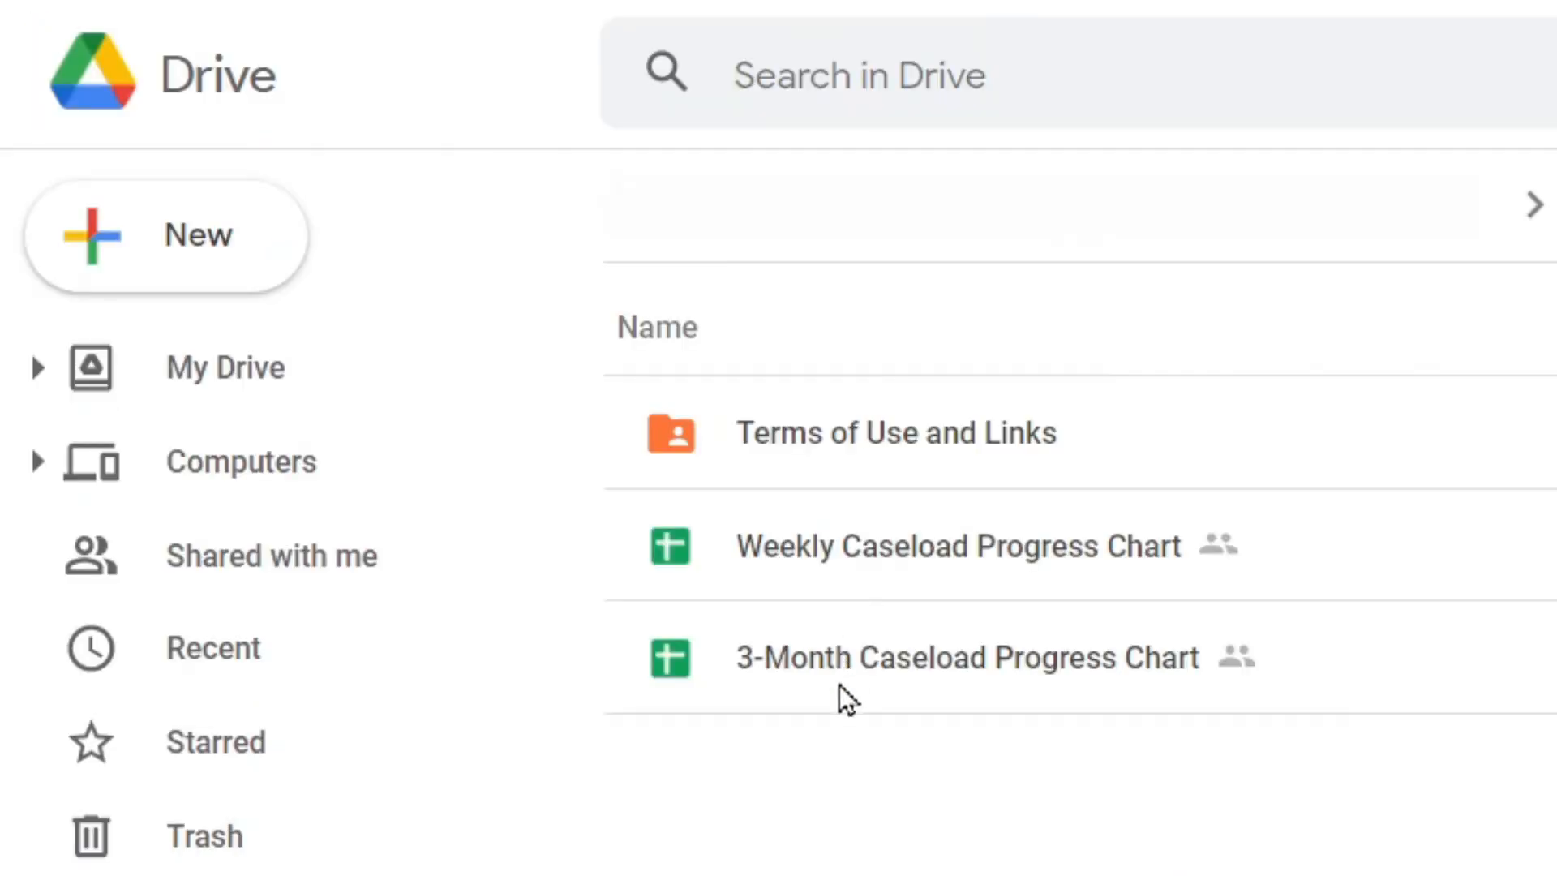
Open the Weekly Caseload Progress Chart spreadsheet
{"action": "left_click", "coordinate": [848, 546]}
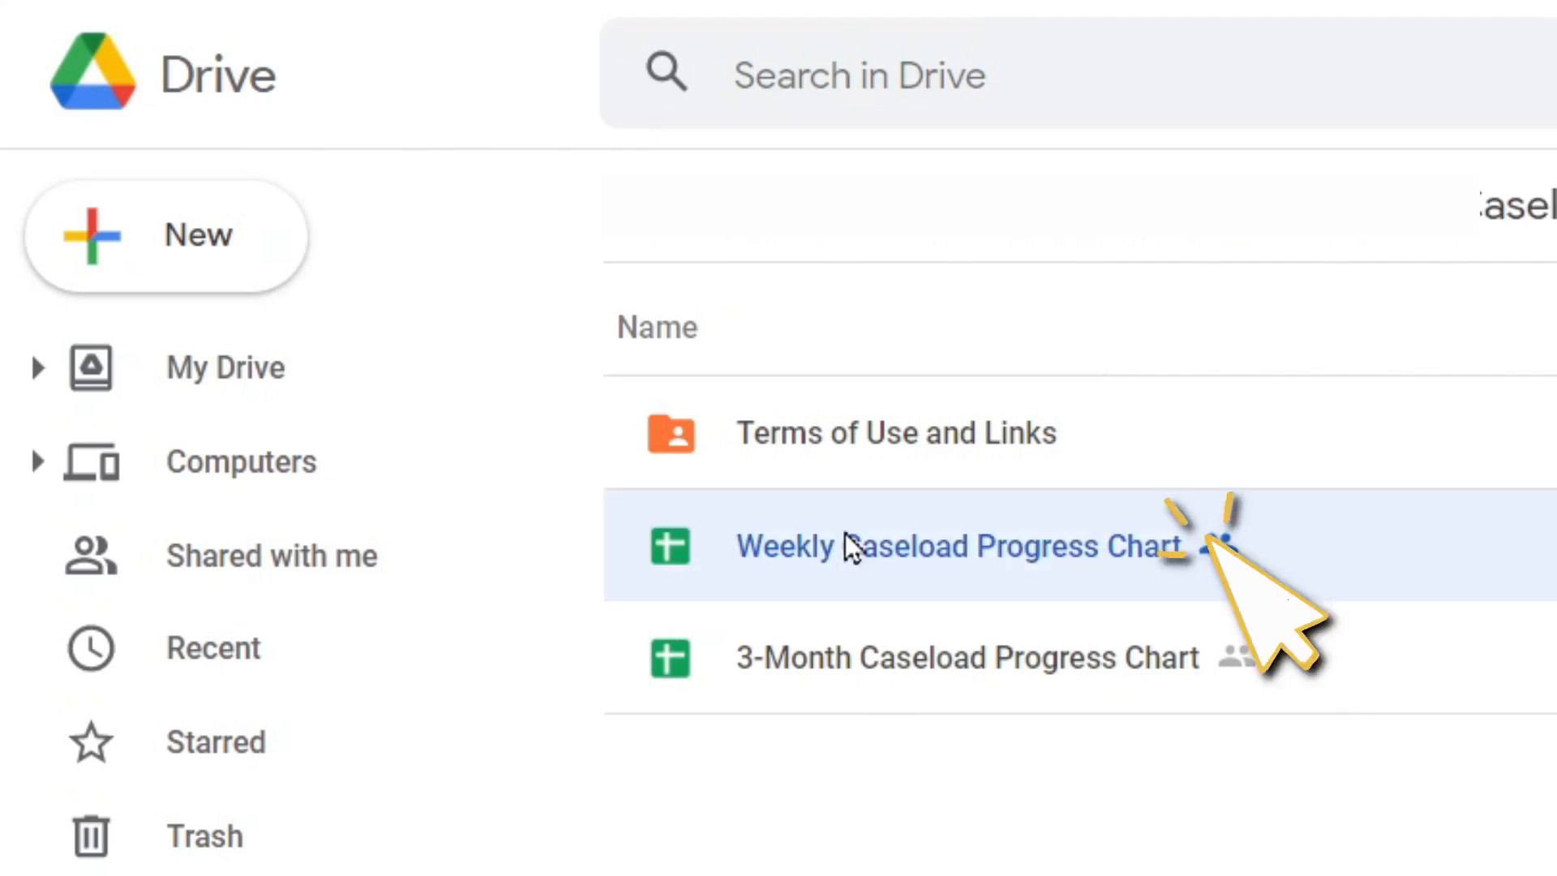
{"action": "double_click", "coordinate": [848, 546]}
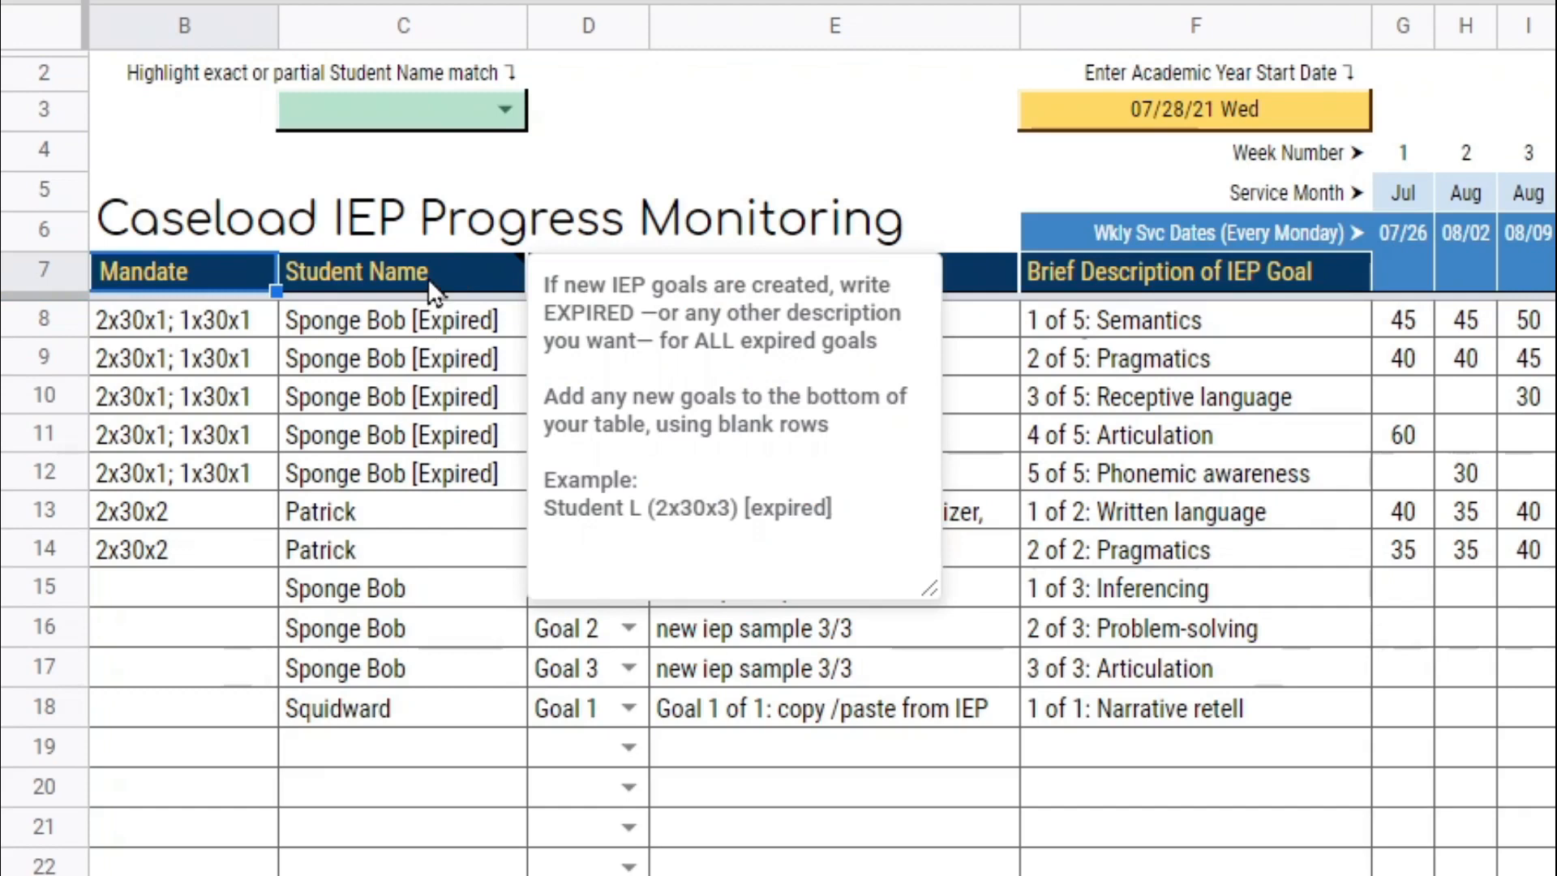
Review the student name, goal number and IEP description columns, plus the INSTRUCTIONS sheet, and return to the CASELOAD sheet
{"action": "left_click_drag", "start_coordinate": [471, 629], "coordinate": [430, 868]}
{"action": "left_click_drag", "start_coordinate": [601, 276], "coordinate": [608, 789]}
{"action": "left_click_drag", "start_coordinate": [839, 280], "coordinate": [848, 747]}
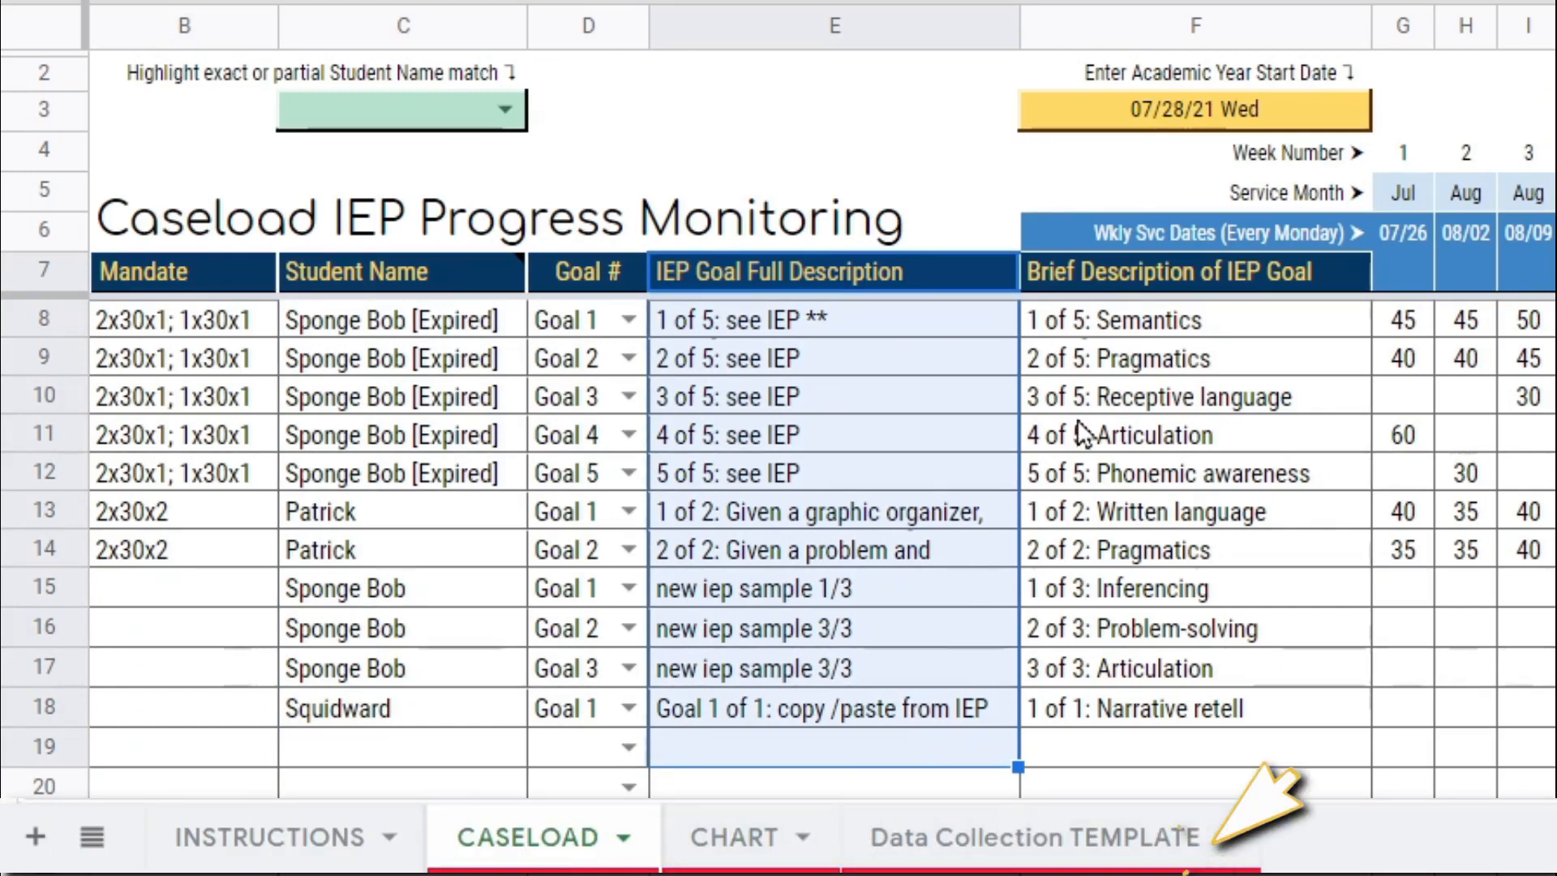
{"action": "left_click_drag", "start_coordinate": [1210, 273], "coordinate": [1204, 709]}
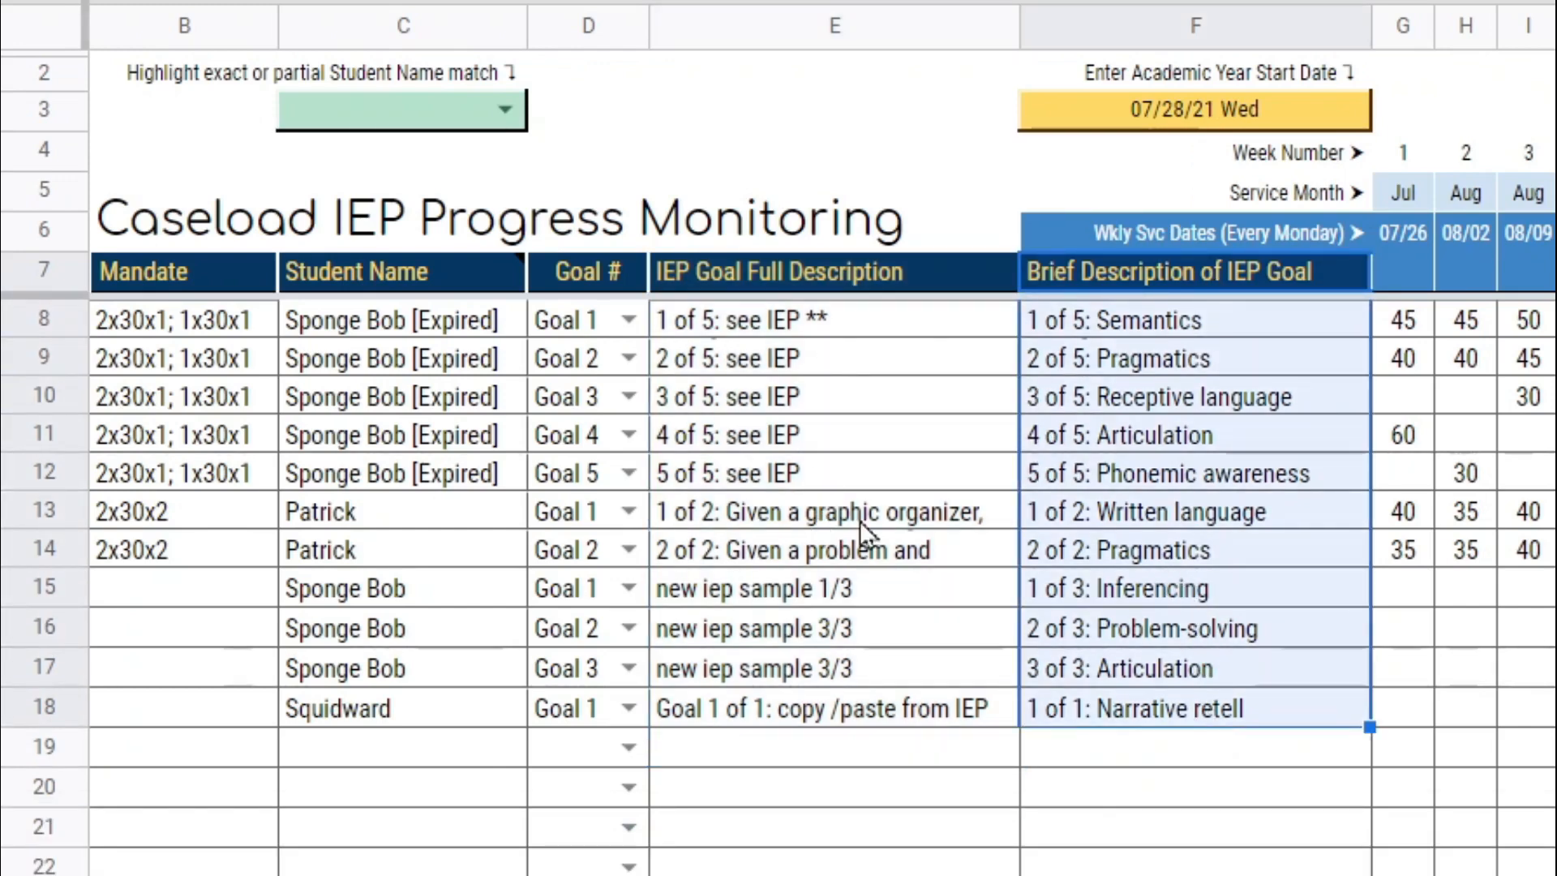
{"action": "left_click", "coordinate": [1107, 512]}
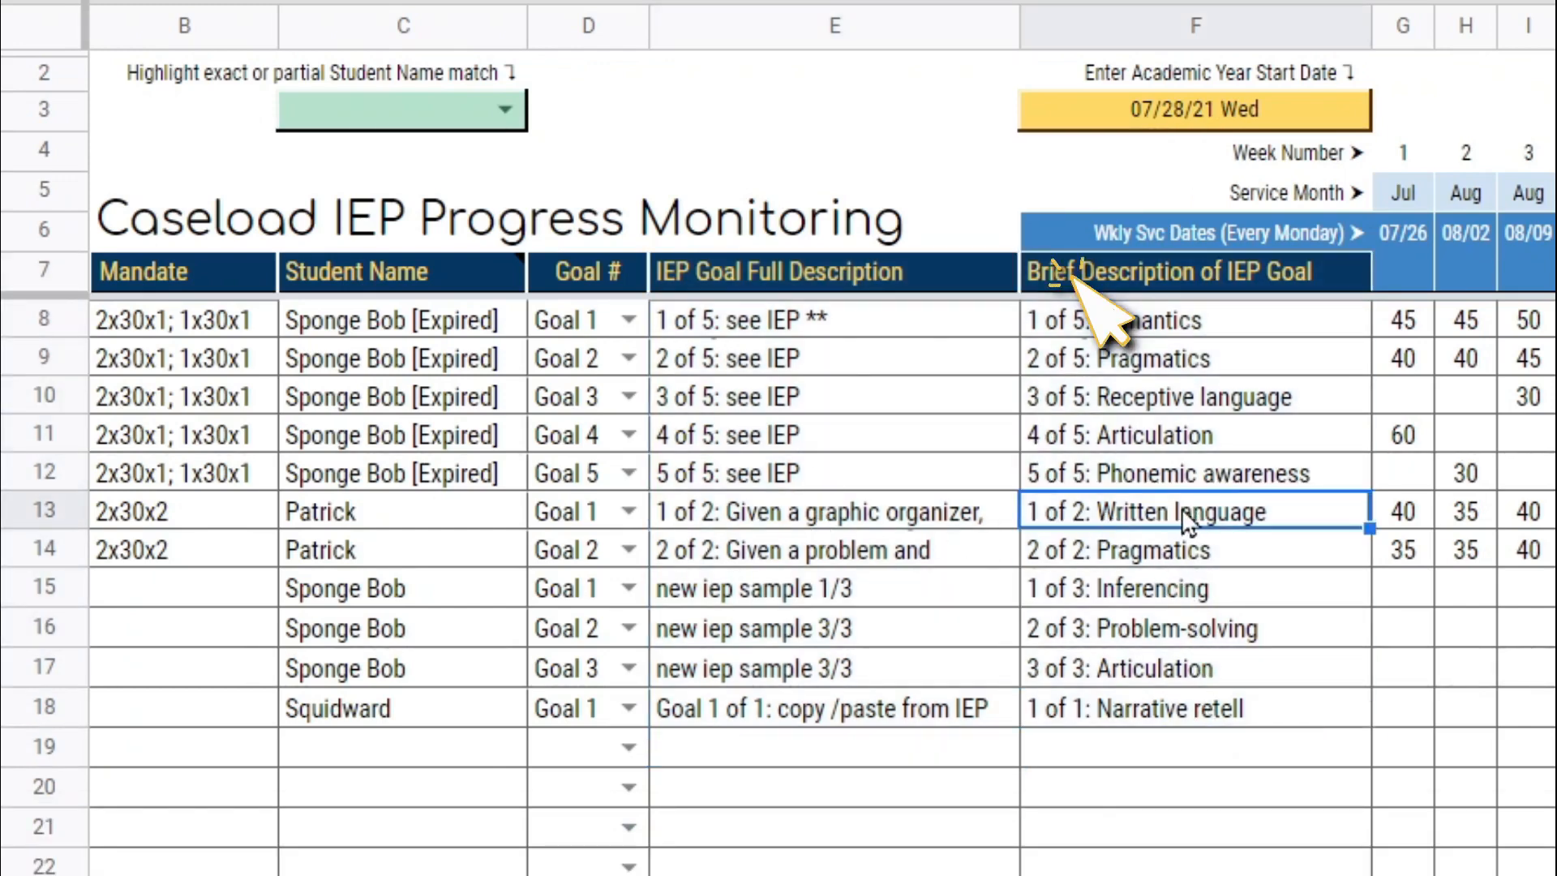
{"action": "left_click", "coordinate": [1220, 553]}
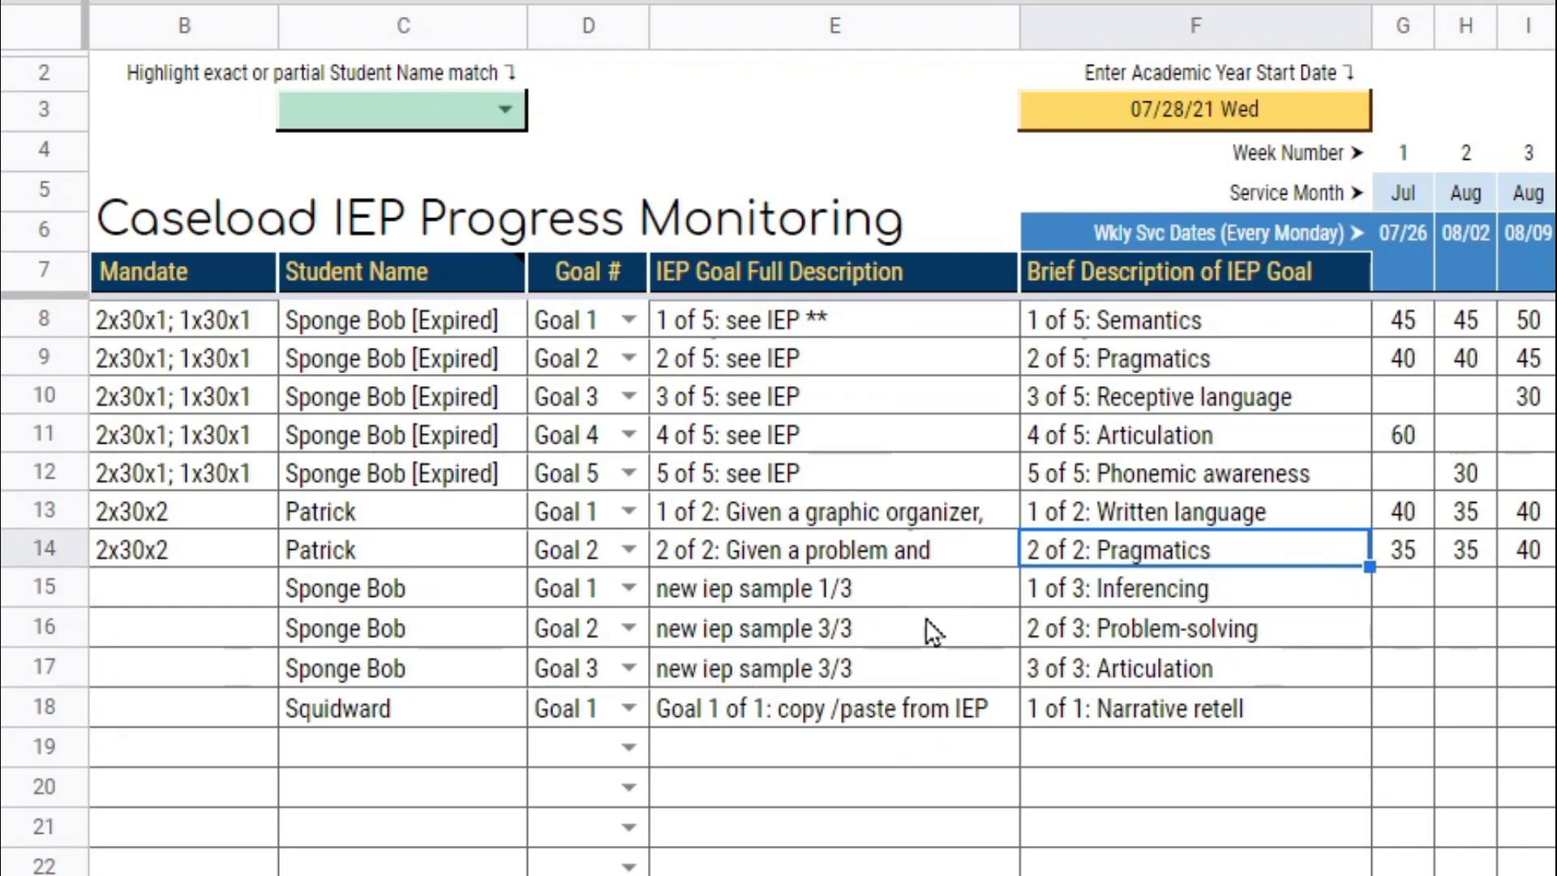
{"action": "left_click", "coordinate": [854, 273]}
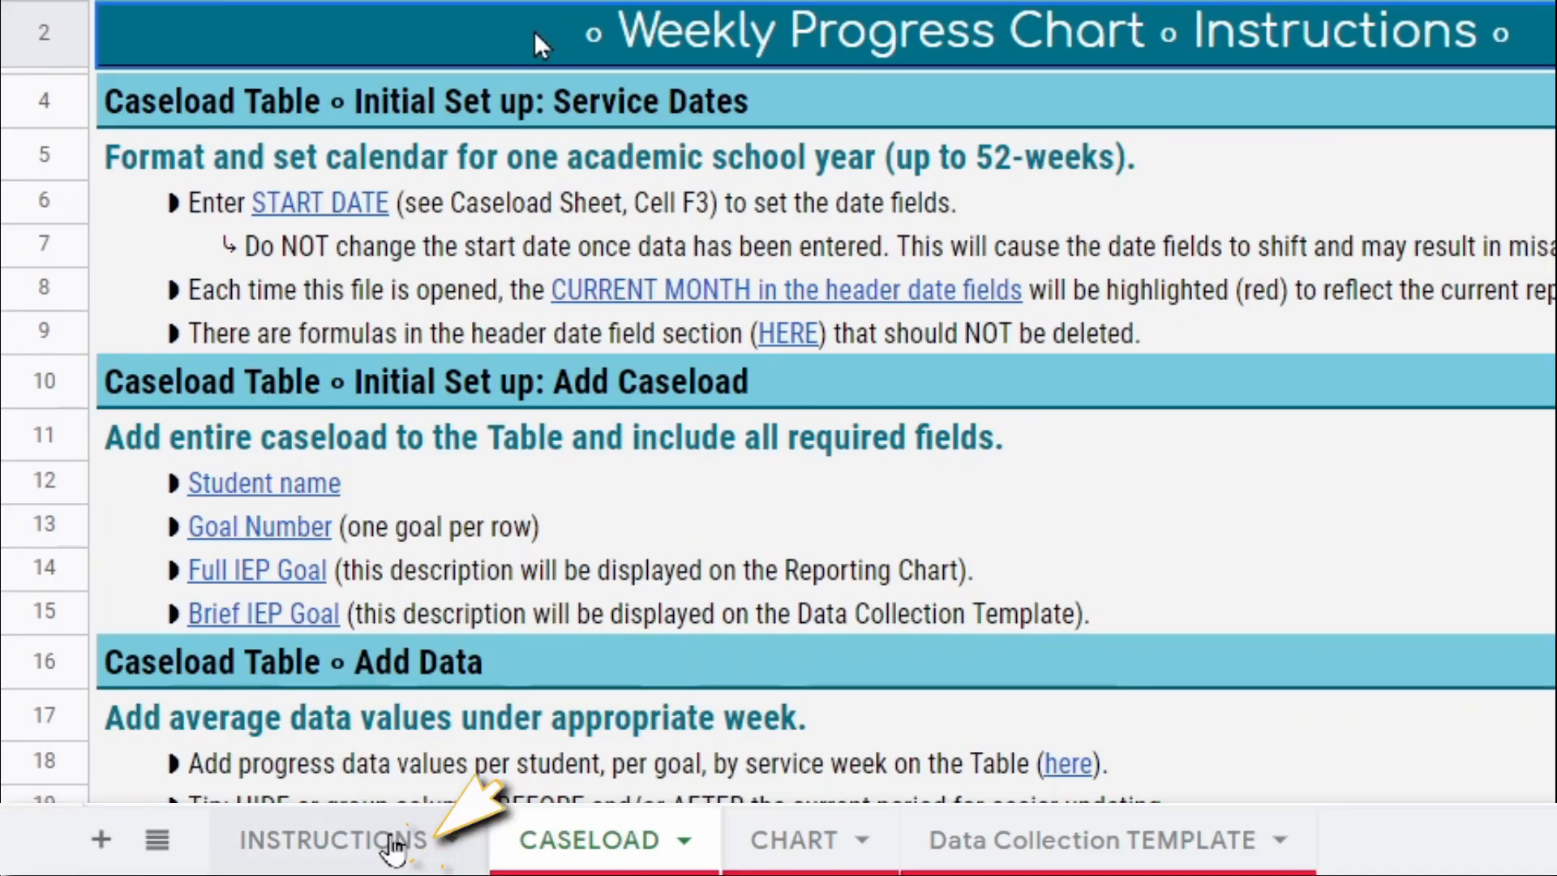
{"action": "left_click", "coordinate": [398, 843]}
{"action": "left_click", "coordinate": [531, 842]}
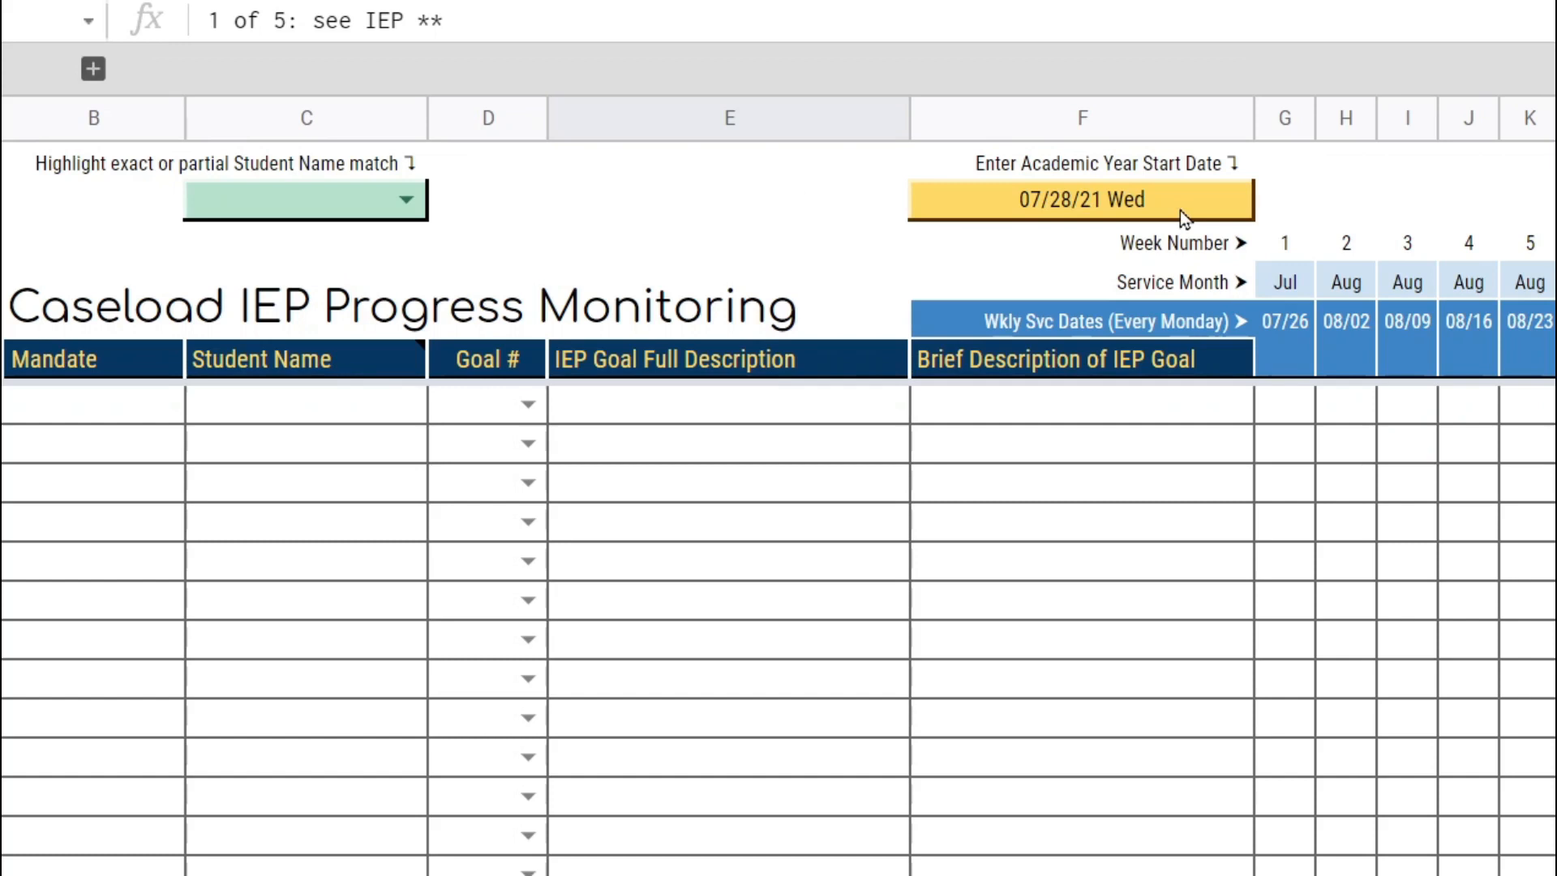
Set the academic year start date in cell F3 to 08/25/21
{"action": "left_click", "coordinate": [1180, 211]}
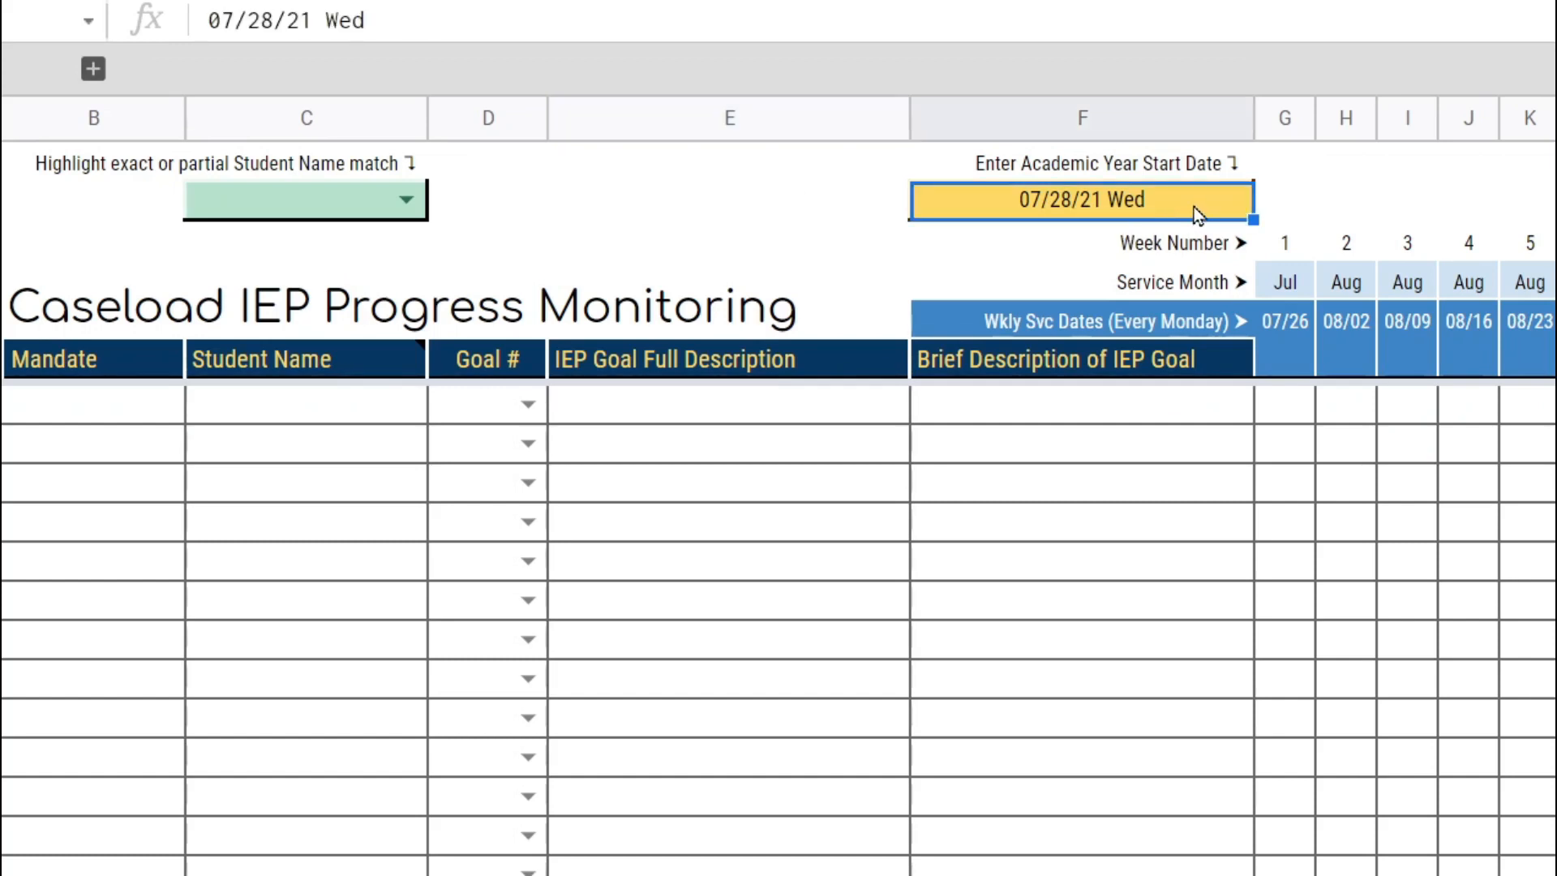
{"action": "double_click", "coordinate": [1193, 209]}
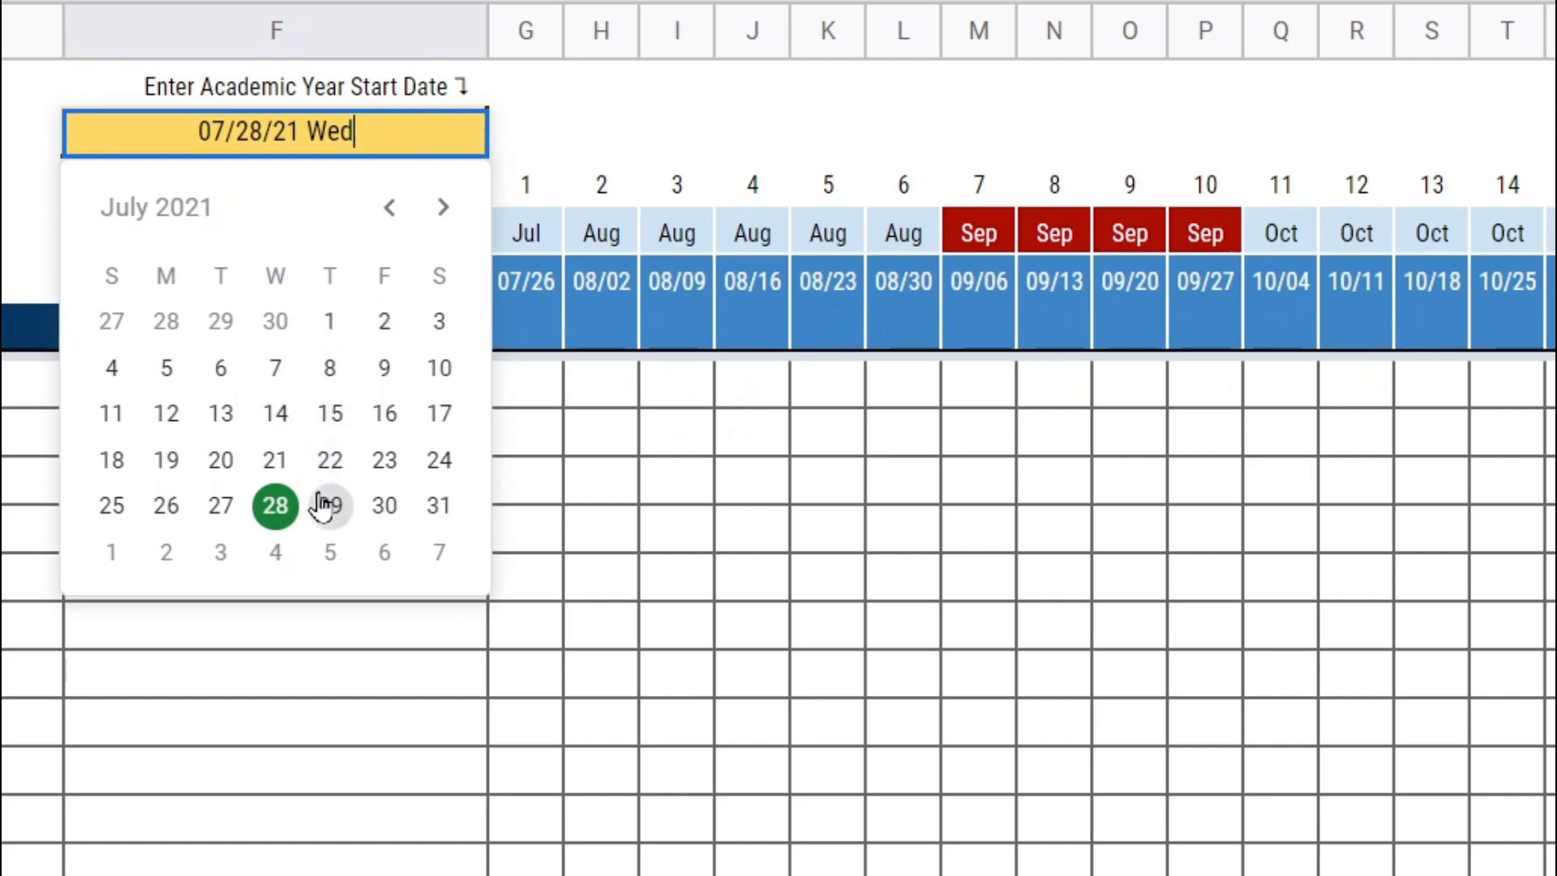
{"action": "left_click", "coordinate": [441, 209]}
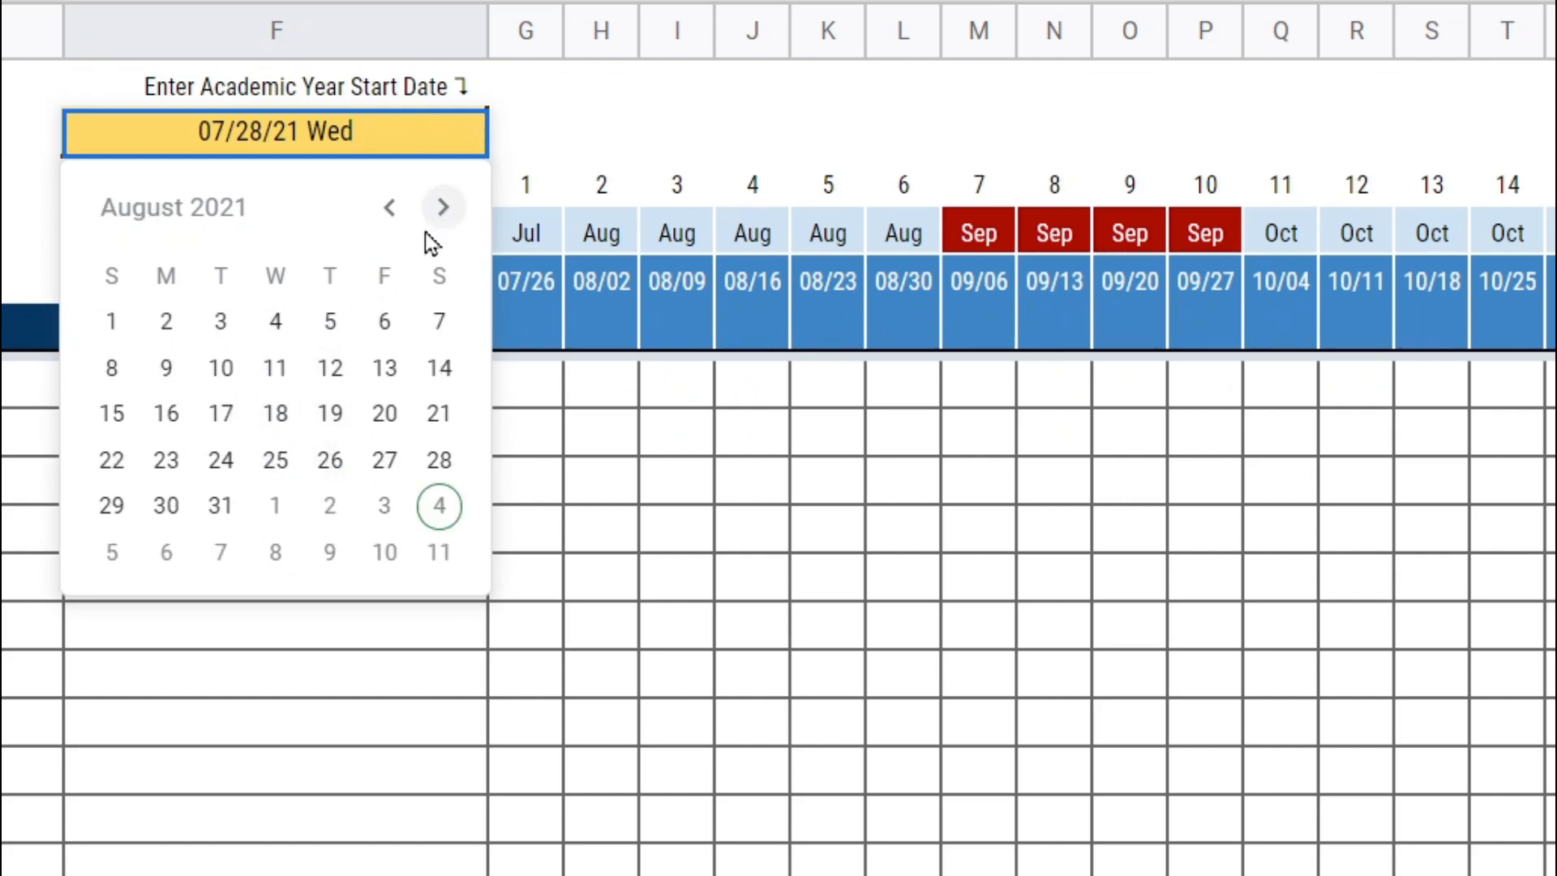
{"action": "left_click", "coordinate": [274, 462]}
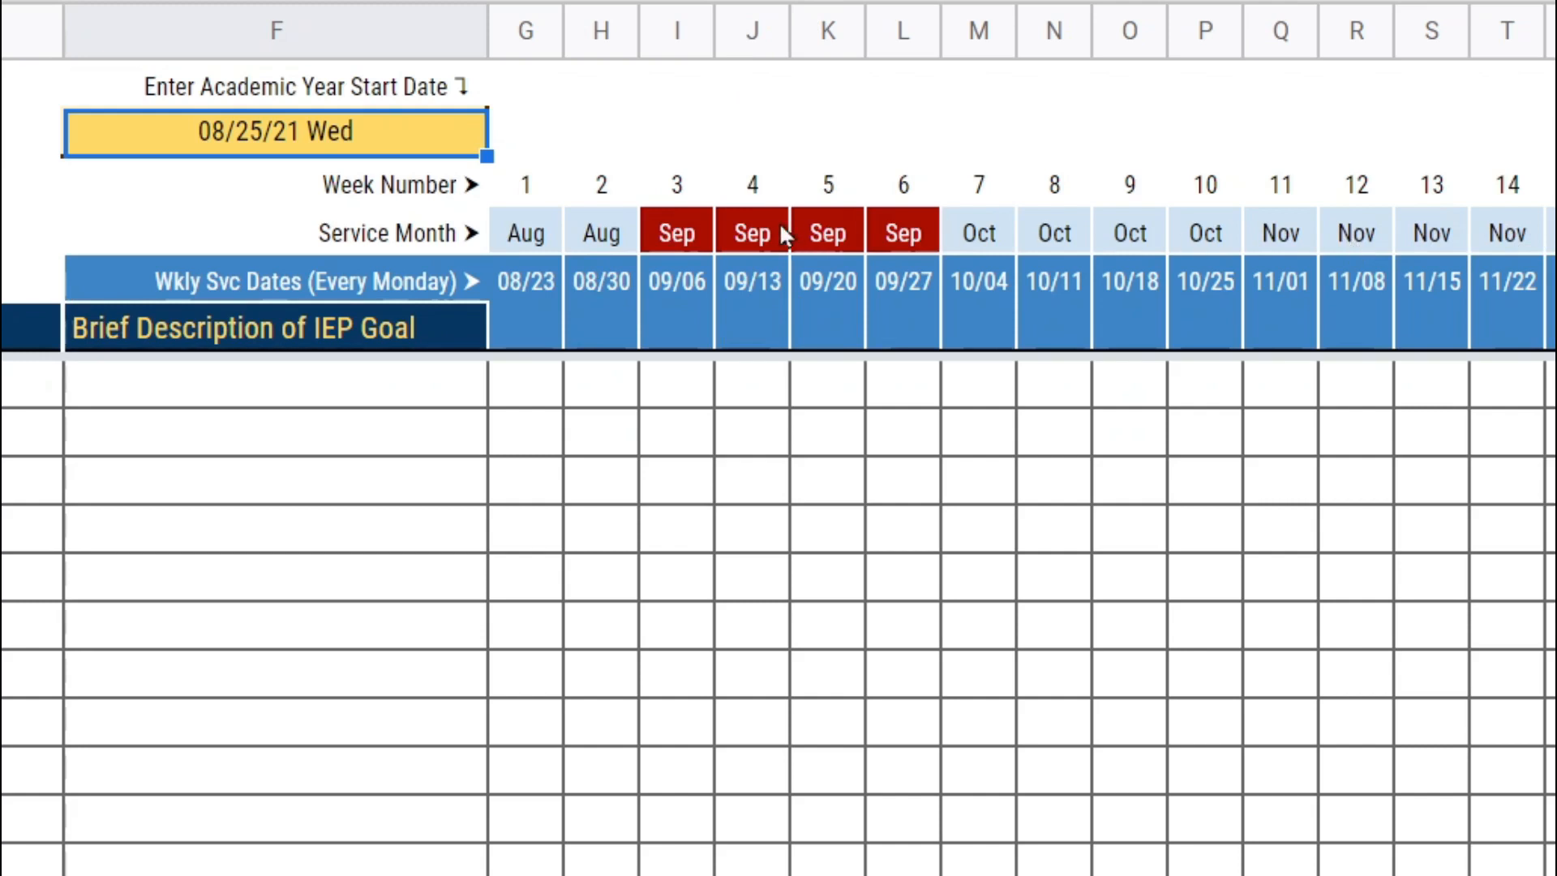
Examine the September service months and the week numbers in the caseload table's header
{"action": "left_click_drag", "start_coordinate": [682, 239], "coordinate": [941, 236]}
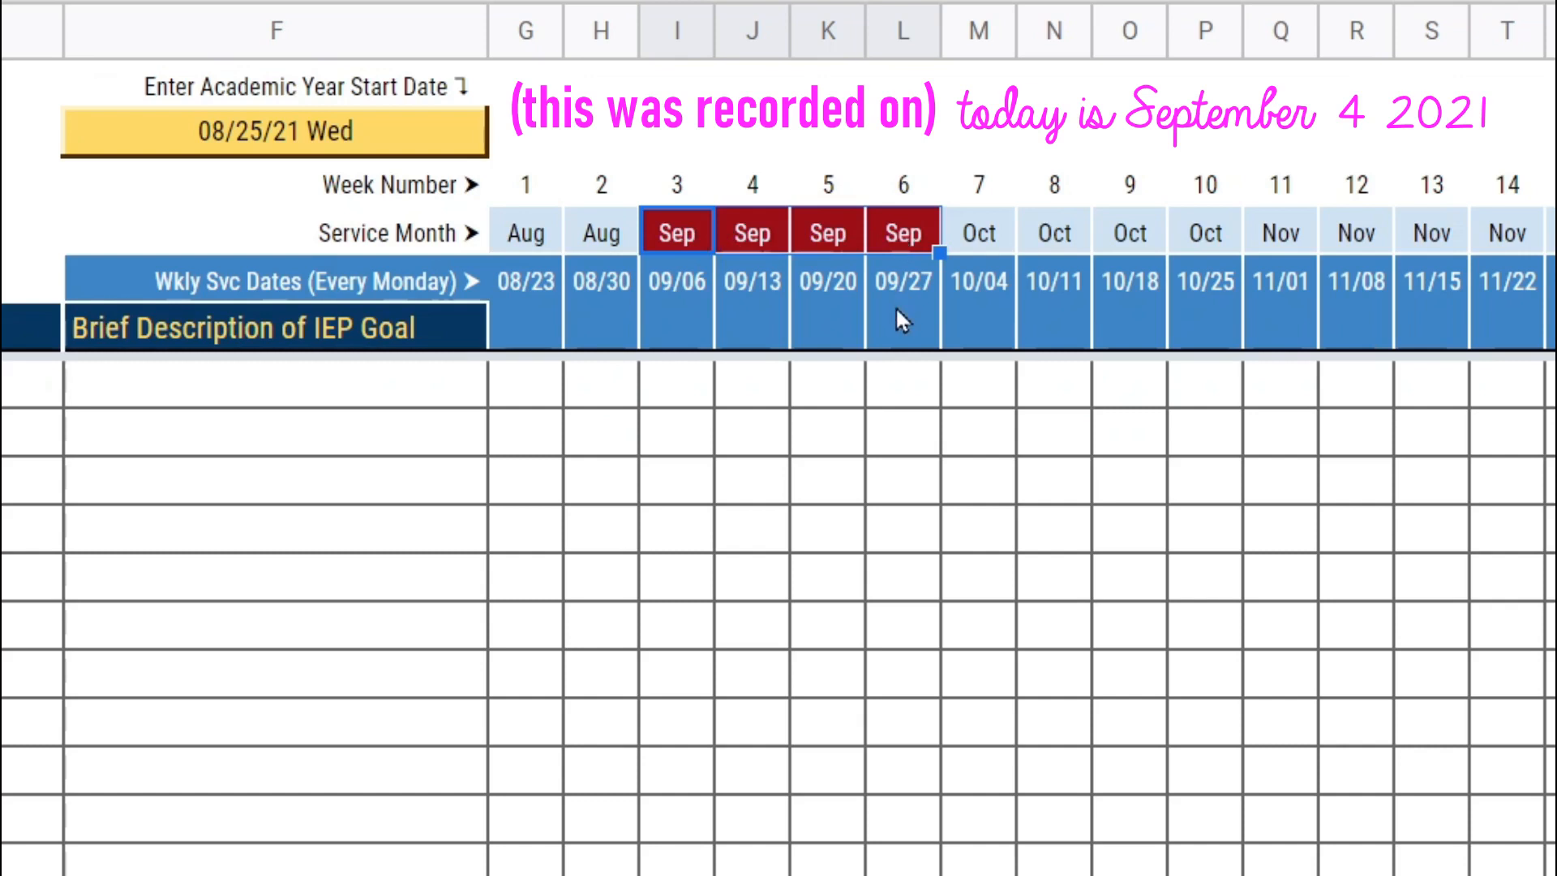
{"action": "left_click_drag", "start_coordinate": [429, 195], "coordinate": [1127, 198]}
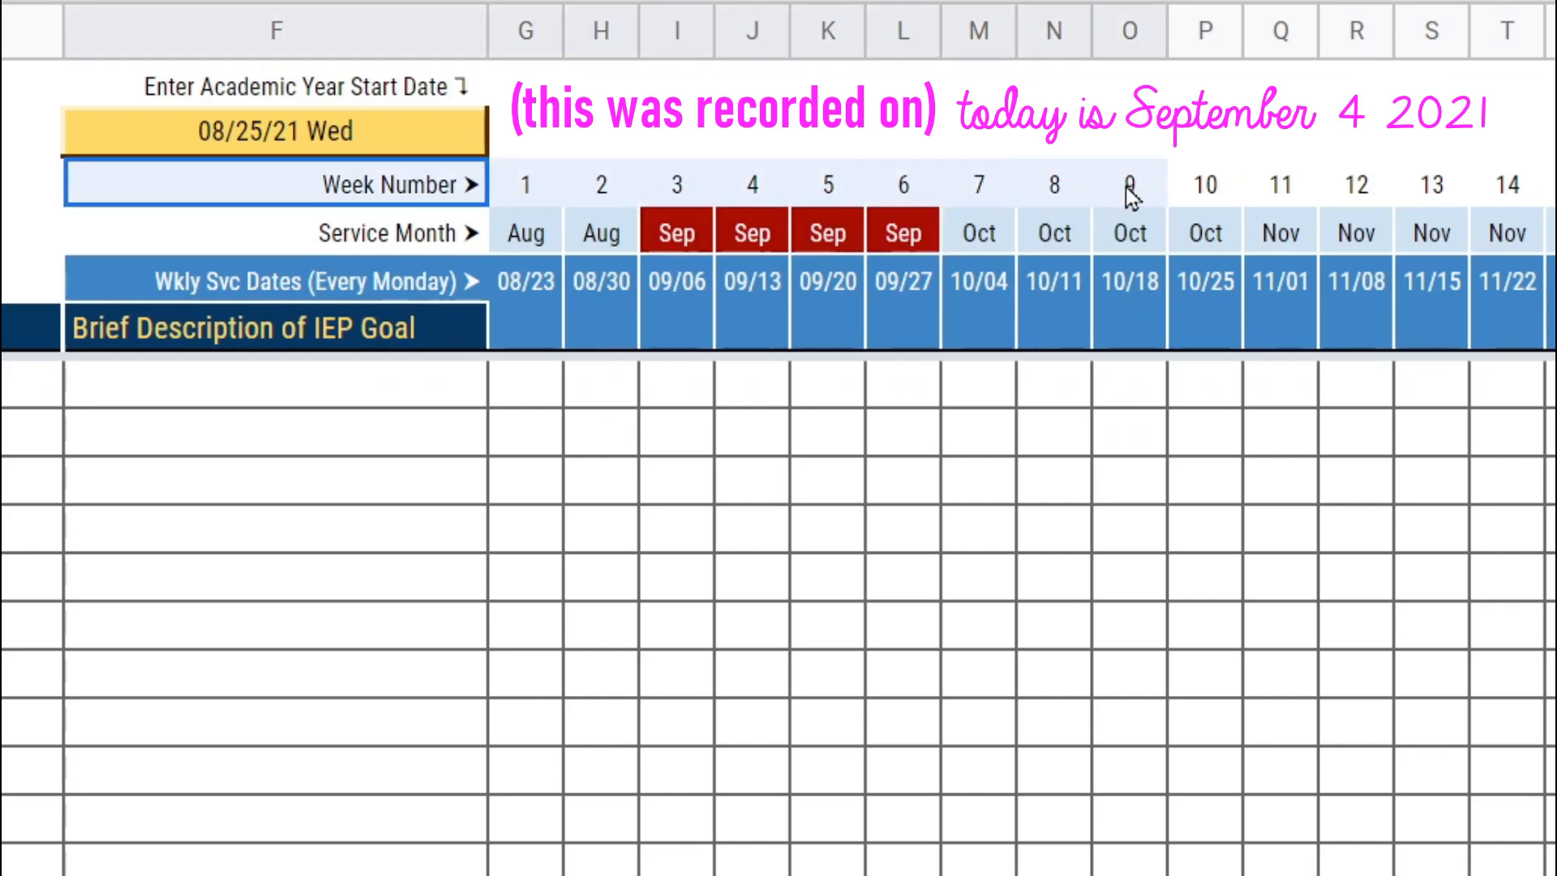
{"action": "left_click", "coordinate": [511, 188]}
{"action": "key", "text": "ctrl+shift+Right"}
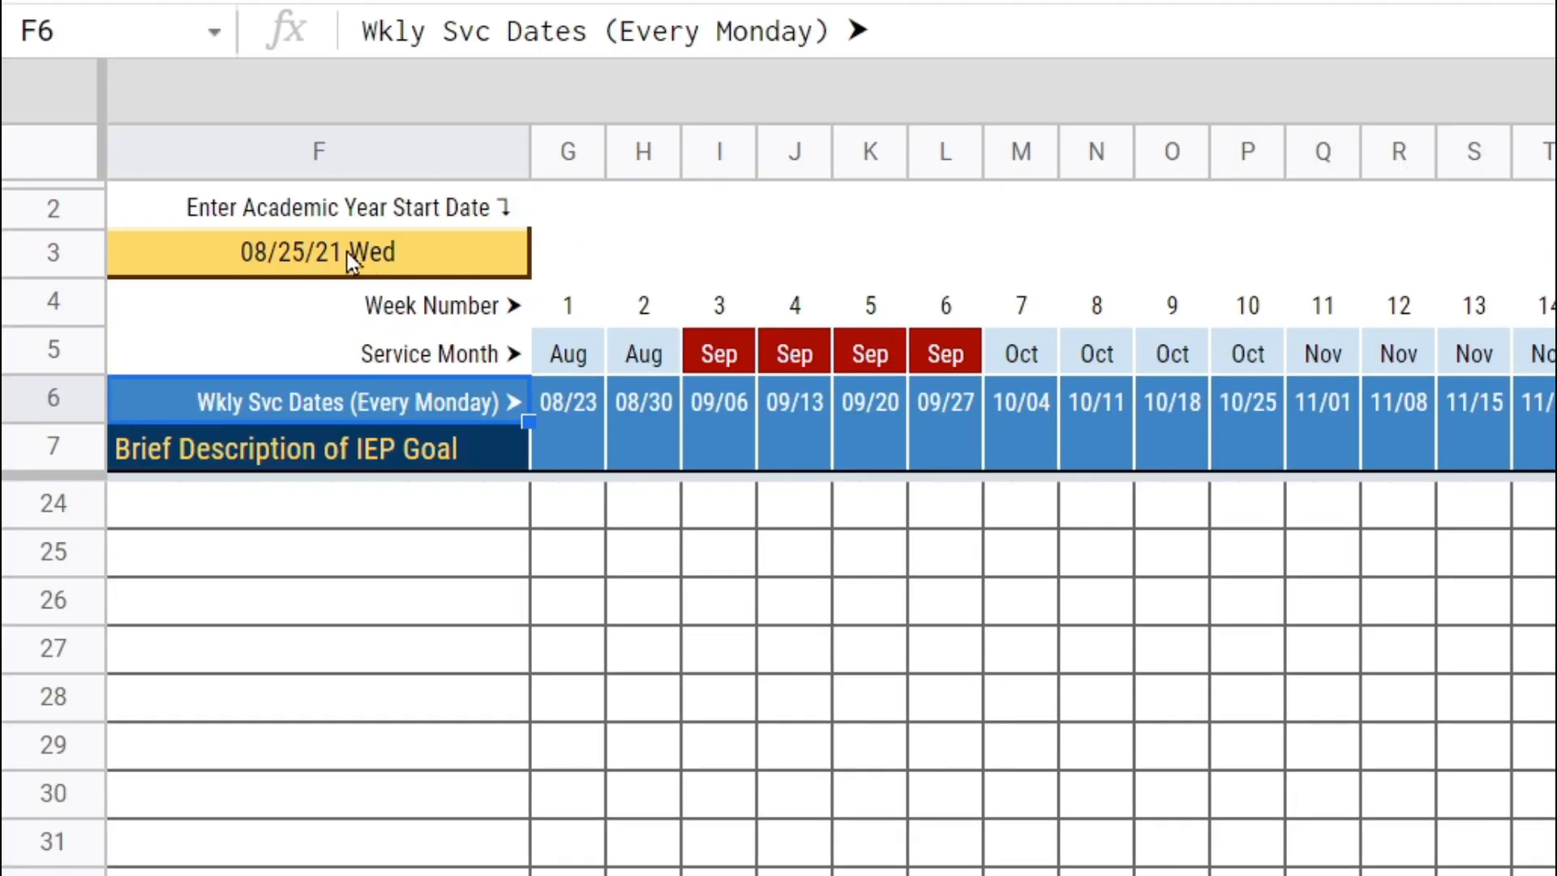
Set the academic year start date in cell F3 to 08/19/21
{"action": "left_click", "coordinate": [350, 257]}
{"action": "double_click", "coordinate": [347, 251]}
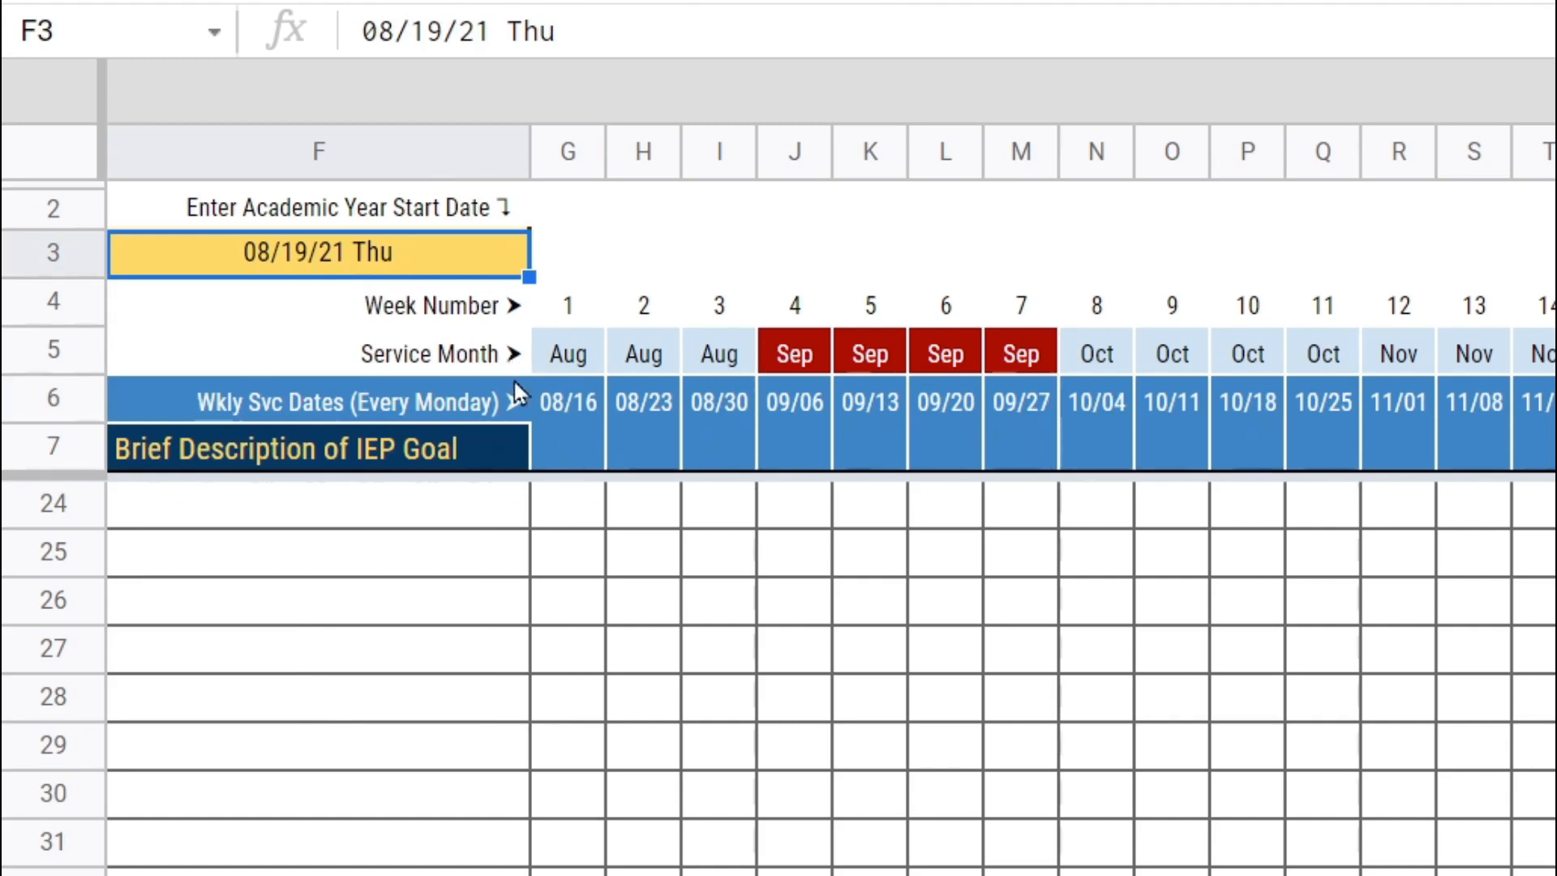
Examine the weekly Monday service dates in row 6 and the formulas in row 7 against the academic year start date
{"action": "left_click_drag", "start_coordinate": [551, 402], "coordinate": [1235, 402]}
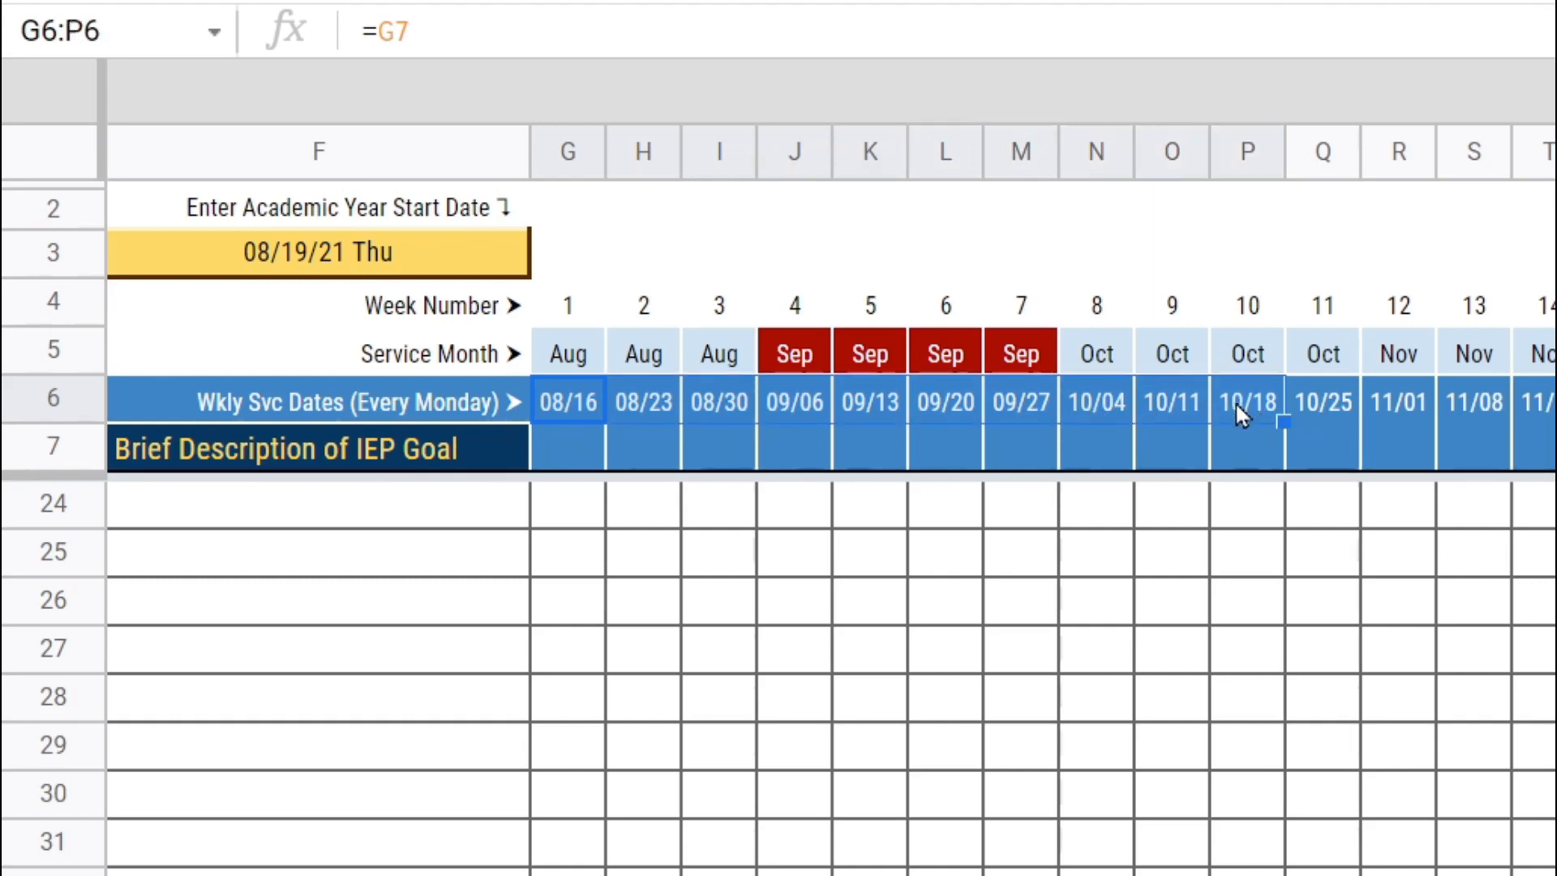
{"action": "left_click", "coordinate": [563, 406]}
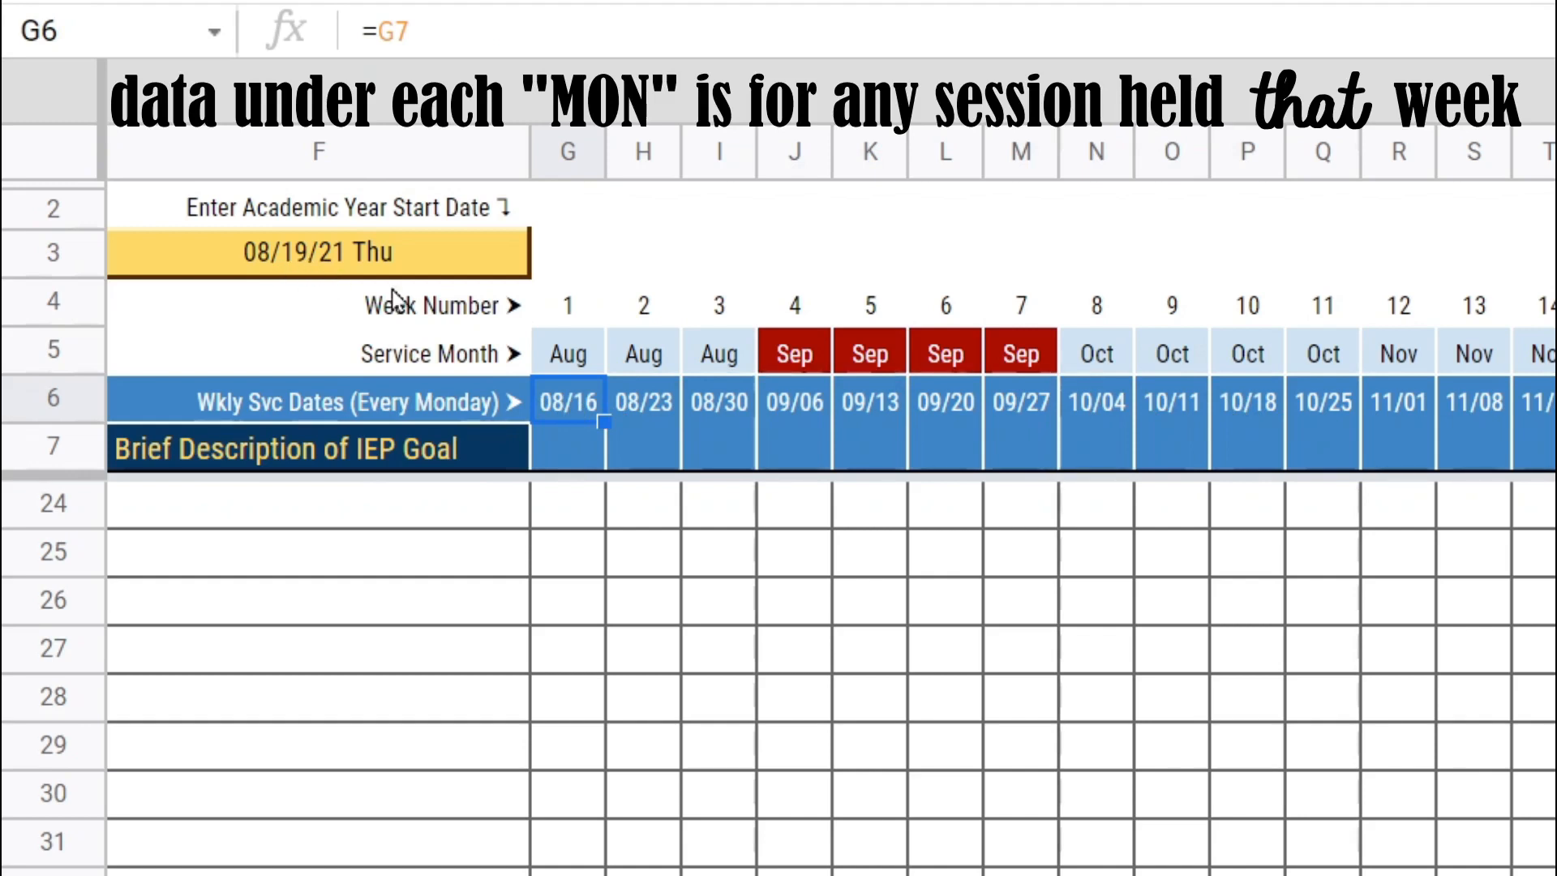
{"action": "double_click", "coordinate": [459, 253]}
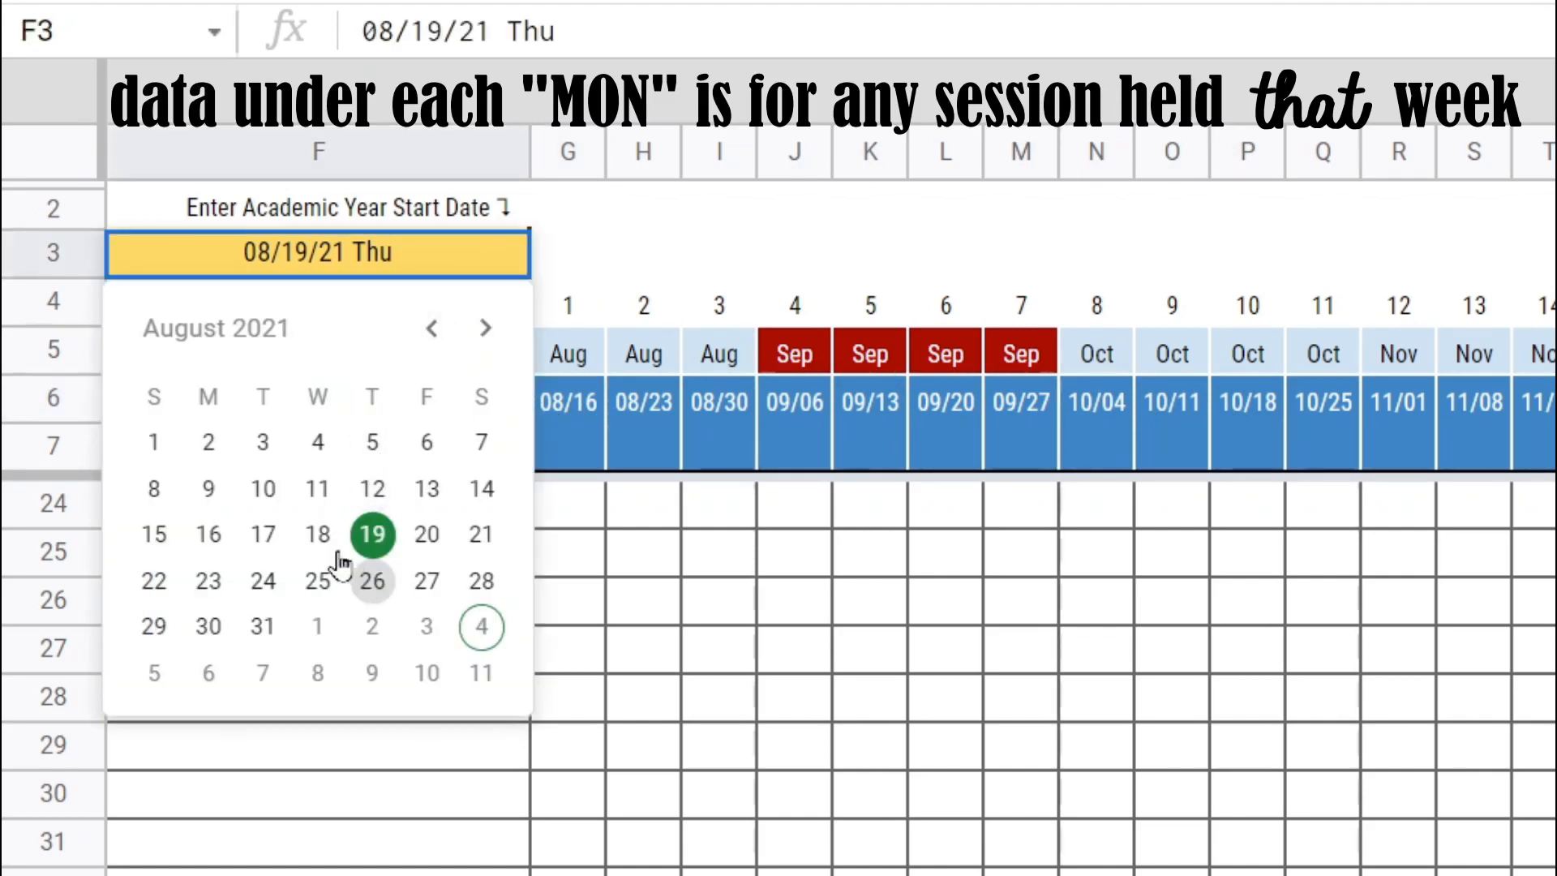
{"action": "left_click", "coordinate": [582, 401]}
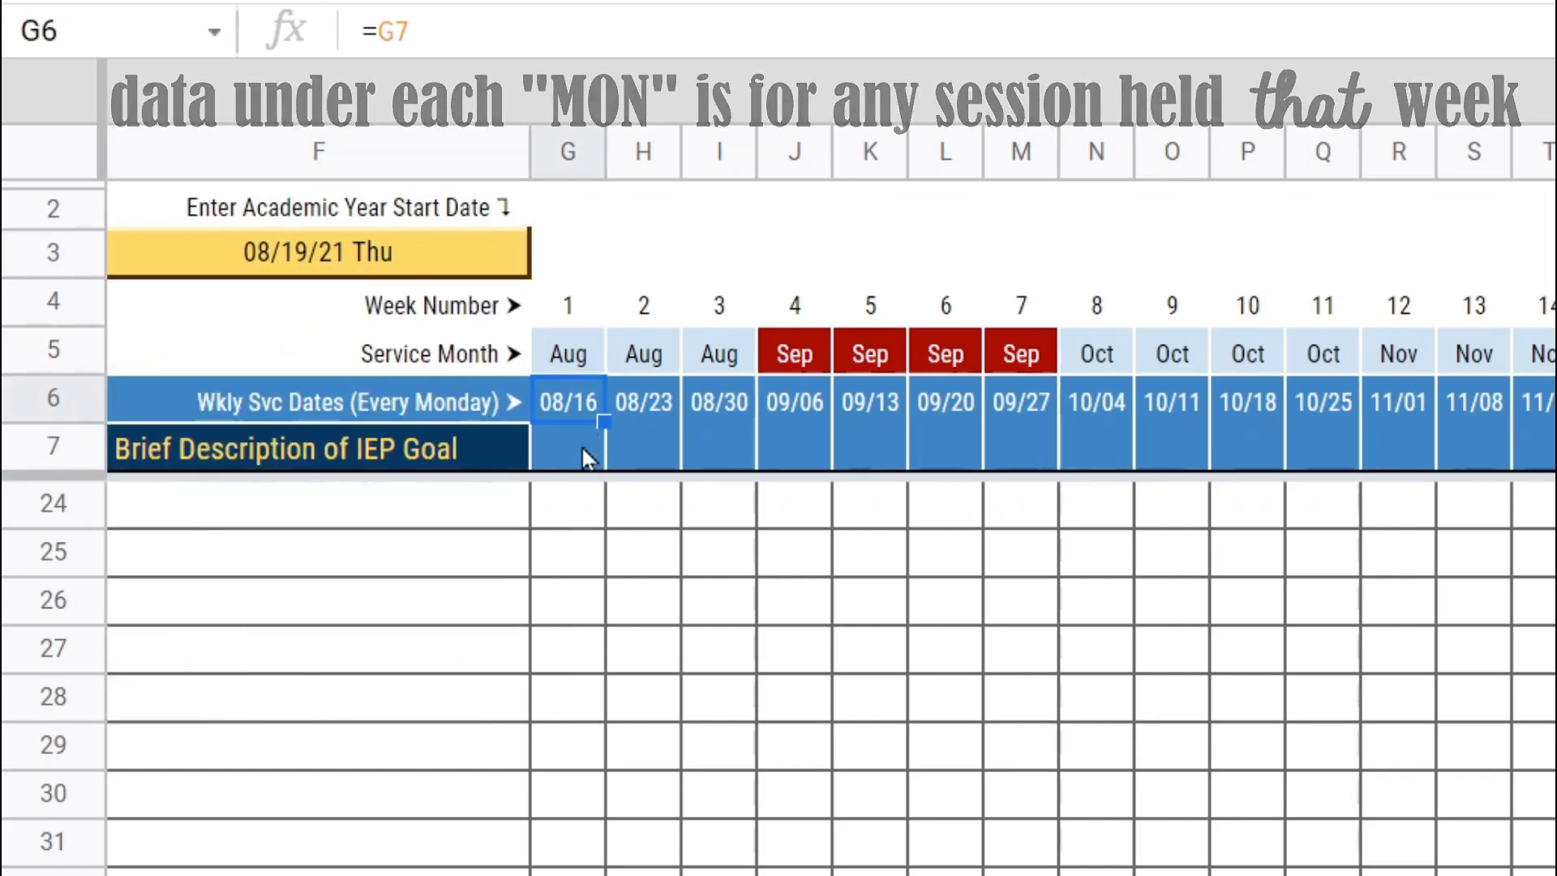
{"action": "left_click_drag", "start_coordinate": [582, 449], "coordinate": [1556, 449]}
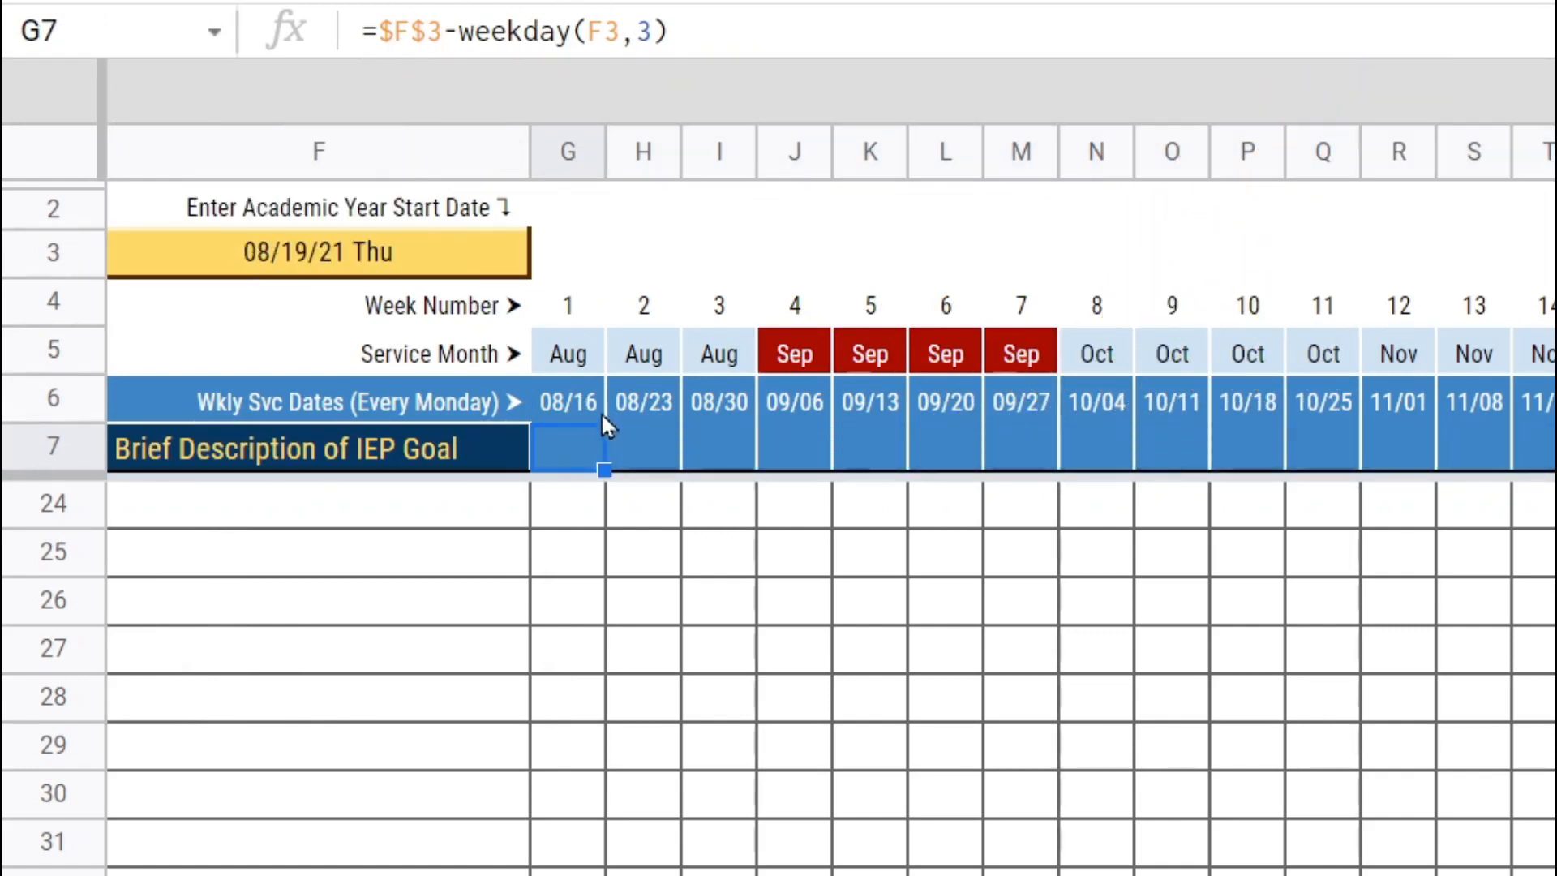
Set the academic year start date in cell F3 to 08/24/21
{"action": "left_click", "coordinate": [408, 271]}
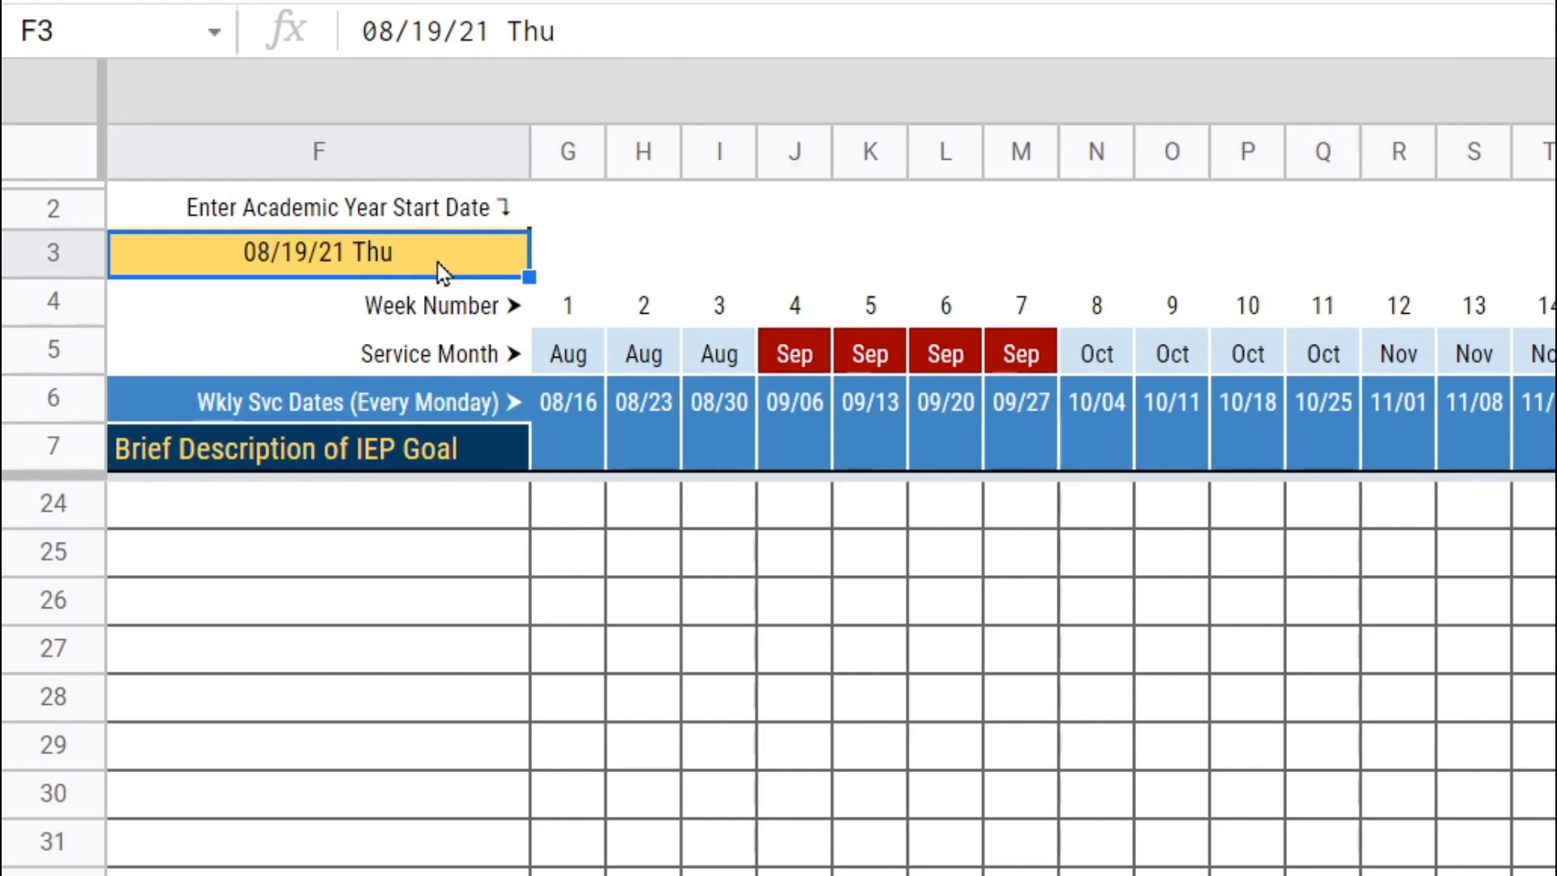
{"action": "double_click", "coordinate": [436, 255]}
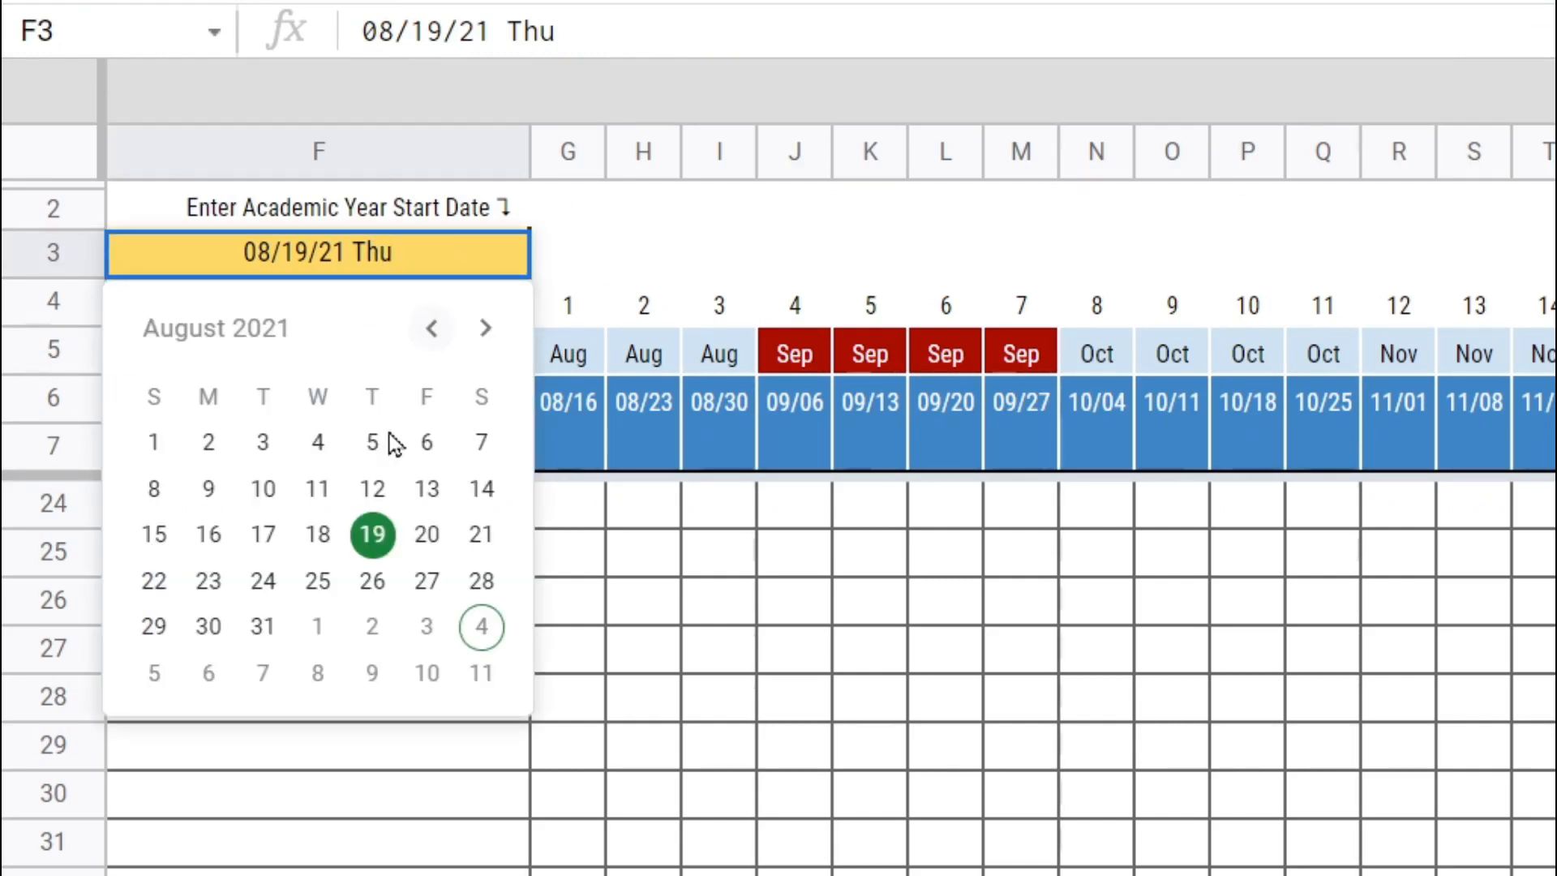
{"action": "left_click", "coordinate": [263, 580]}
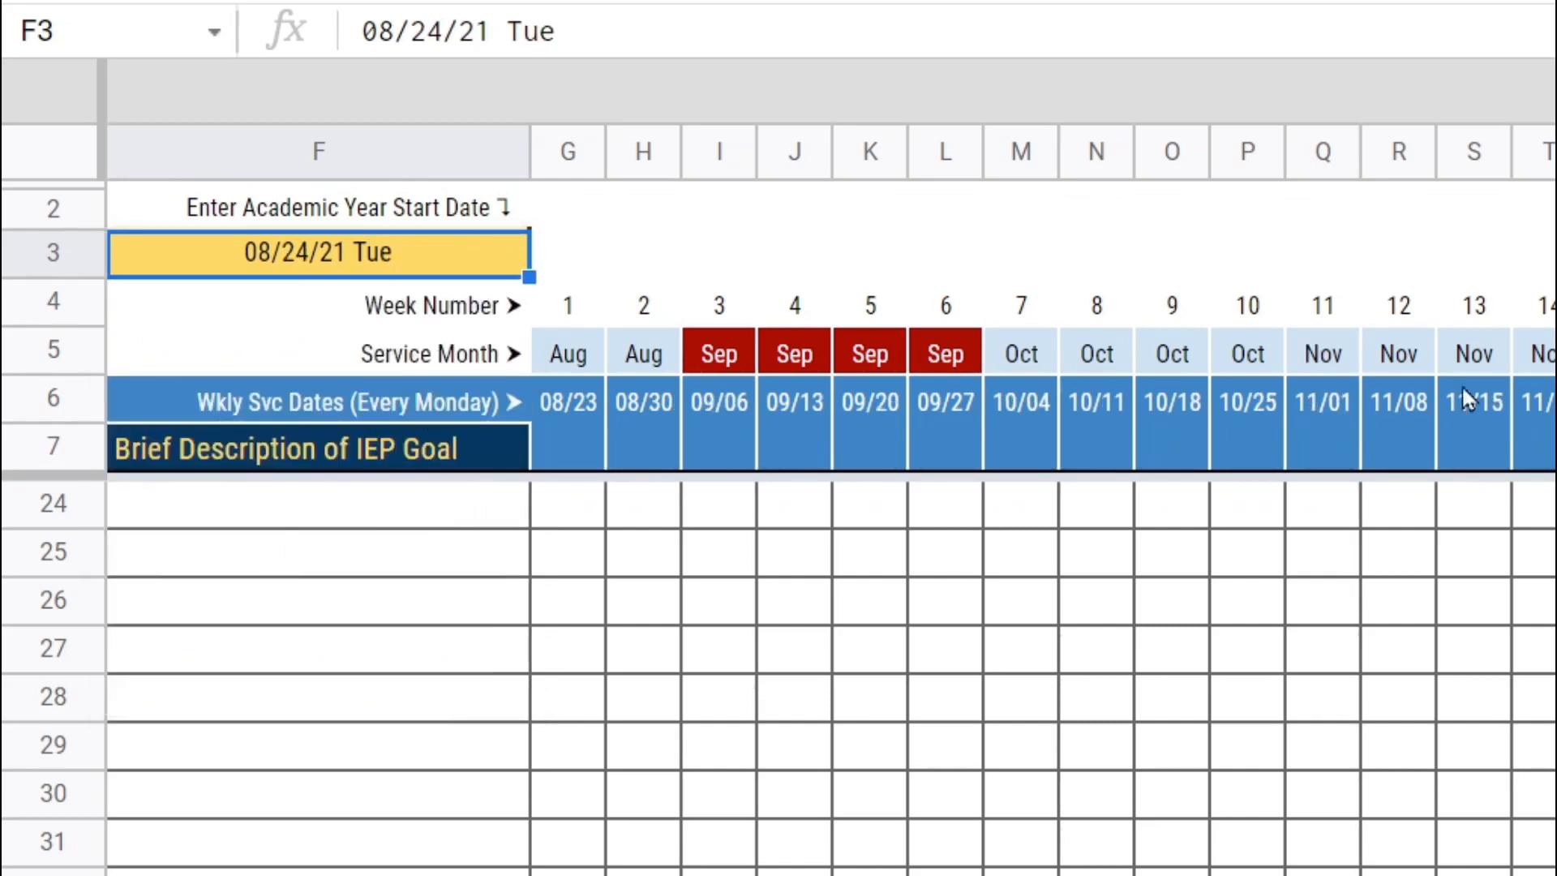
Inspect the week 1 data cells, the start date, and the student names and goal numbers in rows 8 to 12
{"action": "left_click_drag", "start_coordinate": [584, 521], "coordinate": [580, 657]}
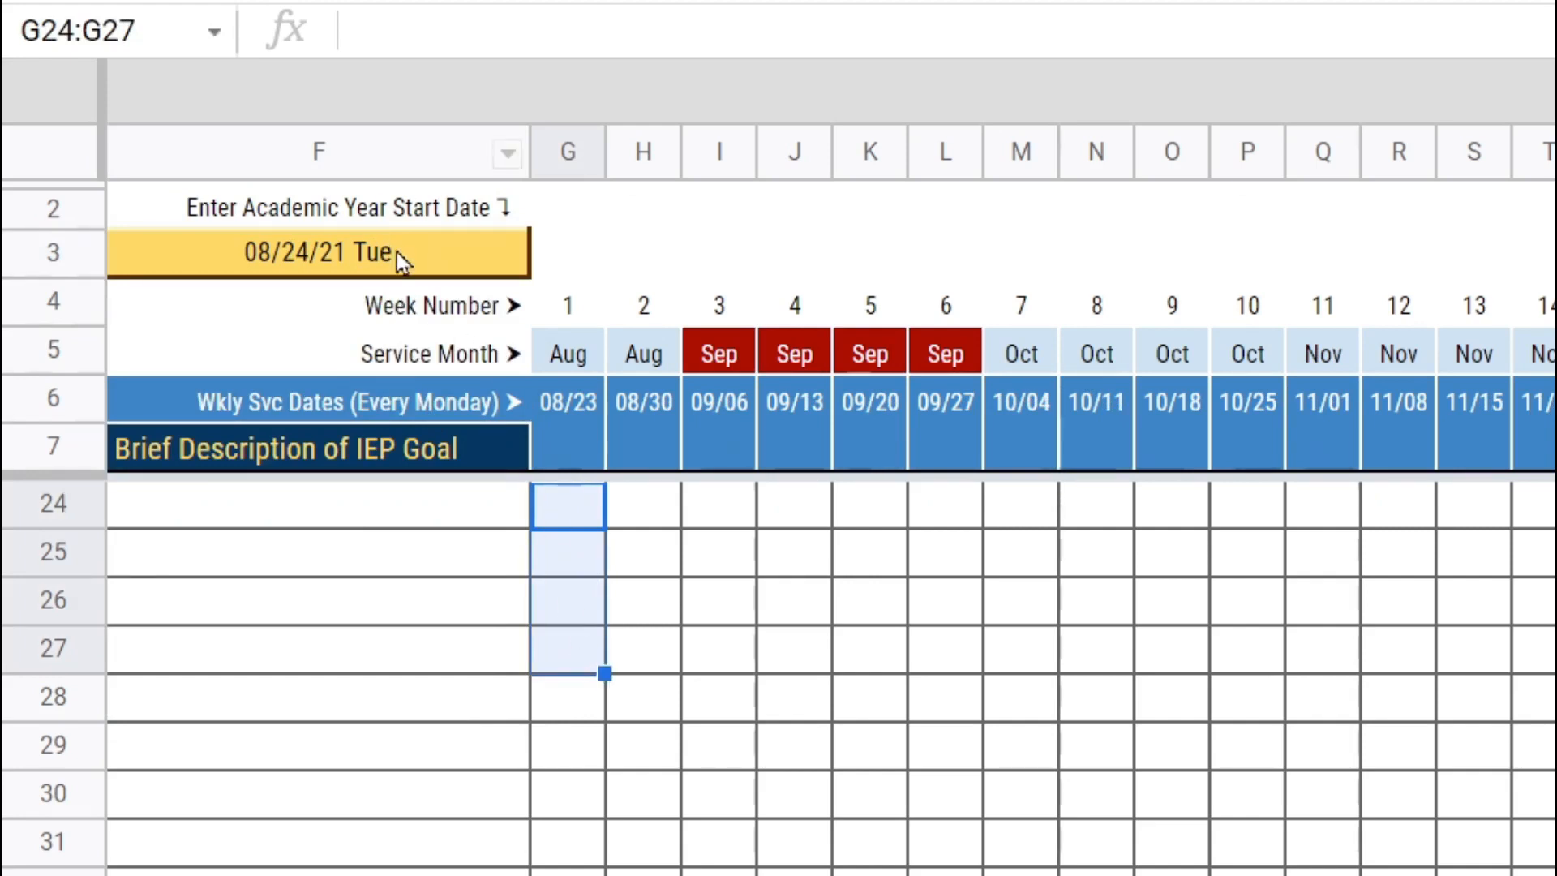
{"action": "left_click", "coordinate": [350, 258]}
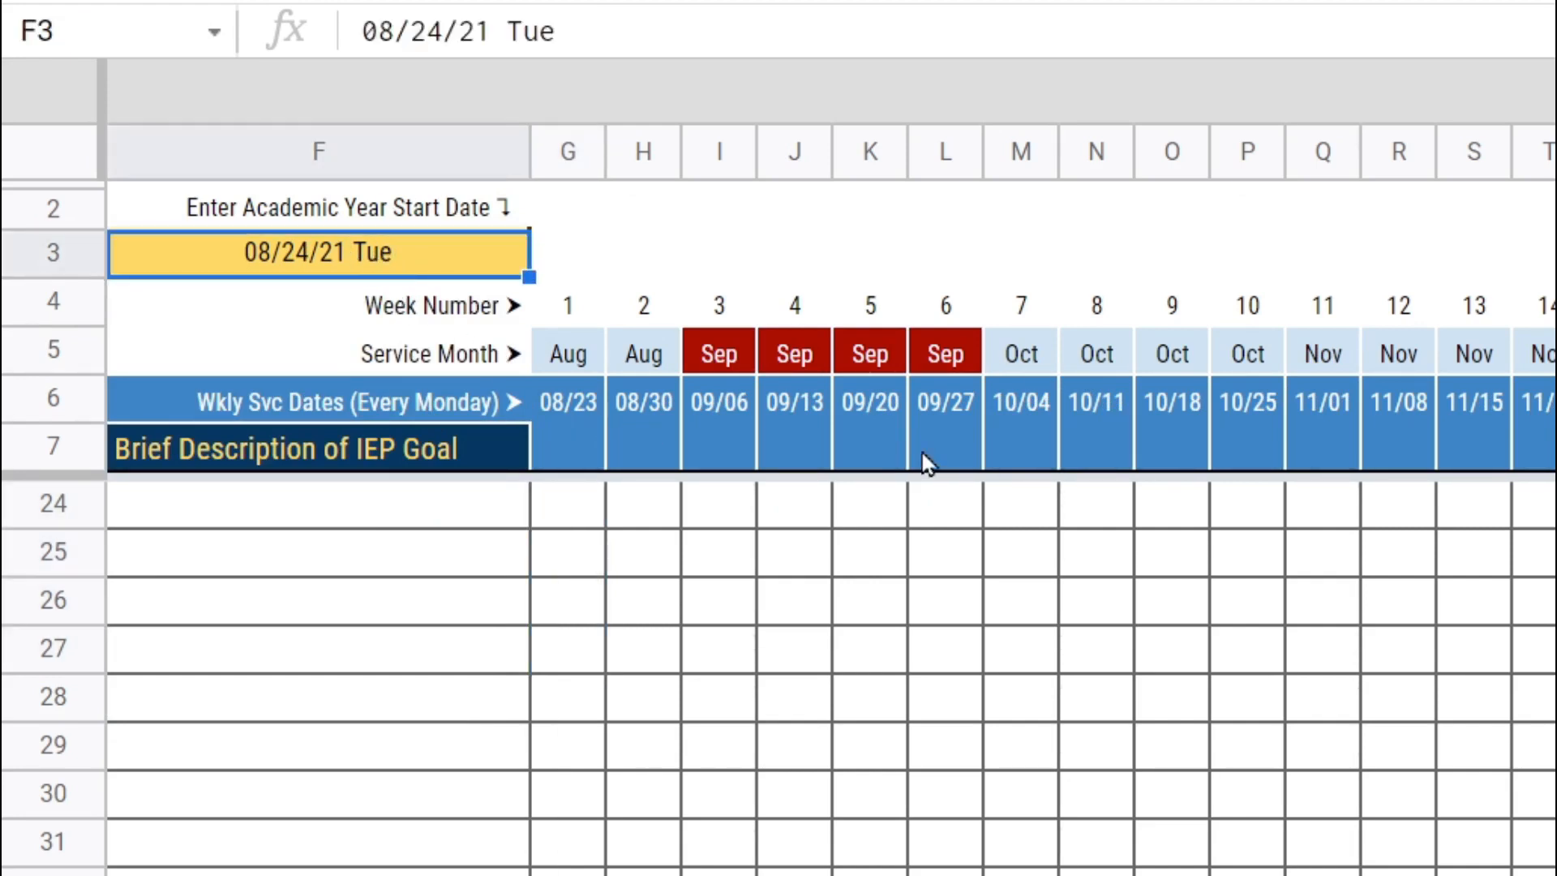
{"action": "left_click", "coordinate": [507, 560]}
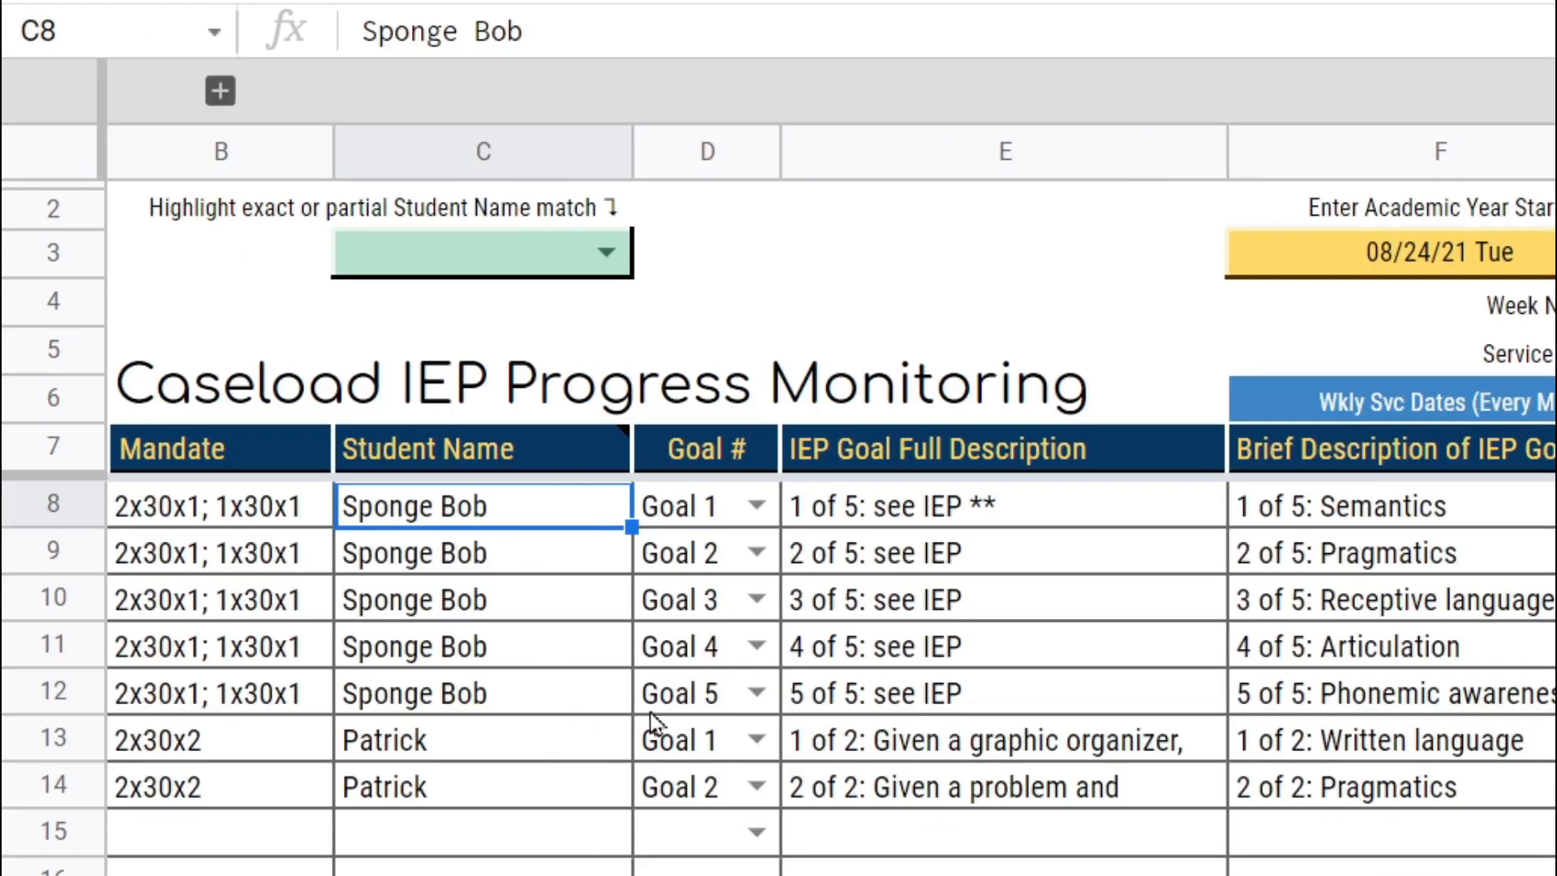
{"action": "left_click", "coordinate": [698, 696], "text": "shift"}
Add the line "auto-fills CHART template" to the first full goal description and "auto-fills COLLECTION template" to its brief description
{"action": "left_click", "coordinate": [803, 507]}
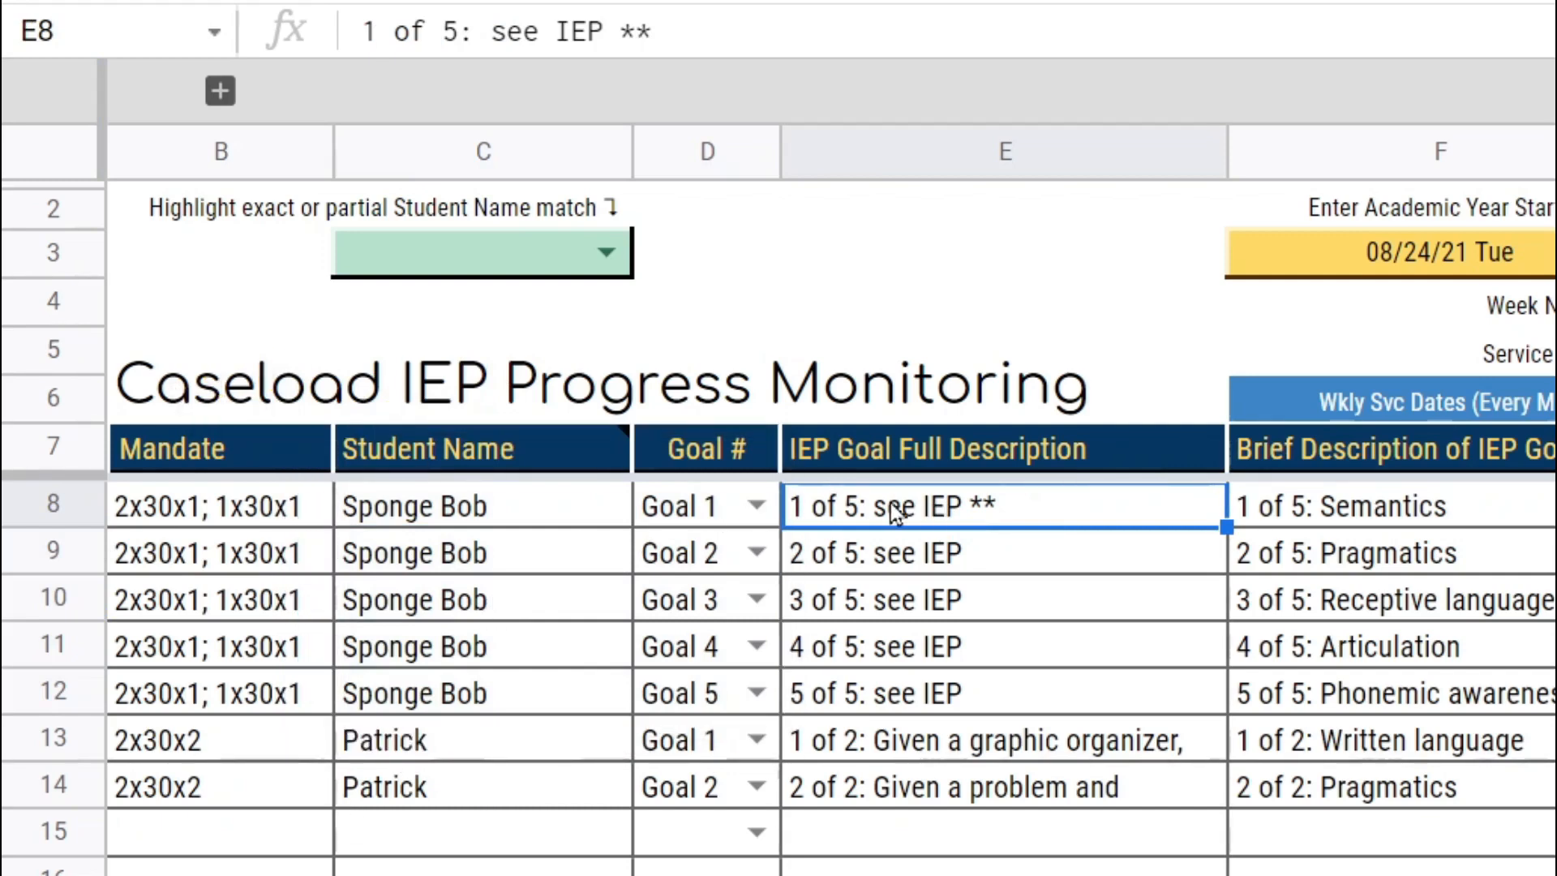
{"action": "double_click", "coordinate": [994, 515]}
{"action": "left_click_drag", "start_coordinate": [956, 507], "coordinate": [751, 507]}
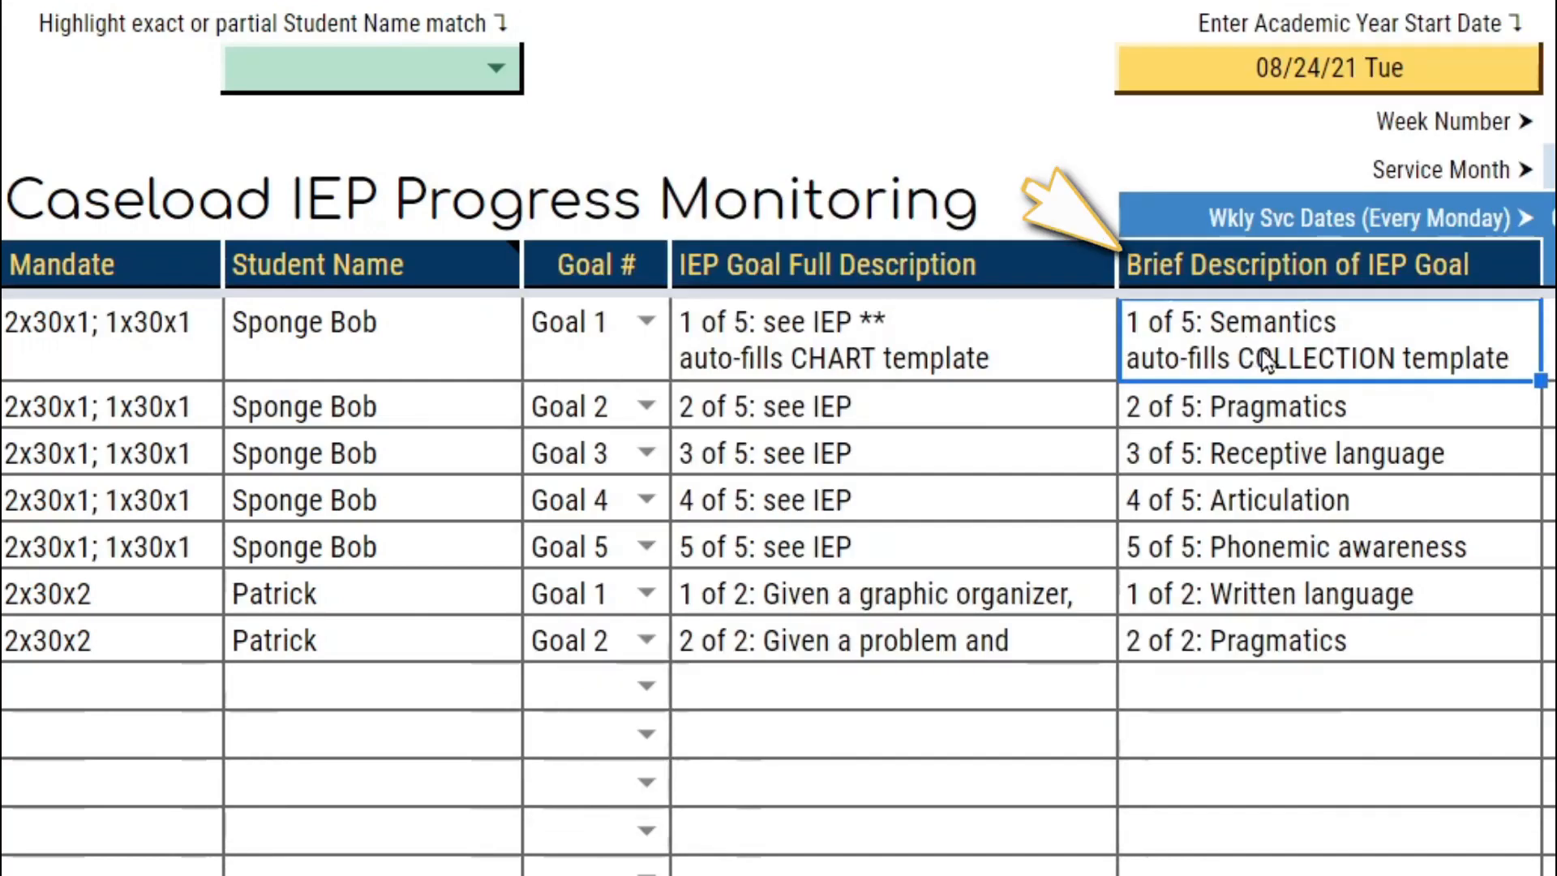
Compare the full and brief descriptions of the first goal and examine its weekly progress values
{"action": "left_click", "coordinate": [1004, 347]}
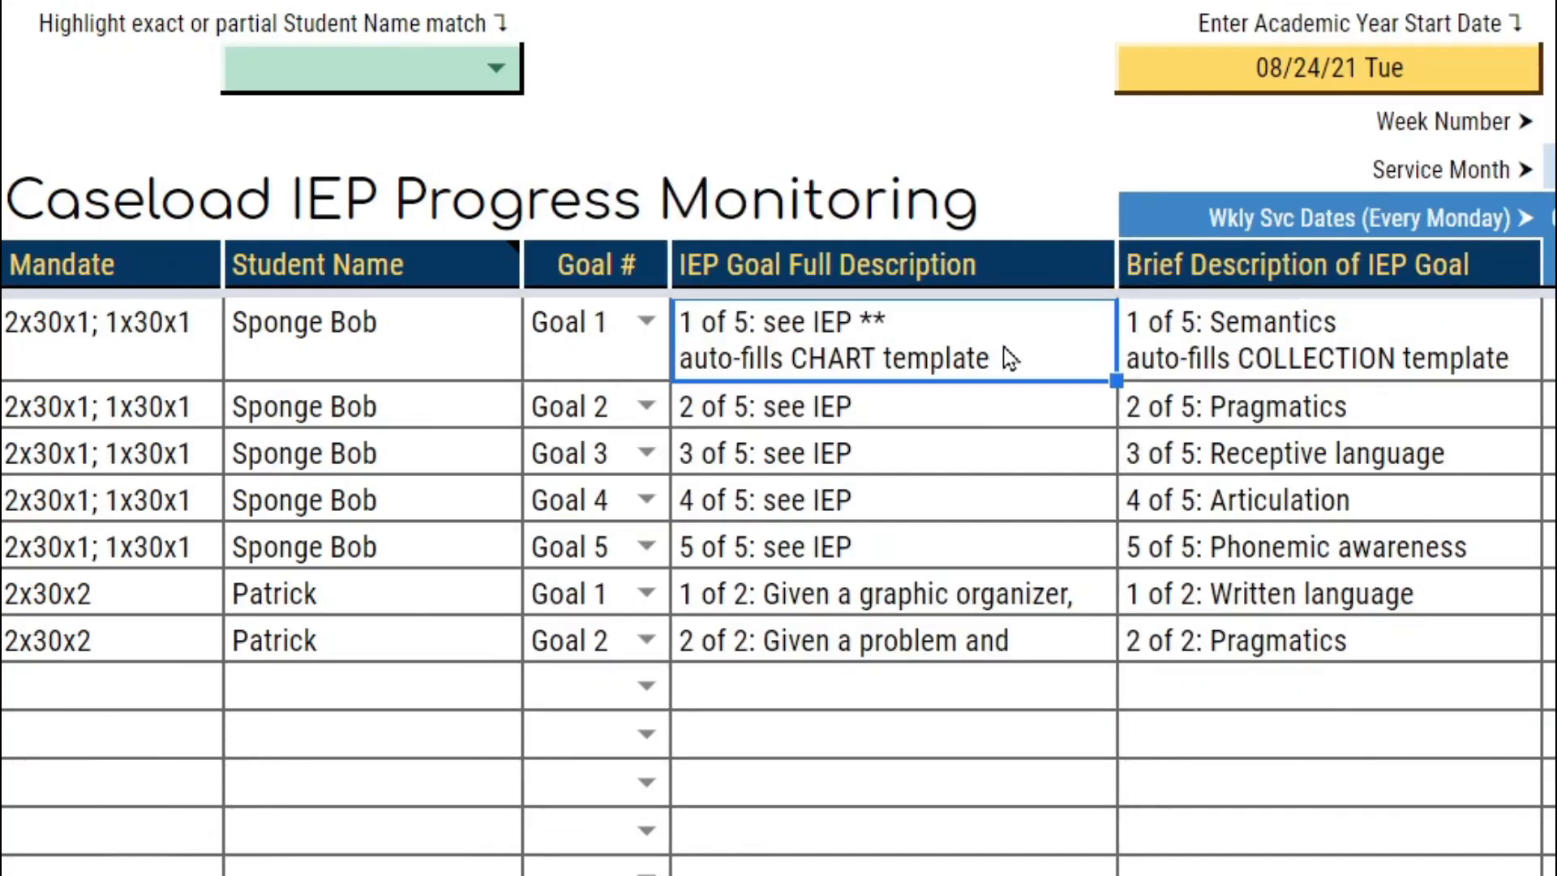
{"action": "left_click", "coordinate": [1214, 358]}
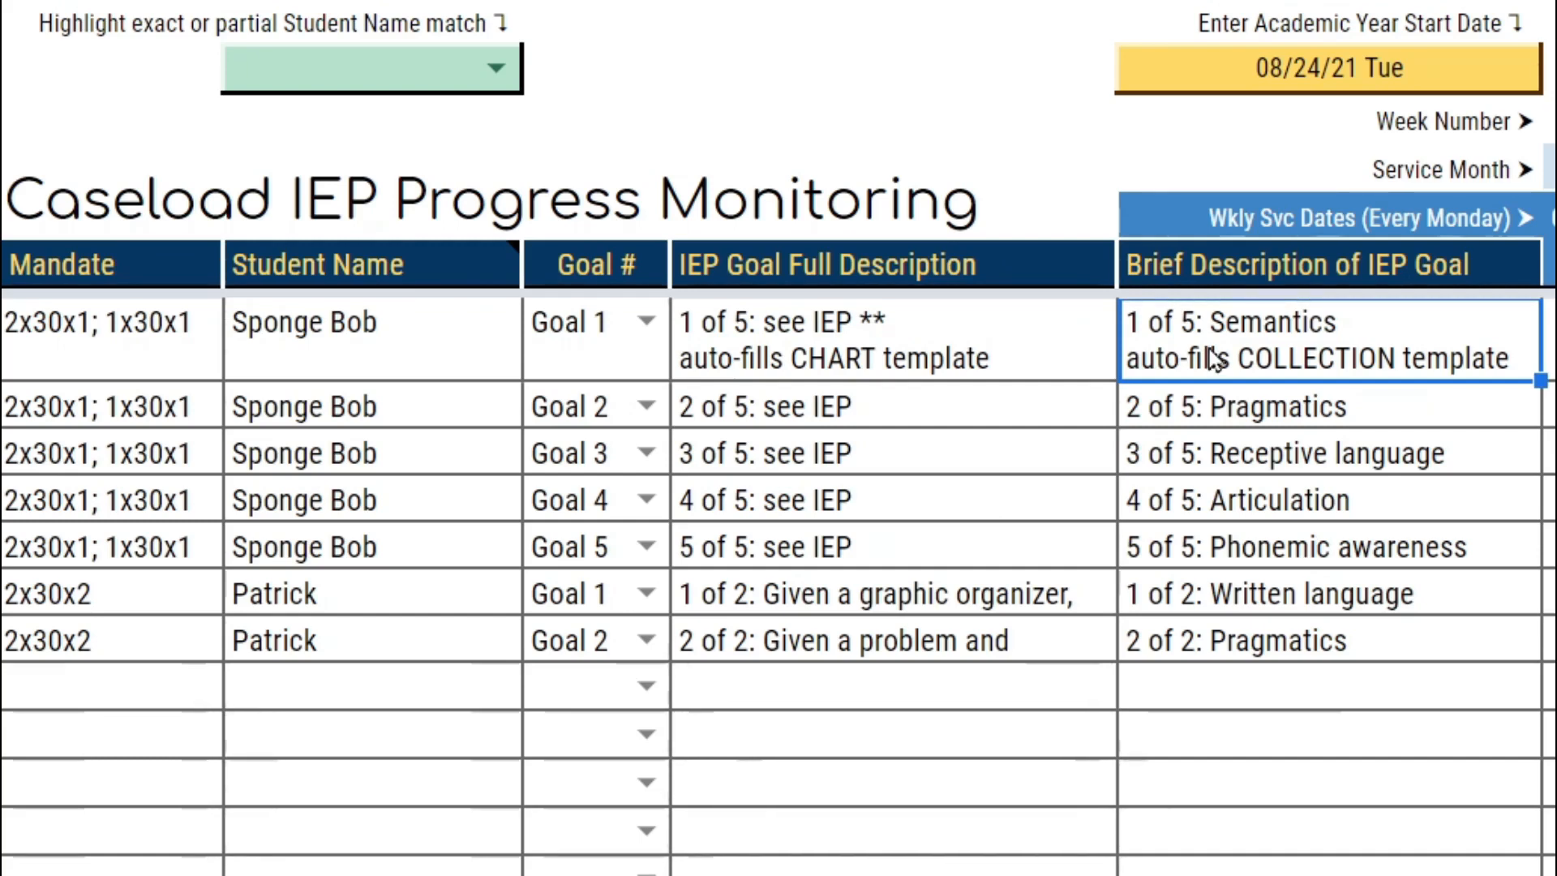
{"action": "left_click_drag", "start_coordinate": [1333, 347], "coordinate": [780, 368]}
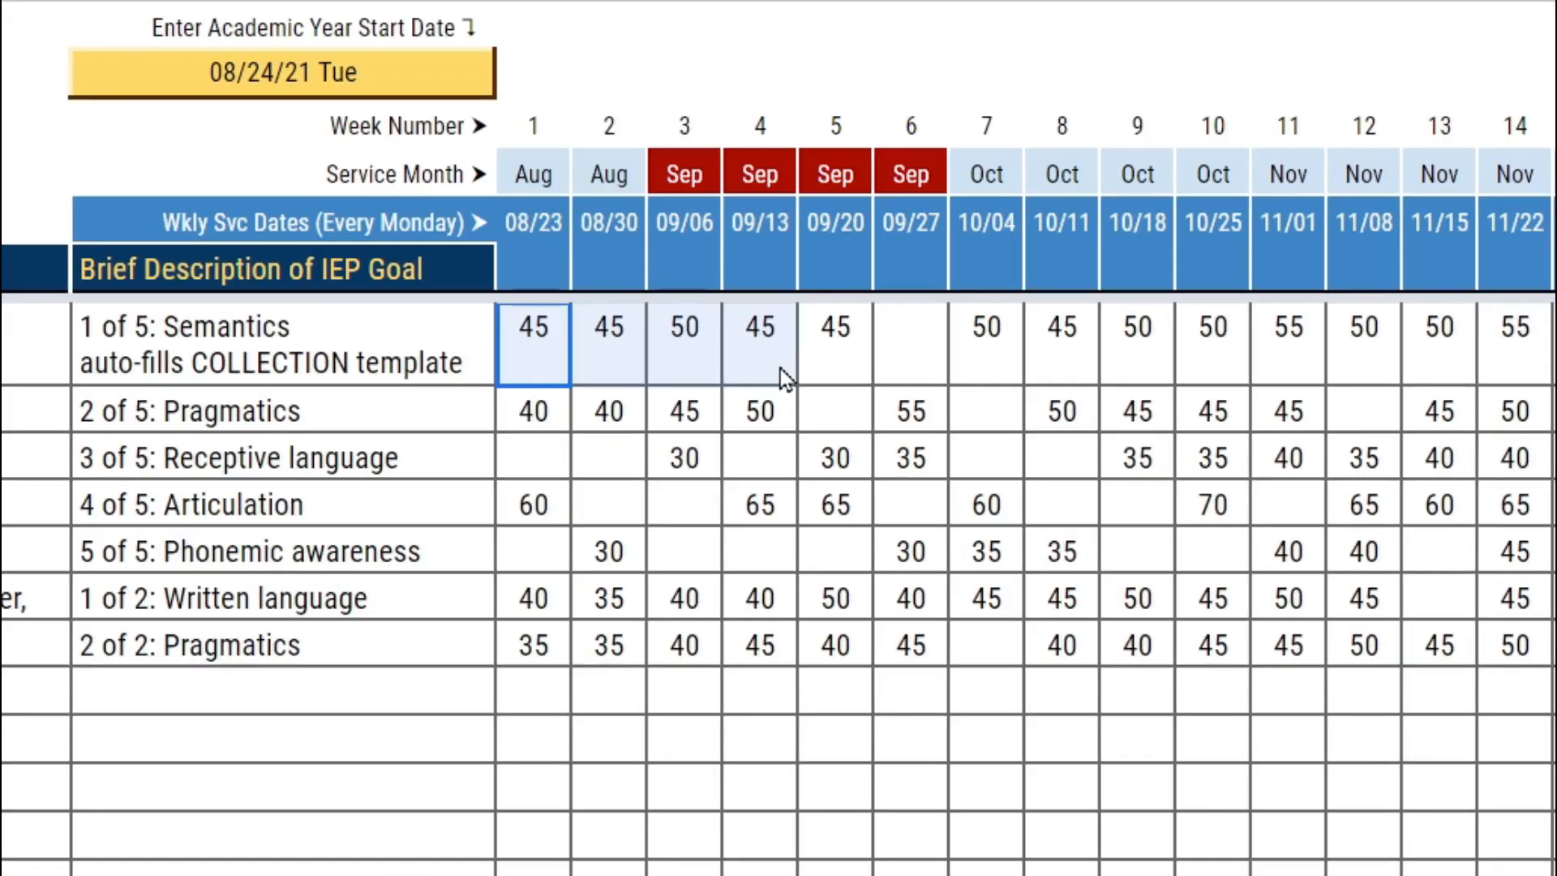
{"action": "left_click", "coordinate": [533, 339]}
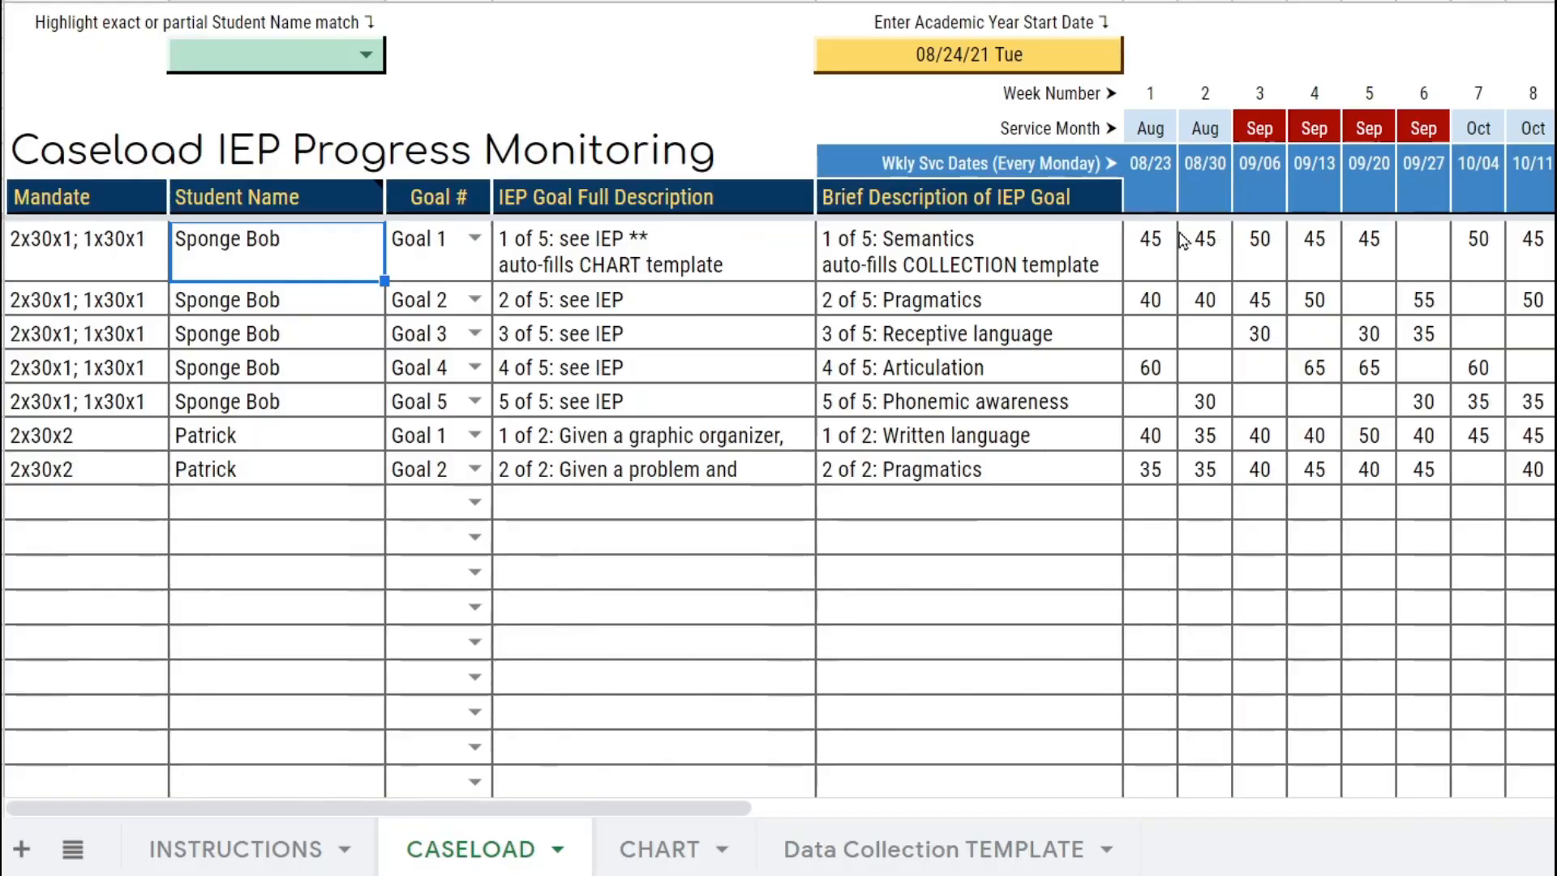
Highlight all of Sponge Bob's rows by choosing Sponge Bob as the student name match in cell C3
{"action": "left_click", "coordinate": [309, 50]}
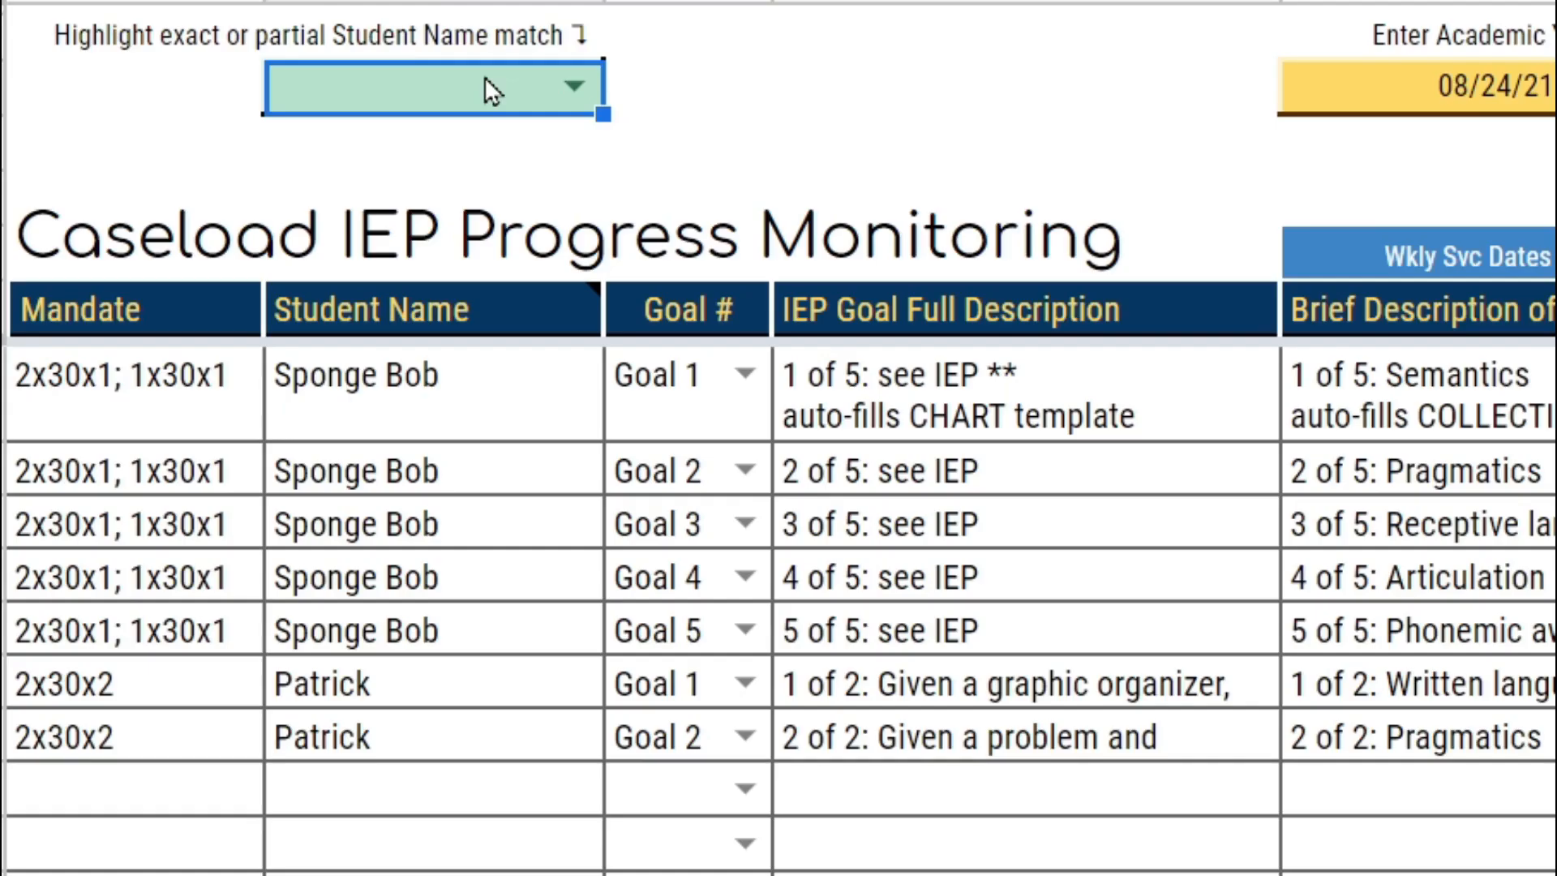
{"action": "left_click", "coordinate": [574, 86]}
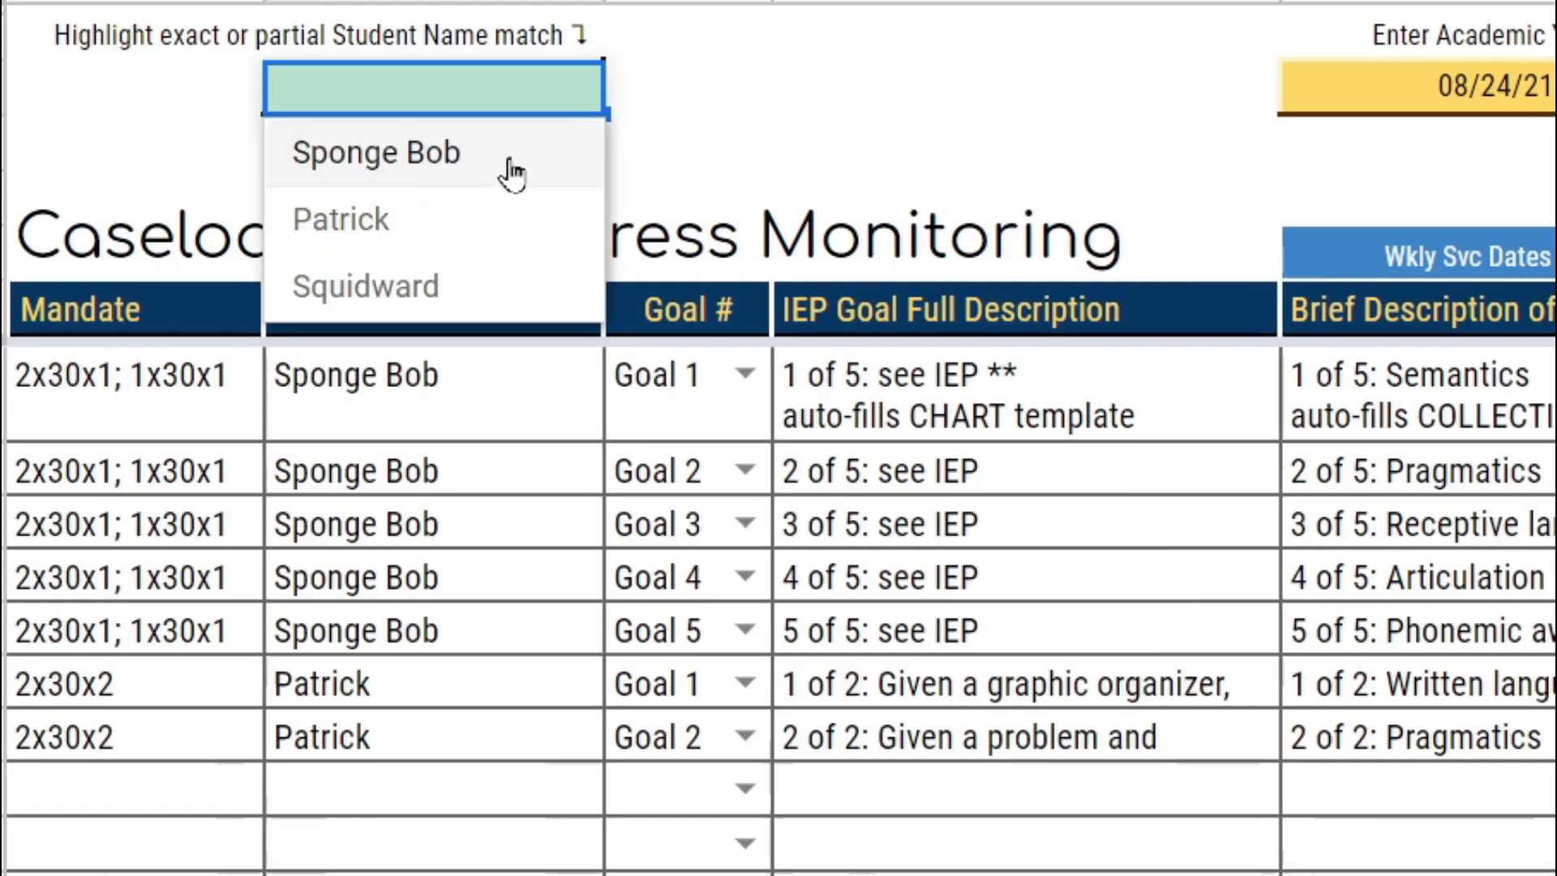
{"action": "left_click", "coordinate": [508, 159]}
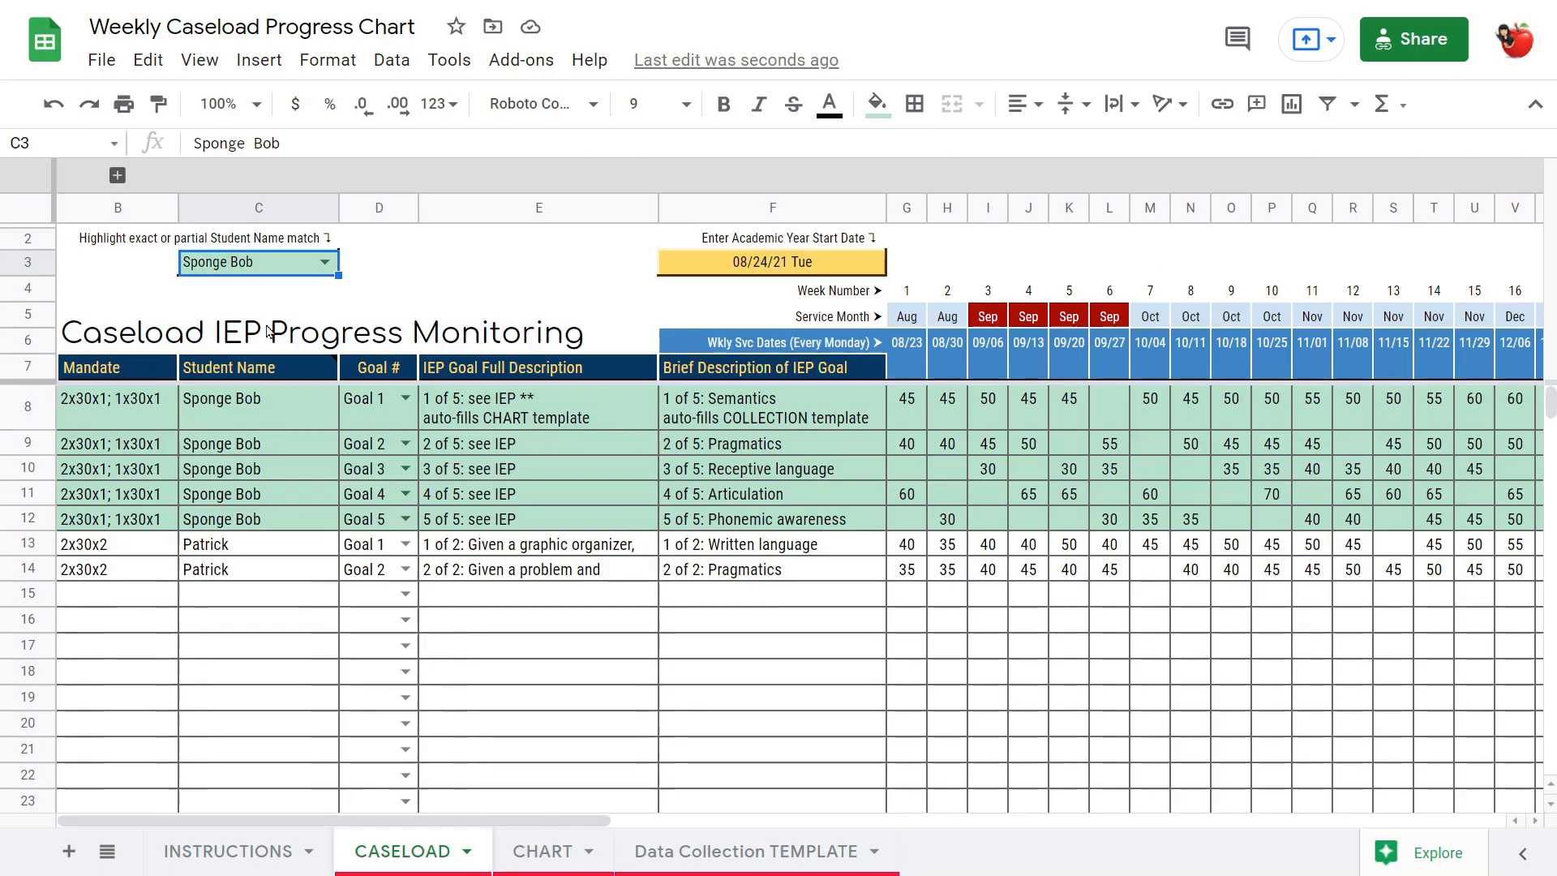
{"action": "left_click", "coordinate": [424, 385]}
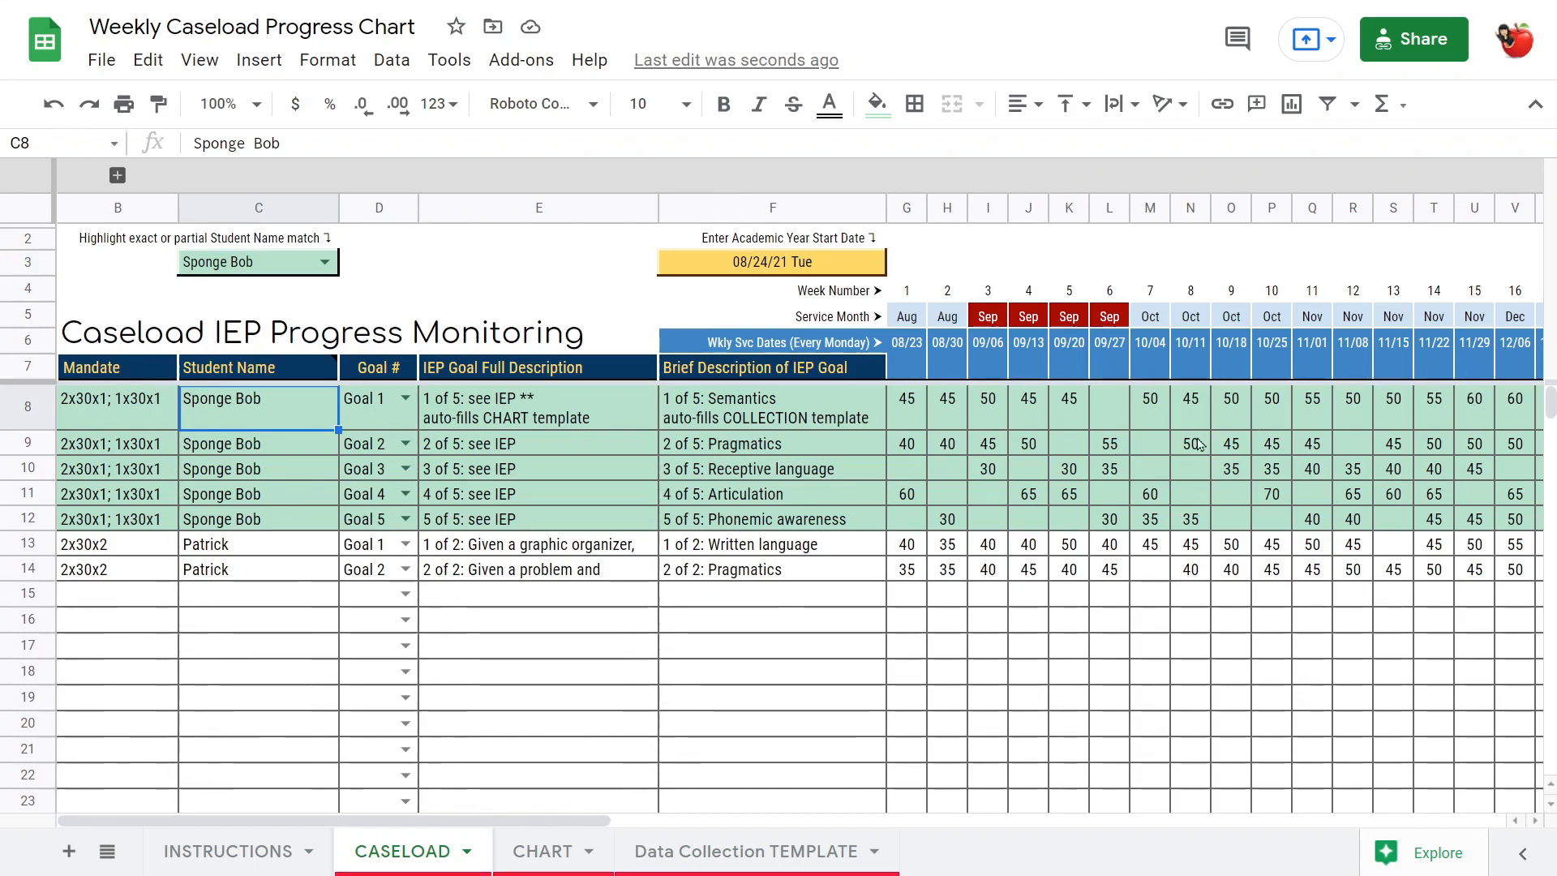
Undo the last academic year start date change and hide week columns G to X
{"action": "key", "text": "ctrl+z"}
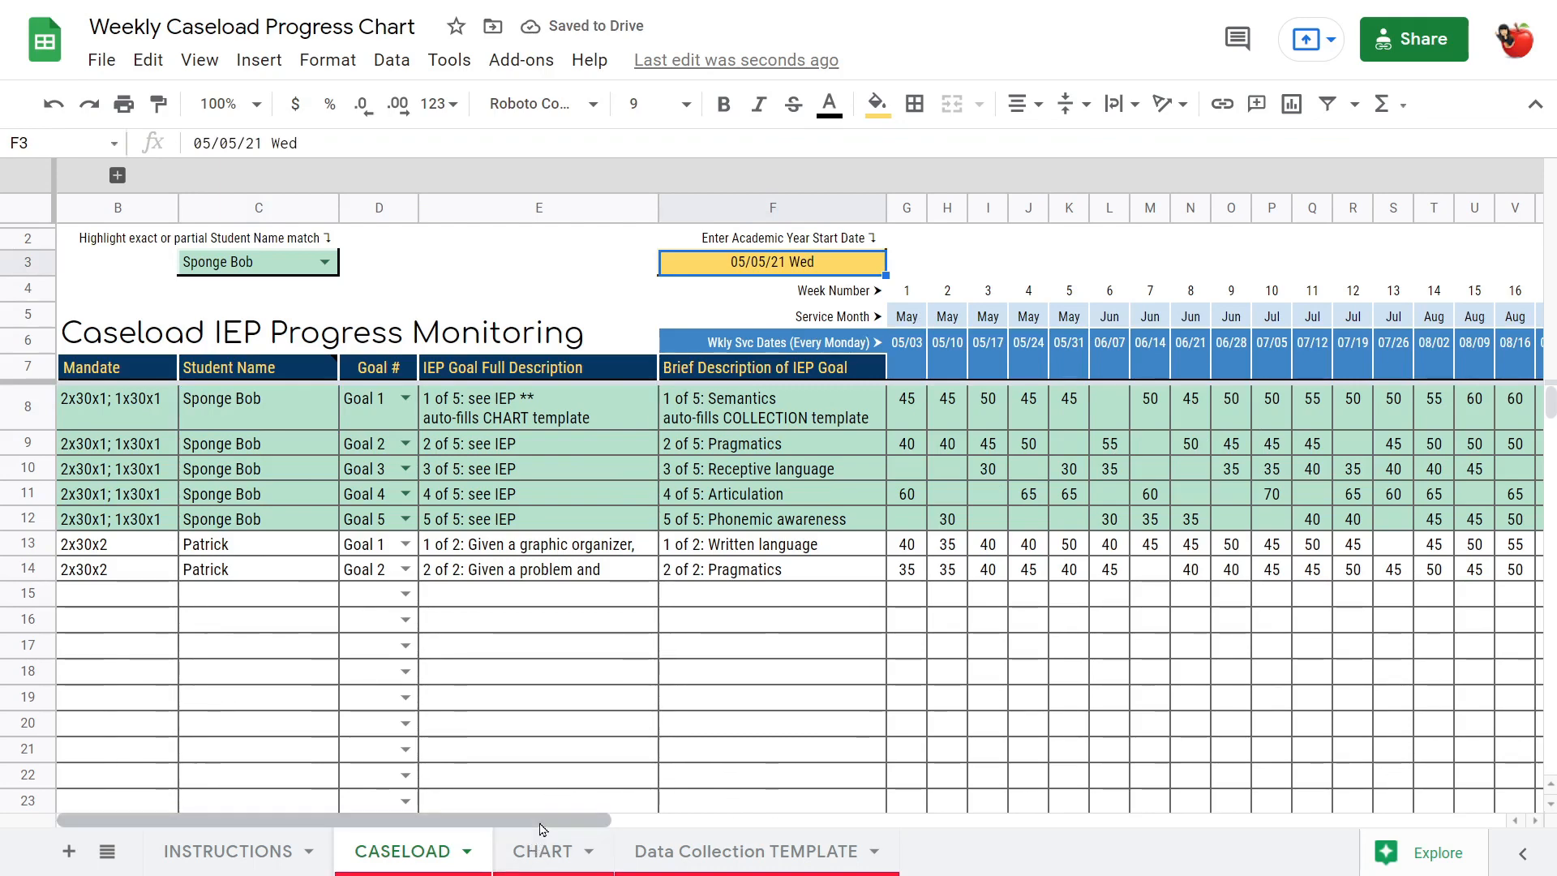
{"action": "left_click_drag", "start_coordinate": [539, 819], "coordinate": [679, 771]}
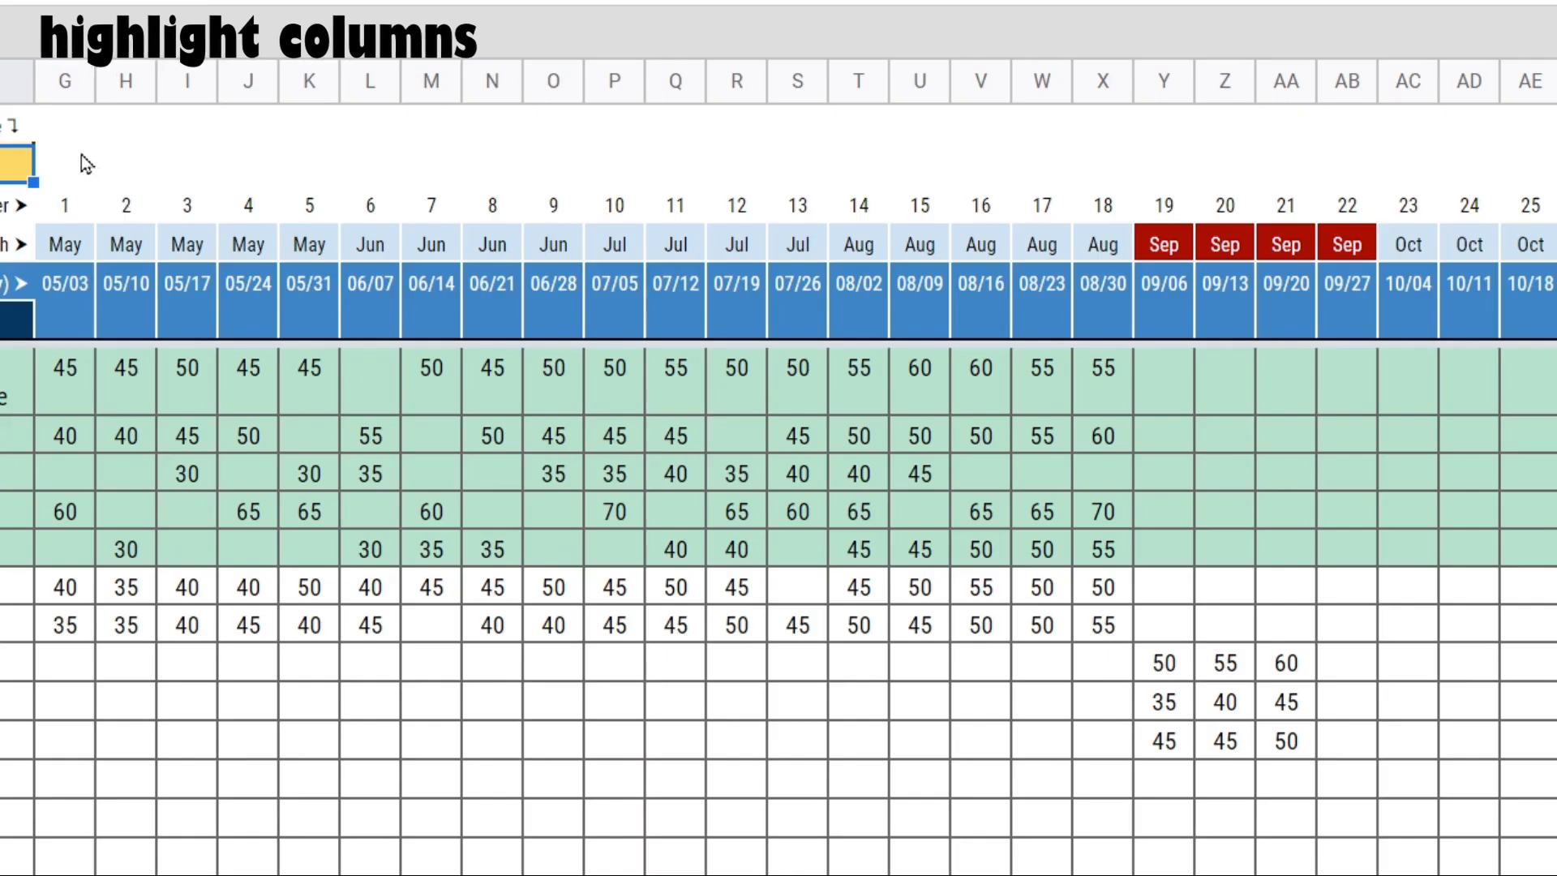
{"action": "left_click_drag", "start_coordinate": [67, 90], "coordinate": [1103, 81]}
{"action": "right_click", "coordinate": [847, 71]}
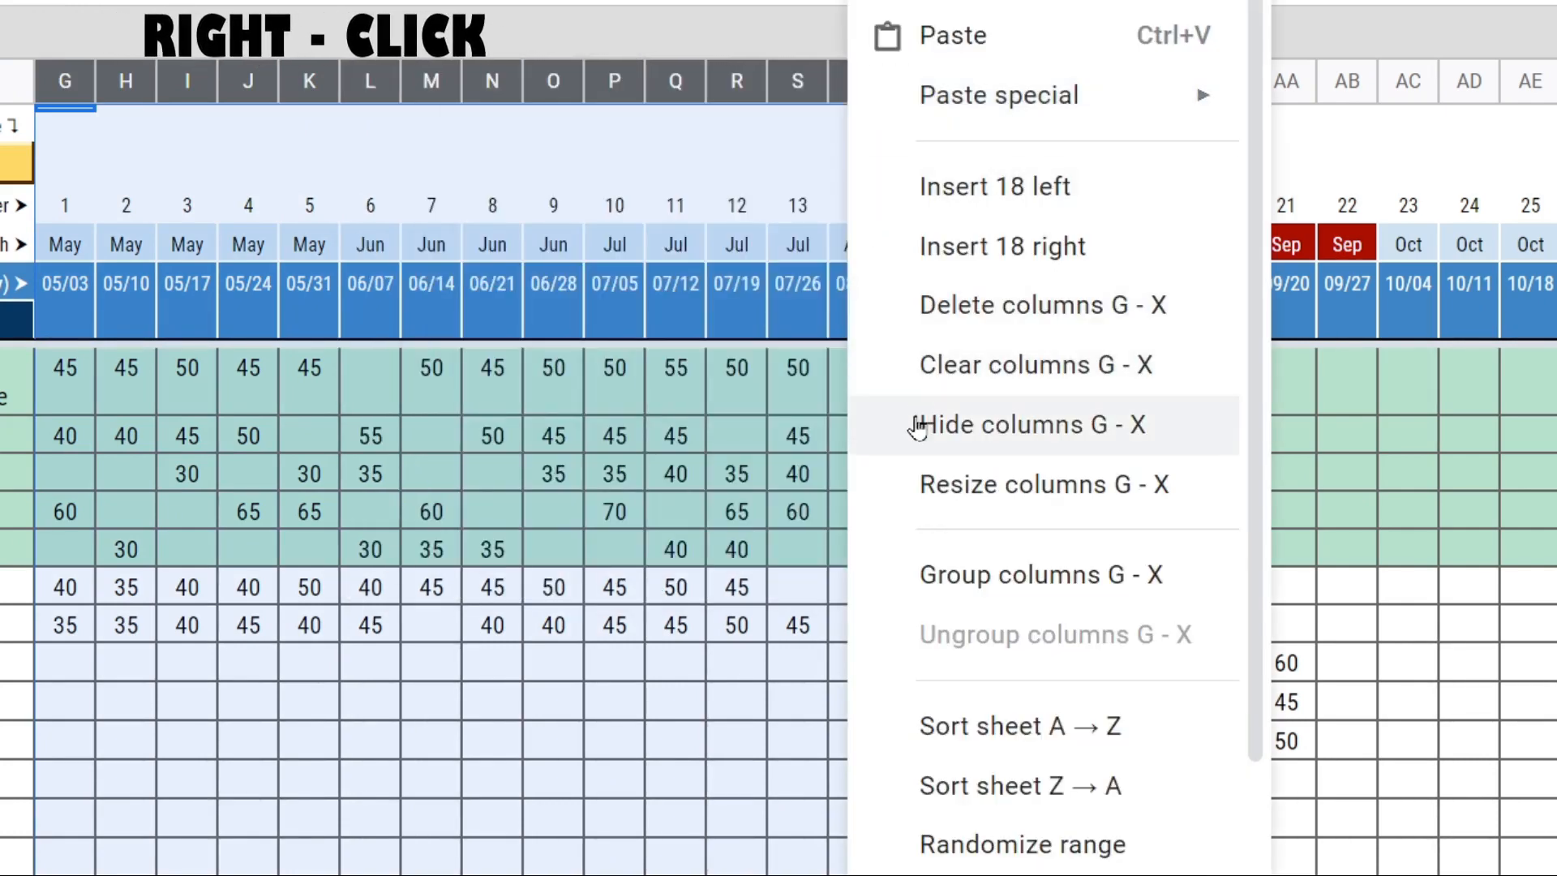
{"action": "left_click", "coordinate": [1032, 425]}
Hide the week columns after September, AC to BF
{"action": "mouse_move", "coordinate": [305, 81]}
{"action": "left_mouse_down"}
{"action": "mouse_move", "coordinate": [1529, 105]}
{"action": "mouse_move", "coordinate": [1545, 89]}
{"action": "mouse_move", "coordinate": [1378, 89]}
{"action": "left_mouse_up"}
{"action": "right_click", "coordinate": [1351, 86]}
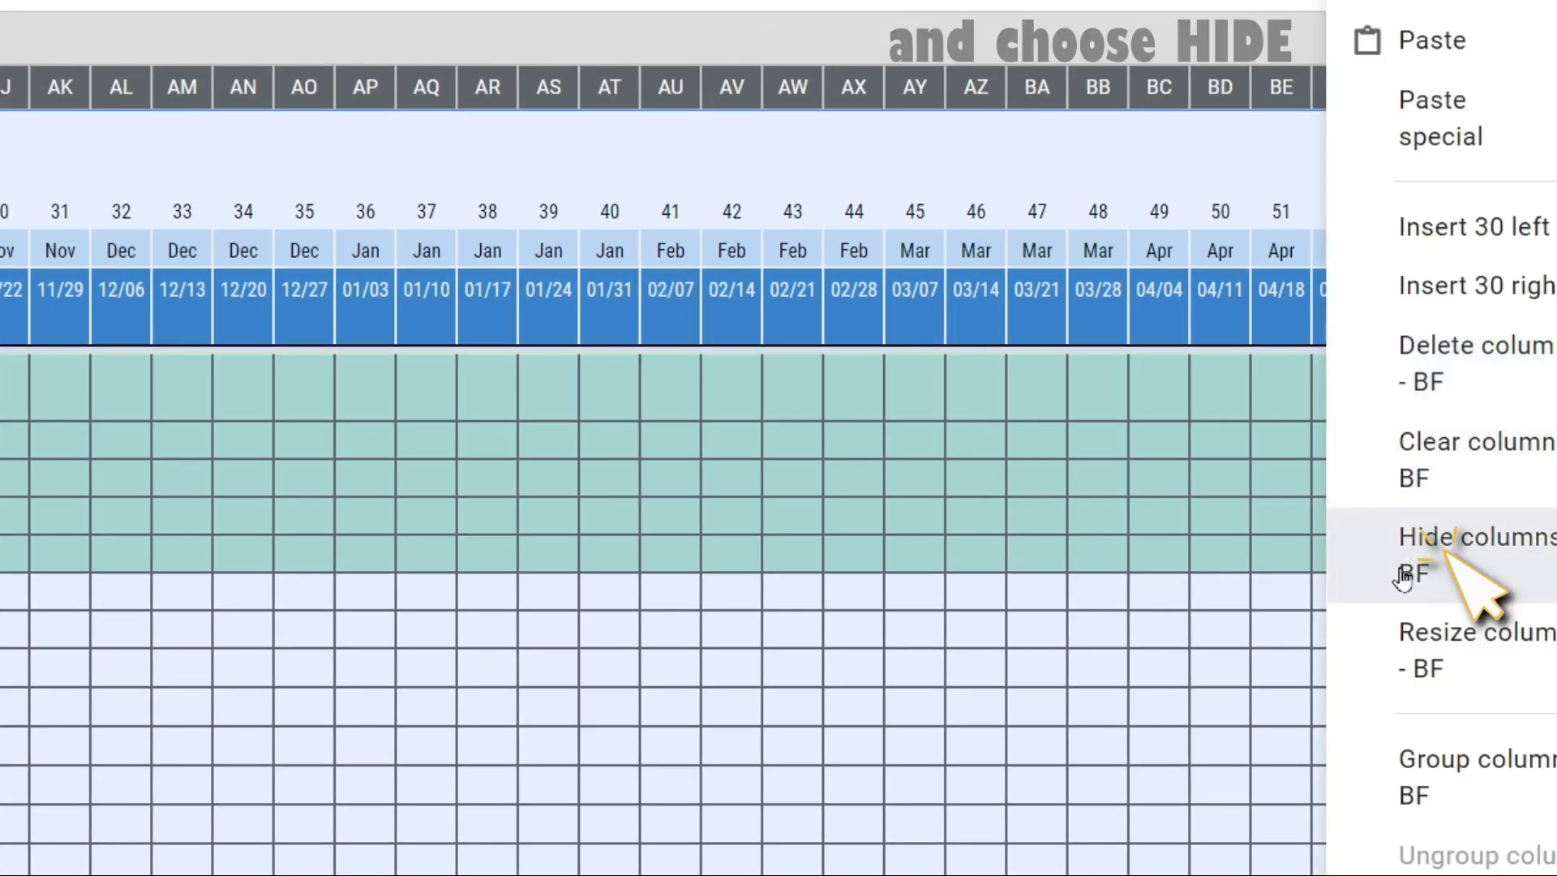
{"action": "left_click", "coordinate": [1402, 573]}
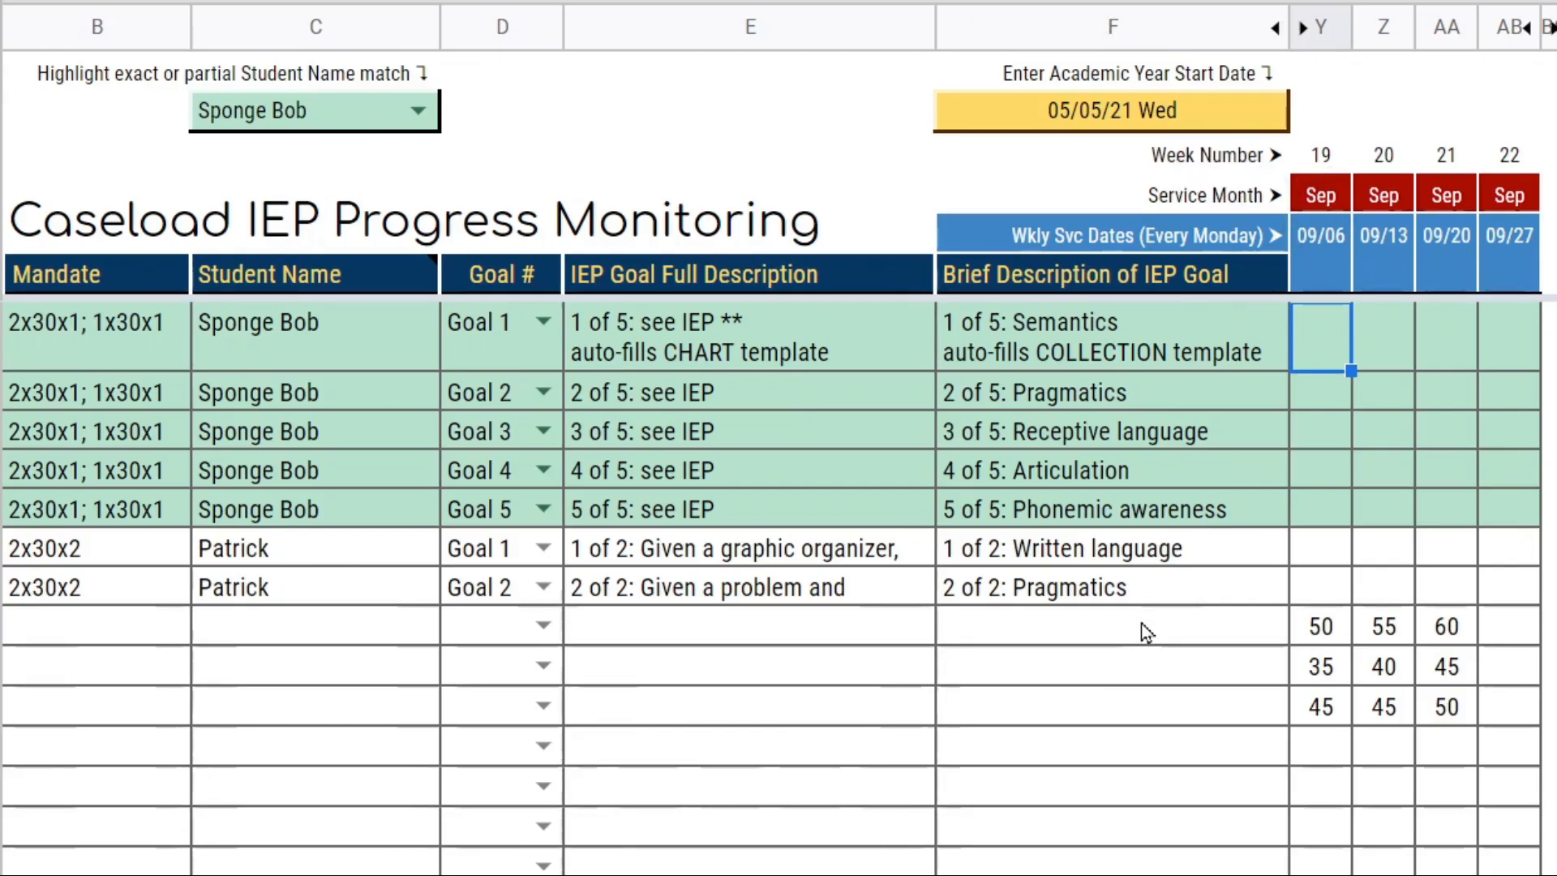
Enter weekly scores of 60 and 55 for Sponge Bob's goals in the 09/06 column, starting with Goal 1
{"action": "type", "text": "60"}
{"action": "key", "text": "Return"}
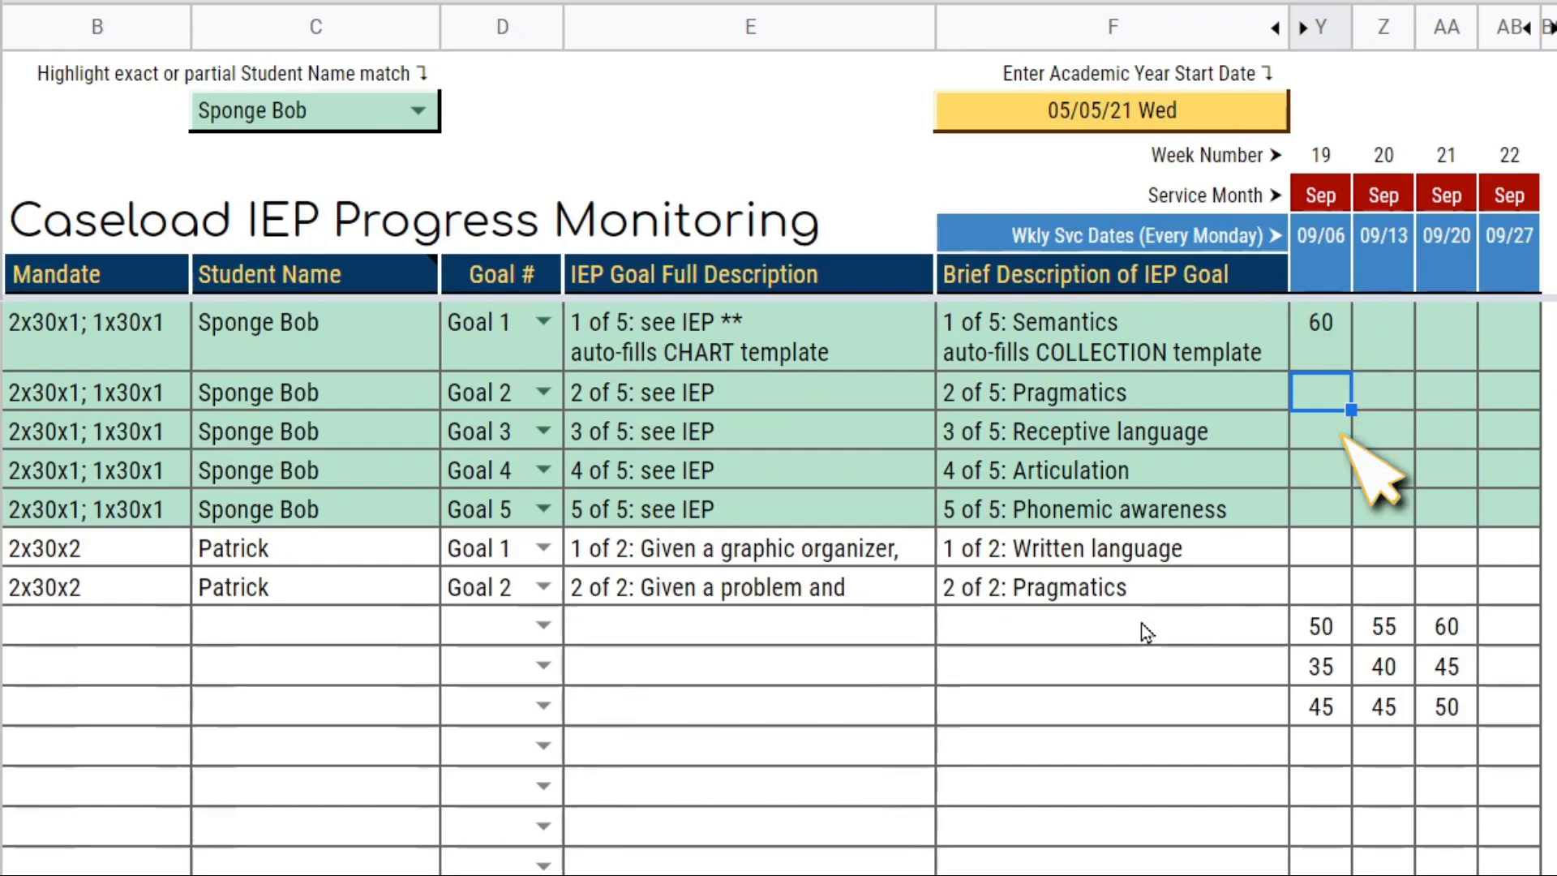
{"action": "key", "text": "Return"}
{"action": "type", "text": "55"}
{"action": "key", "text": "Return"}
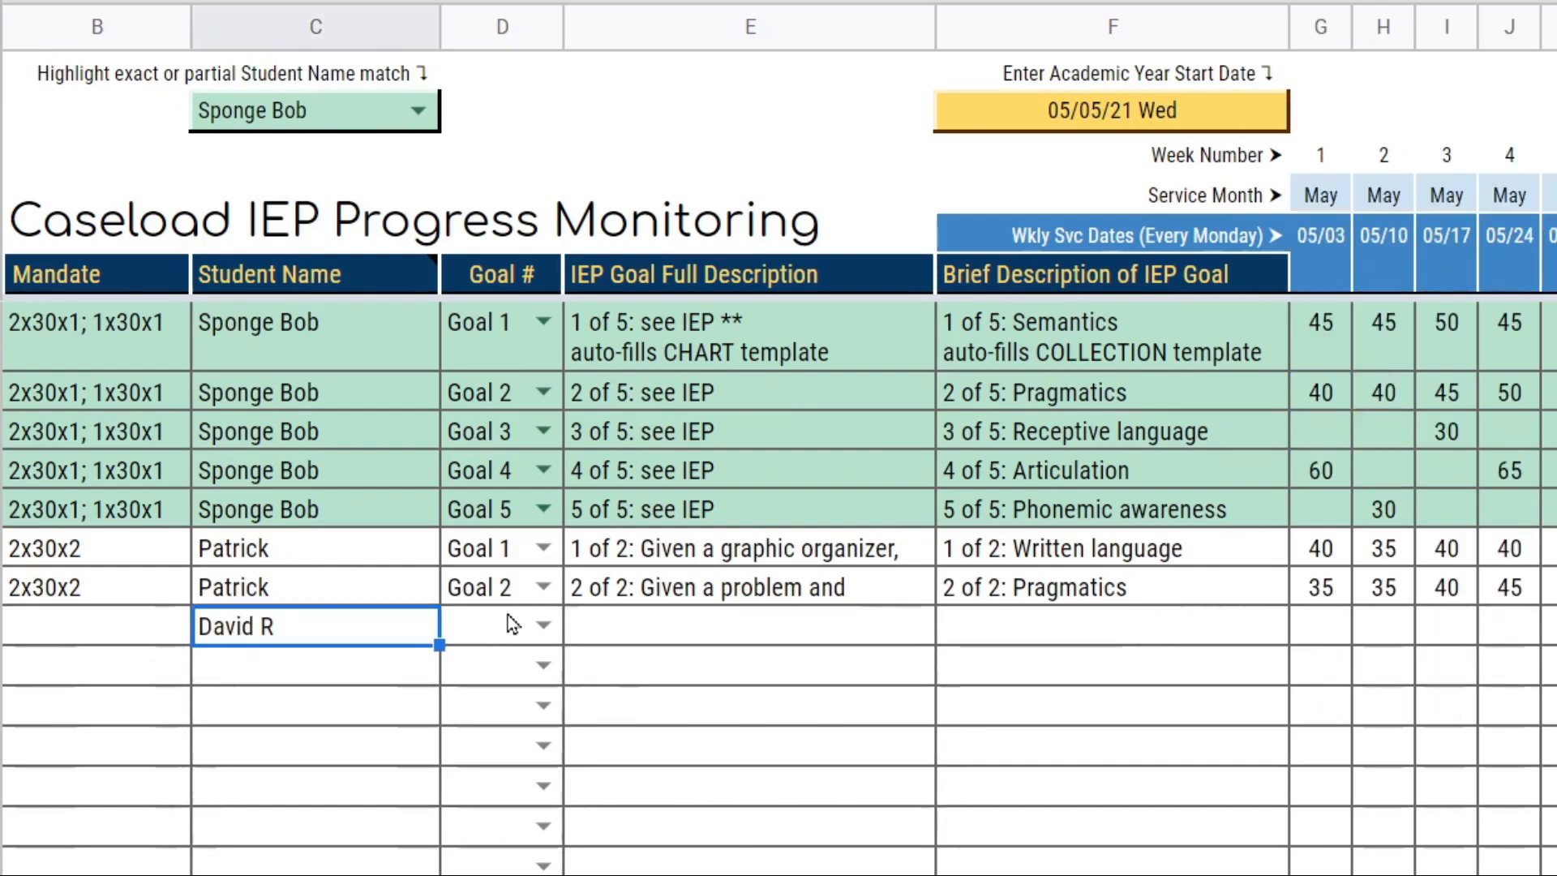
Add a second student with the same first name but last initial G in the Student Name cell C16
{"action": "key", "text": "Return"}
{"action": "key", "text": "Return"}
{"action": "type", "text": "David "}
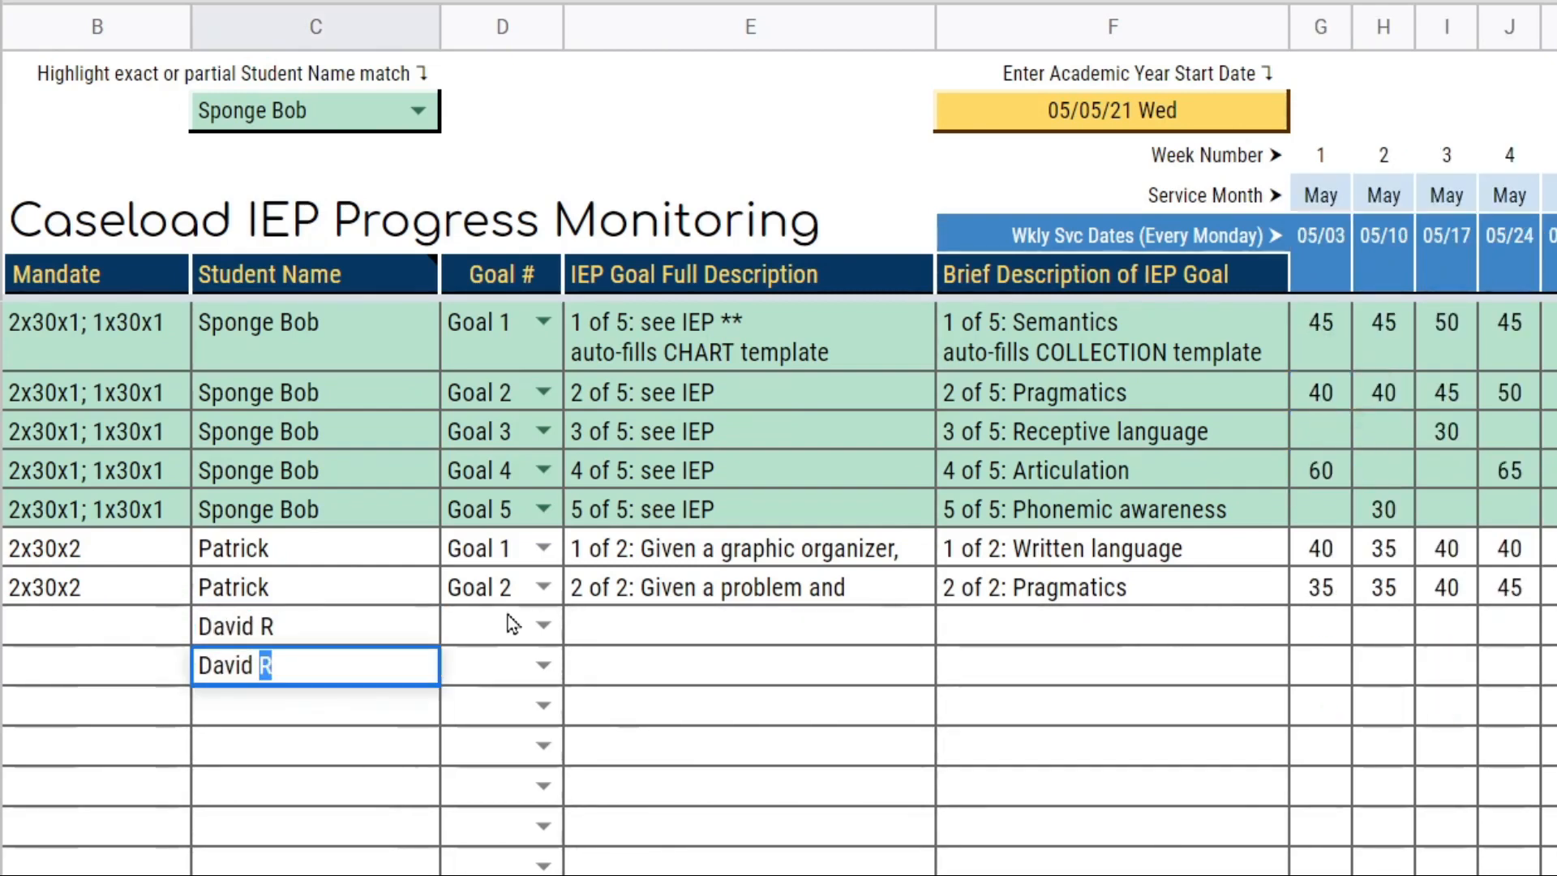
{"action": "type", "text": "G"}
{"action": "key", "text": "Return"}
Set the student name match to the newly added student with last initial R
{"action": "left_click", "coordinate": [347, 120]}
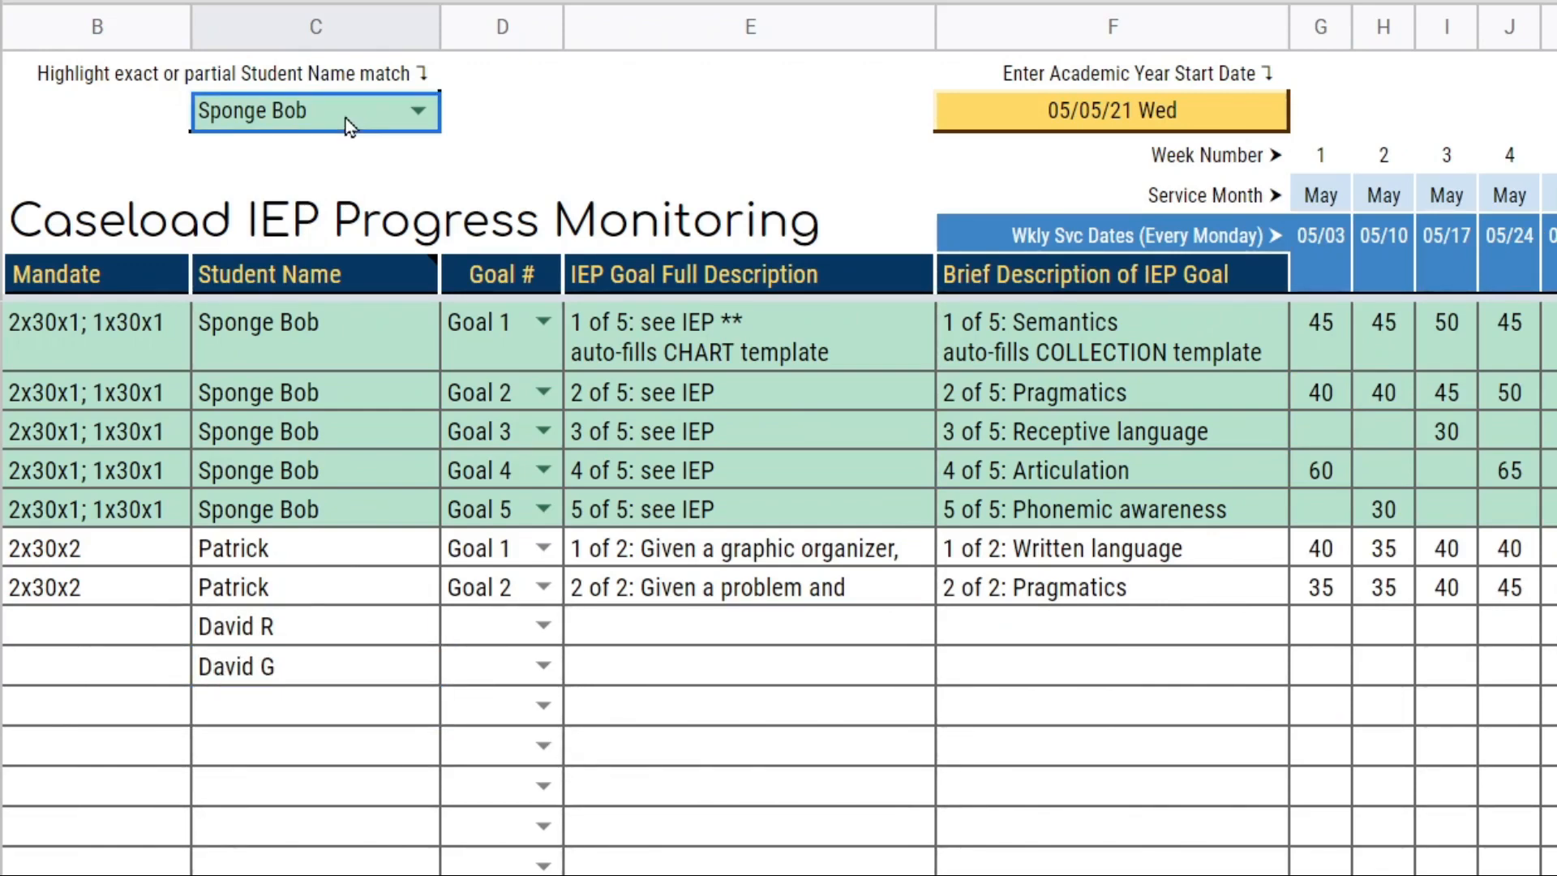
{"action": "left_click", "coordinate": [415, 112]}
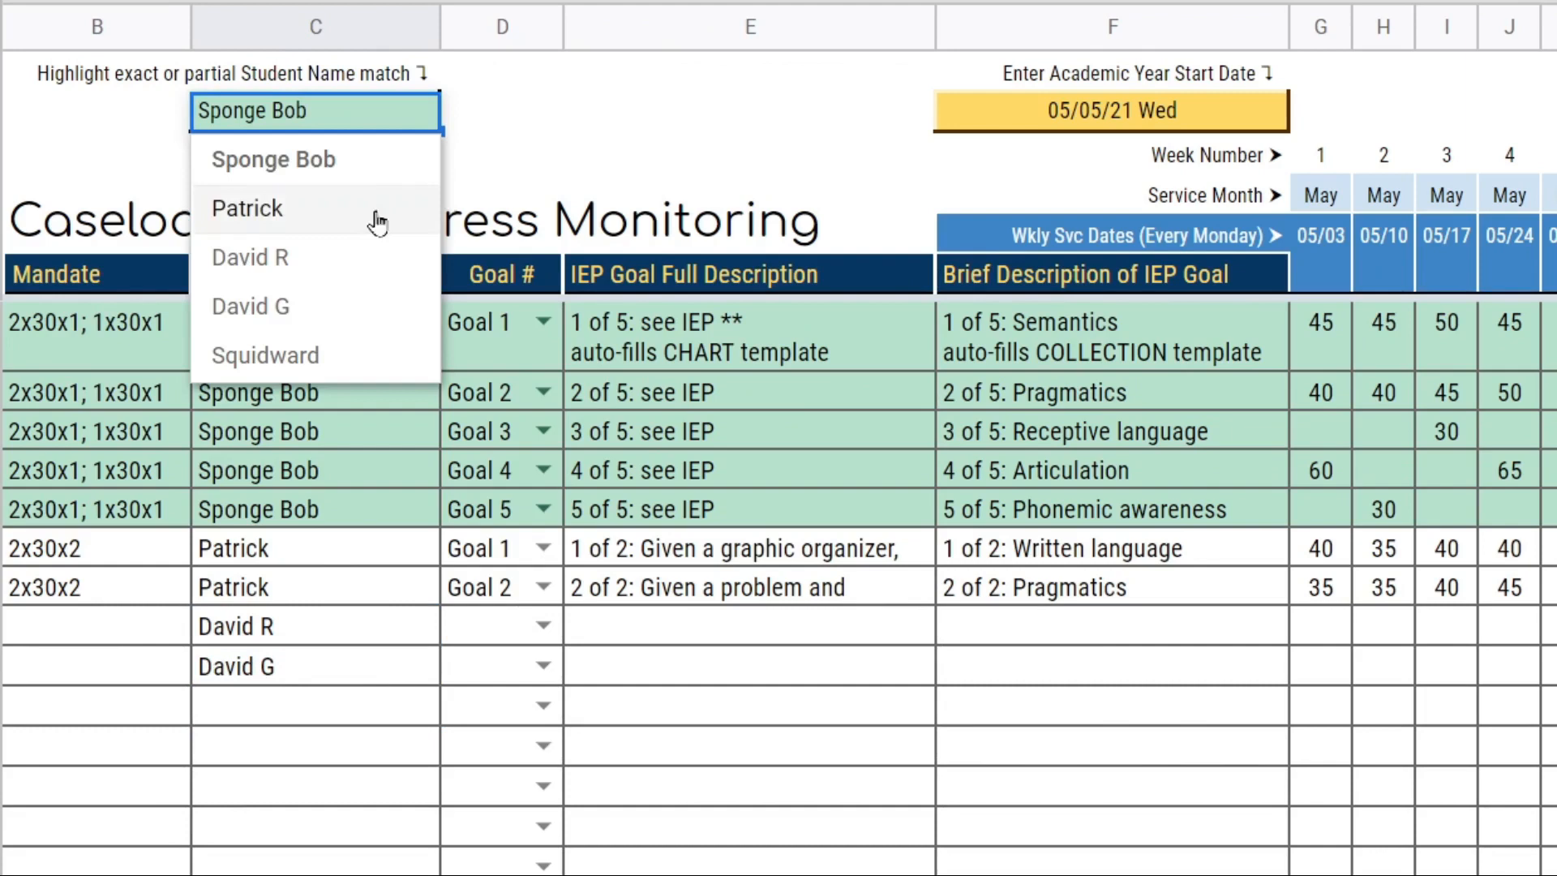
{"action": "left_click", "coordinate": [354, 255]}
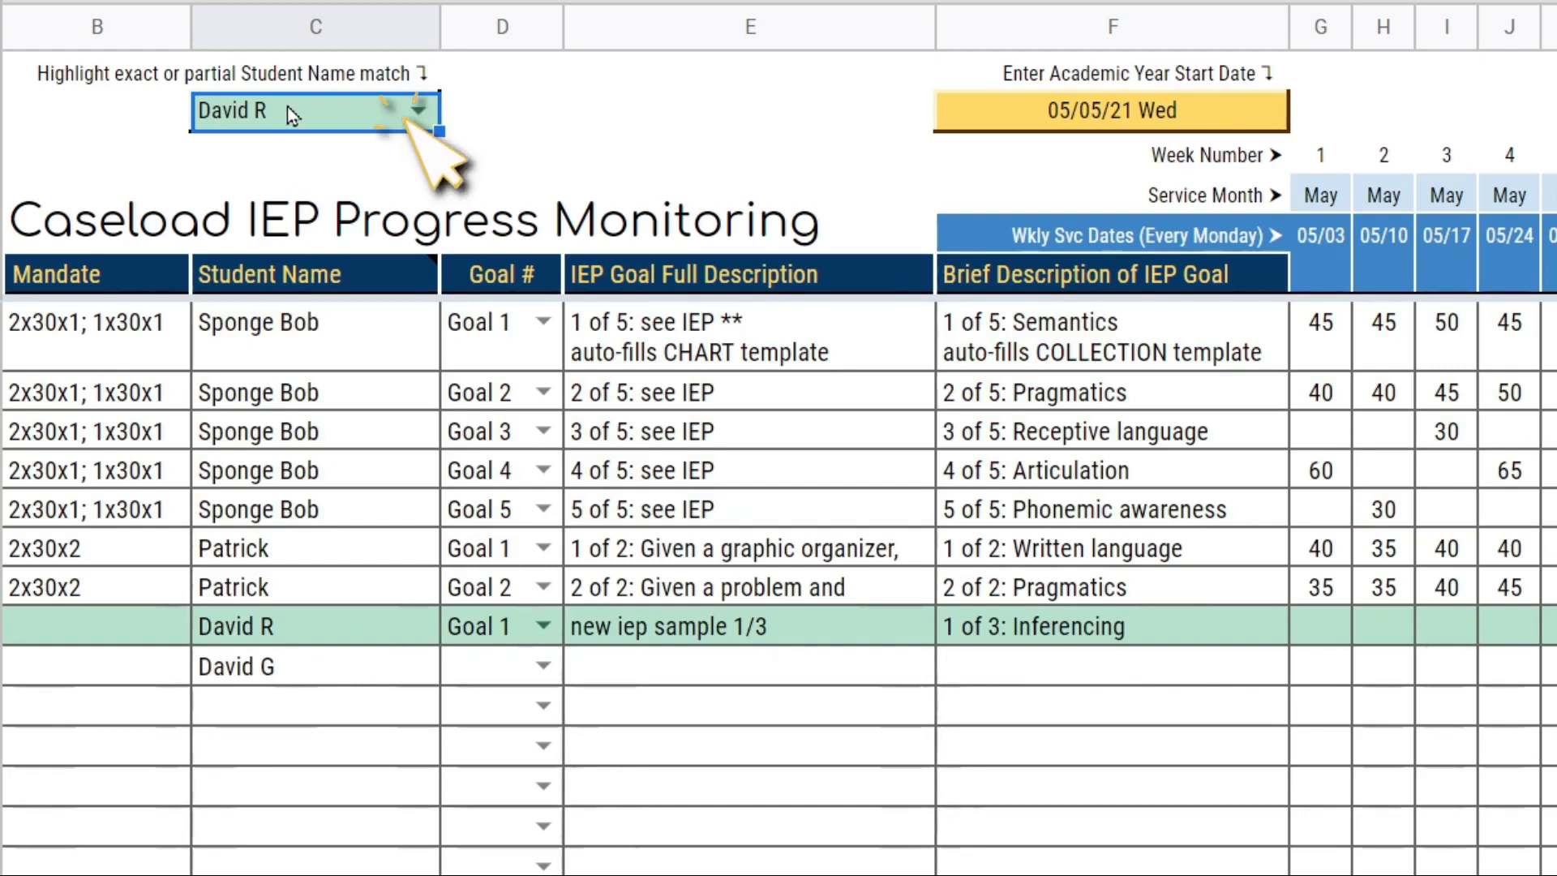
Change the student name match to the shared first name only, and check the matching entries in the Student Name column
{"action": "type", "text": "David"}
{"action": "key", "text": "Return"}
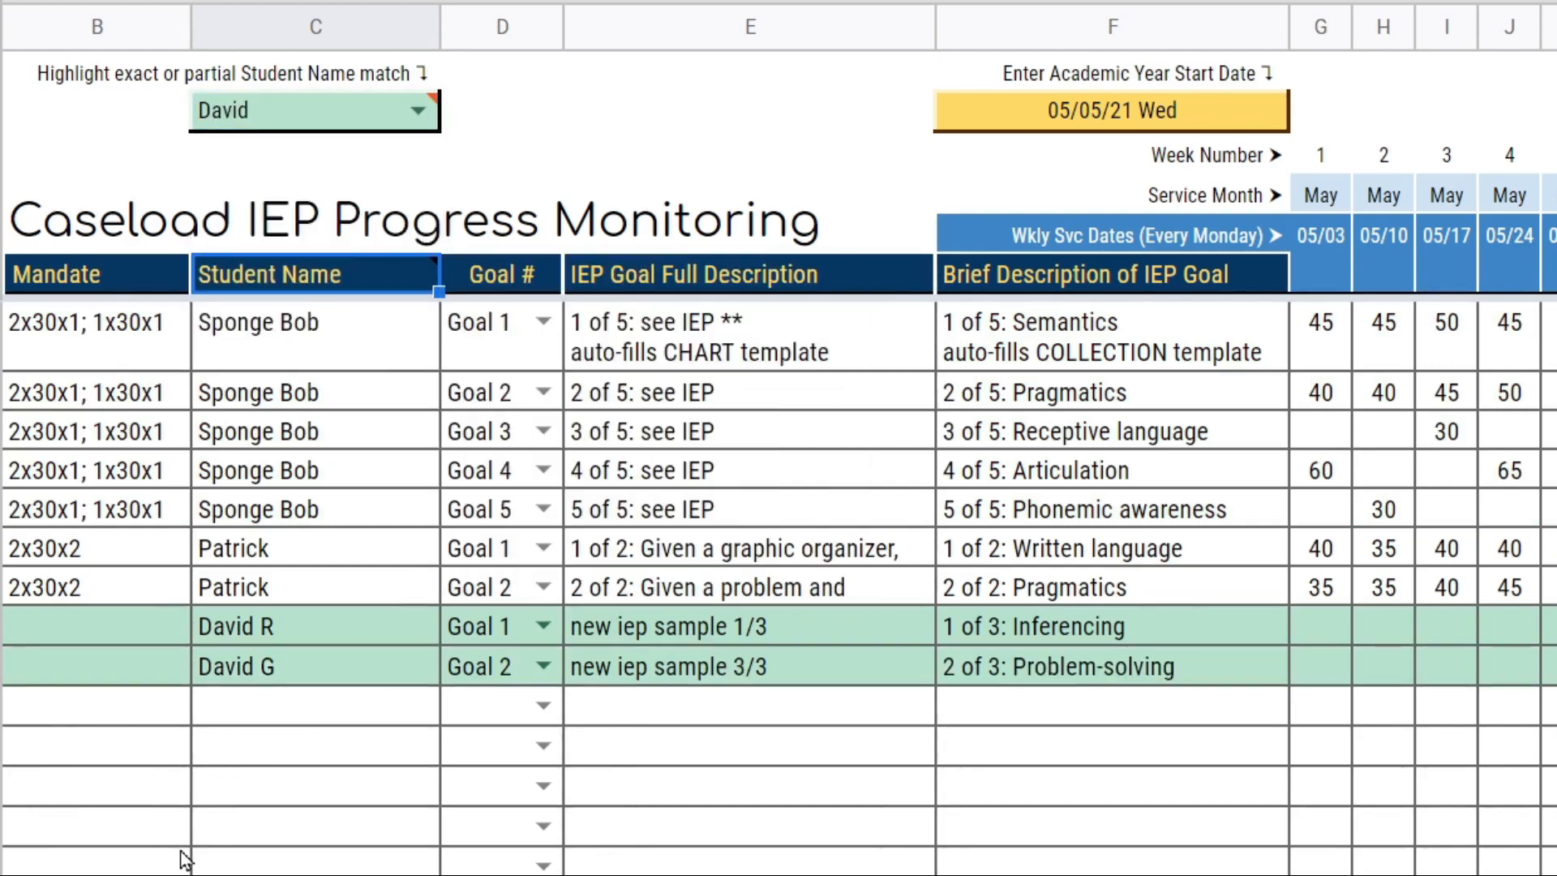
{"action": "key", "text": "Right"}
{"action": "mouse_move", "coordinate": [248, 125]}
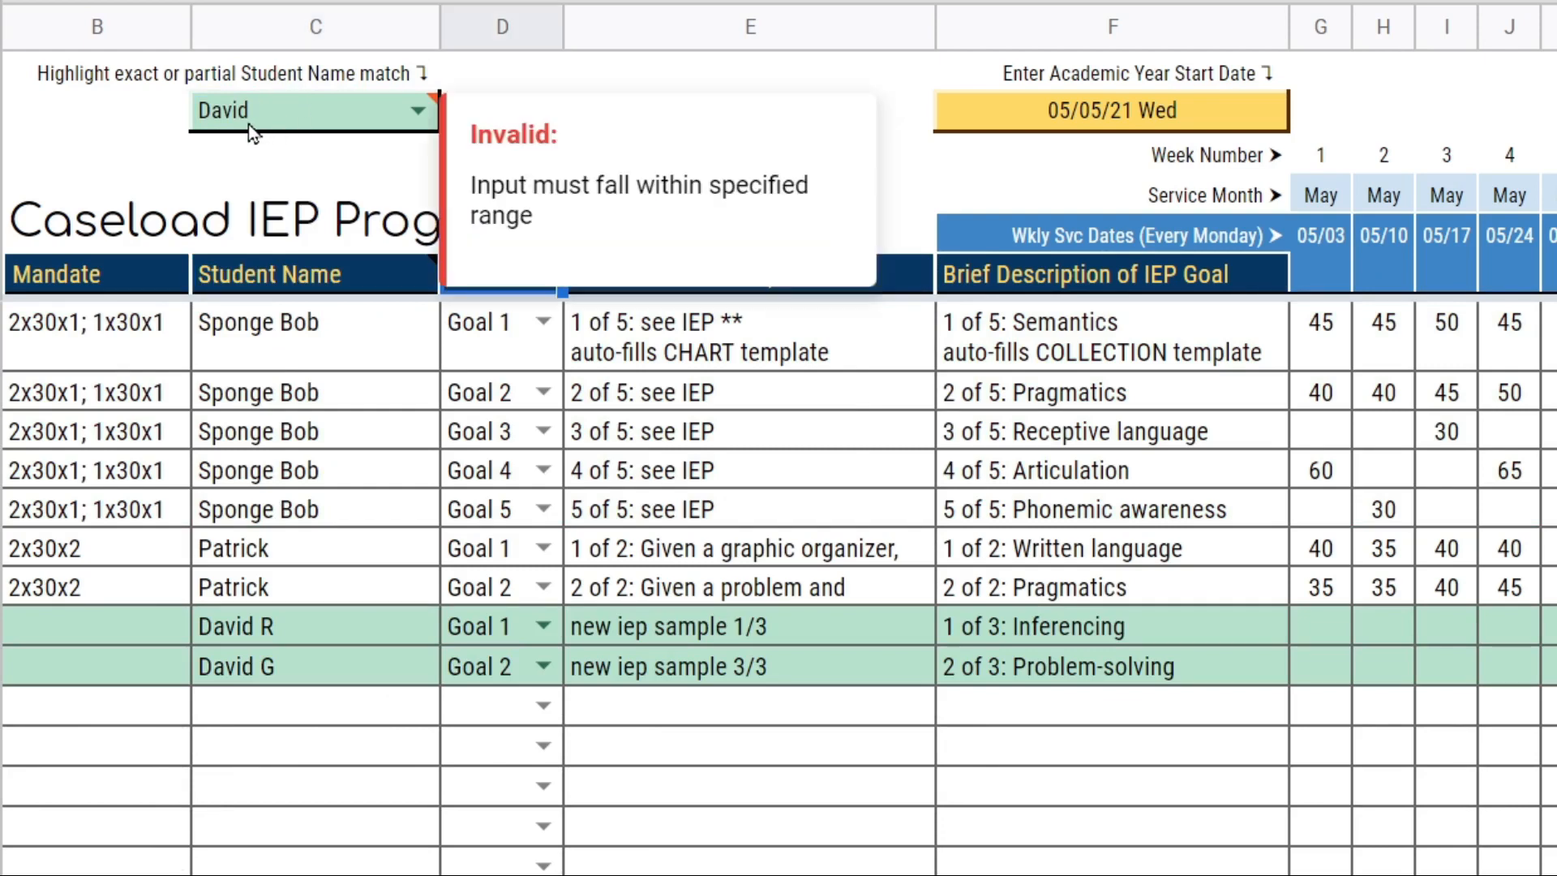
{"action": "left_click", "coordinate": [229, 615]}
{"action": "left_click_drag", "start_coordinate": [280, 348], "coordinate": [293, 746]}
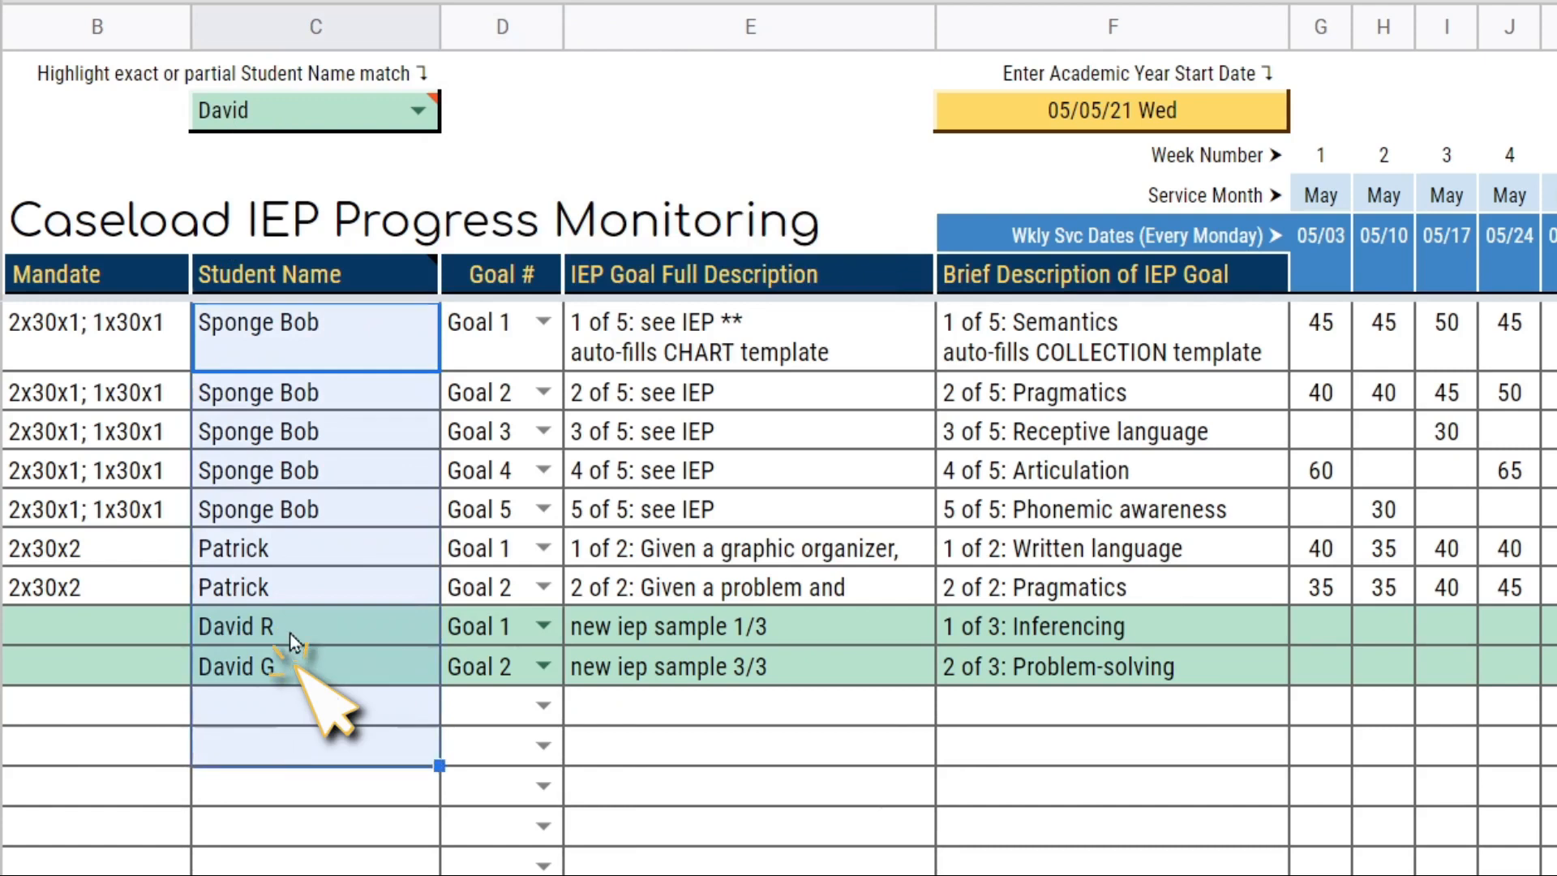
{"action": "left_click_drag", "start_coordinate": [290, 632], "coordinate": [291, 866]}
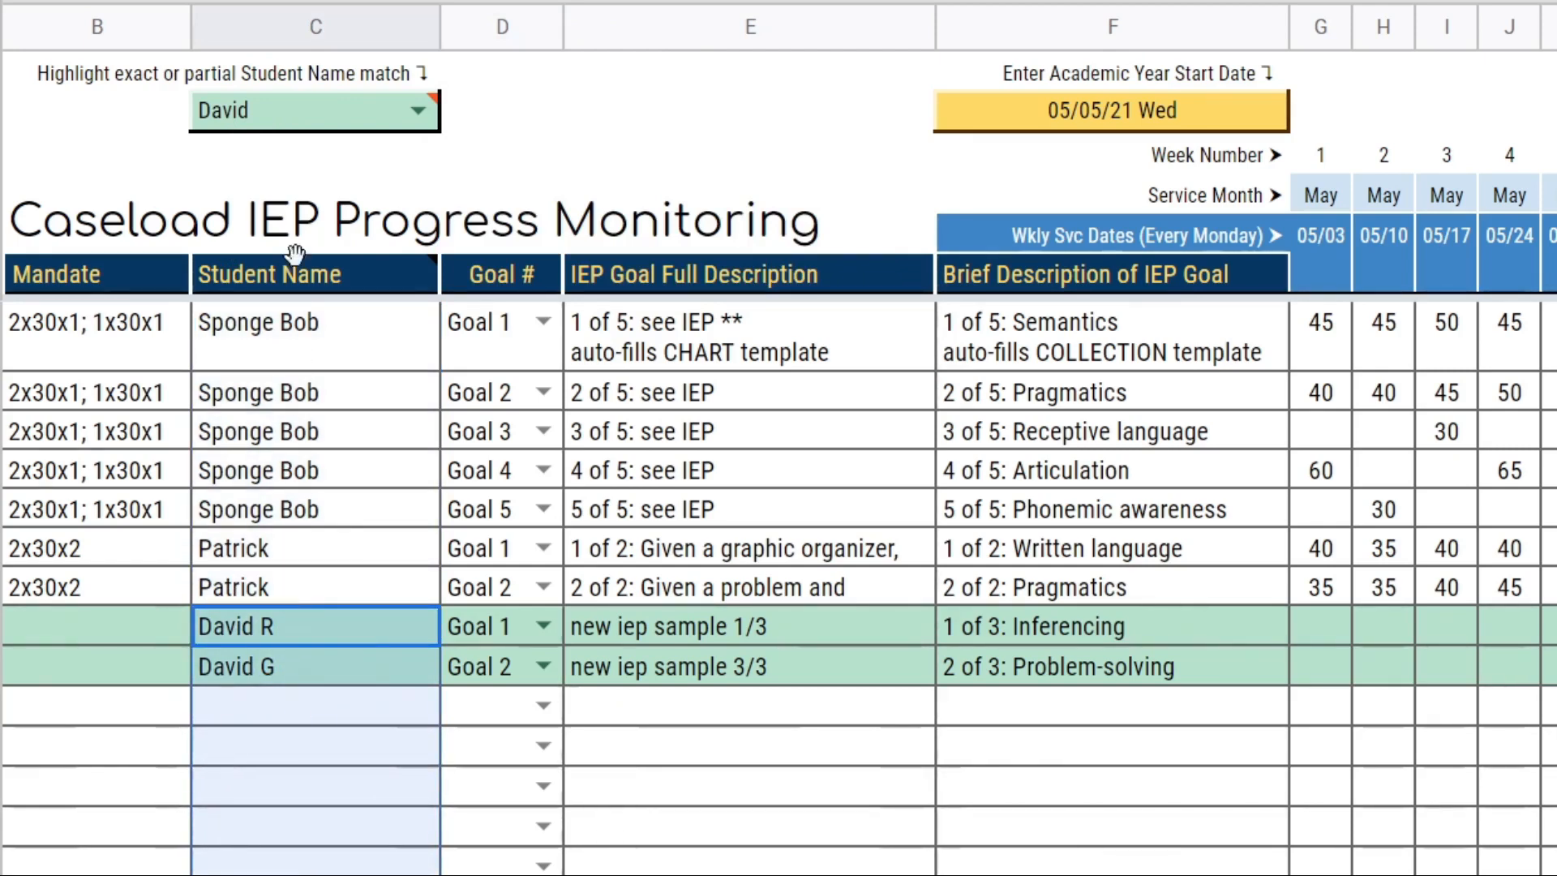
Clear the student name match and delete the two sample student names from the rows below Patrick
{"action": "left_click", "coordinate": [296, 120]}
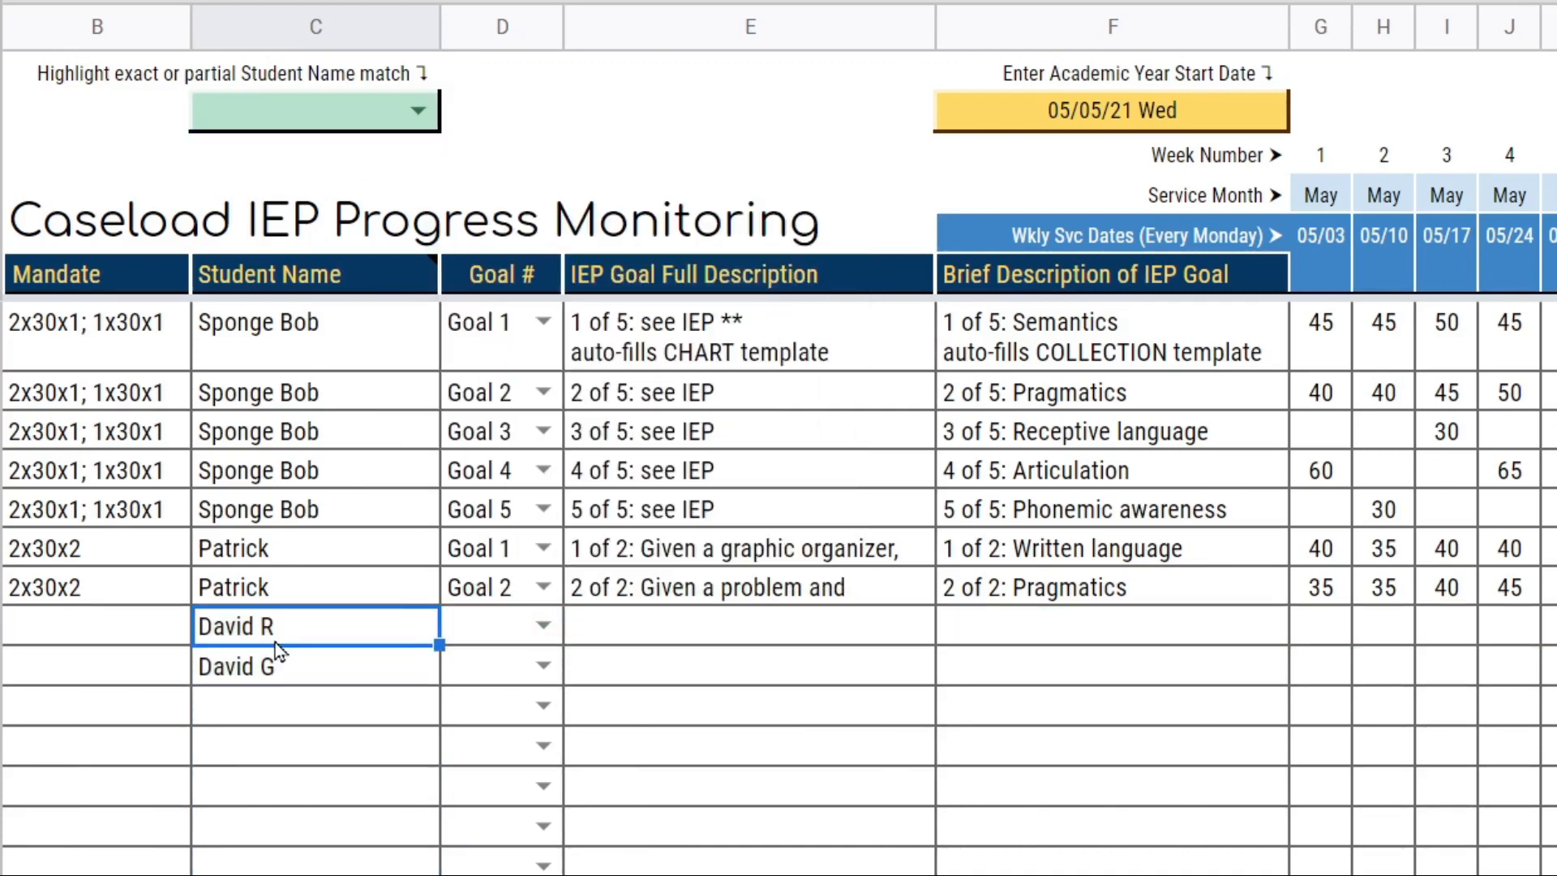
{"action": "key", "text": "Delete"}
{"action": "key", "text": "Down"}
{"action": "key", "text": "Delete"}
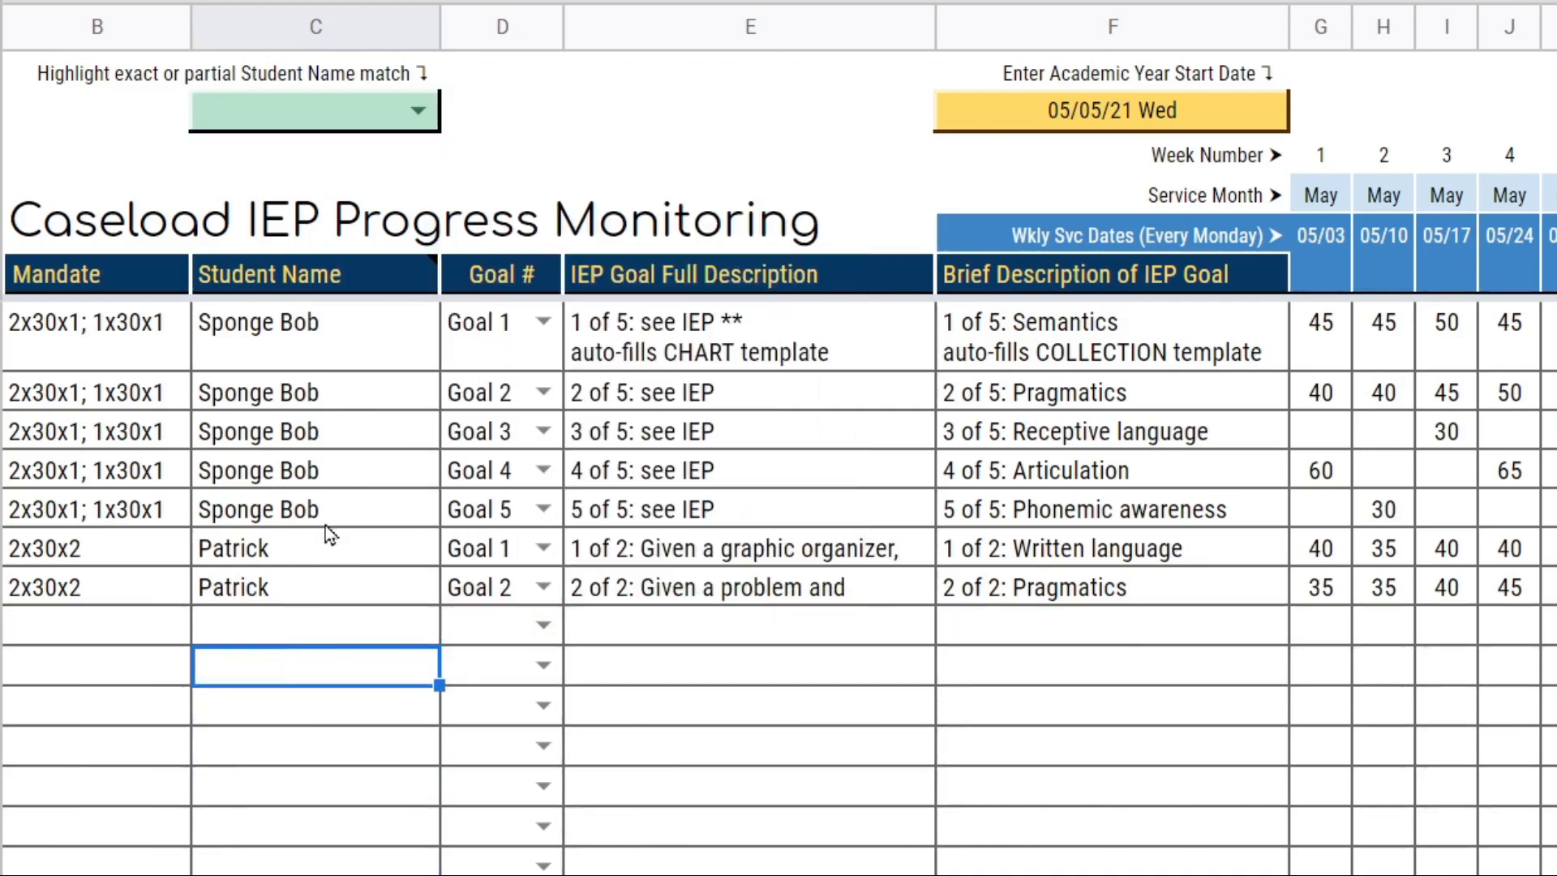
Open the CHART sheet and examine its Reporting Dashboard columns and the Speech-Language IEP Annual Meeting section
{"action": "left_click_drag", "start_coordinate": [1325, 355], "coordinate": [1150, 568]}
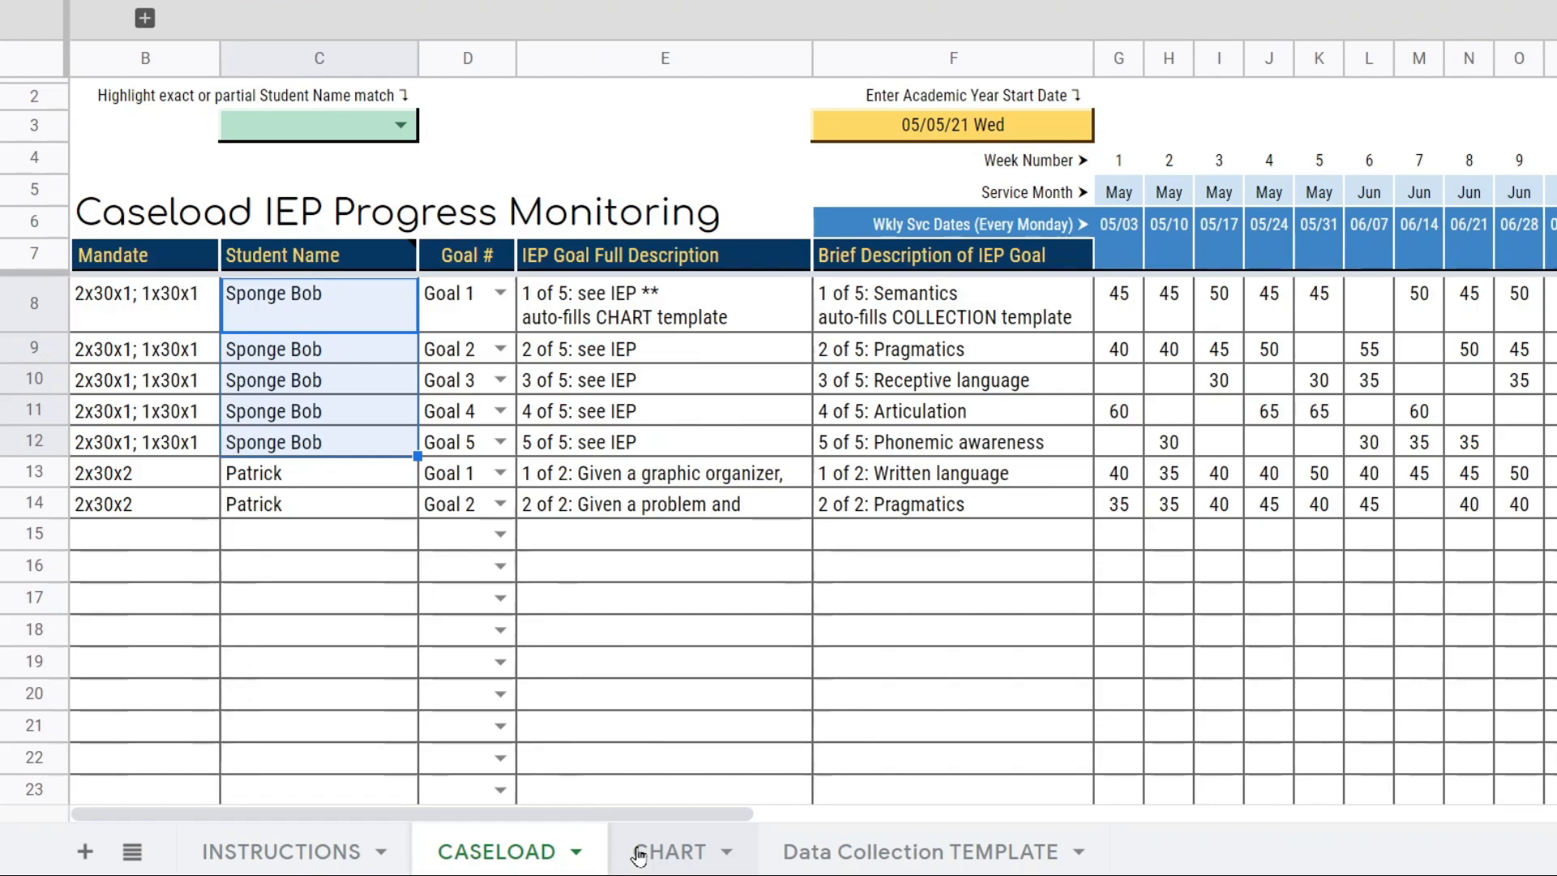
{"action": "left_click", "coordinate": [639, 852]}
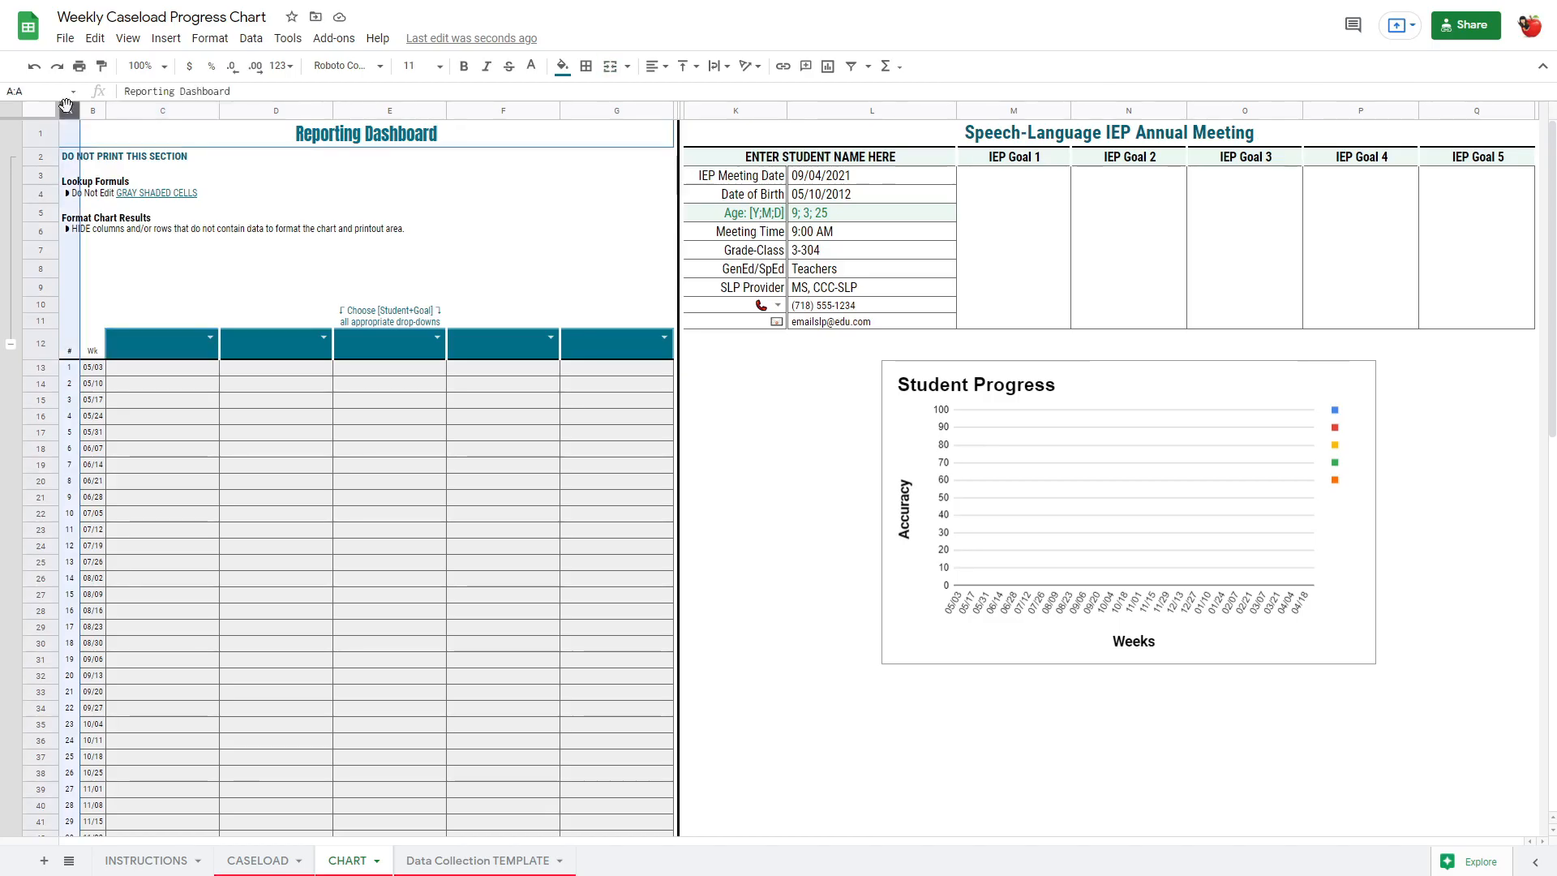
{"action": "left_click_drag", "start_coordinate": [66, 106], "coordinate": [608, 113]}
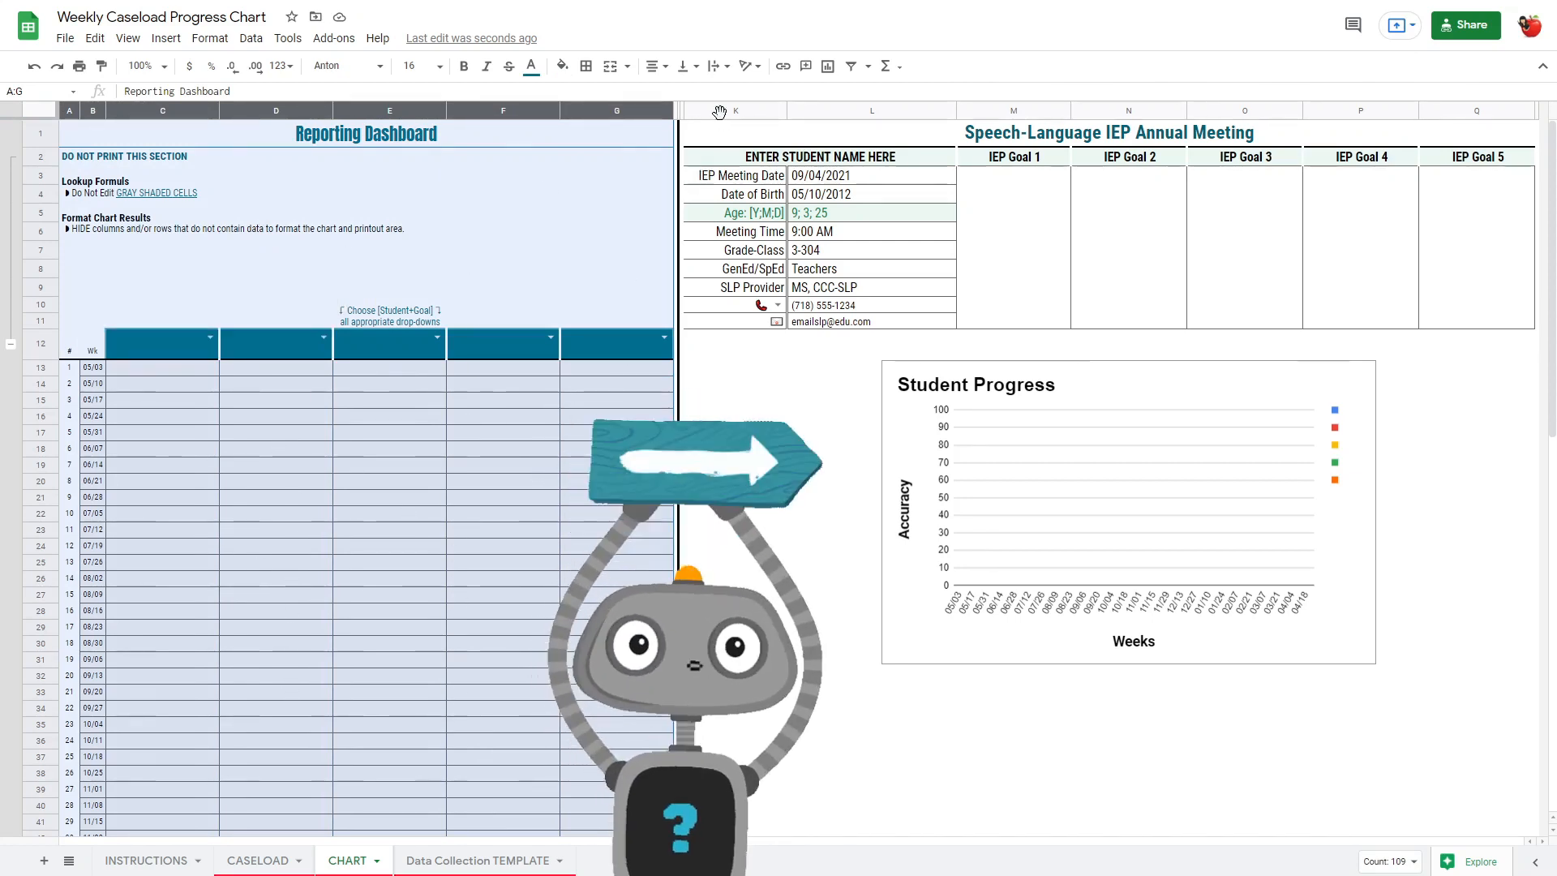
{"action": "left_click_drag", "start_coordinate": [720, 121], "coordinate": [1380, 332]}
{"action": "left_click", "coordinate": [195, 359]}
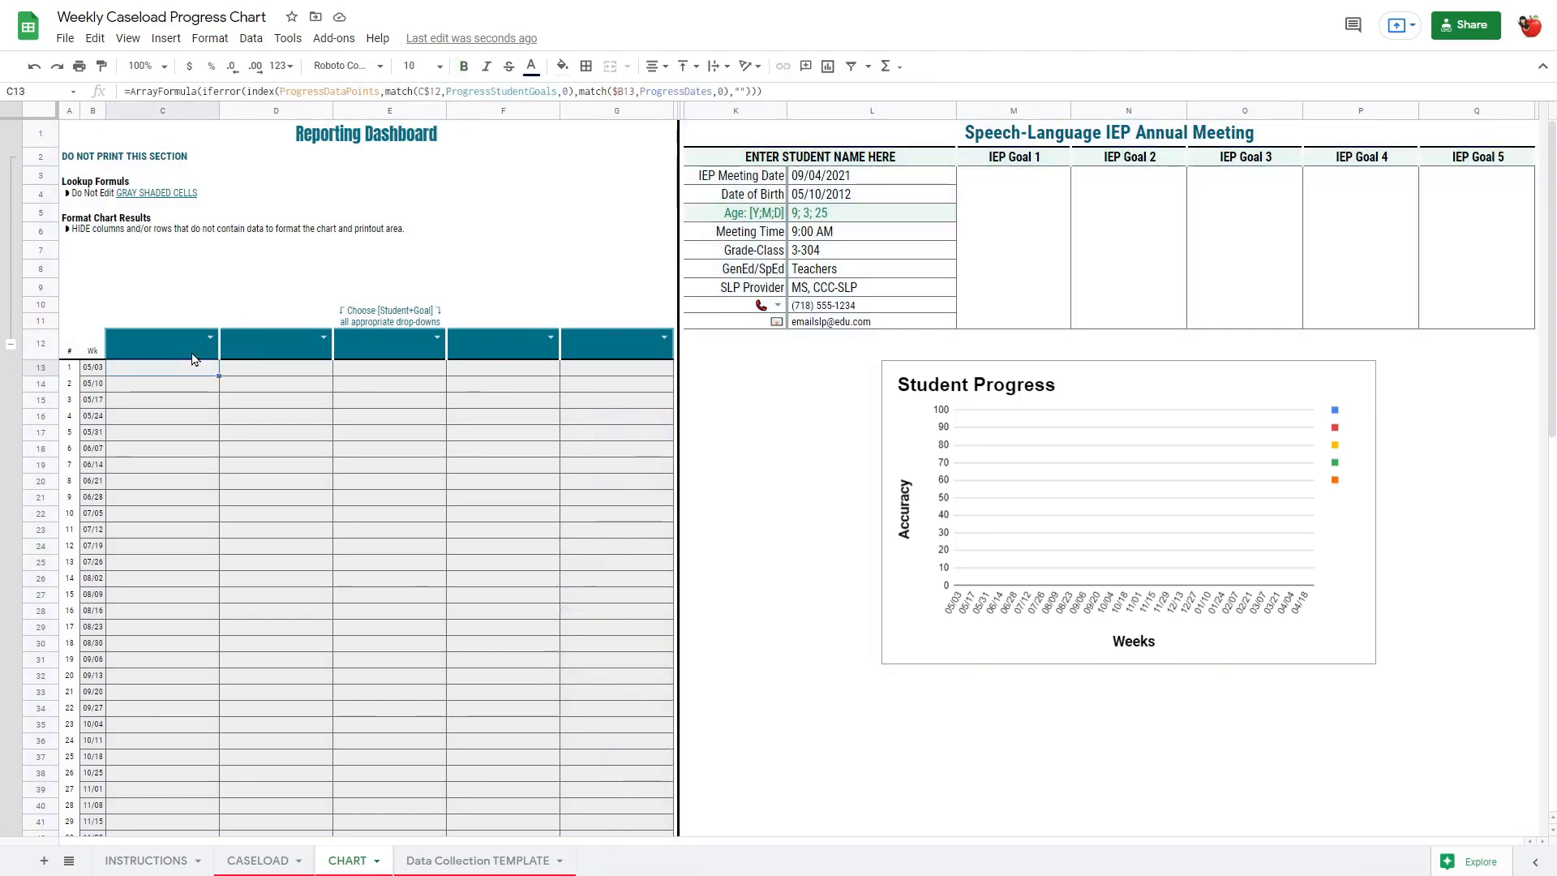
Choose Sponge Bob Goal 1 and Sponge Bob Goal 2 in the first two dashboard headers, C12 and D12
{"action": "left_click", "coordinate": [183, 356]}
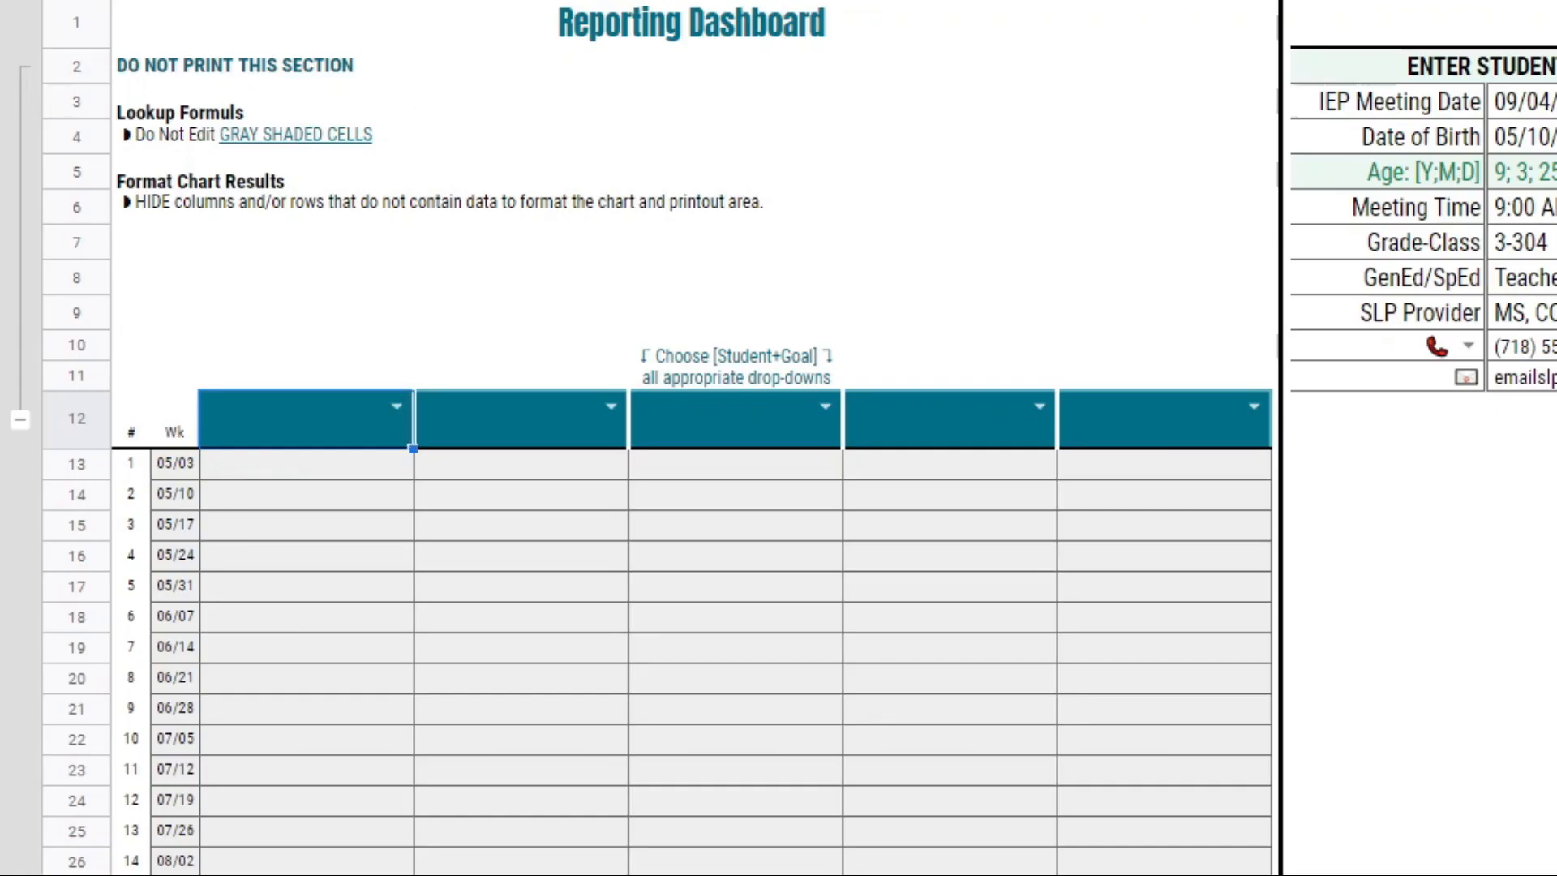
{"action": "left_click", "coordinate": [397, 406]}
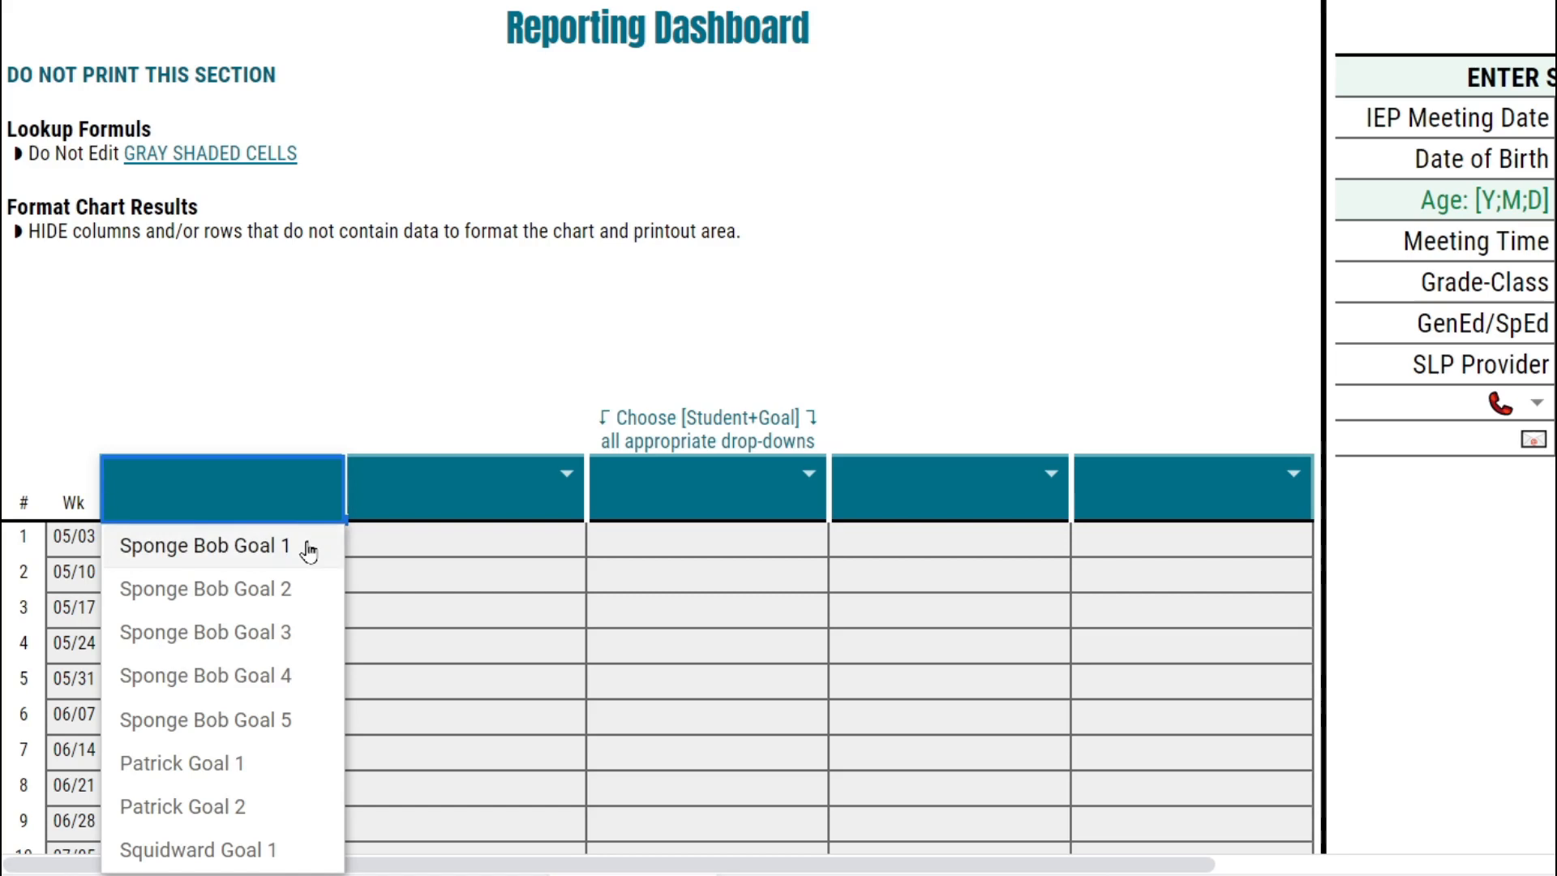
{"action": "left_click", "coordinate": [308, 551]}
{"action": "left_click", "coordinate": [566, 474]}
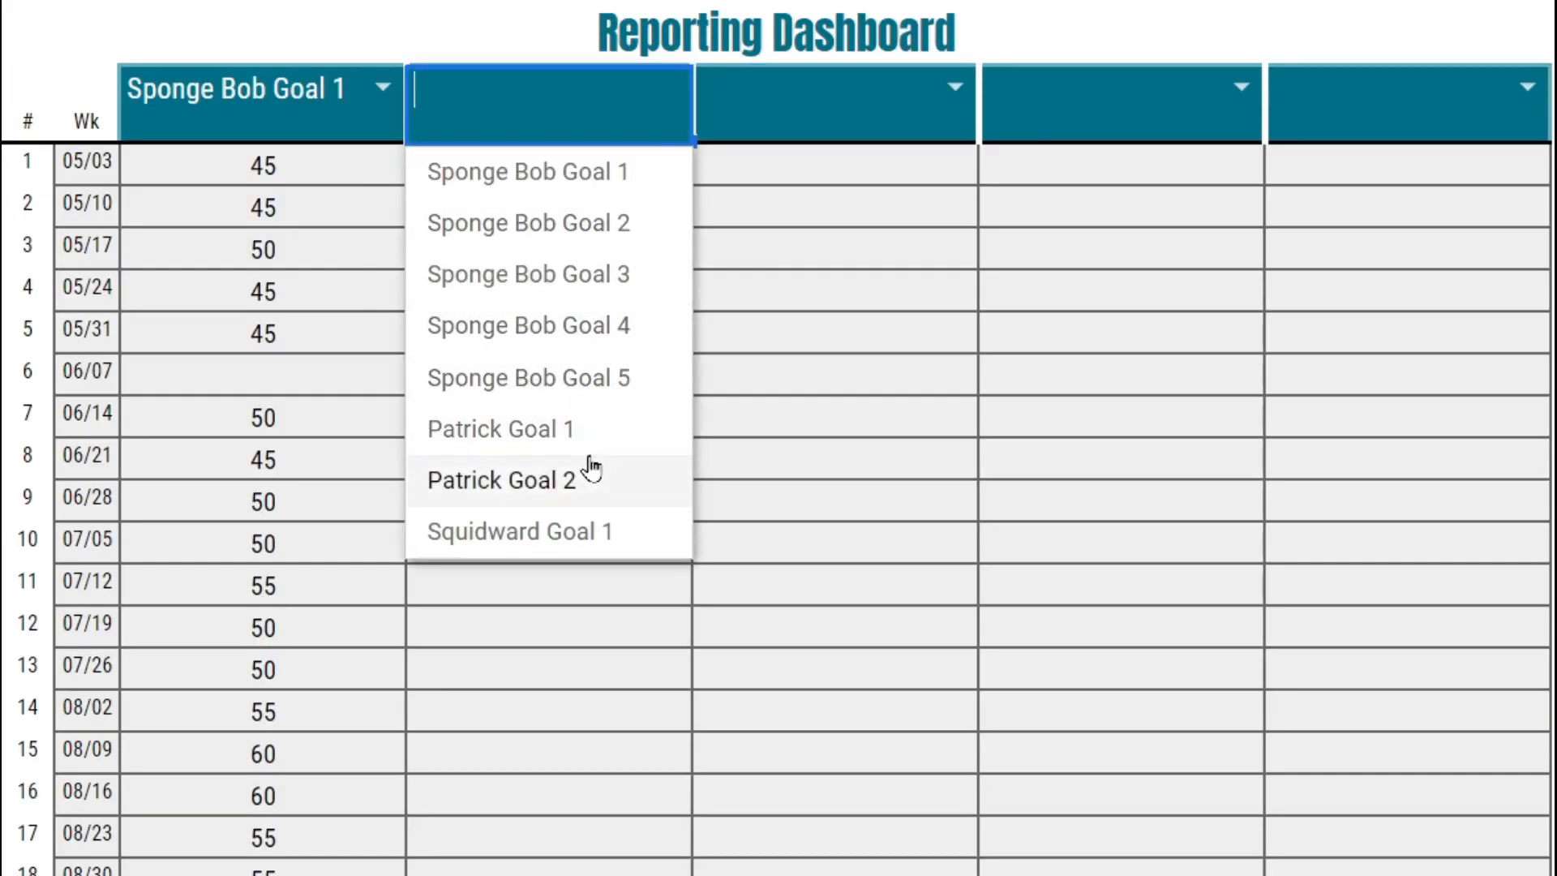
{"action": "key", "text": "Escape"}
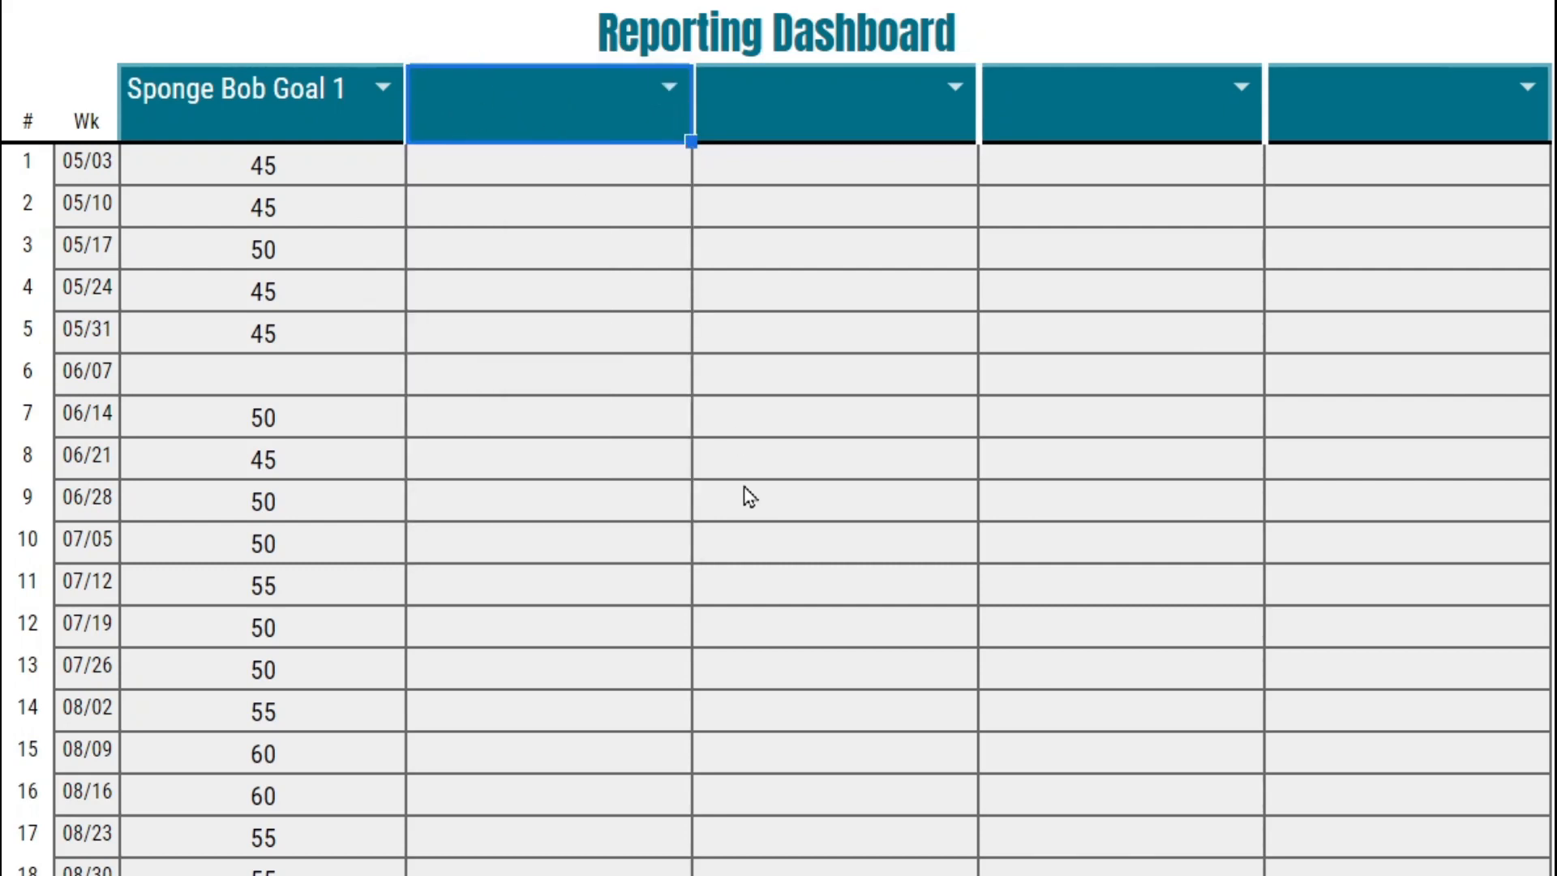
{"action": "type", "text": "Sp"}
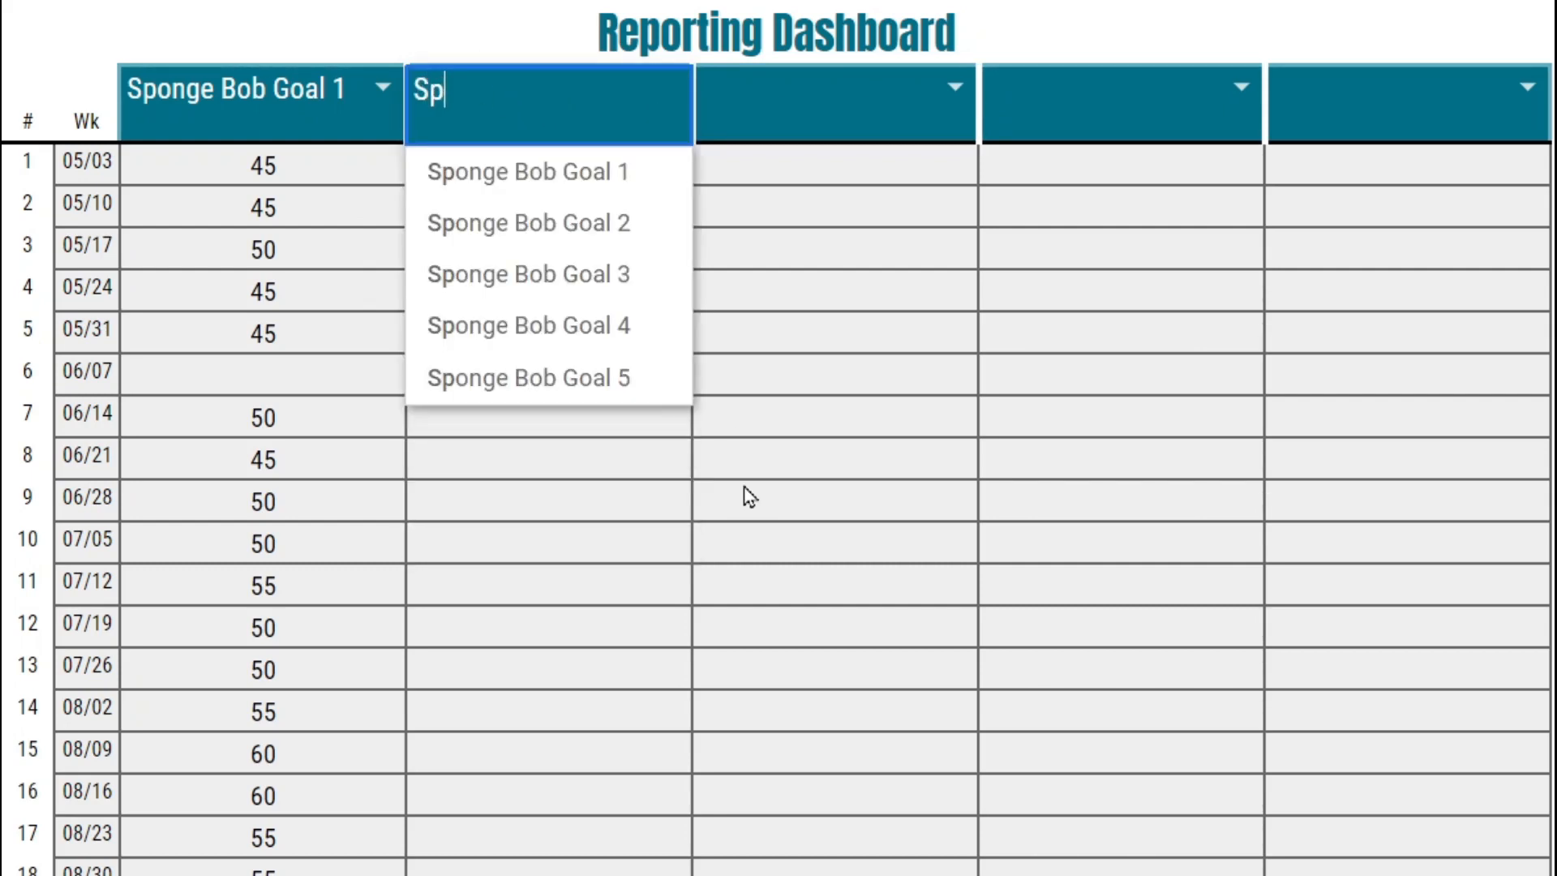
{"action": "left_click", "coordinate": [600, 227]}
Choose Sponge Bob Goal 3 and Sponge Bob Goal 4 in dashboard headers E12 and F12
{"action": "left_click", "coordinate": [762, 112]}
{"action": "type", "text": "s"}
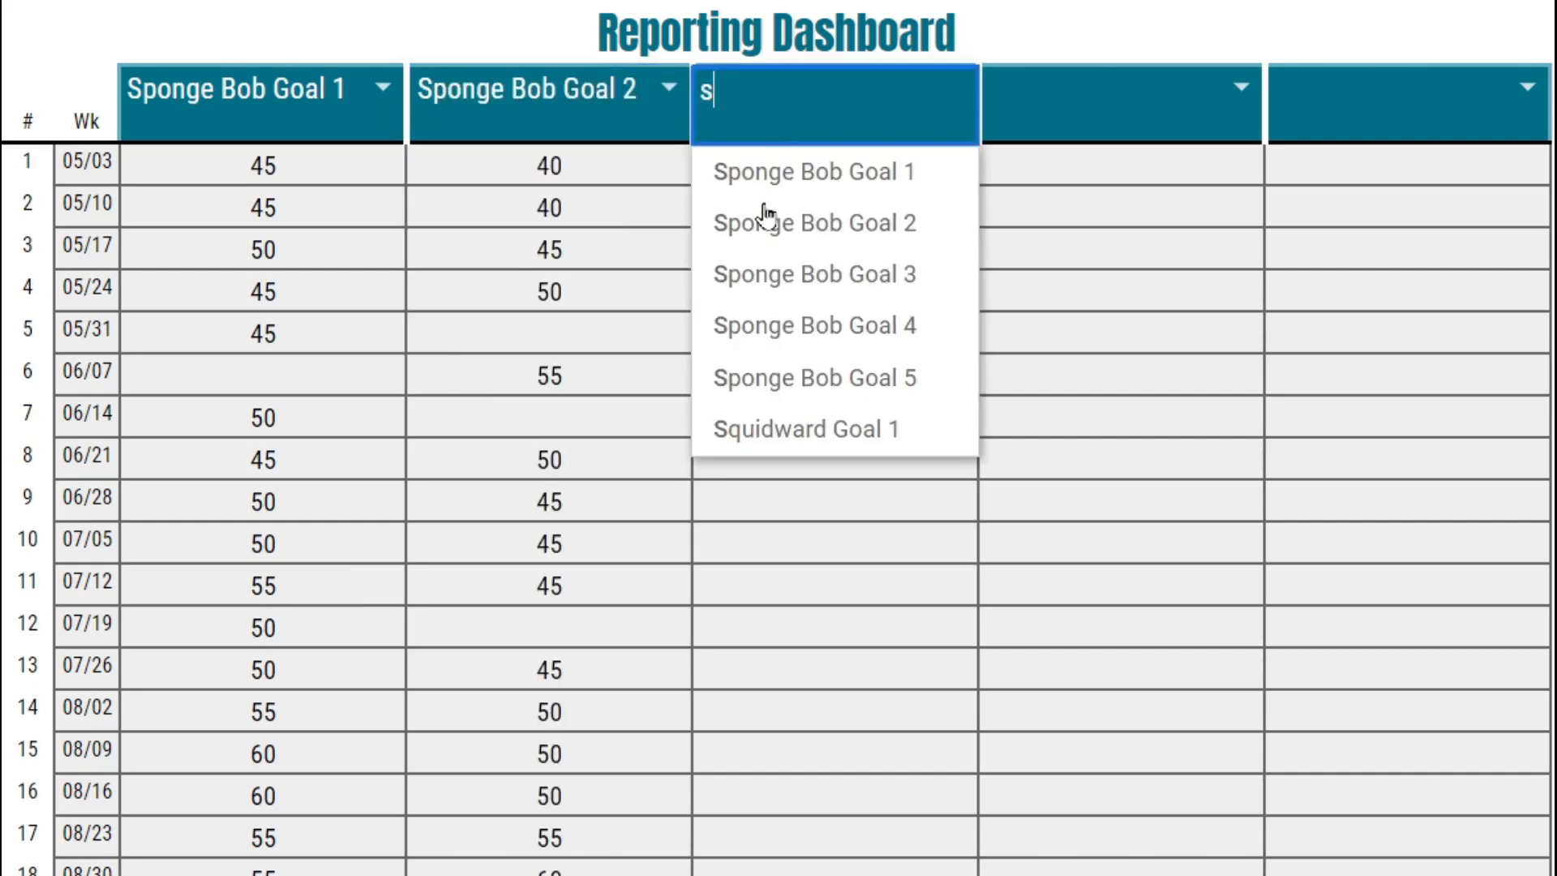
{"action": "left_click", "coordinate": [779, 277]}
{"action": "left_click", "coordinate": [1079, 89]}
{"action": "type", "text": "s"}
{"action": "left_click", "coordinate": [1107, 328]}
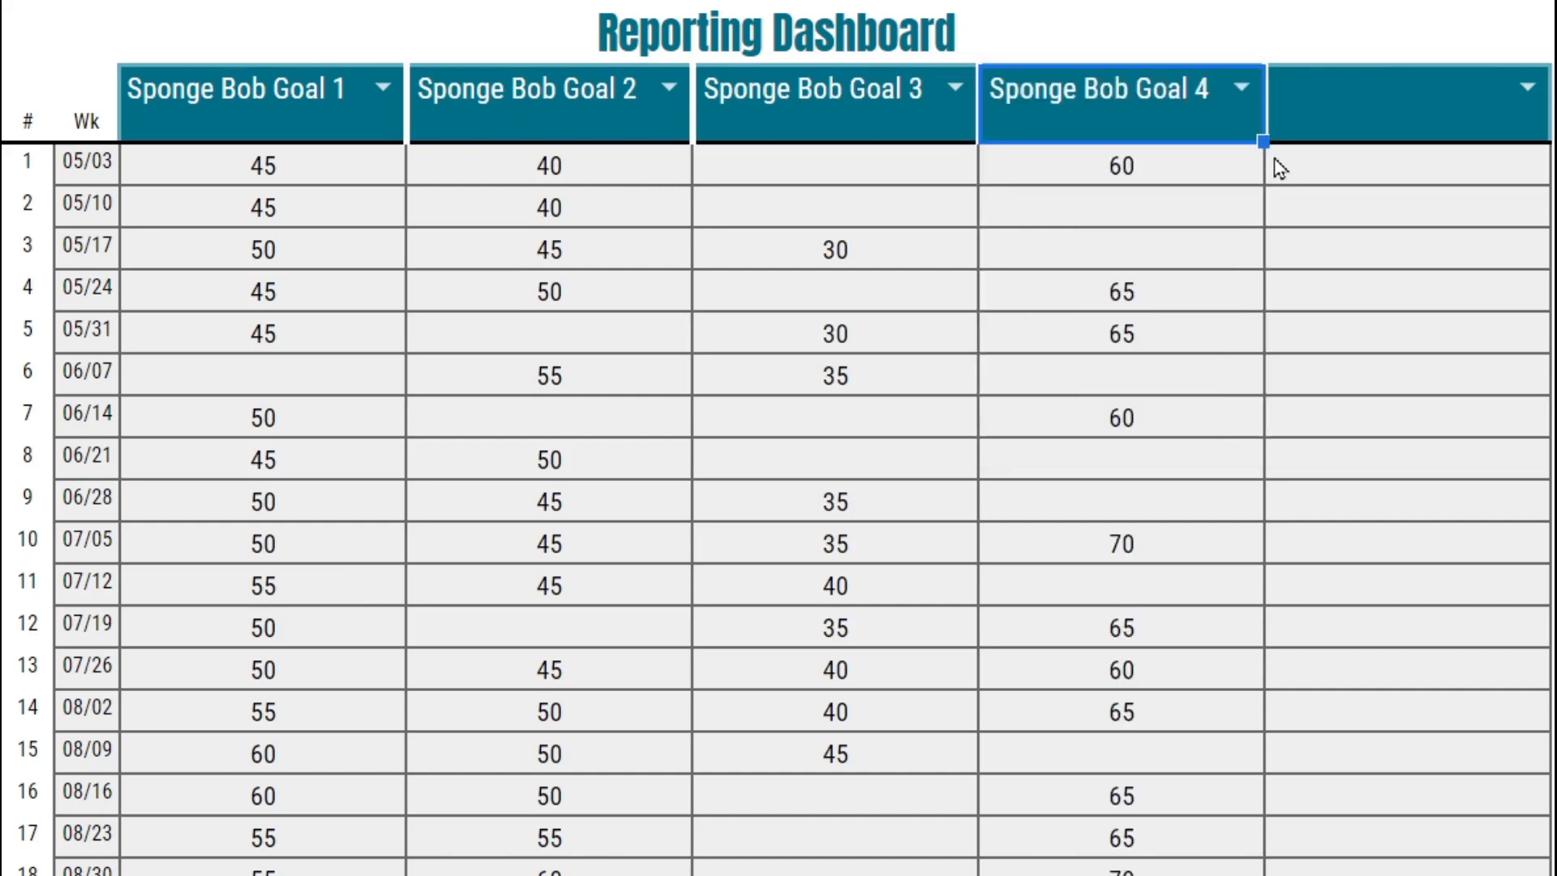
Choose Sponge Bob Goal 5 in dashboard header G12 and review the full row of goal headers
{"action": "left_click", "coordinate": [1311, 109]}
{"action": "type", "text": "s"}
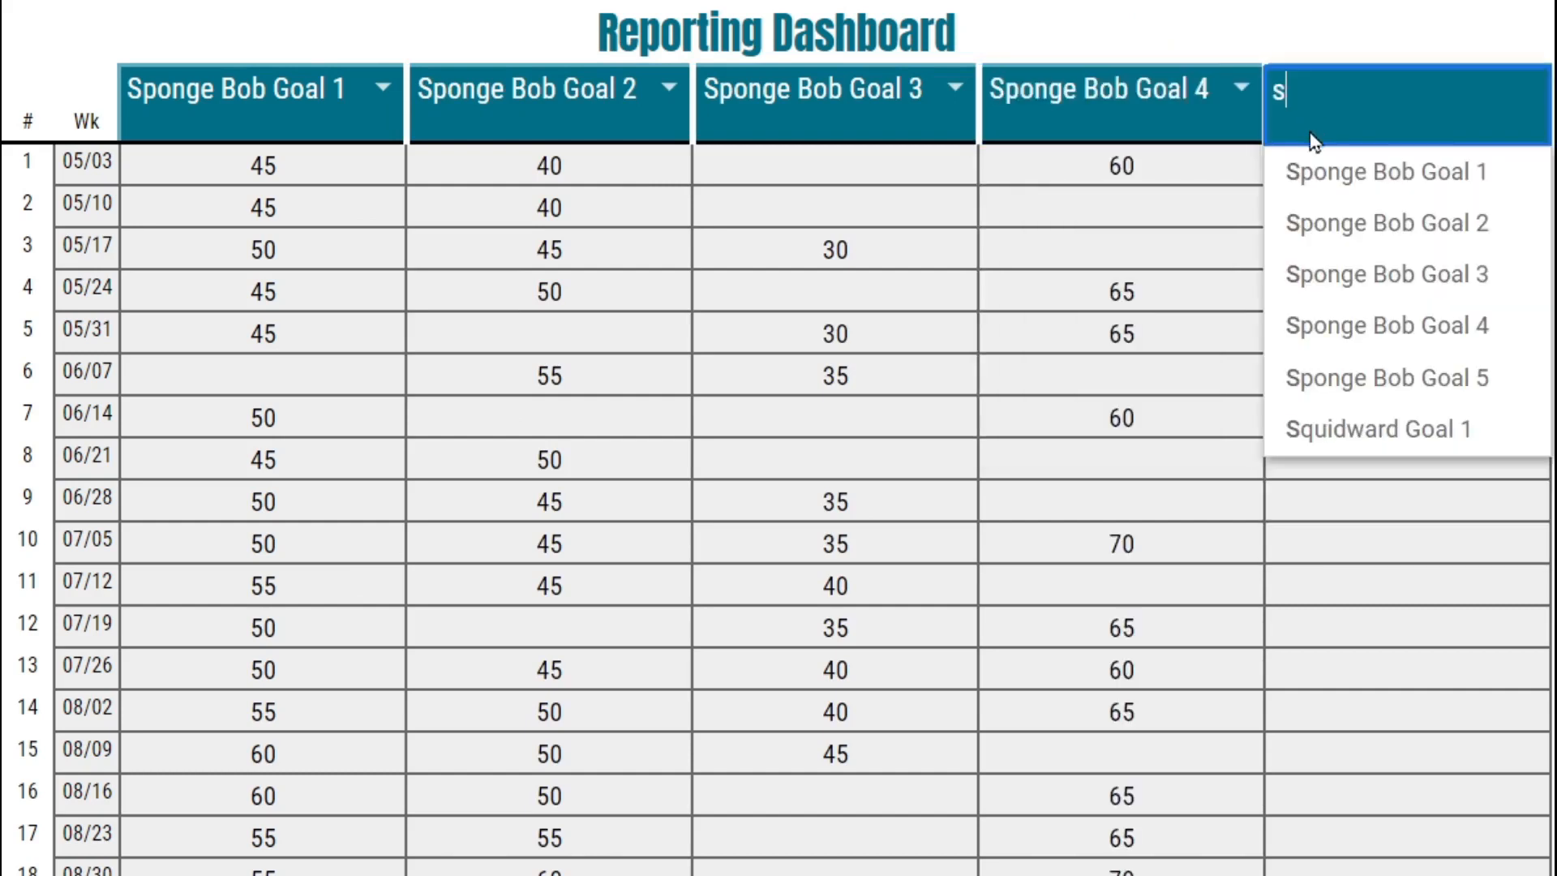
{"action": "left_click", "coordinate": [1371, 385]}
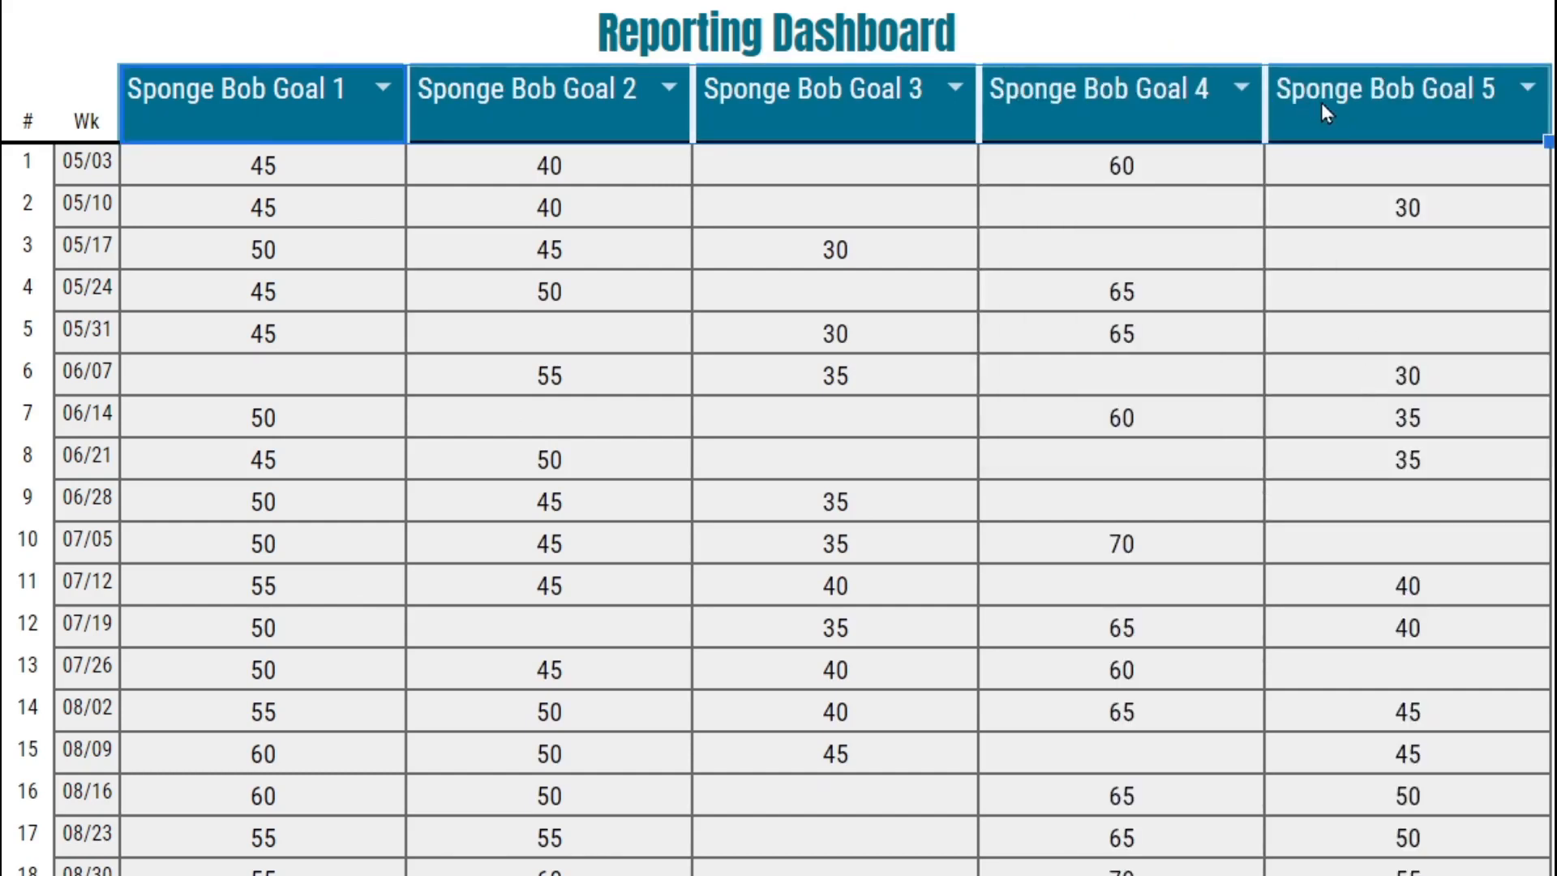
{"action": "left_click_drag", "start_coordinate": [373, 94], "coordinate": [1350, 93]}
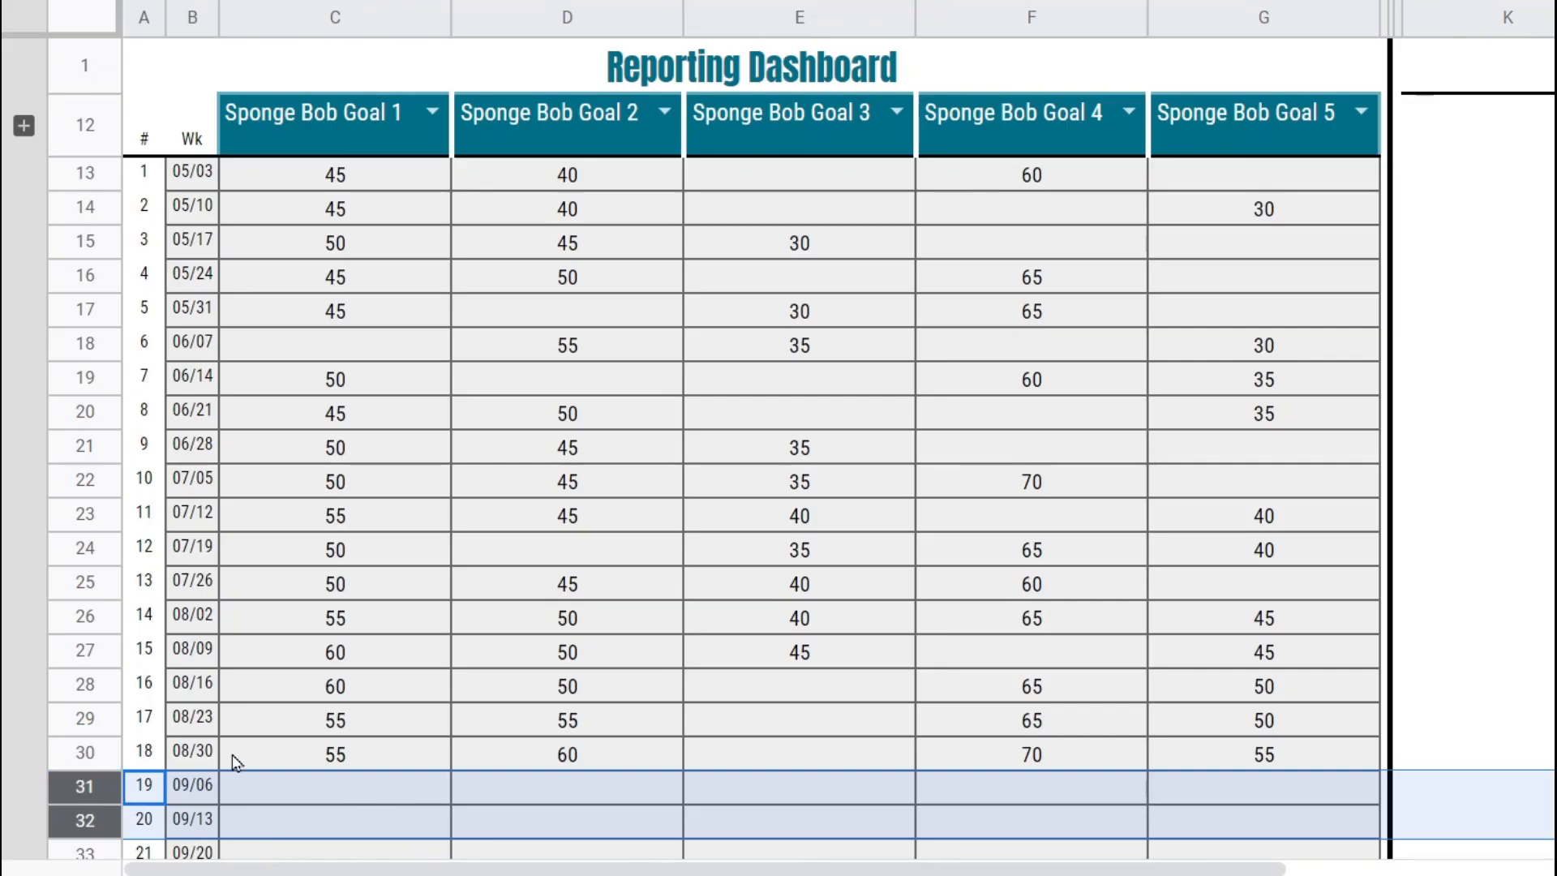
Examine the scores in dashboard columns C to G, the empty week rows from row 31, and the Student Progress chart
{"action": "left_click", "coordinate": [243, 758]}
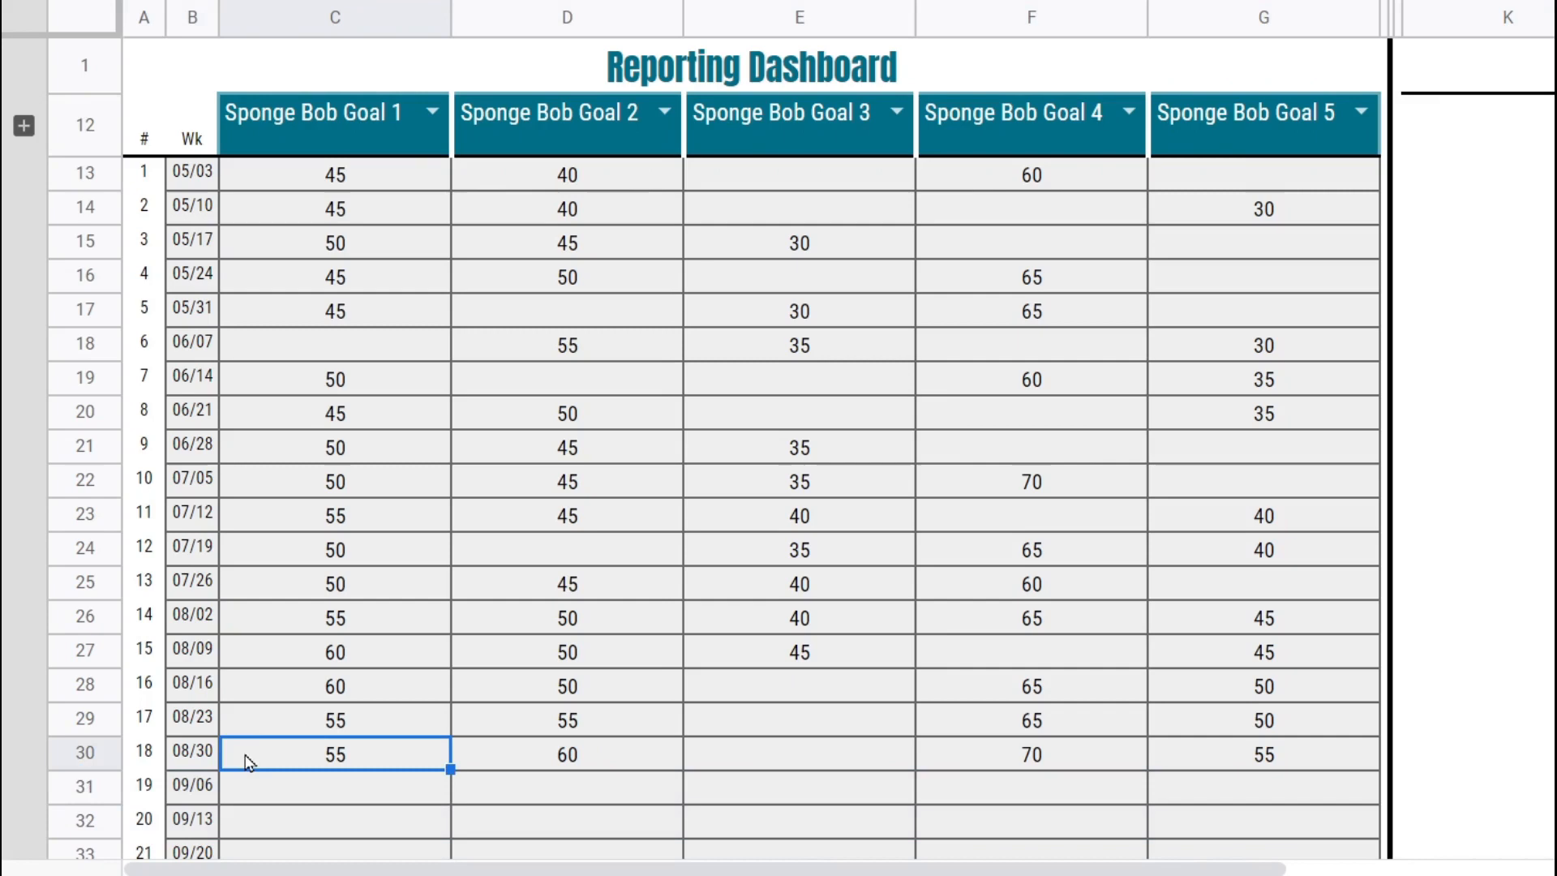
{"action": "left_click", "coordinate": [95, 783]}
{"action": "mouse_move", "coordinate": [95, 783]}
{"action": "left_mouse_down"}
{"action": "mouse_move", "coordinate": [86, 854]}
{"action": "mouse_move", "coordinate": [91, 789]}
{"action": "left_mouse_up"}
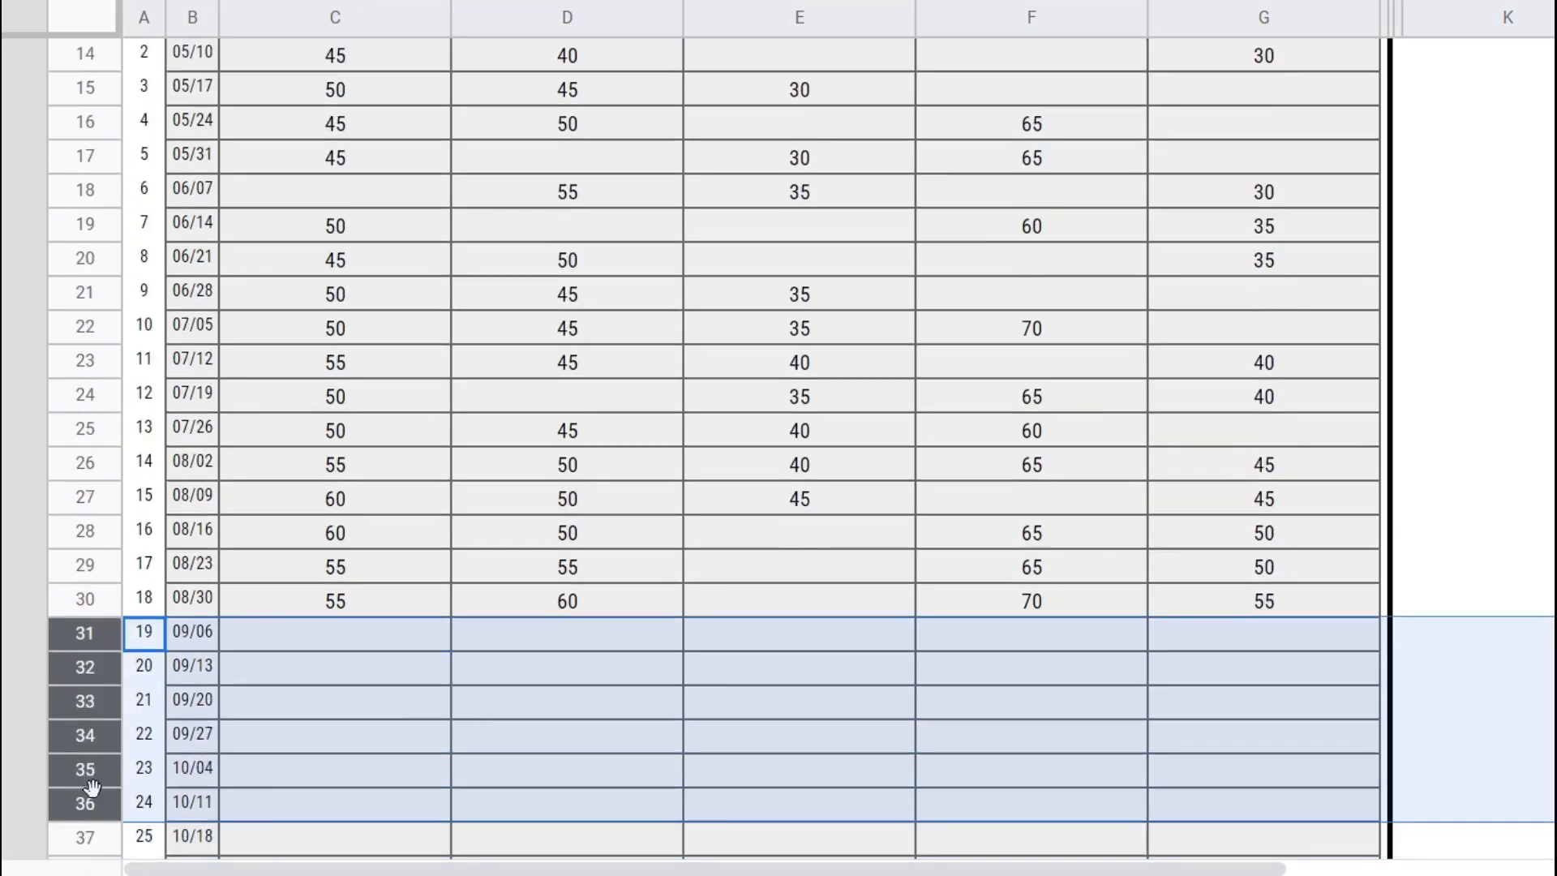
{"action": "scroll", "coordinate": [168, 714], "scroll_direction": "up", "scroll_amount": 3}
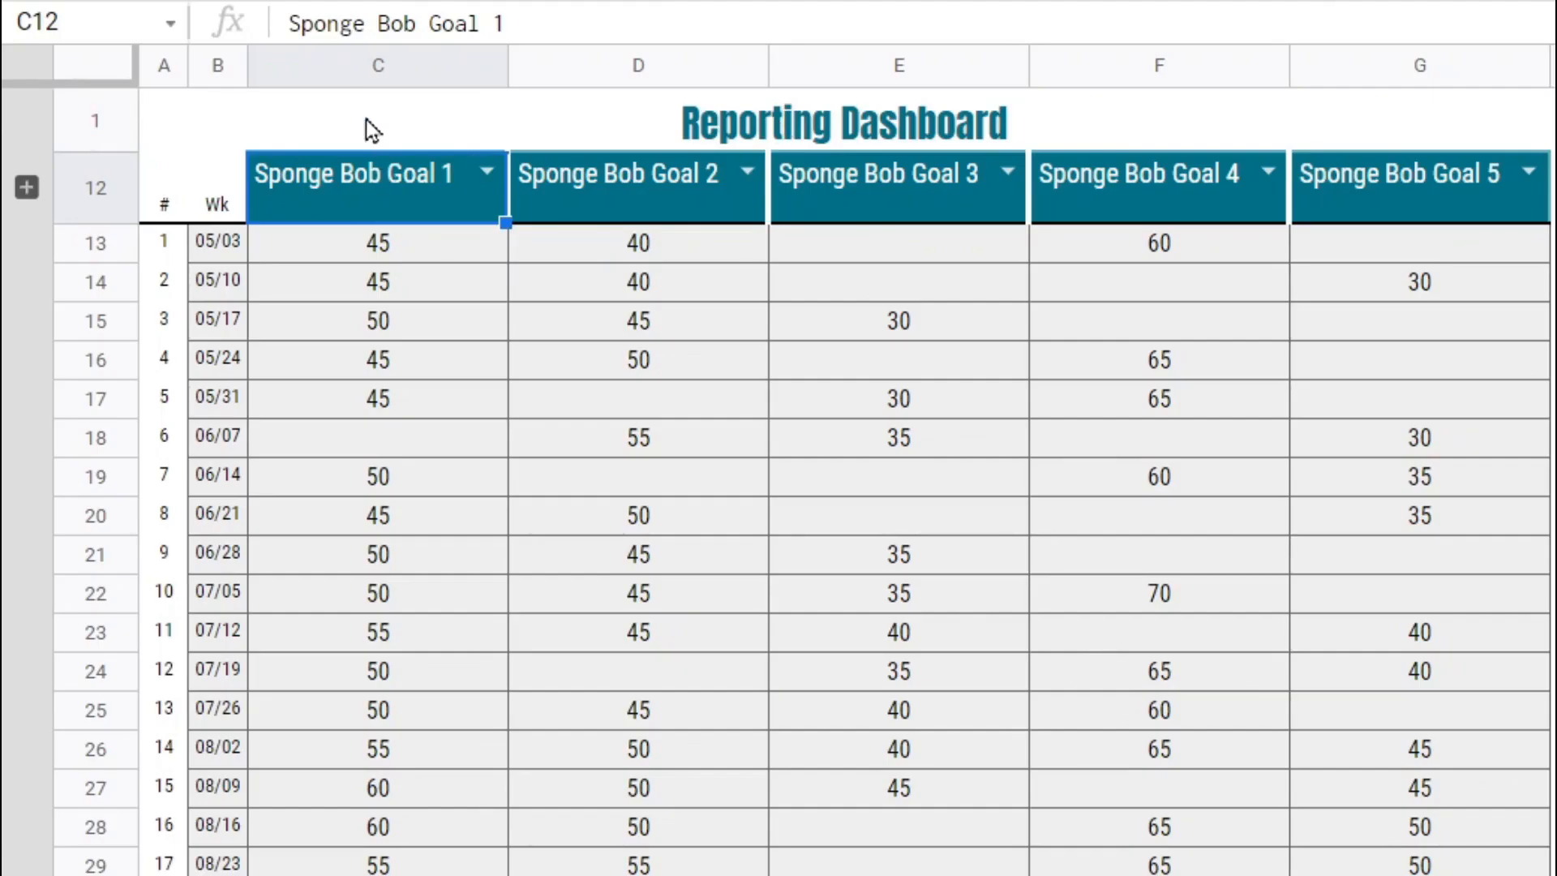
{"action": "left_click_drag", "start_coordinate": [348, 67], "coordinate": [1408, 105]}
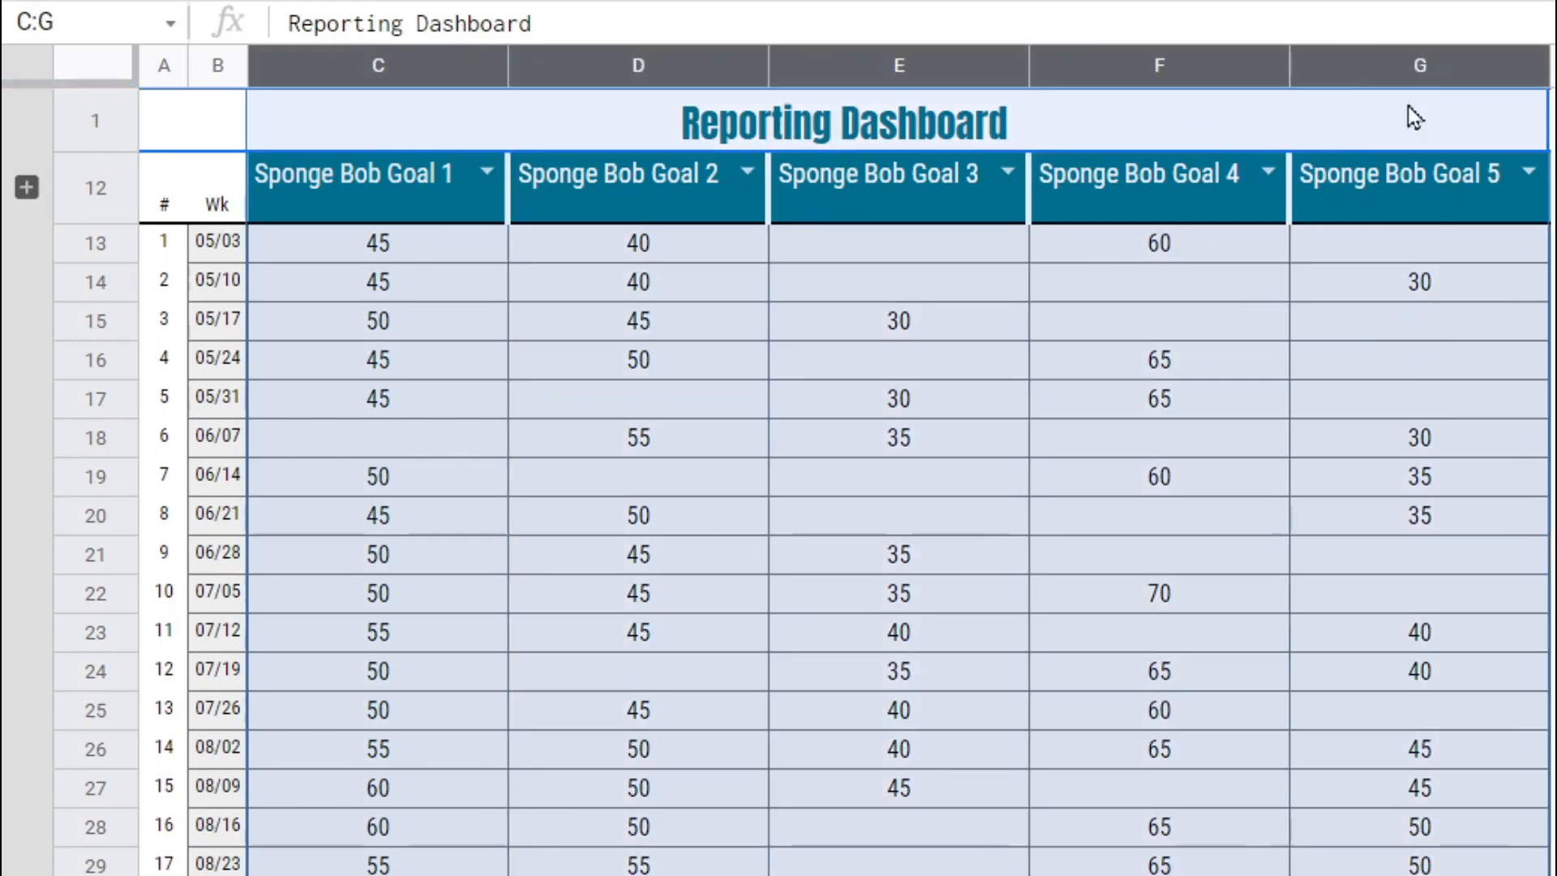
{"action": "scroll", "coordinate": [843, 480], "scroll_direction": "right", "scroll_amount": 5}
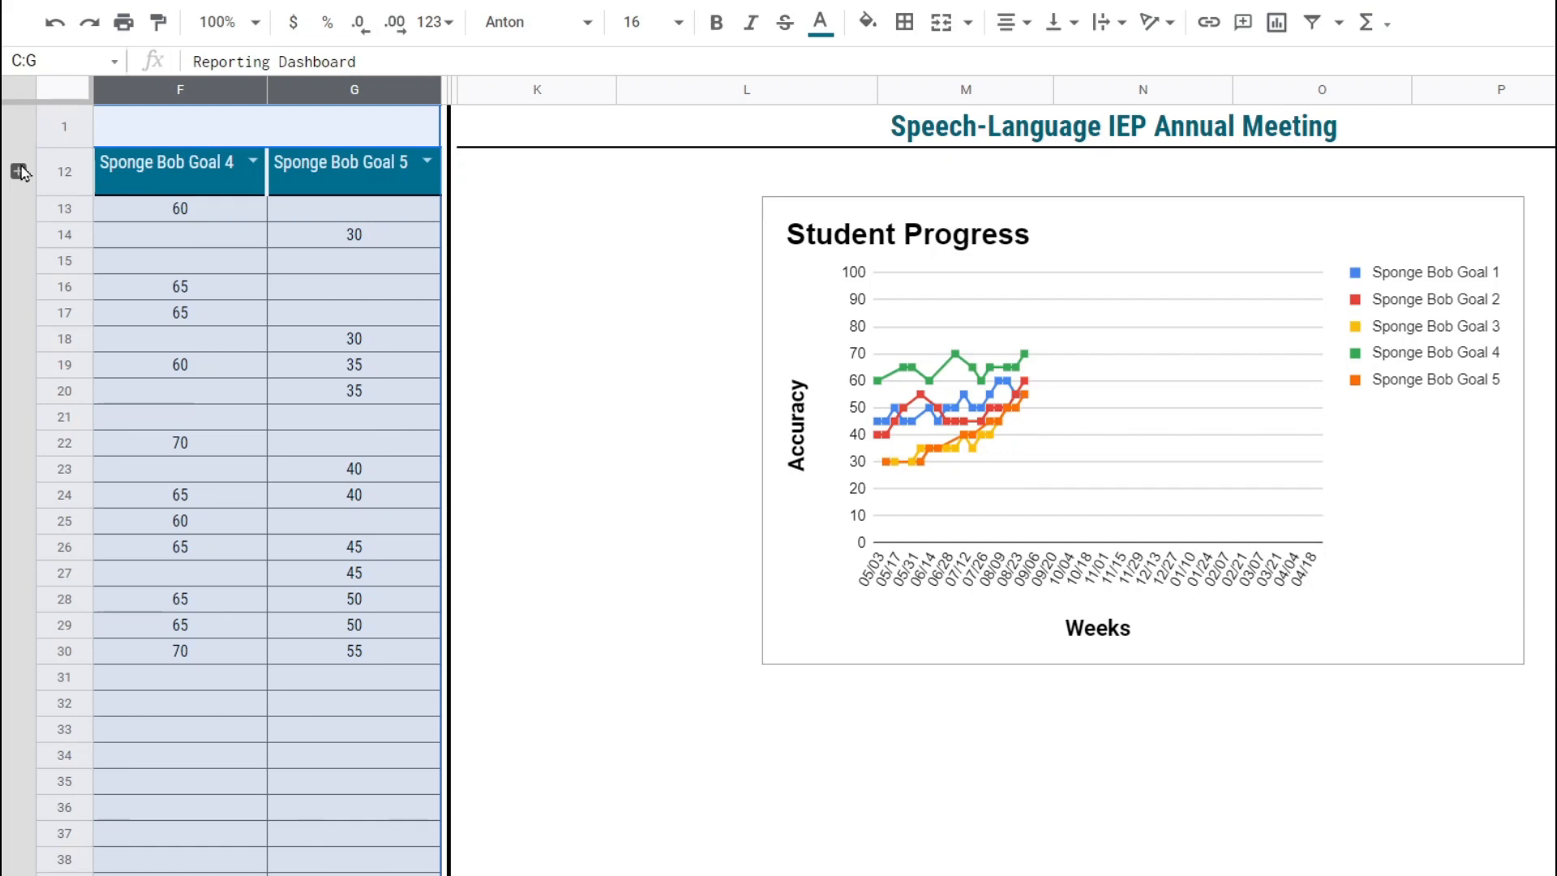
Expand the grouped rows 2 to 11 on the CHART sheet and check the Weeks axis of the Student Progress chart
{"action": "left_click", "coordinate": [17, 172]}
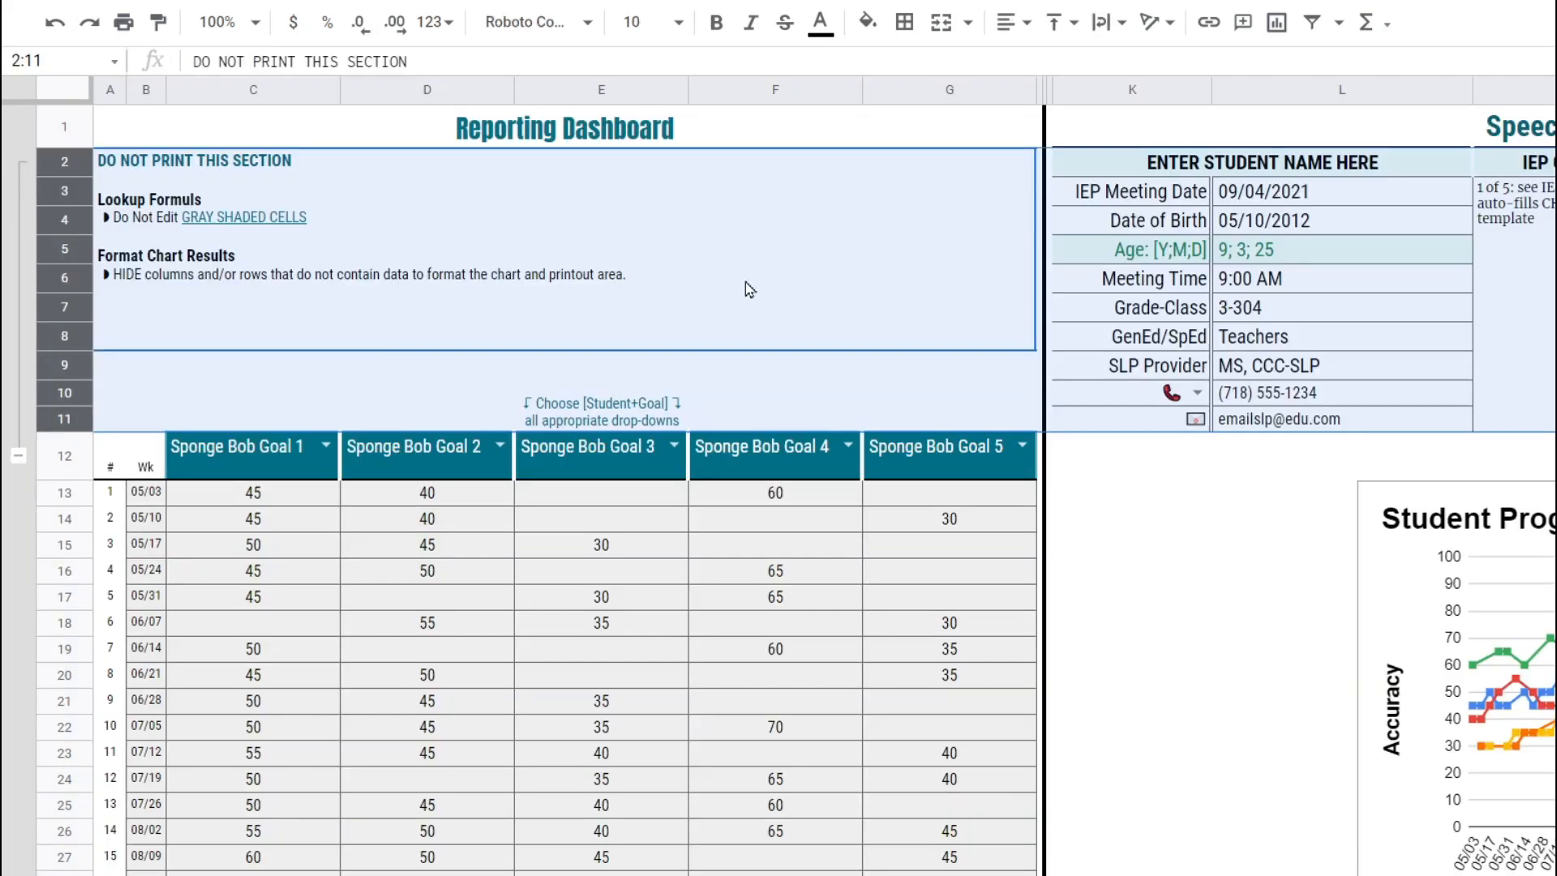
{"action": "scroll", "coordinate": [824, 490], "scroll_direction": "right", "scroll_amount": 5}
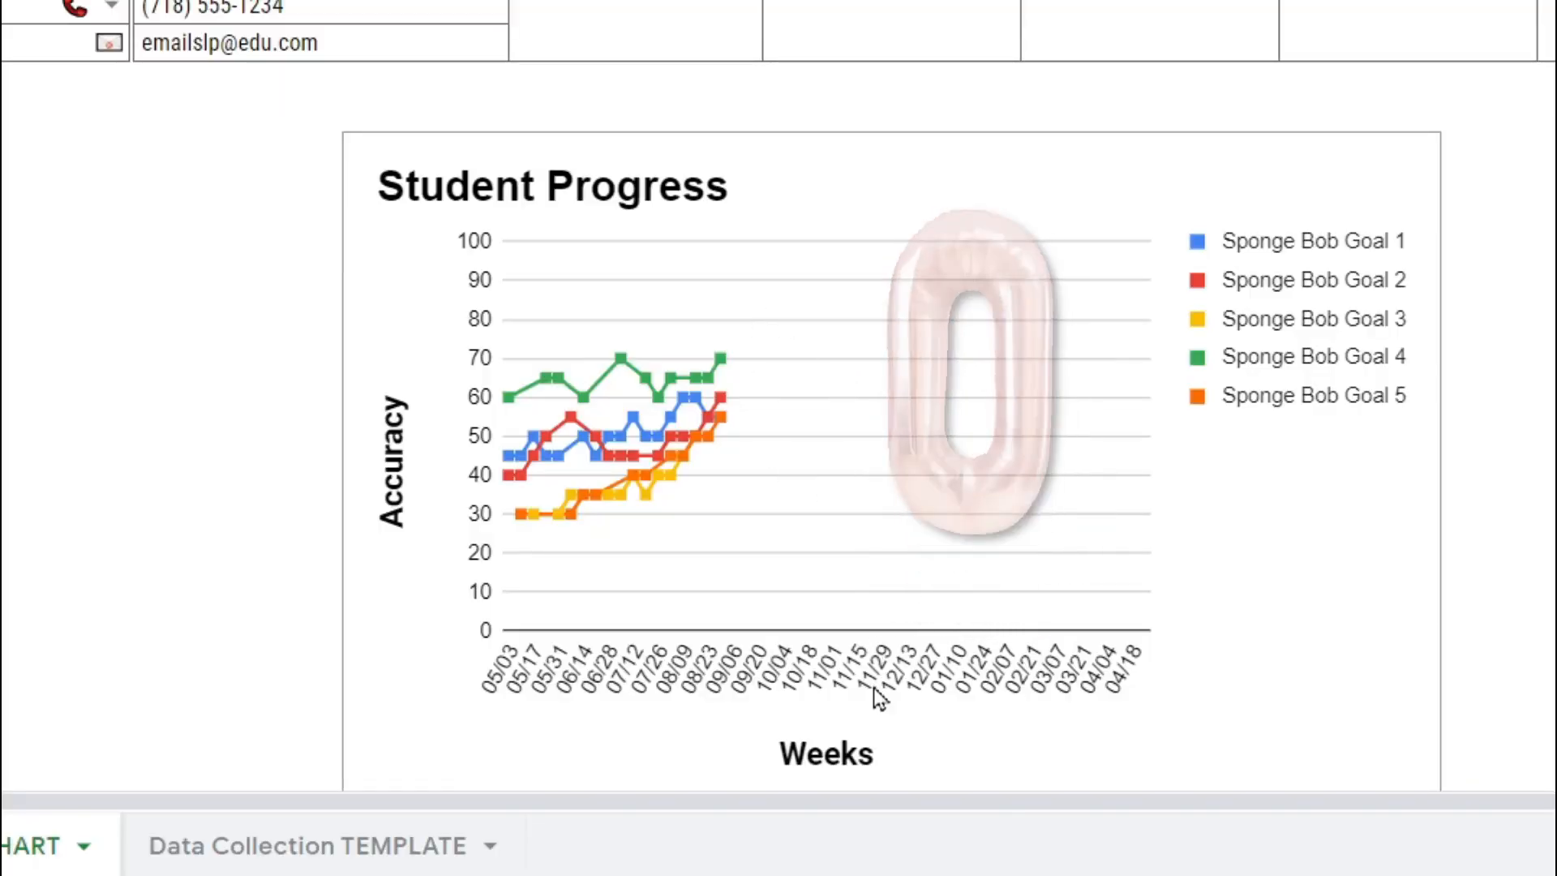
{"action": "left_click_drag", "start_coordinate": [685, 803], "coordinate": [4, 815]}
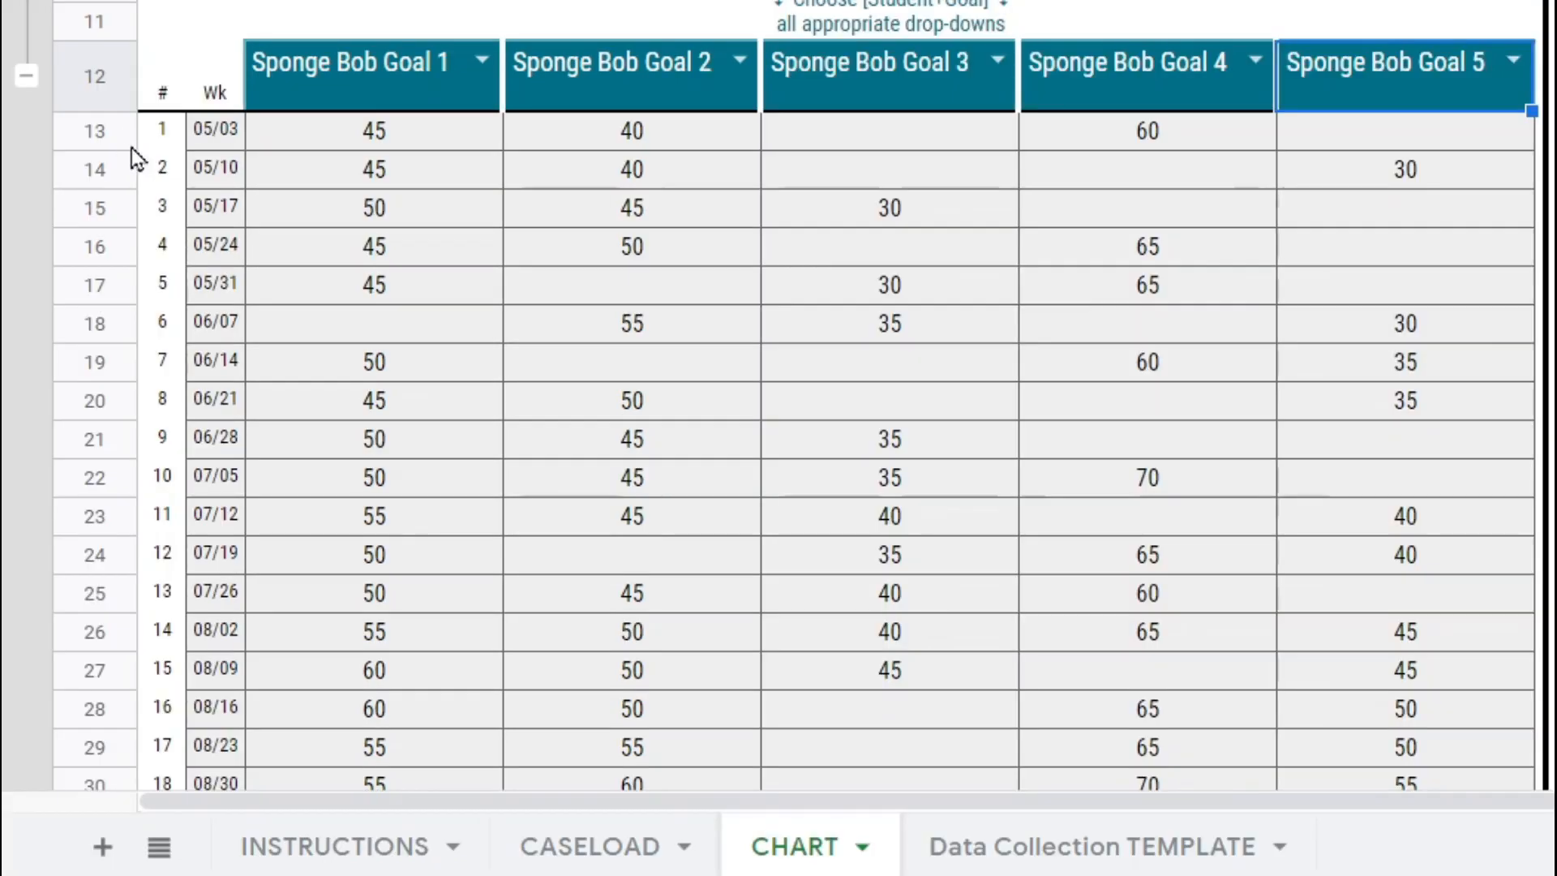
Hide the empty week rows 31 to 64 so the chart leaves them out
{"action": "scroll", "coordinate": [428, 250], "scroll_direction": "down", "scroll_amount": 3}
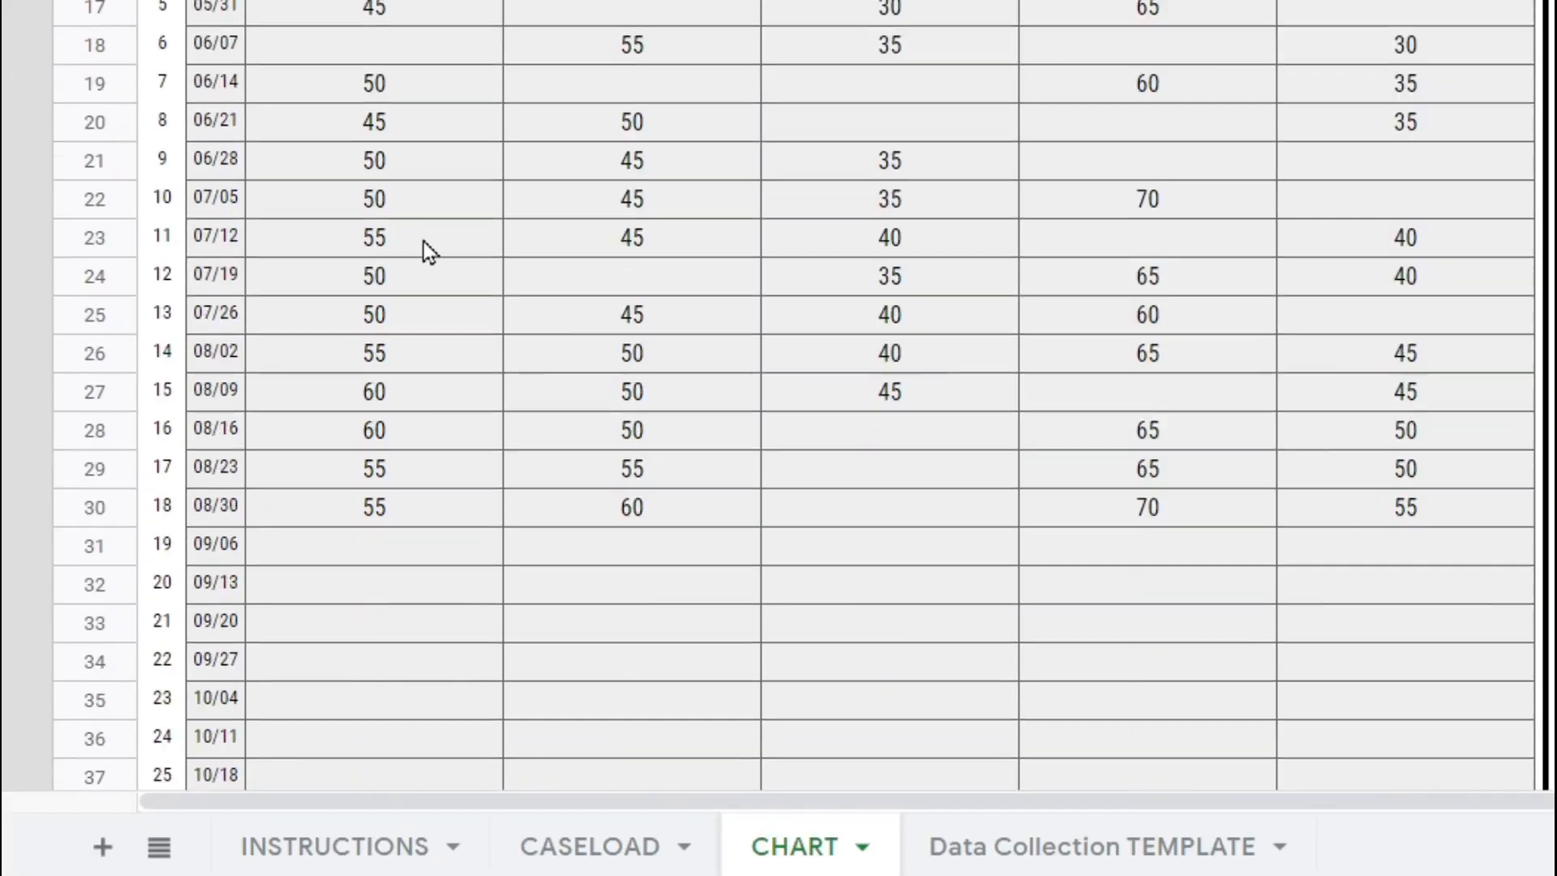
{"action": "left_click", "coordinate": [80, 553]}
{"action": "scroll", "coordinate": [110, 535], "scroll_direction": "down", "scroll_amount": 5}
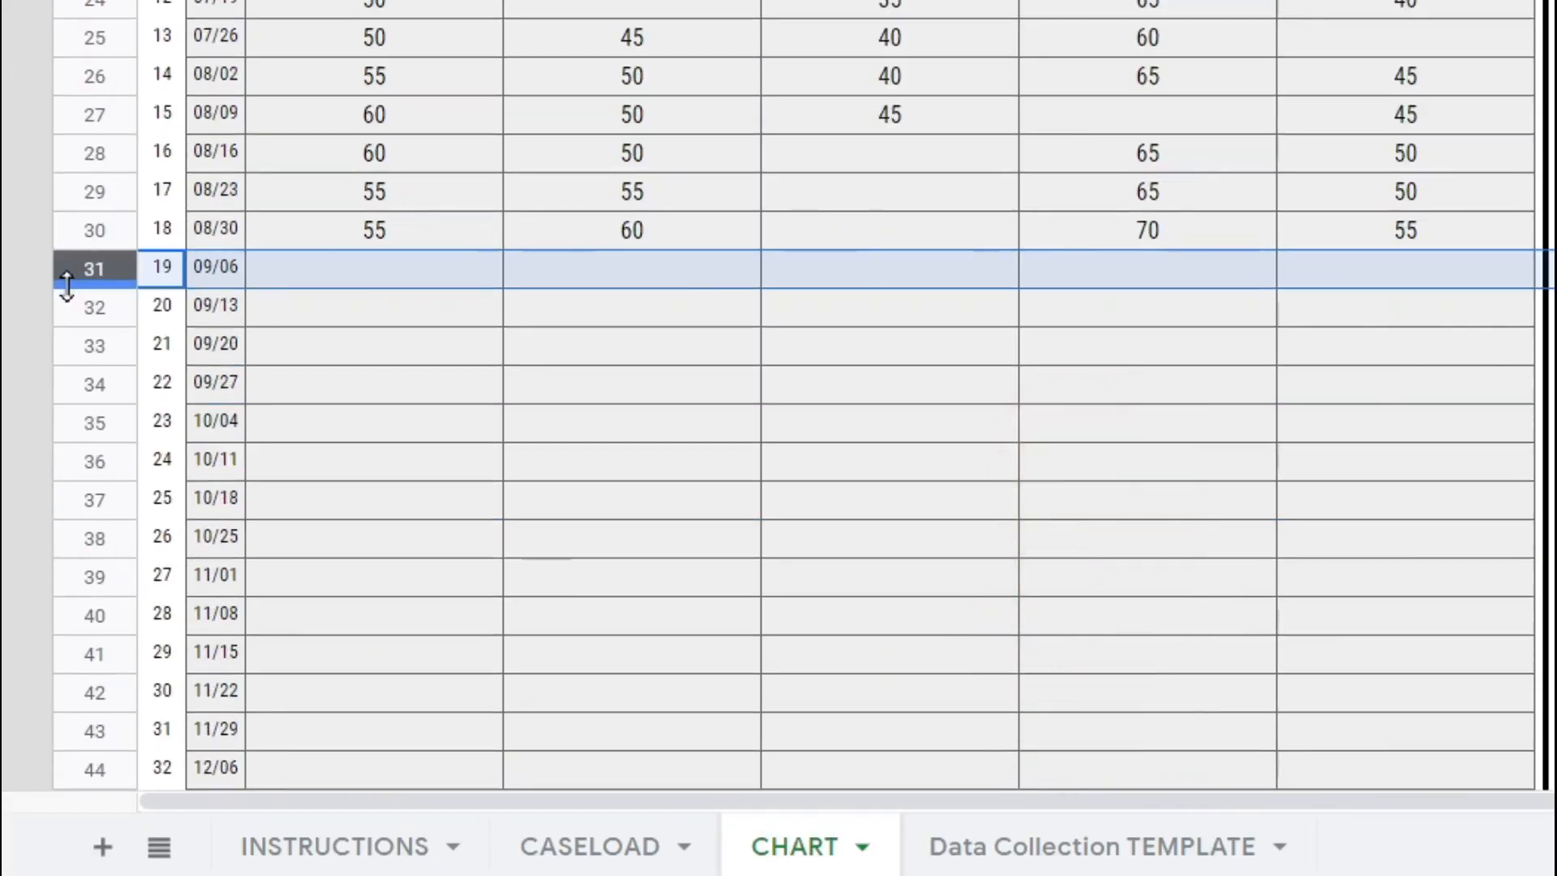
{"action": "scroll", "coordinate": [65, 284], "scroll_direction": "down", "scroll_amount": 15}
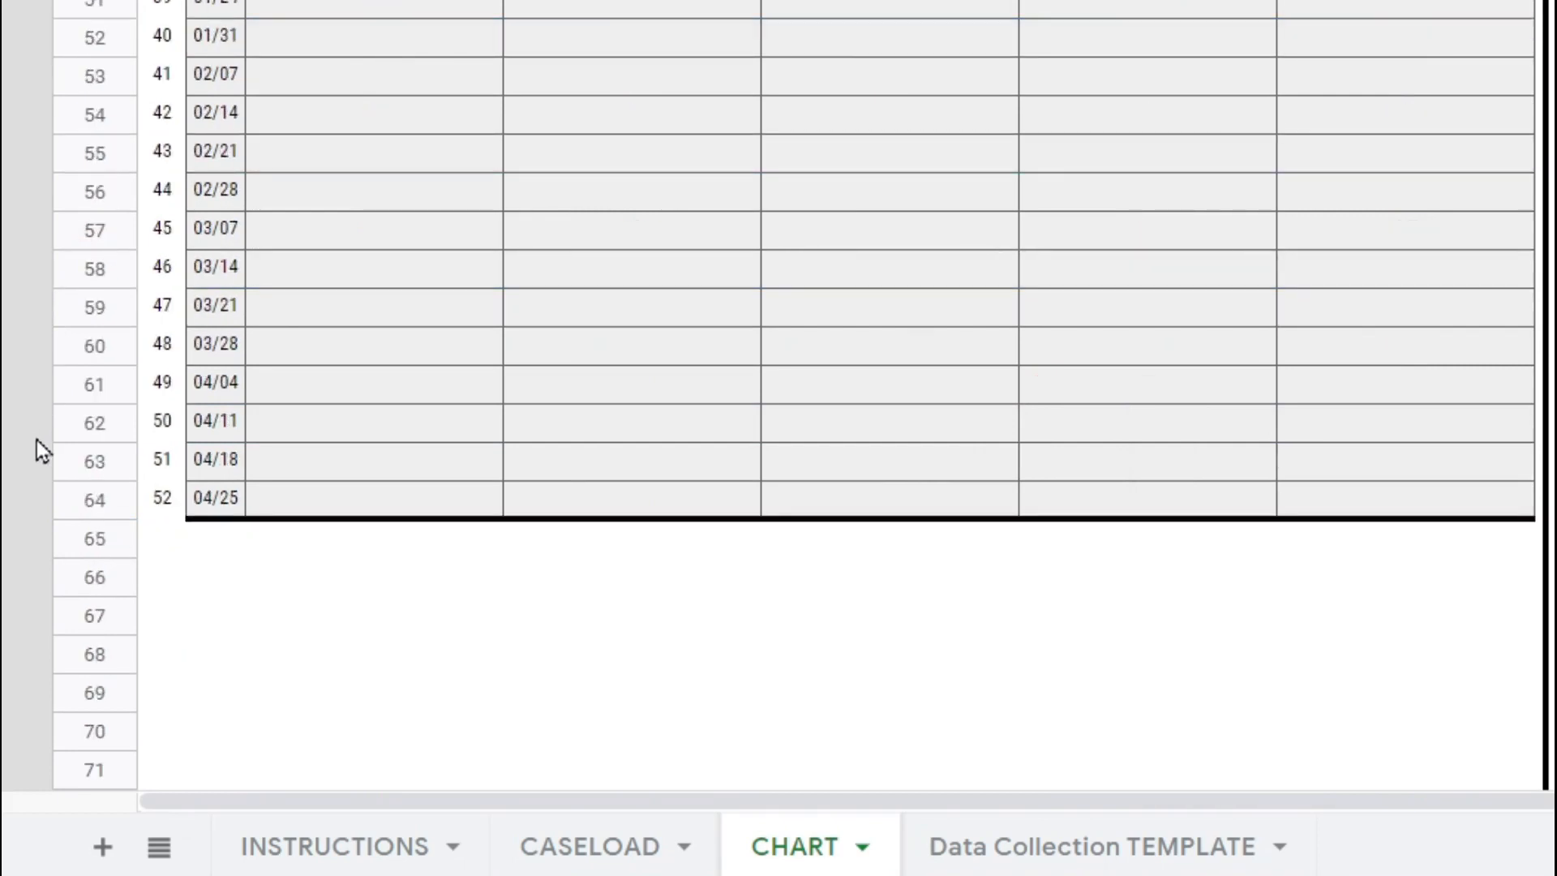
{"action": "left_click", "coordinate": [91, 494], "text": "shift"}
{"action": "scroll", "coordinate": [49, 292], "scroll_direction": "up", "scroll_amount": 10}
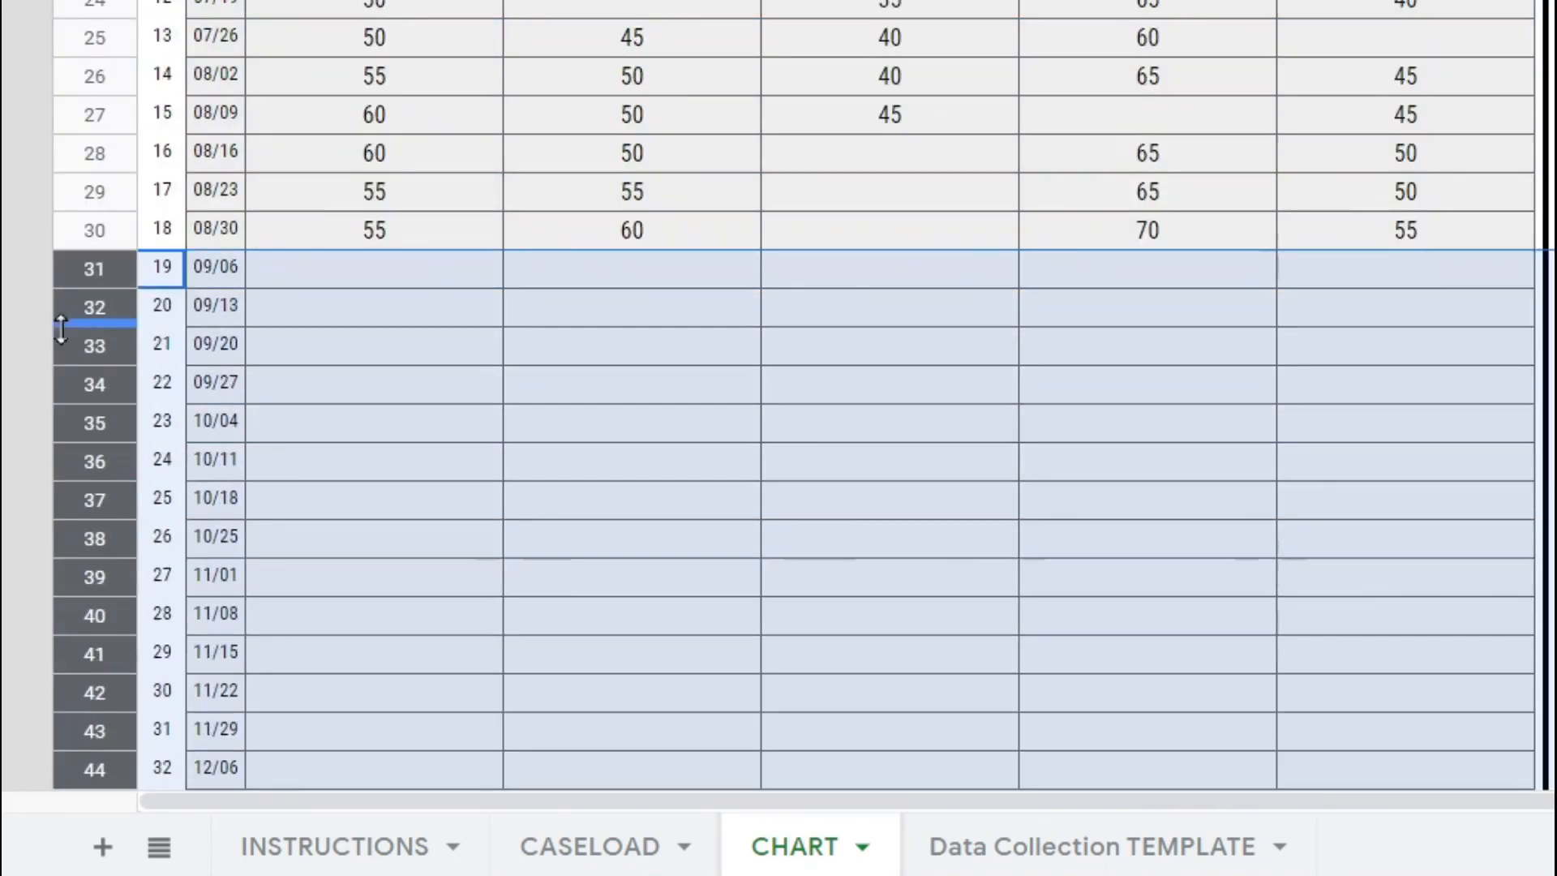
{"action": "right_click", "coordinate": [77, 297]}
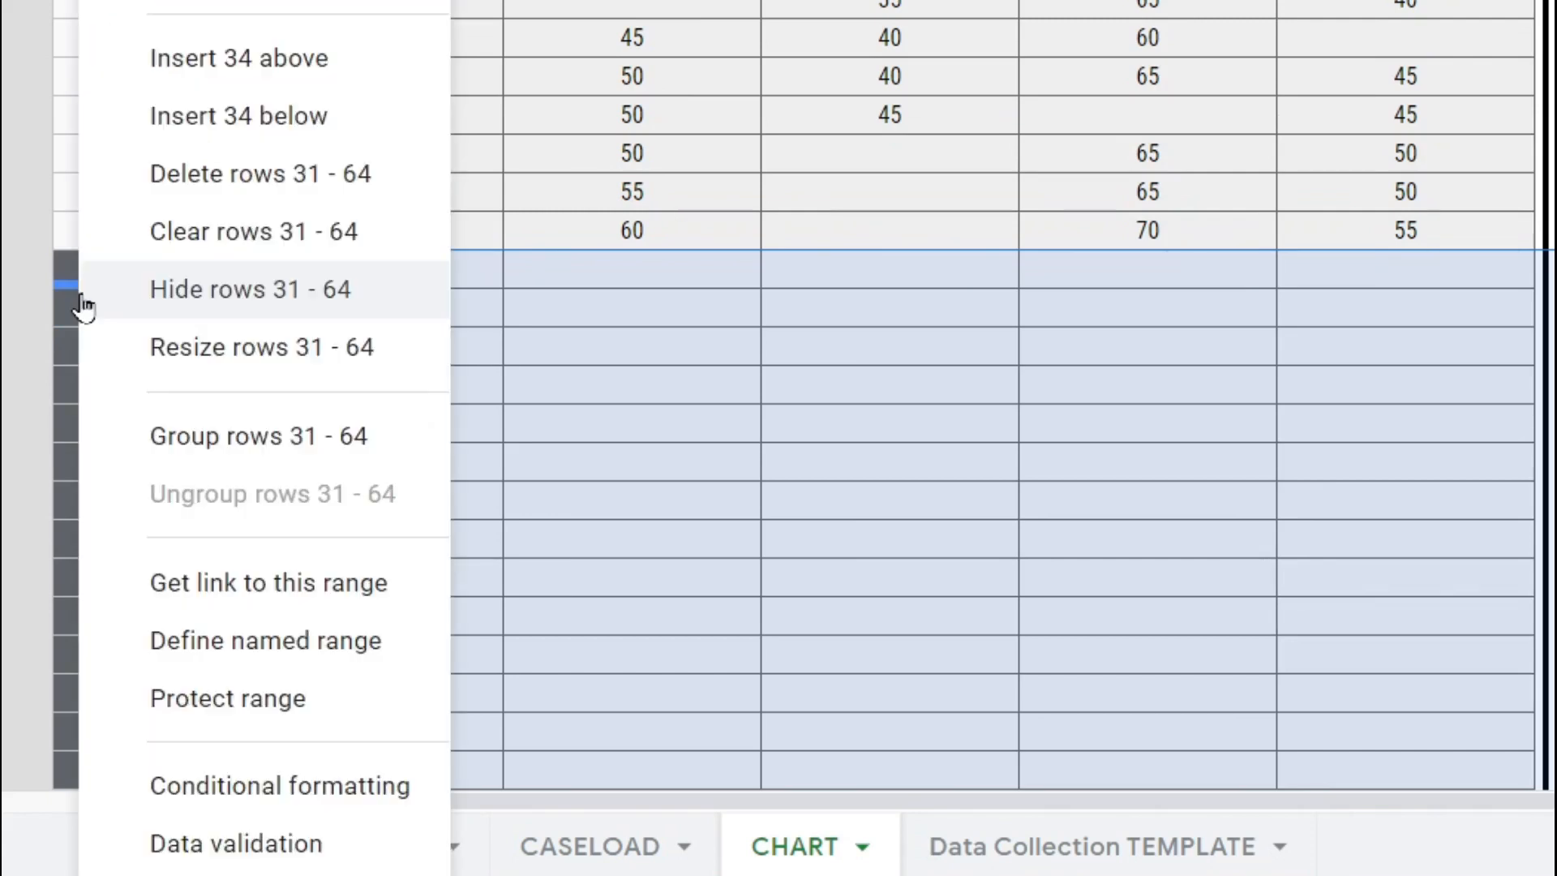
{"action": "left_click", "coordinate": [261, 388]}
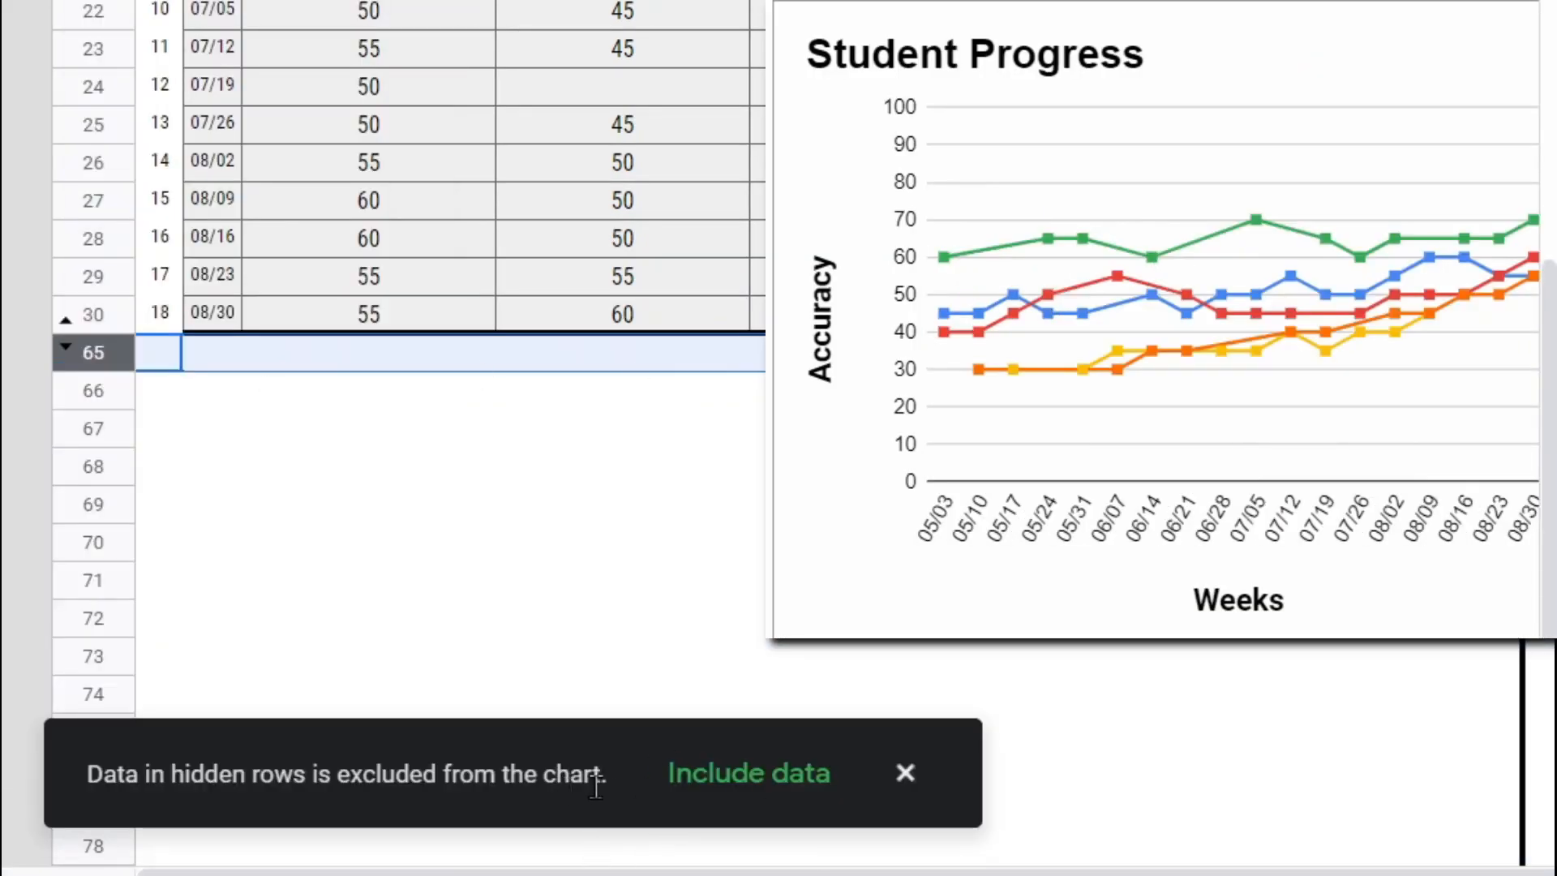
Compare the five IEP Goal boxes in the annual meeting section with the CASELOAD scores and the dashboard goal headers
{"action": "scroll", "coordinate": [389, 487], "scroll_direction": "right", "scroll_amount": 5}
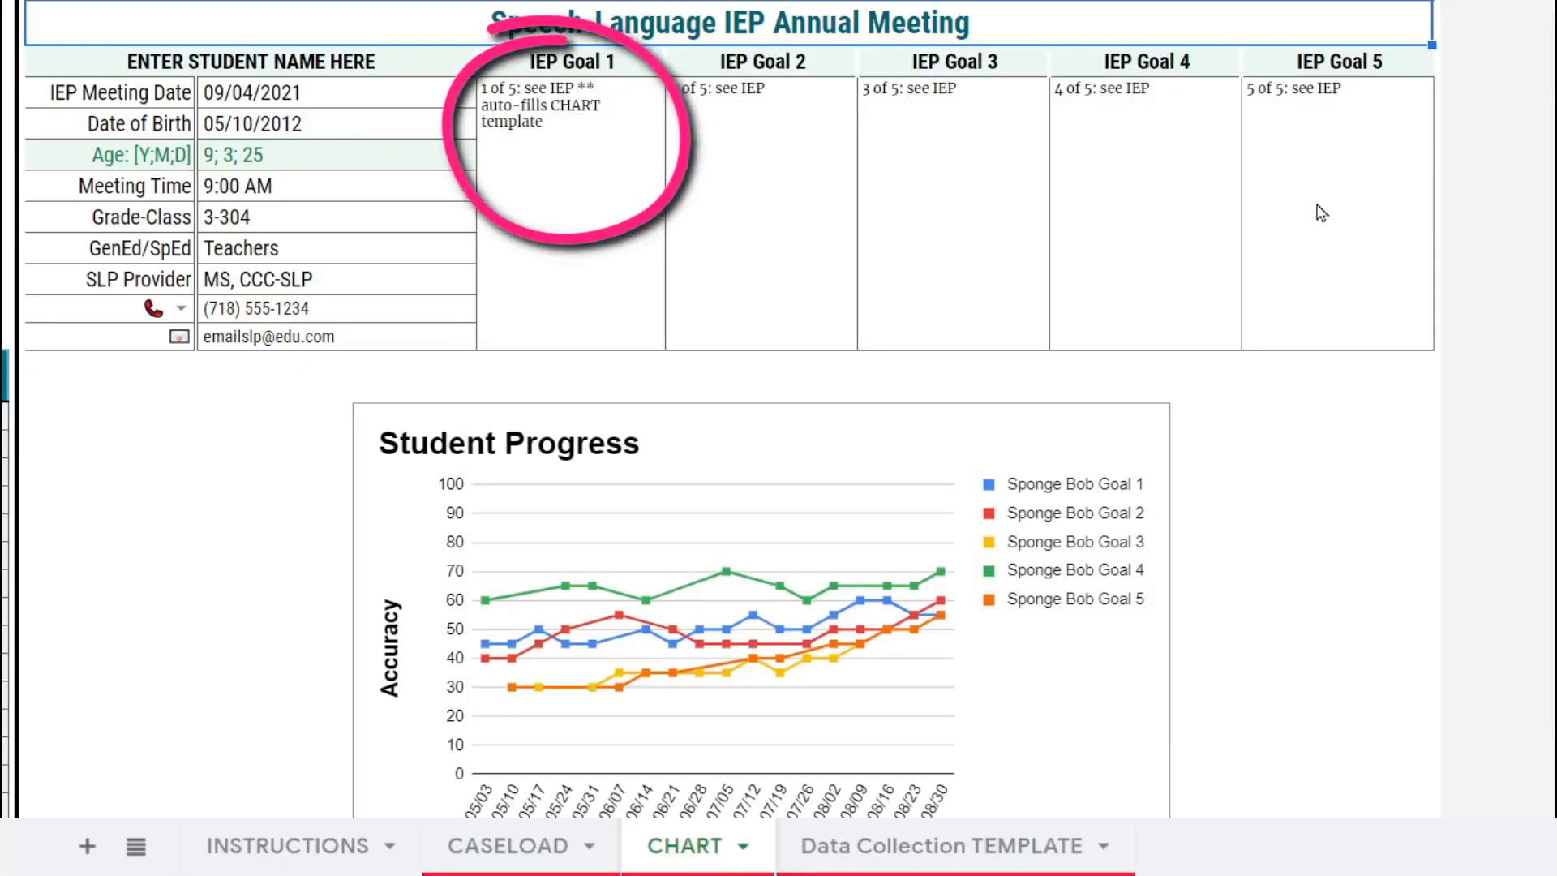
{"action": "left_click", "coordinate": [568, 845]}
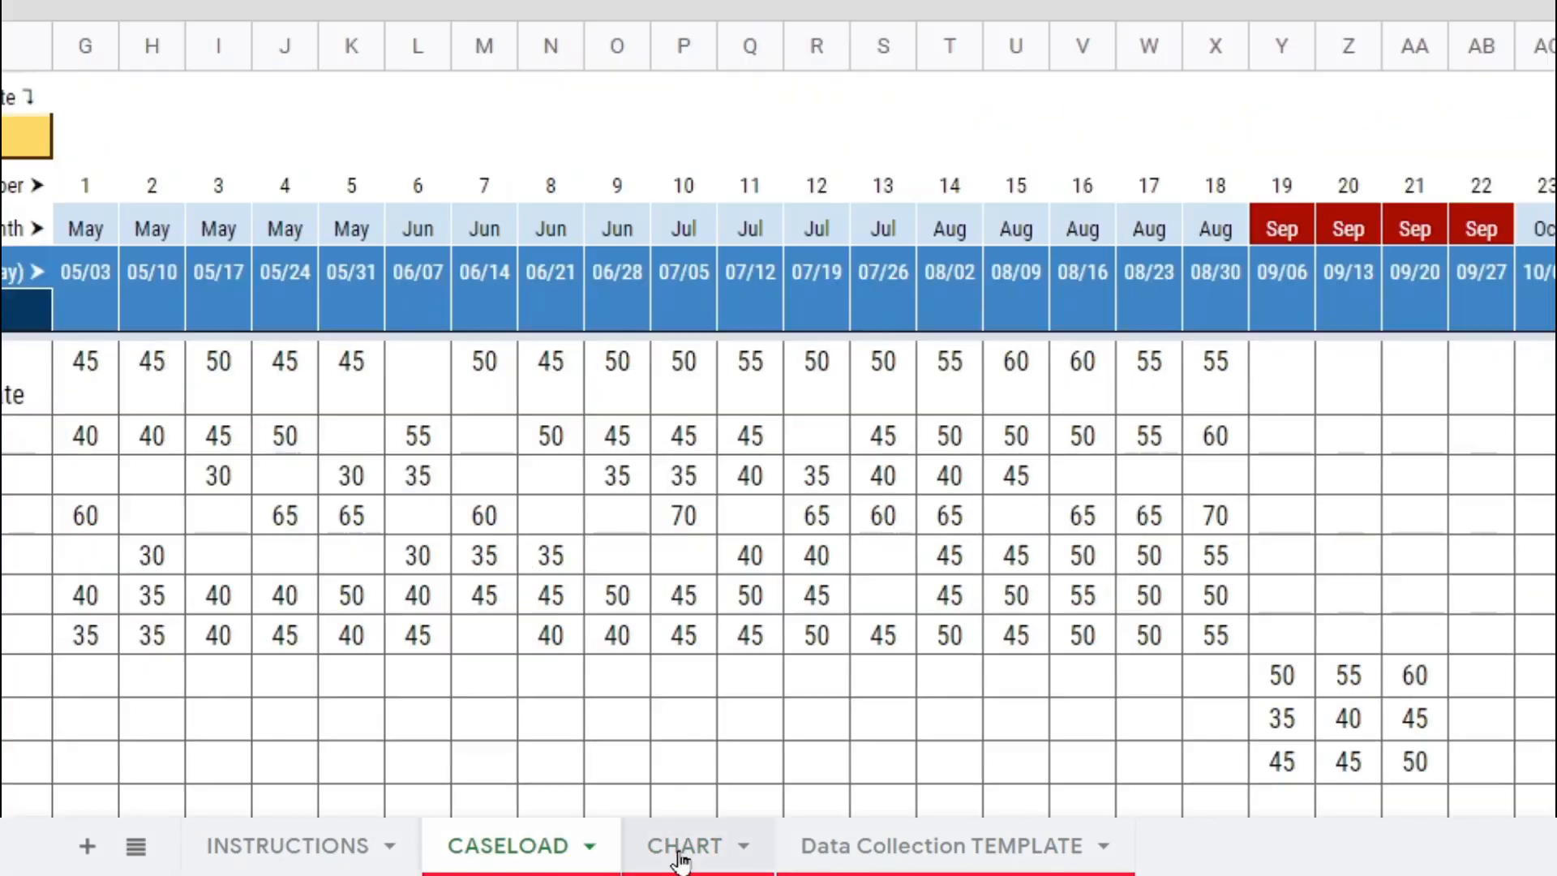
{"action": "left_click", "coordinate": [680, 856]}
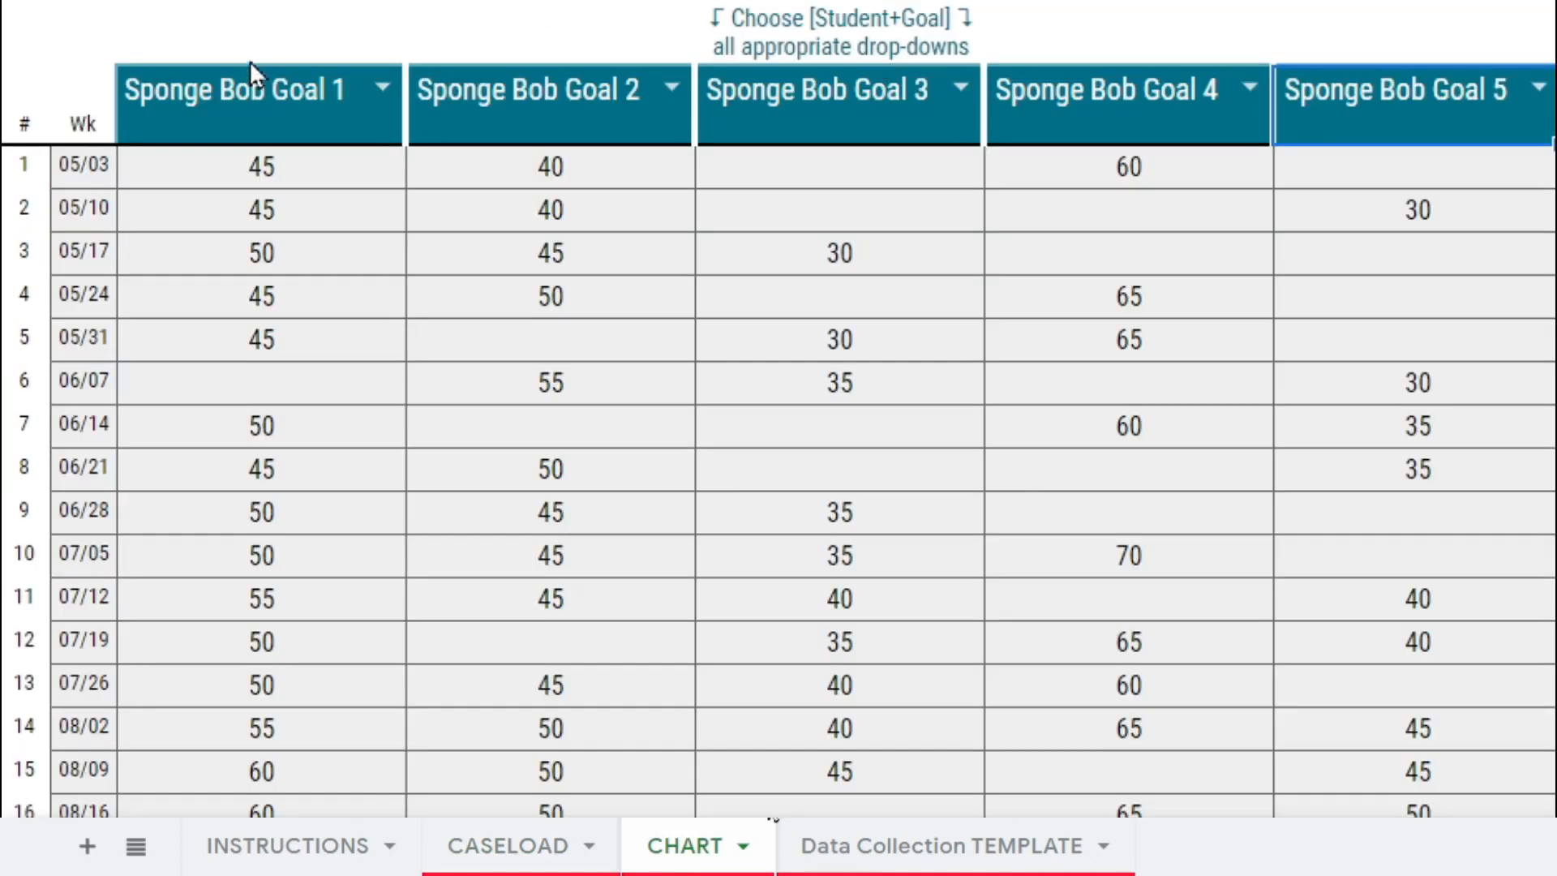
{"action": "left_click_drag", "start_coordinate": [249, 93], "coordinate": [1421, 120]}
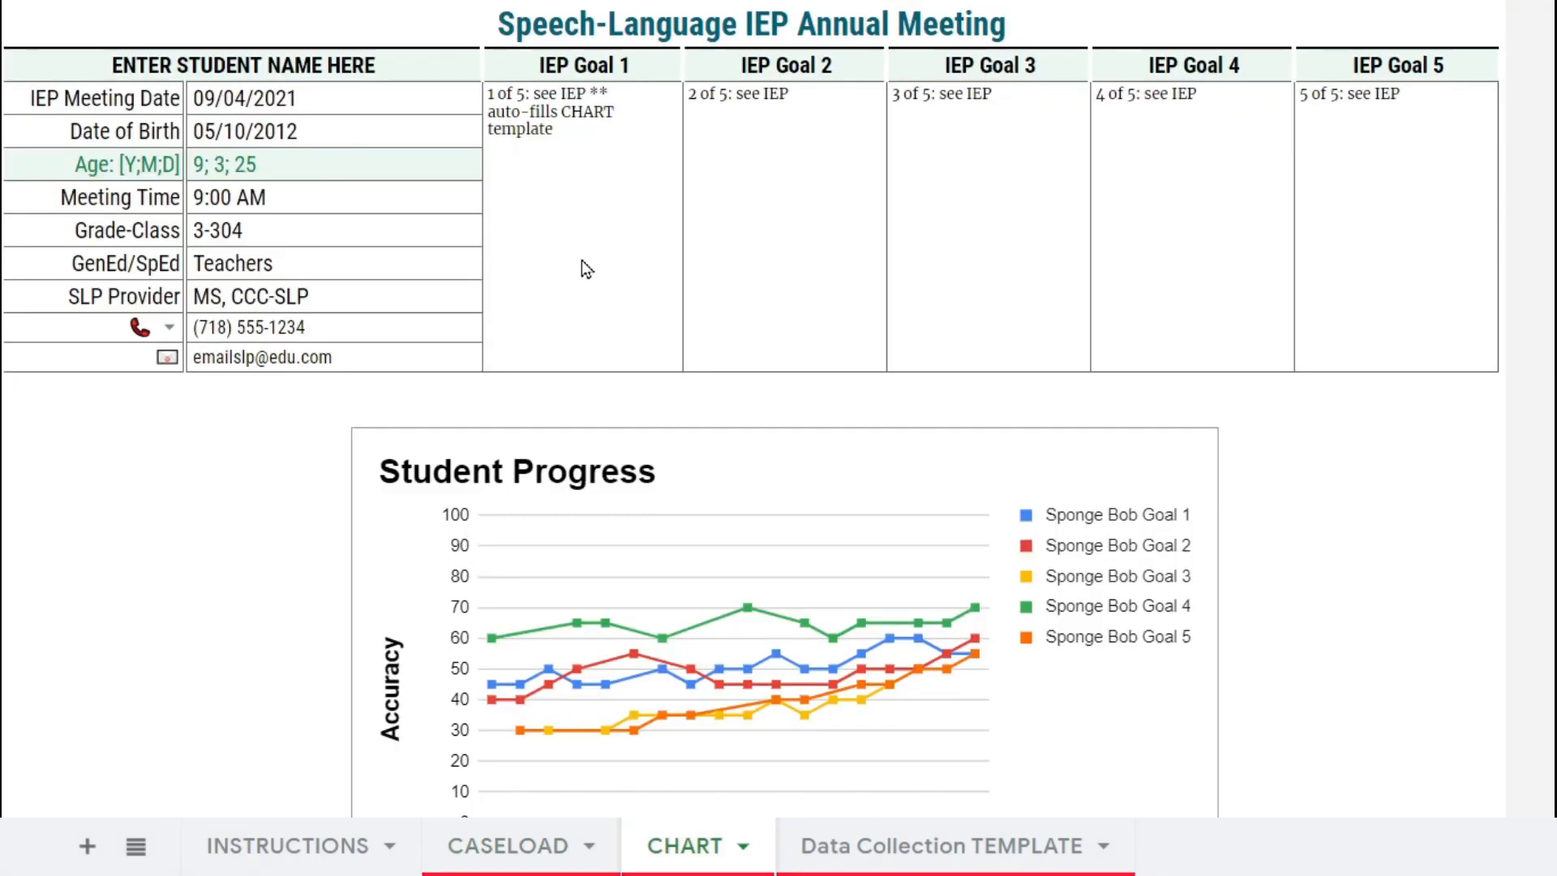
{"action": "left_click", "coordinate": [522, 198]}
{"action": "left_click", "coordinate": [1390, 206], "text": "shift"}
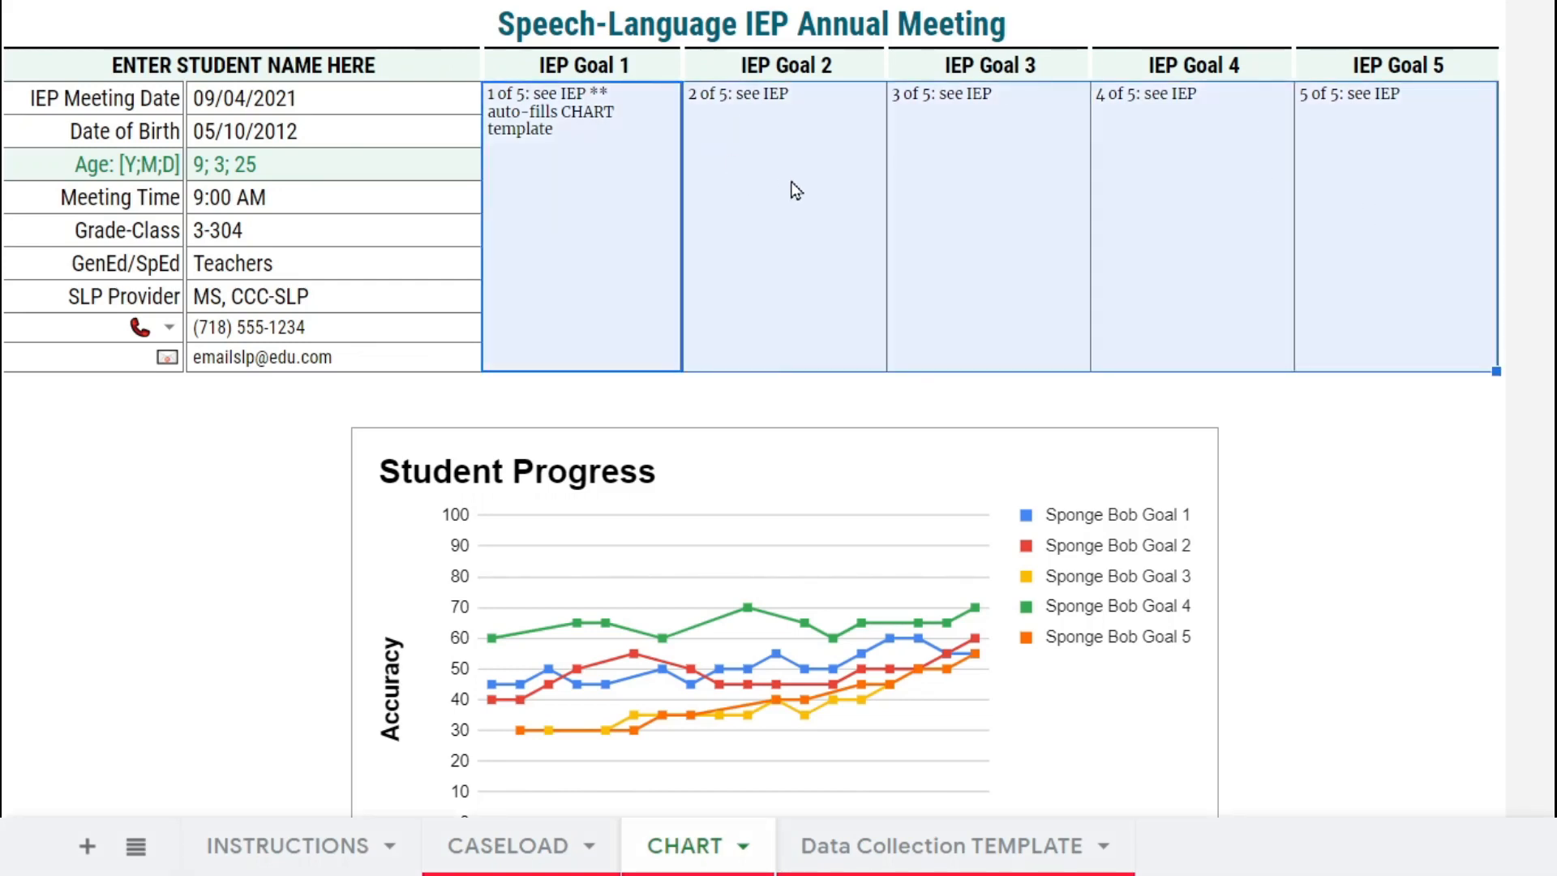
Select the whole Speech-Language IEP Annual Meeting section with its chart, range K1:Q65
{"action": "left_click", "coordinate": [579, 23]}
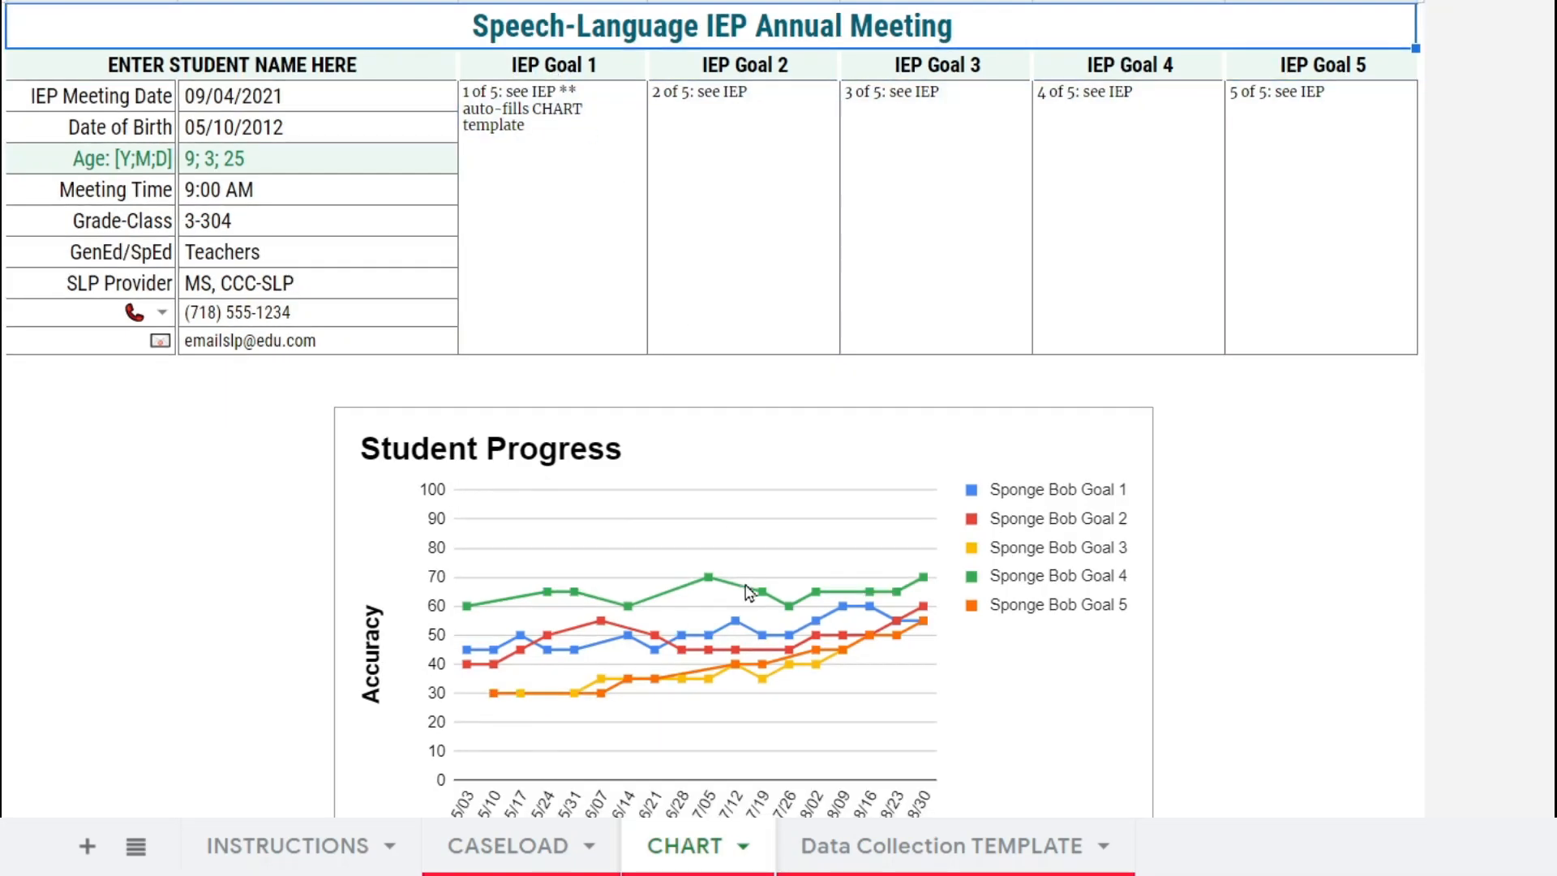
{"action": "scroll", "coordinate": [754, 608], "scroll_direction": "down", "scroll_amount": 1}
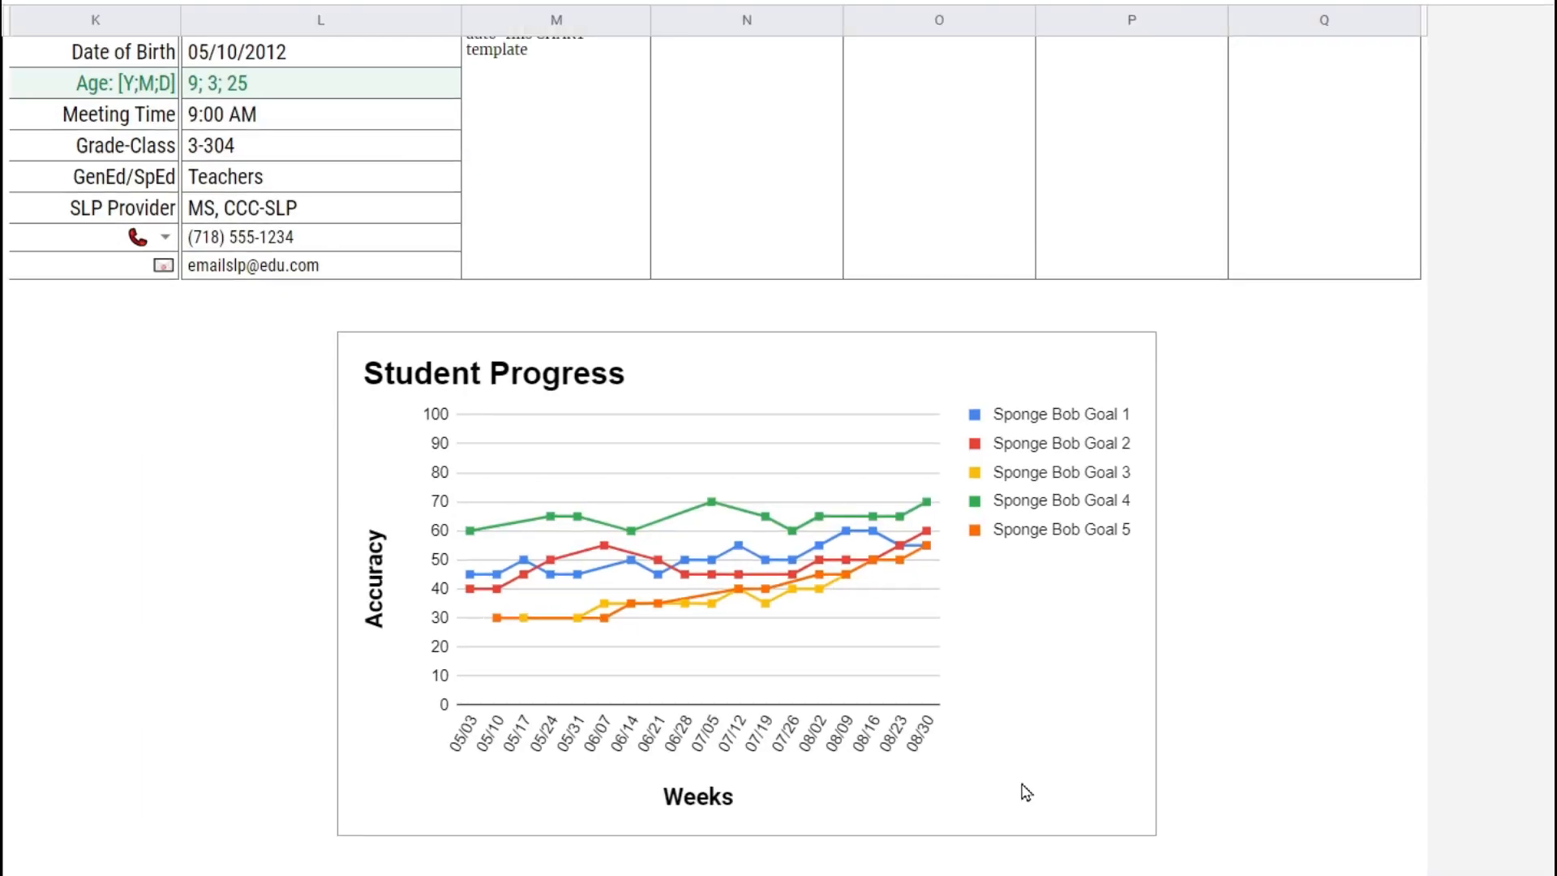
{"action": "left_click", "coordinate": [1027, 847], "text": "shift"}
{"action": "scroll", "coordinate": [769, 501], "scroll_direction": "up", "scroll_amount": 2}
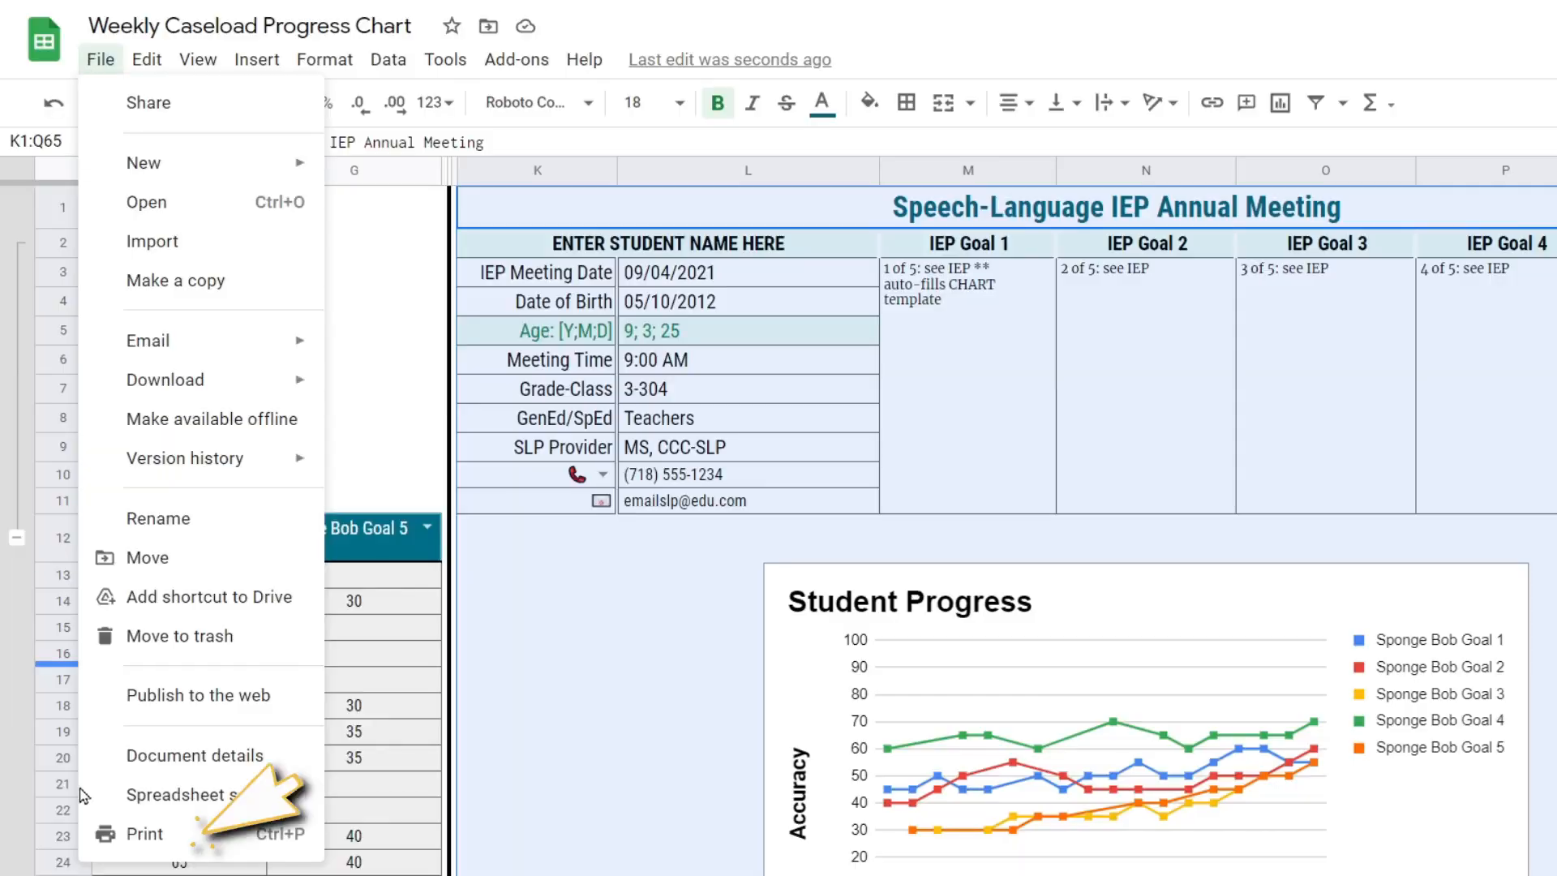
Set up printing for only the selected cells (K1:Q65), trying portrait before returning the page orientation to landscape
{"action": "left_click", "coordinate": [162, 833]}
{"action": "left_click", "coordinate": [1306, 77]}
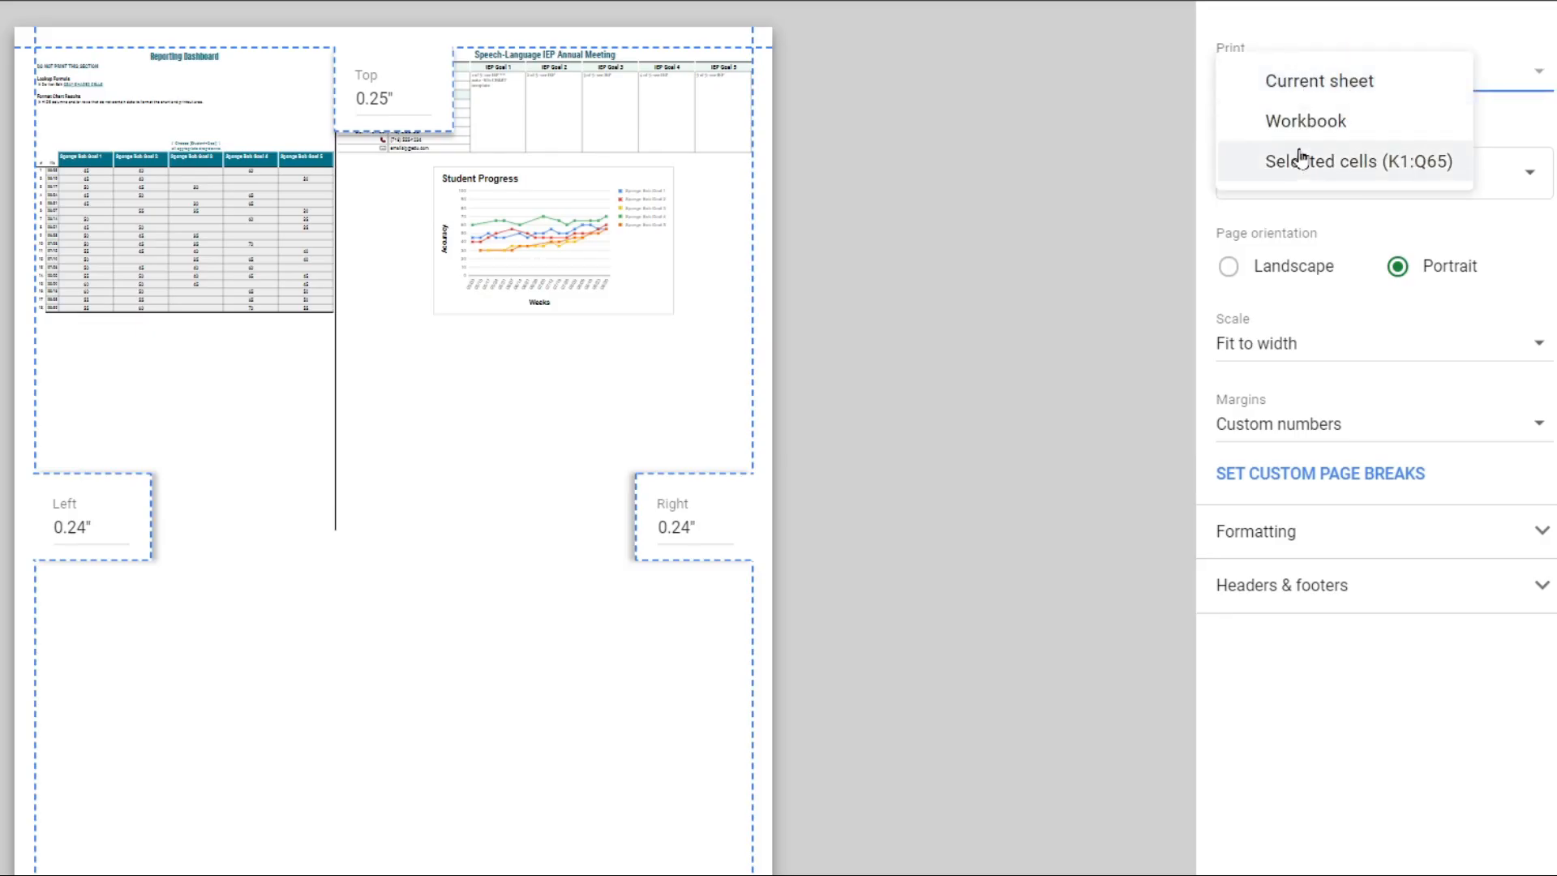
{"action": "left_click", "coordinate": [1301, 162]}
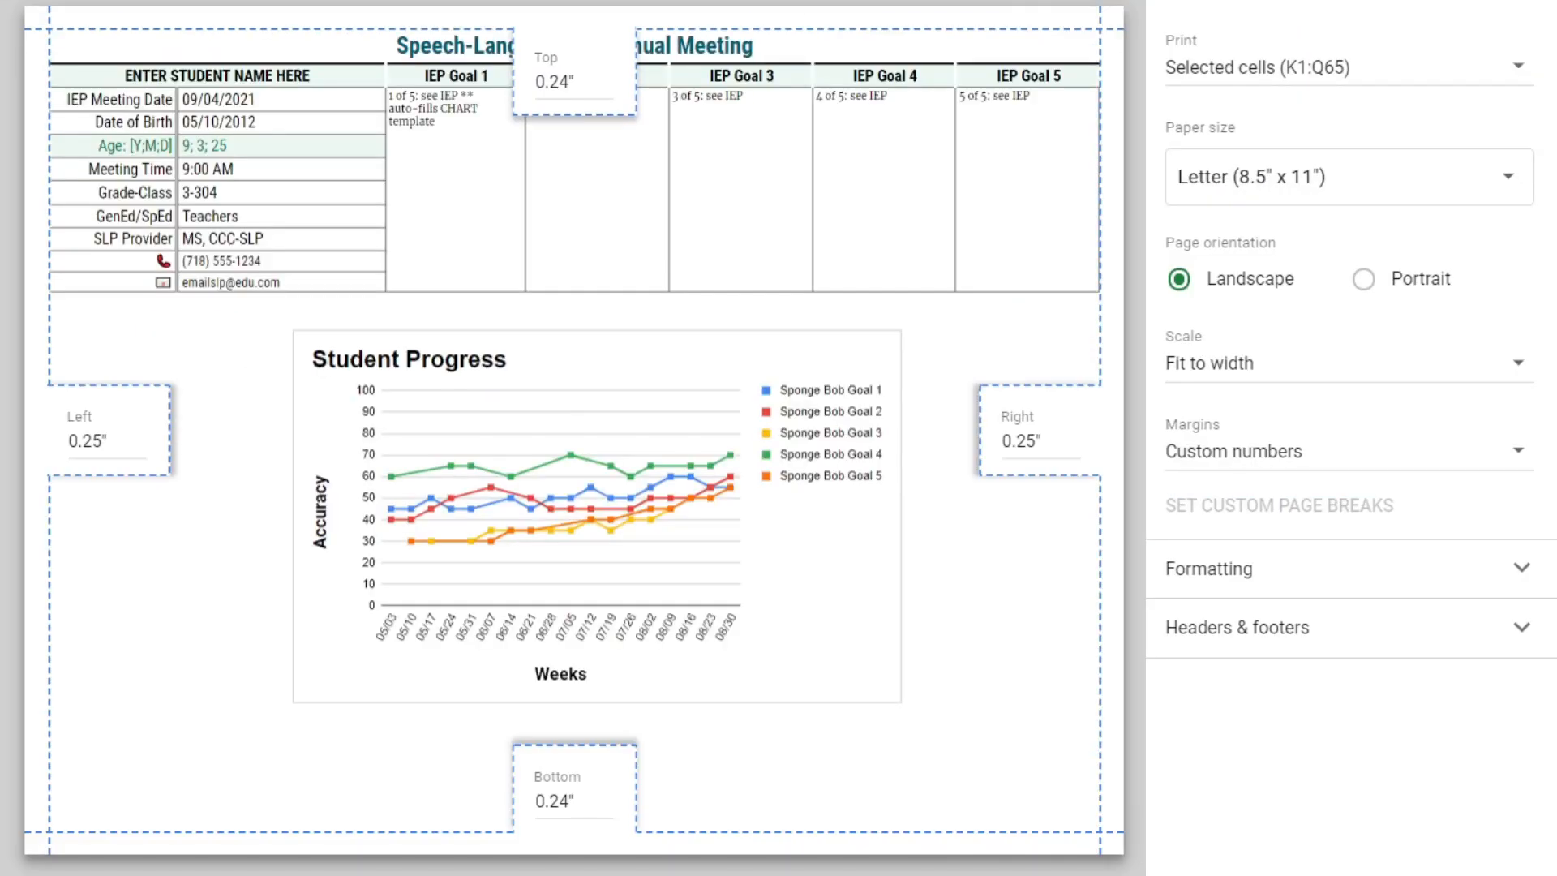
{"action": "left_click", "coordinate": [1383, 295]}
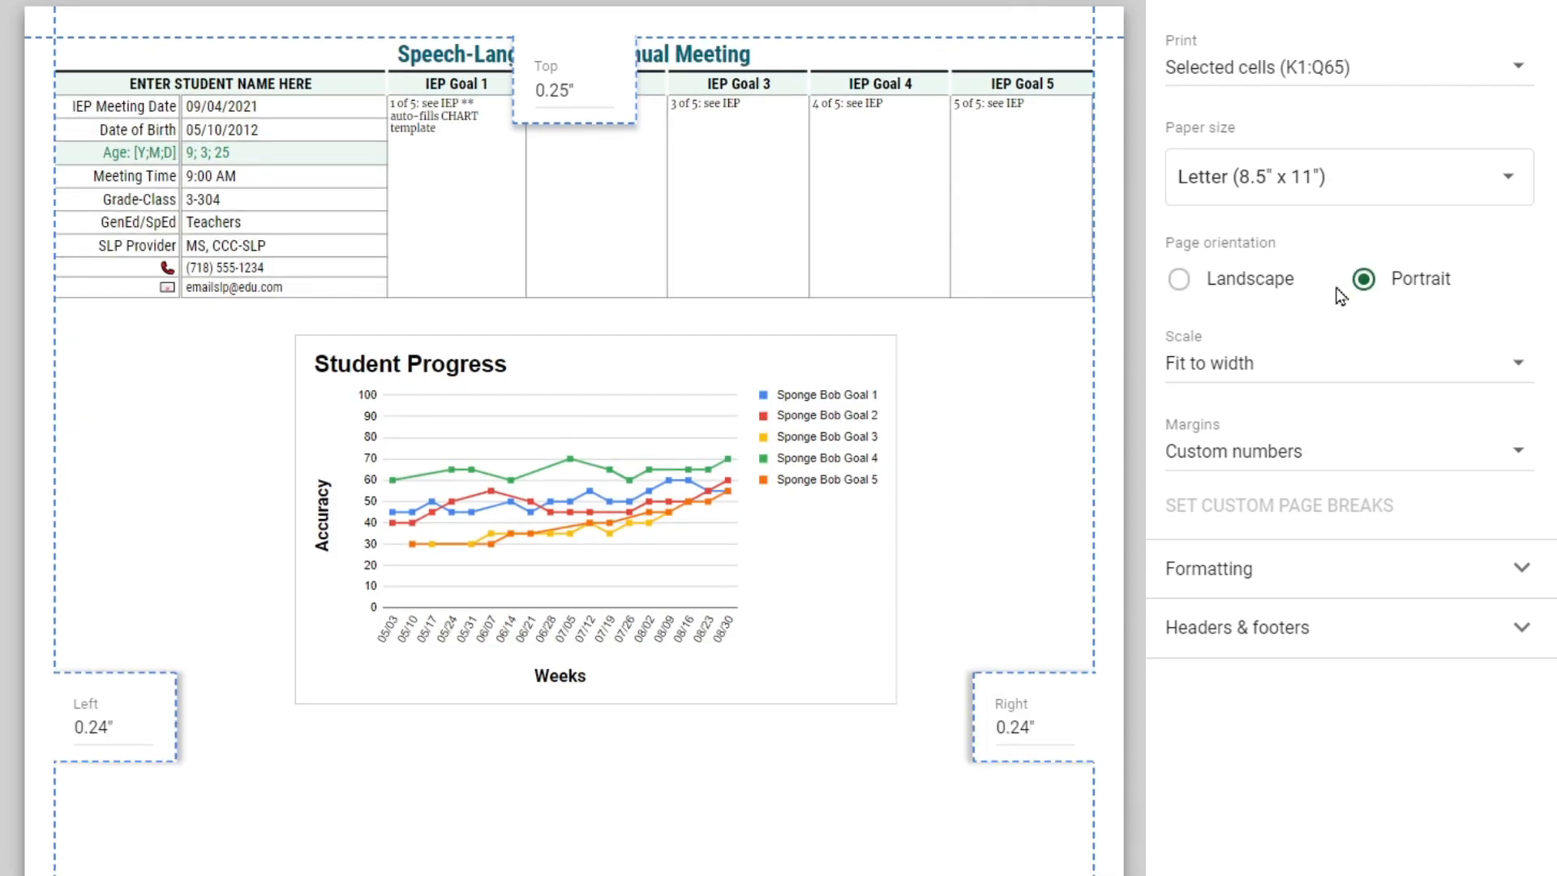
{"action": "left_click", "coordinate": [1283, 285]}
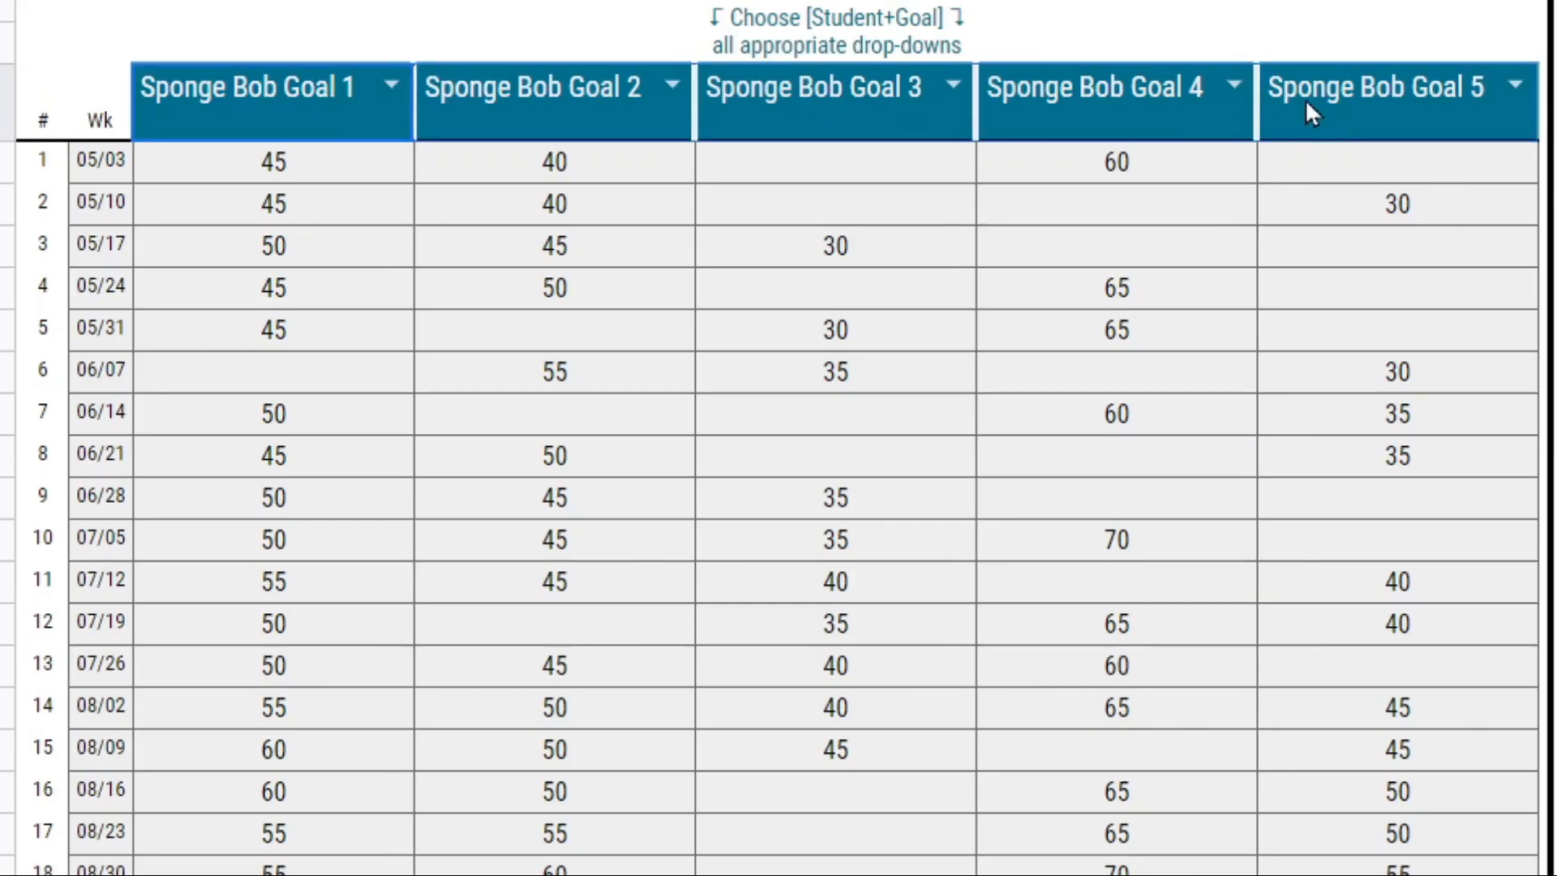
Clear the five dashboard goal headers, and choose Patrick Goal 1 in C12 and Patrick Goal 2 in D12
{"action": "left_click", "coordinate": [1306, 99]}
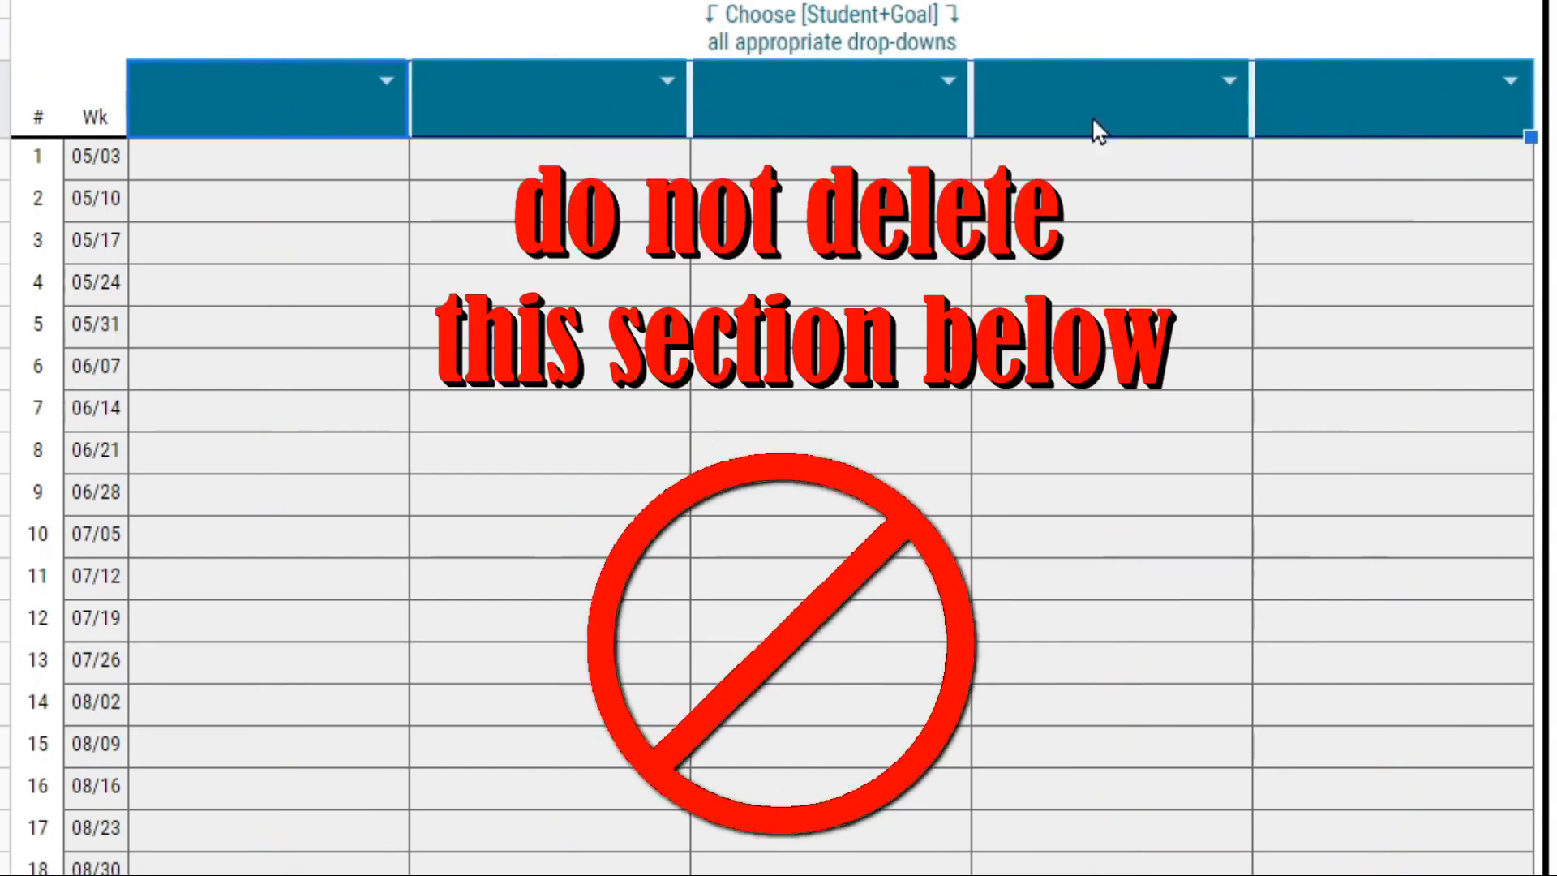
{"action": "left_click", "coordinate": [361, 114]}
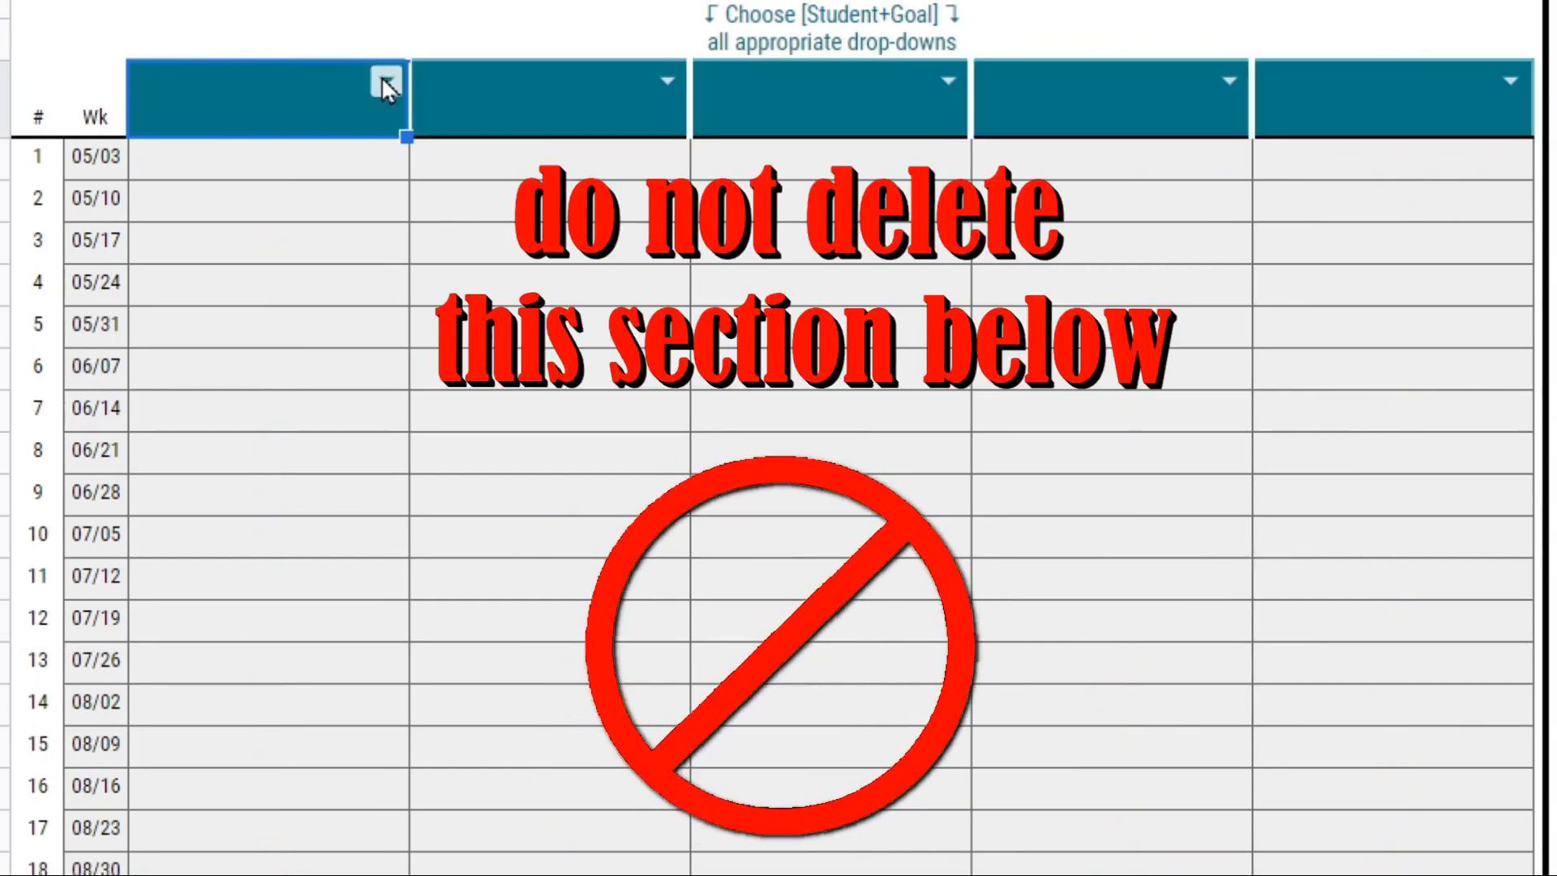
{"action": "left_click", "coordinate": [385, 81]}
{"action": "left_click", "coordinate": [341, 413]}
{"action": "left_click", "coordinate": [680, 91]}
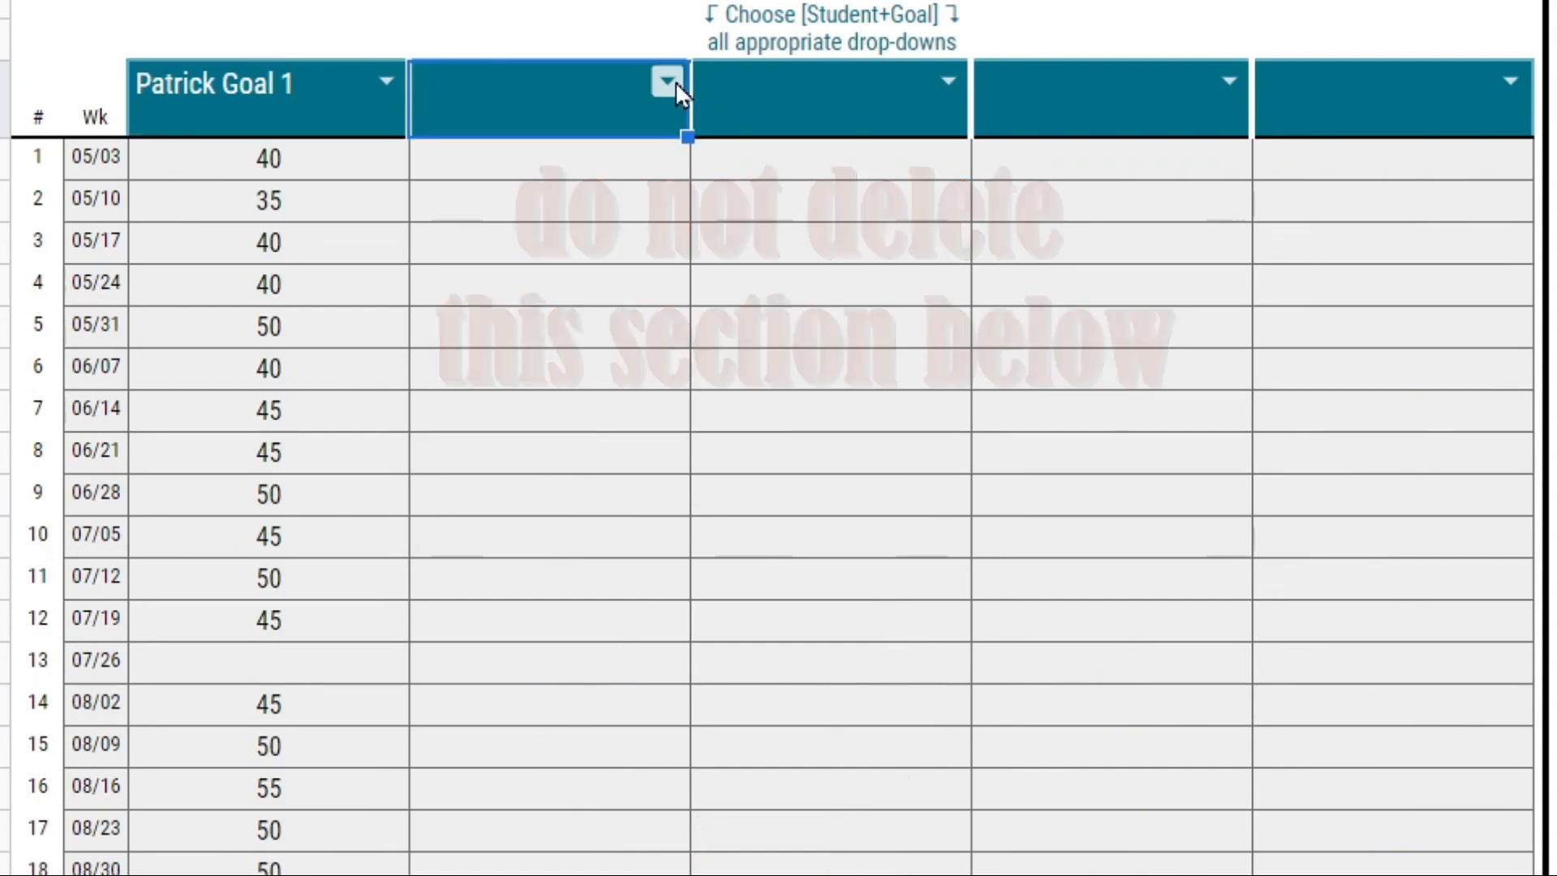
{"action": "left_click", "coordinate": [676, 84]}
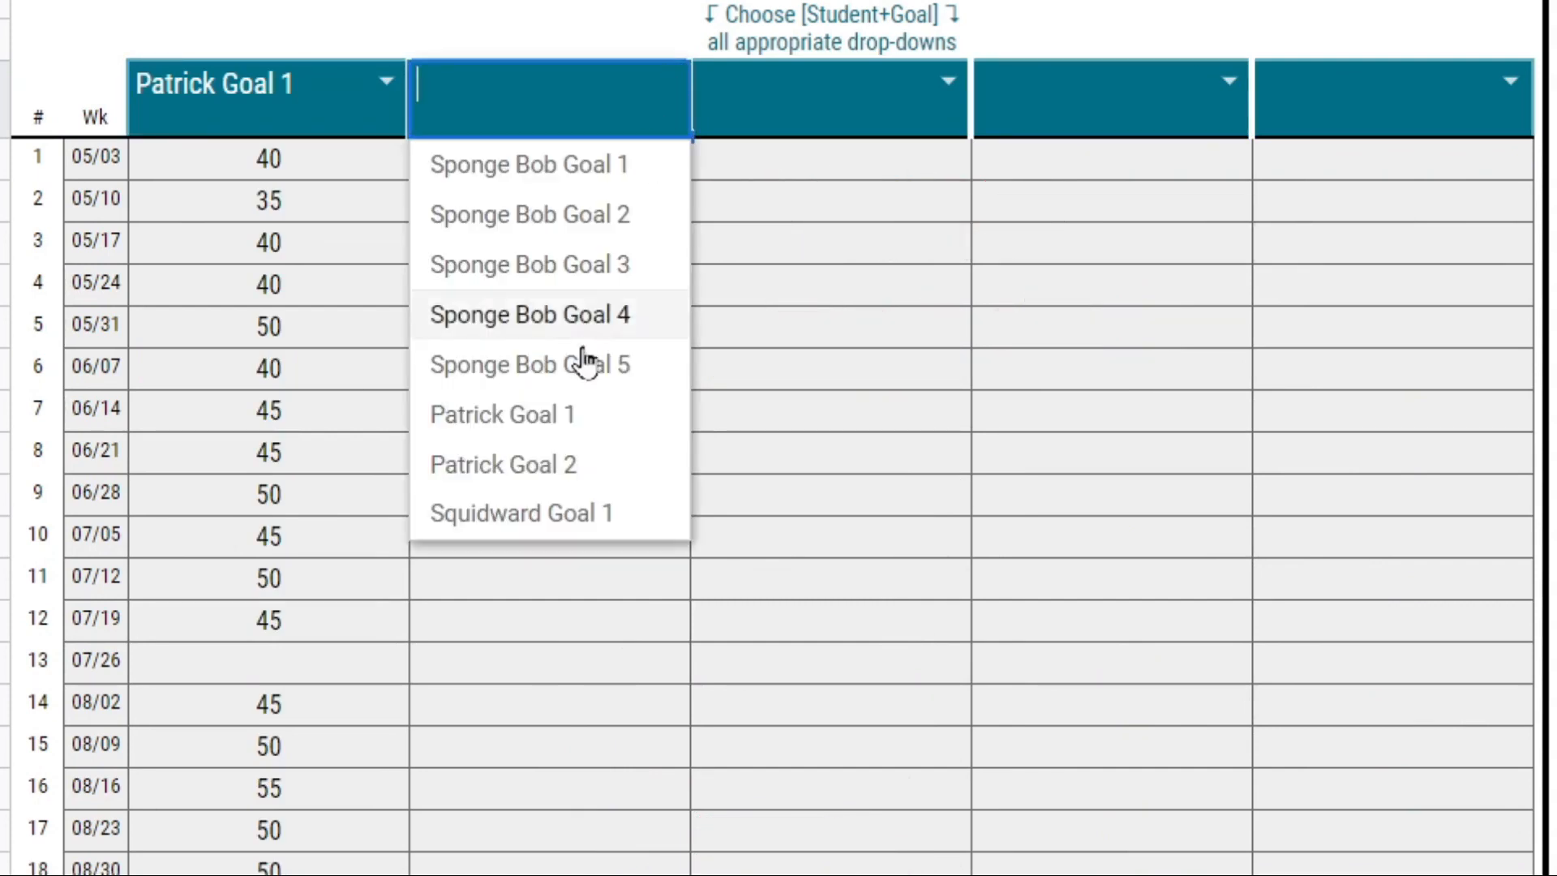
{"action": "left_click", "coordinate": [531, 470]}
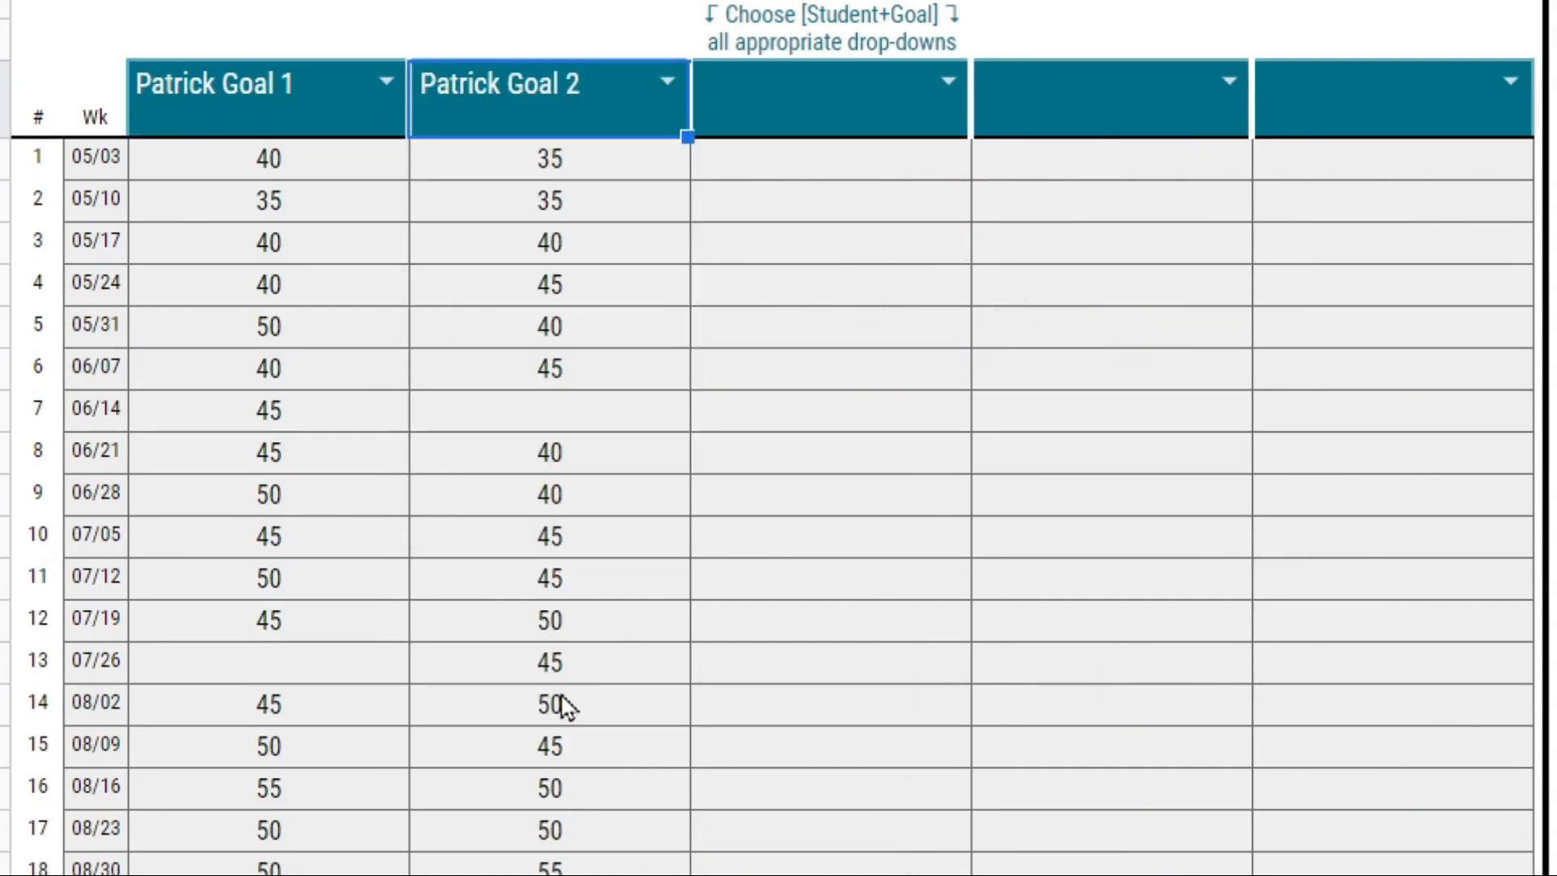
Hide the empty dashboard rows 31 to 64 below Patrick's last recorded week
{"action": "scroll", "coordinate": [612, 393], "scroll_direction": "down", "scroll_amount": 6}
{"action": "scroll", "coordinate": [615, 394], "scroll_direction": "up", "scroll_amount": 5}
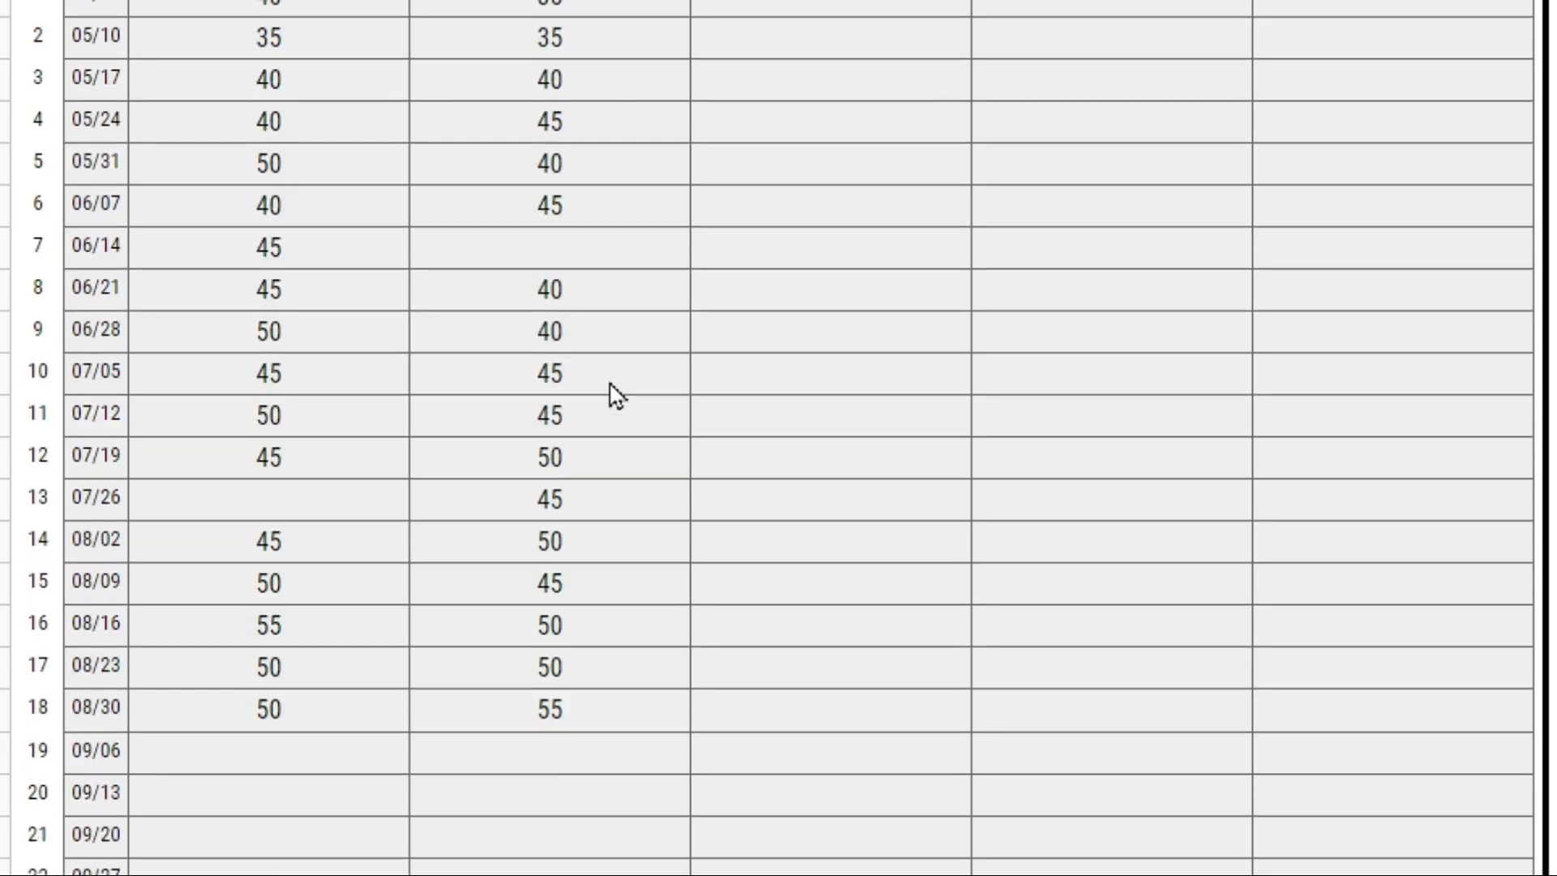
{"action": "scroll", "coordinate": [616, 395], "scroll_direction": "up", "scroll_amount": 2}
{"action": "scroll", "coordinate": [778, 438], "scroll_direction": "right", "scroll_amount": 6}
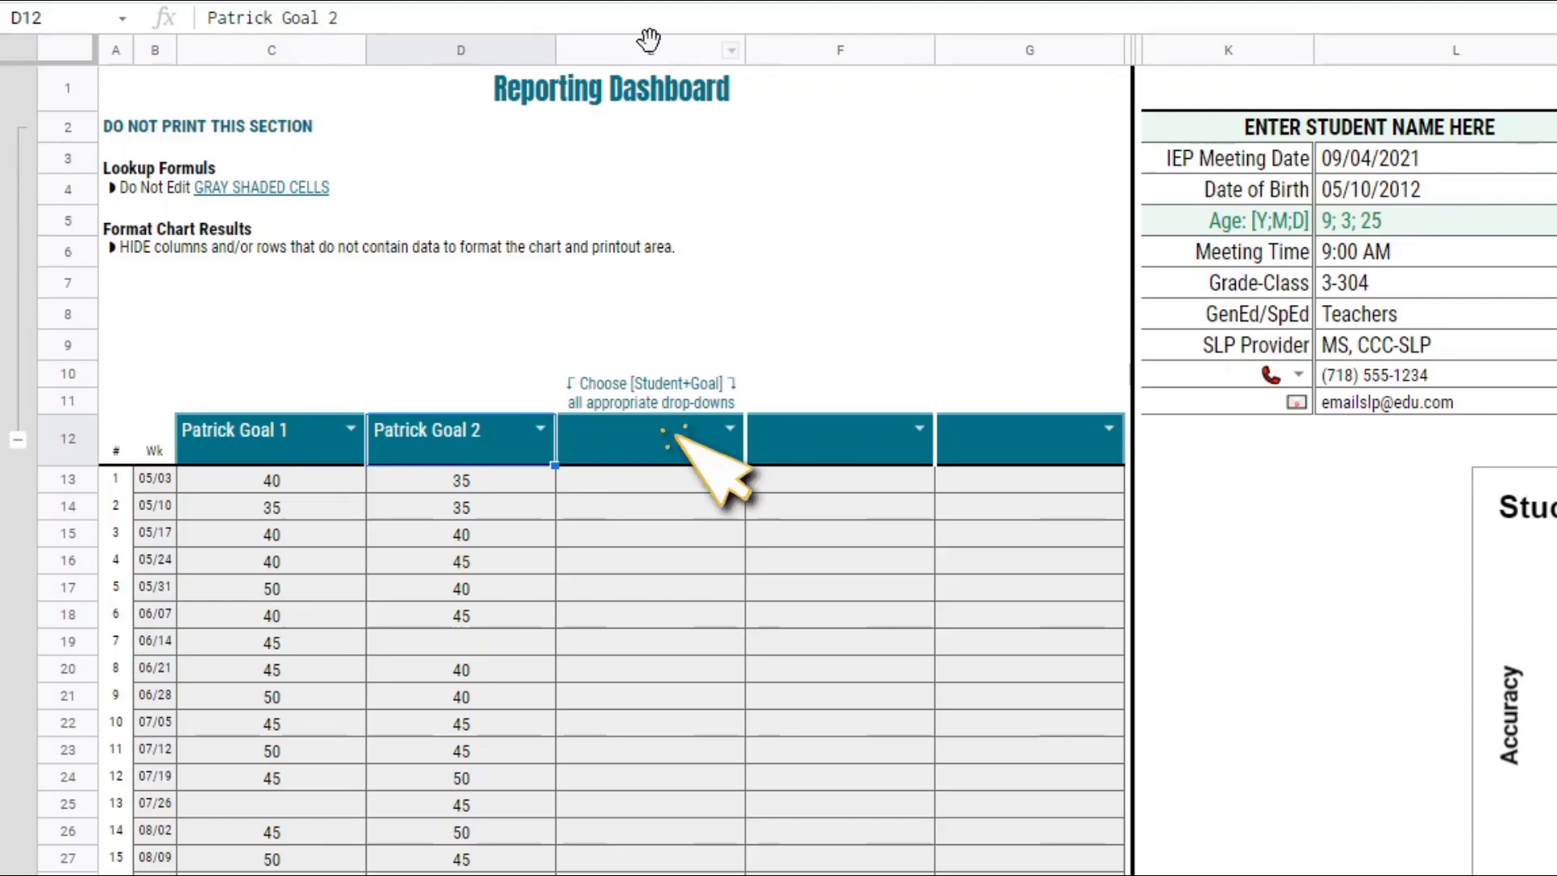
{"action": "left_click", "coordinate": [650, 49]}
{"action": "left_click_drag", "start_coordinate": [787, 33], "coordinate": [965, 50]}
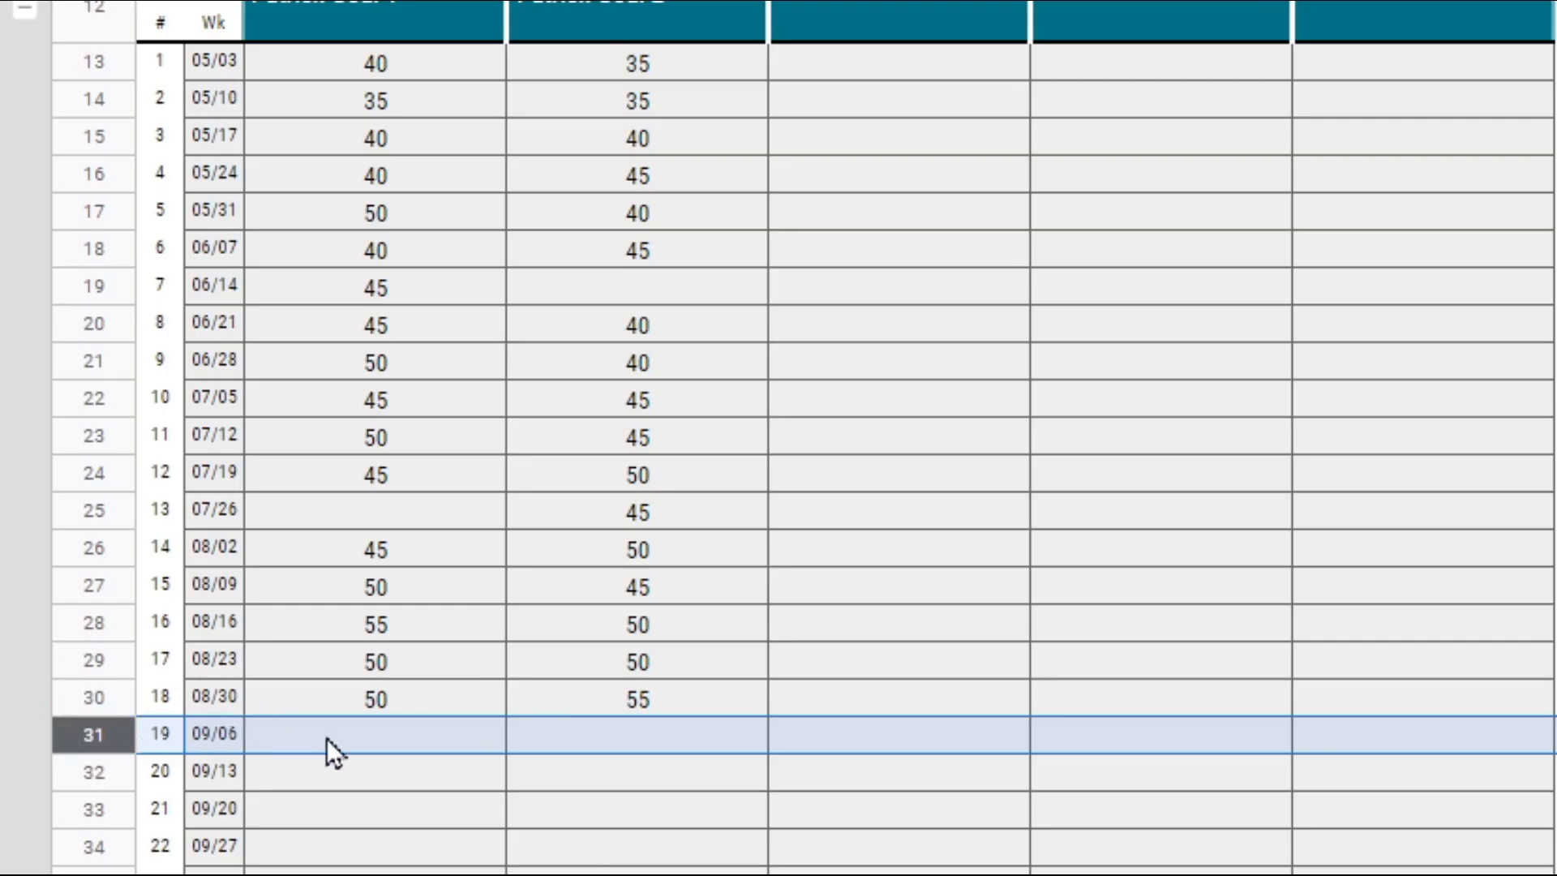
{"action": "scroll", "coordinate": [328, 737], "scroll_direction": "down", "scroll_amount": 2}
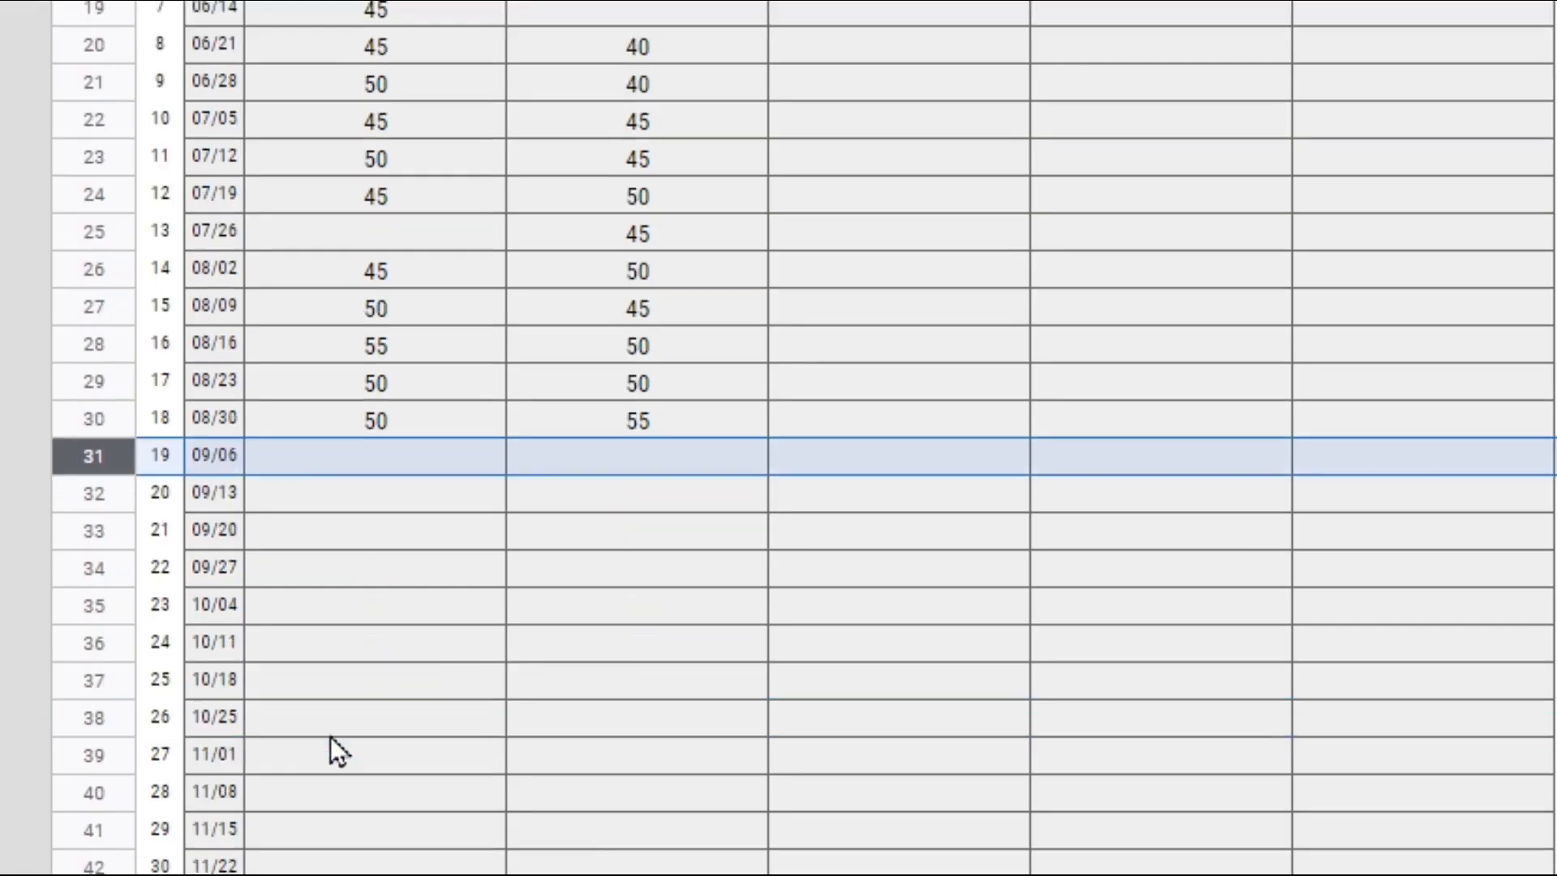
{"action": "scroll", "coordinate": [340, 543], "scroll_direction": "down", "scroll_amount": 8}
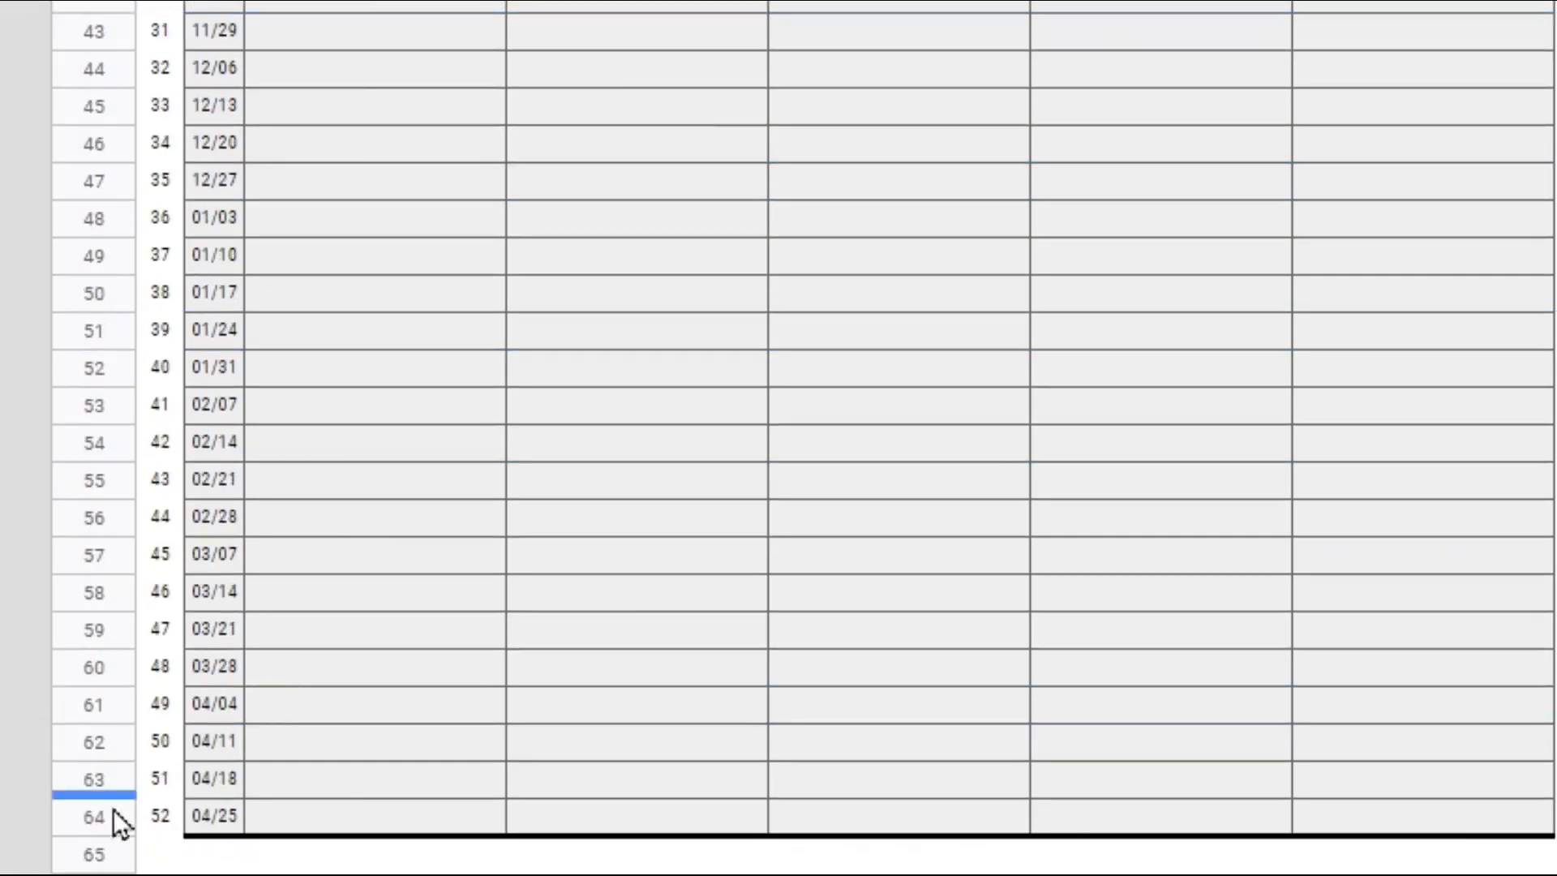
{"action": "left_click", "coordinate": [114, 809], "text": "shift"}
{"action": "right_click", "coordinate": [90, 70]}
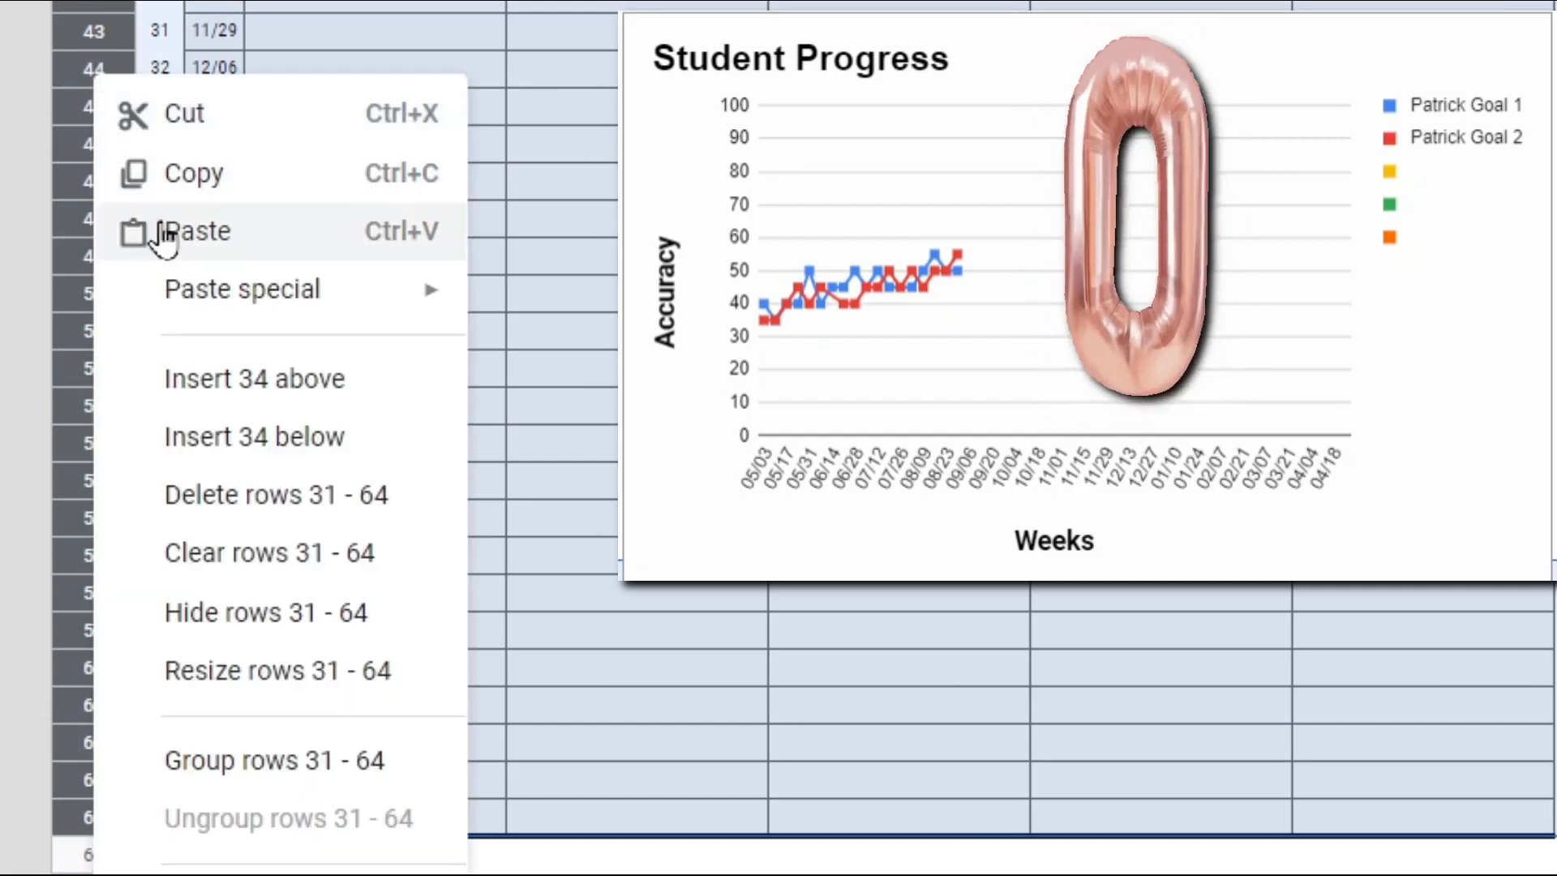
{"action": "left_click", "coordinate": [290, 605]}
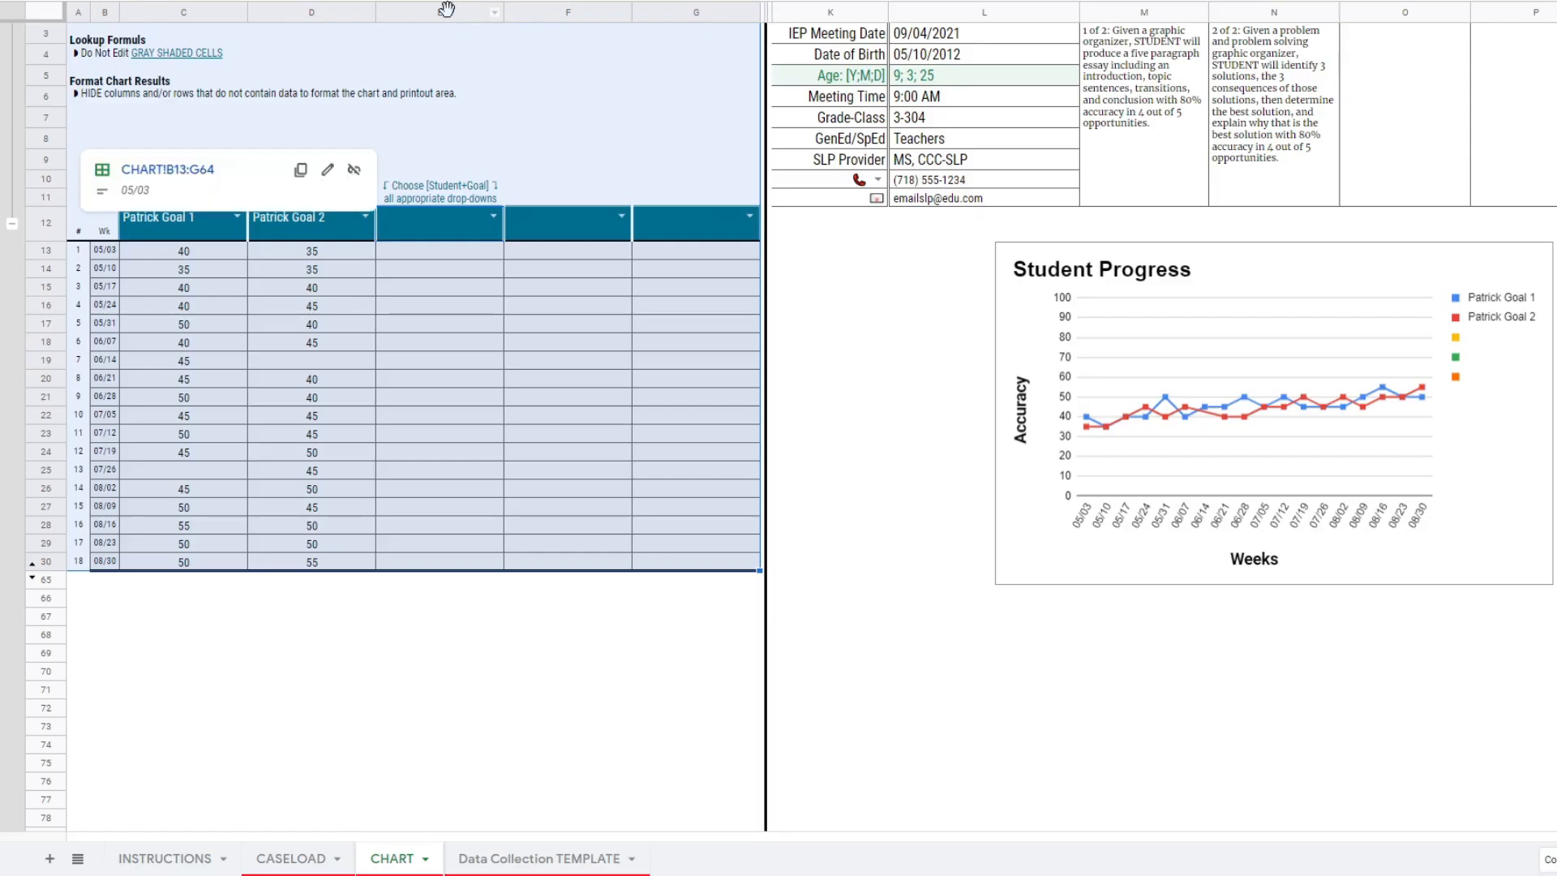
Hide the unused dashboard goal columns E to G so their blank entries drop out of the chart legend
{"action": "left_click_drag", "start_coordinate": [445, 9], "coordinate": [661, 7]}
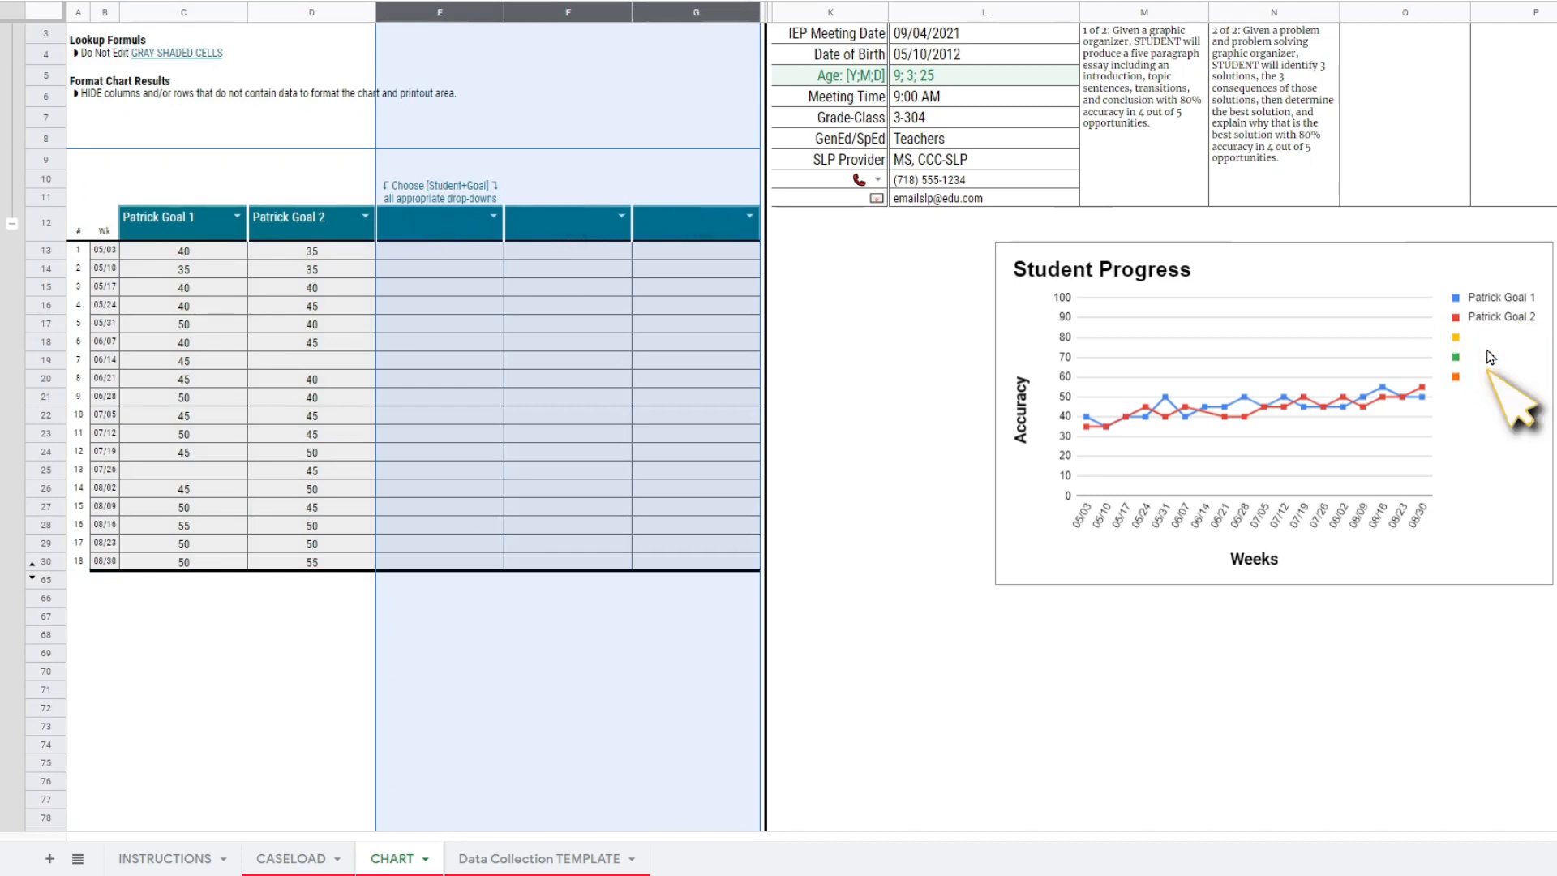
{"action": "right_click", "coordinate": [533, 6]}
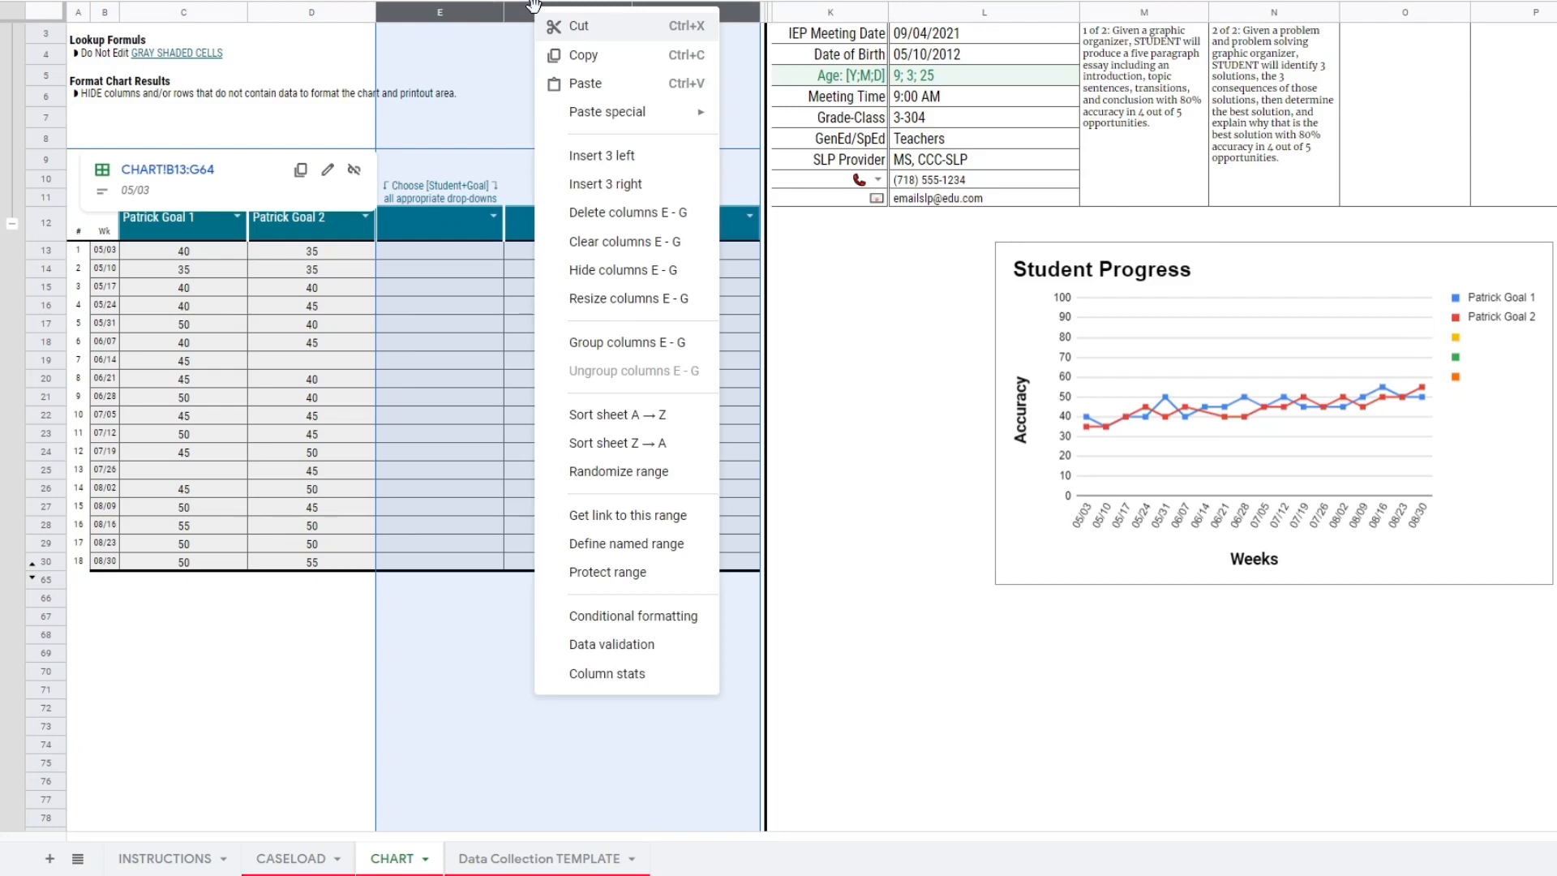
{"action": "left_click", "coordinate": [588, 272]}
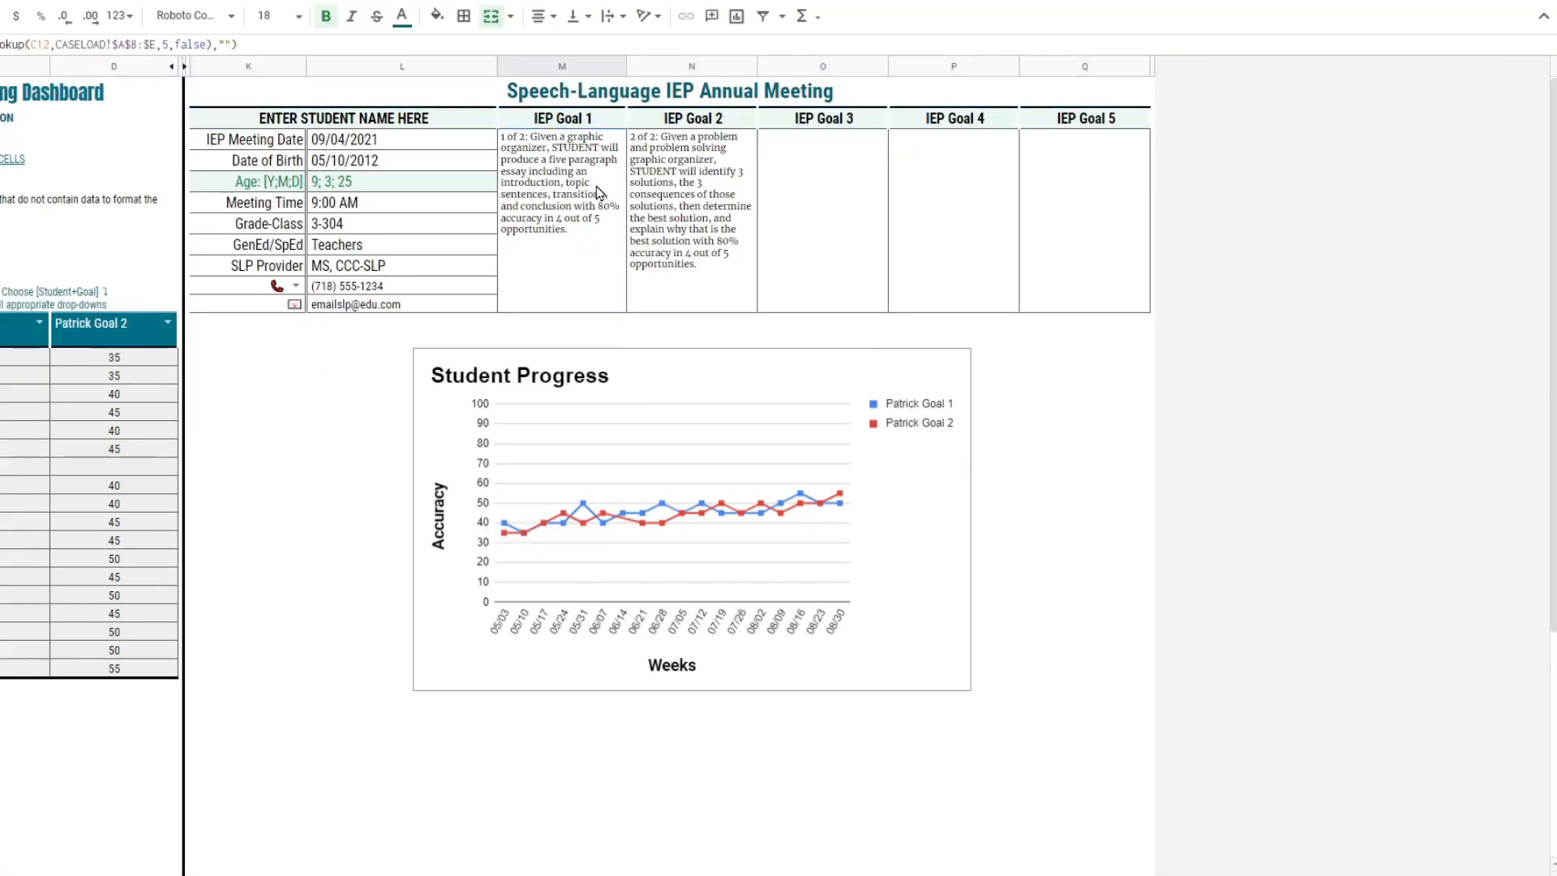
Hide the empty IEP Goal 3 to 5 columns (O to Q) and move the Student Progress chart under the remaining columns K to N
{"action": "left_click_drag", "start_coordinate": [796, 144], "coordinate": [906, 142]}
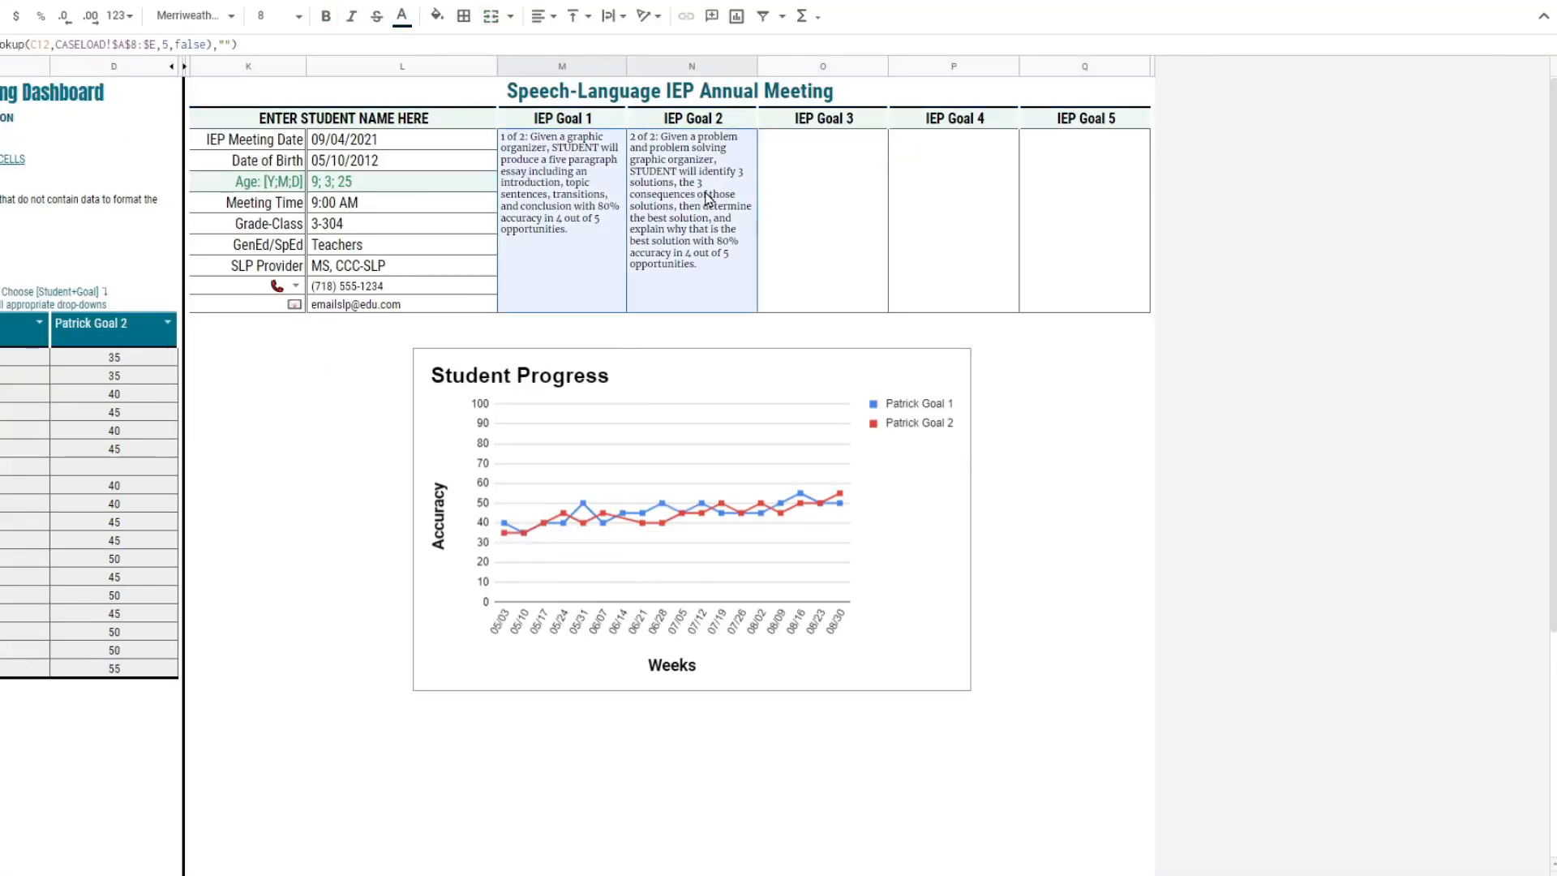
{"action": "left_click_drag", "start_coordinate": [783, 69], "coordinate": [1090, 95]}
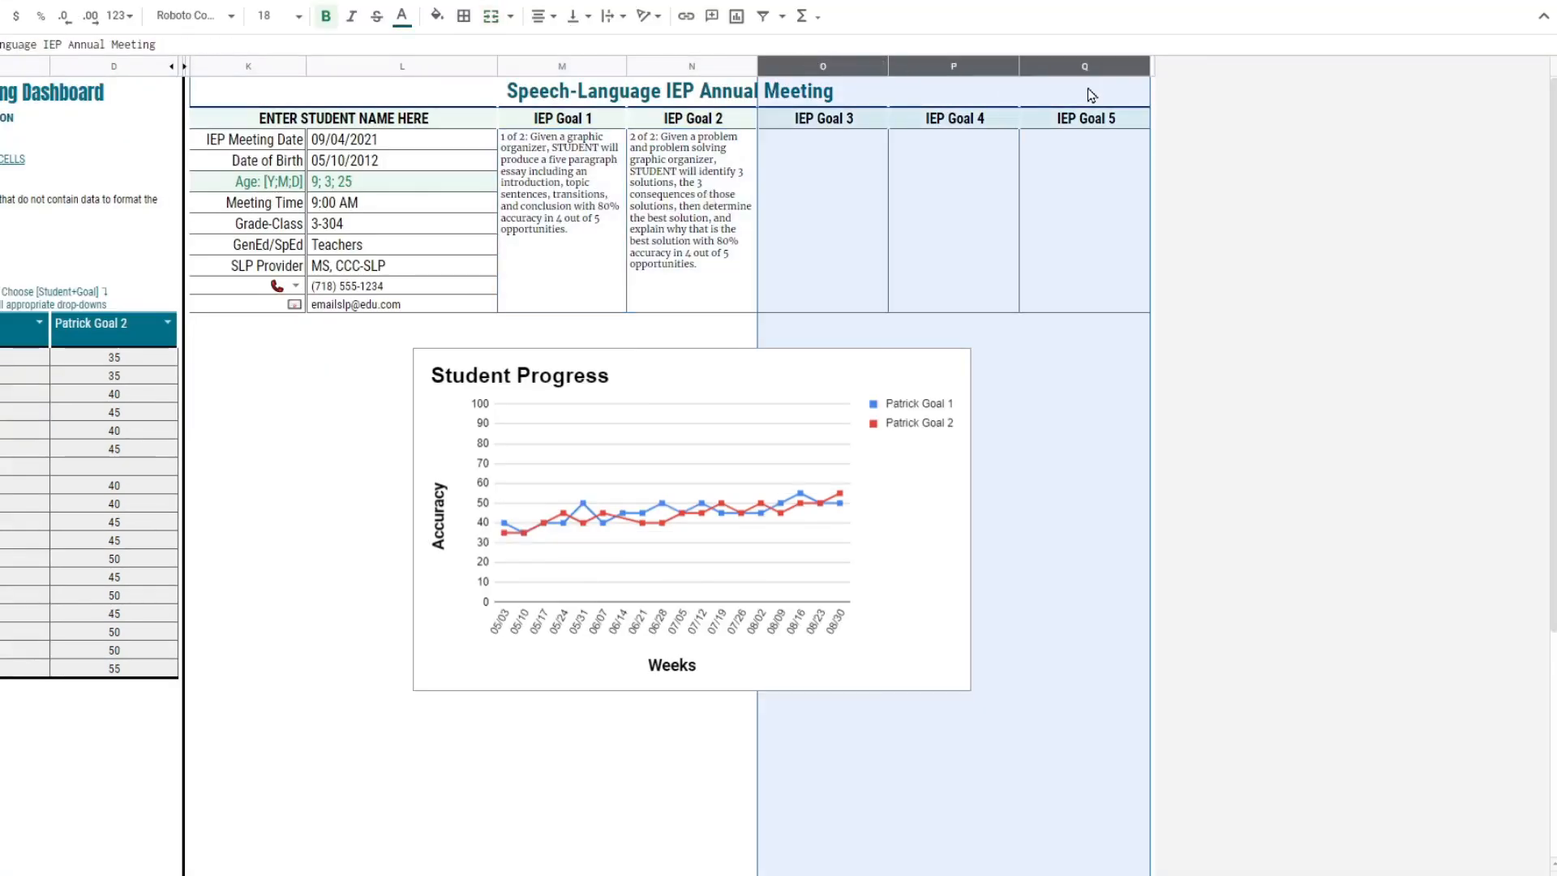
{"action": "right_click", "coordinate": [1087, 68]}
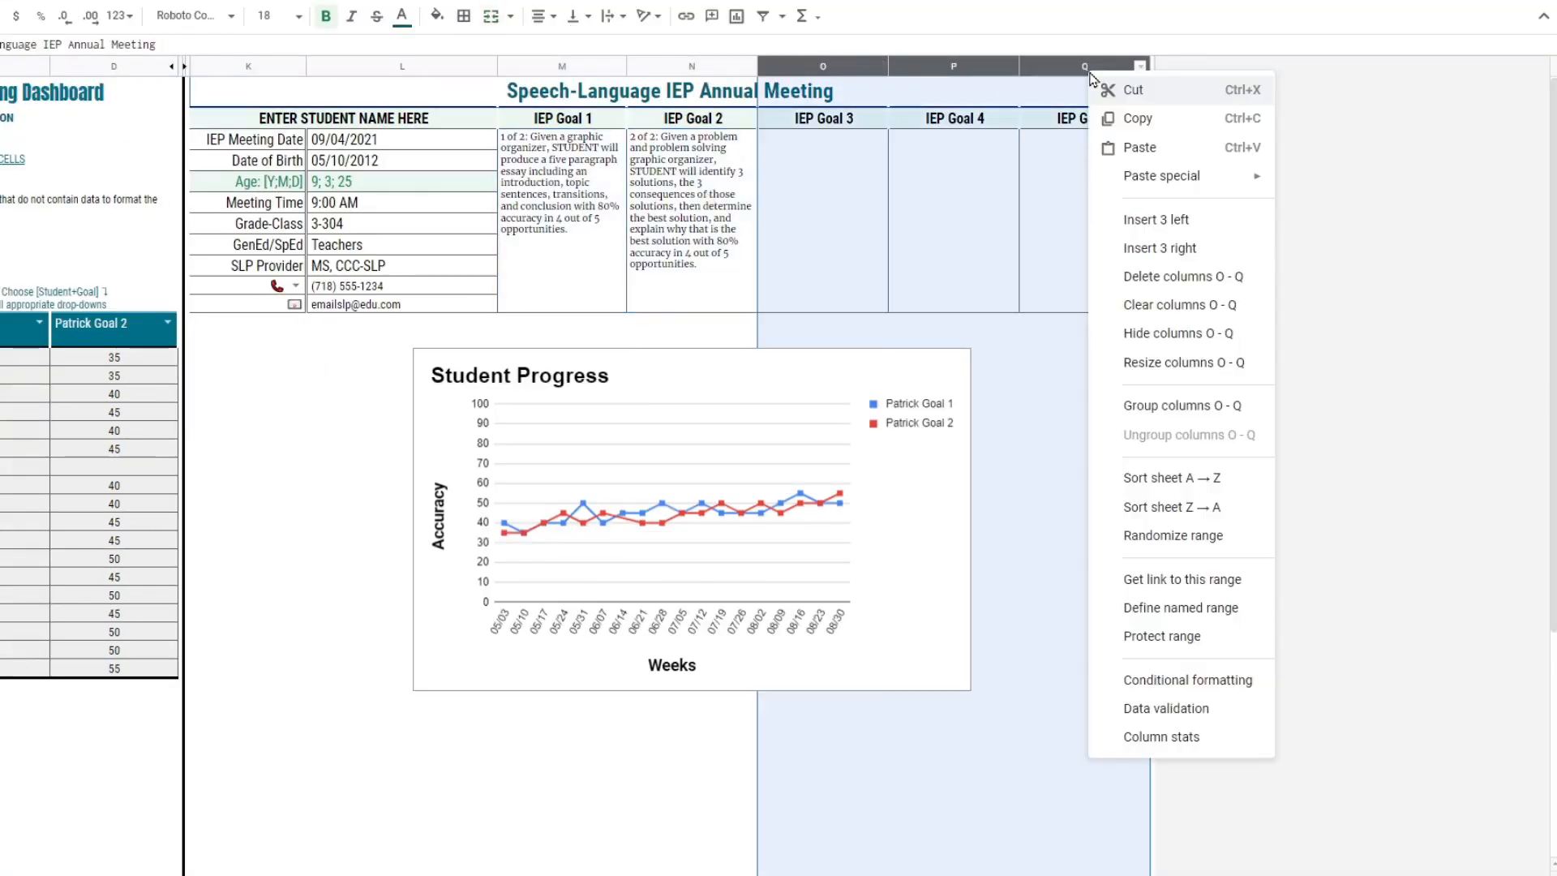
{"action": "left_click", "coordinate": [1164, 334]}
{"action": "left_click_drag", "start_coordinate": [1158, 602], "coordinate": [921, 598]}
{"action": "left_click_drag", "start_coordinate": [829, 297], "coordinate": [937, 280]}
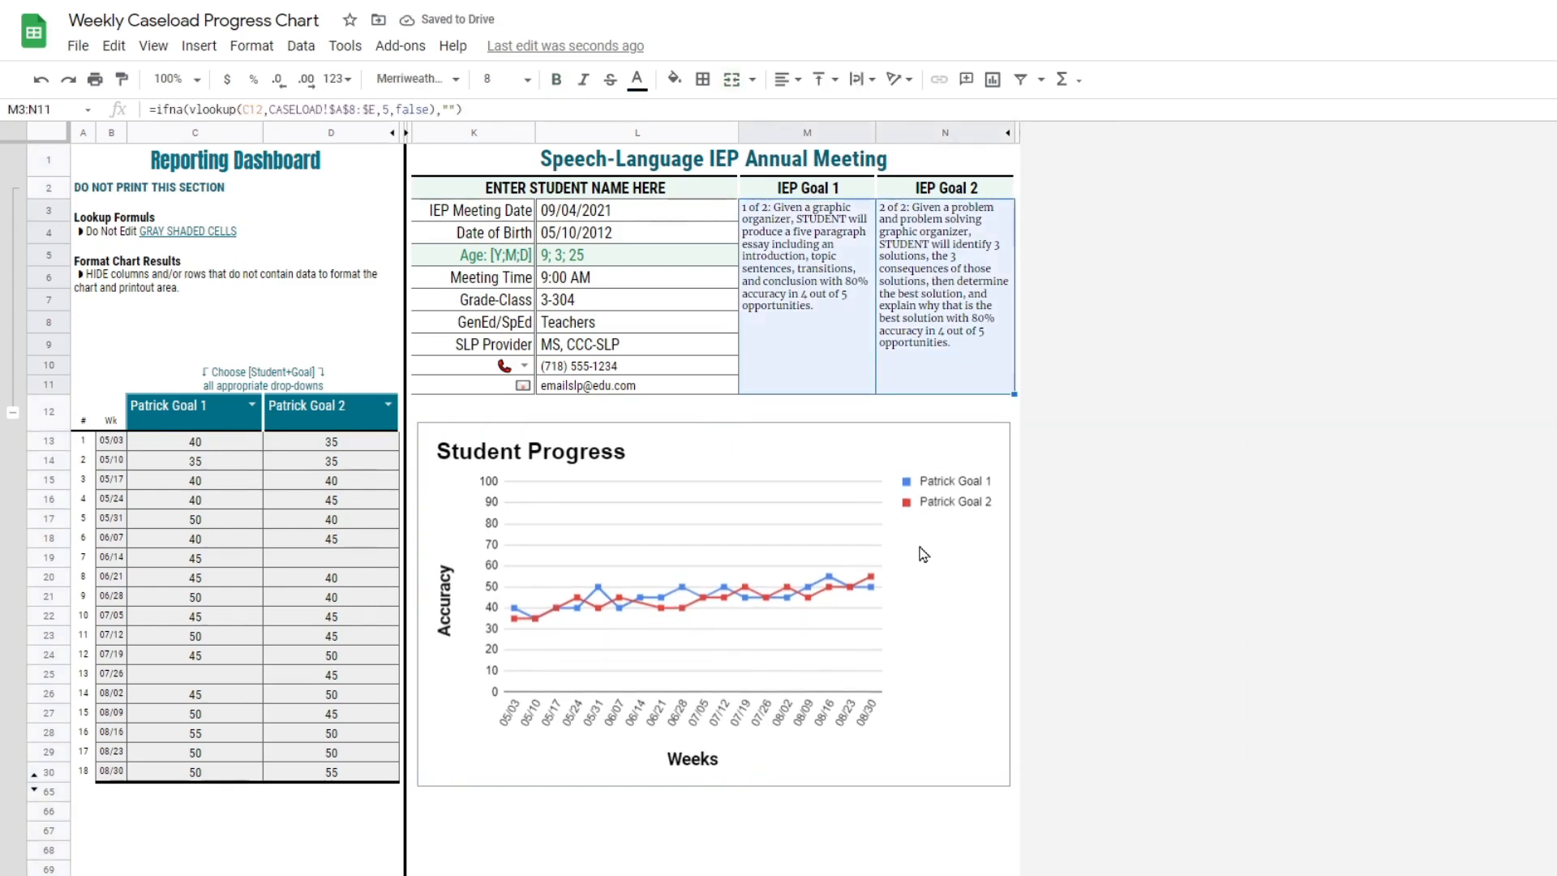
Select the IEP Annual Meeting section with its chart (K1:Q66) and set up printing of the selected cells in portrait orientation
{"action": "left_click_drag", "start_coordinate": [558, 161], "coordinate": [573, 828]}
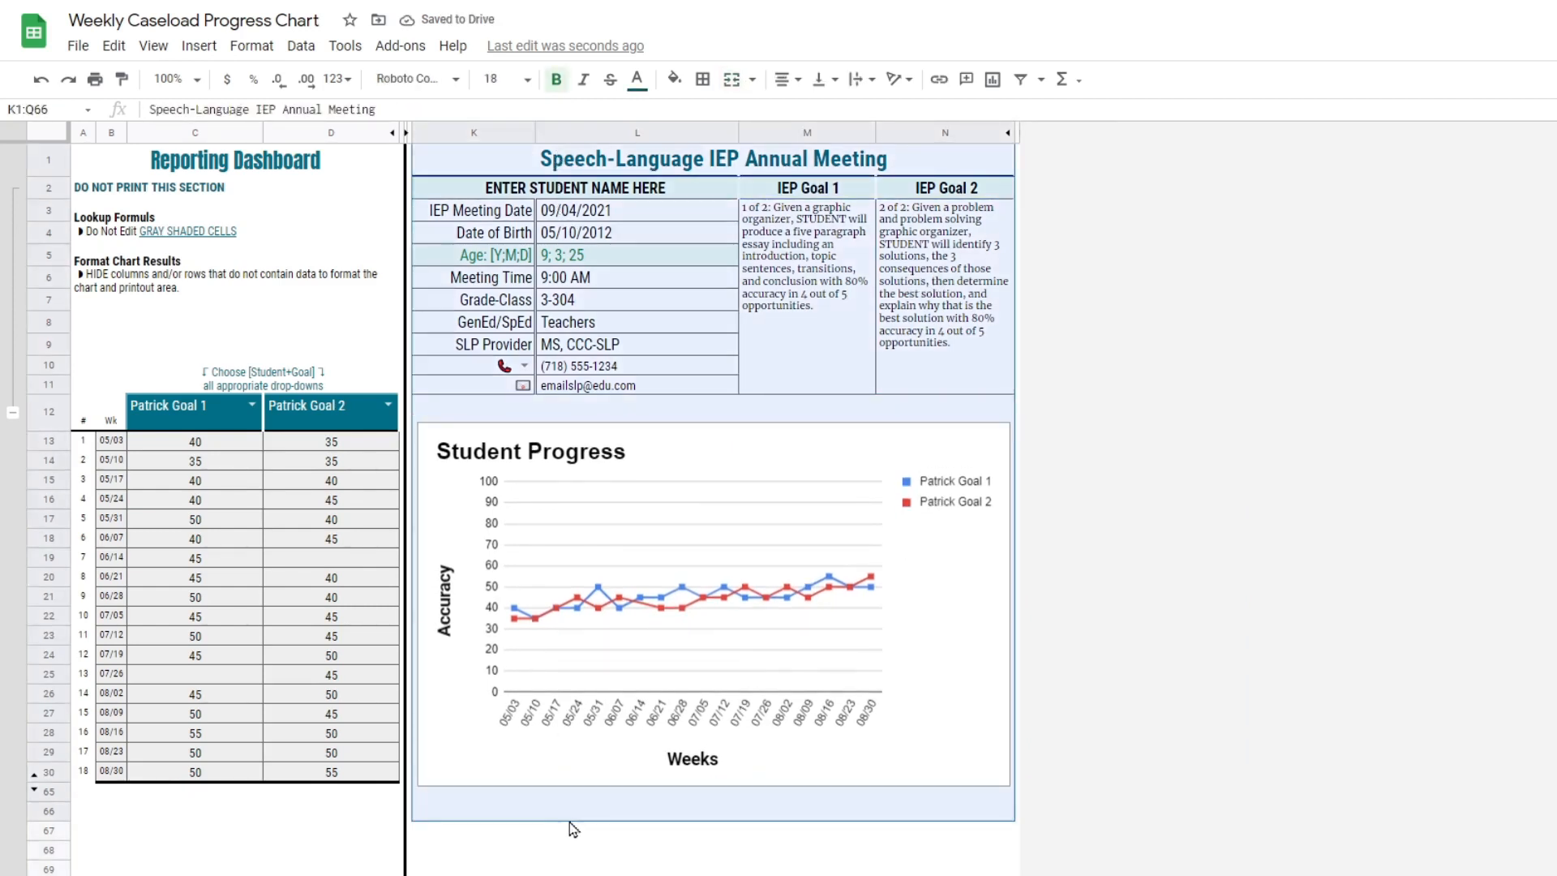
{"action": "left_click", "coordinate": [77, 46]}
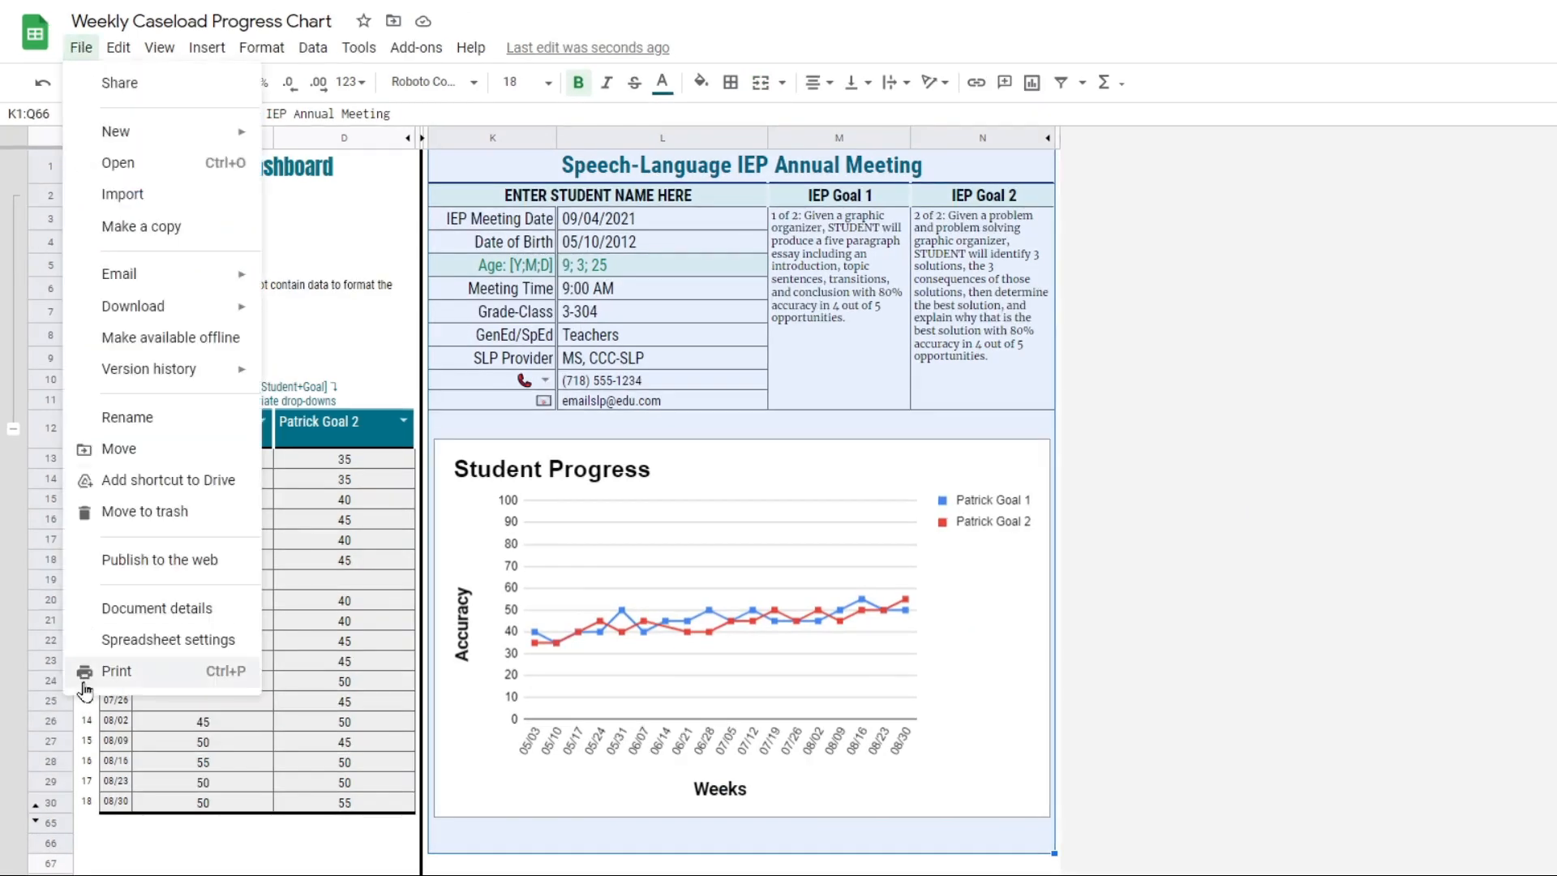
{"action": "left_click", "coordinate": [89, 686]}
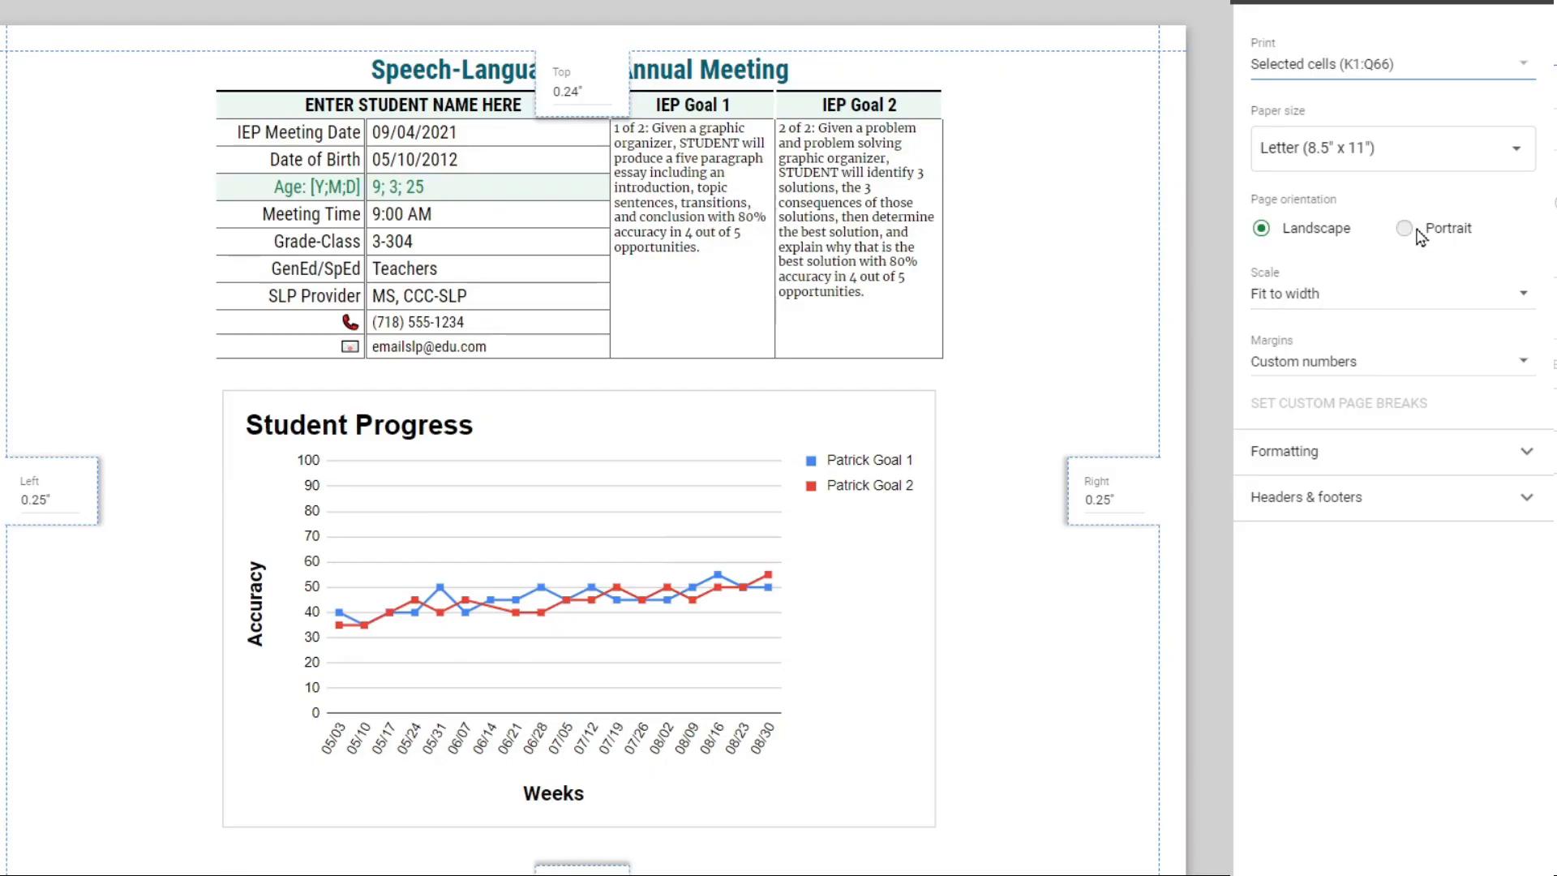
{"action": "left_click", "coordinate": [1407, 231]}
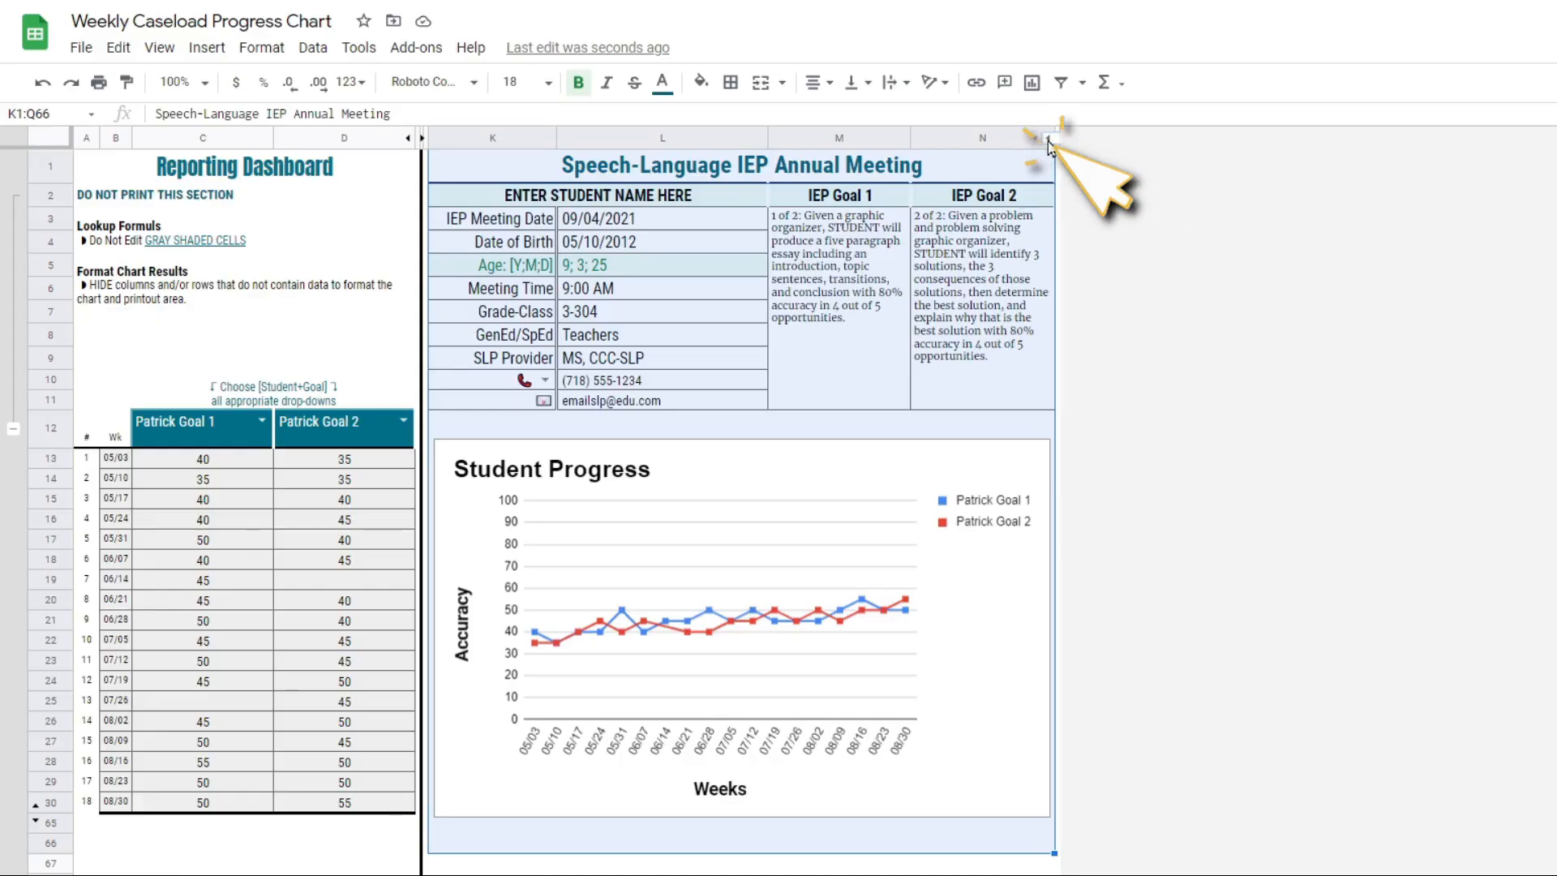
Unhide columns O to Q, rows 31 to 64 and columns E to G, and clear the goal headers in row 12
{"action": "left_click", "coordinate": [1047, 141]}
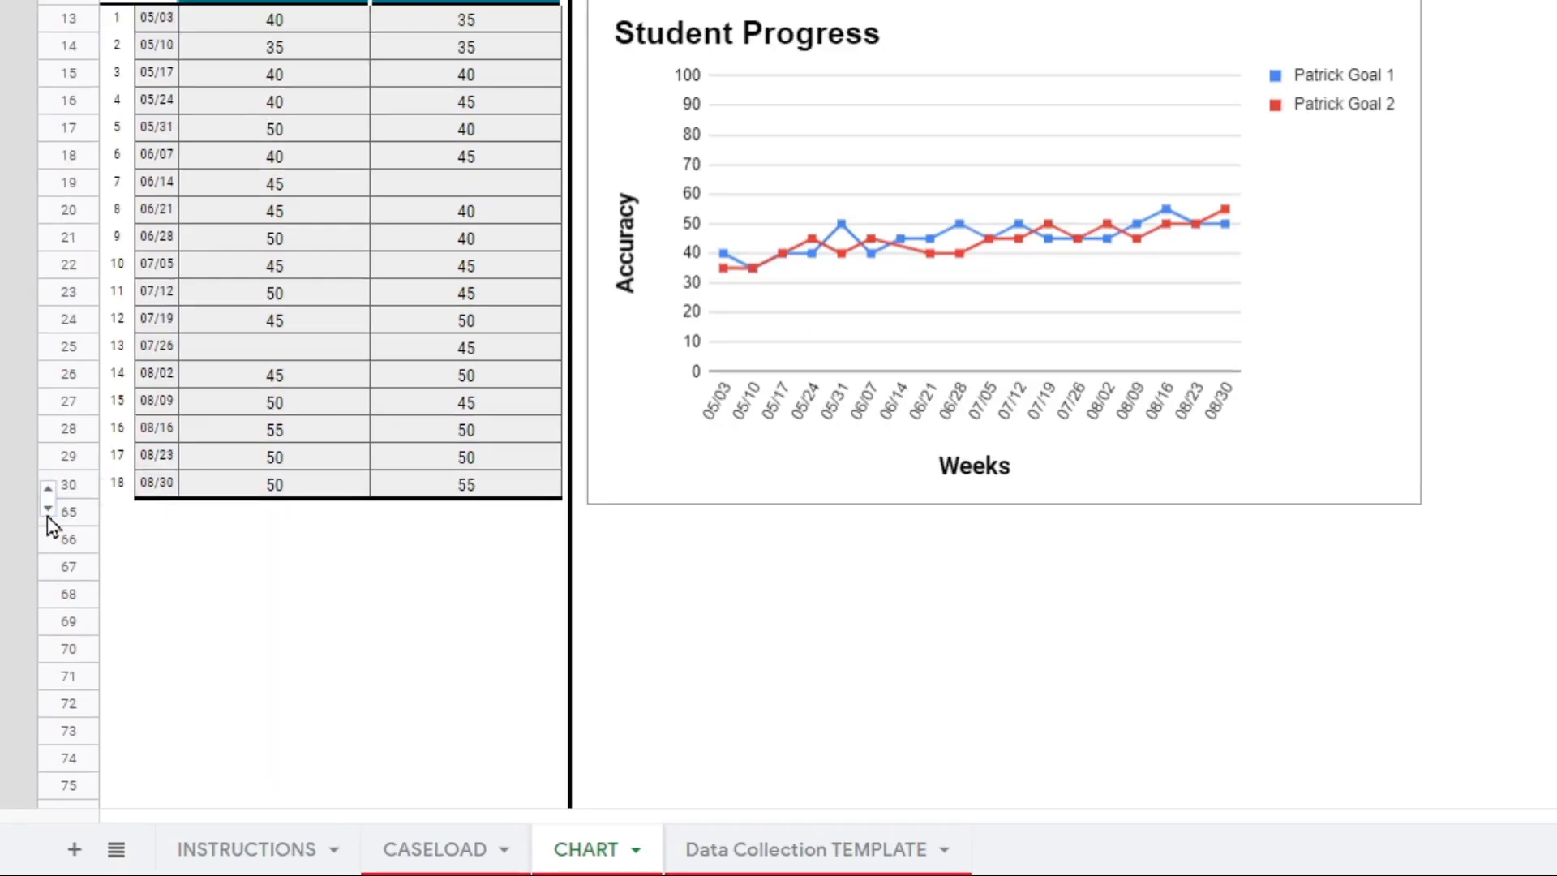
{"action": "left_click", "coordinate": [47, 515]}
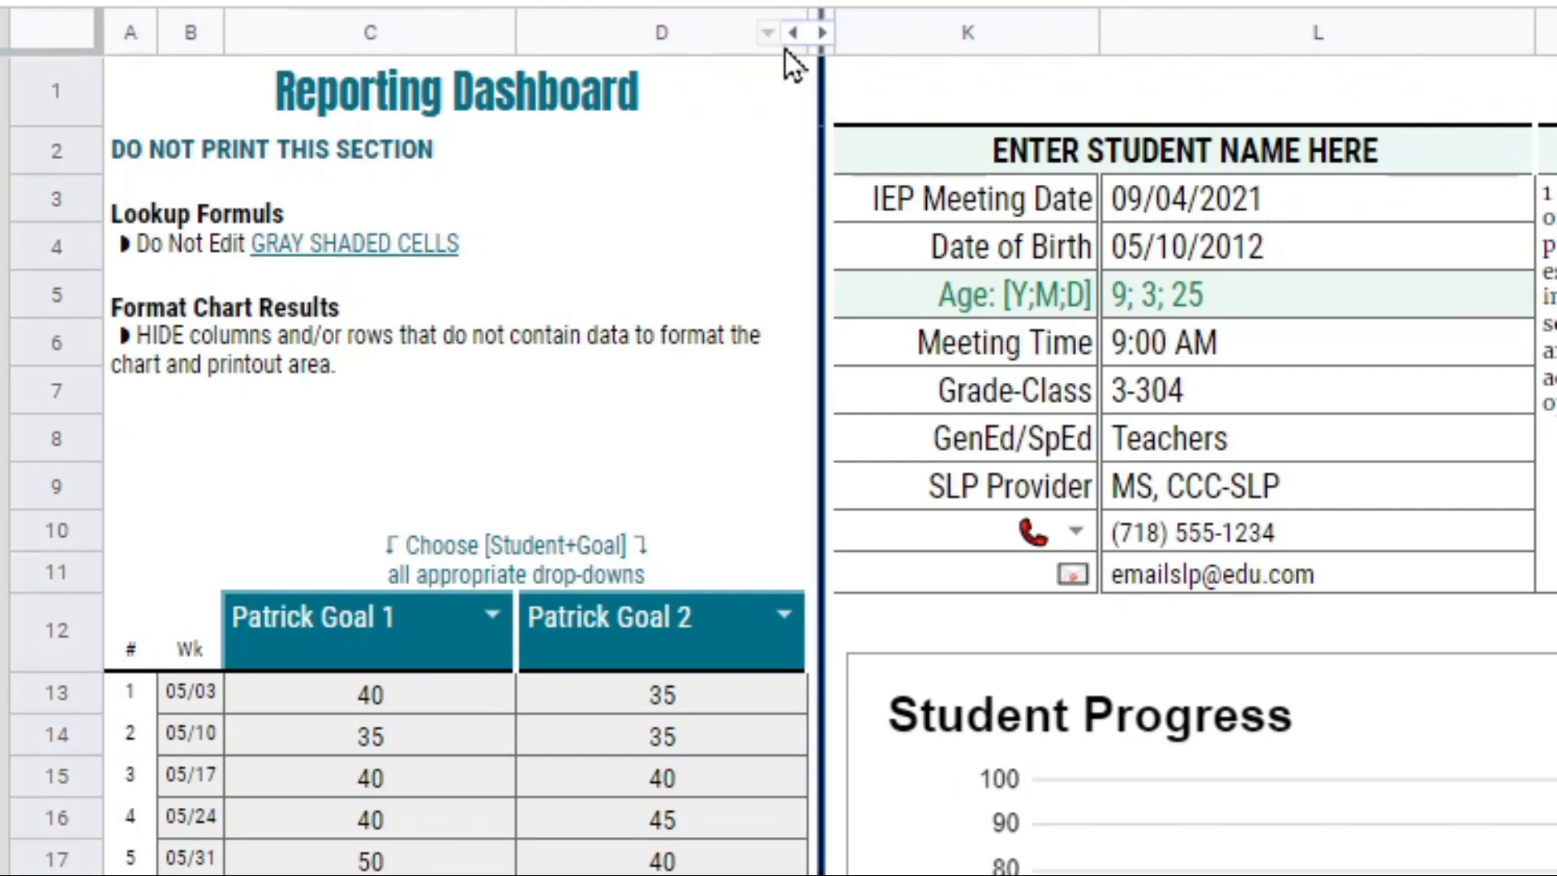
{"action": "left_click", "coordinate": [794, 47]}
{"action": "left_click_drag", "start_coordinate": [435, 635], "coordinate": [1384, 636]}
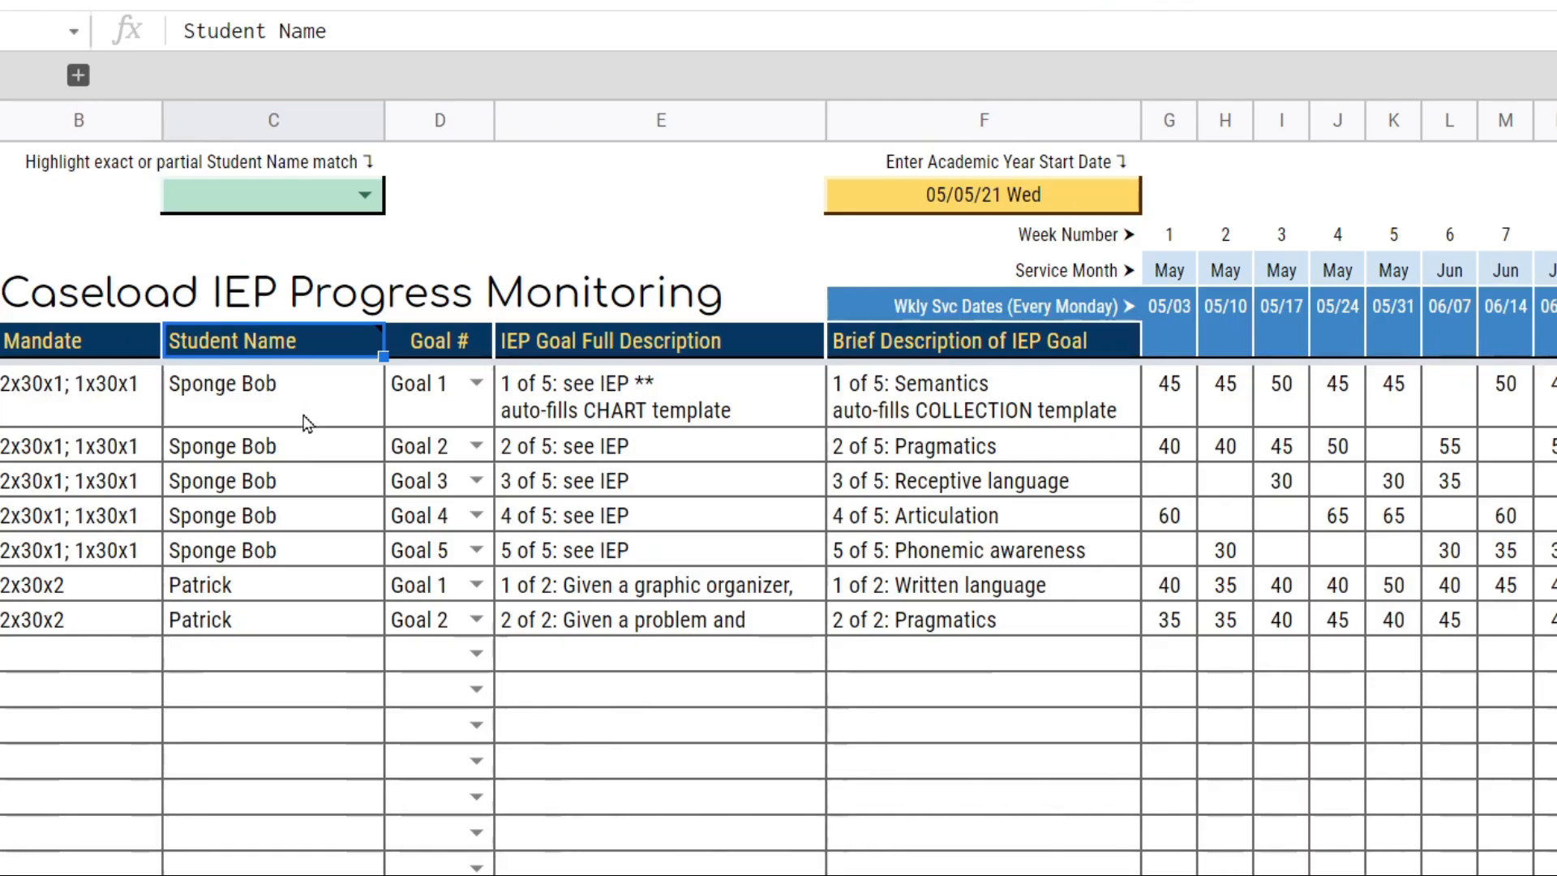
Highlight all Sponge Bob rows in the CASELOAD sheet using the student name match cell
{"action": "left_click_drag", "start_coordinate": [306, 418], "coordinate": [299, 558]}
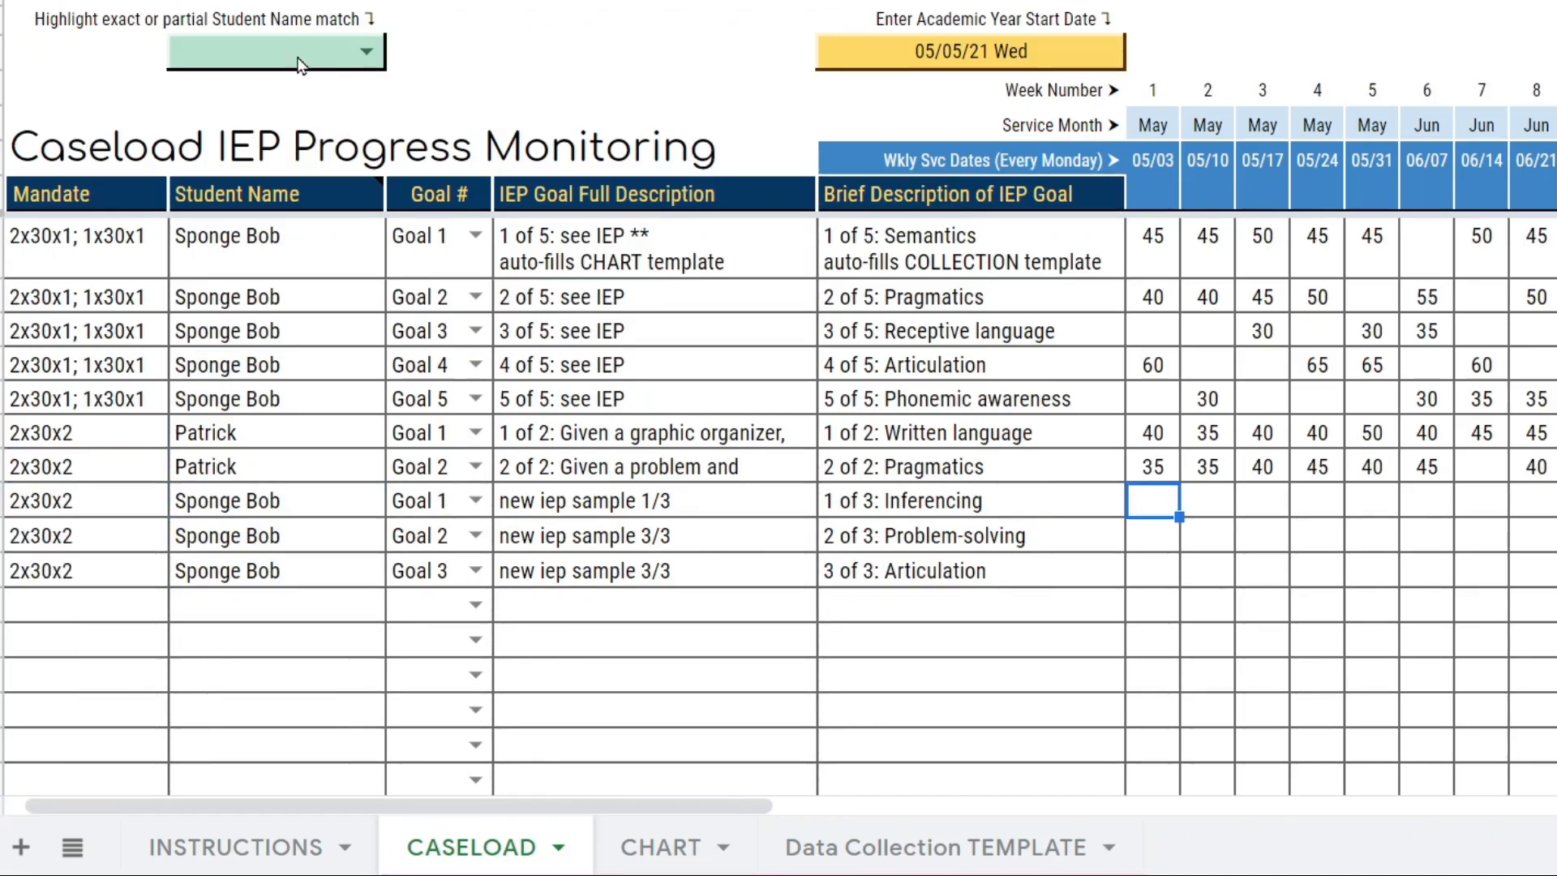
{"action": "left_click", "coordinate": [375, 54]}
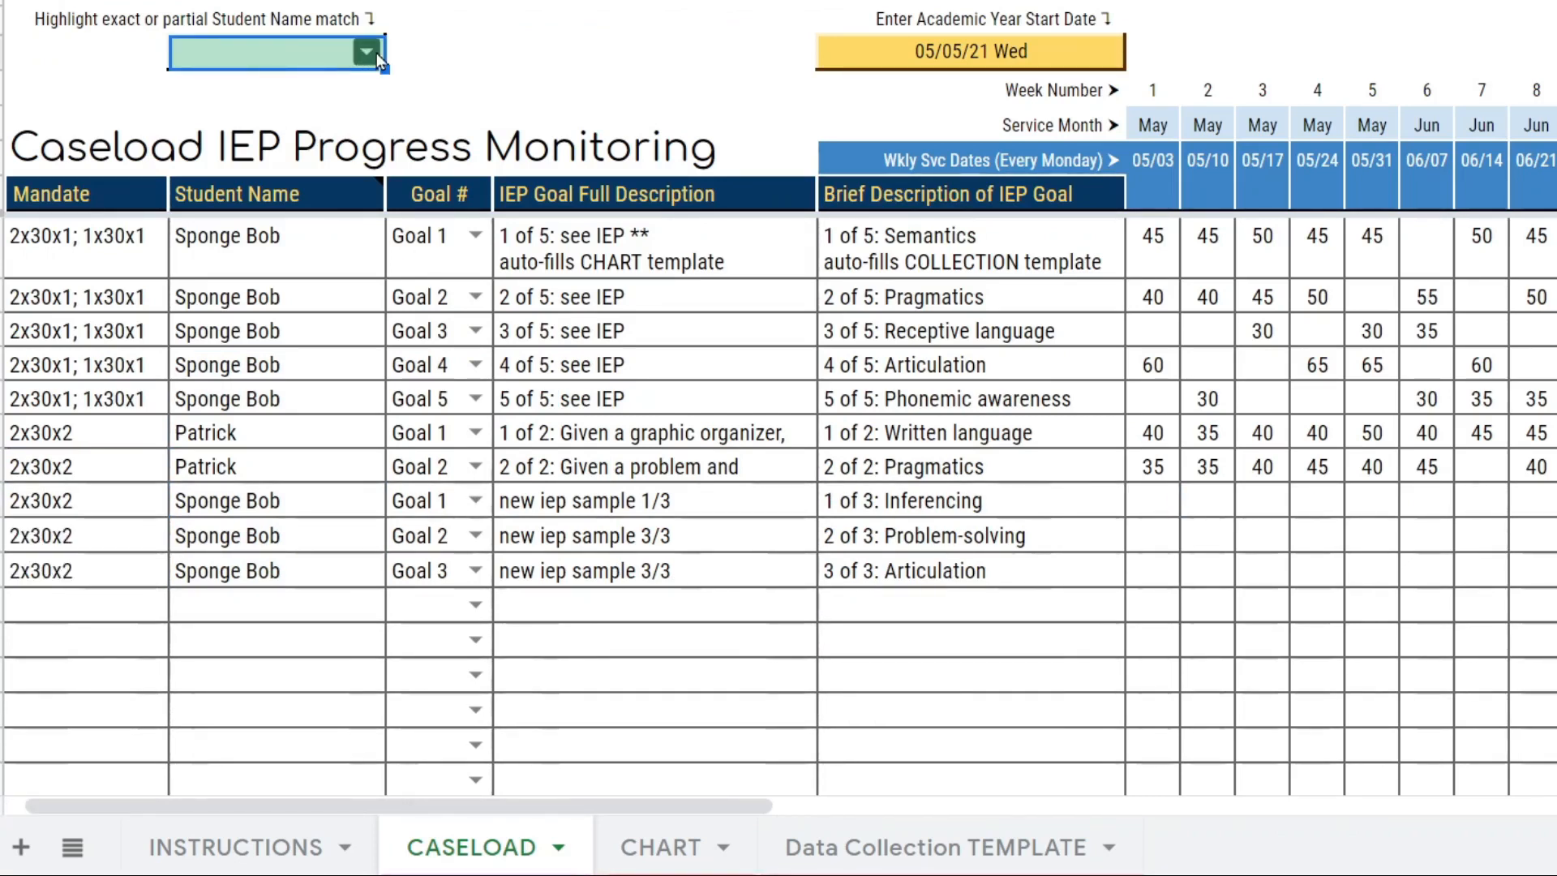
{"action": "left_click", "coordinate": [376, 52]}
{"action": "left_click", "coordinate": [323, 96]}
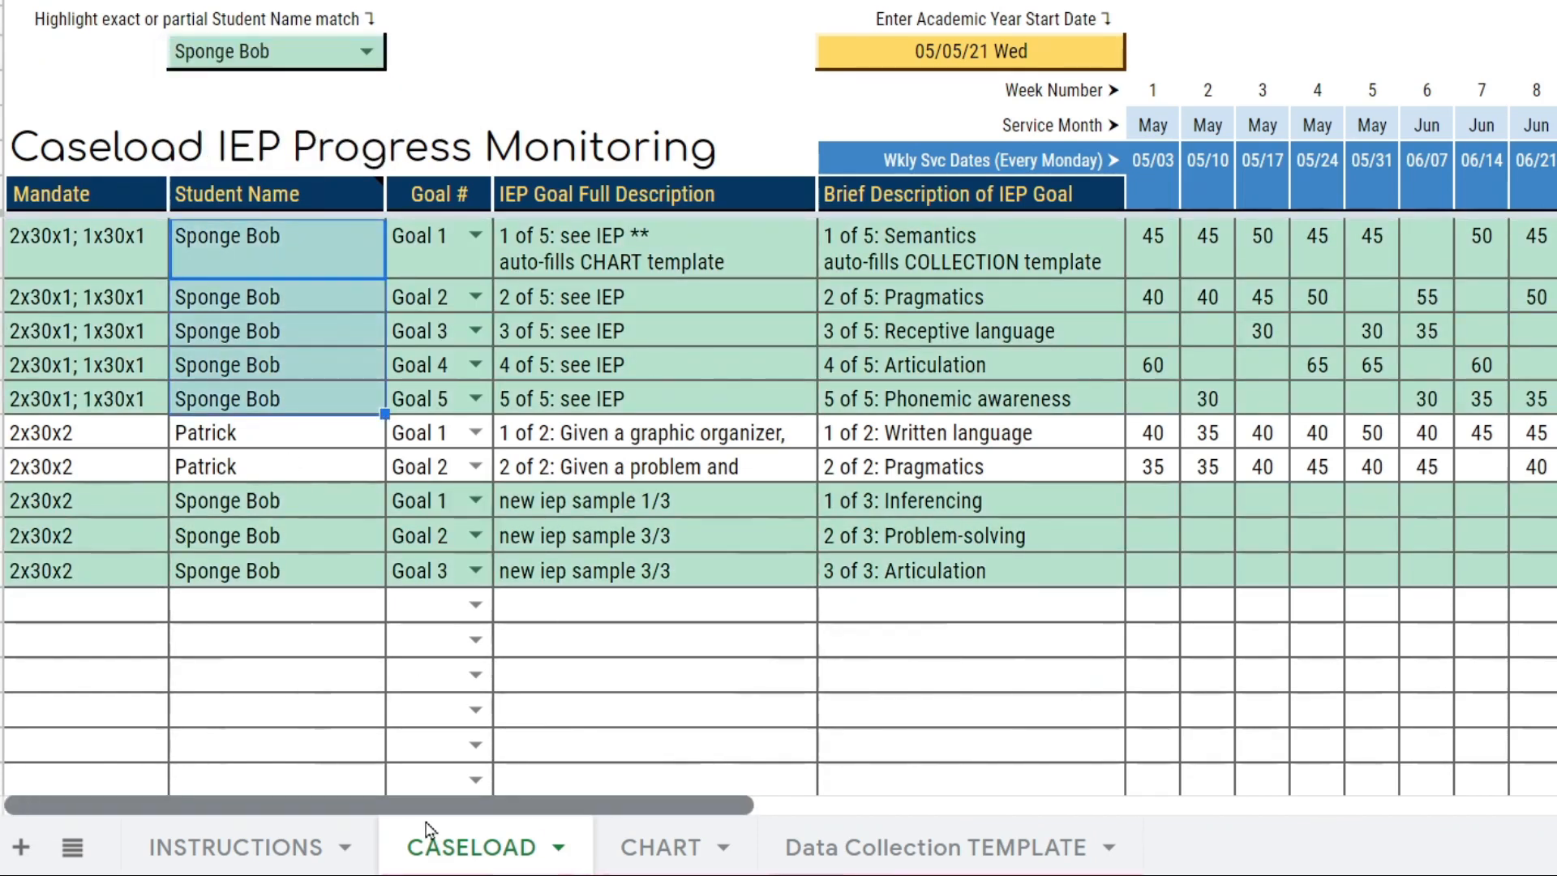
Check which student goals are offered for header C12 on the CHART sheet
{"action": "left_click", "coordinate": [327, 370]}
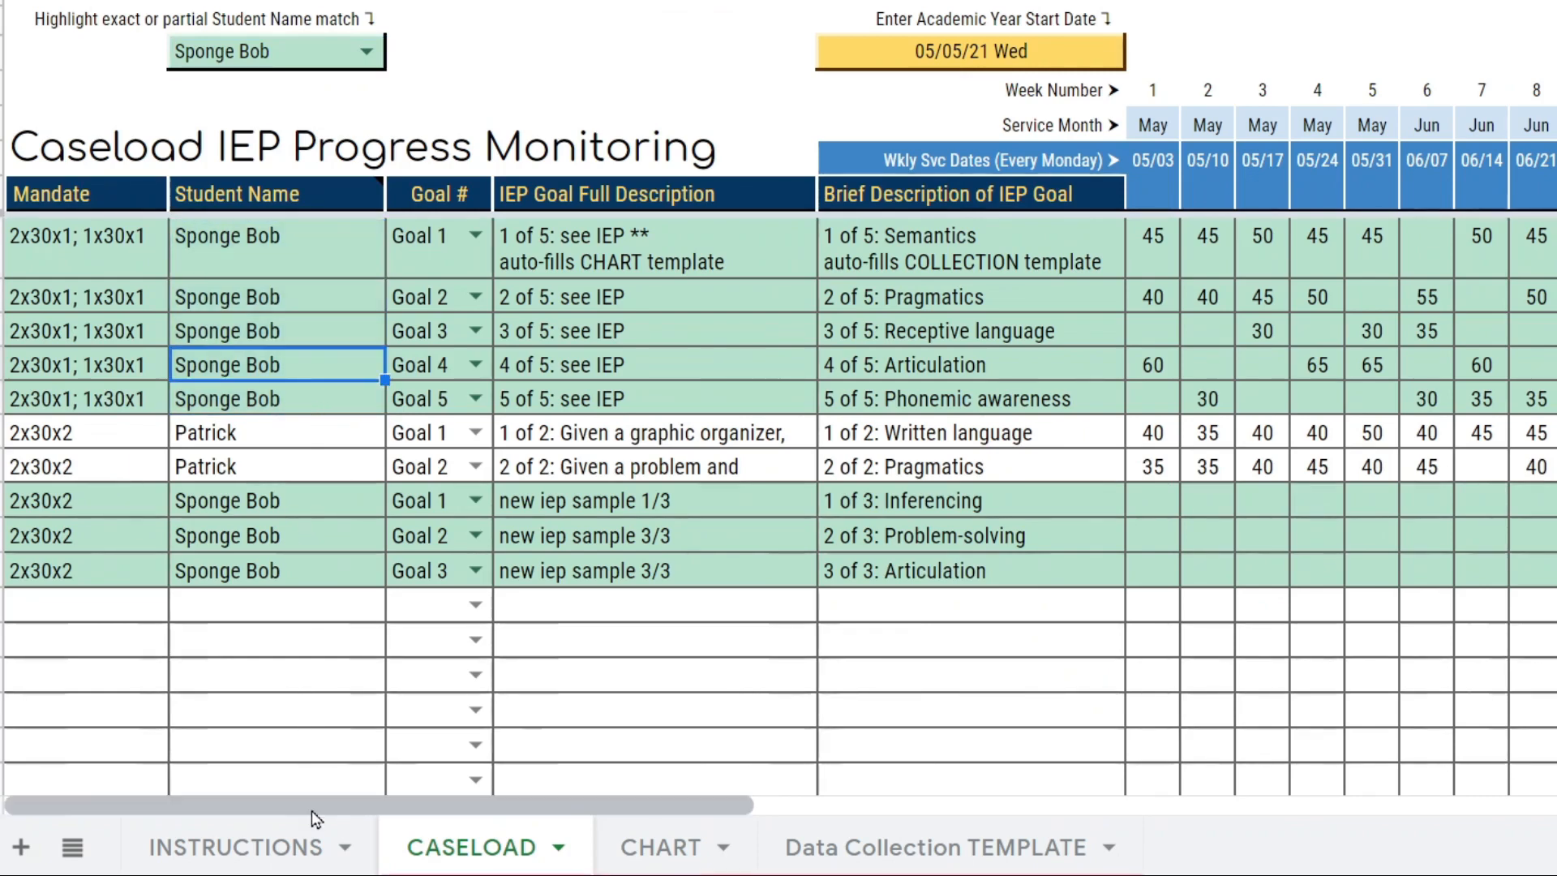
{"action": "left_click_drag", "start_coordinate": [311, 810], "coordinate": [382, 809]}
{"action": "left_click", "coordinate": [657, 846]}
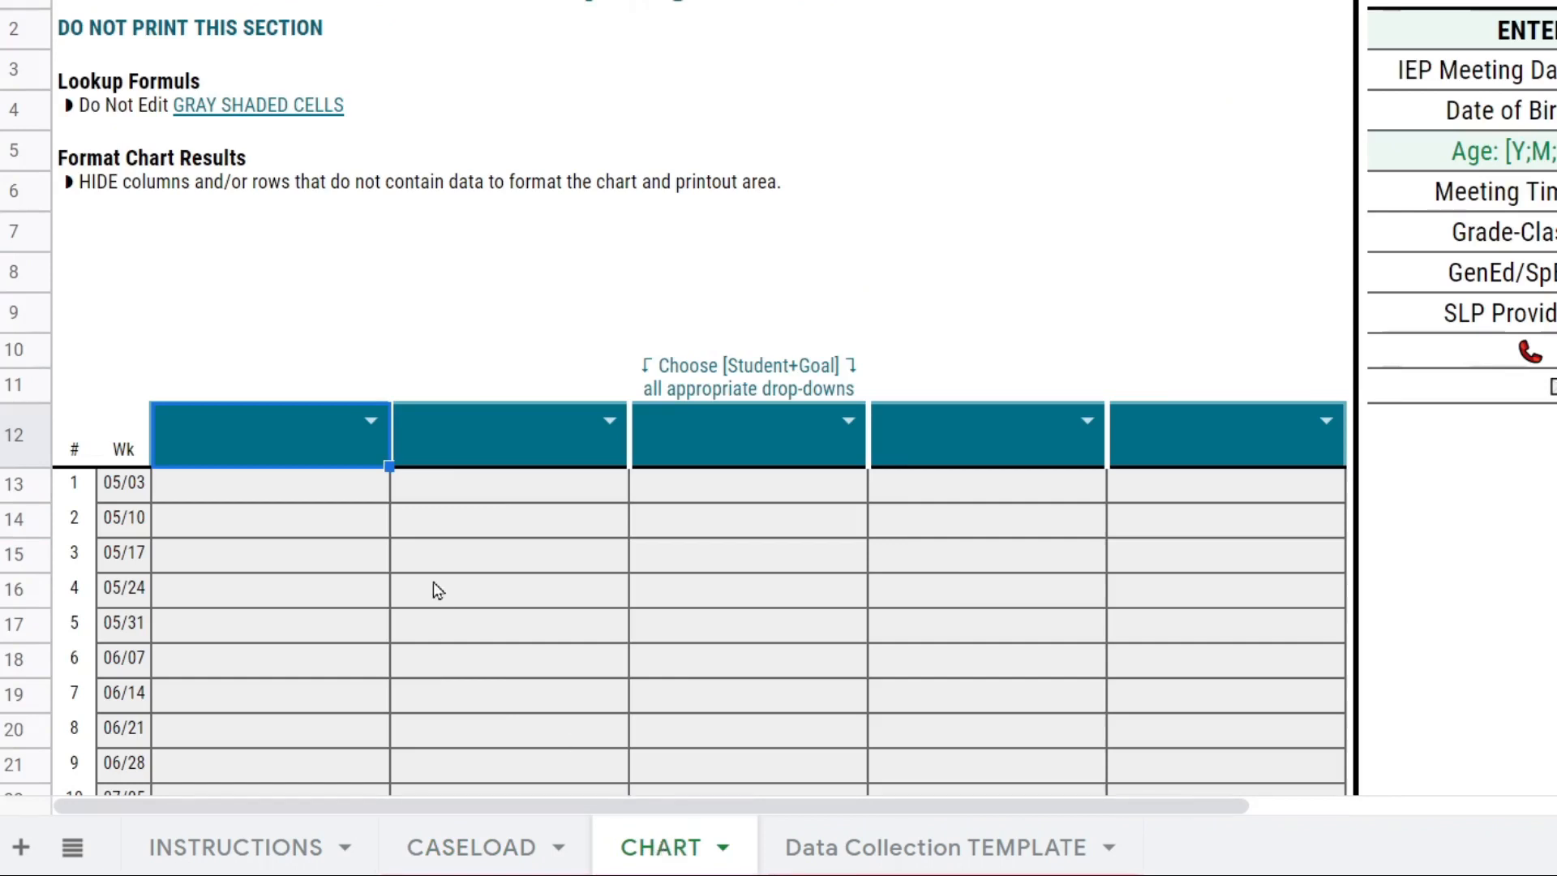
{"action": "left_click", "coordinate": [369, 421]}
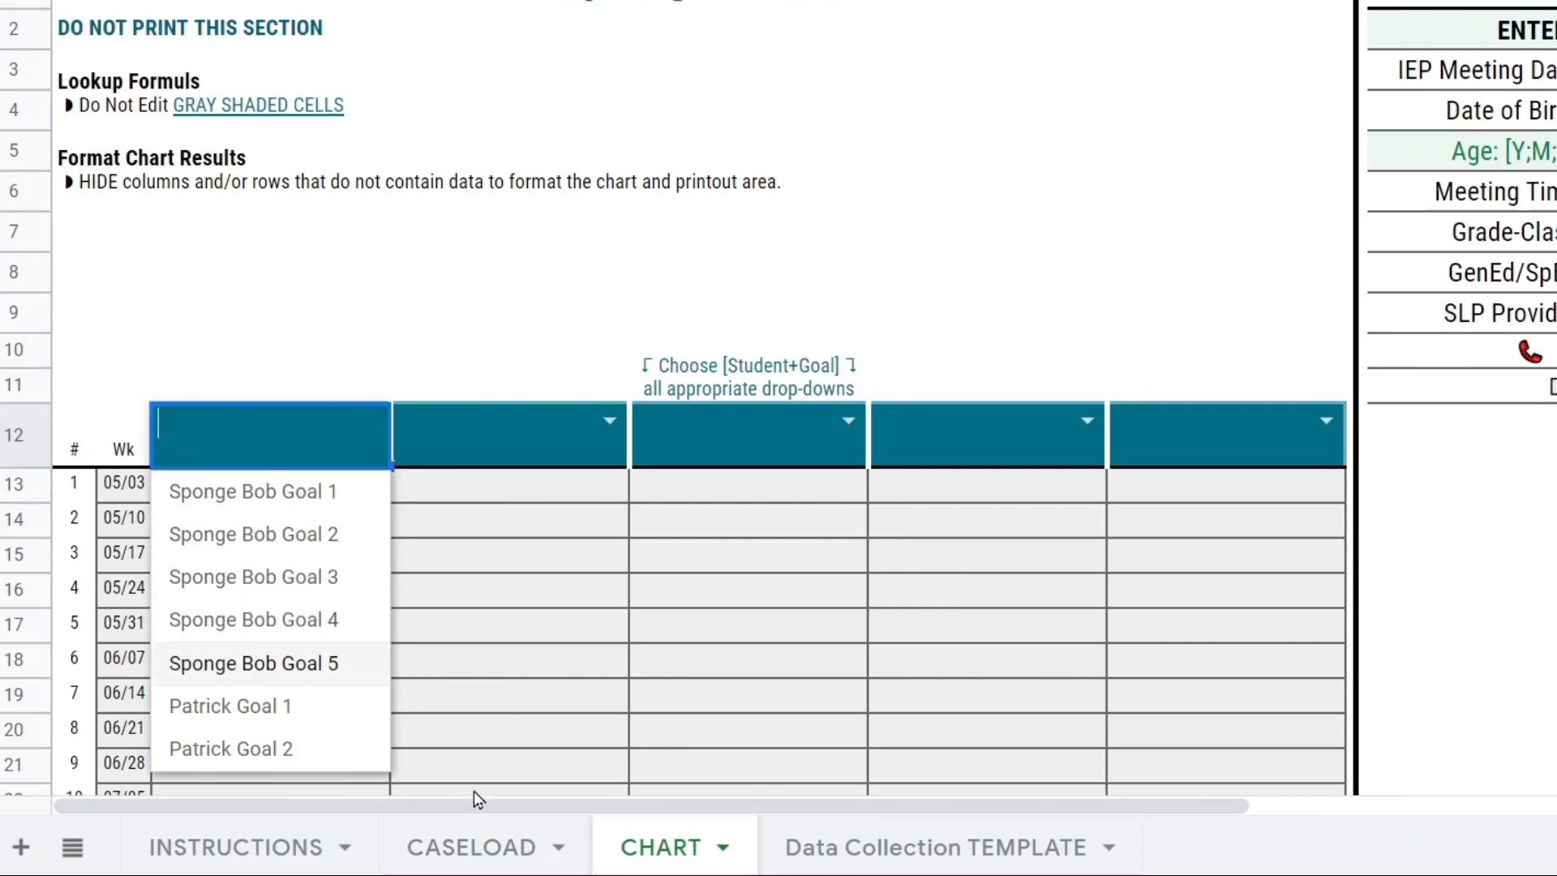
In CASELOAD, change the student name in the first five Sponge Bob rows to "Sponge Bob [expired]"
{"action": "left_click", "coordinate": [478, 847]}
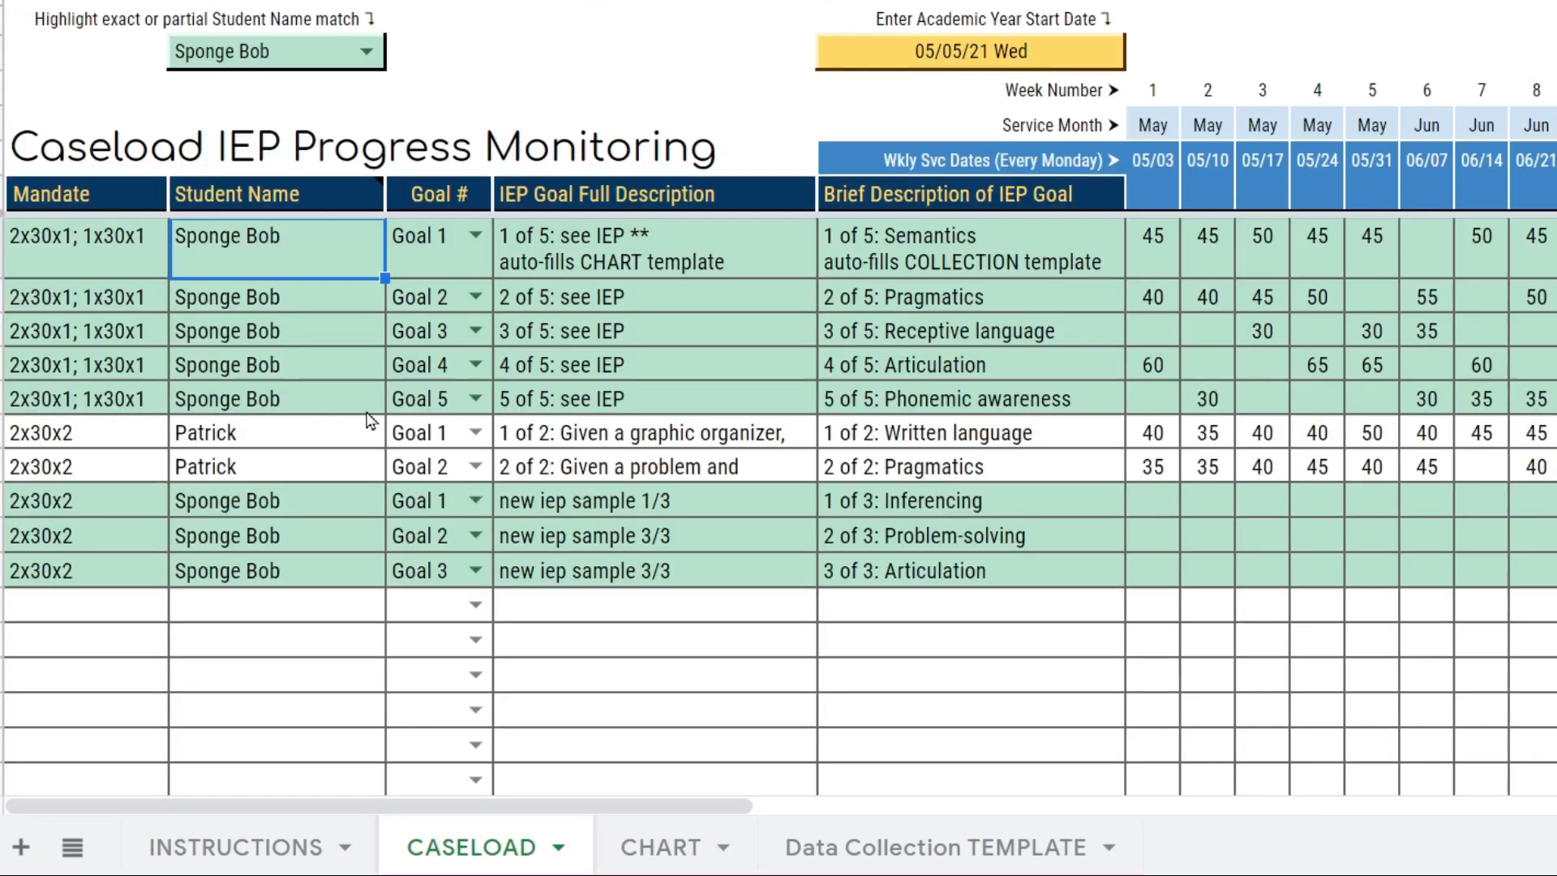
{"action": "double_click", "coordinate": [307, 249]}
{"action": "type", "text": "[e"}
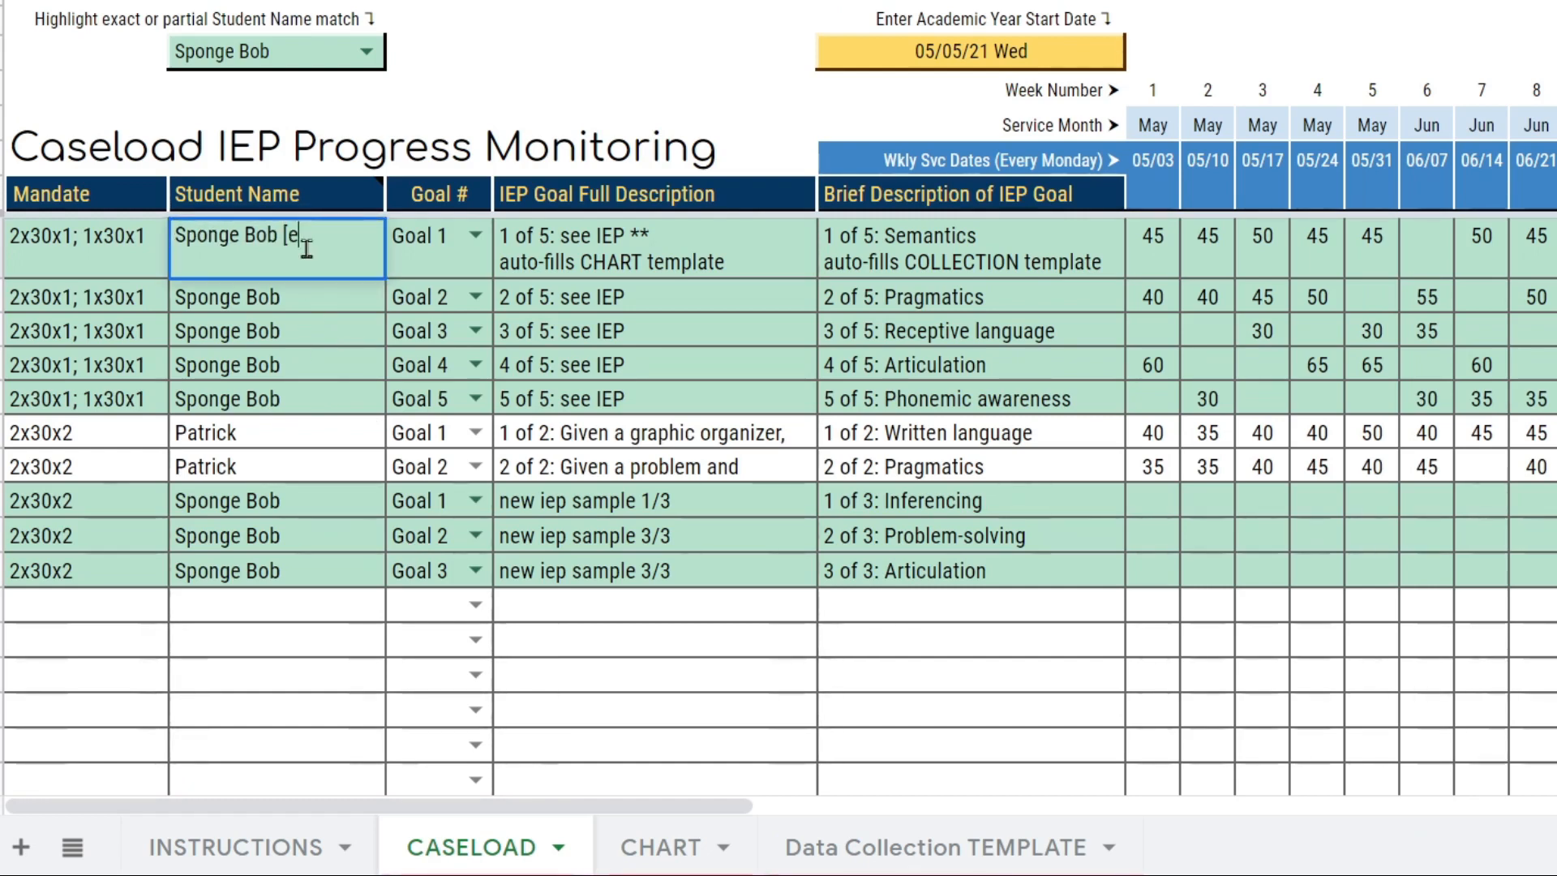
{"action": "type", "text": "xpired]"}
{"action": "key", "text": "Return"}
{"action": "key", "text": "shift+Down"}
{"action": "key", "text": "shift+Down"}
{"action": "key", "text": "shift+Down"}
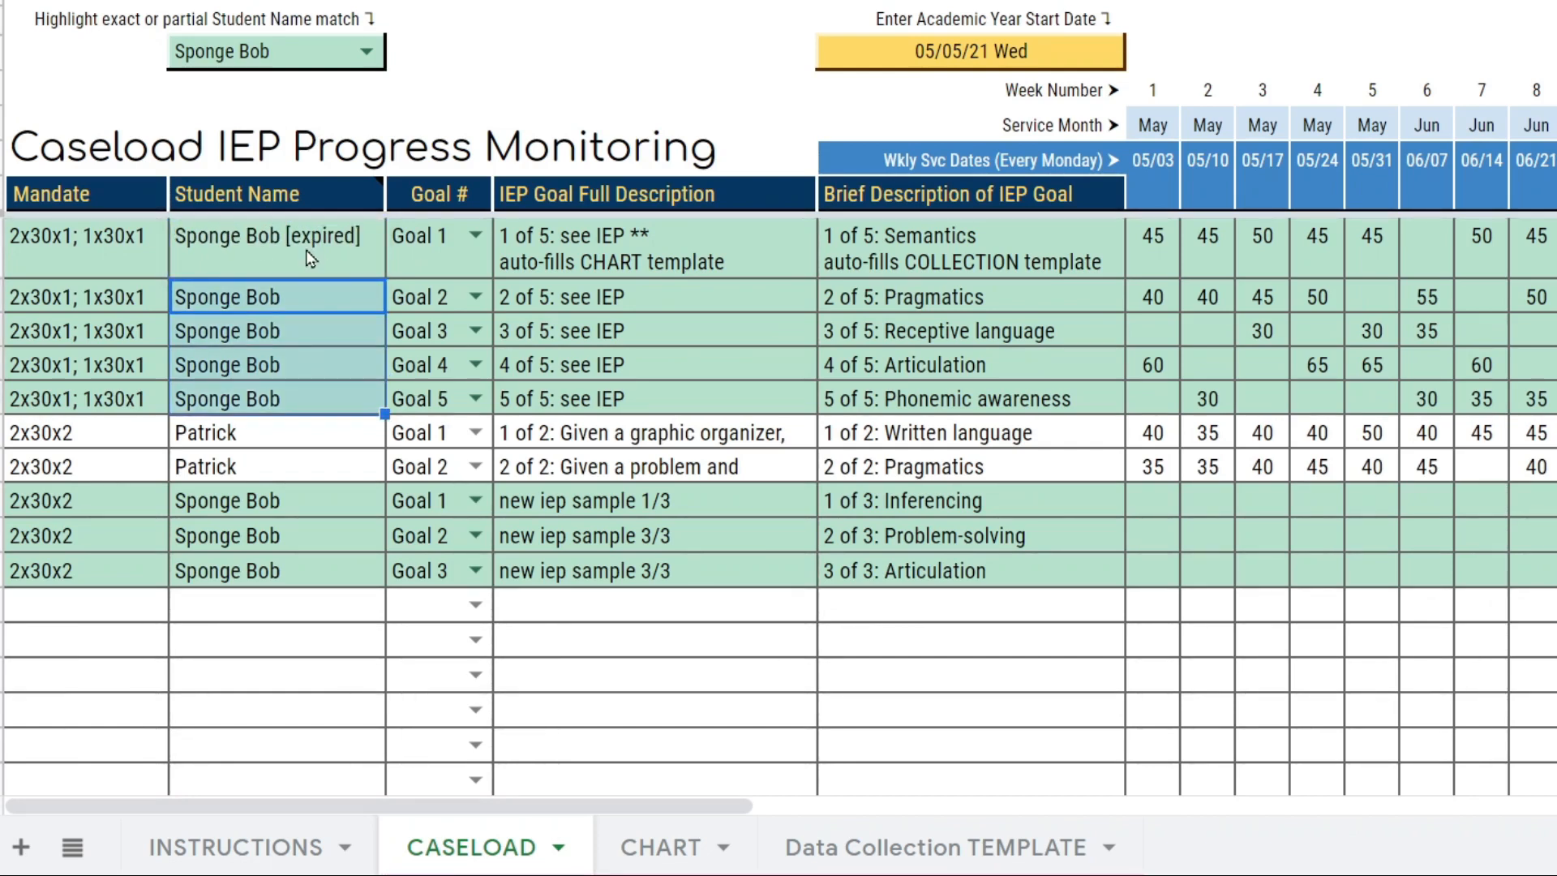
{"action": "key", "text": "ctrl+v"}
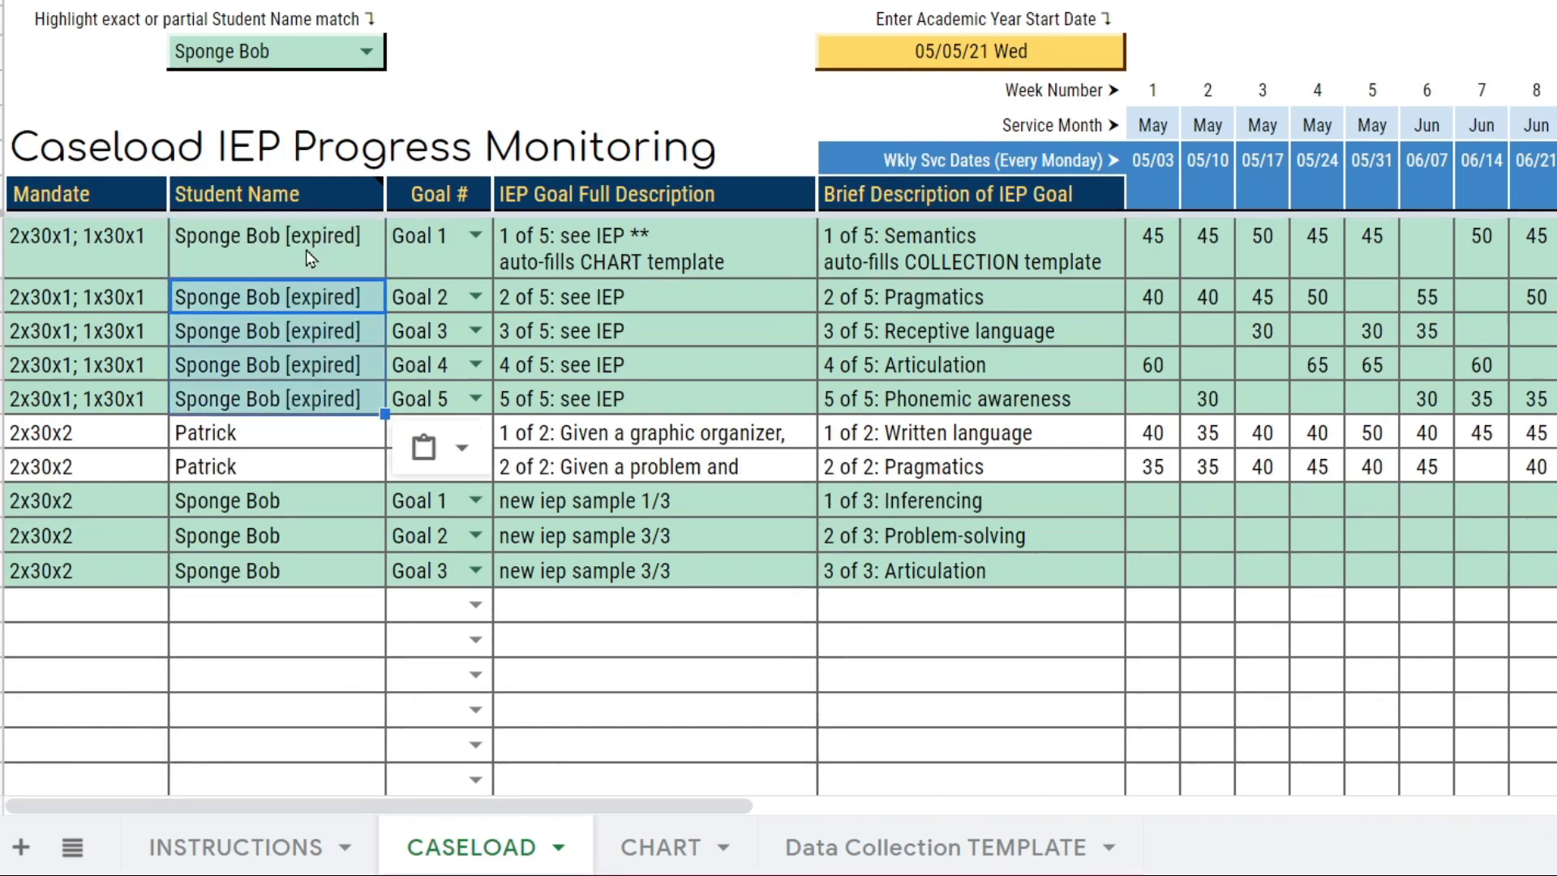
{"action": "left_click", "coordinate": [265, 553]}
Compare the expired and new Sponge Bob goals offered for header C12 on the CHART sheet, and return to CASELOAD
{"action": "left_click", "coordinate": [645, 846]}
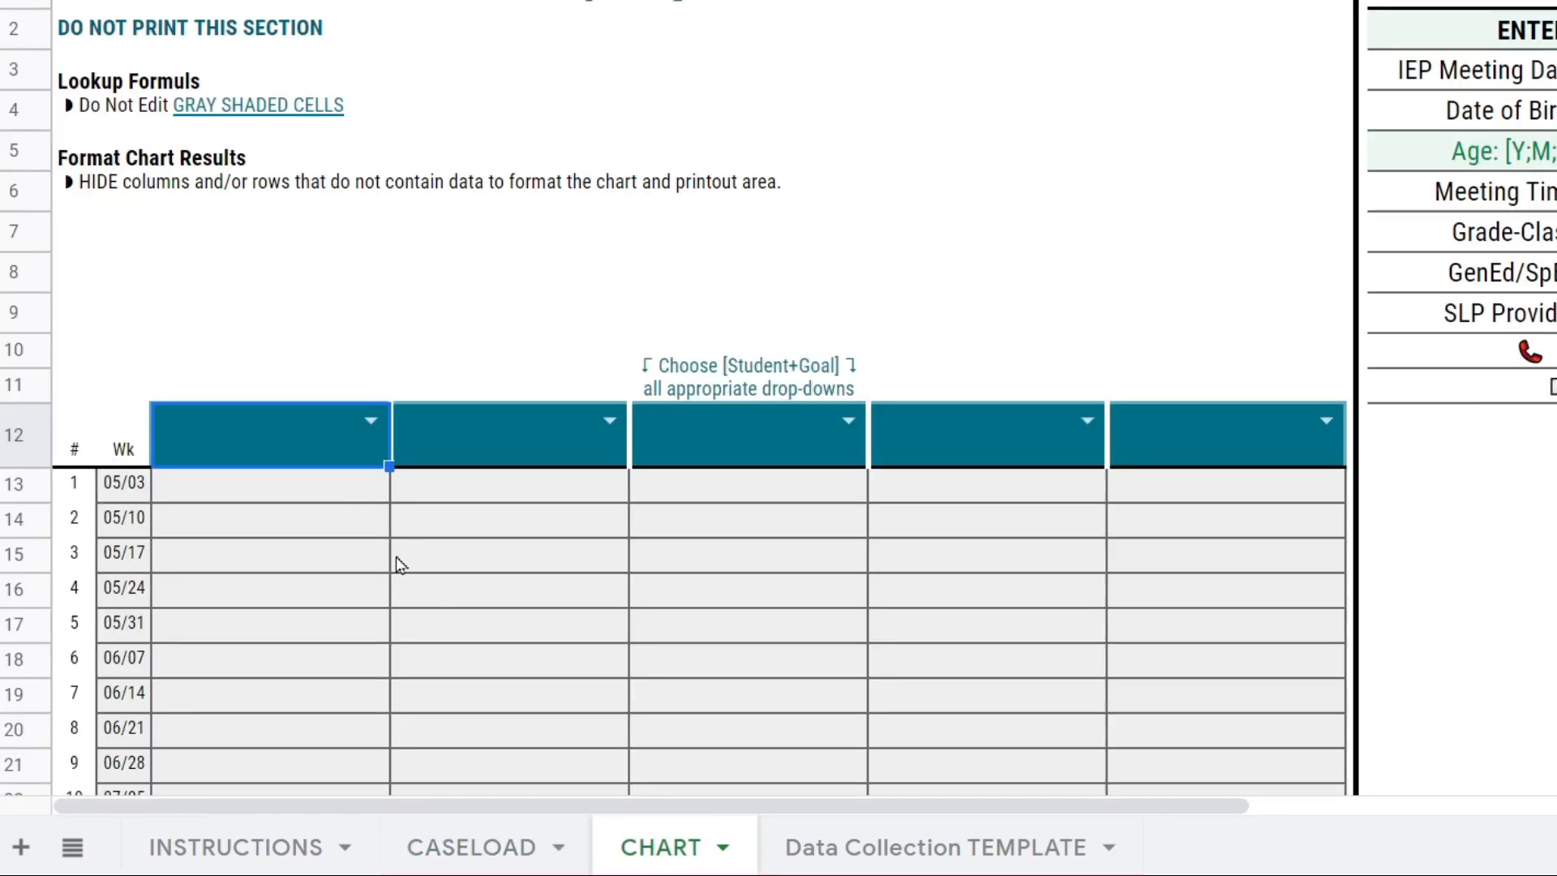
{"action": "left_click", "coordinate": [371, 421]}
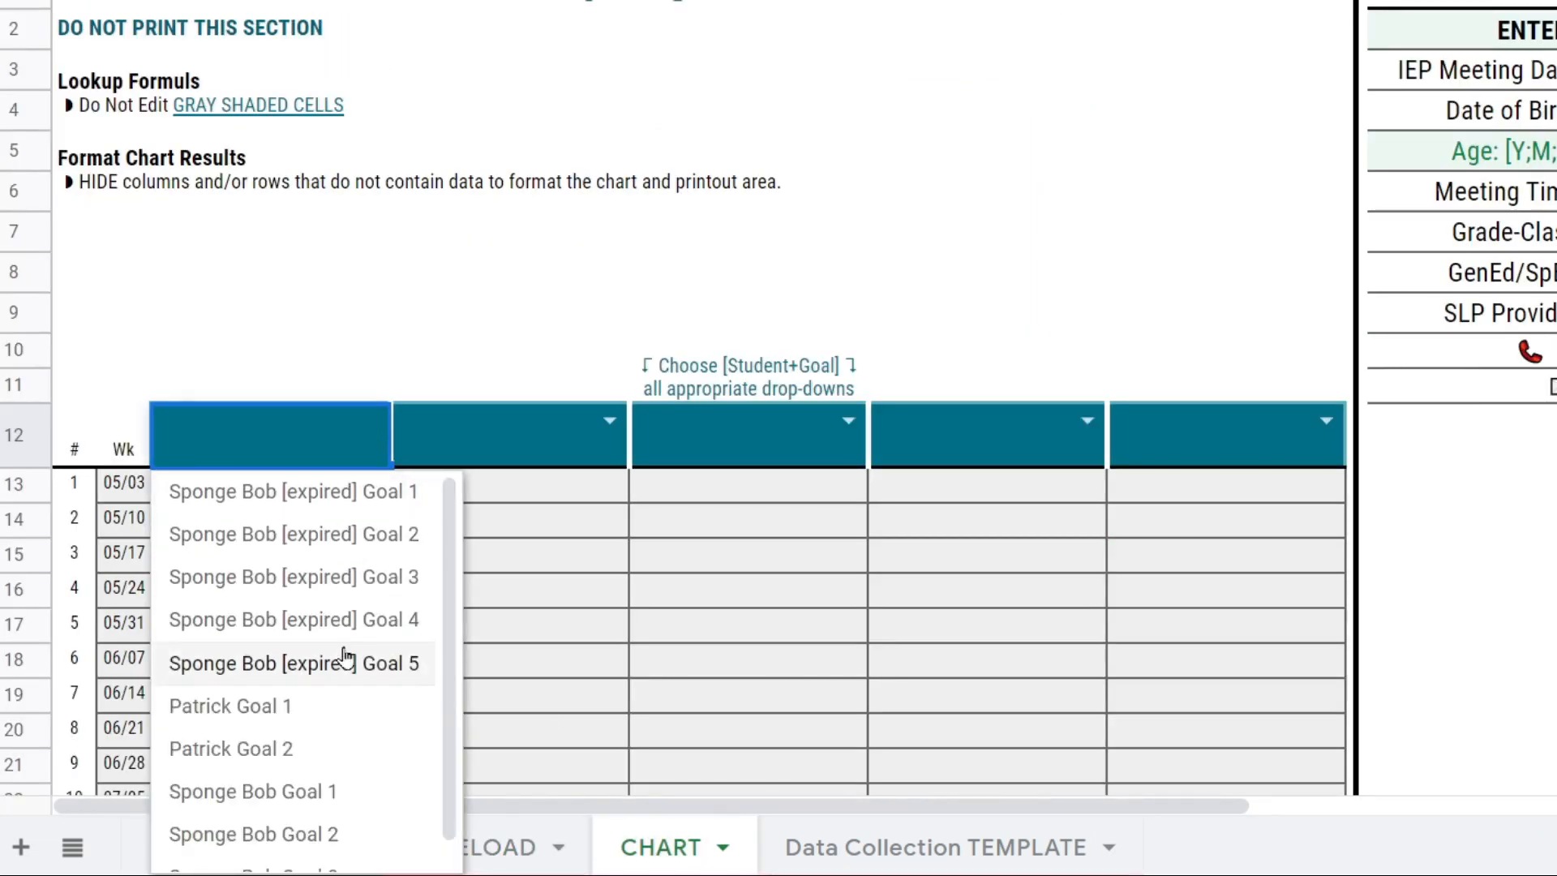
{"action": "scroll", "coordinate": [341, 734], "scroll_direction": "down", "scroll_amount": 1}
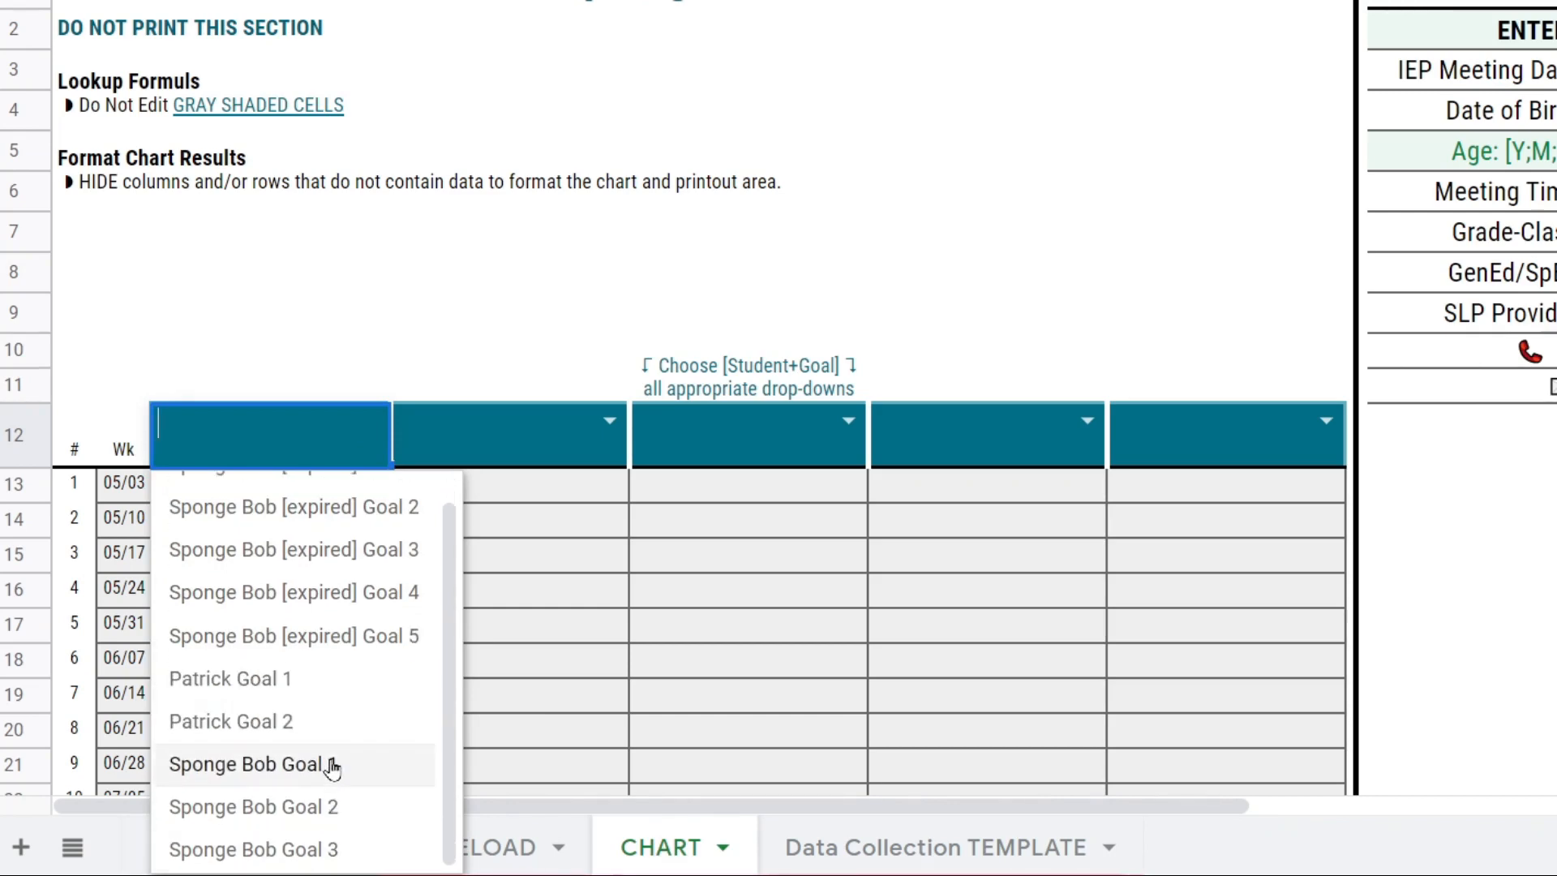
{"action": "left_click", "coordinate": [529, 861]}
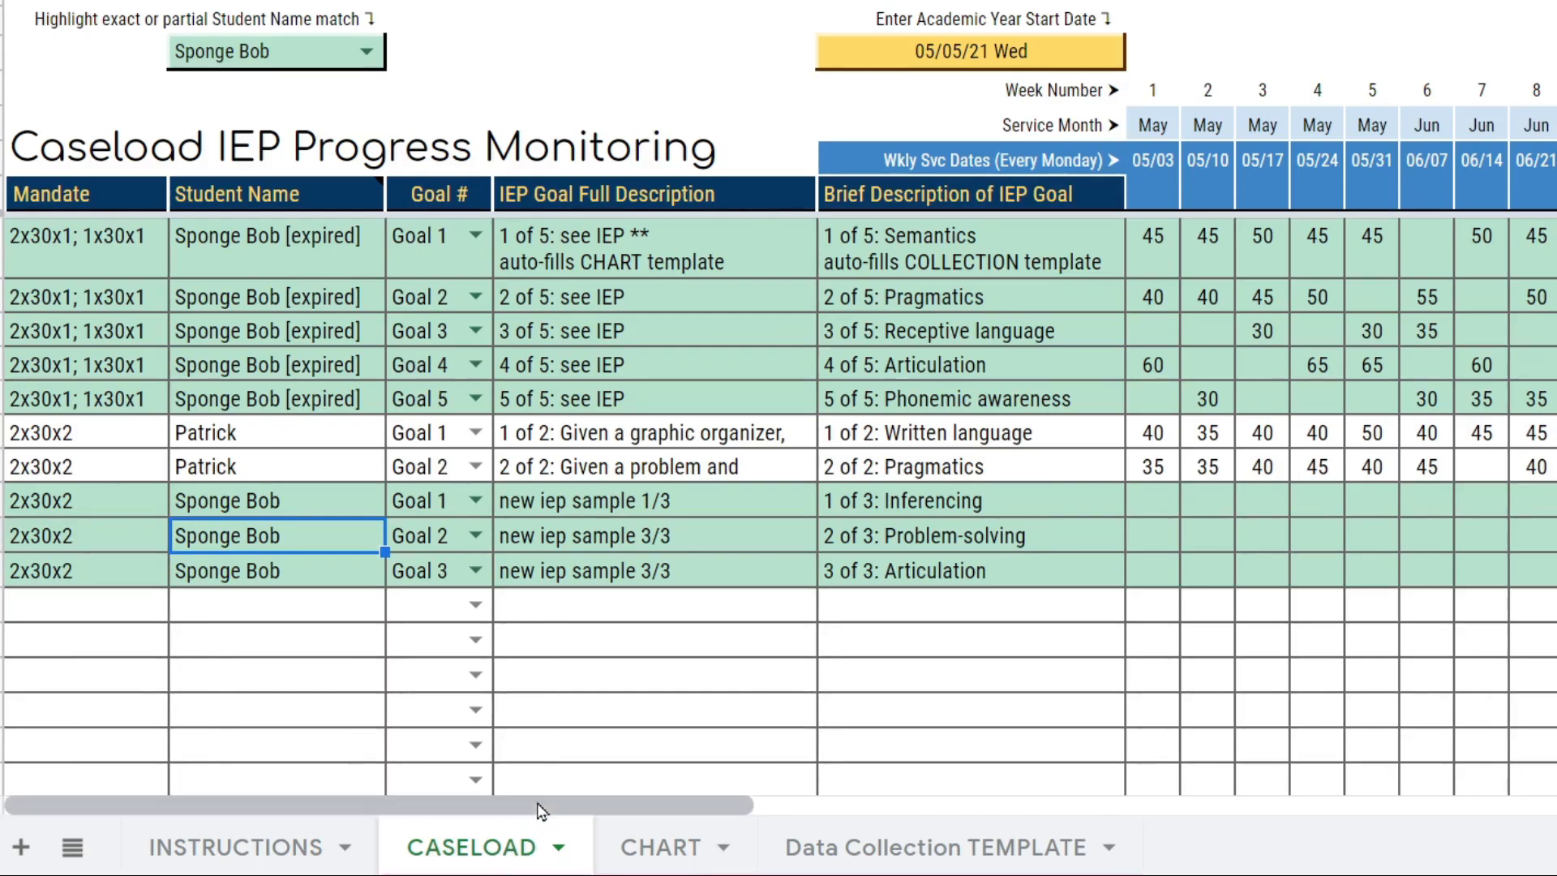
In CASELOAD, shift the three new Sponge Bob goals' scores one week earlier, filling the 08/30, 09/06 and 09/13 columns
{"action": "scroll", "coordinate": [315, 476], "scroll_direction": "right", "scroll_amount": 5}
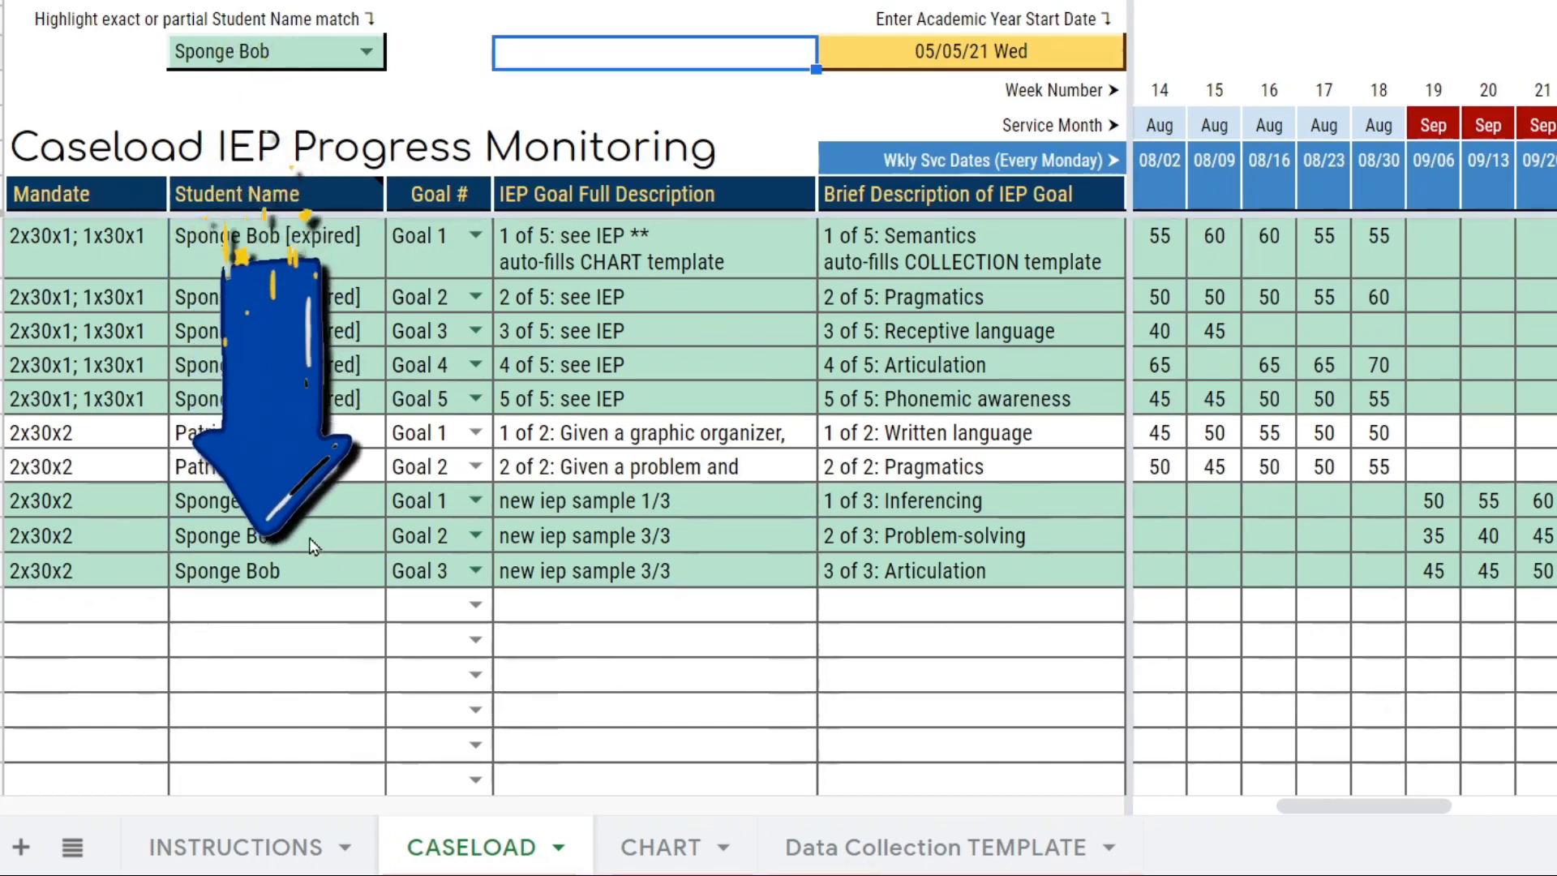
{"action": "left_click", "coordinate": [280, 433]}
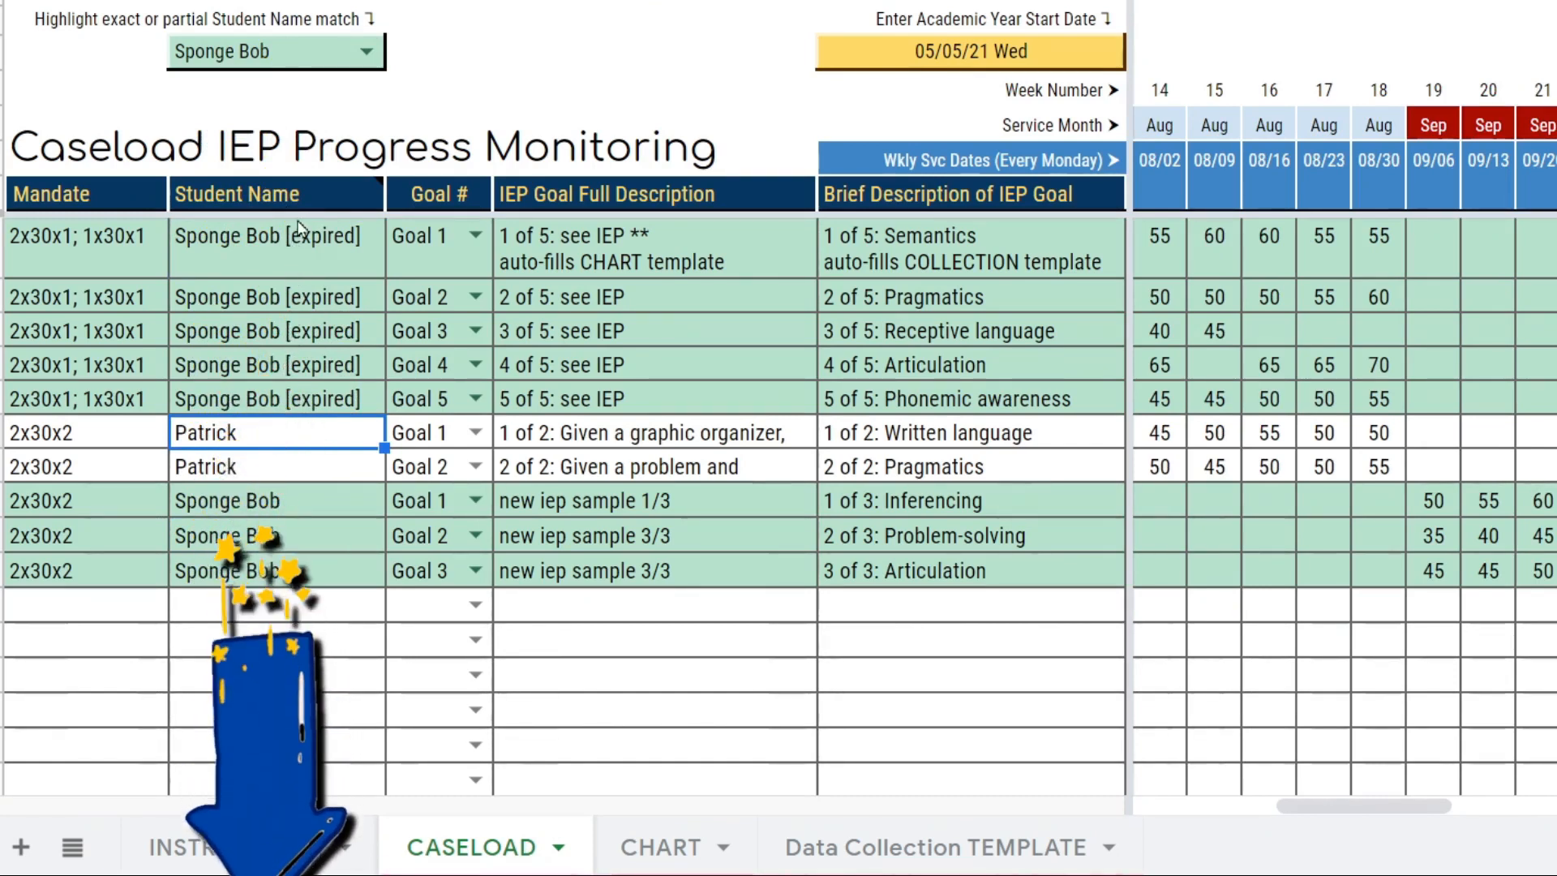
{"action": "left_click", "coordinate": [1435, 505]}
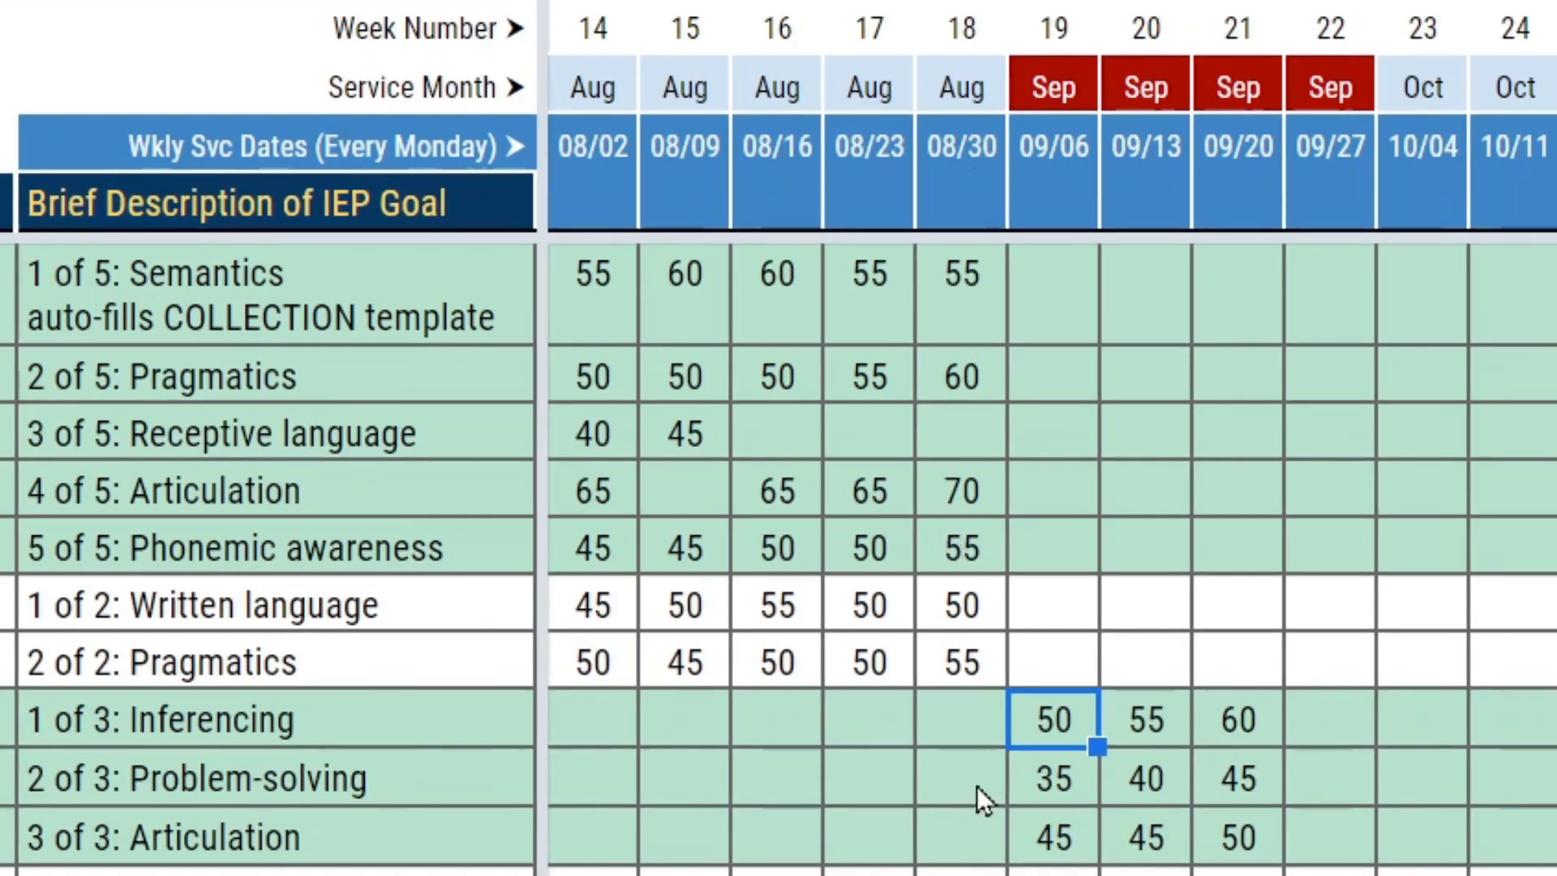
{"action": "left_click_drag", "start_coordinate": [1053, 715], "coordinate": [1225, 837]}
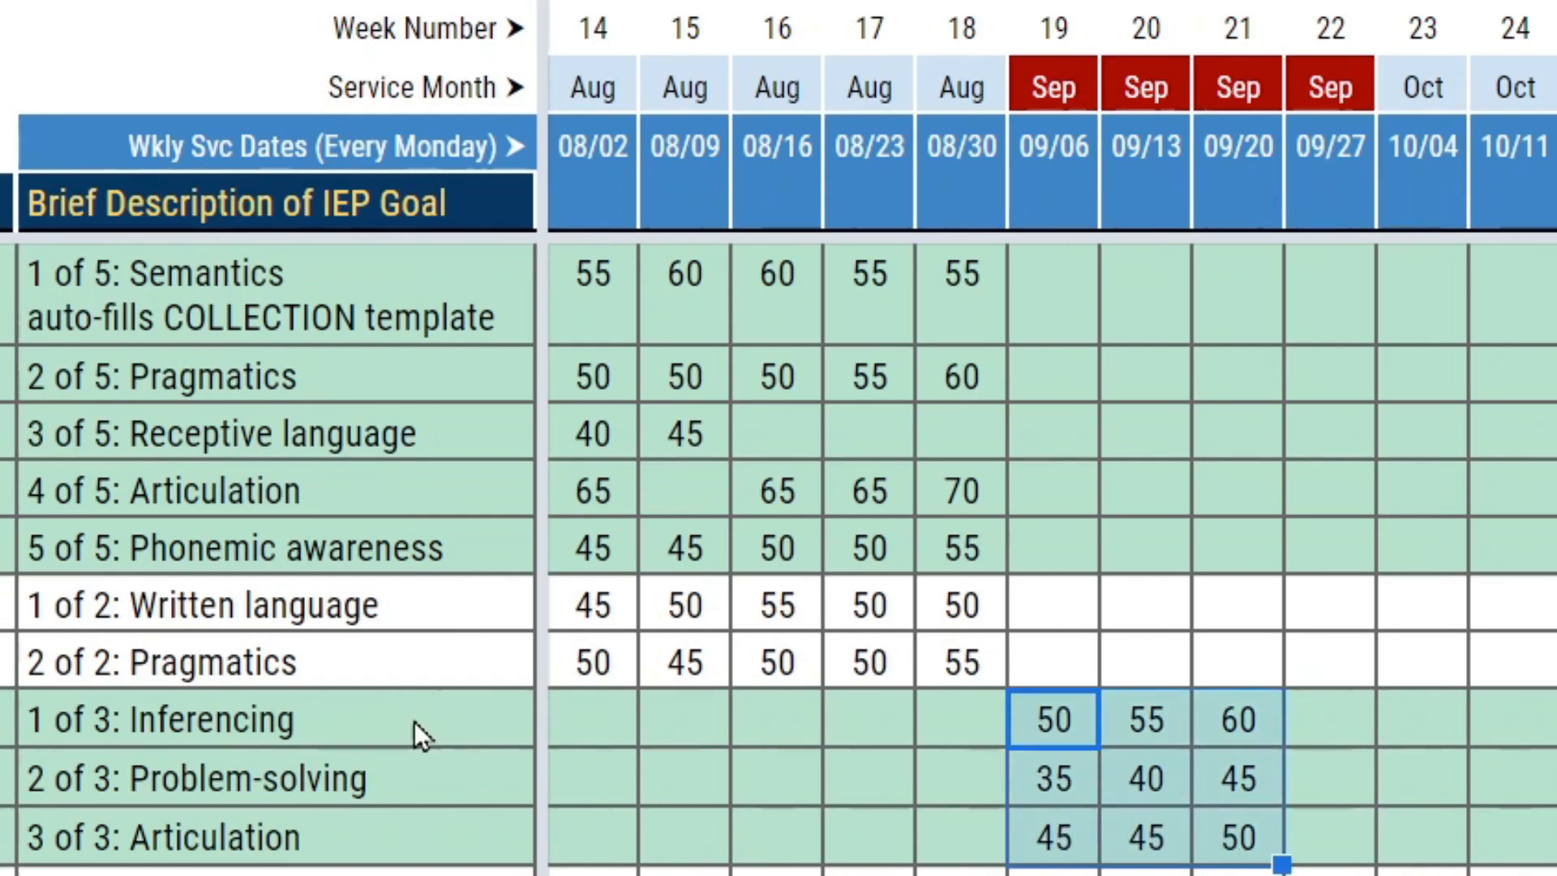
{"action": "left_click", "coordinate": [970, 714]}
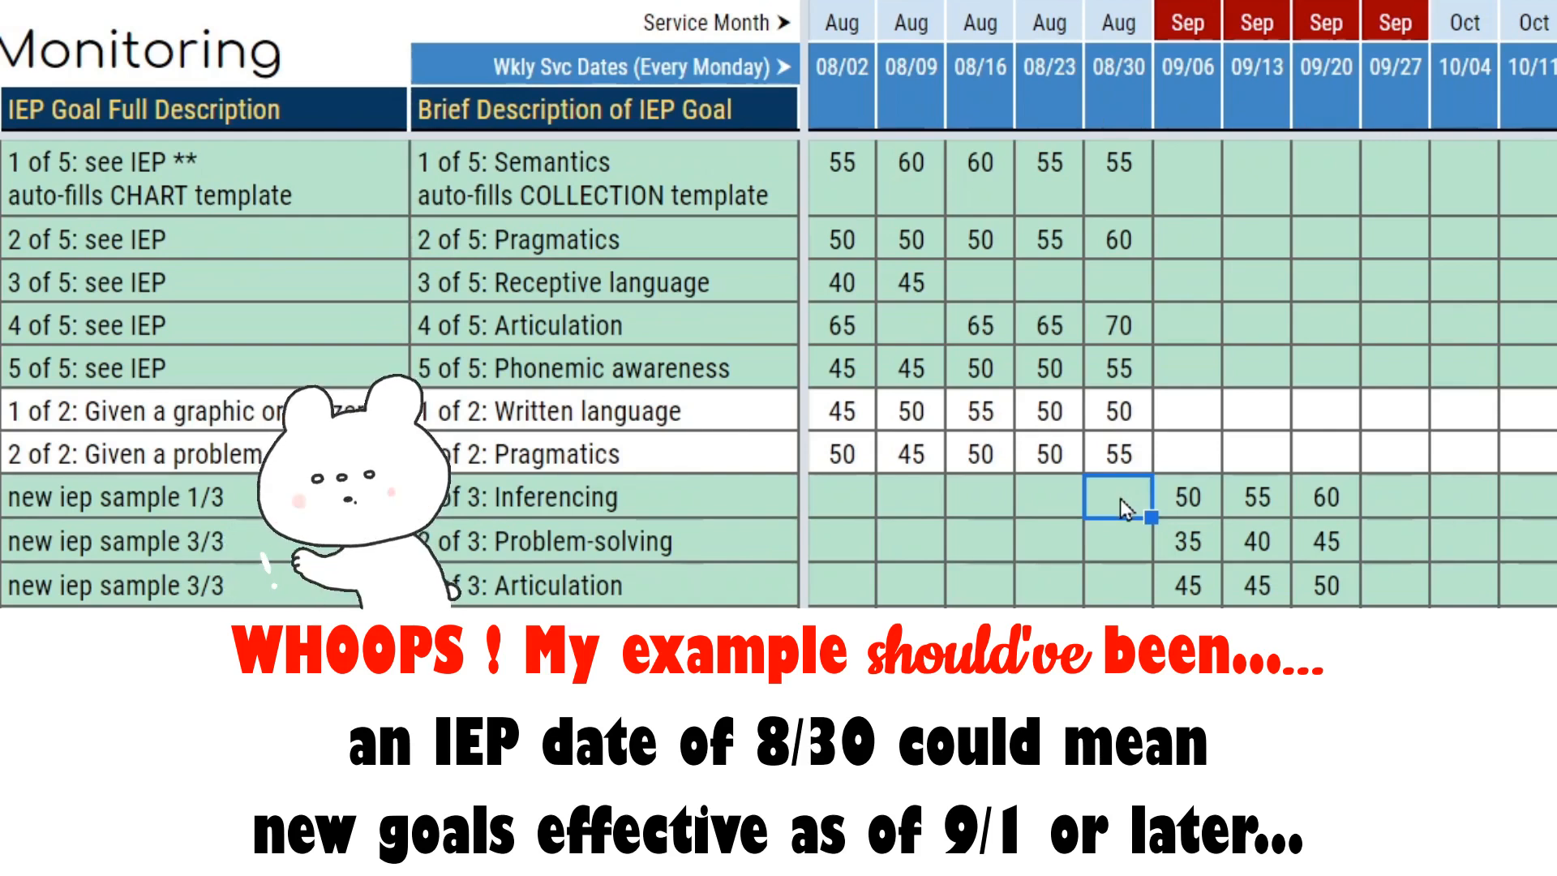
{"action": "left_click", "coordinate": [1168, 512]}
{"action": "key", "text": "shift+Down"}
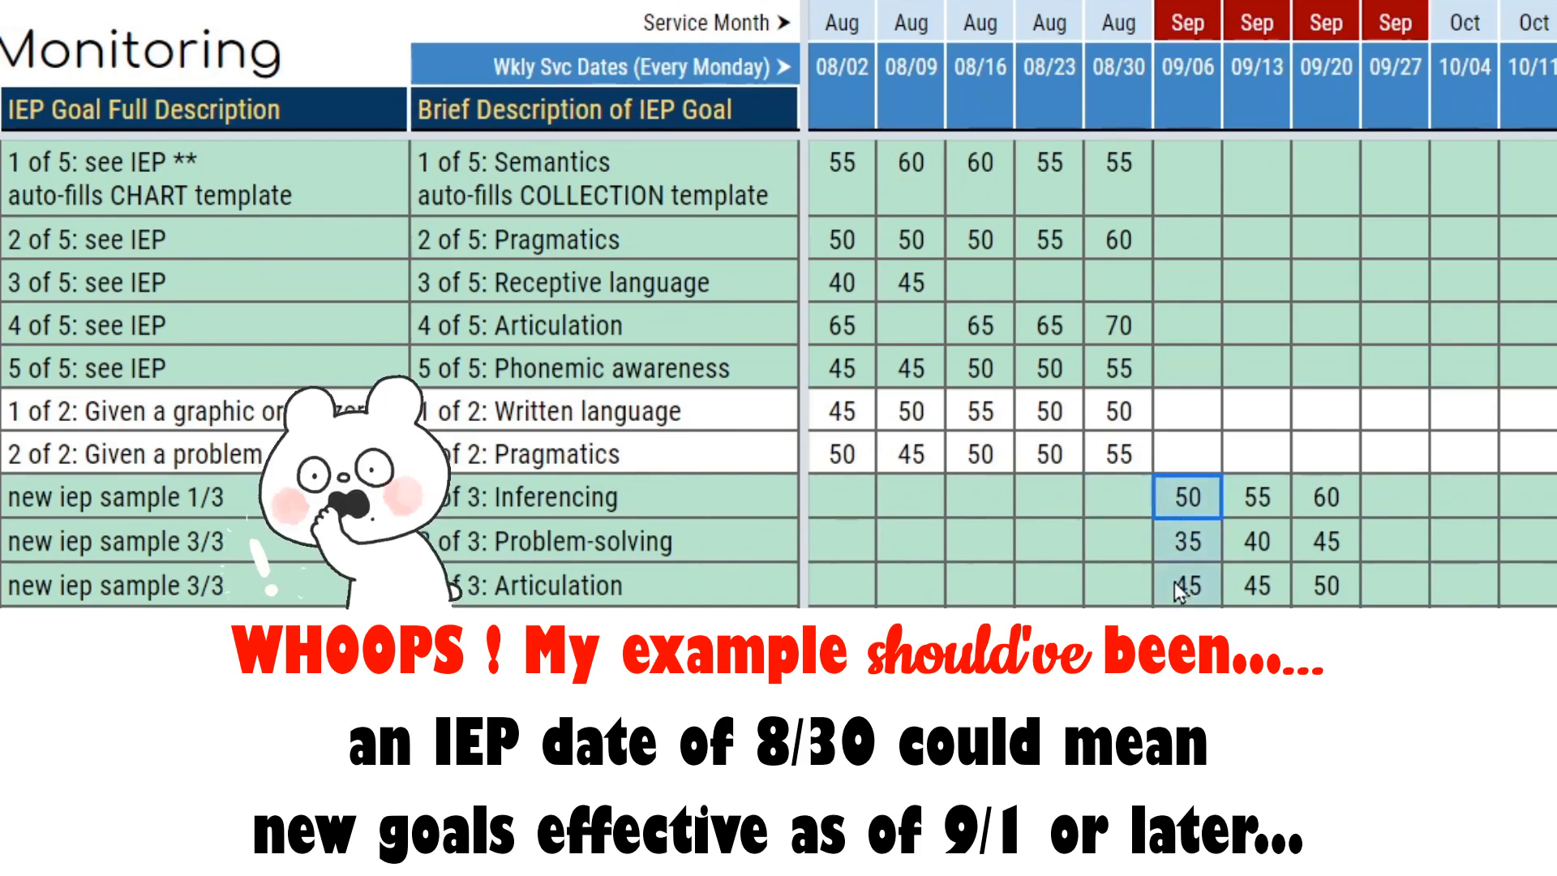
{"action": "key", "text": "shift+Down"}
{"action": "key", "text": "ctrl+c"}
{"action": "left_click", "coordinate": [1140, 501]}
{"action": "key", "text": "ctrl+v"}
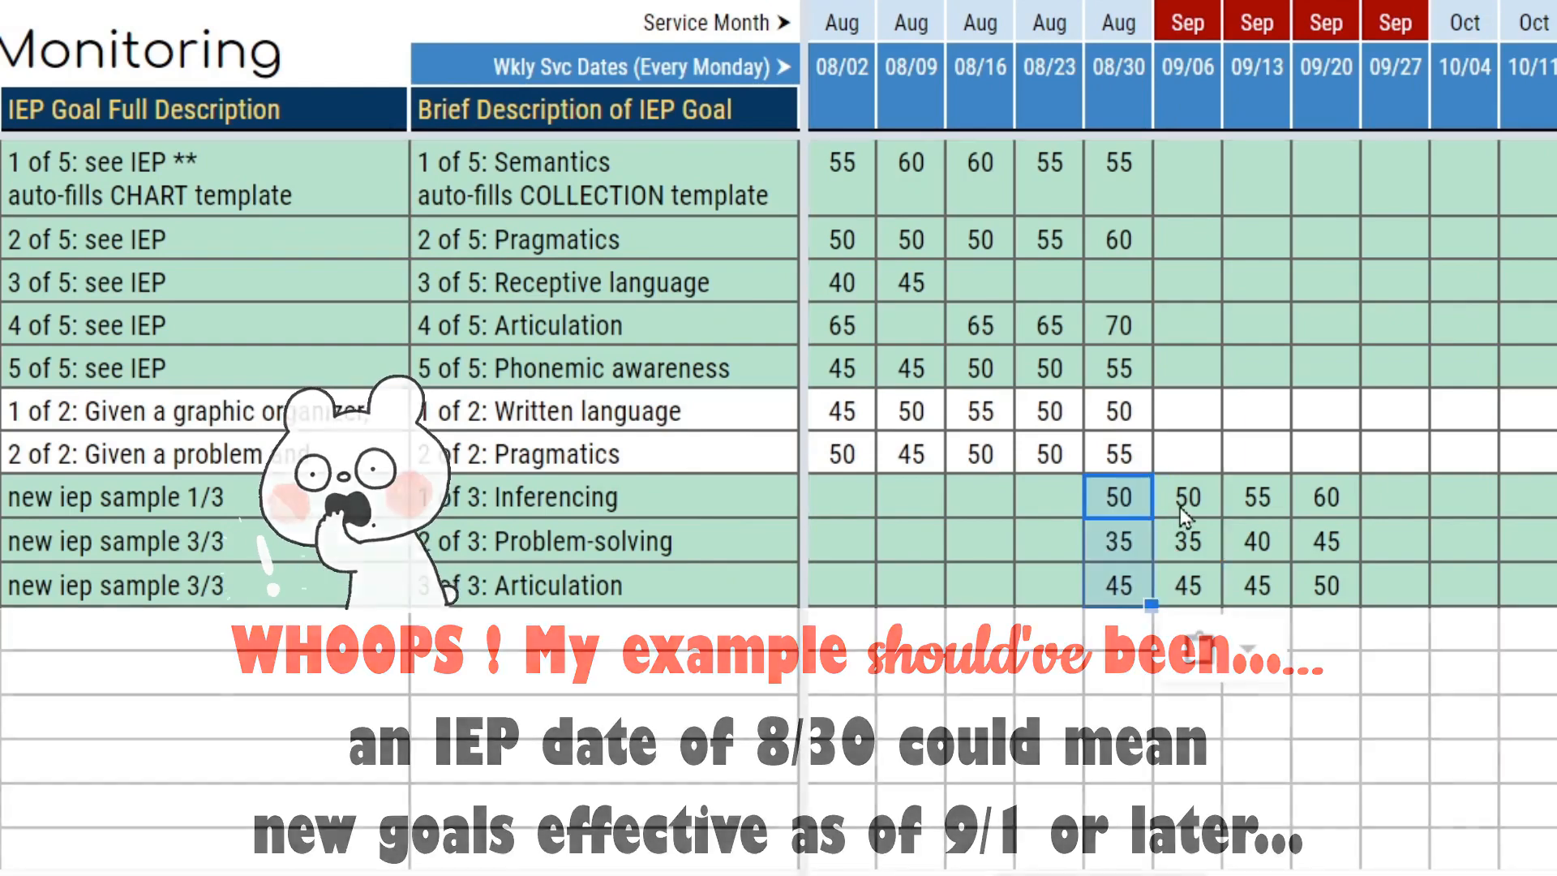
{"action": "left_click", "coordinate": [1180, 508]}
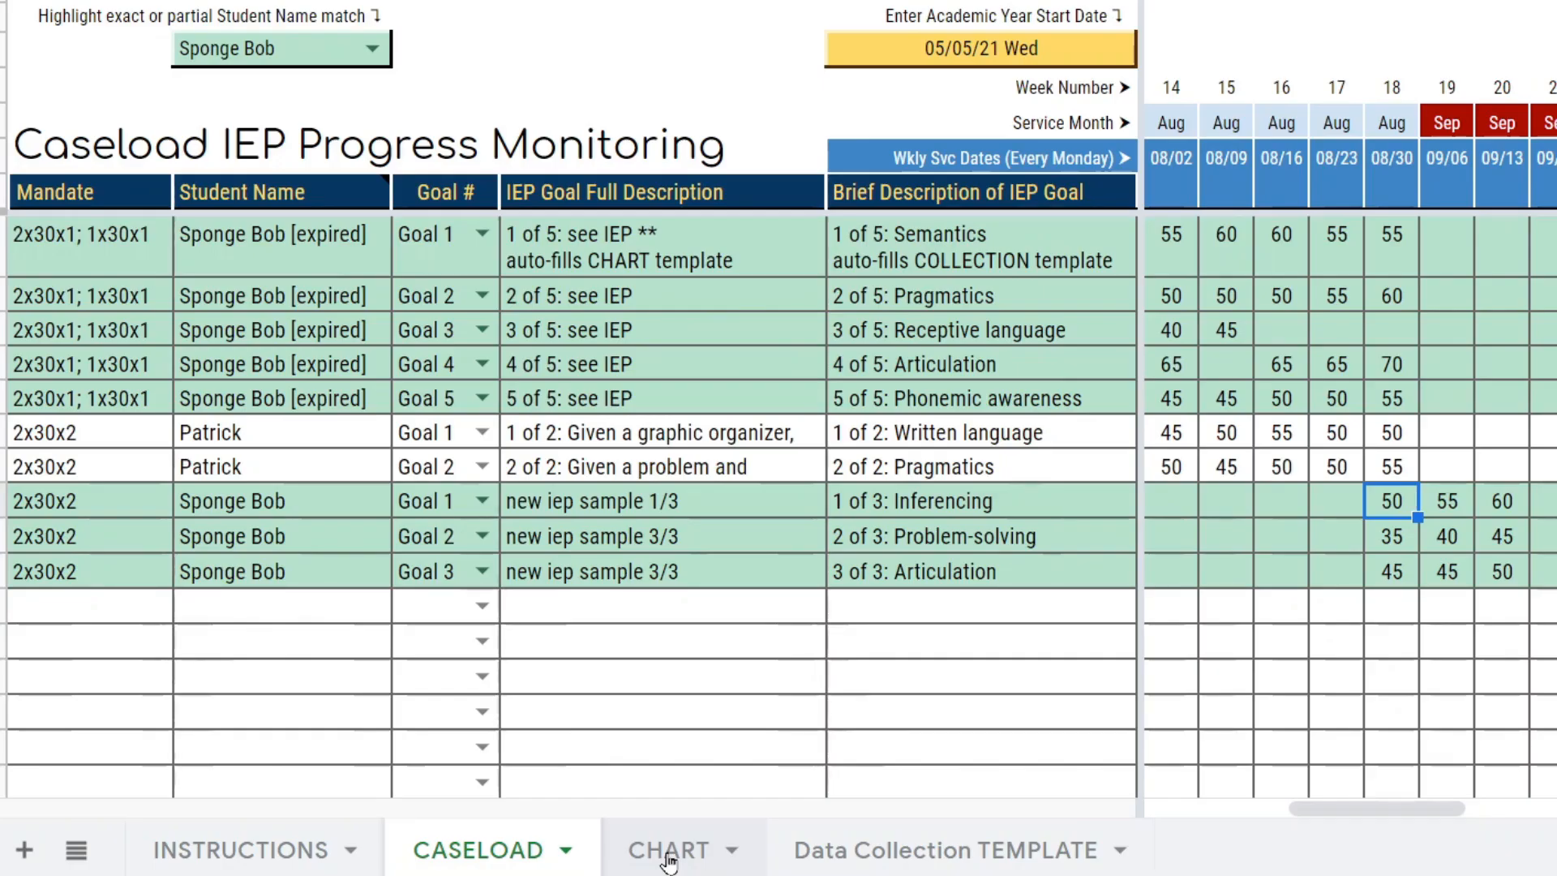
On the CHART sheet, set the first three goal headers to Sponge Bob Goal 1, Goal 2 and Goal 3
{"action": "left_click", "coordinate": [670, 852]}
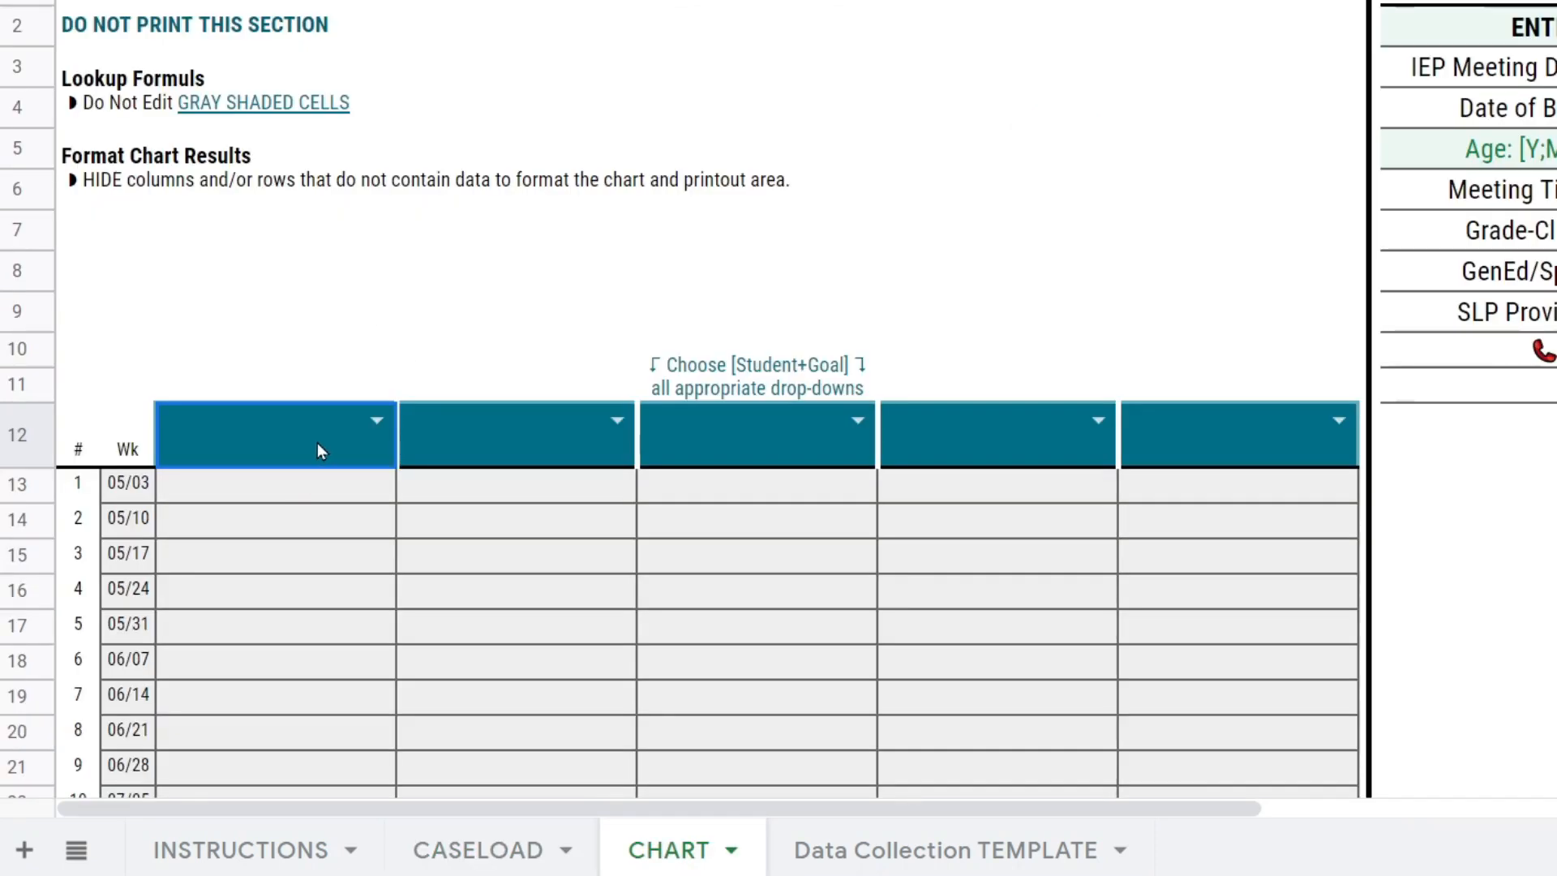
{"action": "left_click", "coordinate": [376, 420]}
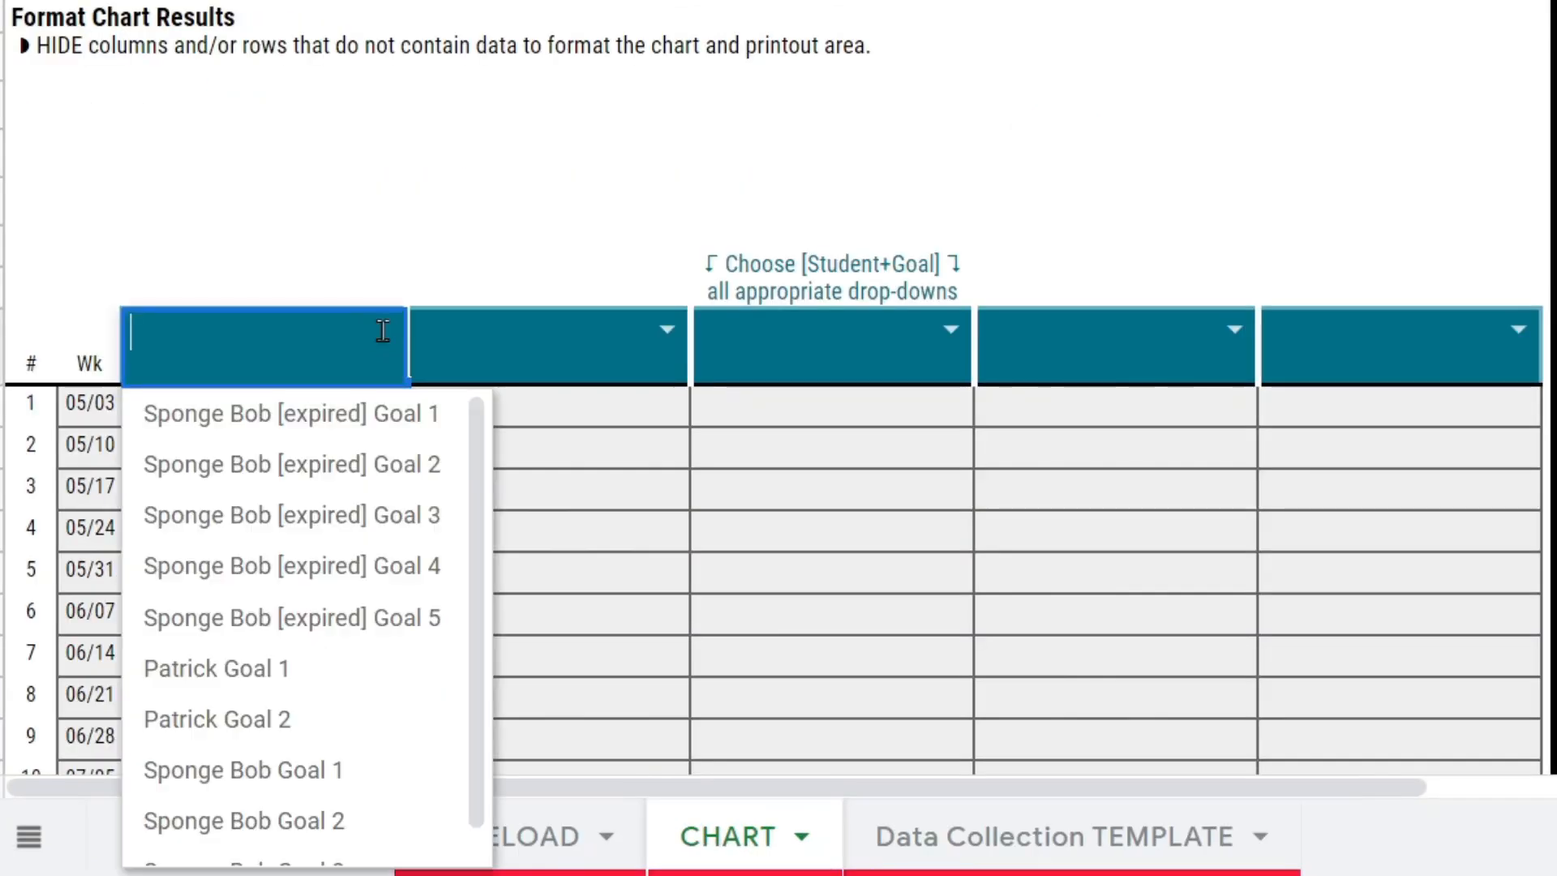
{"action": "left_click", "coordinate": [325, 772]}
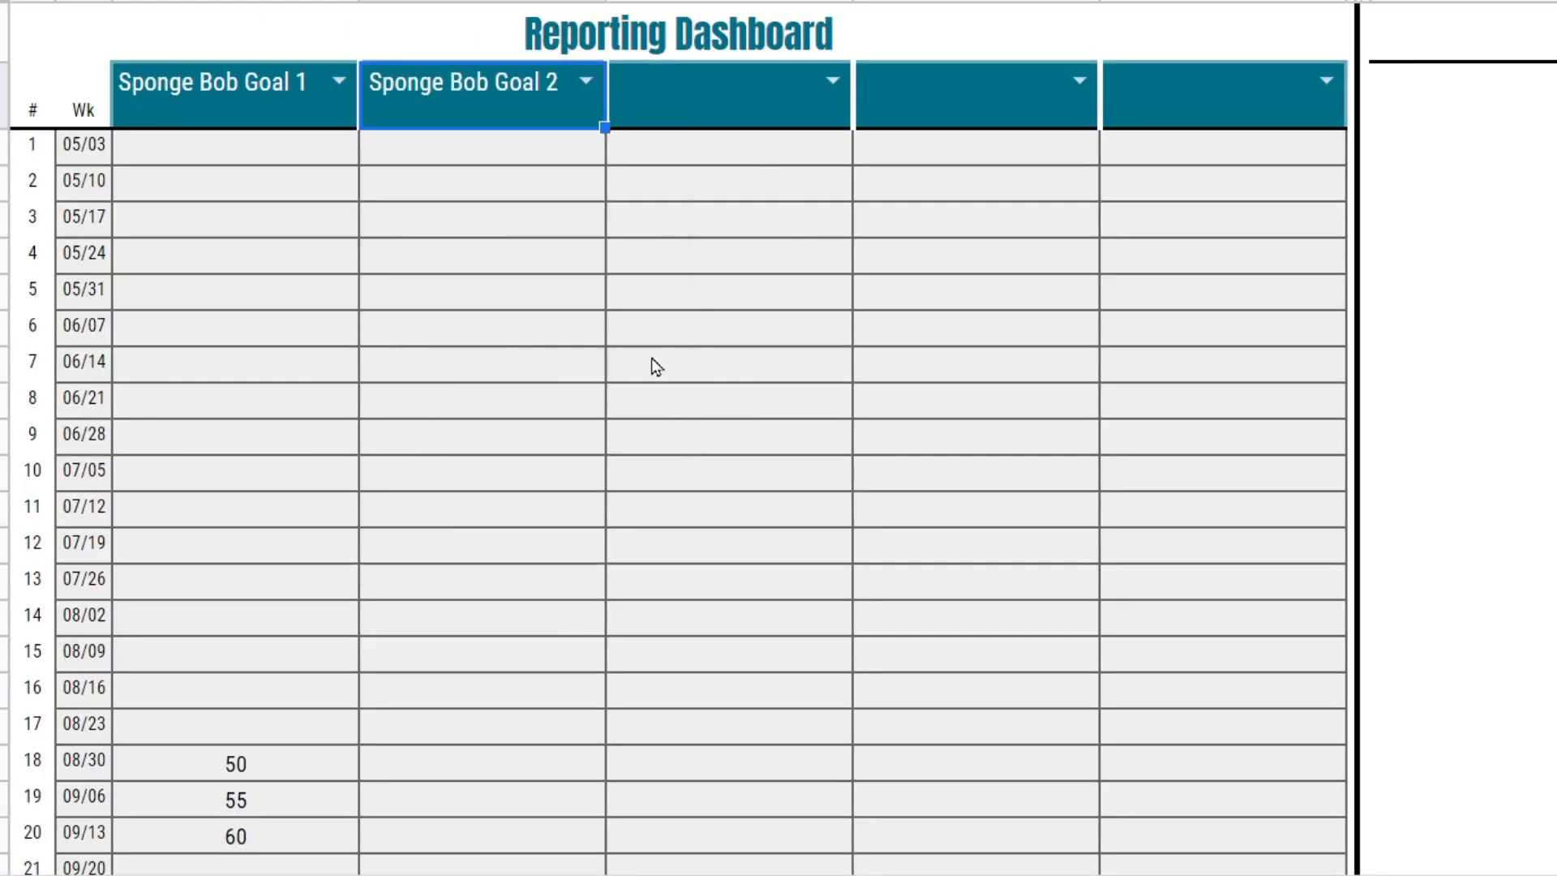
{"action": "left_click", "coordinate": [833, 81]}
{"action": "left_click", "coordinate": [773, 548]}
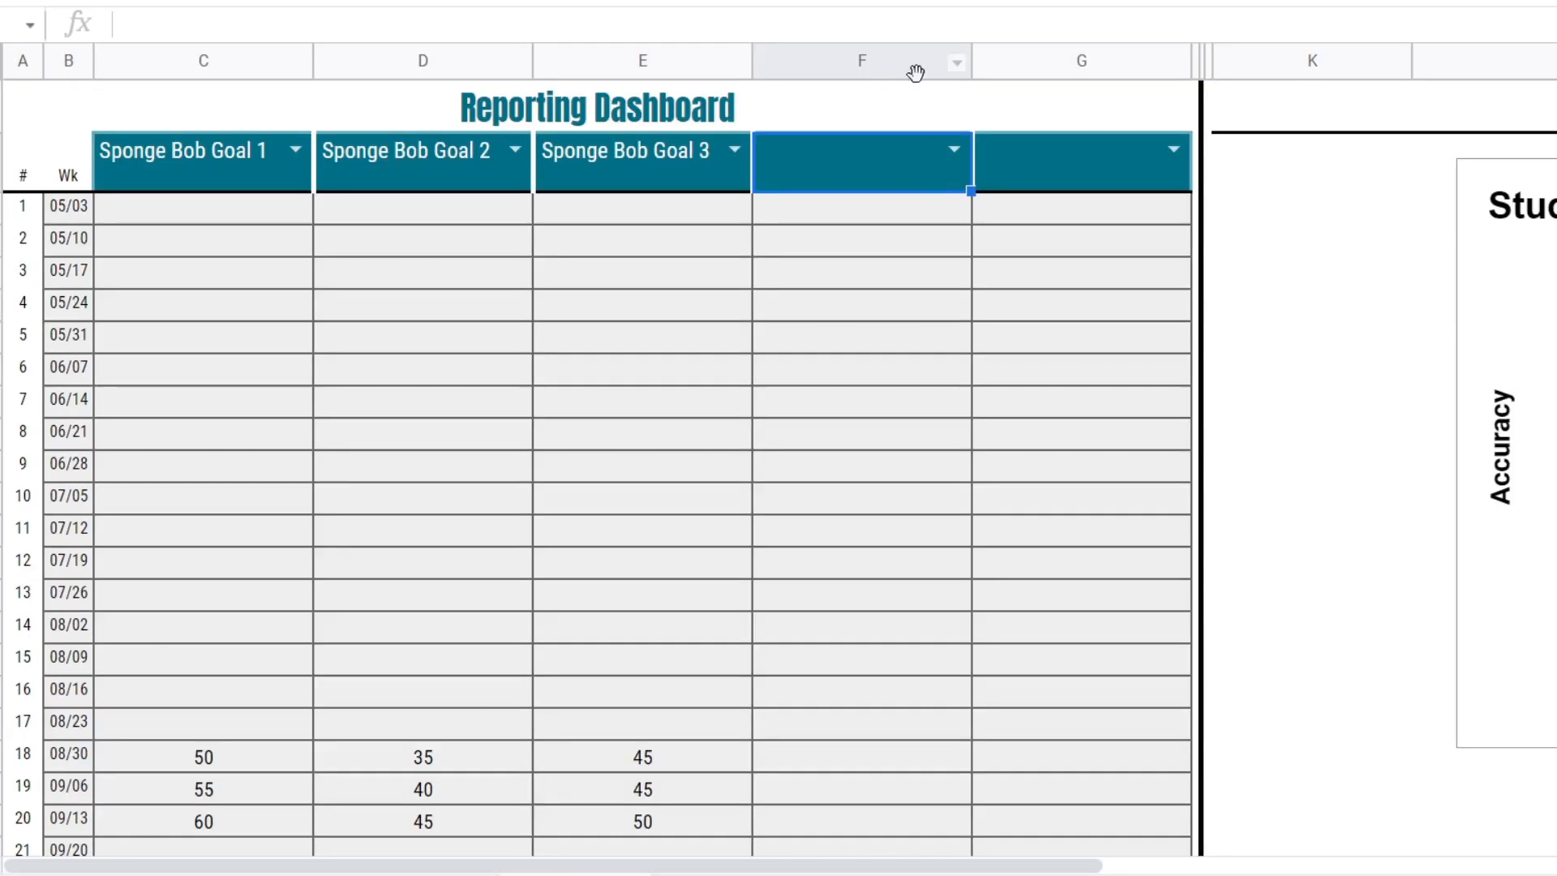
Hide the unused goal columns F and G on the CHART sheet
{"action": "left_click", "coordinate": [913, 55]}
{"action": "left_click", "coordinate": [1019, 44], "text": "shift"}
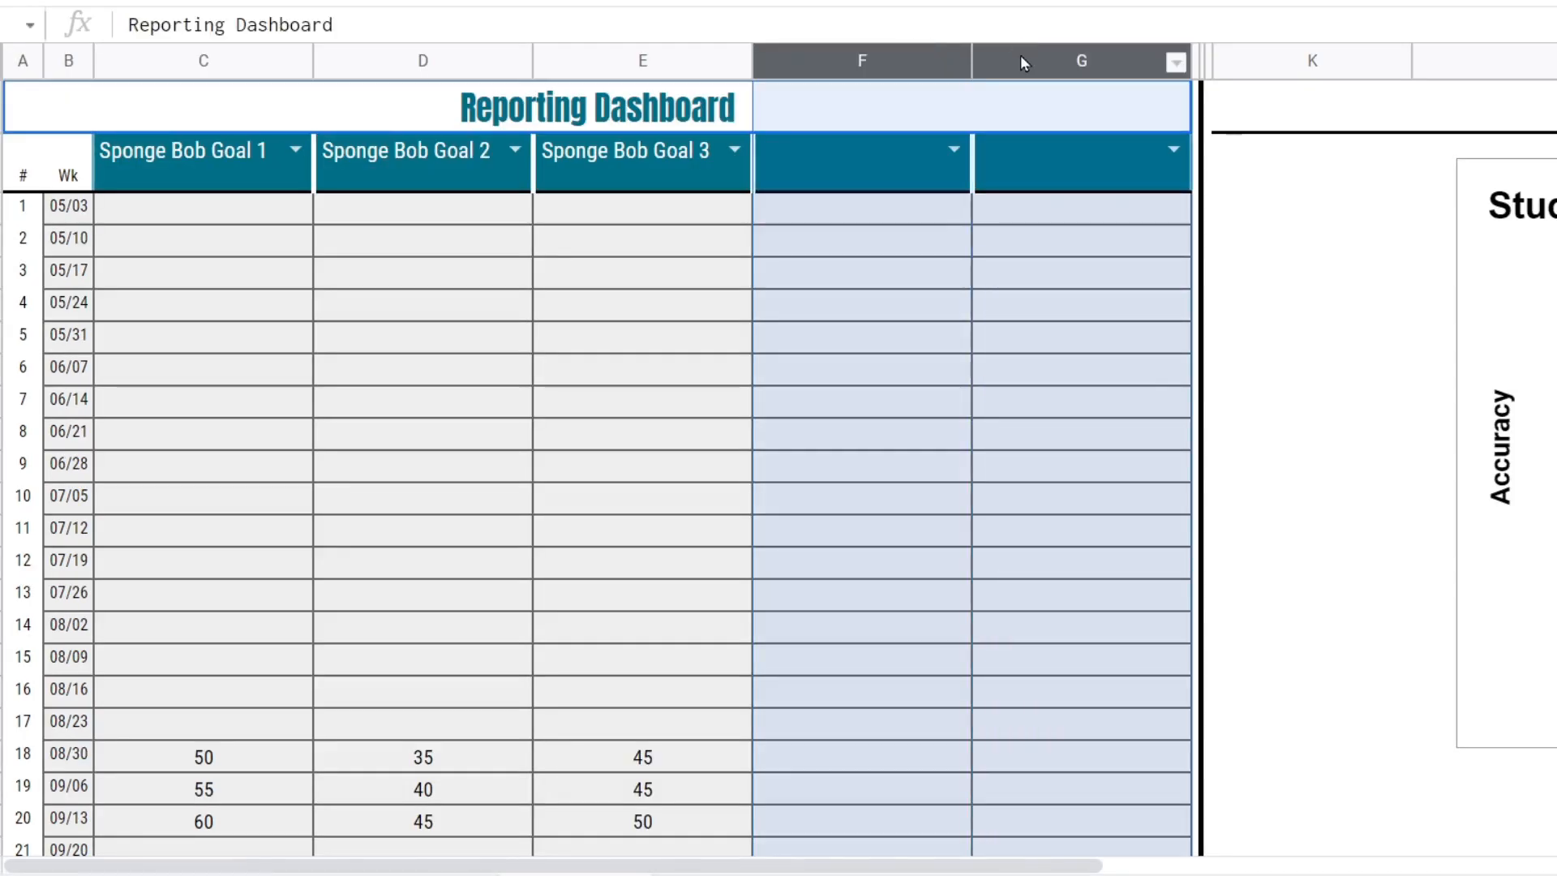
{"action": "right_click", "coordinate": [1020, 55]}
{"action": "left_click", "coordinate": [1088, 389]}
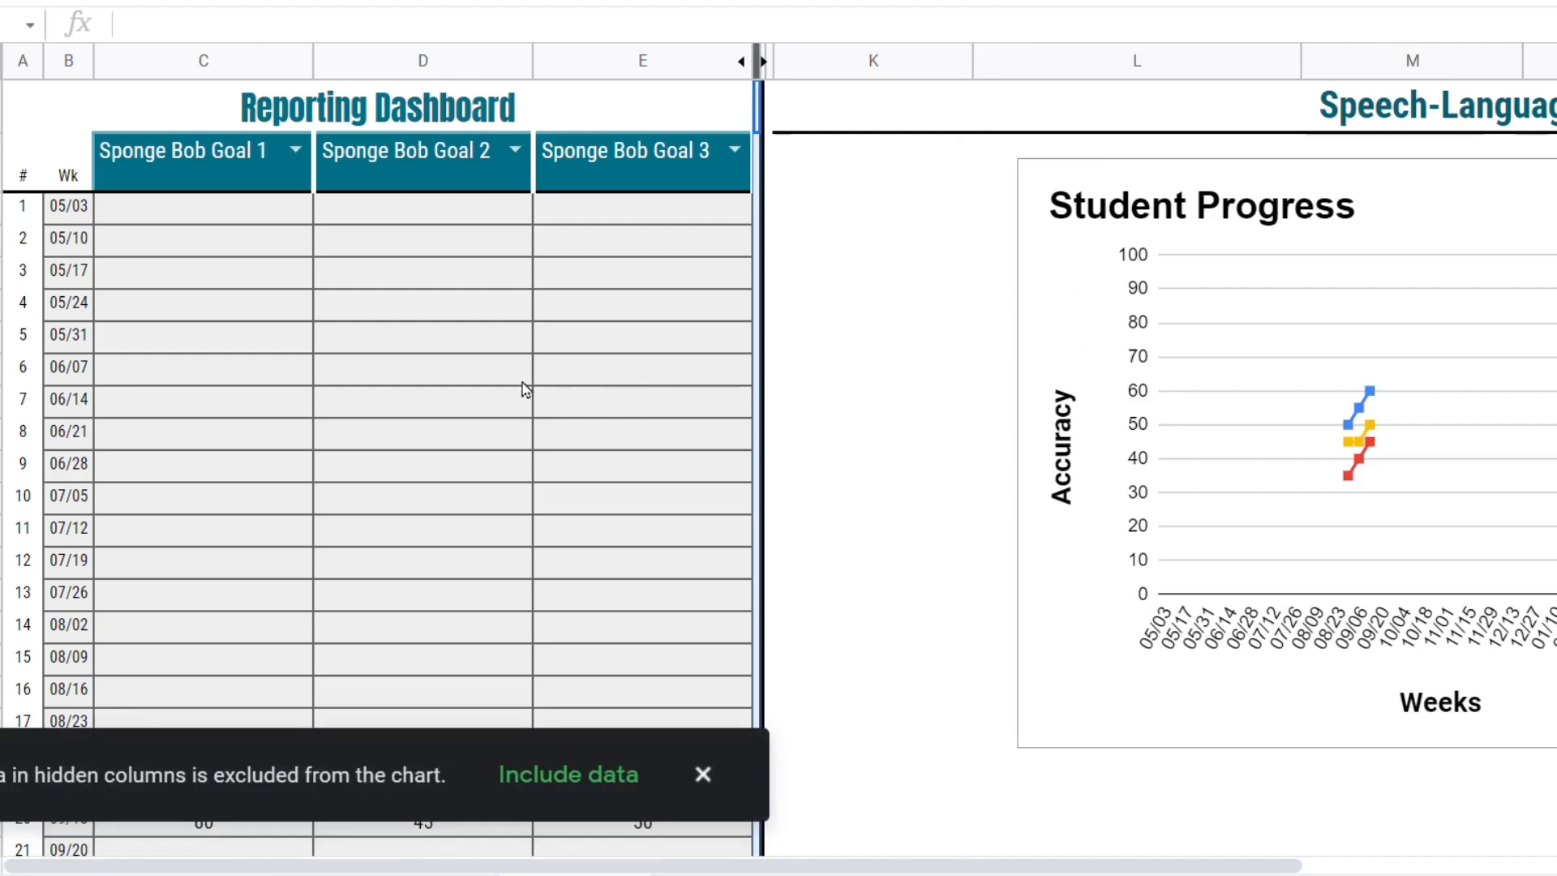
Hide the empty rows 13 to 29, covering weeks 1 to 17, on the CHART sheet
{"action": "left_click_drag", "start_coordinate": [22, 721], "coordinate": [22, 206]}
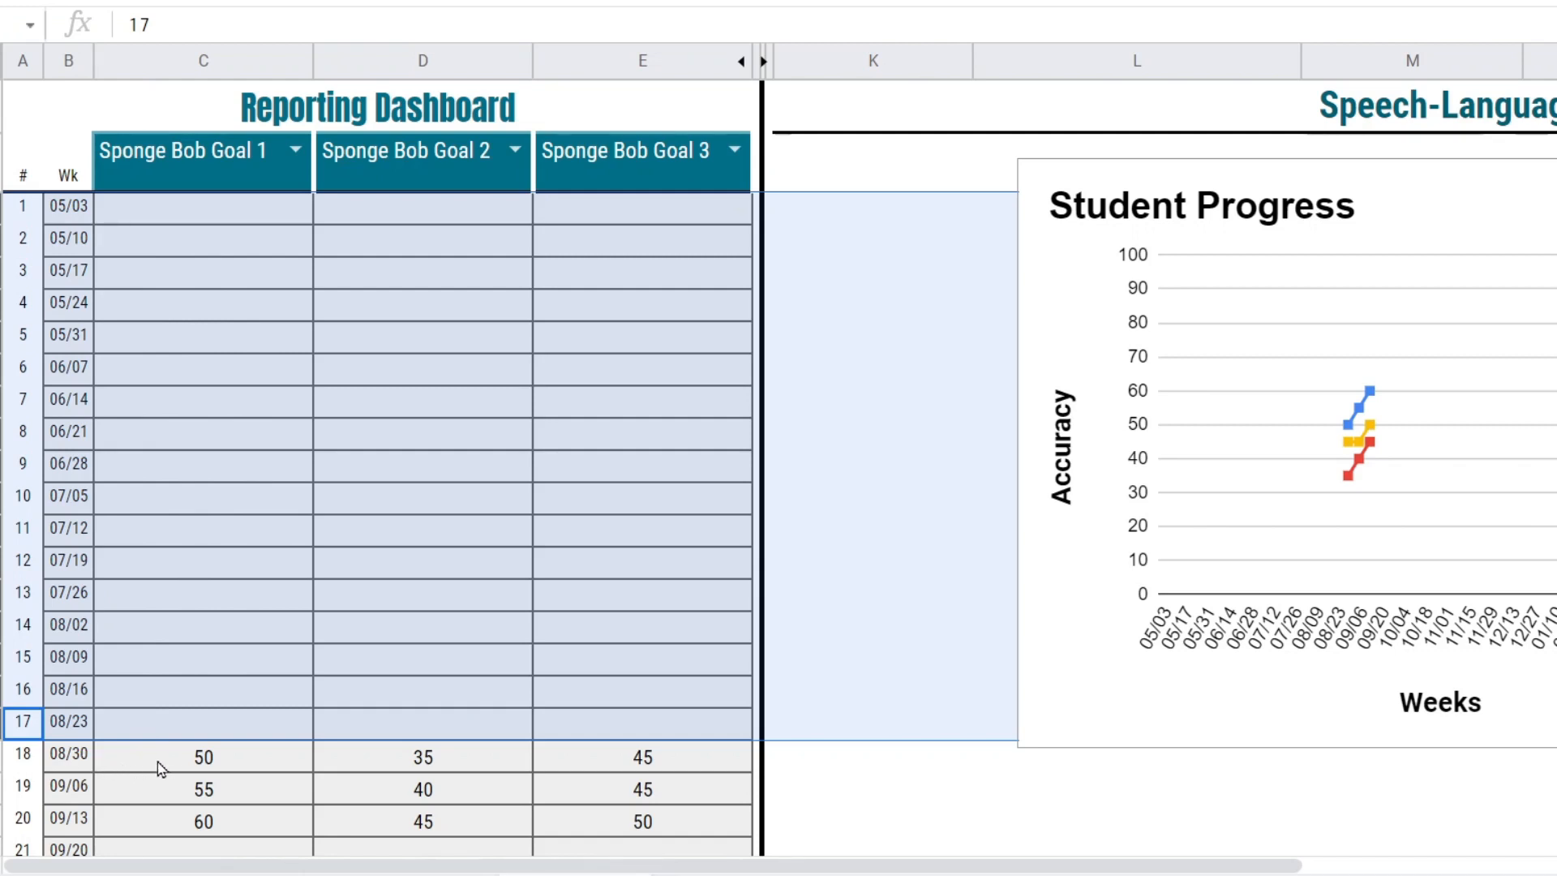
{"action": "right_click", "coordinate": [1, 572]}
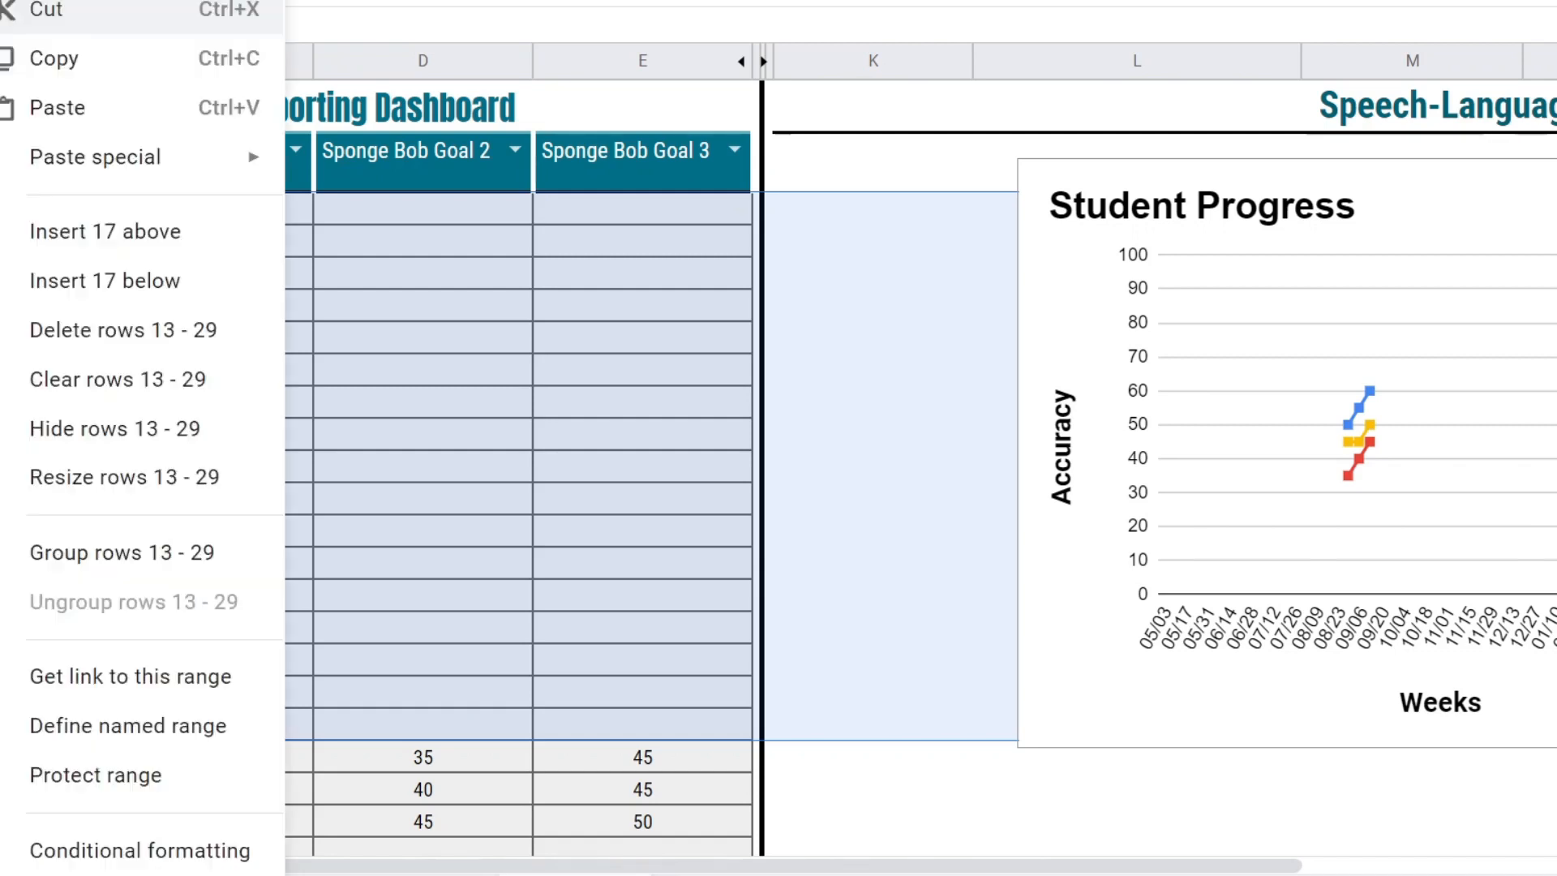
{"action": "left_click", "coordinate": [115, 445]}
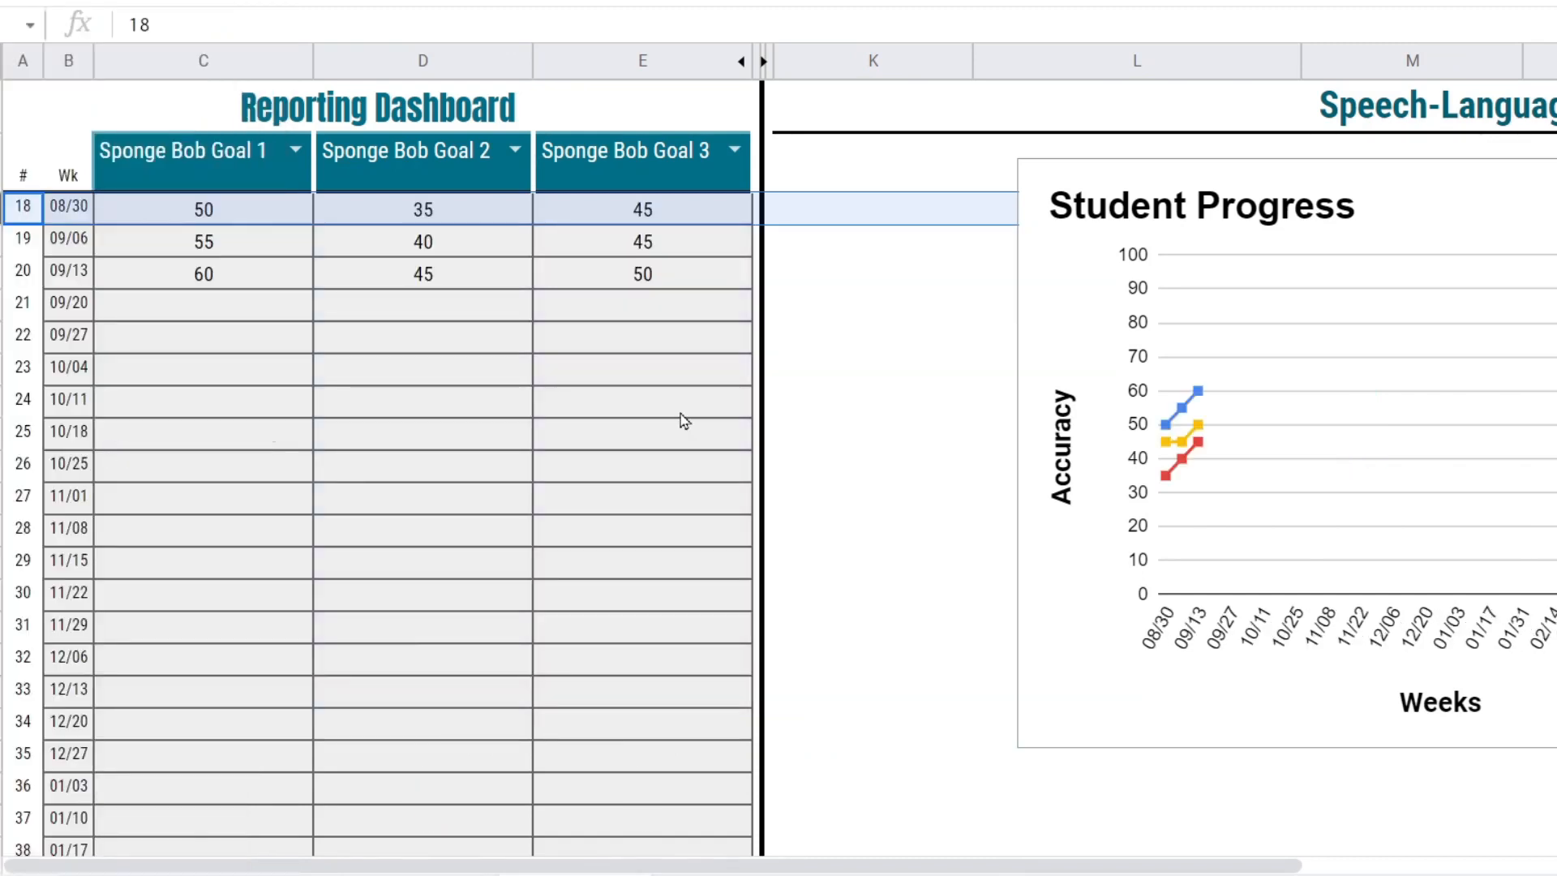
Hide the empty rows 33 to 64 below the three weeks of Sponge Bob scores
{"action": "left_click_drag", "start_coordinate": [324, 154], "coordinate": [721, 221]}
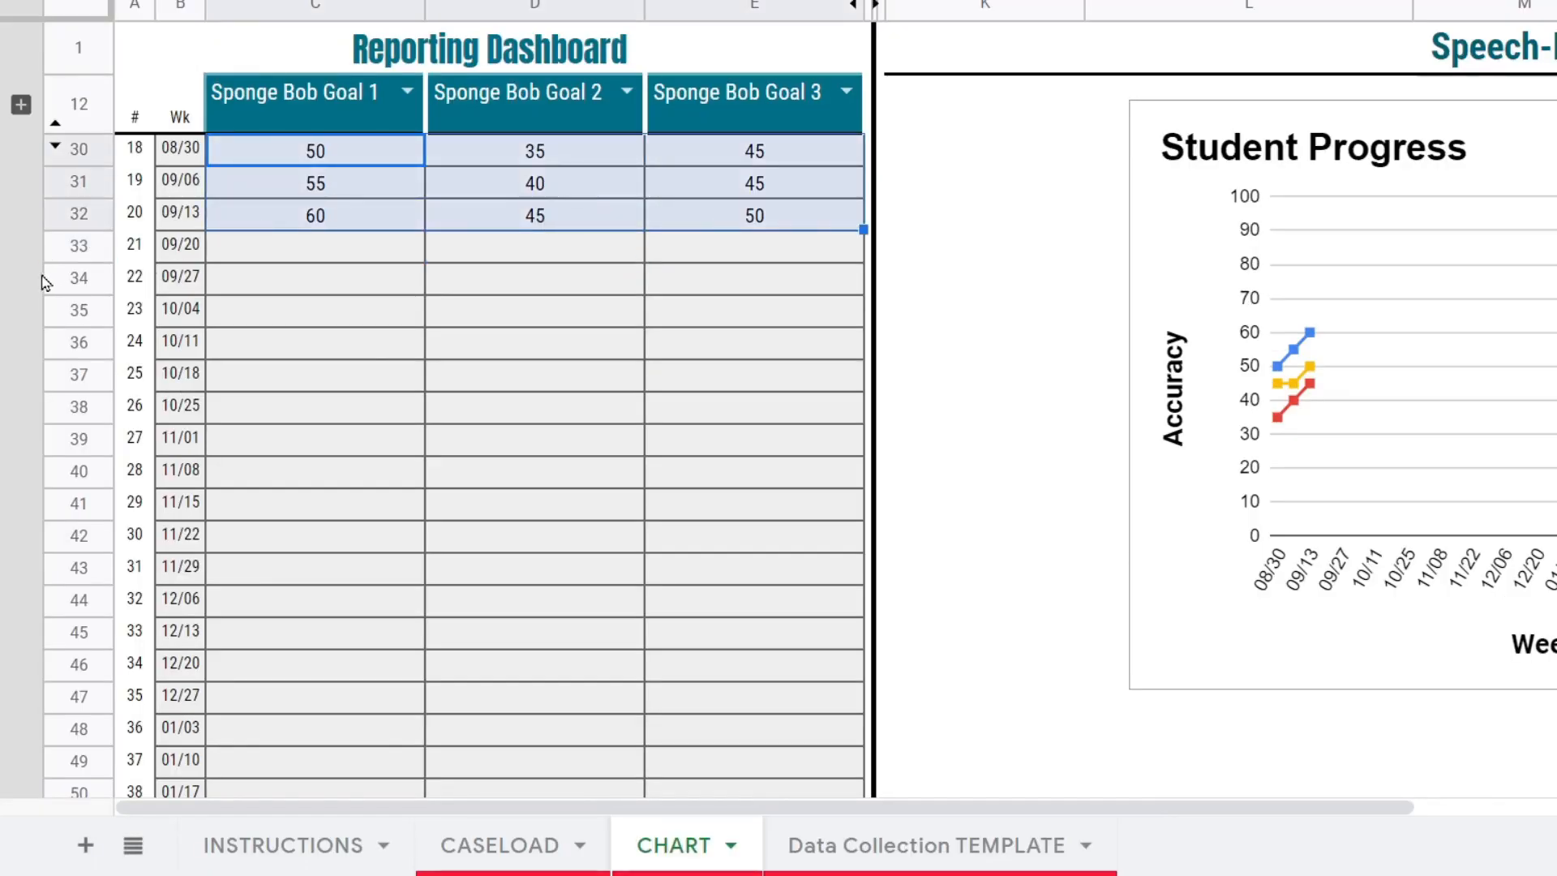
{"action": "left_click", "coordinate": [78, 247]}
{"action": "scroll", "coordinate": [87, 435], "scroll_direction": "down", "scroll_amount": 8}
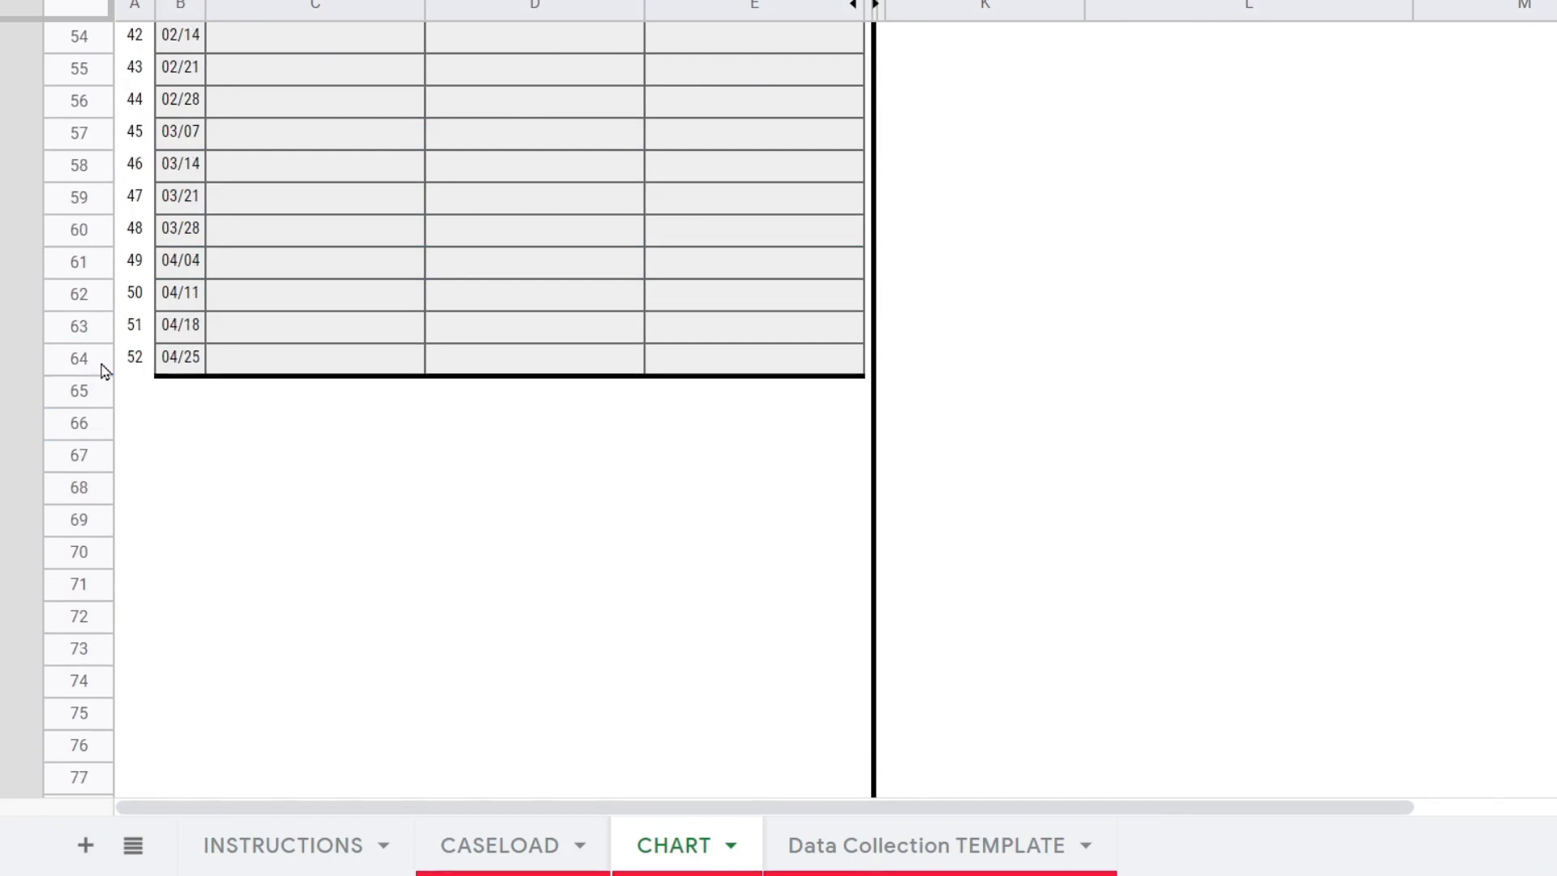
{"action": "left_click", "coordinate": [98, 359], "text": "shift"}
{"action": "scroll", "coordinate": [98, 359], "scroll_direction": "up", "scroll_amount": 8}
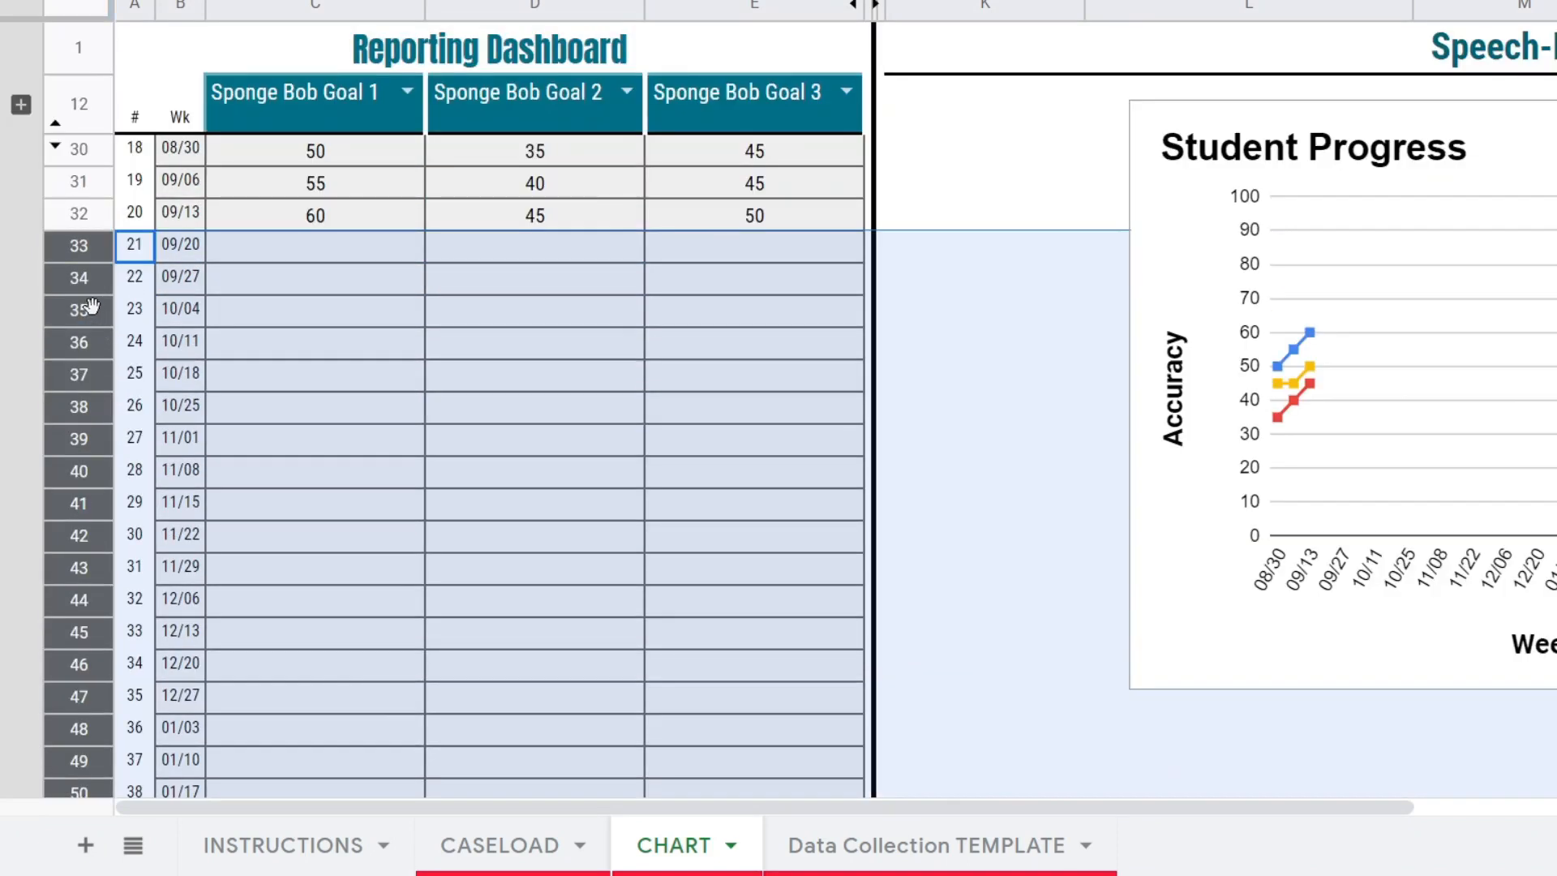
{"action": "right_click", "coordinate": [90, 305]}
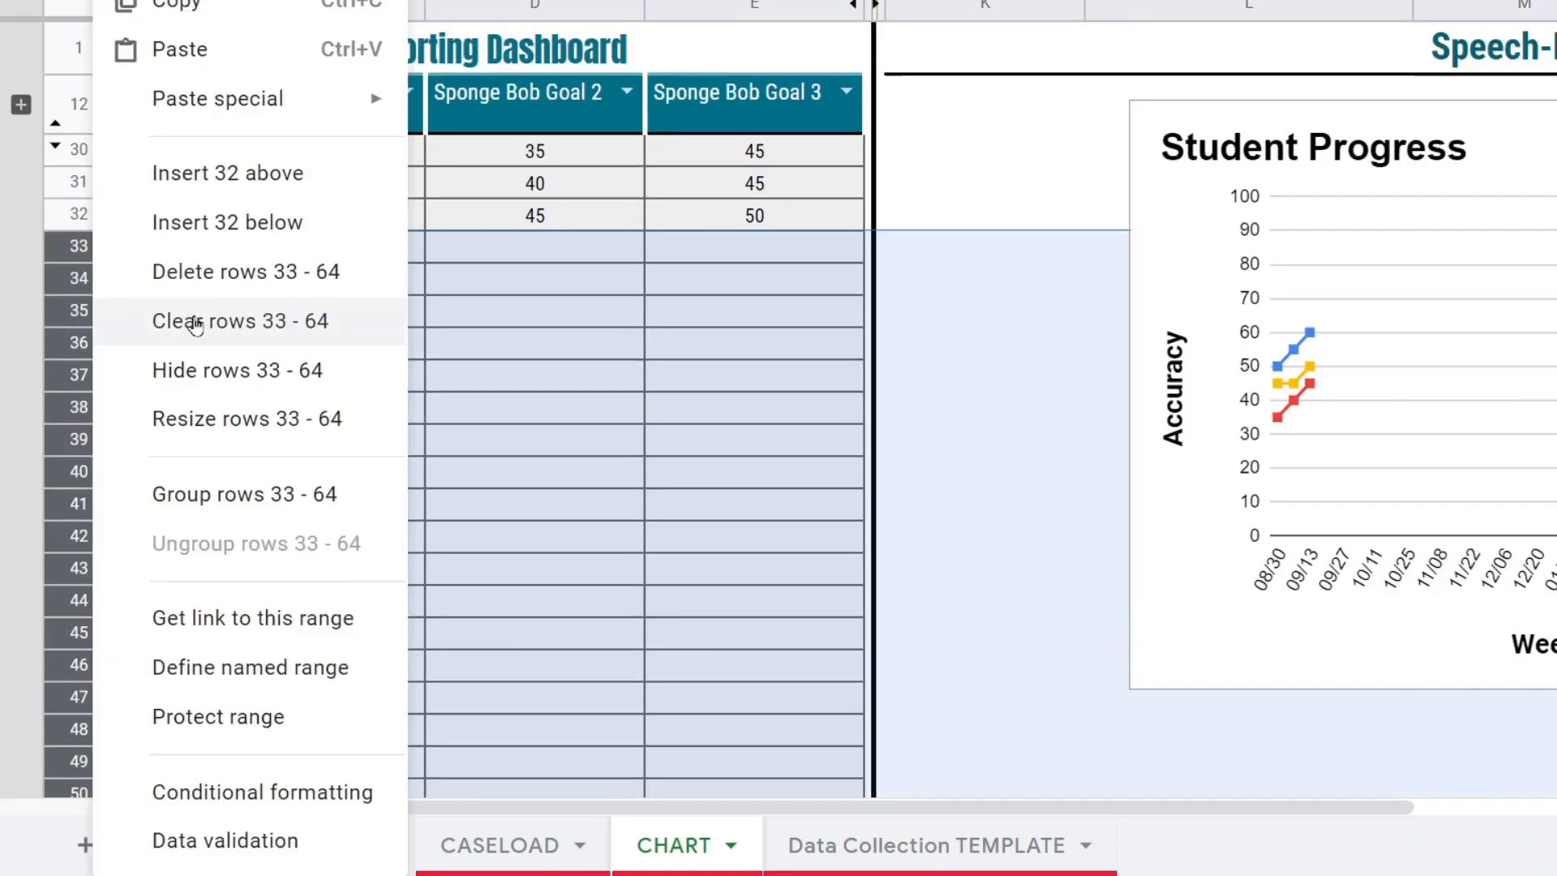
{"action": "left_click", "coordinate": [205, 371]}
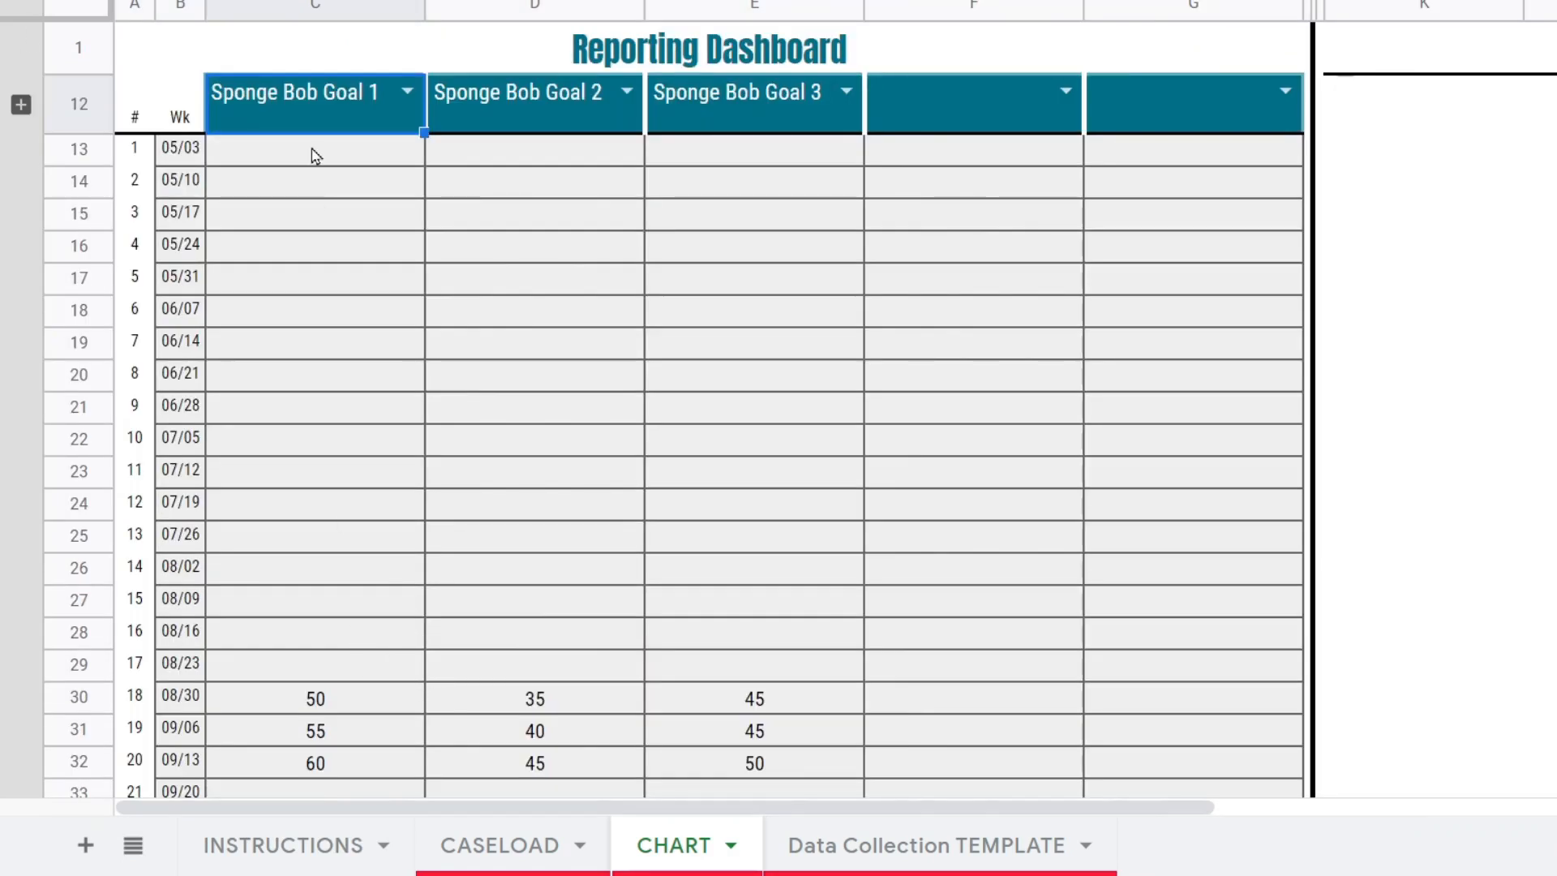
Examine the new Sponge Bob goal columns, comparing rows 13 to 29 with the scores starting at 08/30
{"action": "left_click_drag", "start_coordinate": [514, 99], "coordinate": [742, 107]}
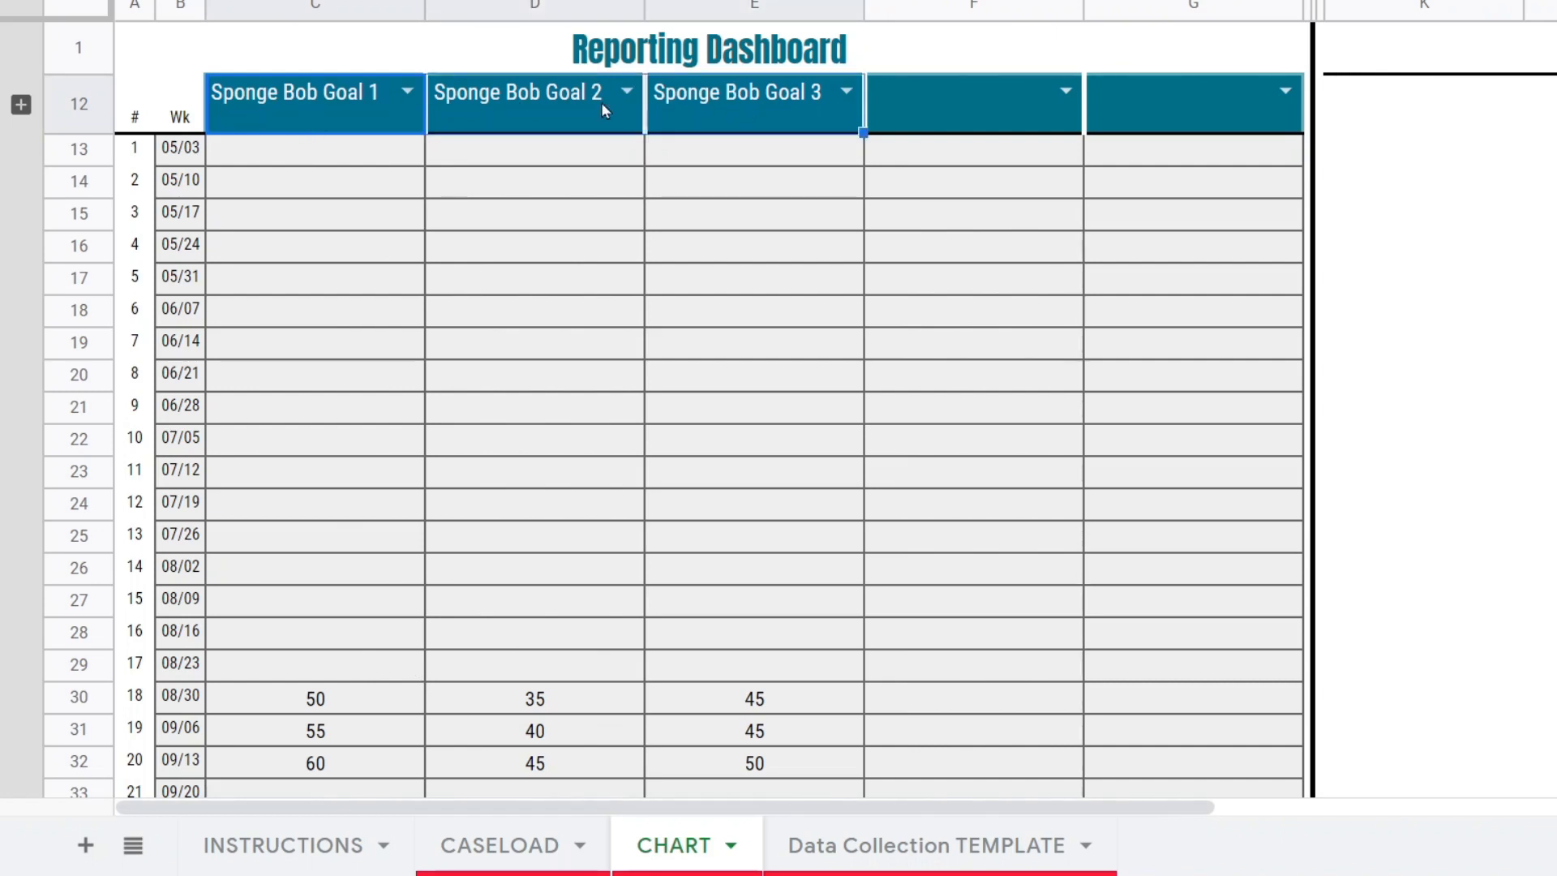
{"action": "left_click", "coordinate": [362, 704]}
{"action": "scroll", "coordinate": [611, 702], "scroll_direction": "down", "scroll_amount": 3}
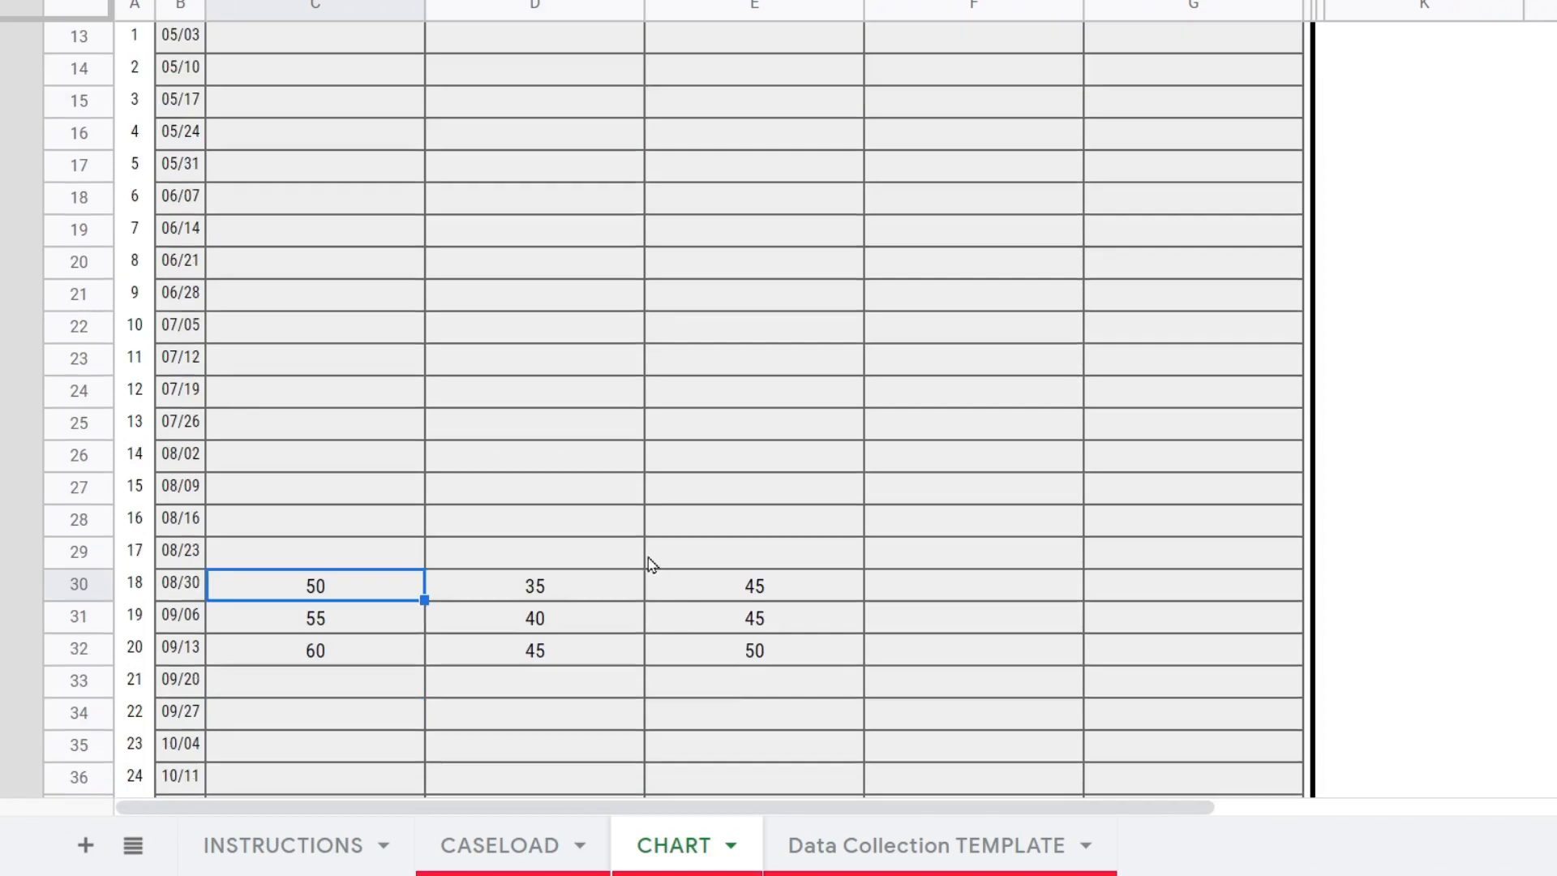
{"action": "scroll", "coordinate": [636, 577], "scroll_direction": "up", "scroll_amount": 3}
{"action": "left_click_drag", "start_coordinate": [306, 154], "coordinate": [885, 664]}
{"action": "key", "text": "shift+space"}
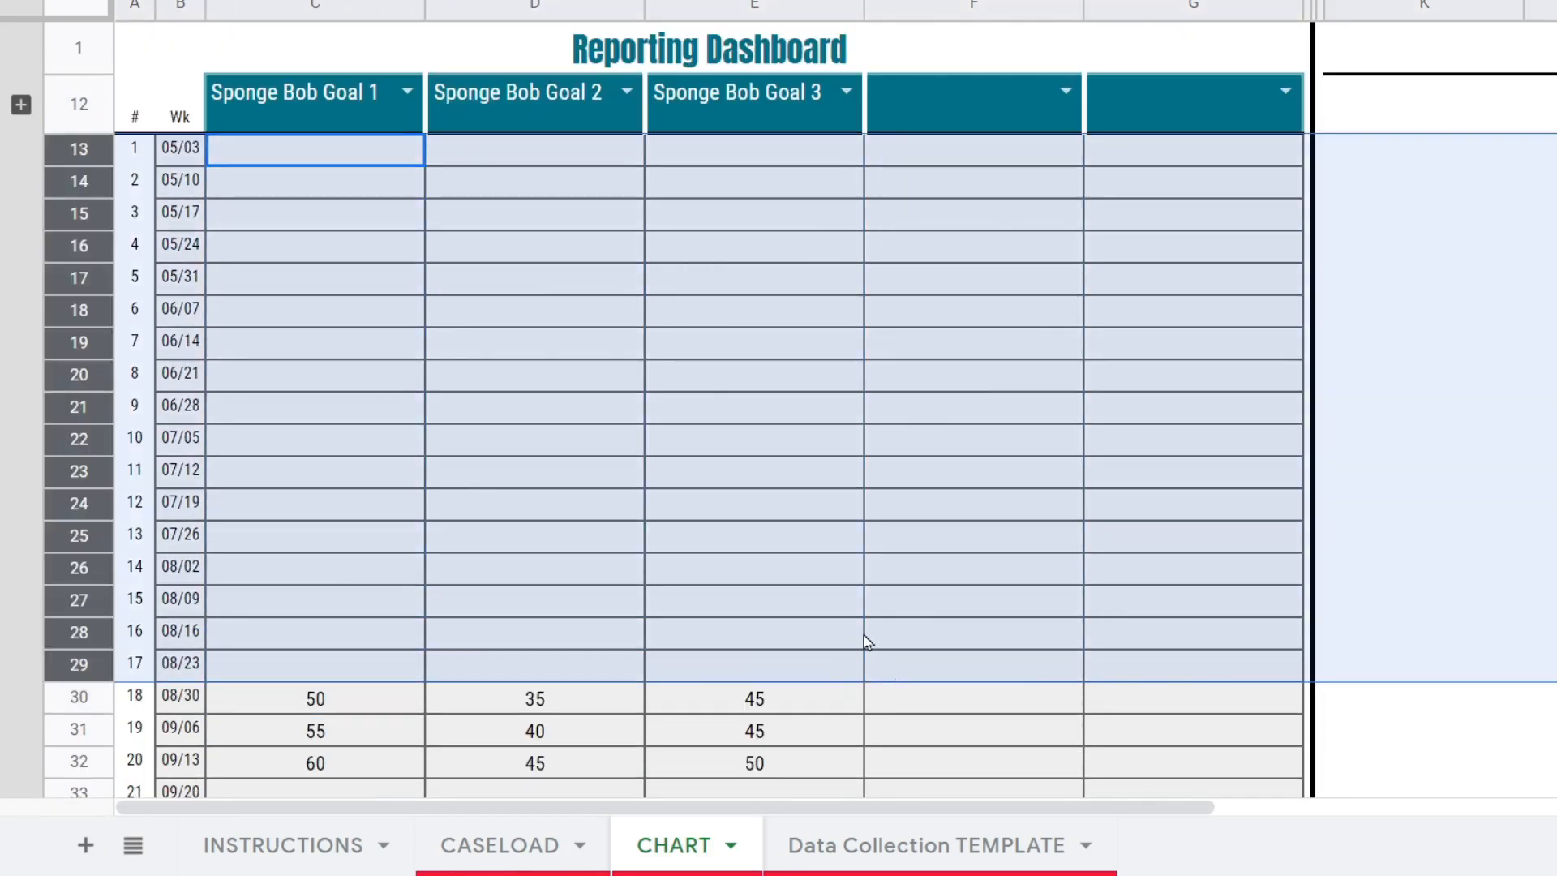
{"action": "left_click", "coordinate": [386, 245]}
Set the goal headers C12 to G12 to Sponge Bob [expired] Goal 1 through Goal 5
{"action": "left_click", "coordinate": [402, 93]}
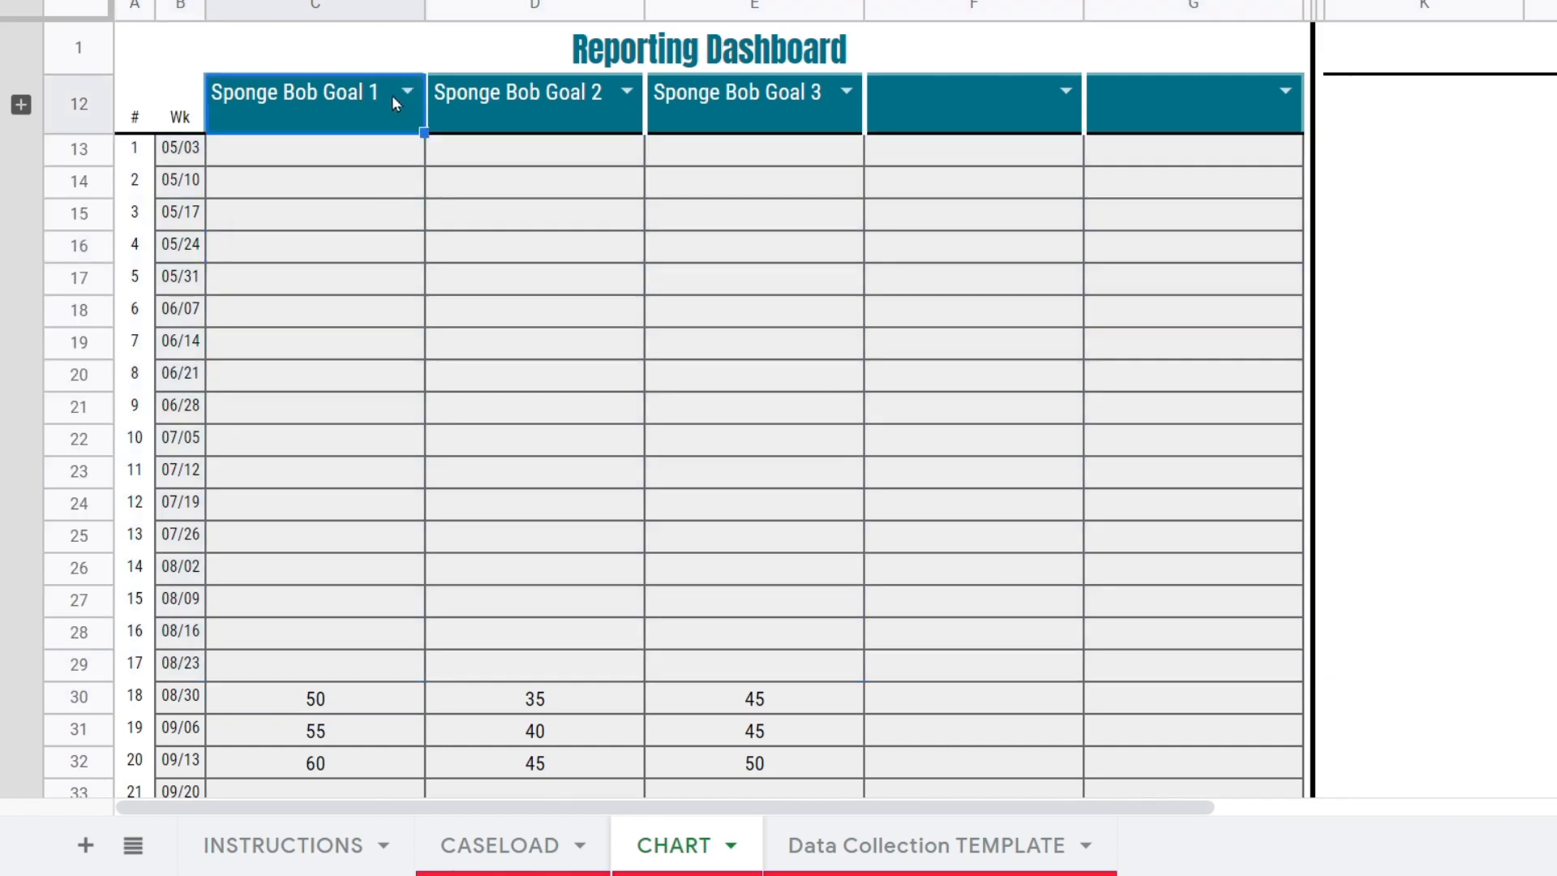
{"action": "left_click", "coordinate": [401, 160]}
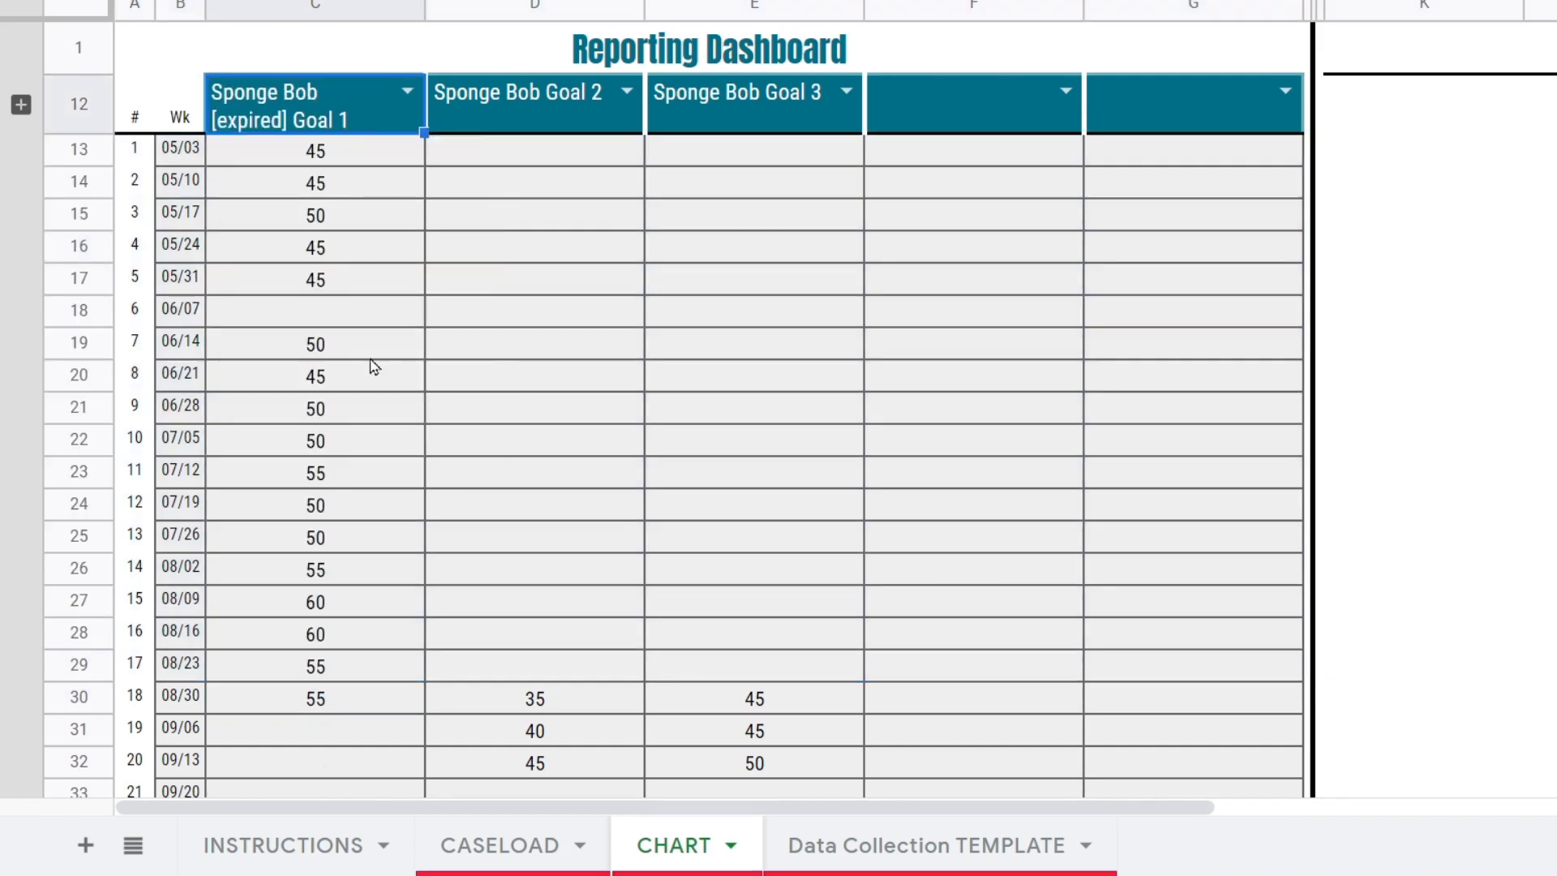
{"action": "left_click", "coordinate": [635, 91]}
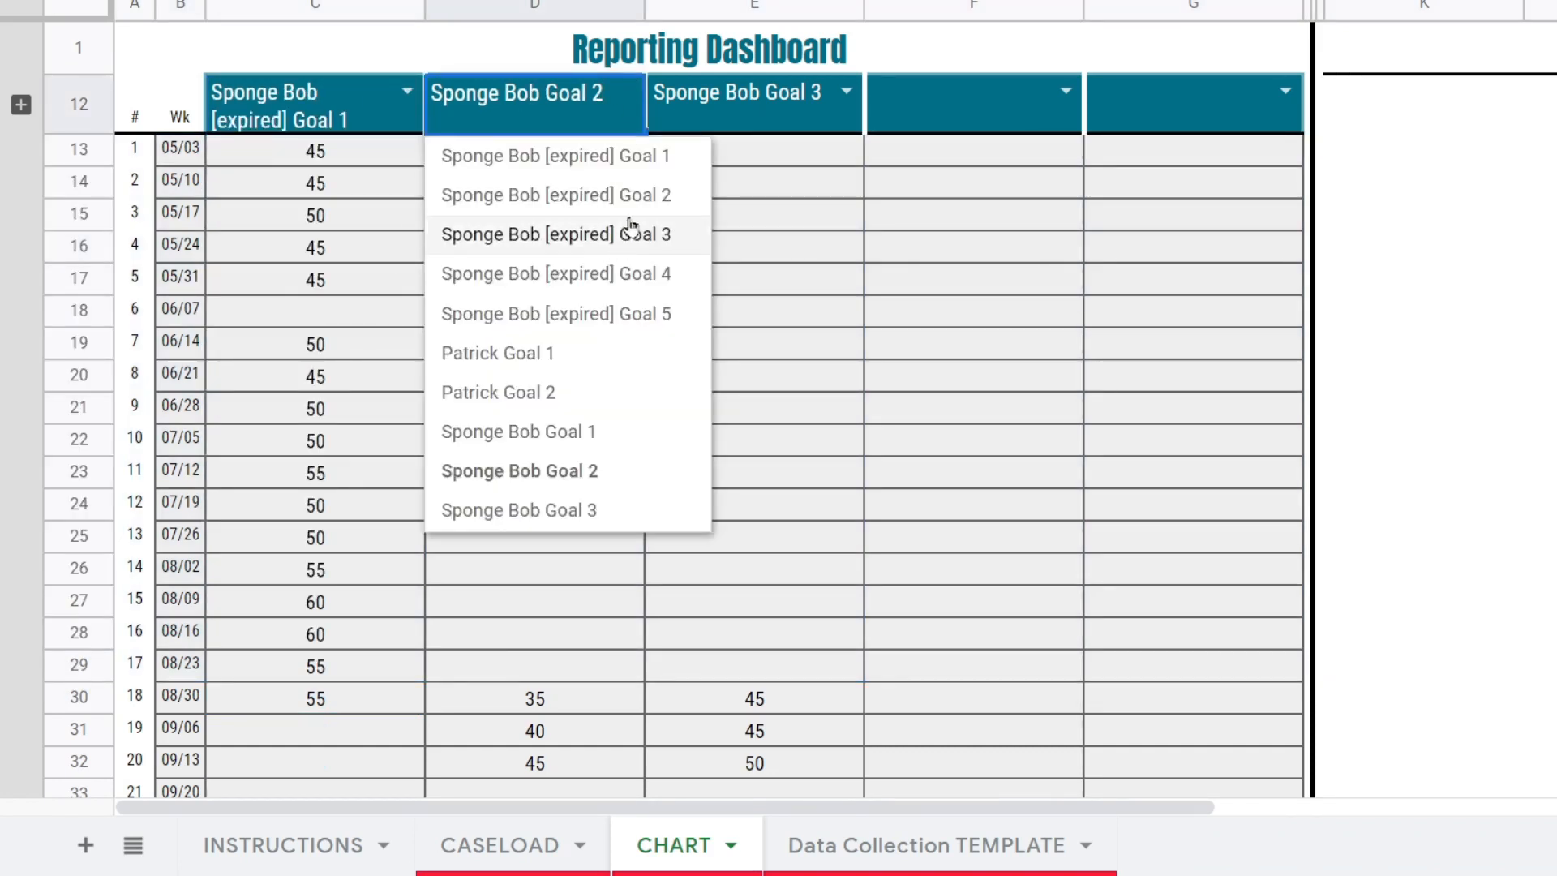
{"action": "left_click", "coordinate": [621, 195]}
{"action": "left_click", "coordinate": [853, 93]}
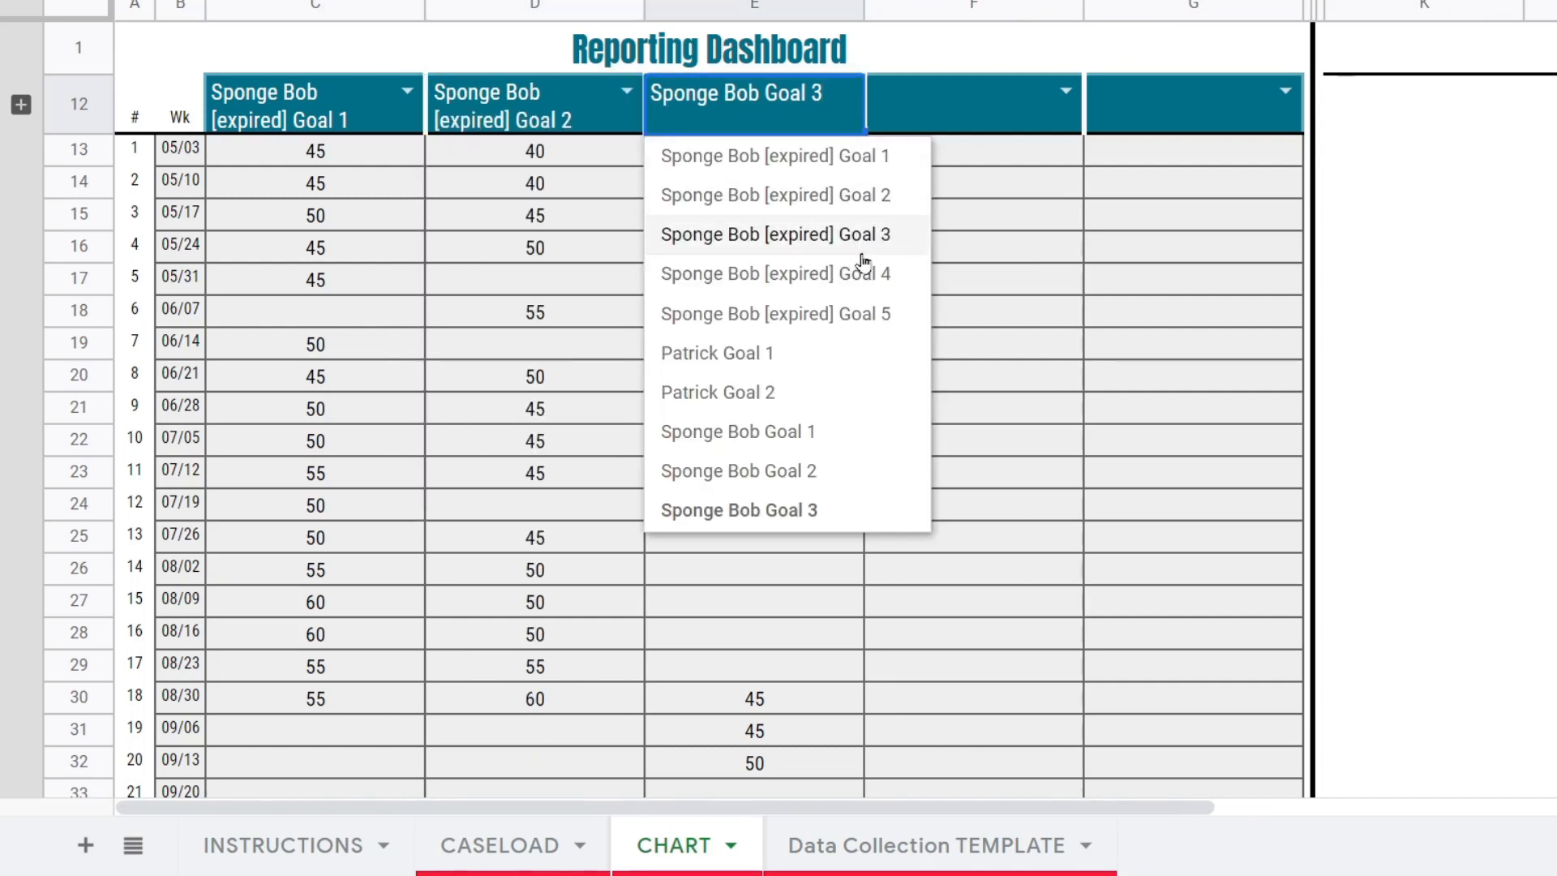
{"action": "left_click", "coordinate": [851, 233]}
{"action": "left_click", "coordinate": [1066, 91]}
{"action": "left_click", "coordinate": [1054, 273]}
{"action": "left_click", "coordinate": [1285, 91]}
{"action": "left_click", "coordinate": [1273, 315]}
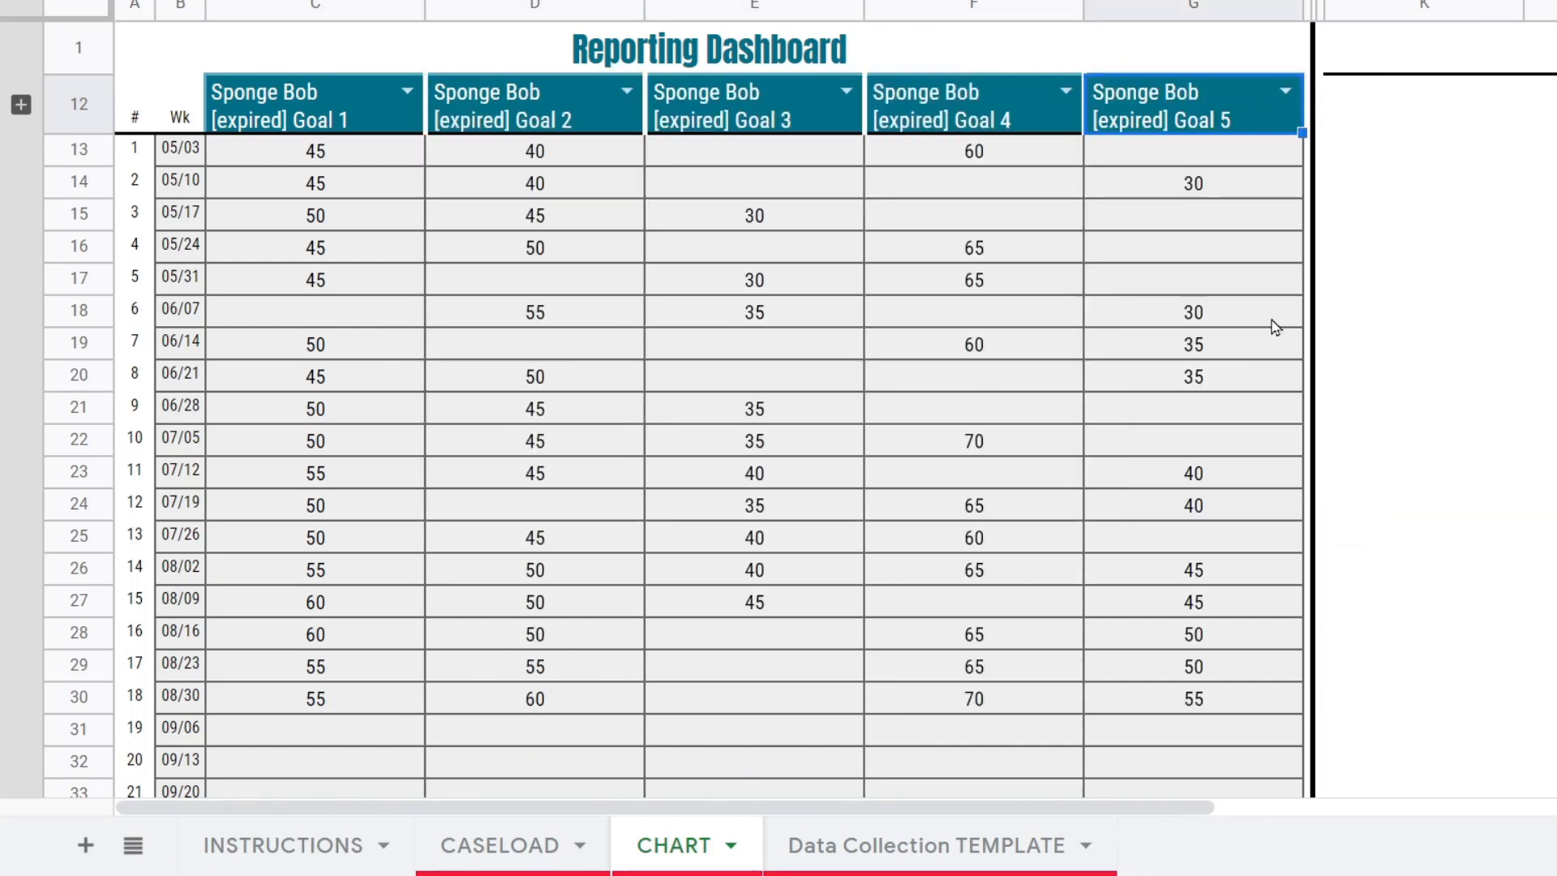
Clear the five goal headers C12 to G12 and expand the collapsed rows 2 to 11
{"action": "left_click_drag", "start_coordinate": [337, 94], "coordinate": [1194, 120]}
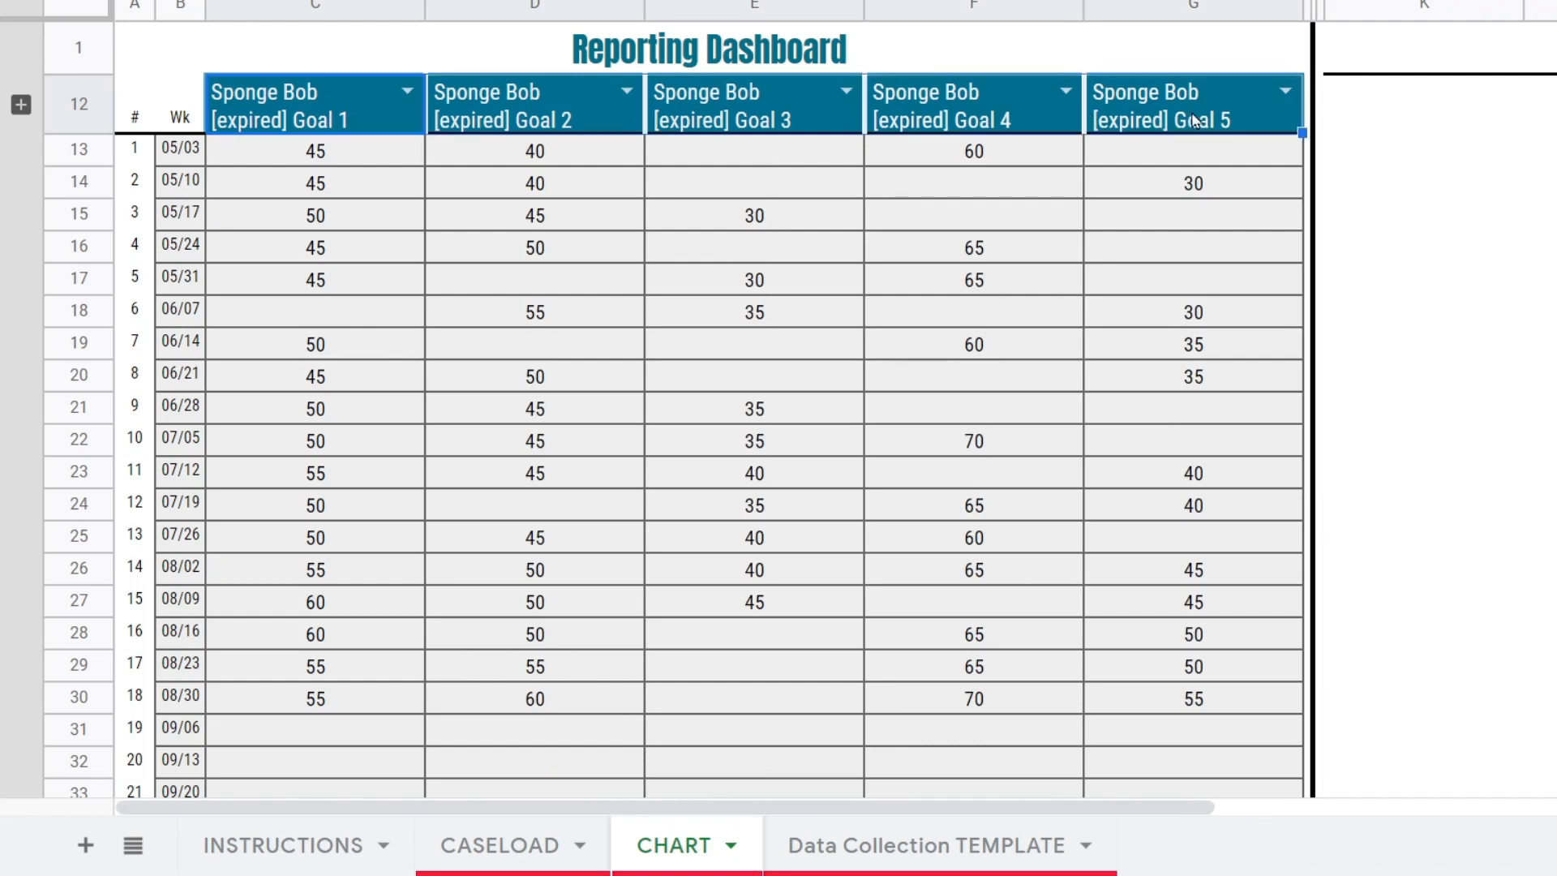
{"action": "key", "text": "Delete"}
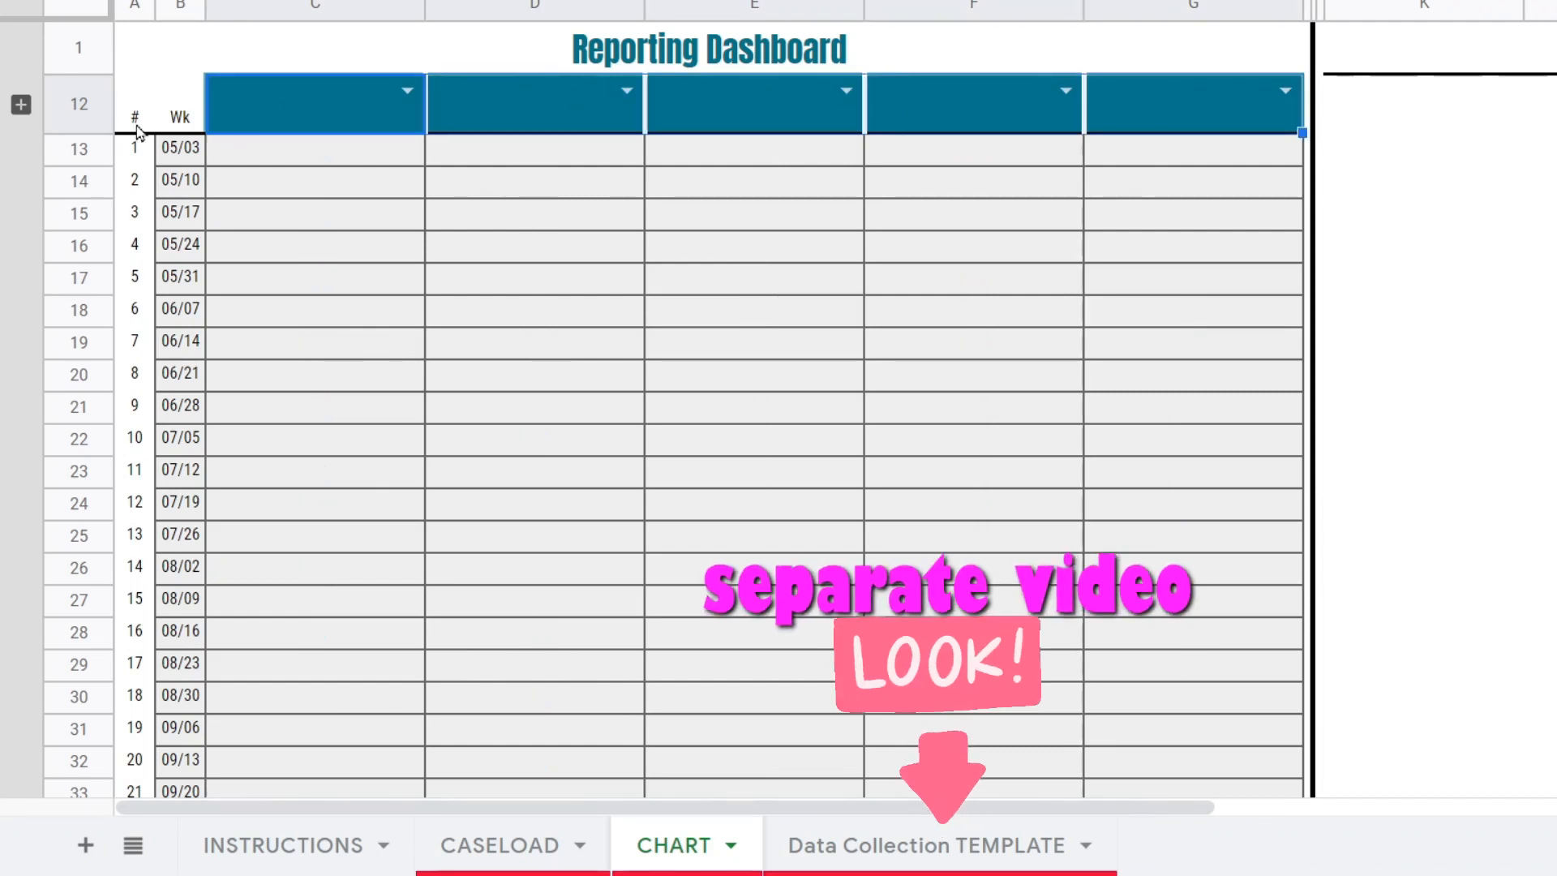
{"action": "left_click", "coordinate": [24, 107]}
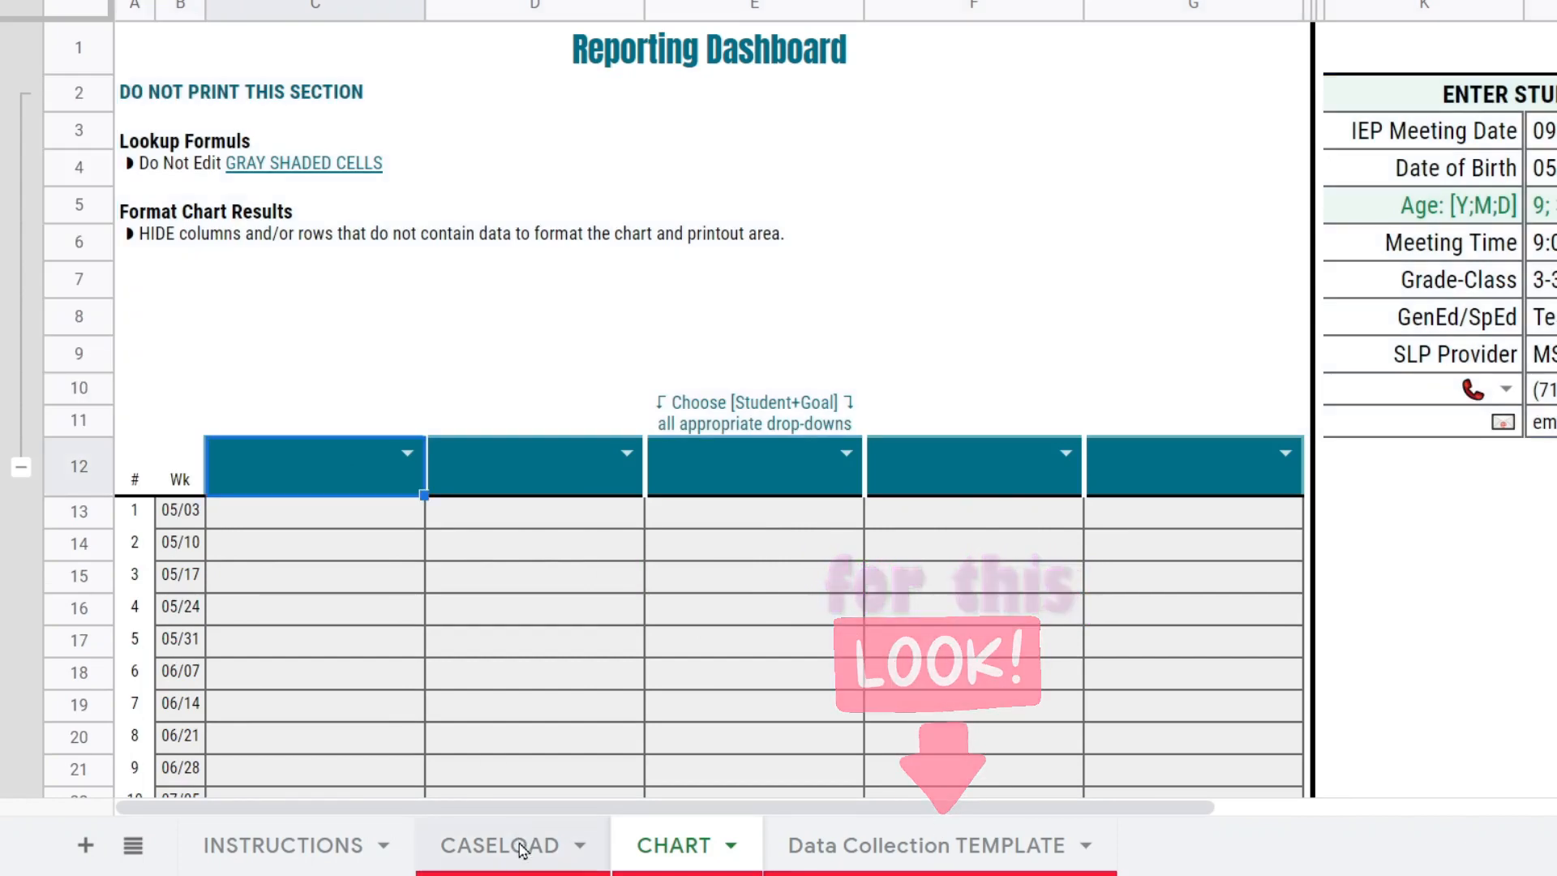
Clear the student-name highlight filter in cell C3 of the CASELOAD sheet
{"action": "left_click", "coordinate": [520, 853]}
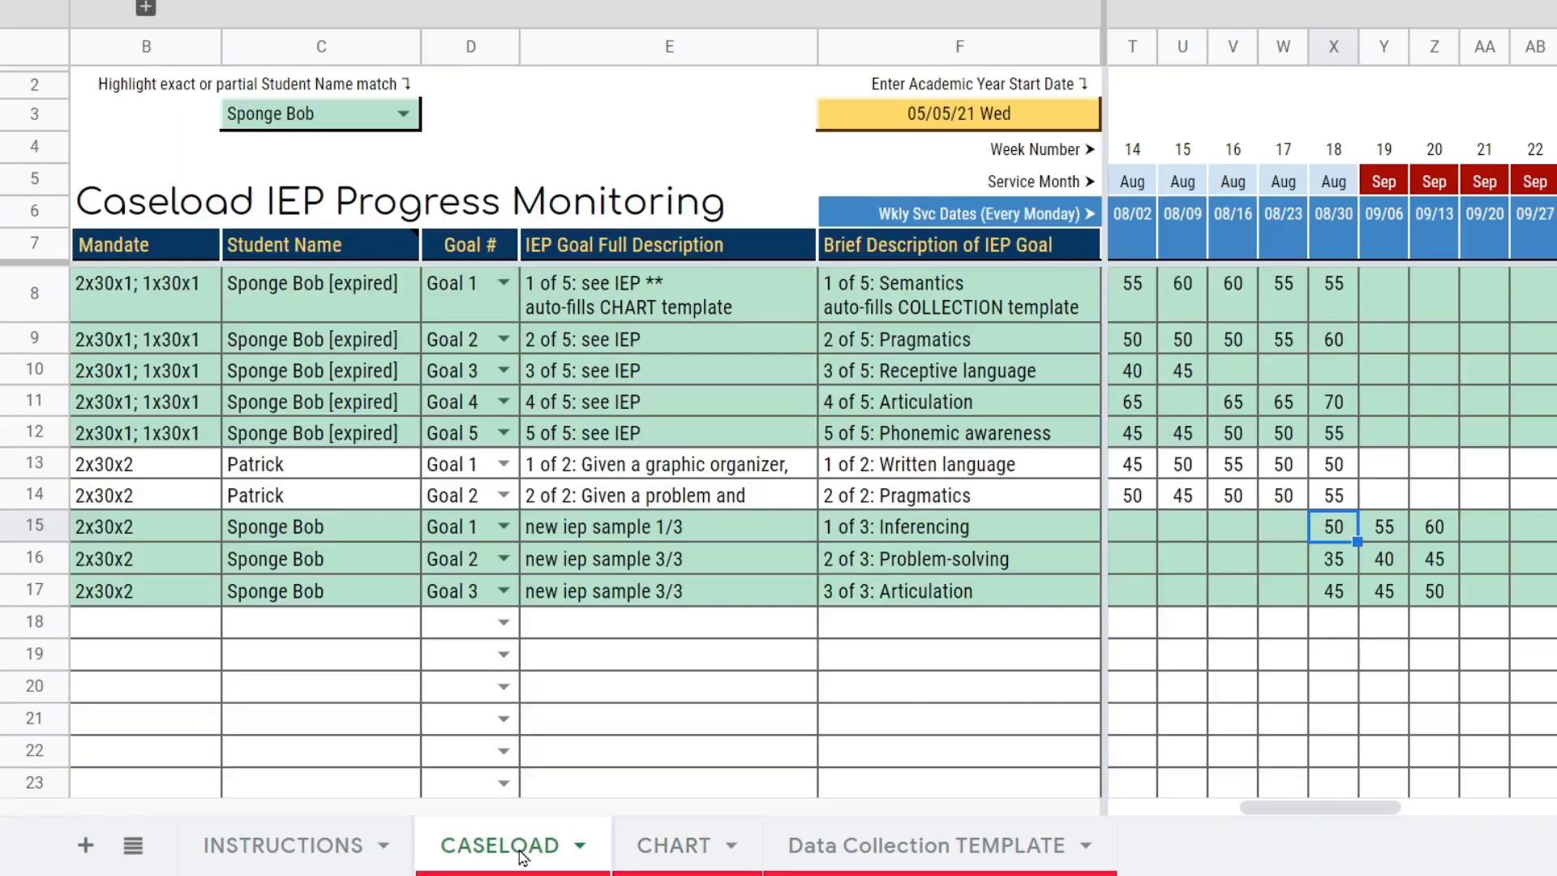
{"action": "left_click", "coordinate": [321, 124]}
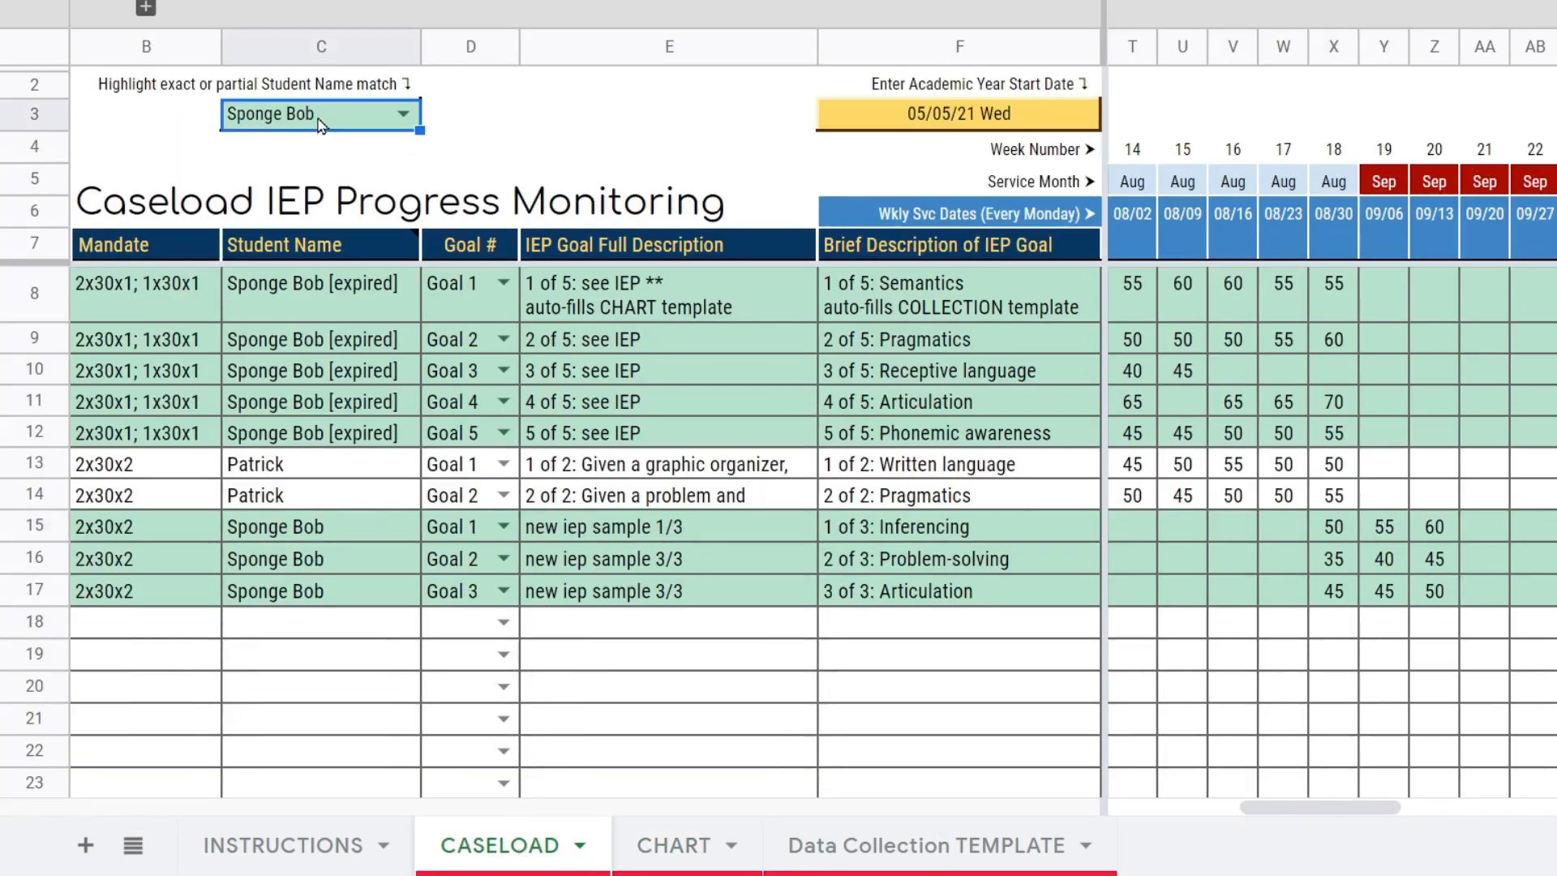
{"action": "key", "text": "Delete"}
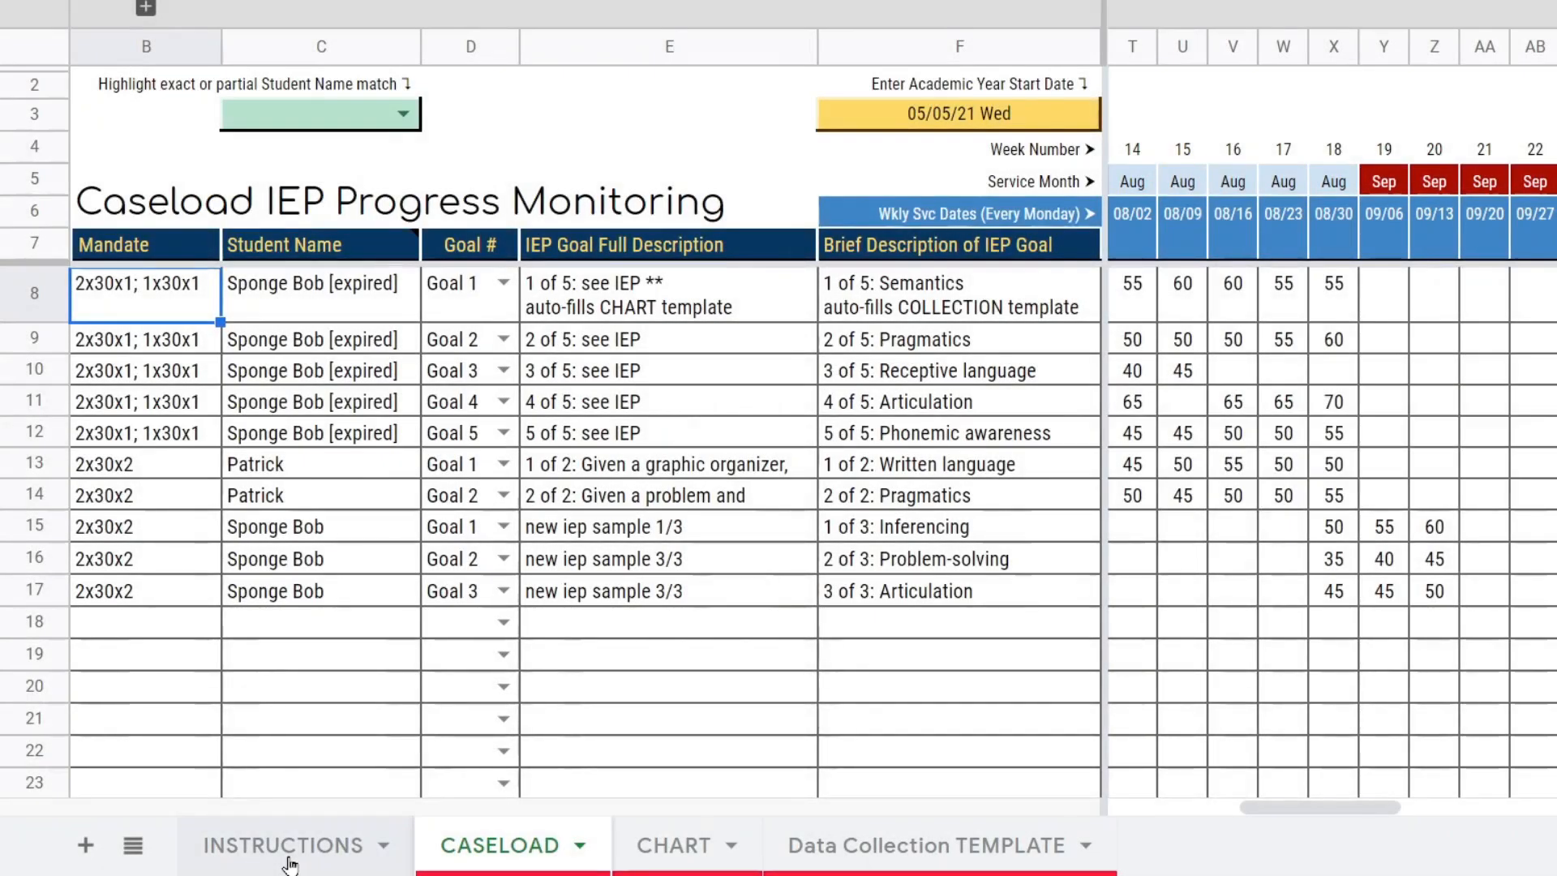
Look through the INSTRUCTIONS sheet from the service-date setup down to the optional information tracking fields
{"action": "left_click", "coordinate": [290, 864]}
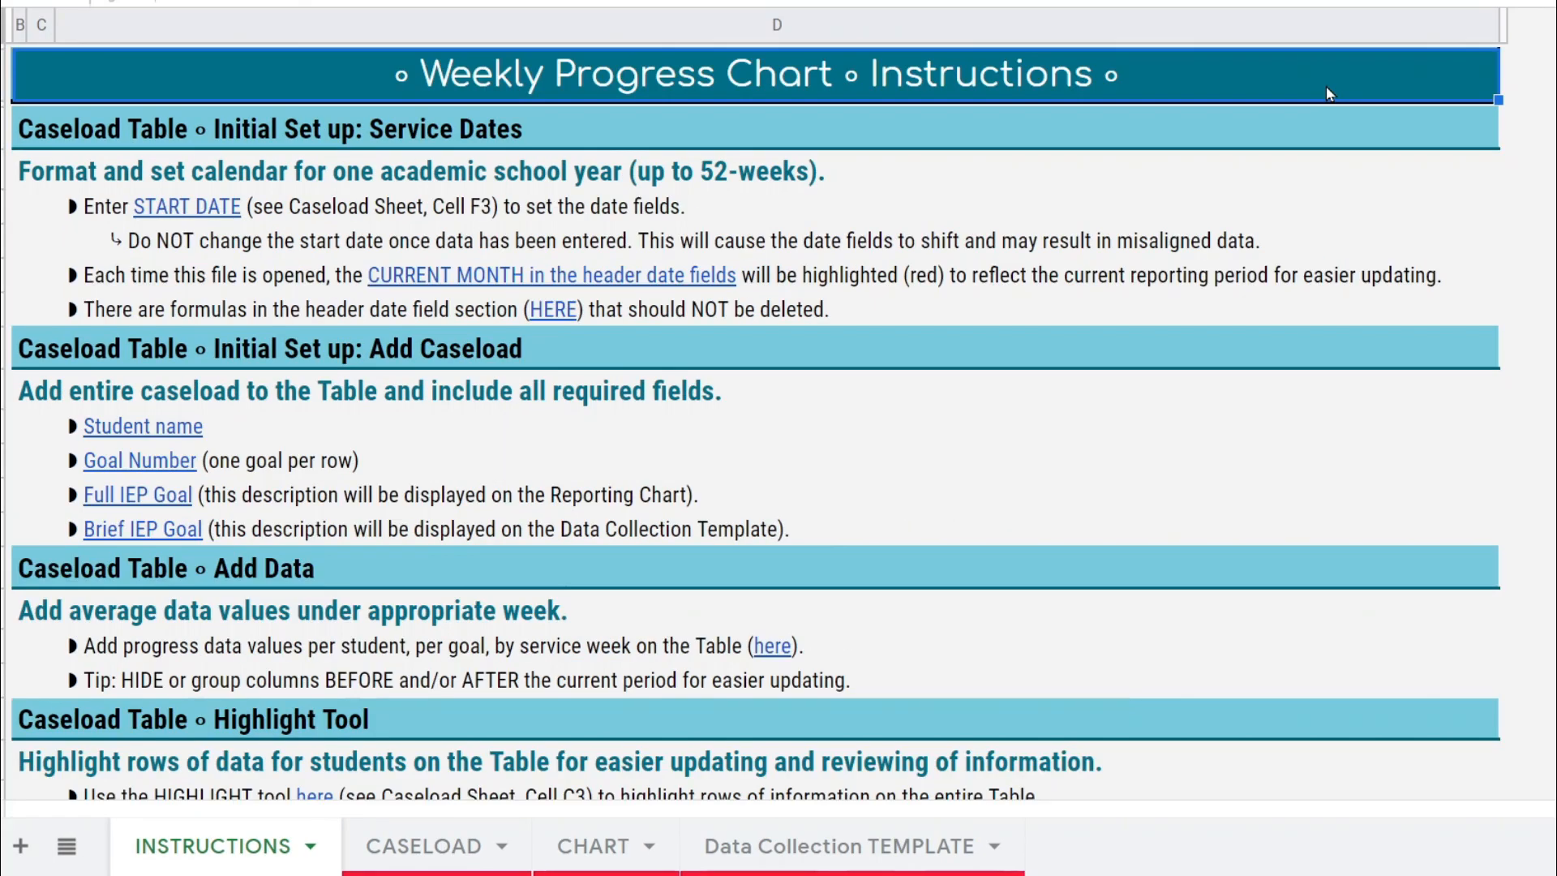
{"action": "scroll", "coordinate": [1330, 244], "scroll_direction": "down", "scroll_amount": 4}
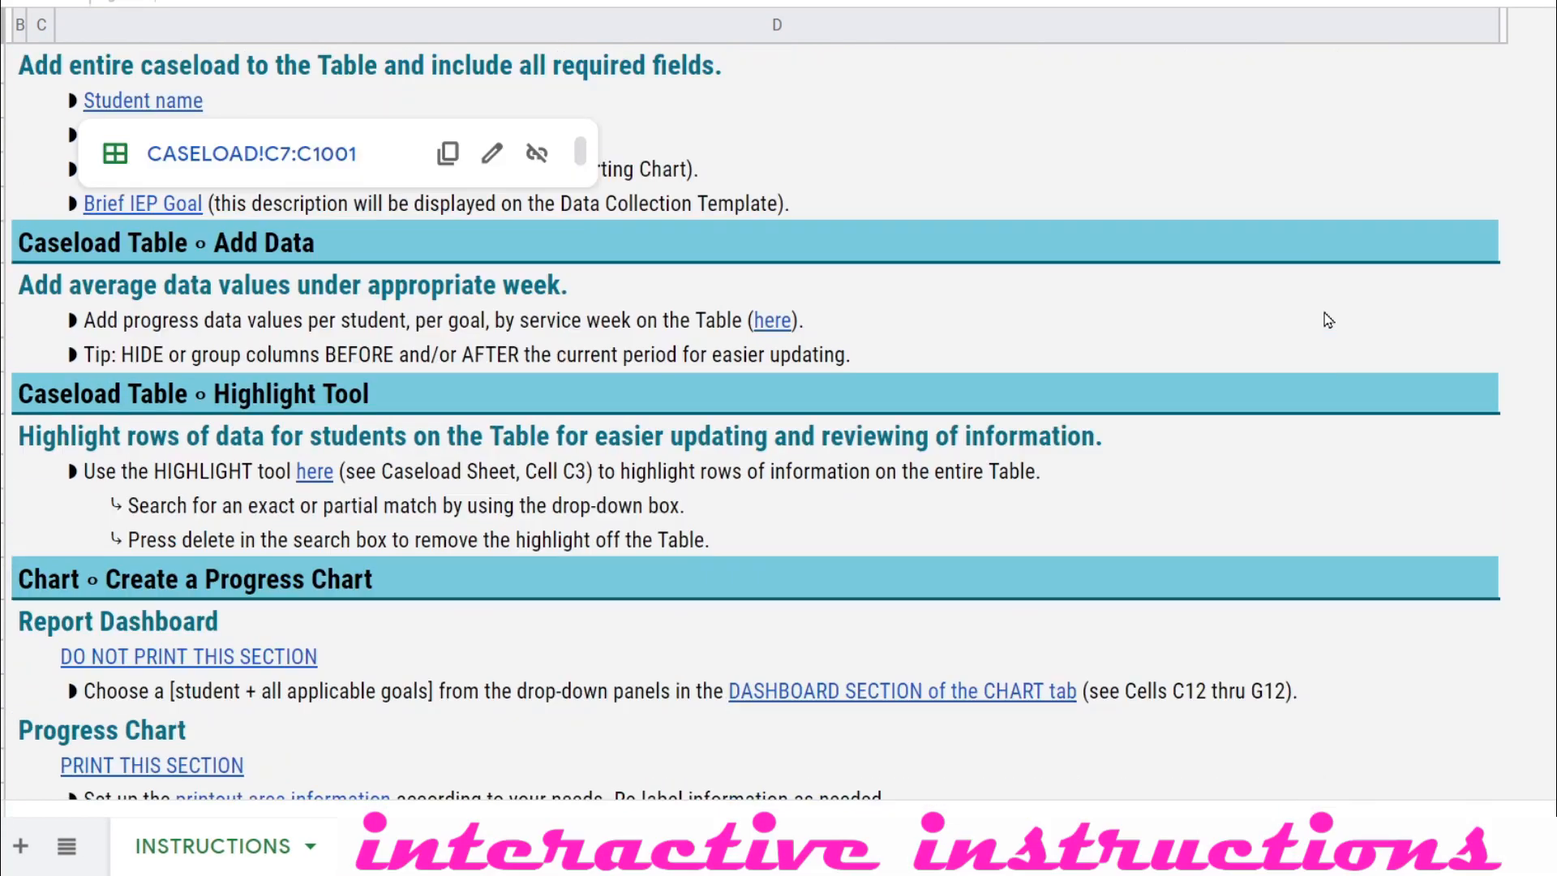
{"action": "scroll", "coordinate": [1327, 320], "scroll_direction": "down", "scroll_amount": 8}
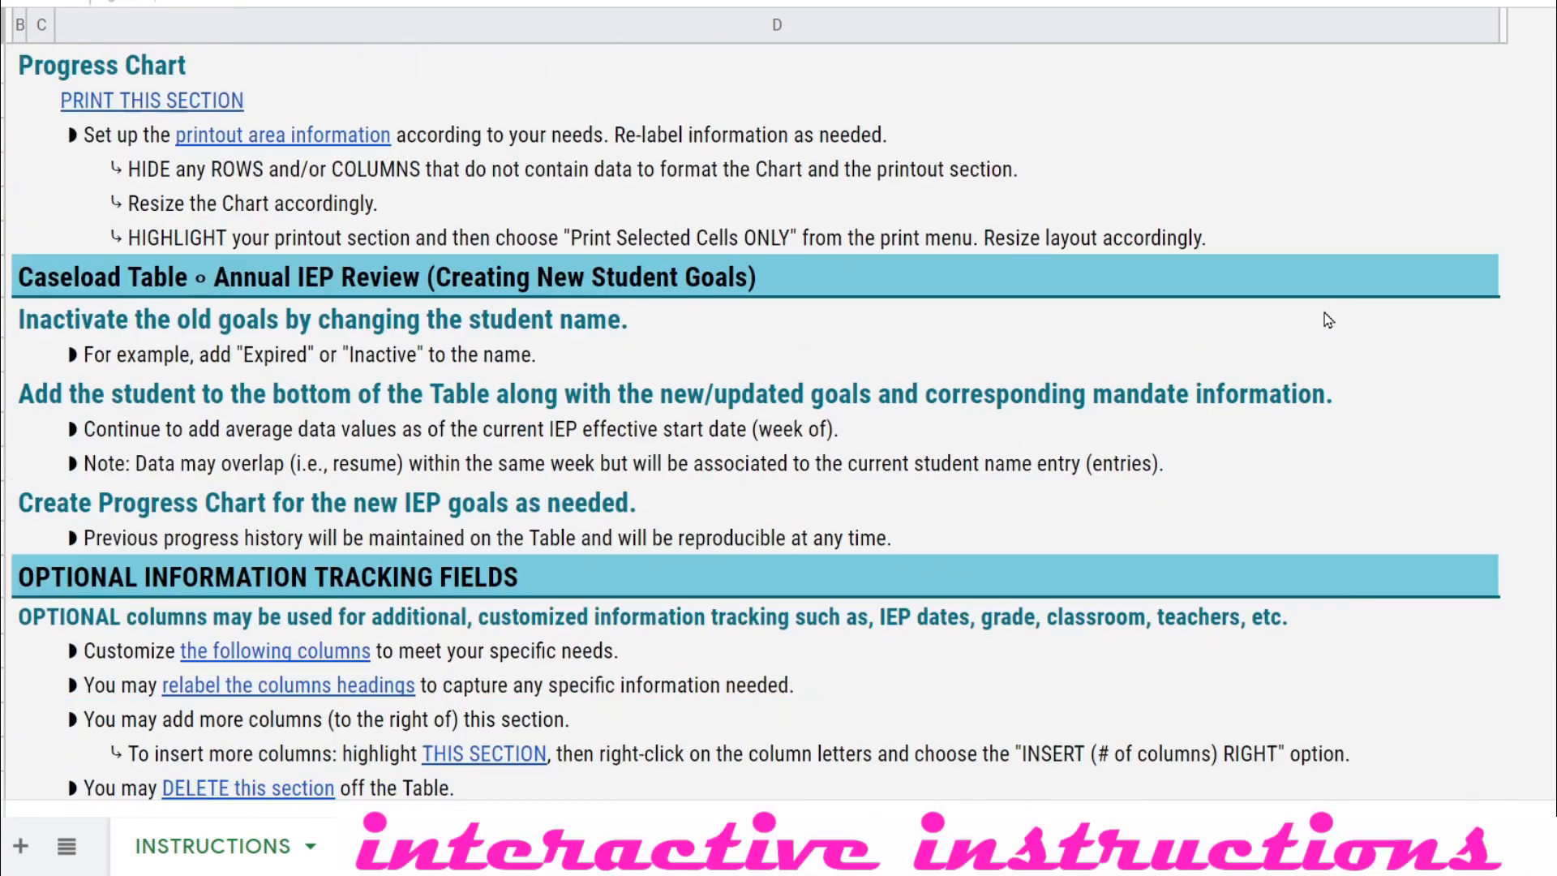
{"action": "scroll", "coordinate": [1327, 321], "scroll_direction": "up", "scroll_amount": 12}
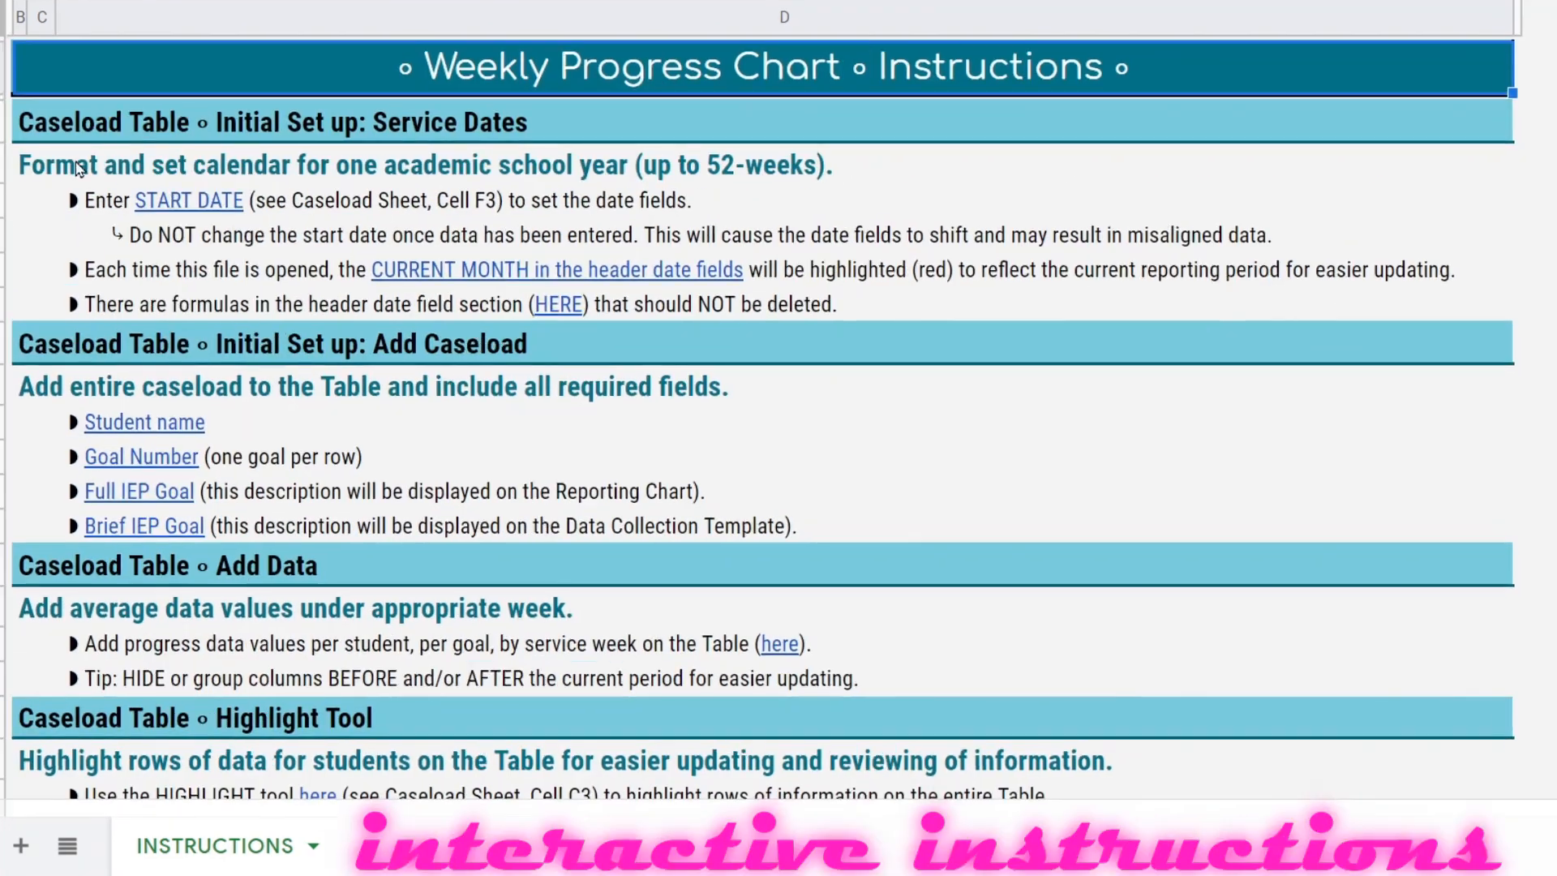
Follow the START DATE link in the instructions to CASELOAD cell F3 and view its date picker without changing the date
{"action": "left_click", "coordinate": [77, 169]}
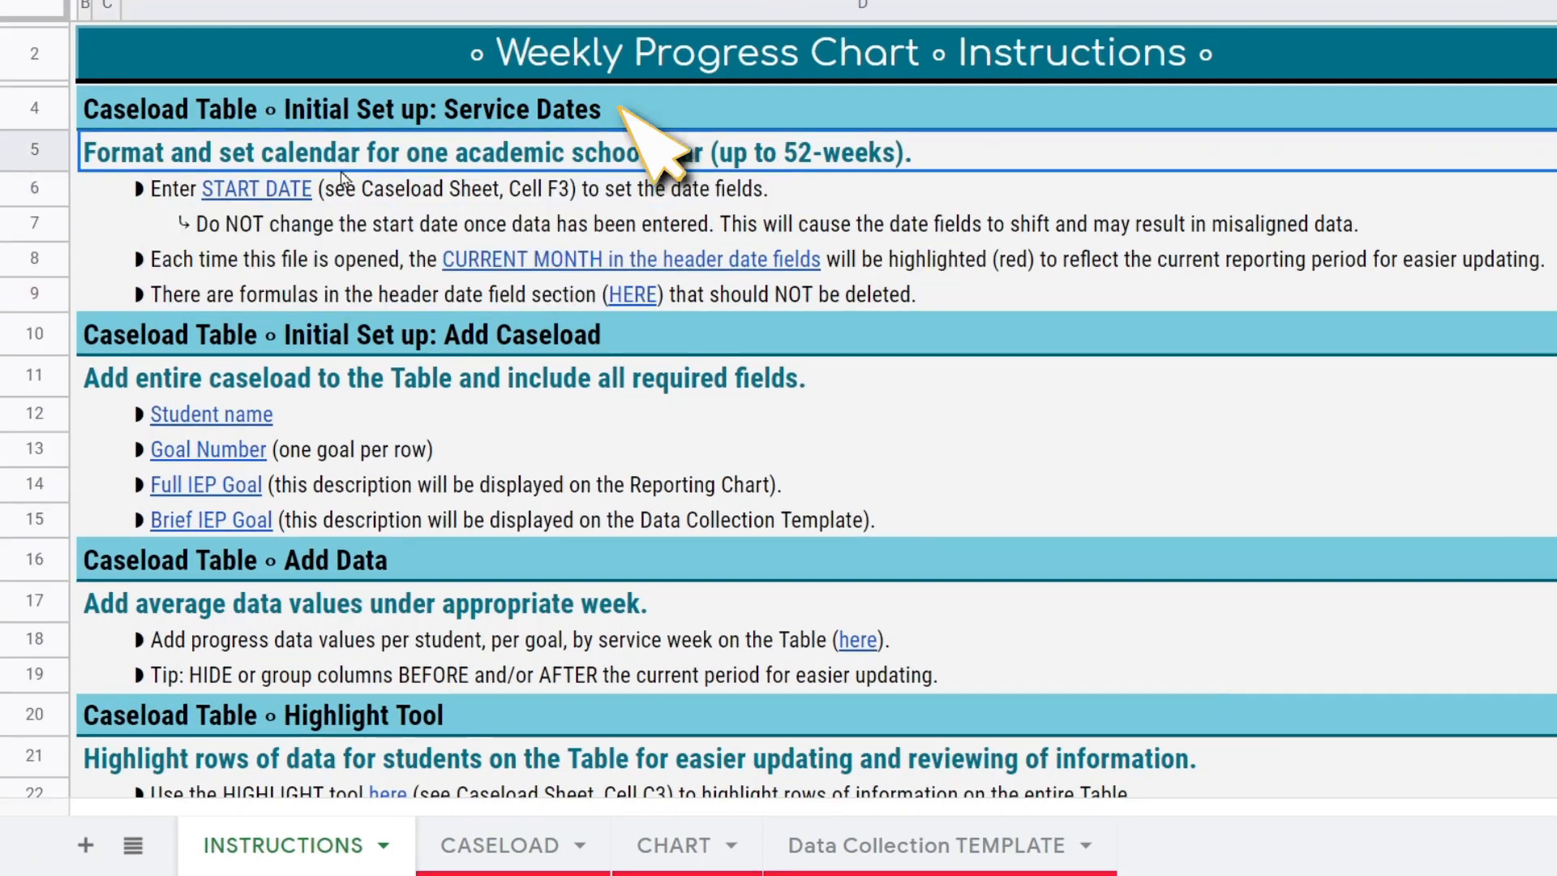
{"action": "left_click", "coordinate": [220, 203]}
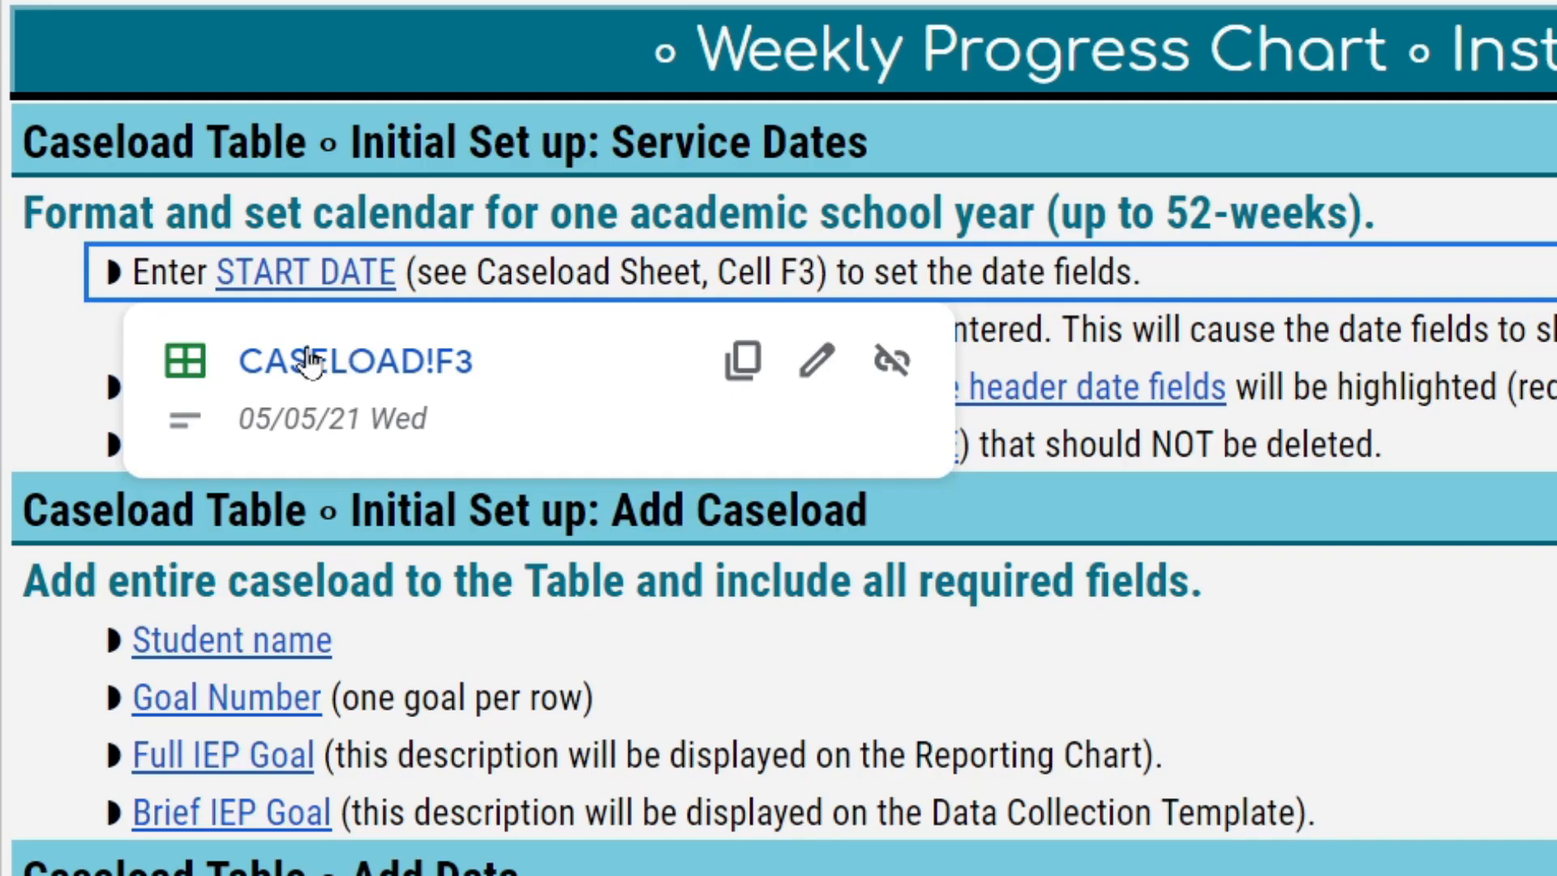
{"action": "left_click", "coordinate": [336, 275]}
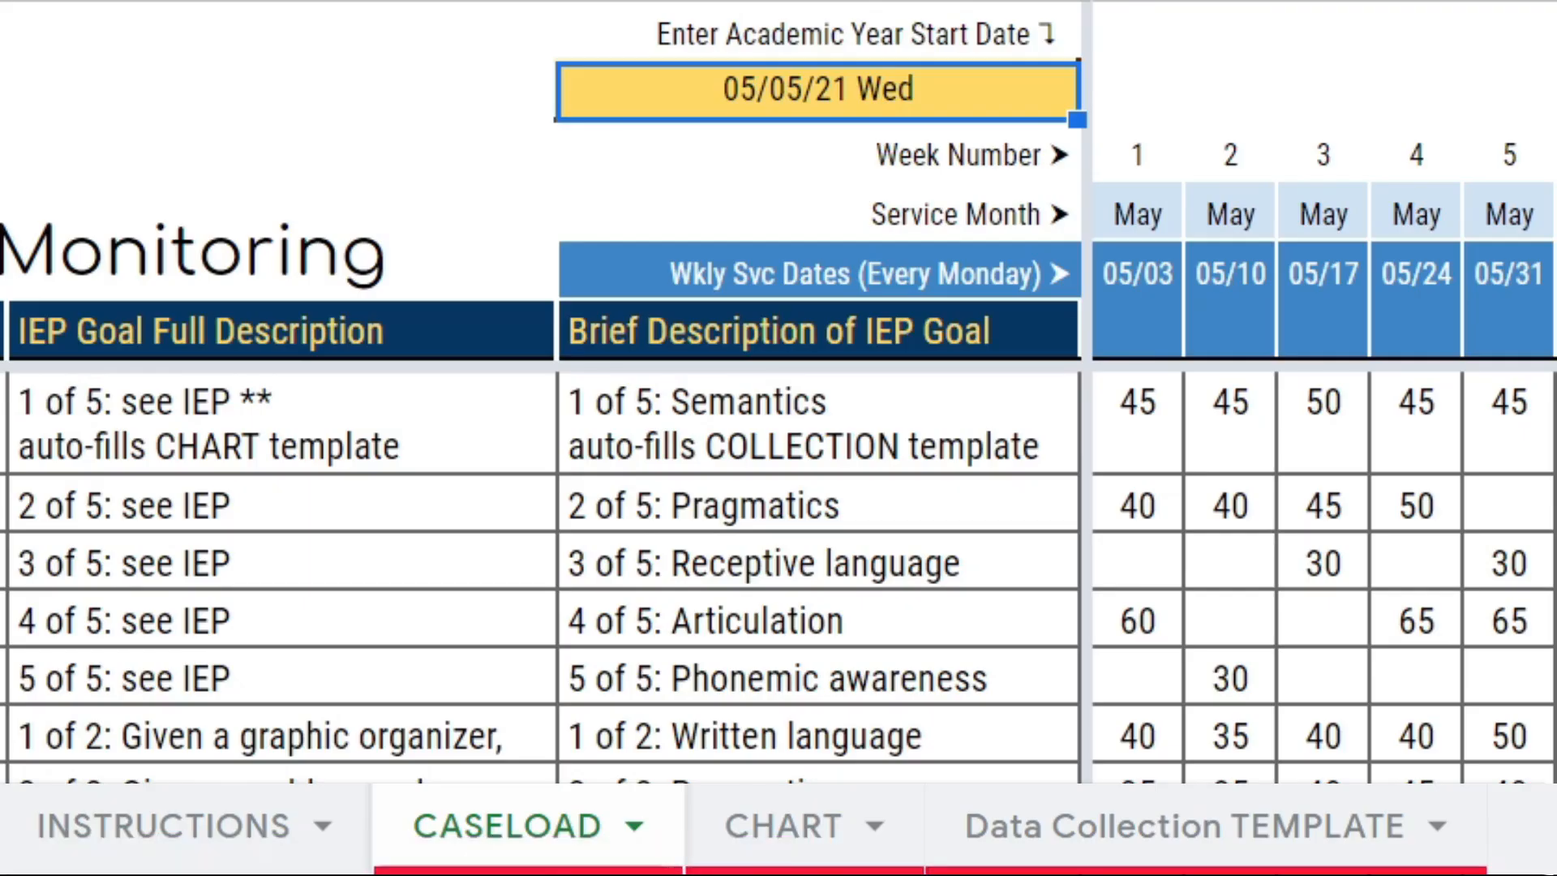
{"action": "double_click", "coordinate": [721, 88]}
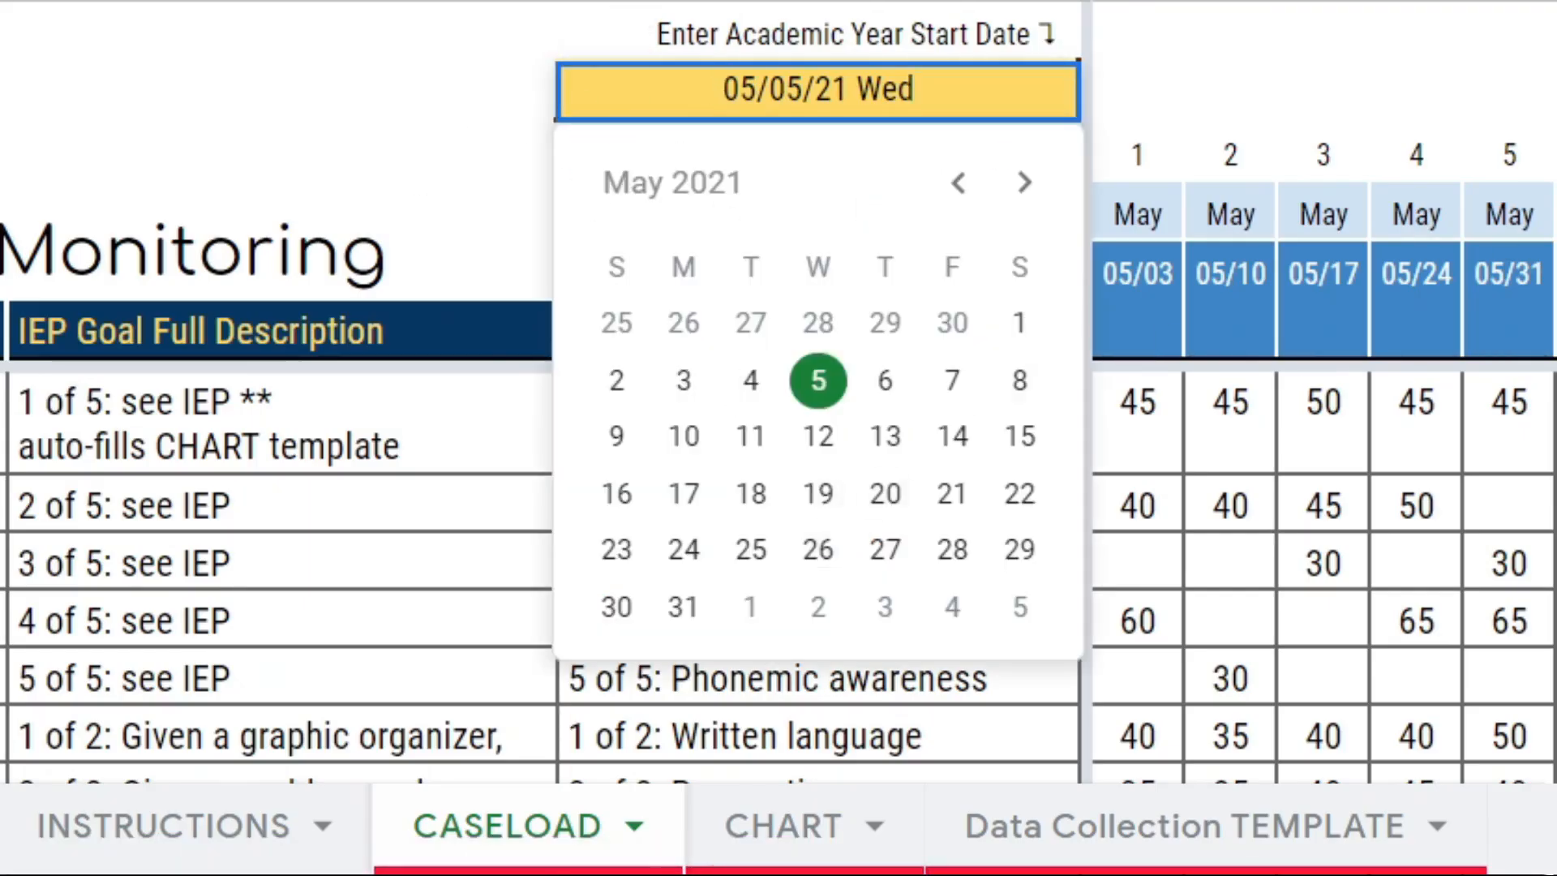
{"action": "key", "text": "Escape"}
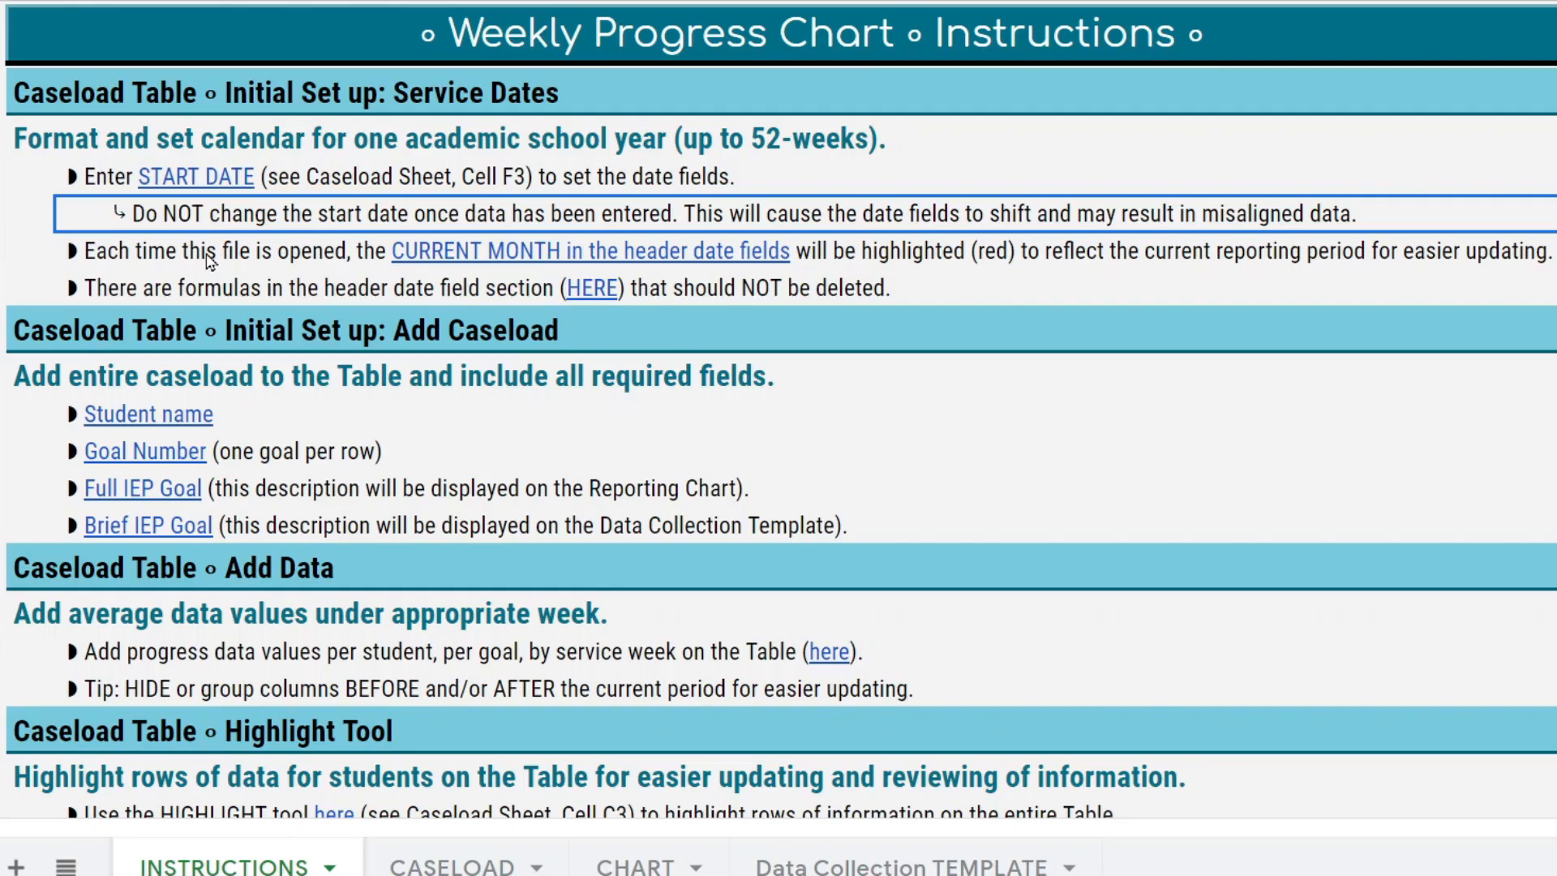
Follow the CURRENT MONTH link in the instructions to CASELOAD G5:BF5 and look along the service-month header
{"action": "left_click", "coordinate": [205, 261]}
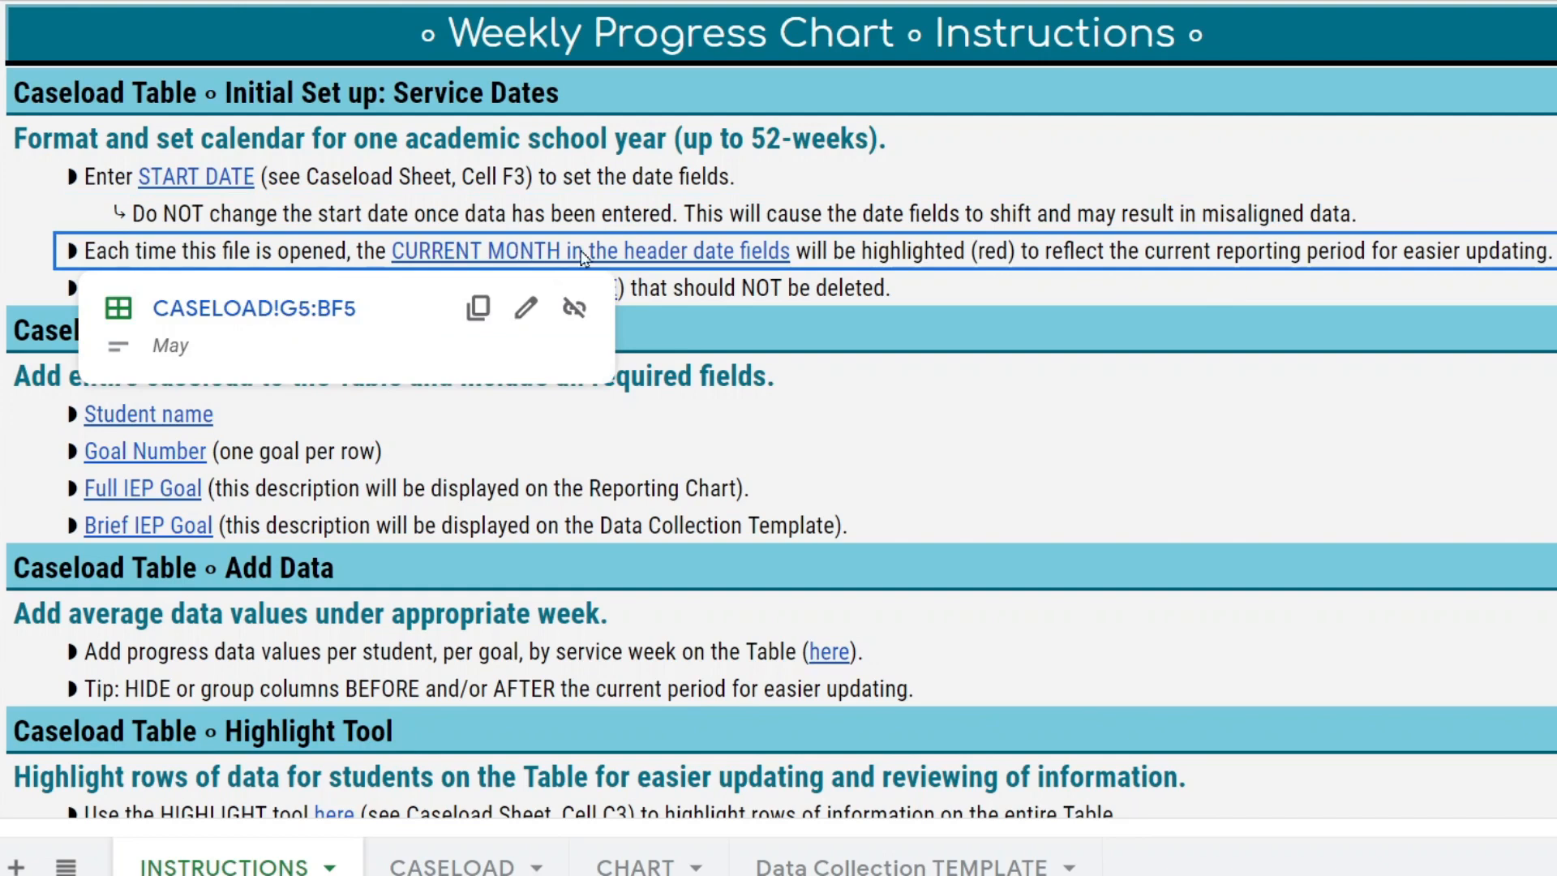
{"action": "left_click", "coordinate": [339, 317]}
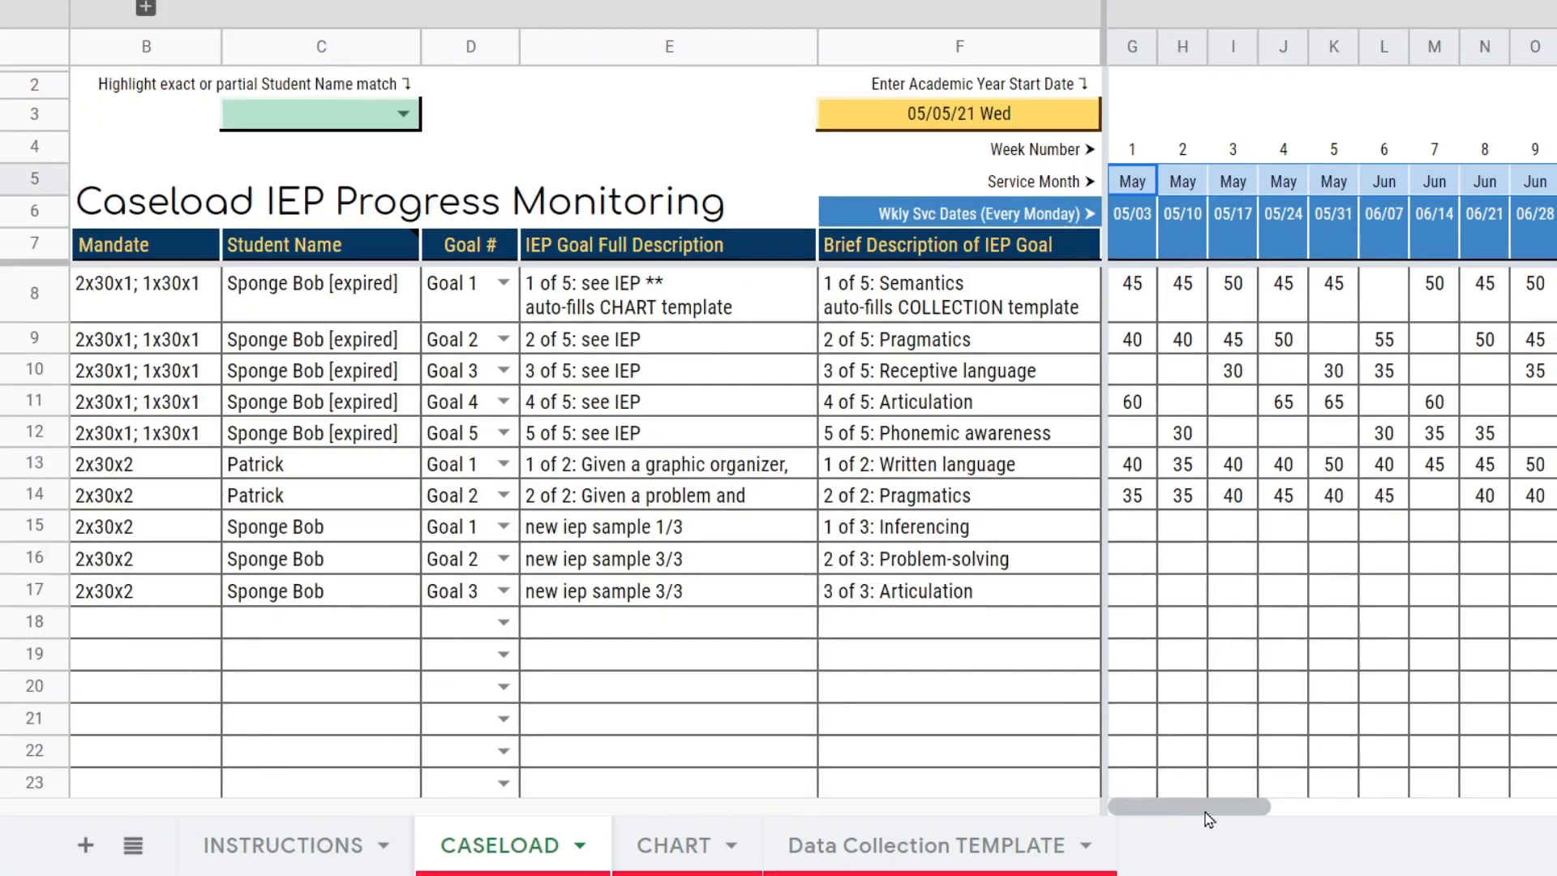
{"action": "left_click_drag", "start_coordinate": [1231, 814], "coordinate": [1328, 833]}
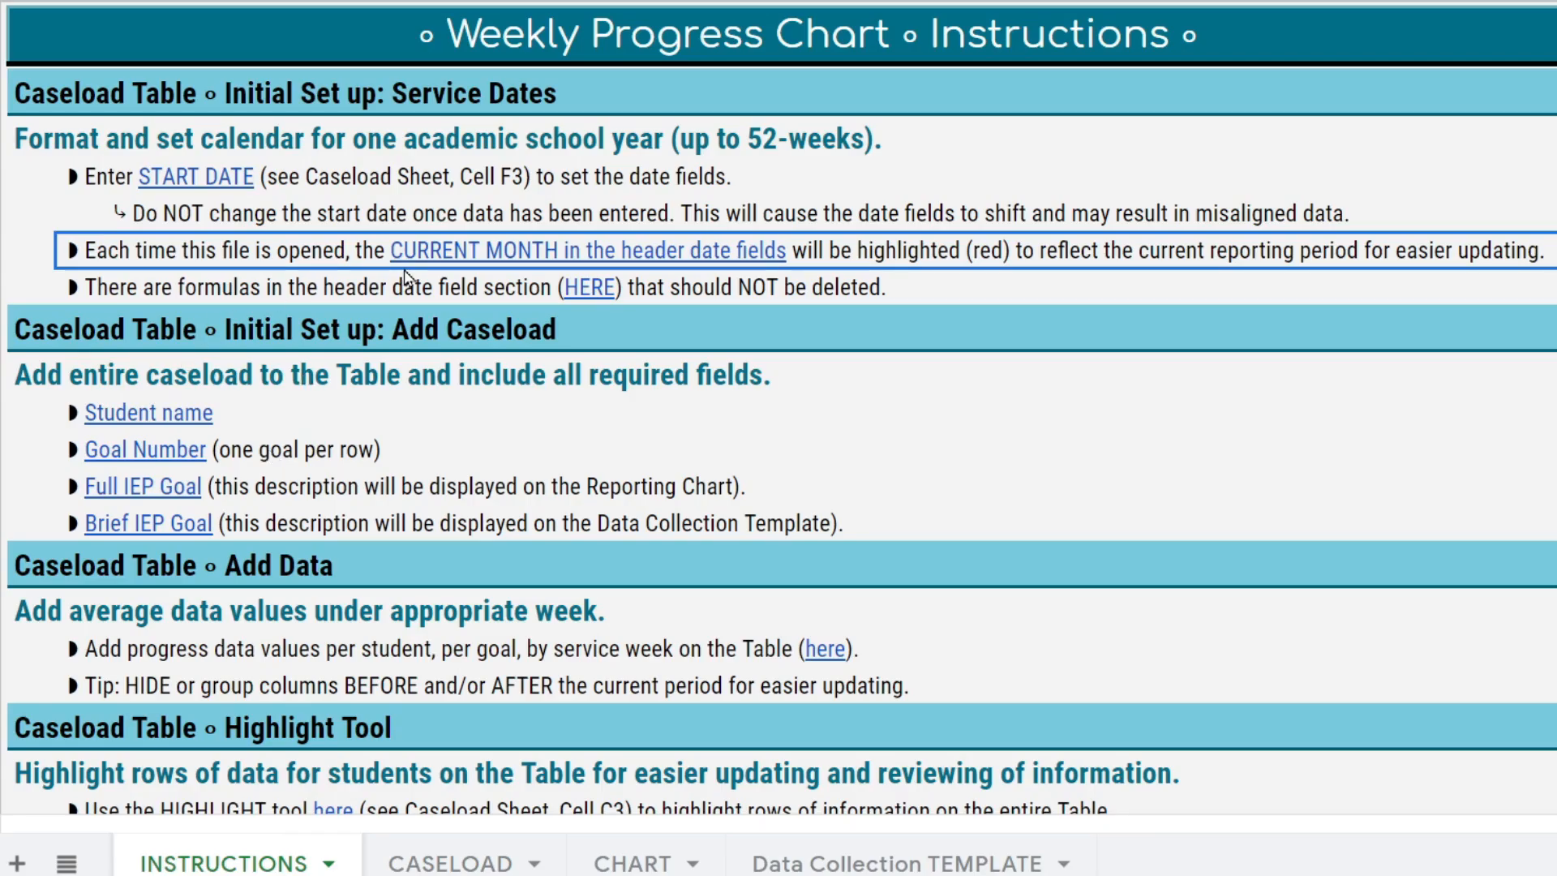
Follow the header date formulas link in the instructions to CASELOAD G7:BF7 and examine the formula row below the weekly dates
{"action": "mouse_move", "coordinate": [404, 271]}
{"action": "left_click", "coordinate": [749, 298]}
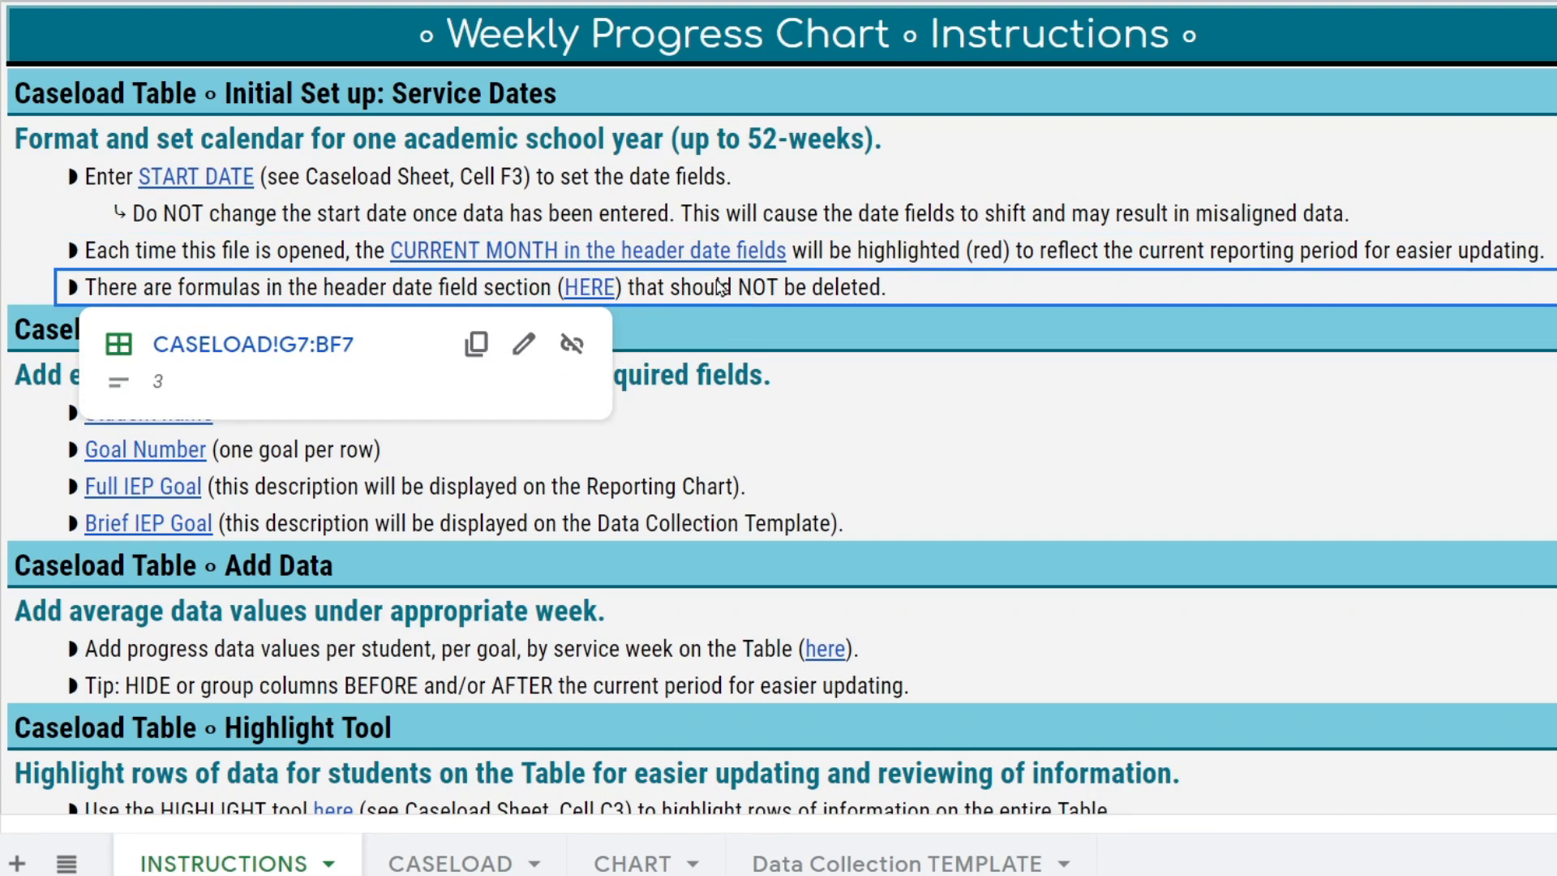
{"action": "left_click", "coordinate": [280, 349]}
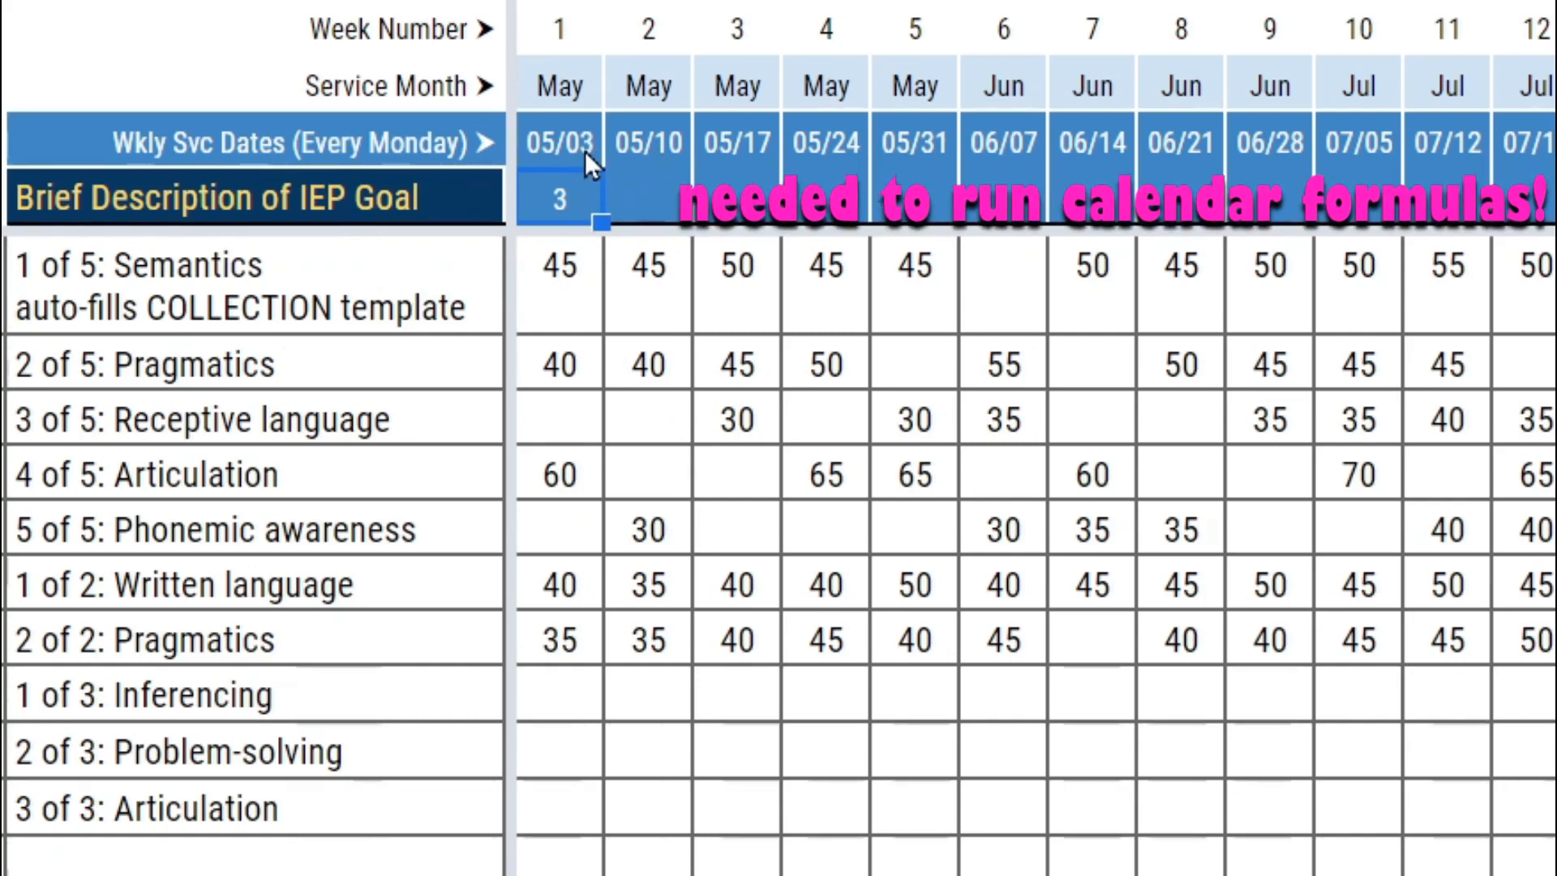
{"action": "left_click", "coordinate": [629, 202]}
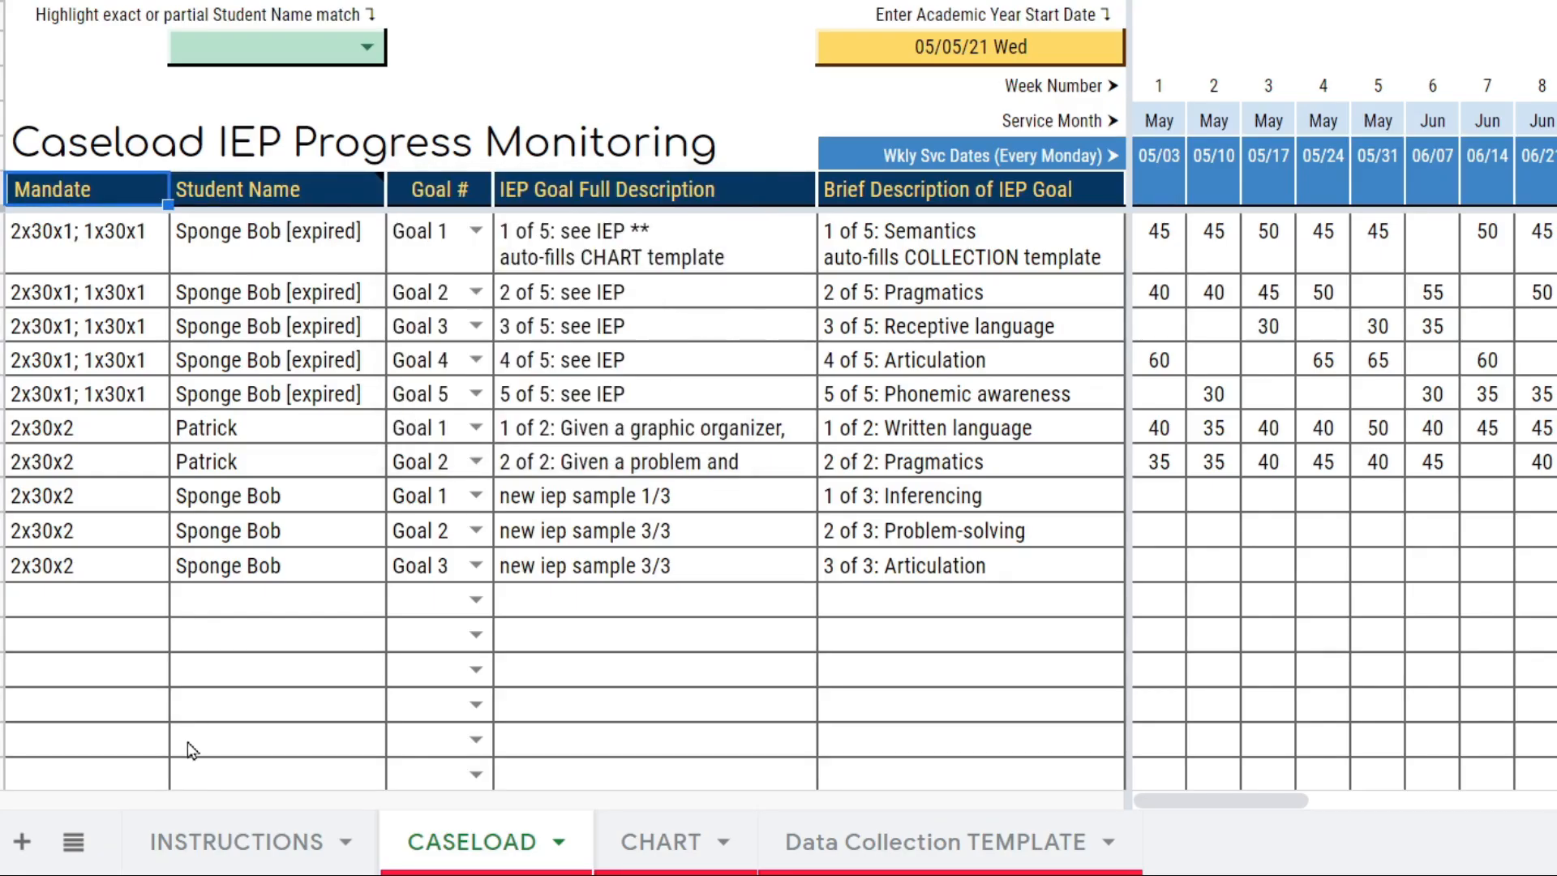
From the Add Caseload instructions, follow the Student name and Goal Number links to view their CASELOAD columns
{"action": "left_click", "coordinate": [227, 838]}
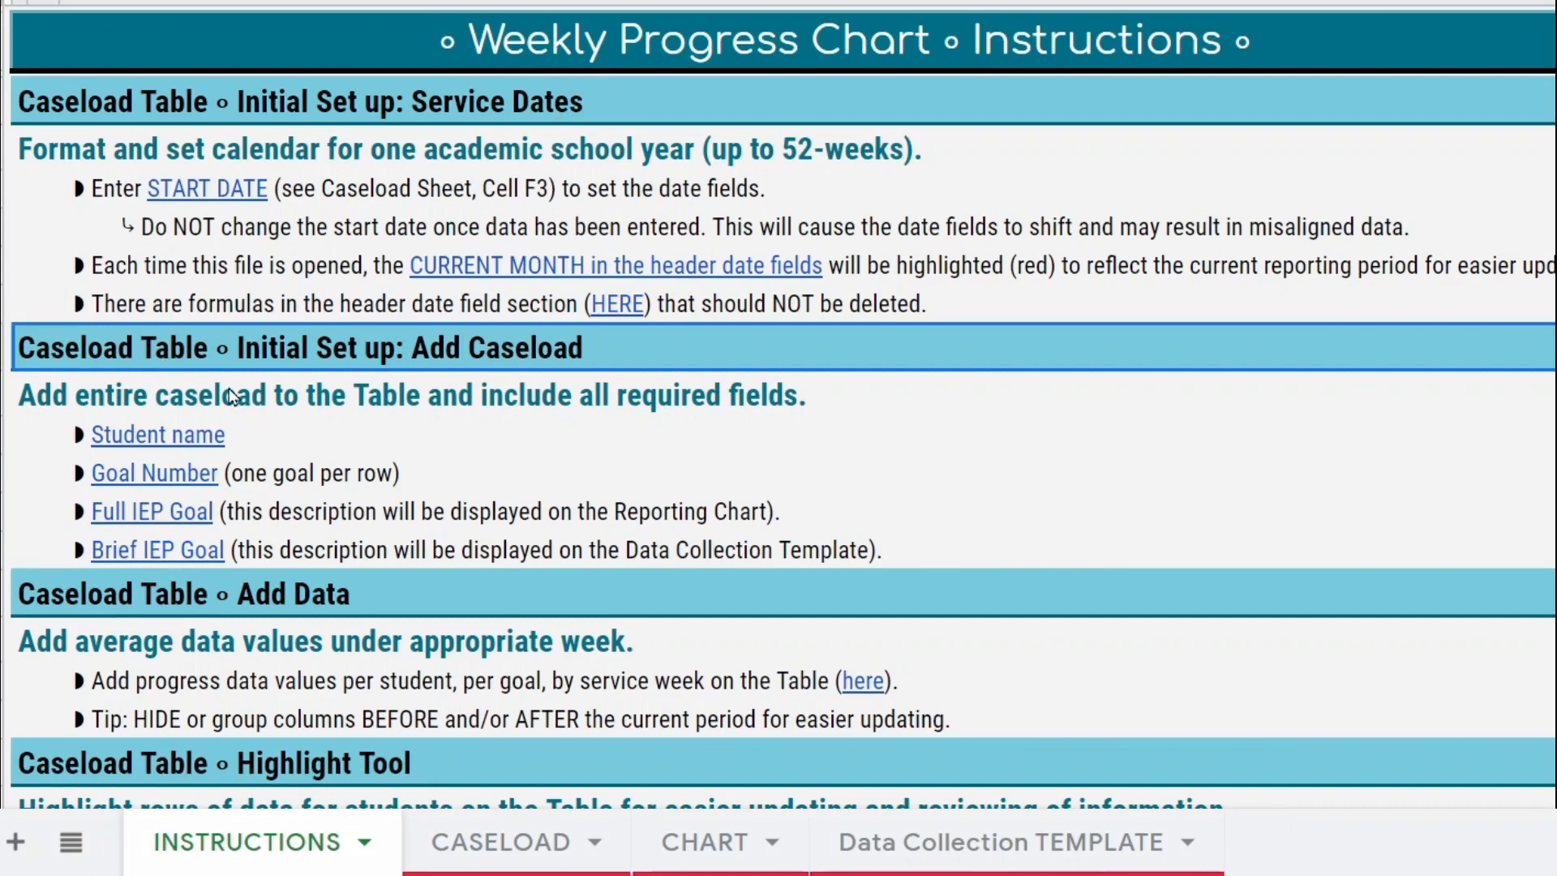
{"action": "left_click", "coordinate": [382, 439]}
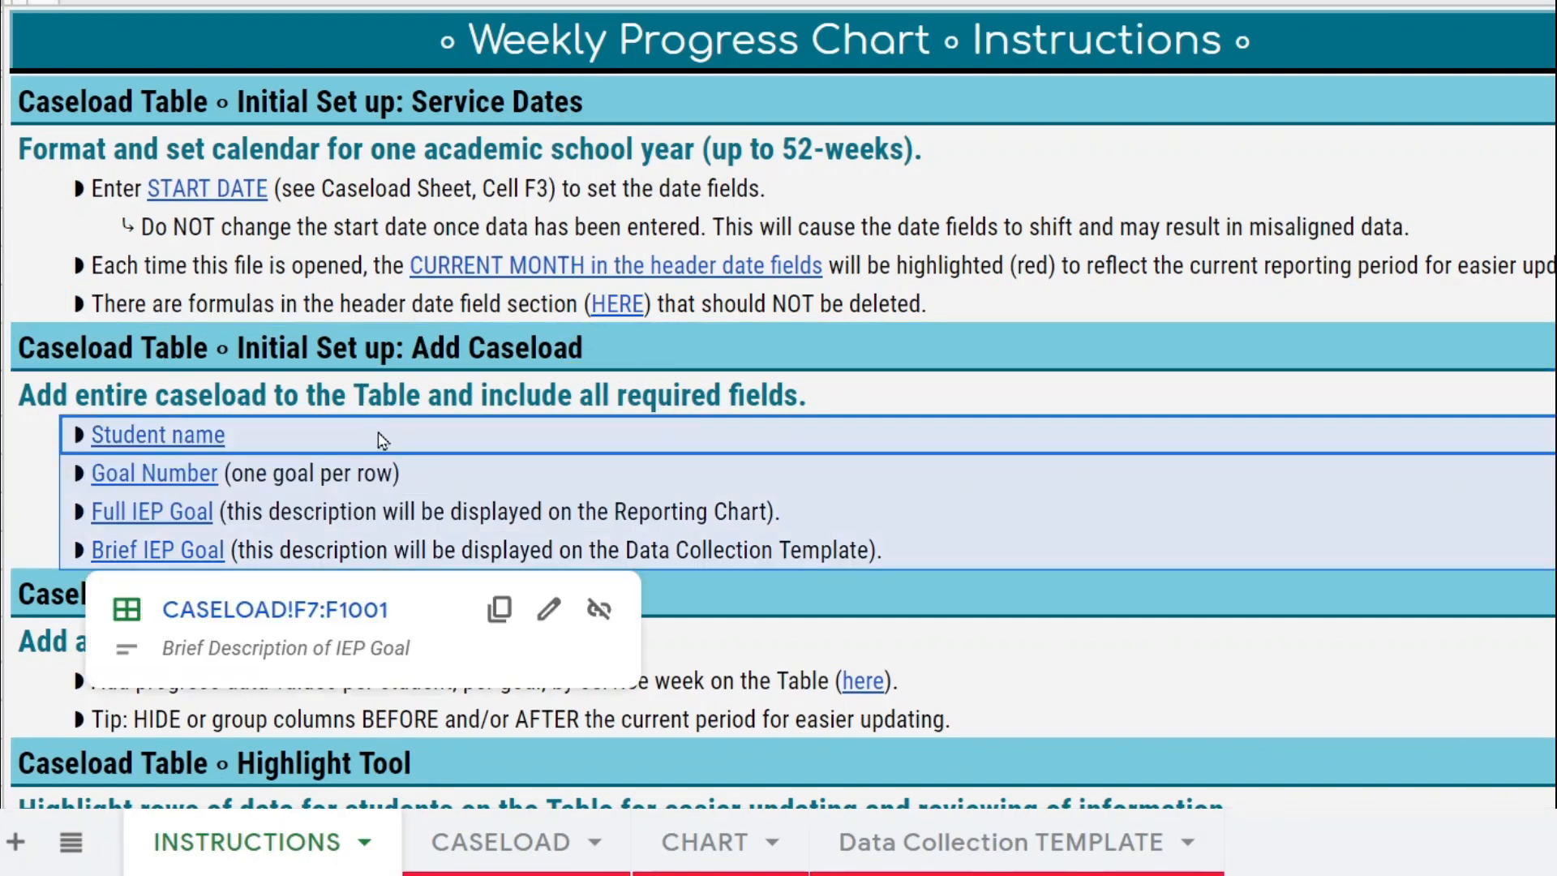
{"action": "mouse_move", "coordinate": [173, 445]}
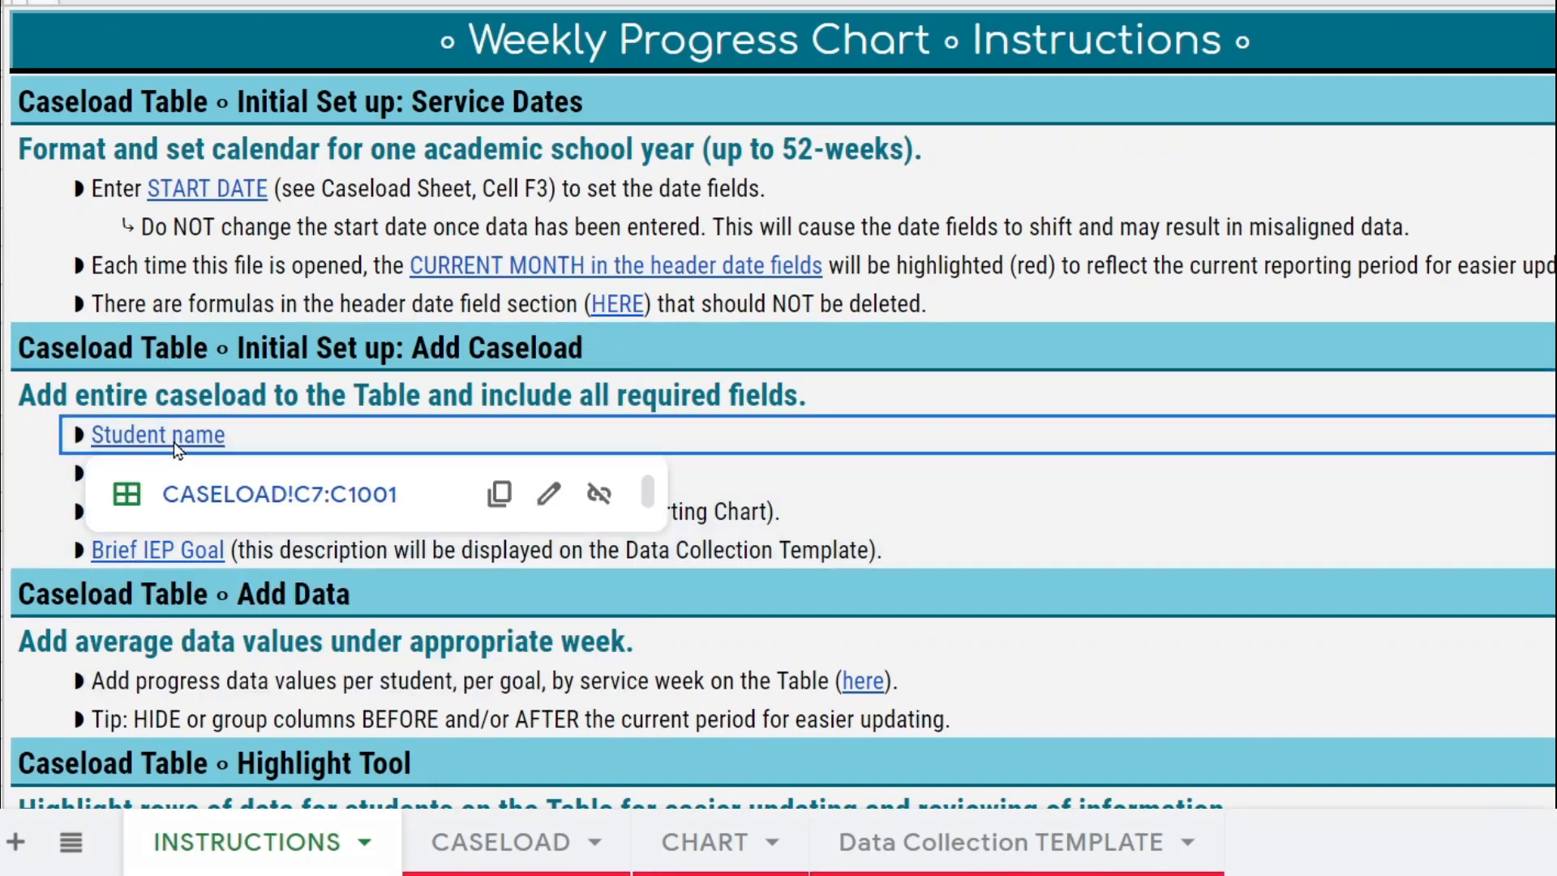
{"action": "left_click", "coordinate": [258, 497]}
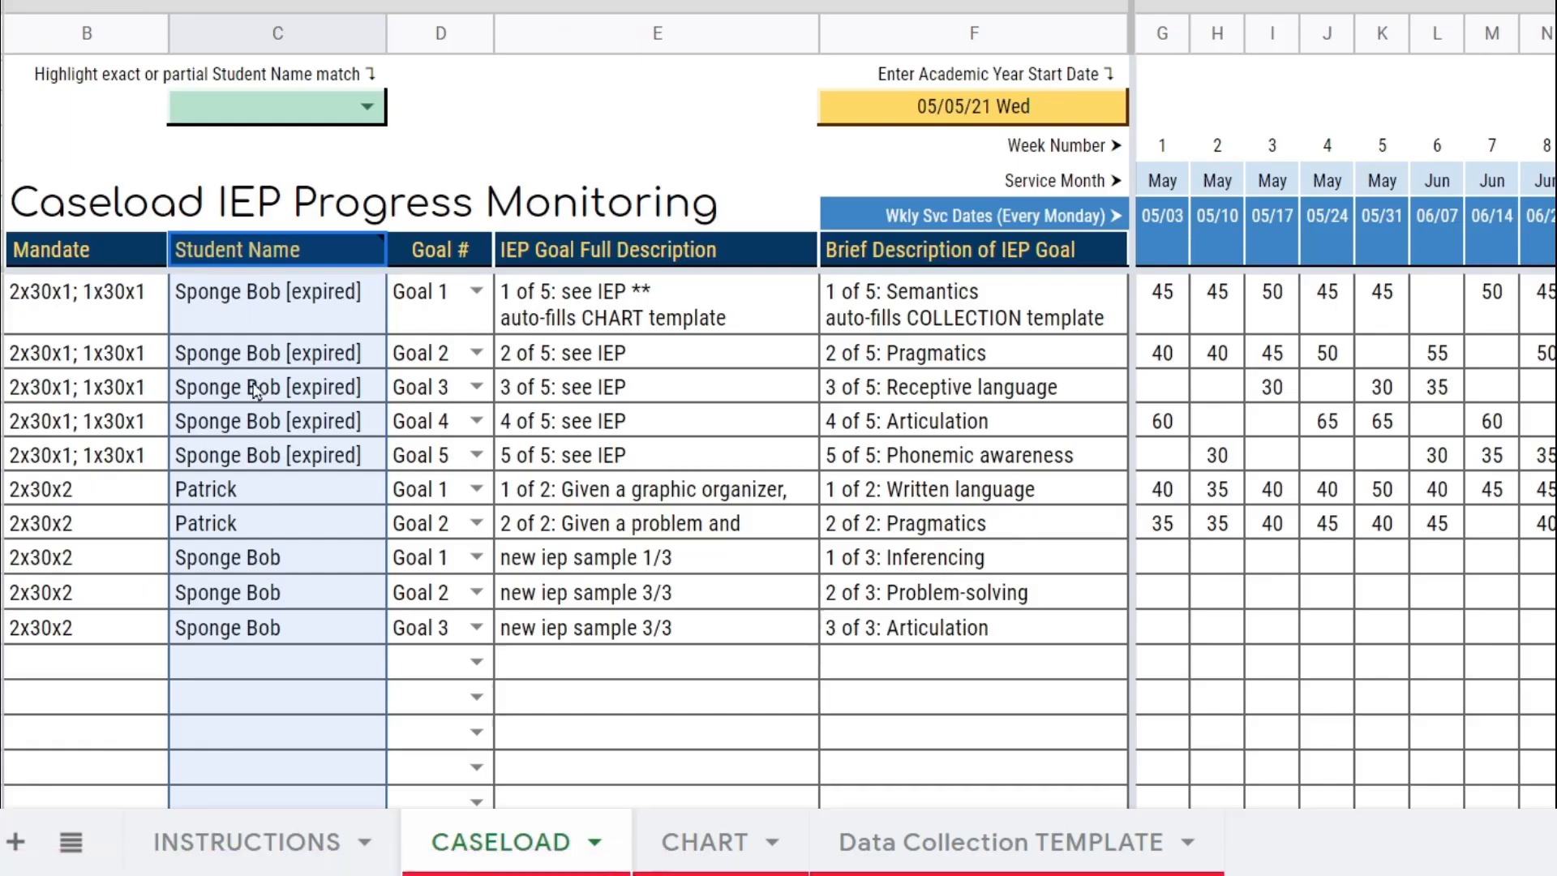
{"action": "left_click", "coordinate": [296, 848]}
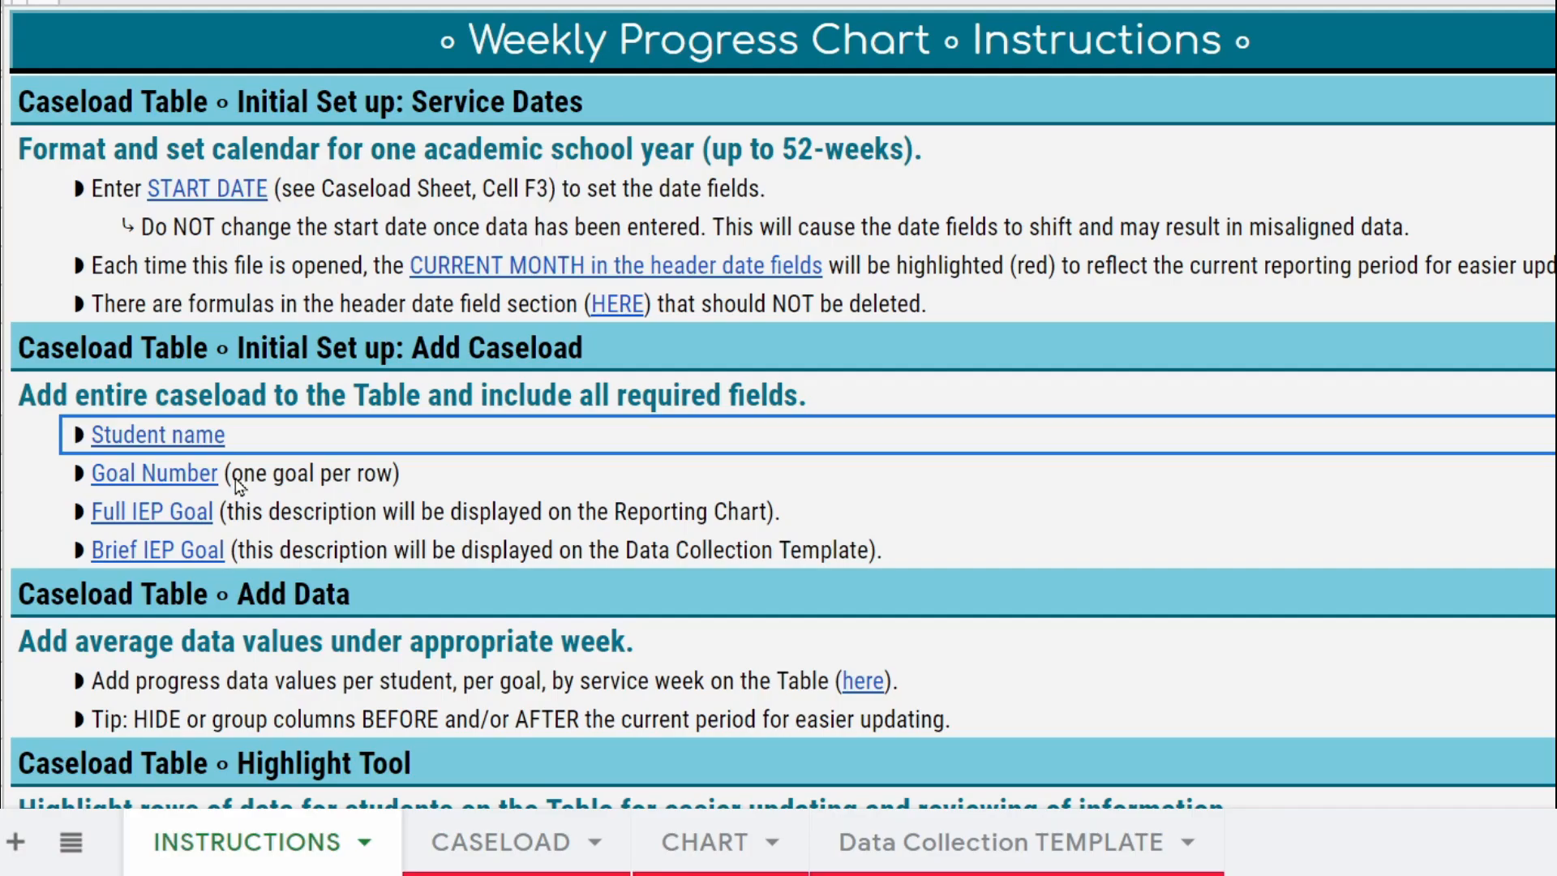
{"action": "left_click", "coordinate": [188, 477]}
{"action": "left_click", "coordinate": [195, 532]}
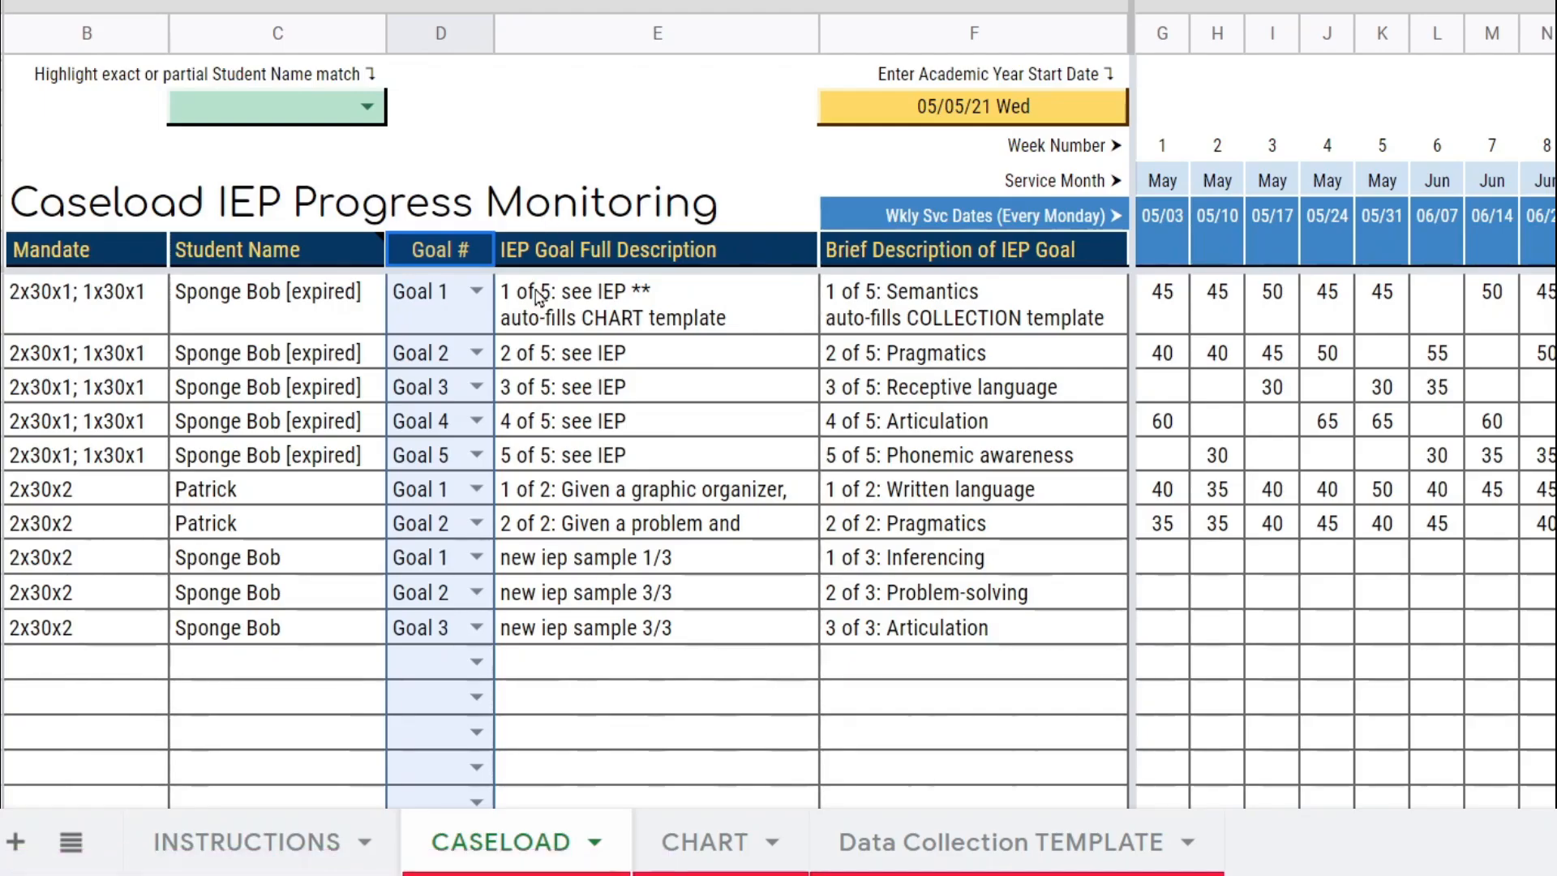
From the Add Caseload instructions, follow the Full IEP Goal and Brief IEP Goal links to view their description columns
{"action": "left_click", "coordinate": [306, 847]}
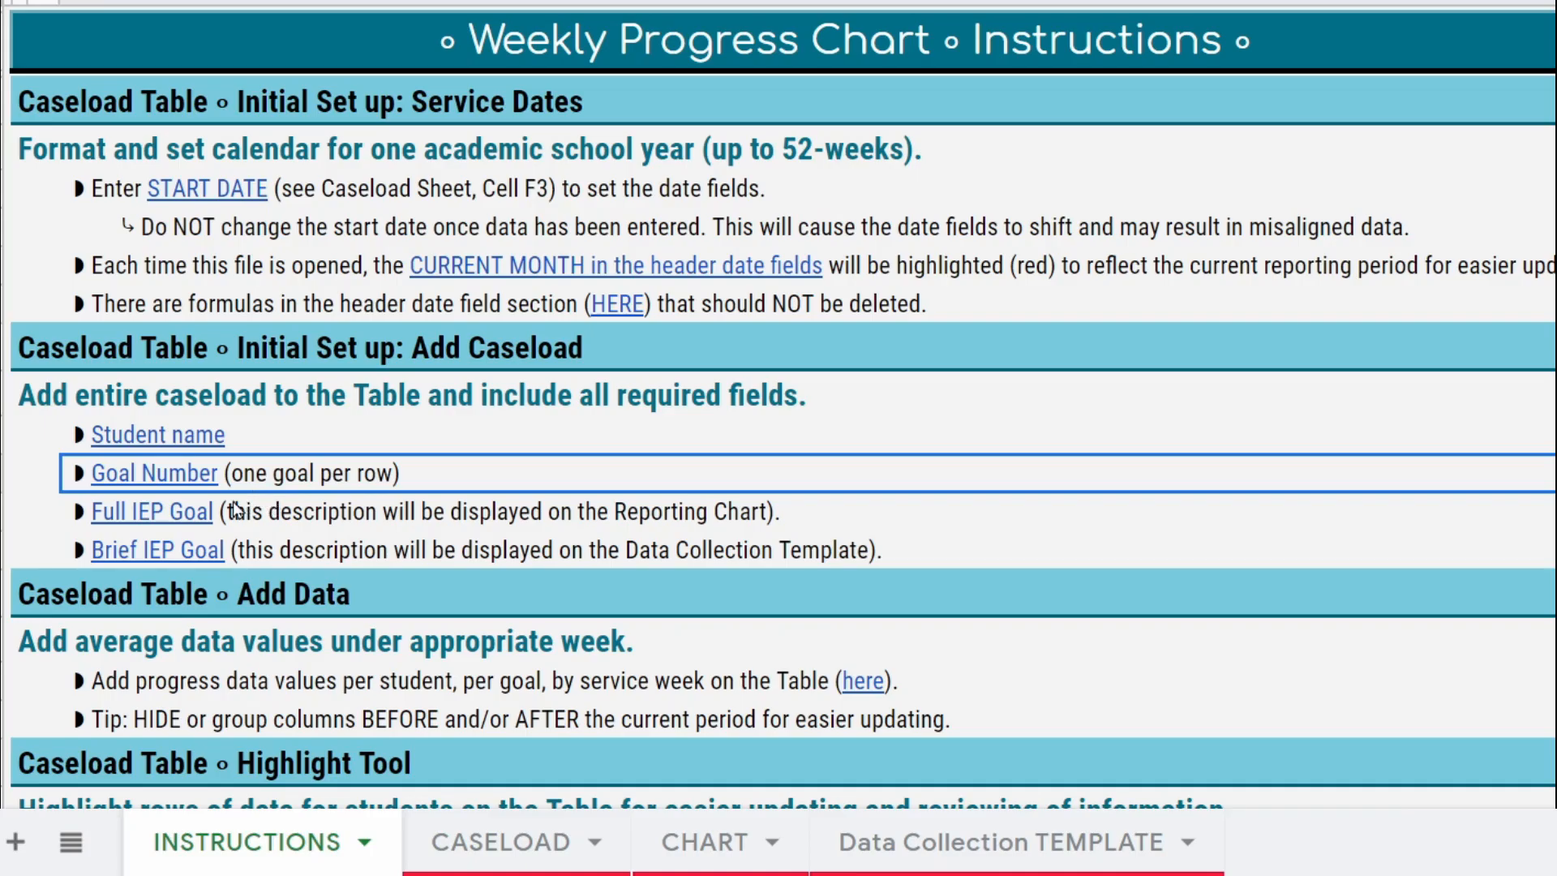
{"action": "left_click", "coordinate": [188, 519]}
{"action": "left_click", "coordinate": [195, 568]}
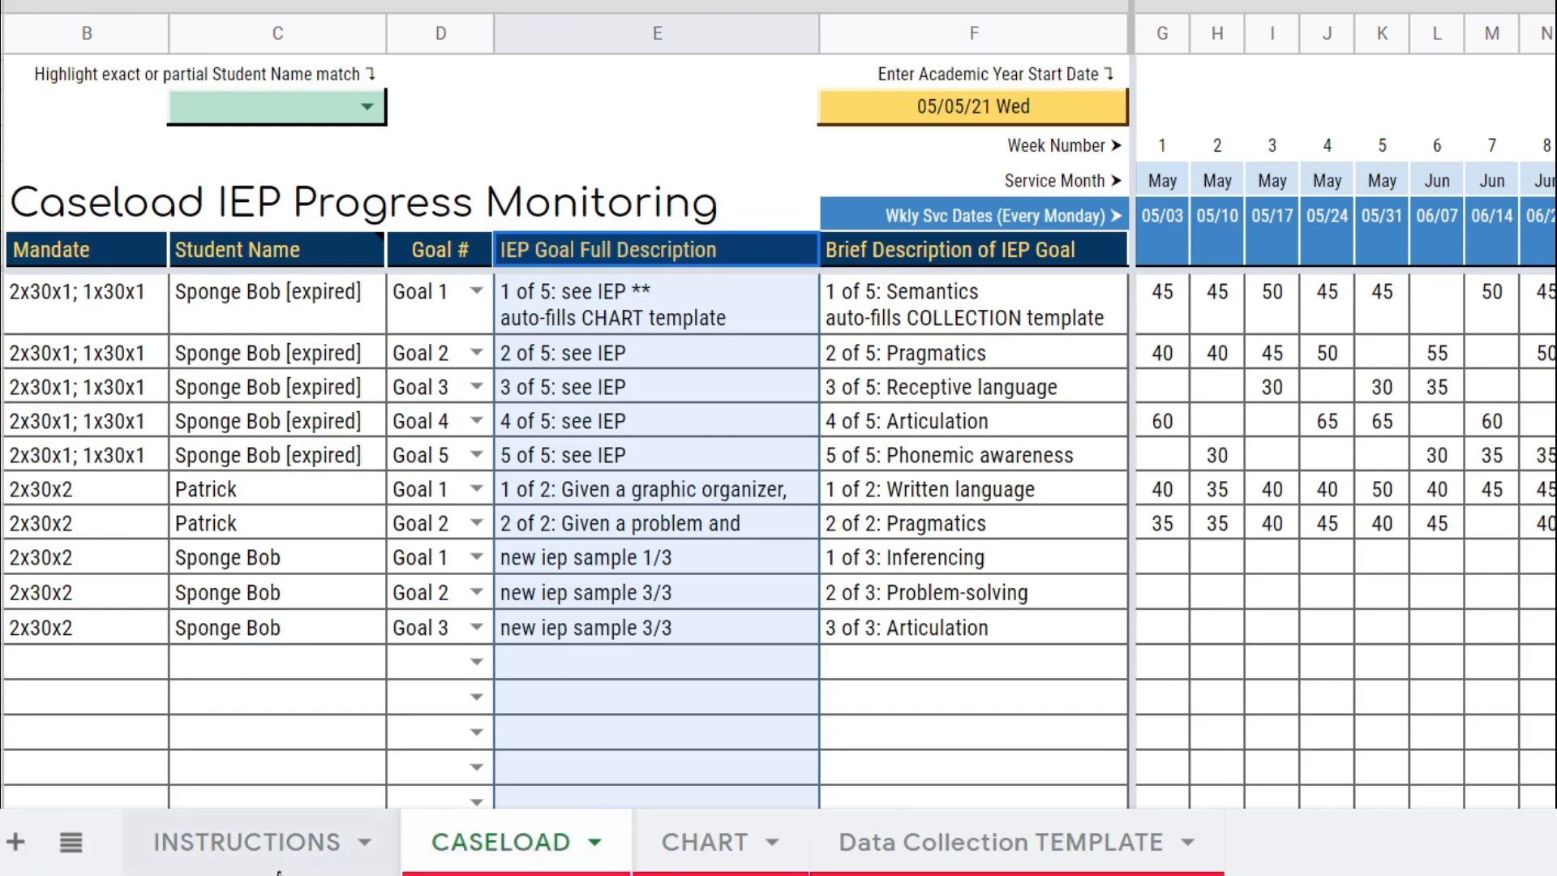
{"action": "left_click", "coordinate": [283, 861]}
{"action": "left_click", "coordinate": [148, 559]}
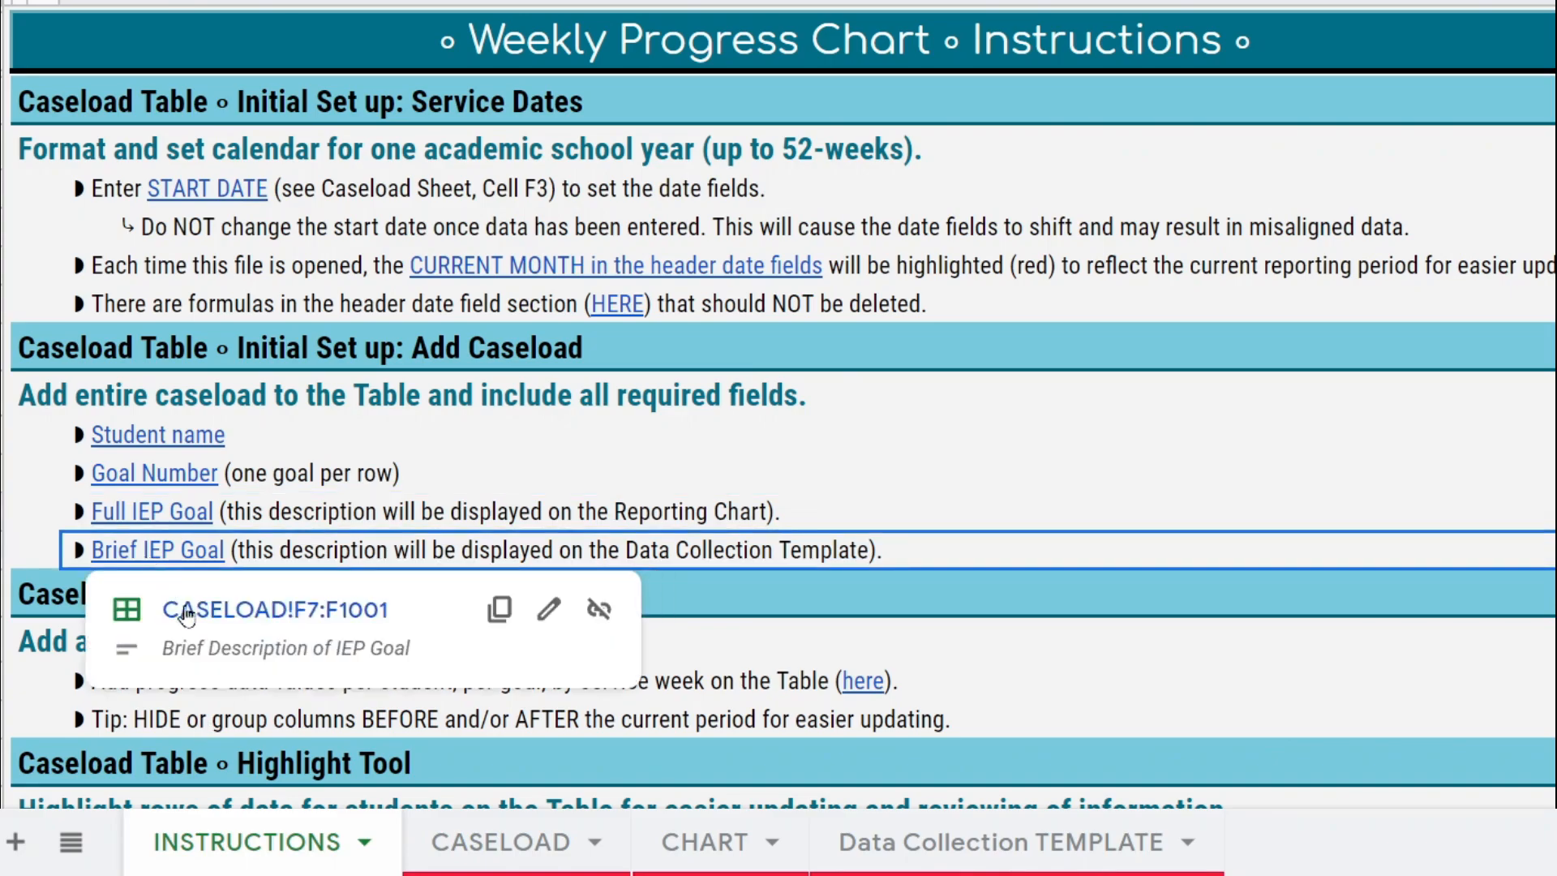
{"action": "left_click", "coordinate": [194, 618]}
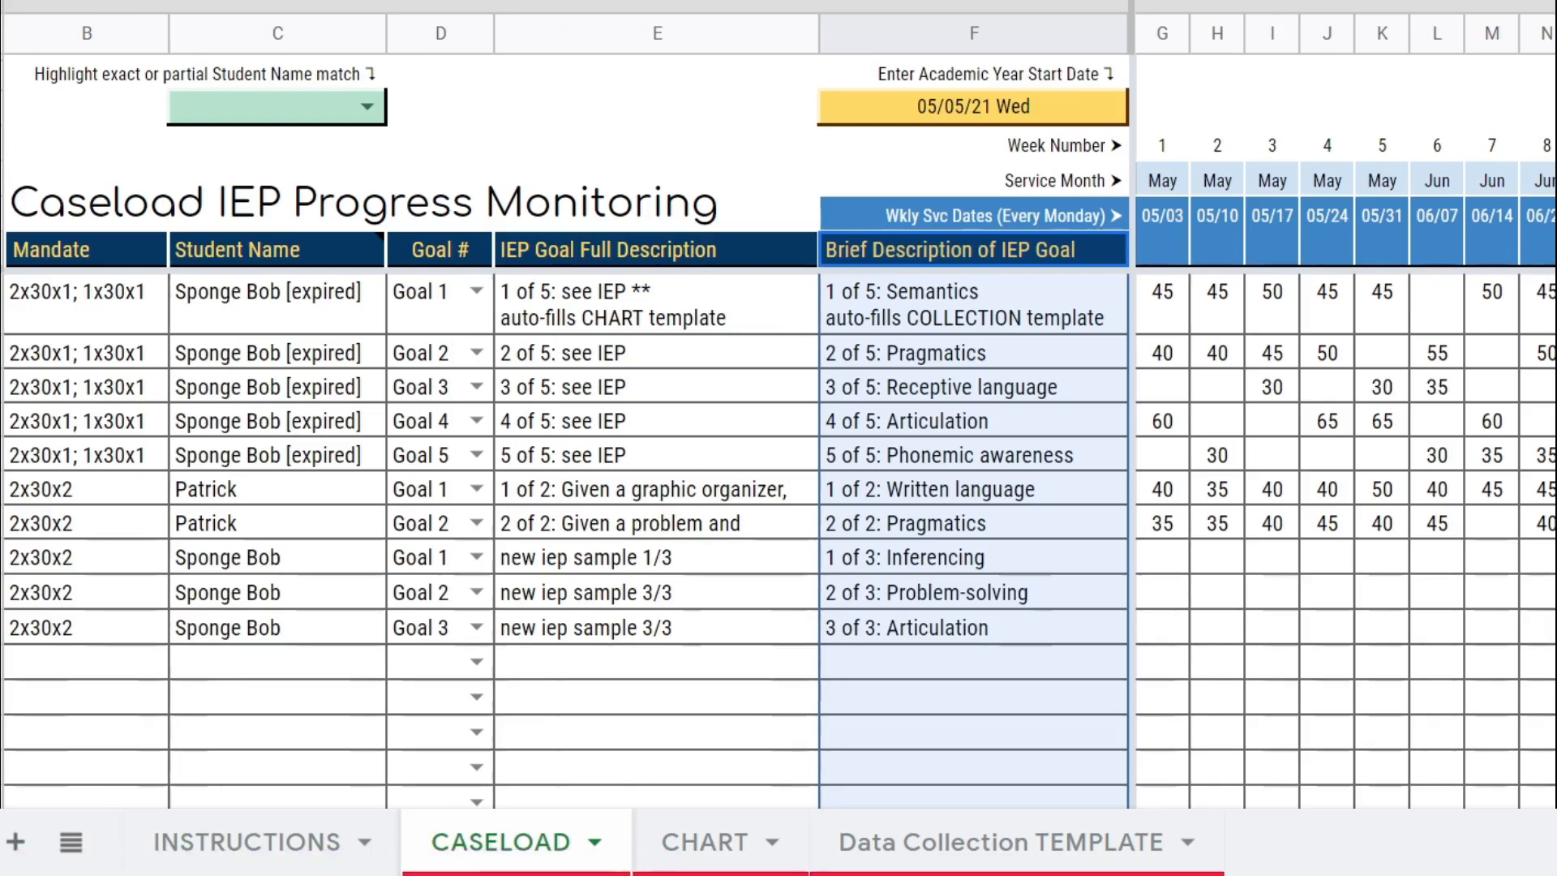
Review the Add Data instructions and follow the link to the weekly progress values in CASELOAD G8:BF1001
{"action": "left_click", "coordinate": [313, 843]}
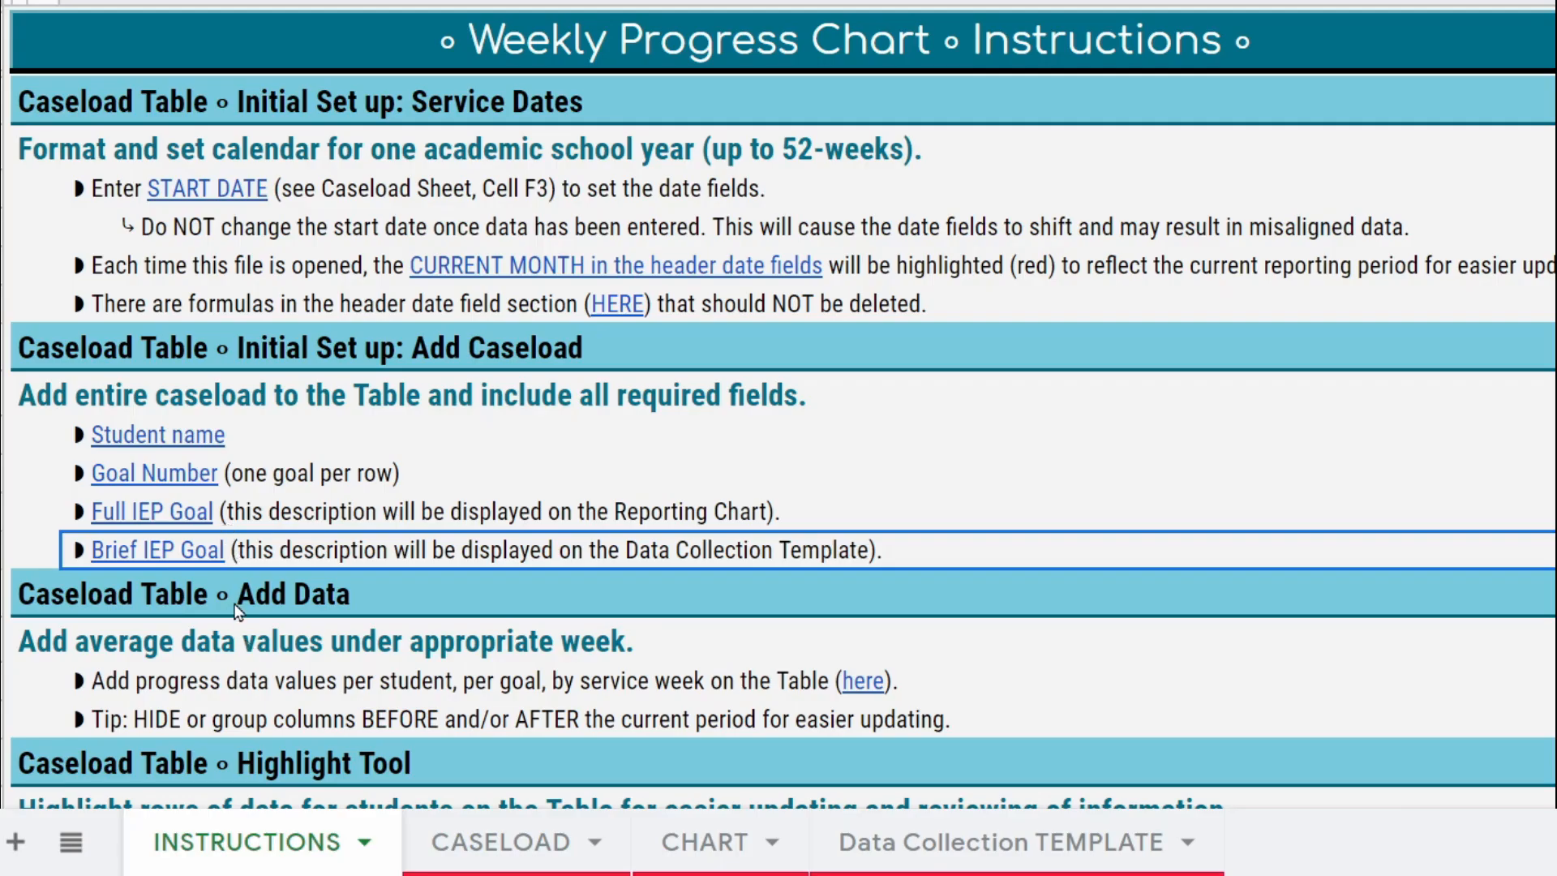
{"action": "scroll", "coordinate": [237, 611], "scroll_direction": "down", "scroll_amount": 3}
{"action": "left_click", "coordinate": [209, 420]}
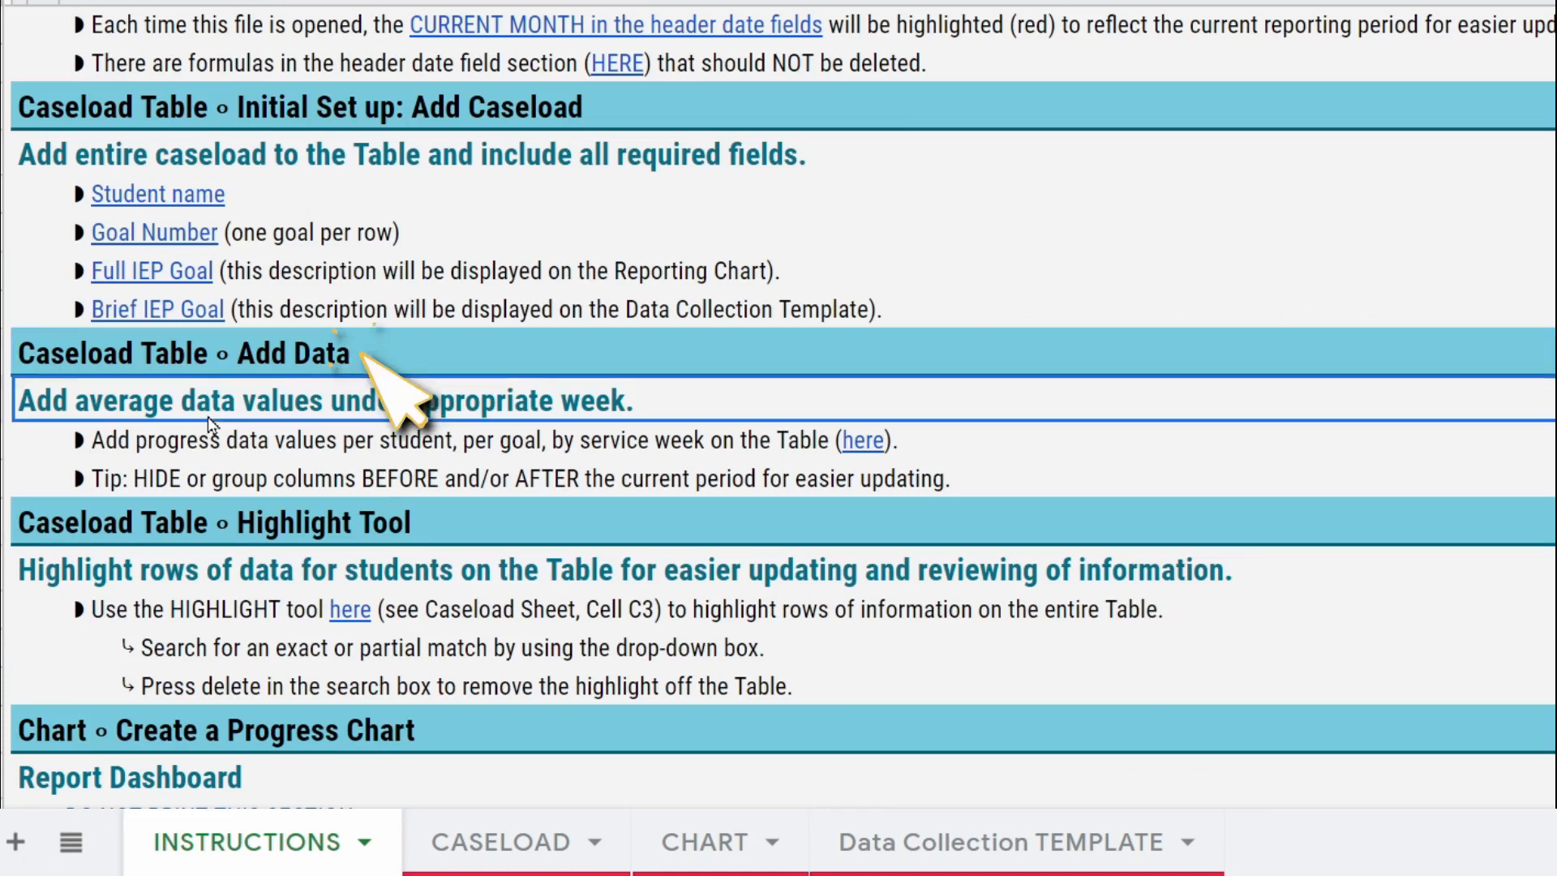
{"action": "left_click", "coordinate": [216, 448]}
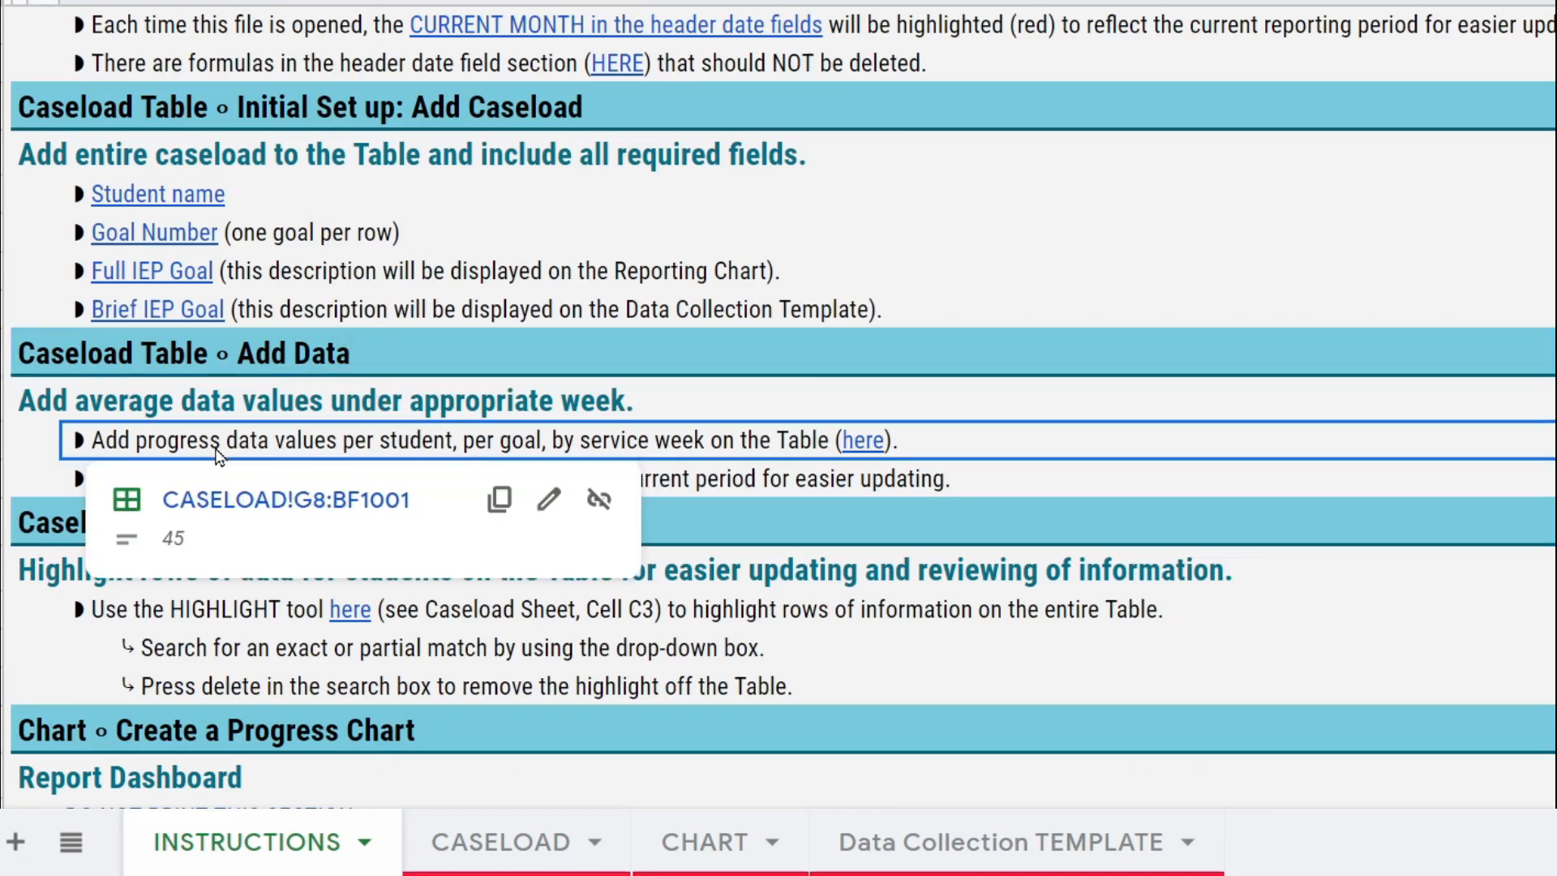
{"action": "left_click", "coordinate": [256, 501]}
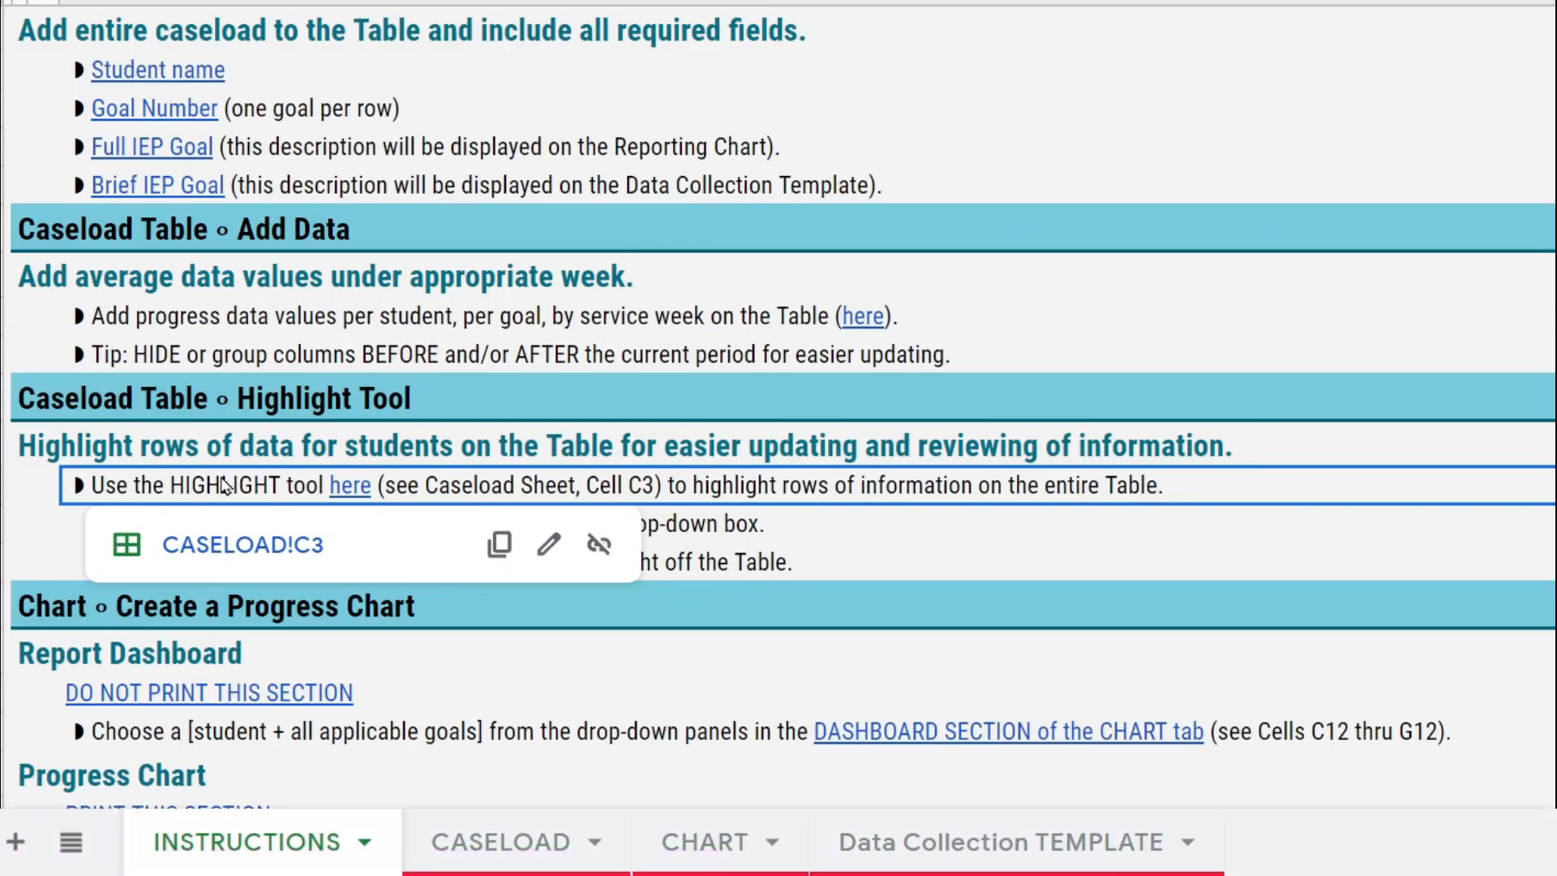
Follow the Highlight Tool link to CASELOAD cell C3 and set the student name to highlight to Patrick
{"action": "left_click", "coordinate": [217, 552]}
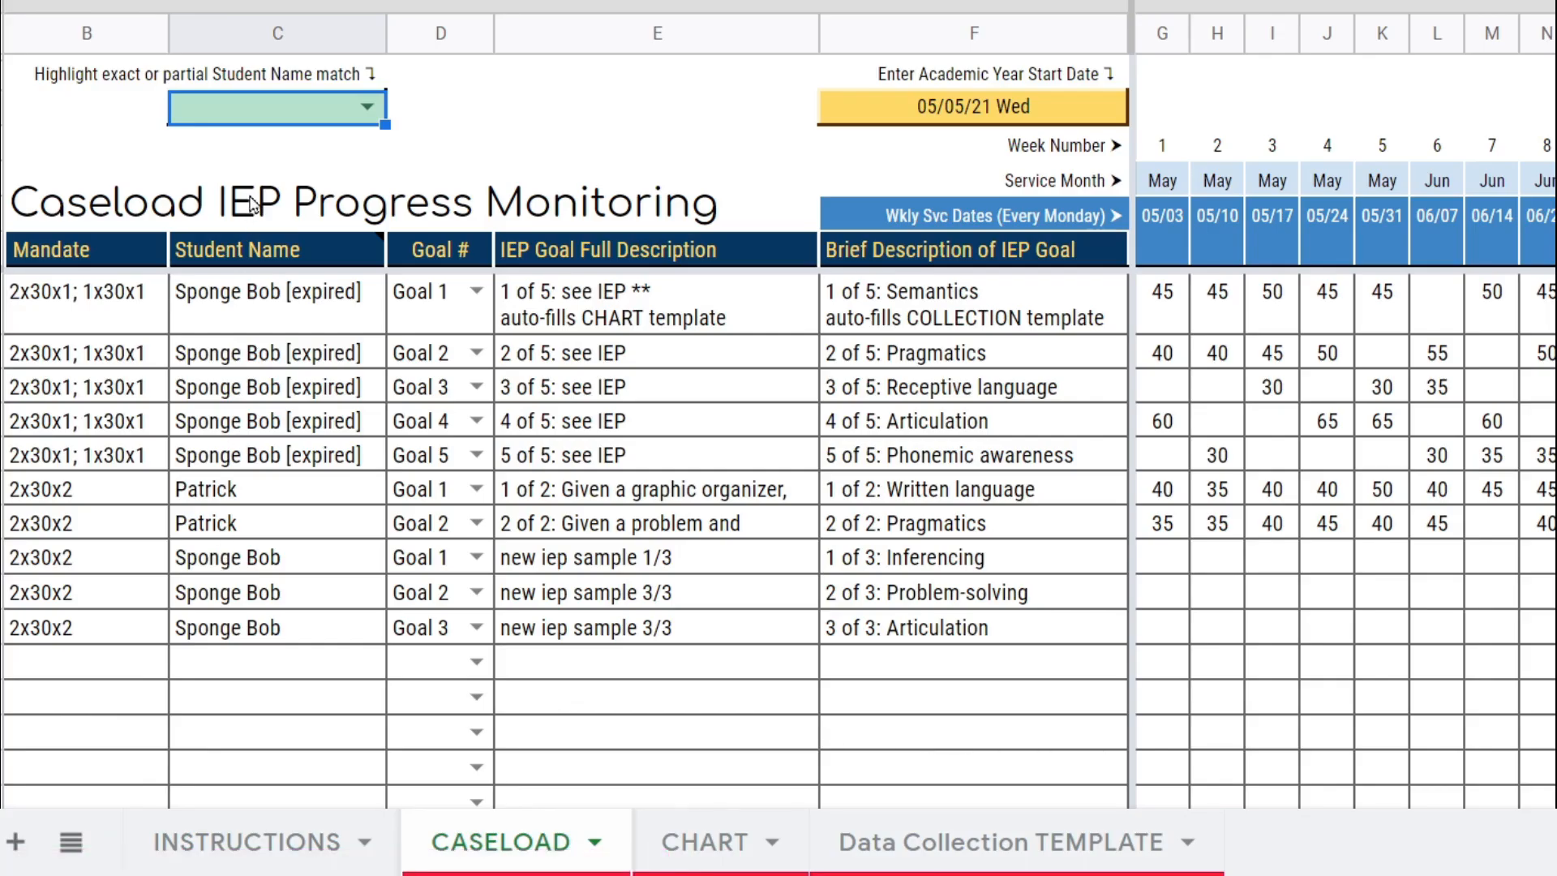
{"action": "left_click", "coordinate": [367, 106]}
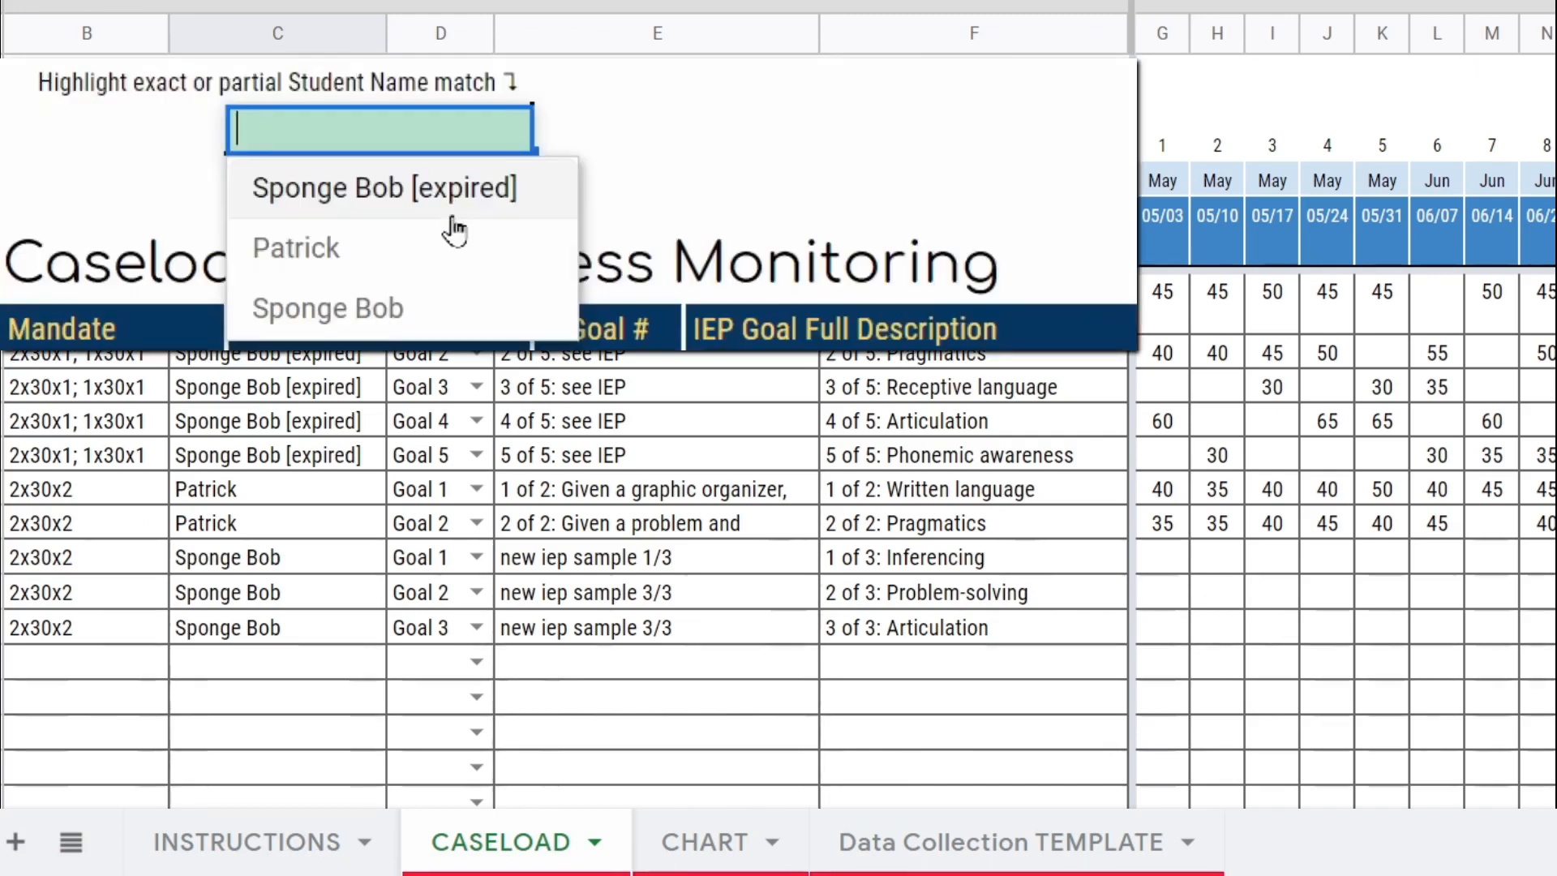
{"action": "left_click", "coordinate": [435, 251]}
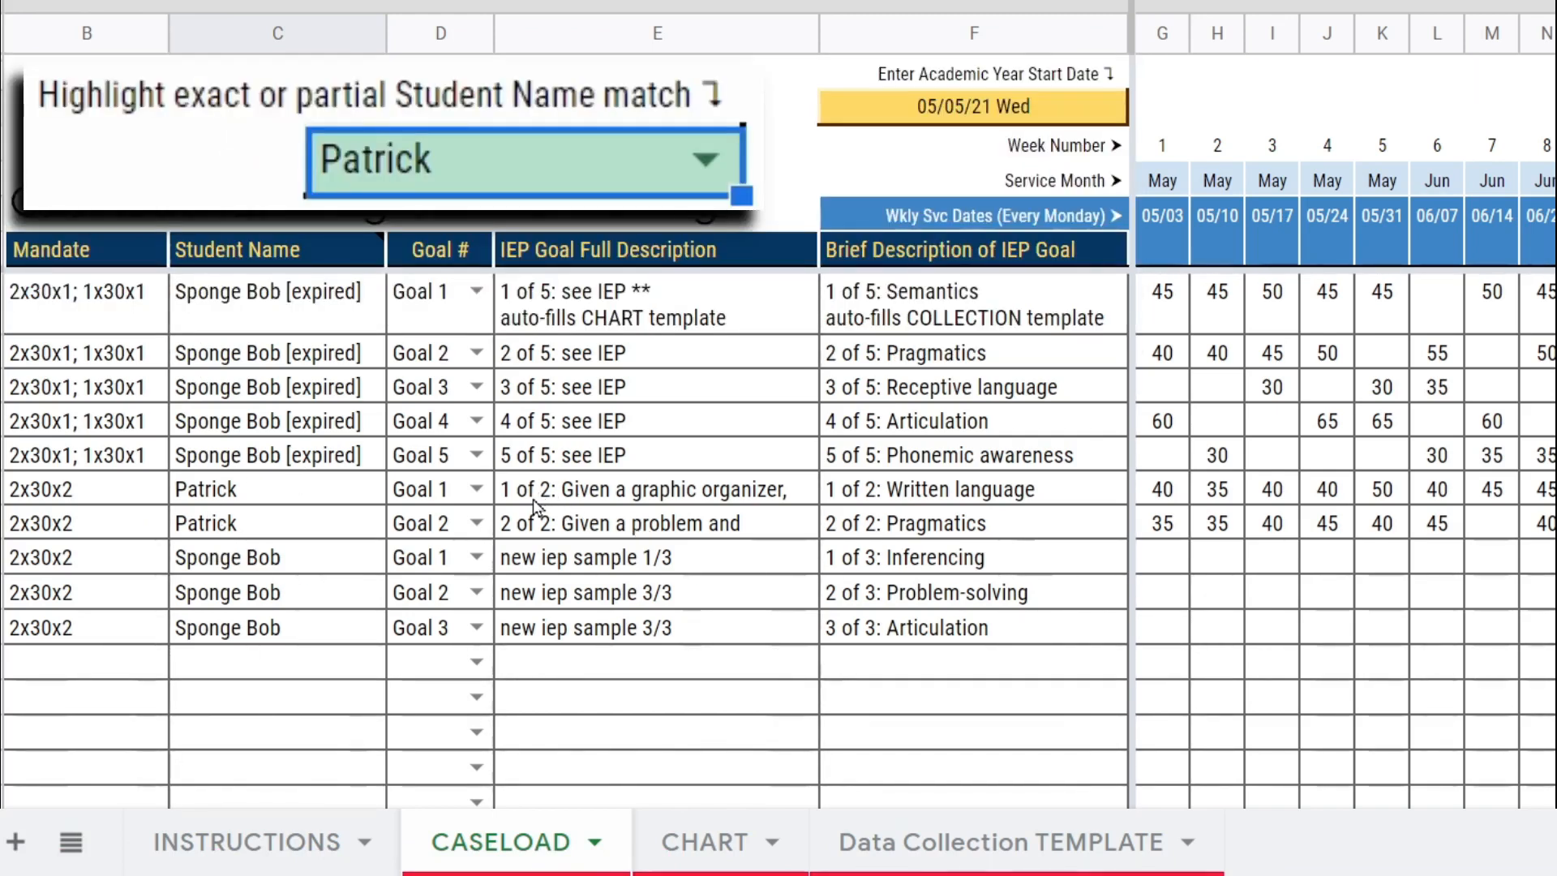
Check Patrick's highlighted weekly values in CASELOAD, and clear the student name from the highlight tool
{"action": "left_click", "coordinate": [1224, 493]}
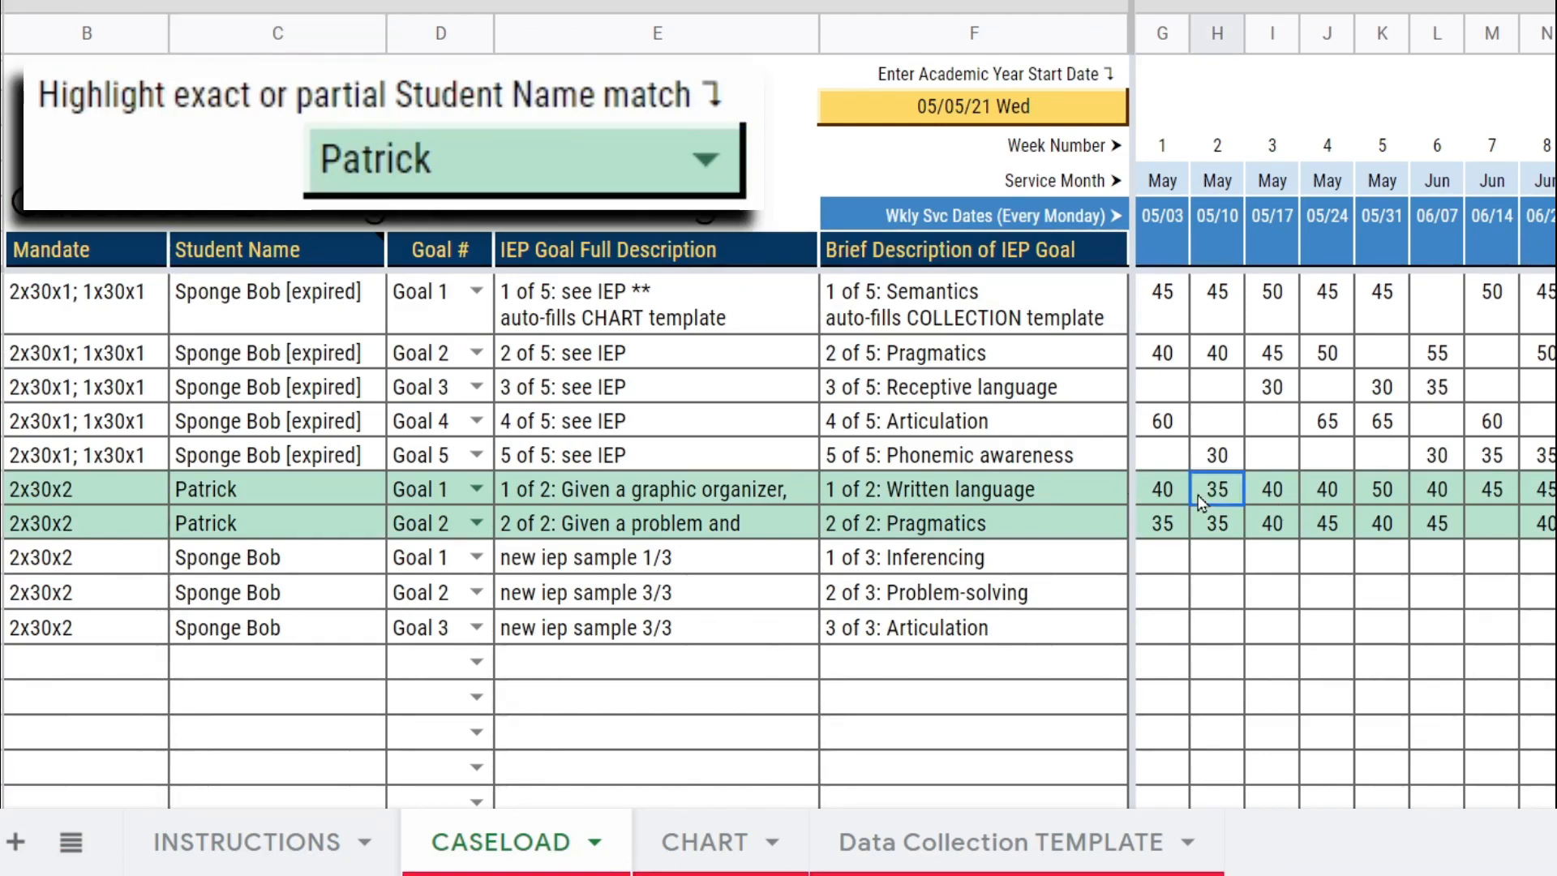
{"action": "left_click", "coordinate": [1273, 497]}
{"action": "left_click", "coordinate": [1318, 498]}
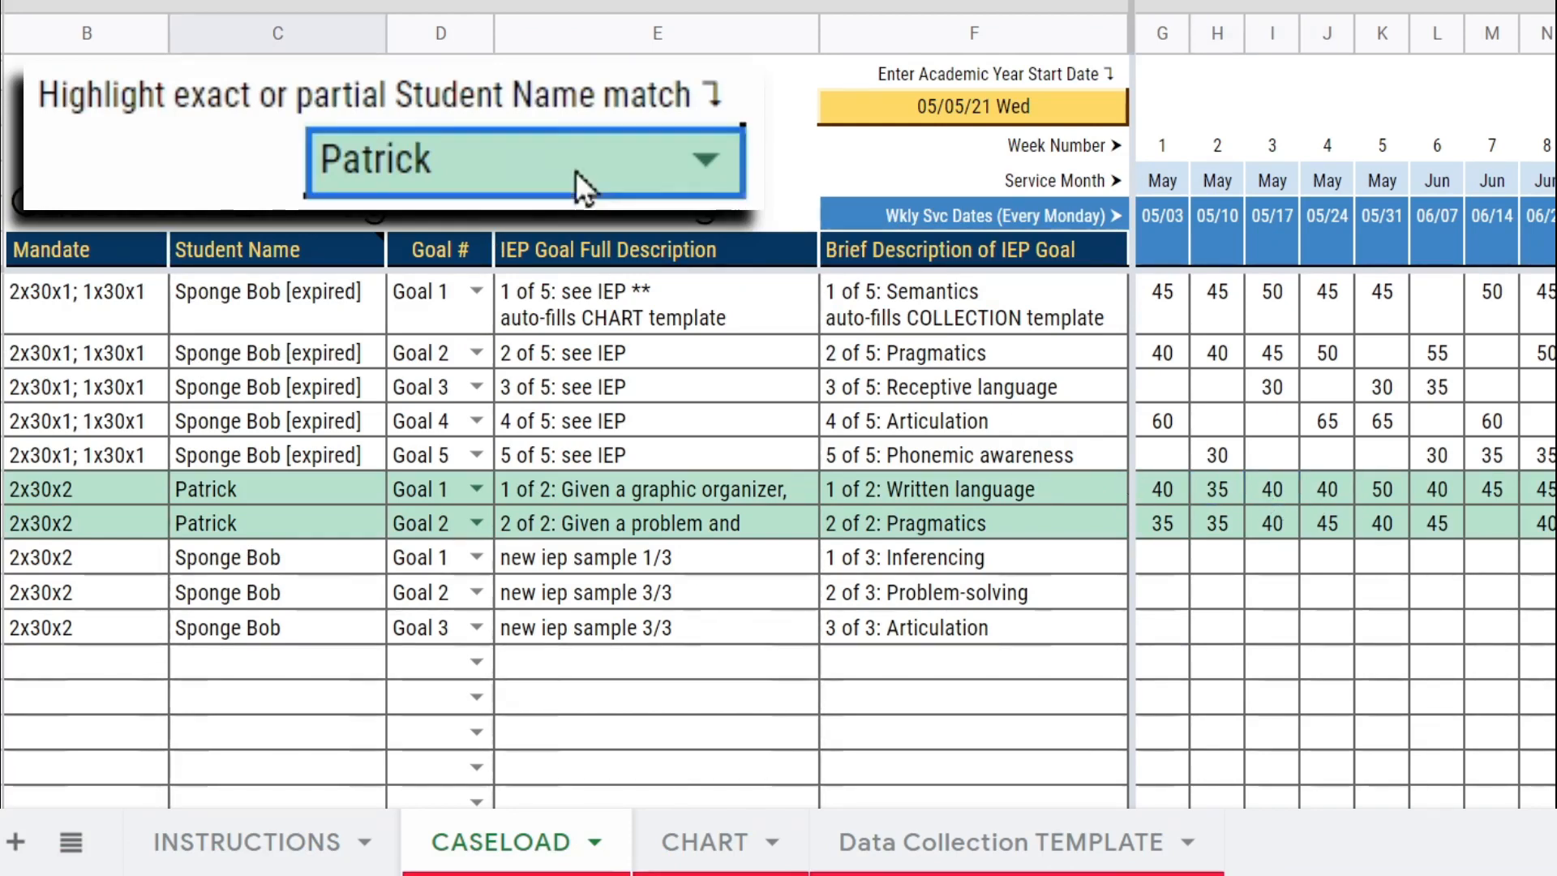
{"action": "left_click", "coordinate": [308, 117]}
{"action": "key", "text": "Delete"}
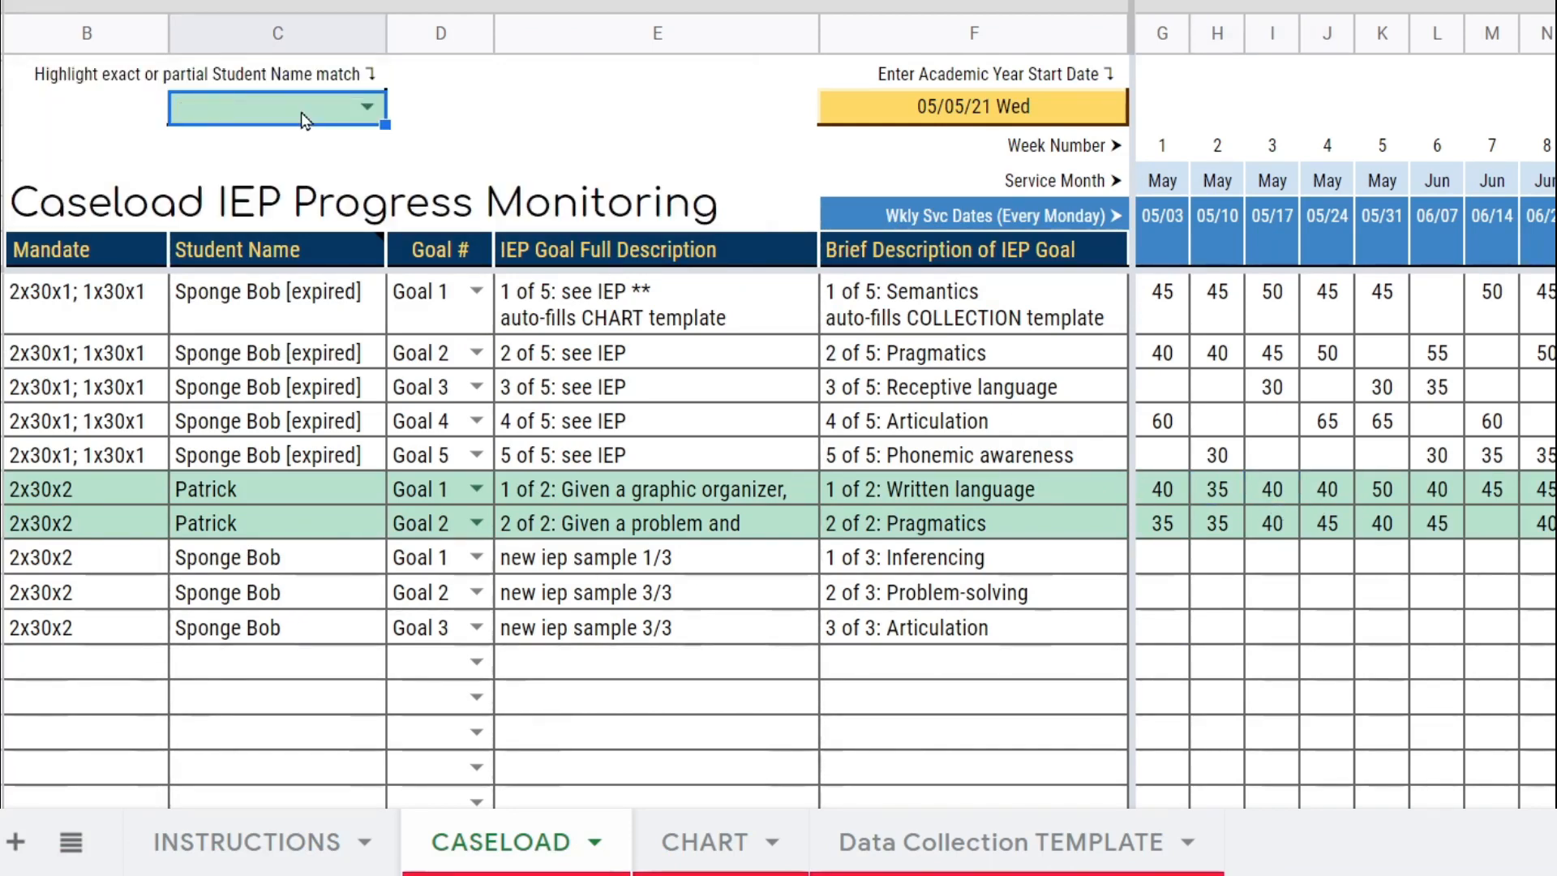
Return to INSTRUCTIONS and follow the Report Dashboard's DO NOT PRINT THIS SECTION link to the CHART dashboard area
{"action": "left_click", "coordinate": [320, 849]}
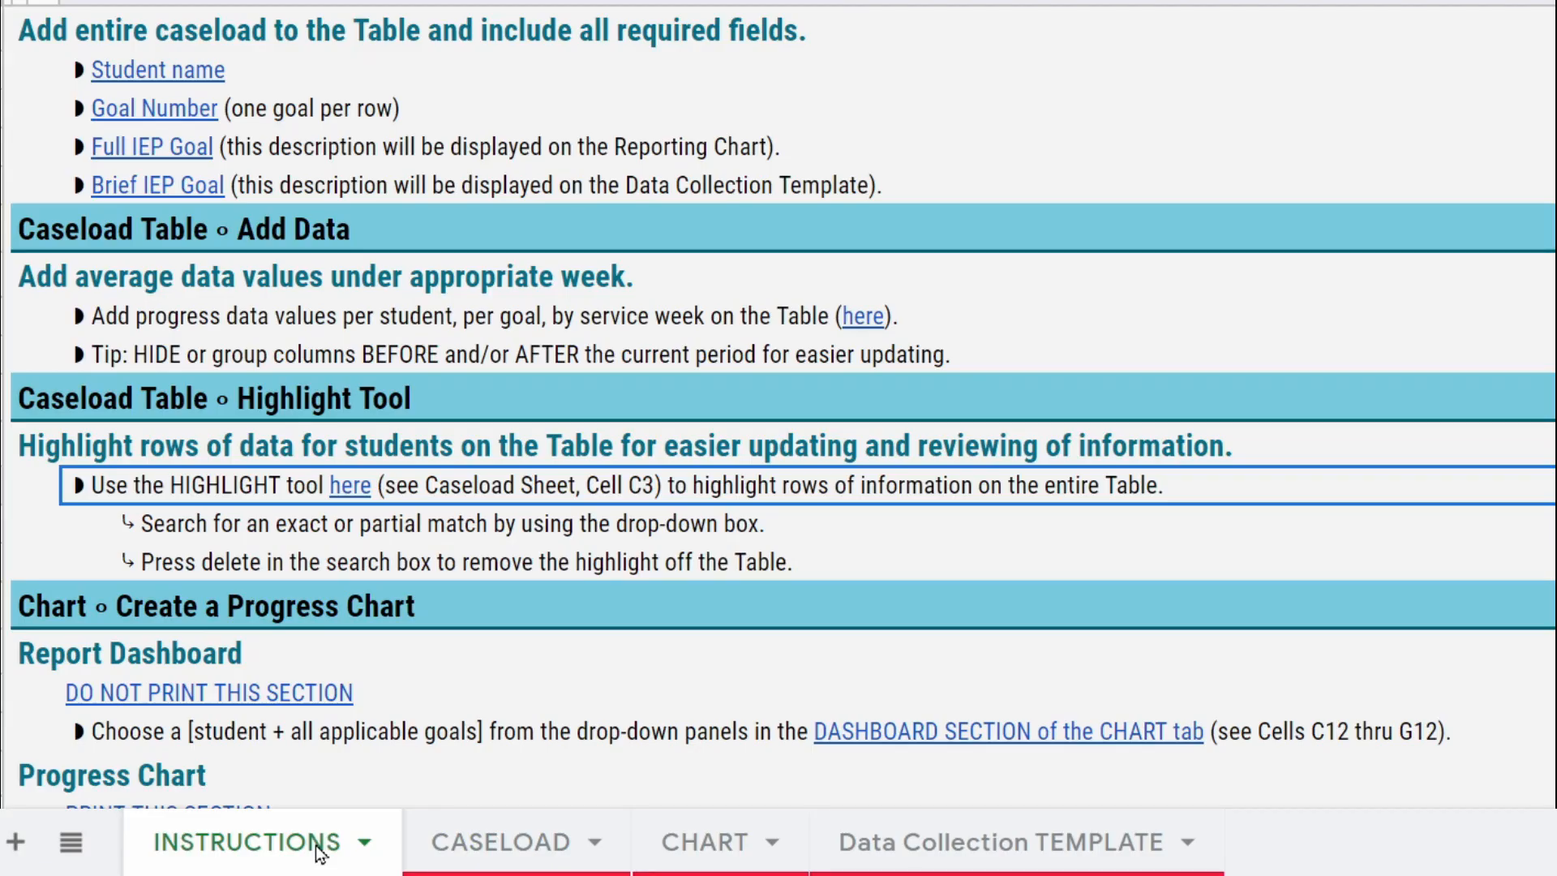
{"action": "scroll", "coordinate": [177, 596], "scroll_direction": "down", "scroll_amount": 5}
{"action": "left_click", "coordinate": [147, 327]}
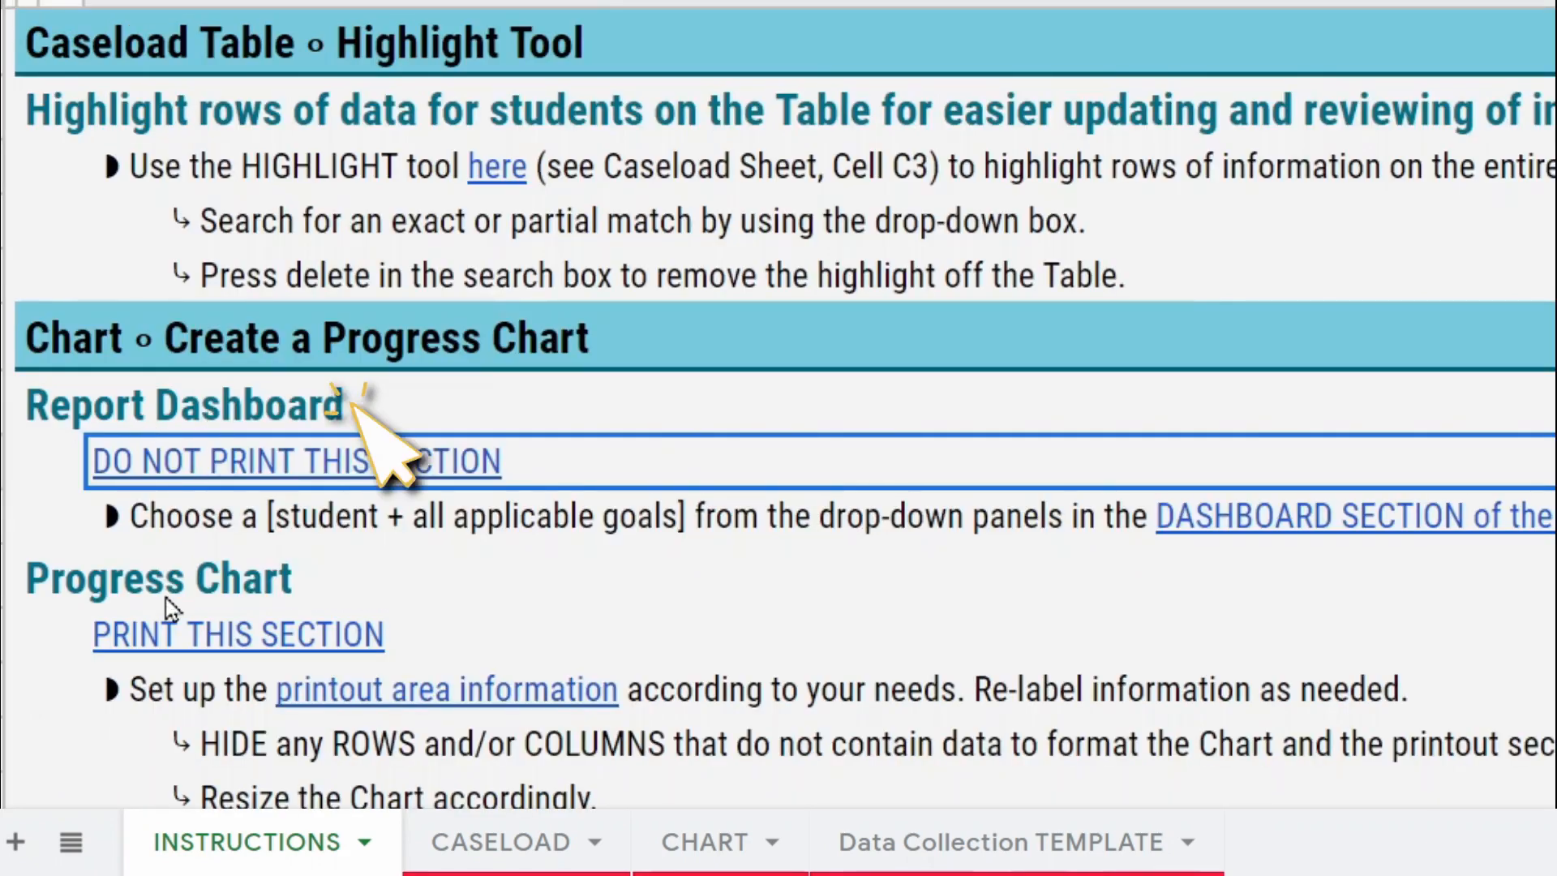
{"action": "mouse_move", "coordinate": [201, 482]}
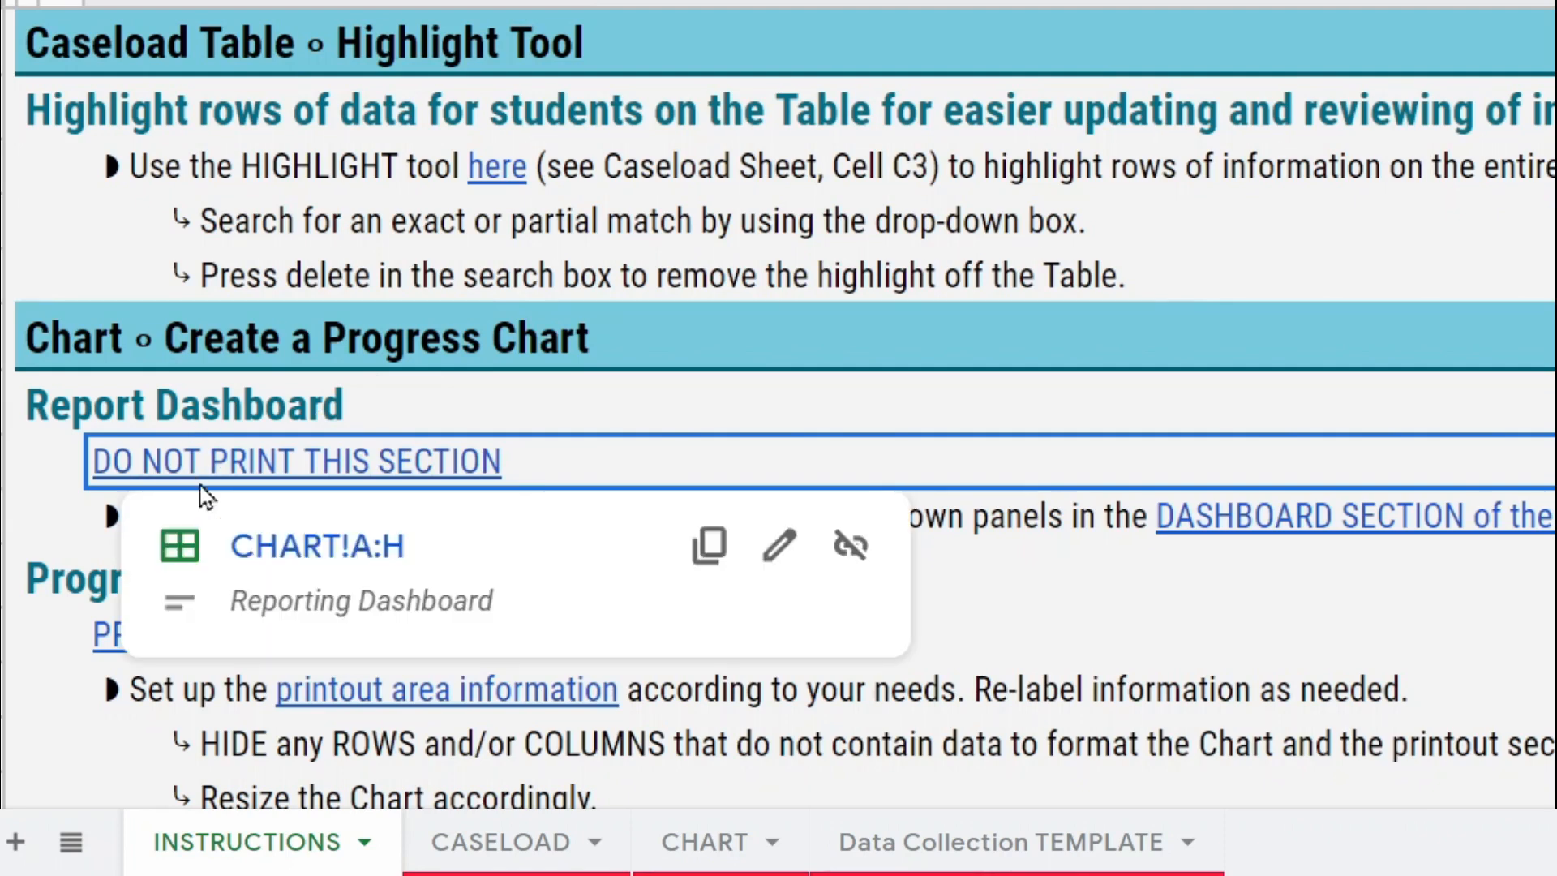
{"action": "left_click", "coordinate": [333, 558]}
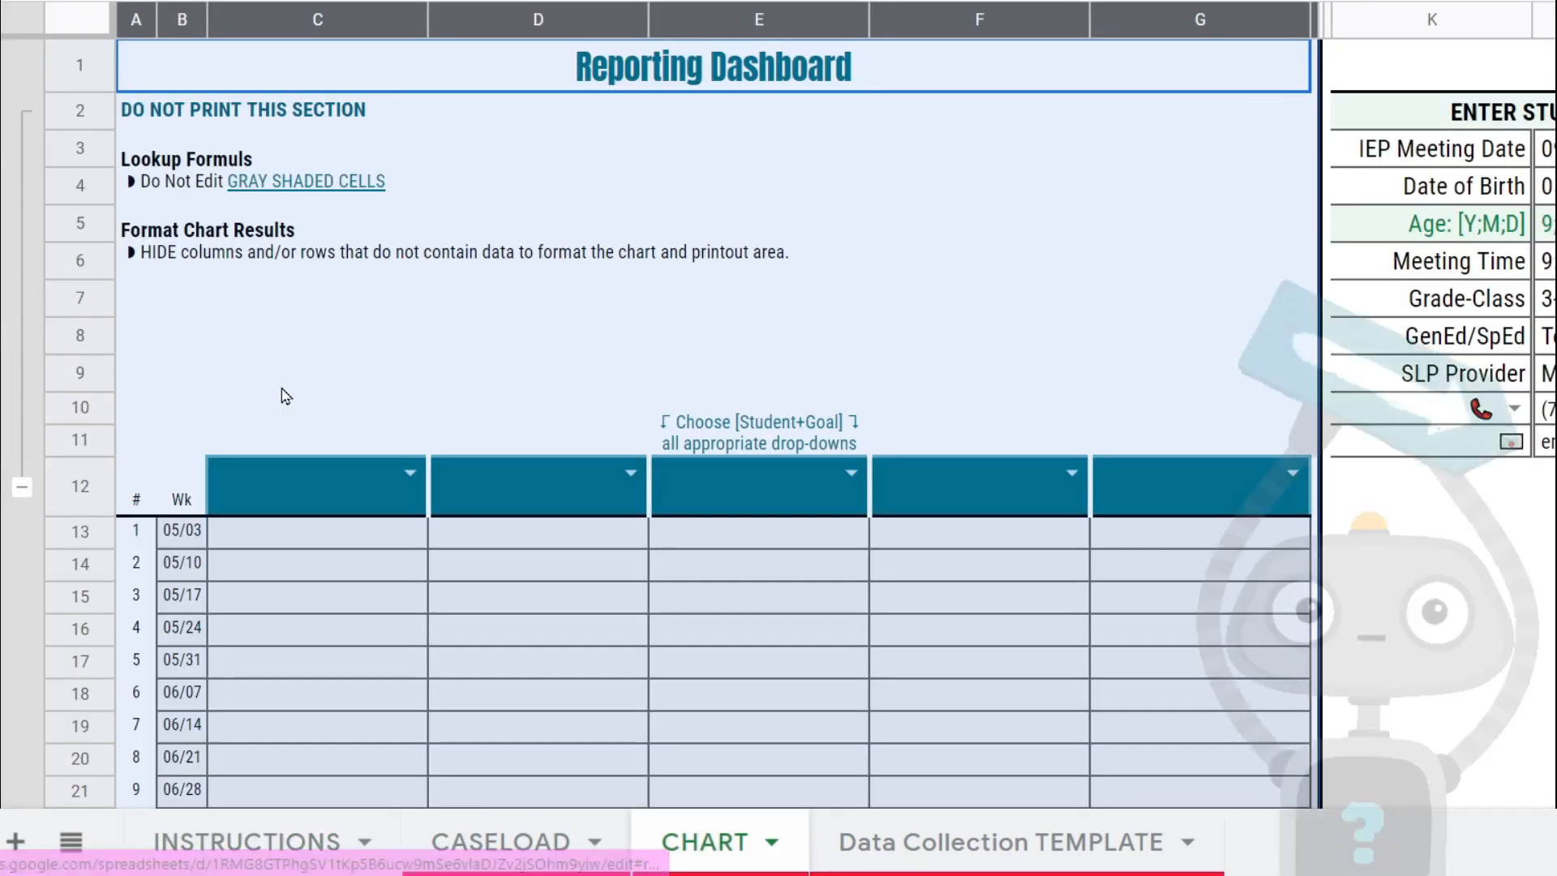
From the Progress Chart instructions, follow the PRINT THIS SECTION and printout area information links to their CHART areas
{"action": "left_click", "coordinate": [328, 845]}
{"action": "left_click", "coordinate": [227, 508]}
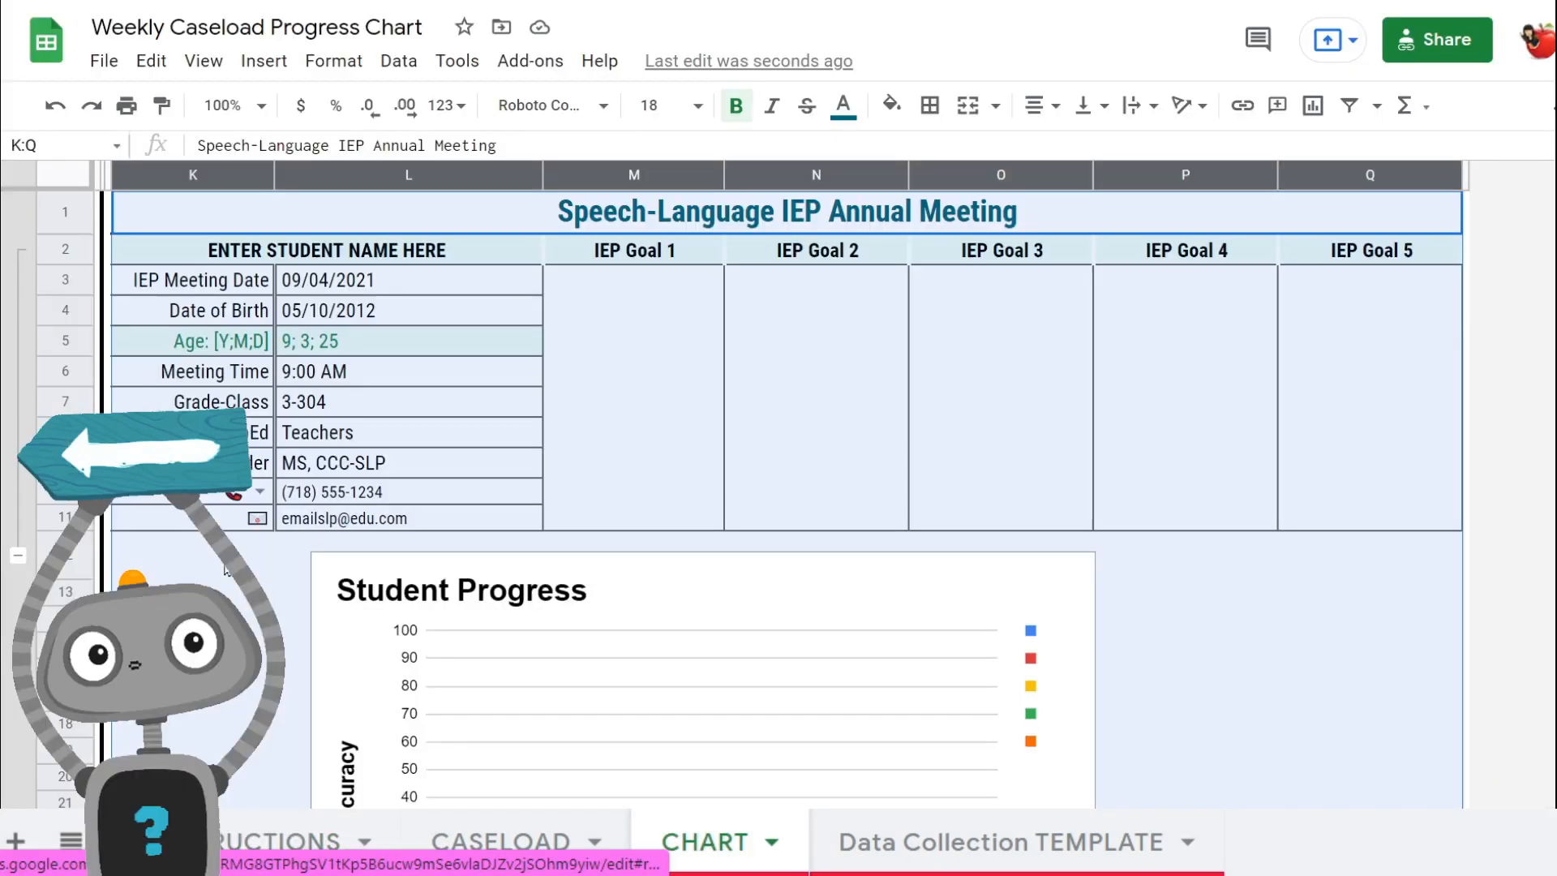
{"action": "left_click", "coordinate": [257, 859]}
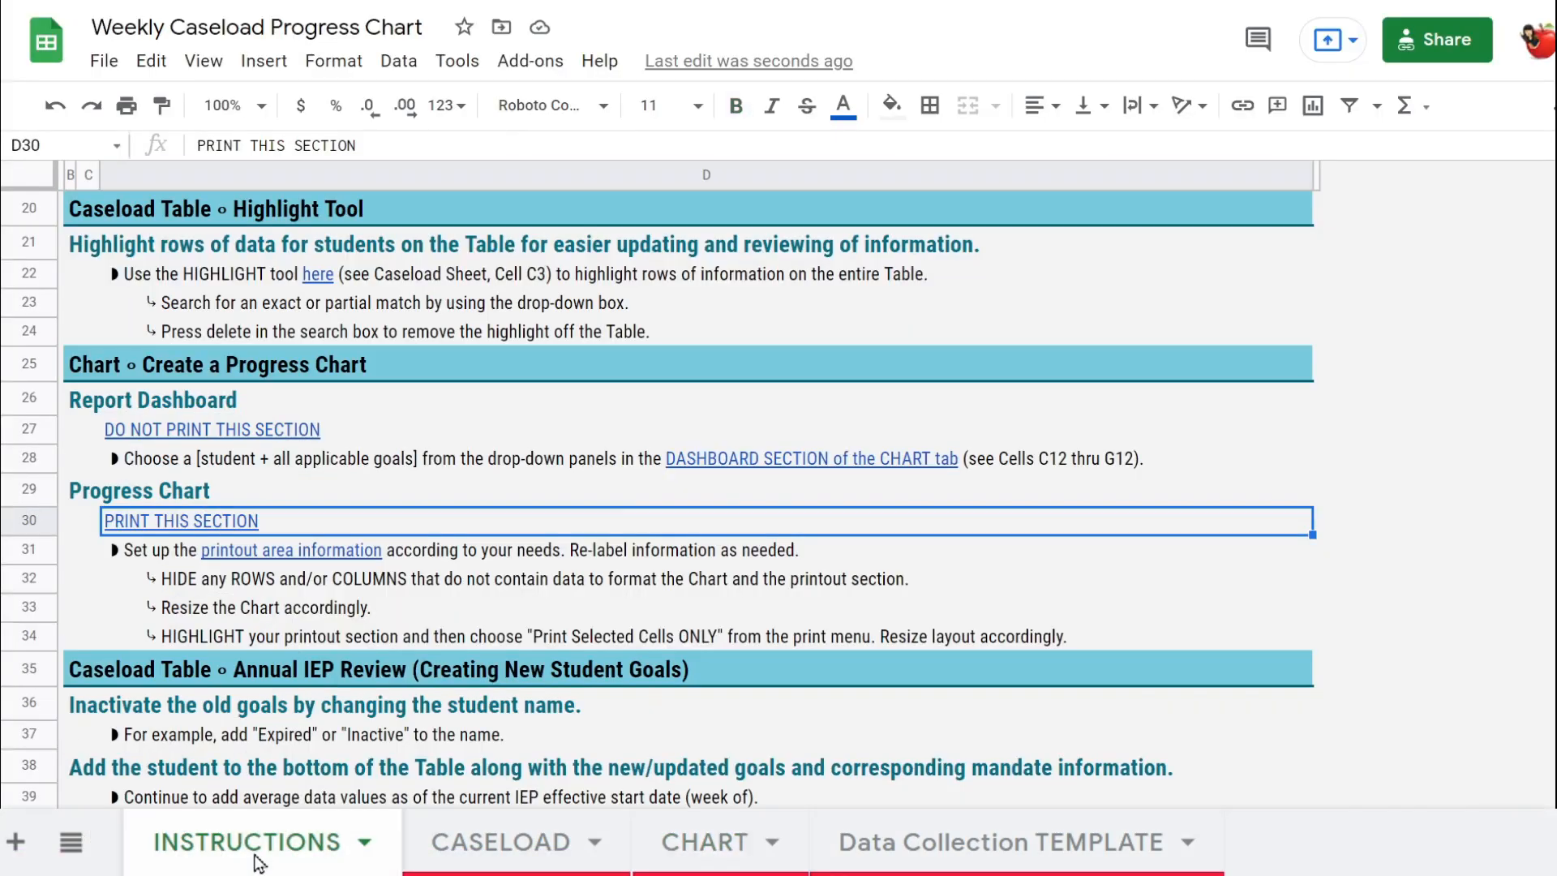
{"action": "scroll", "coordinate": [211, 637], "scroll_direction": "down", "scroll_amount": 1}
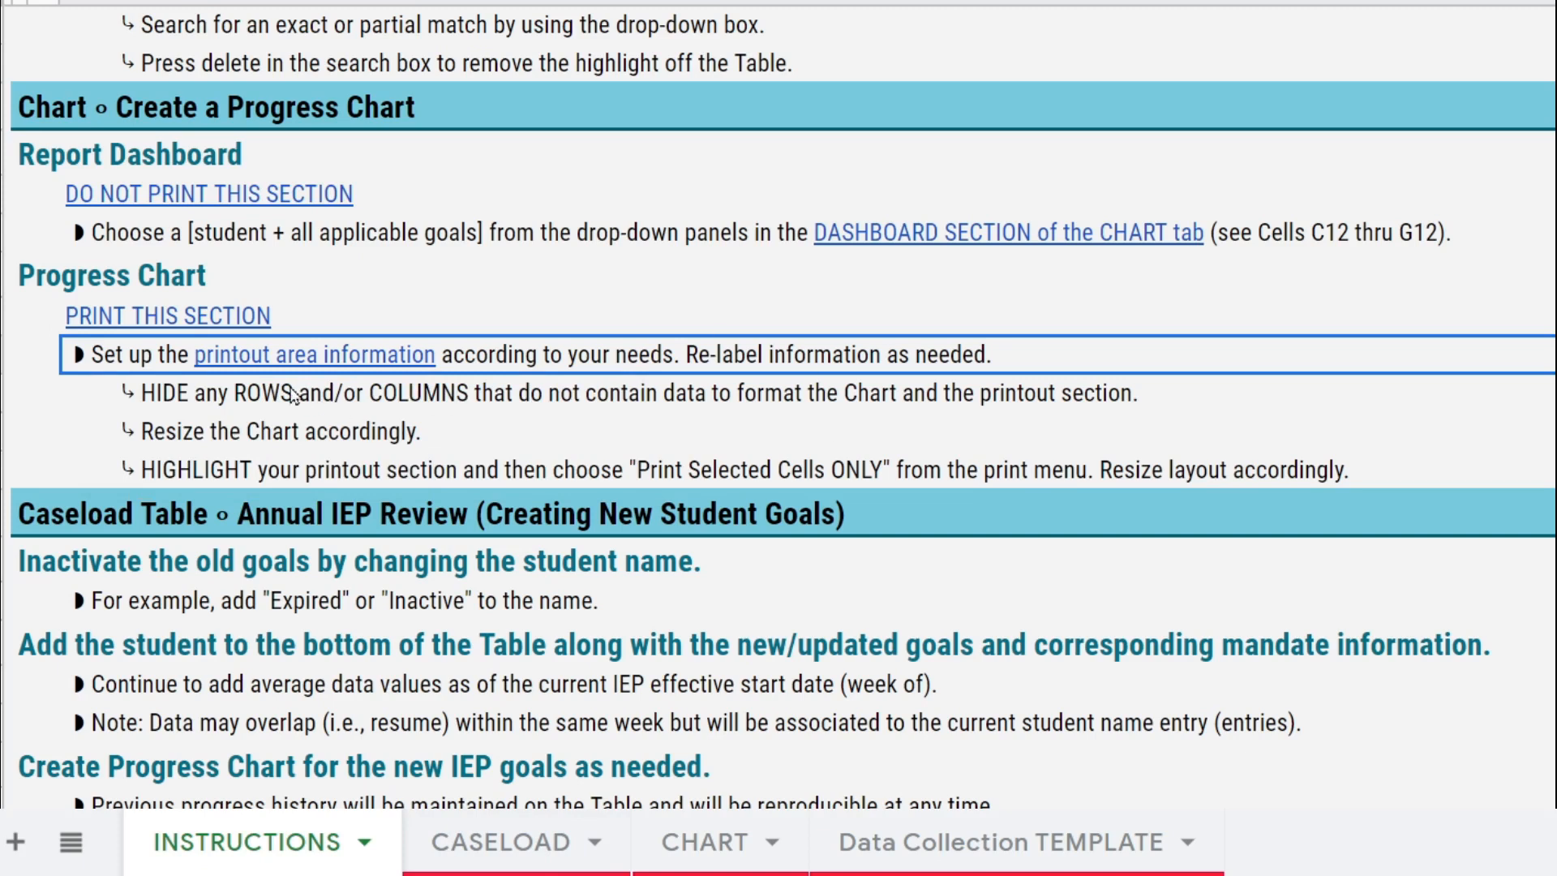
{"action": "mouse_move", "coordinate": [230, 364]}
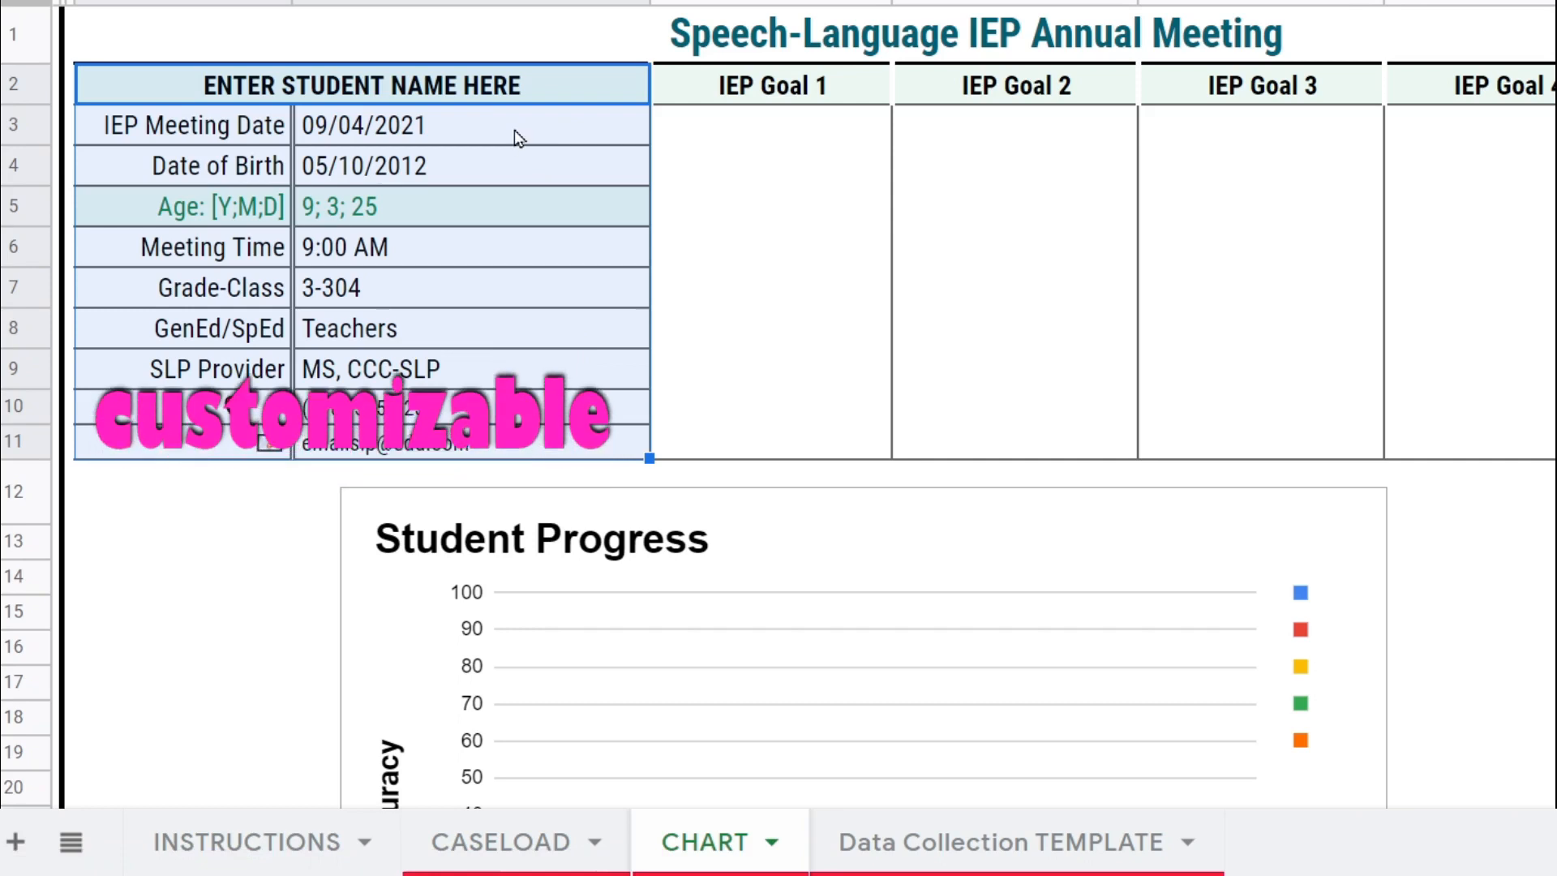
Examine the IEP Meeting Date, Date of Birth and Age cells in the CHART student information block
{"action": "left_click", "coordinate": [515, 130]}
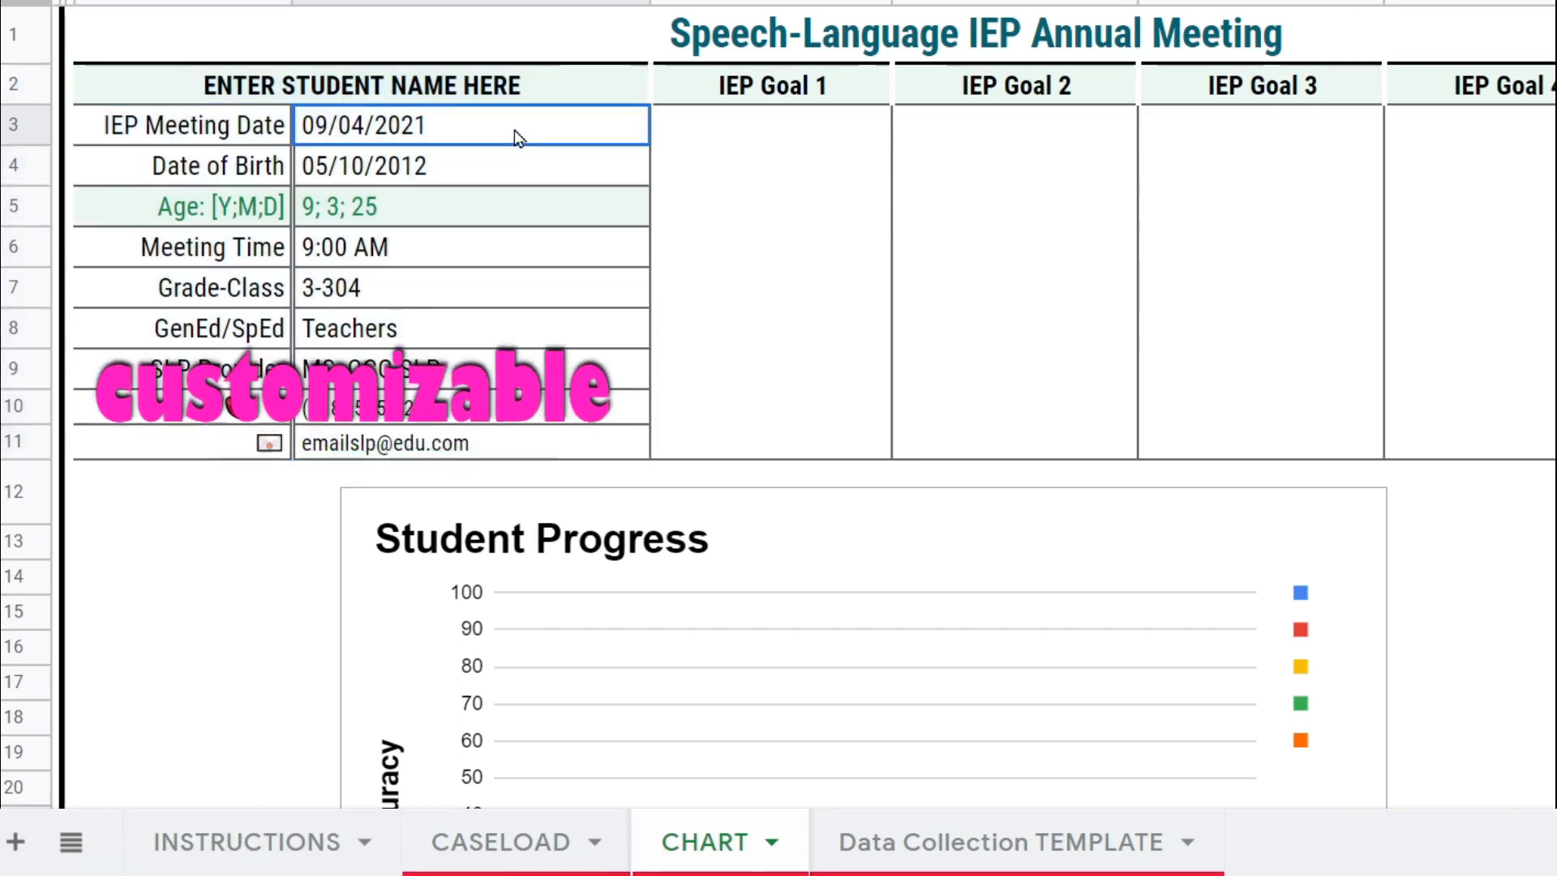
{"action": "left_click_drag", "start_coordinate": [362, 128], "coordinate": [363, 167]}
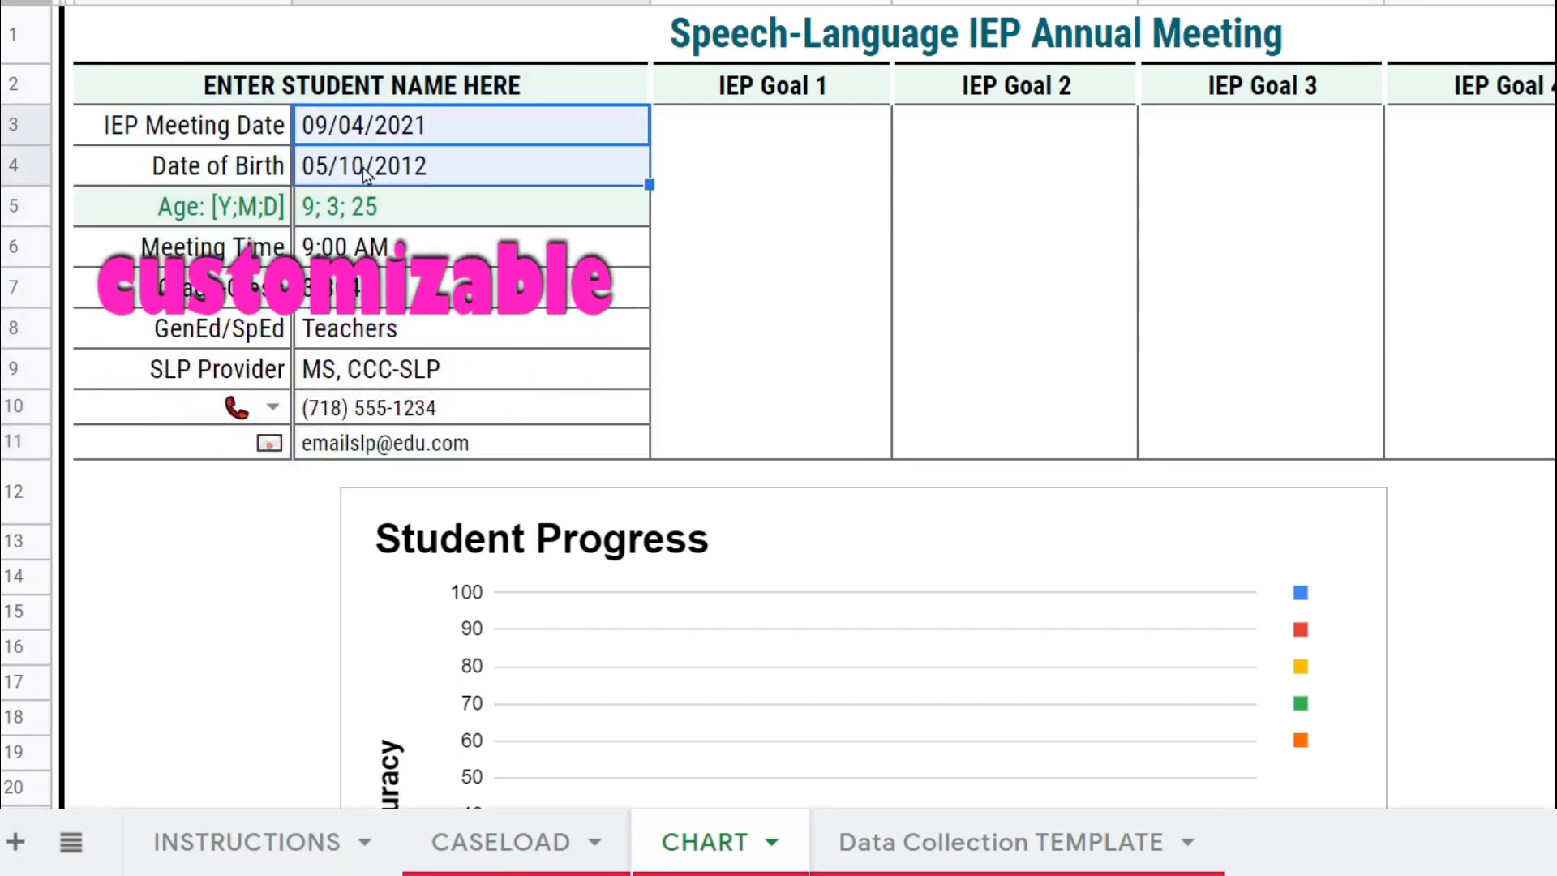
{"action": "left_click", "coordinate": [353, 209]}
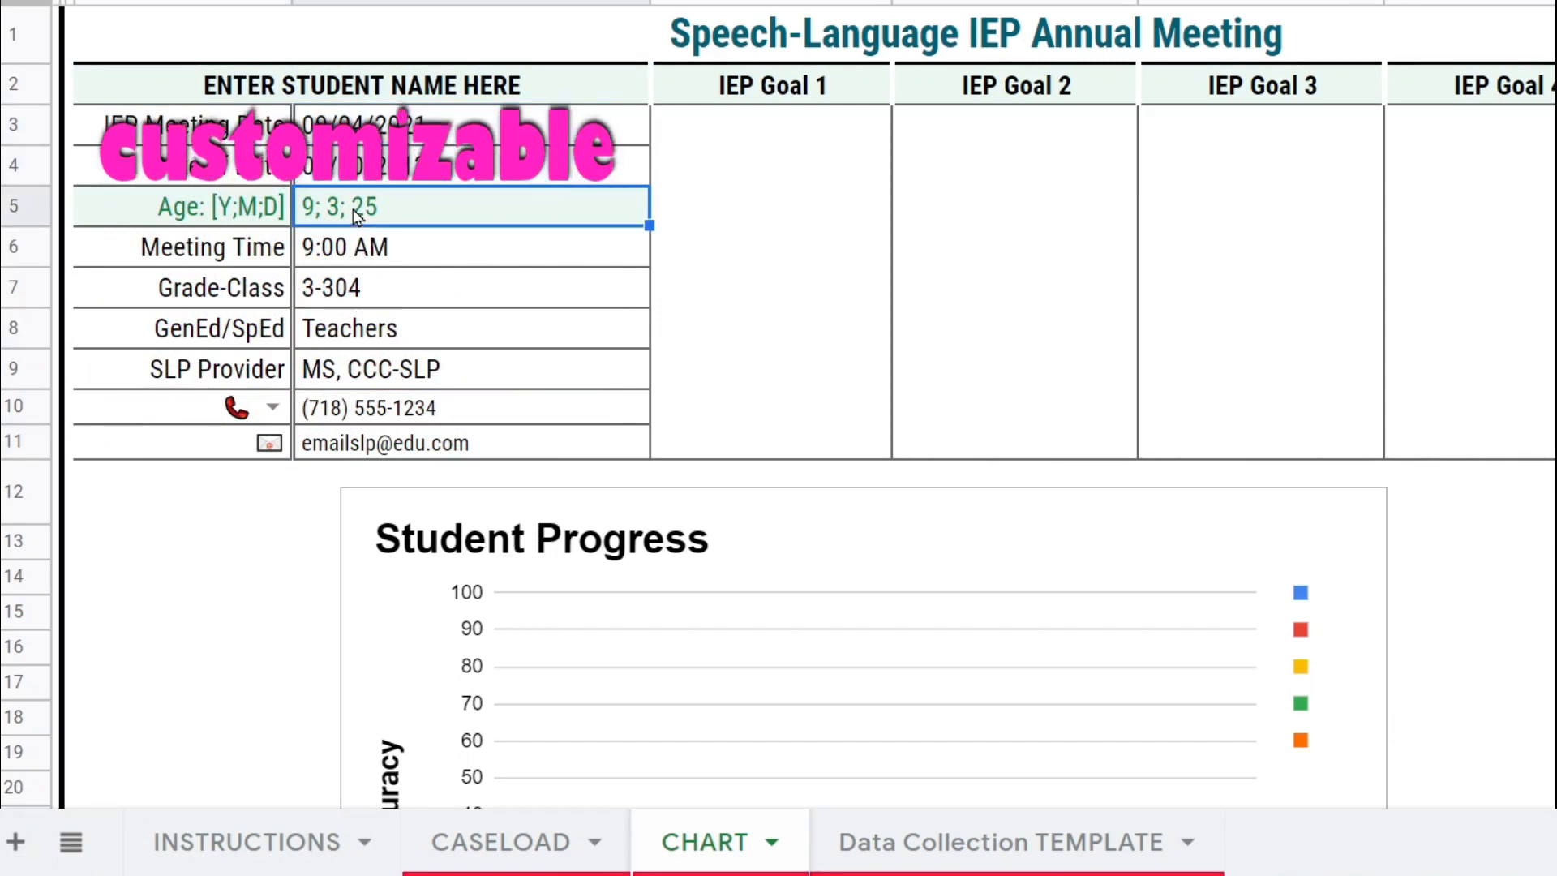
{"action": "left_click", "coordinate": [384, 180]}
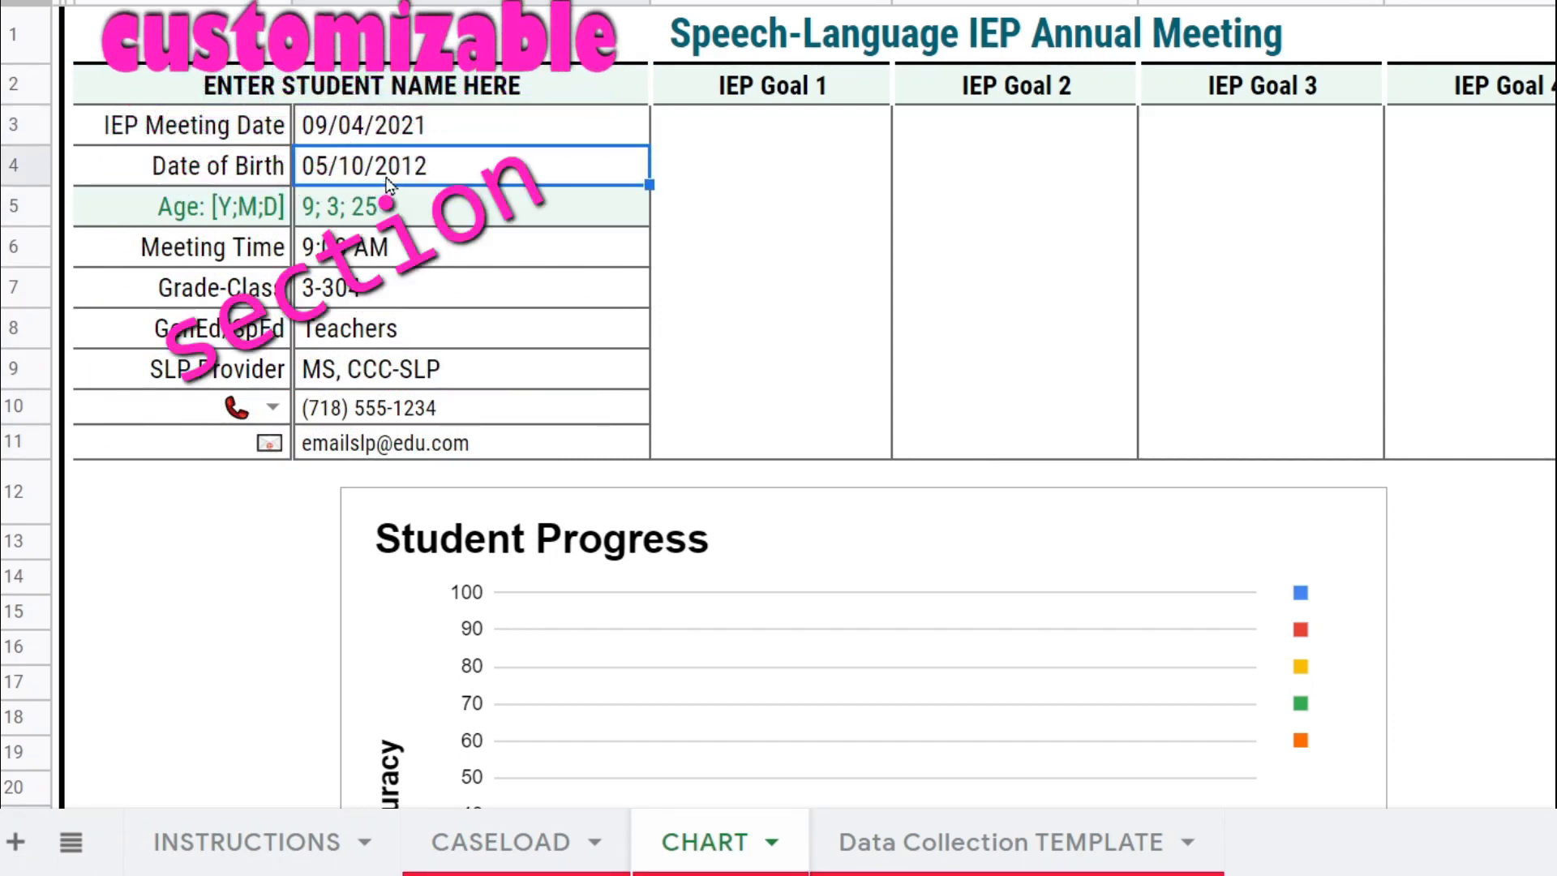
{"action": "left_click", "coordinate": [401, 140]}
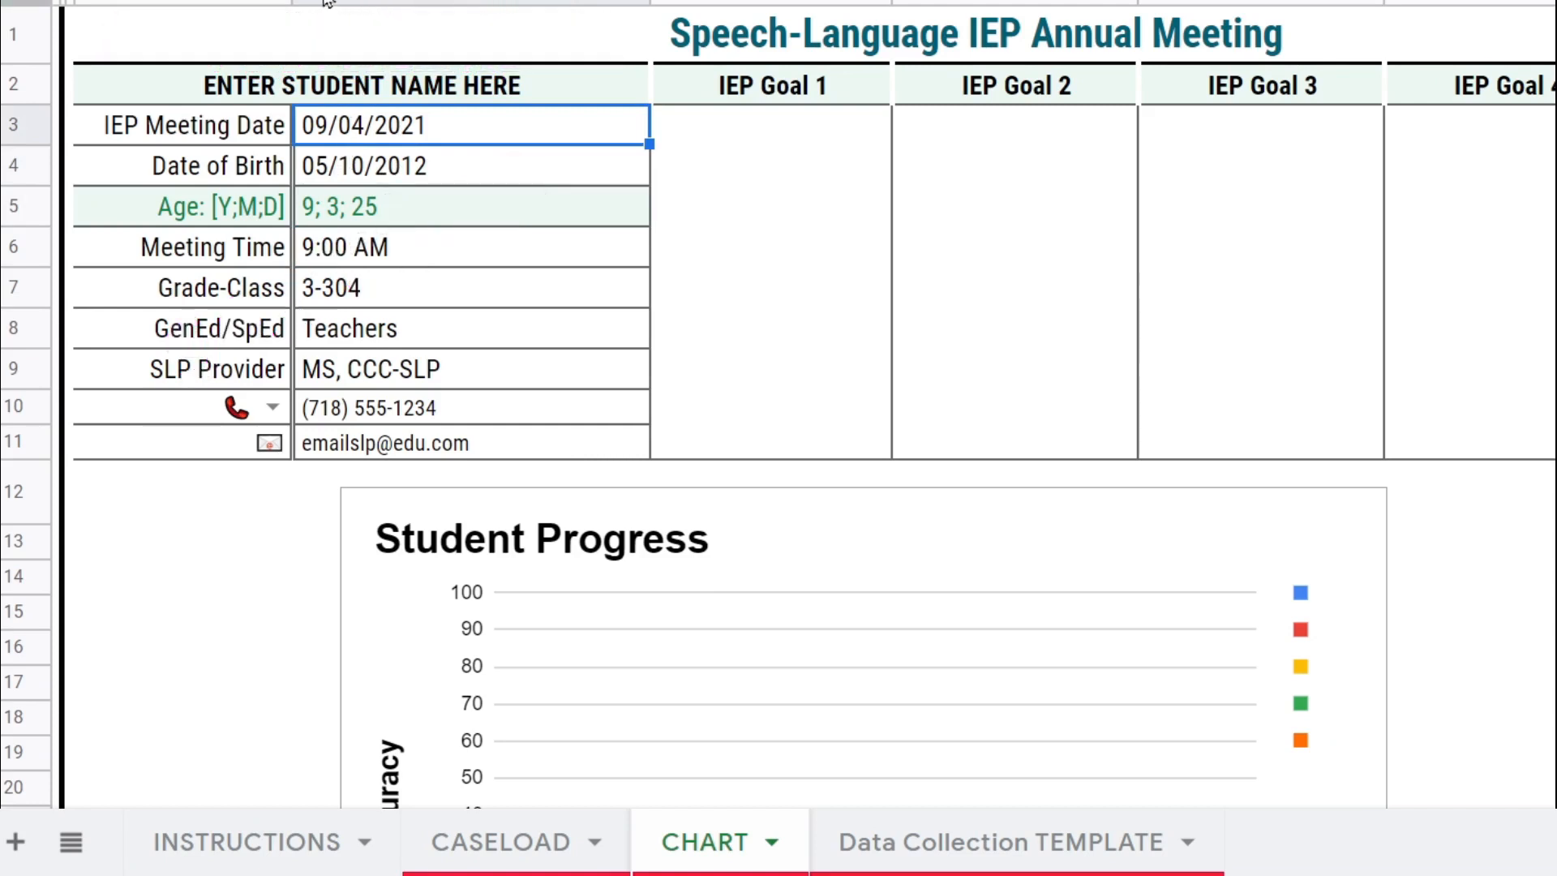
Try the black telephone icon for the phone label in CHART's student information block, and undo the change
{"action": "left_click", "coordinate": [272, 406]}
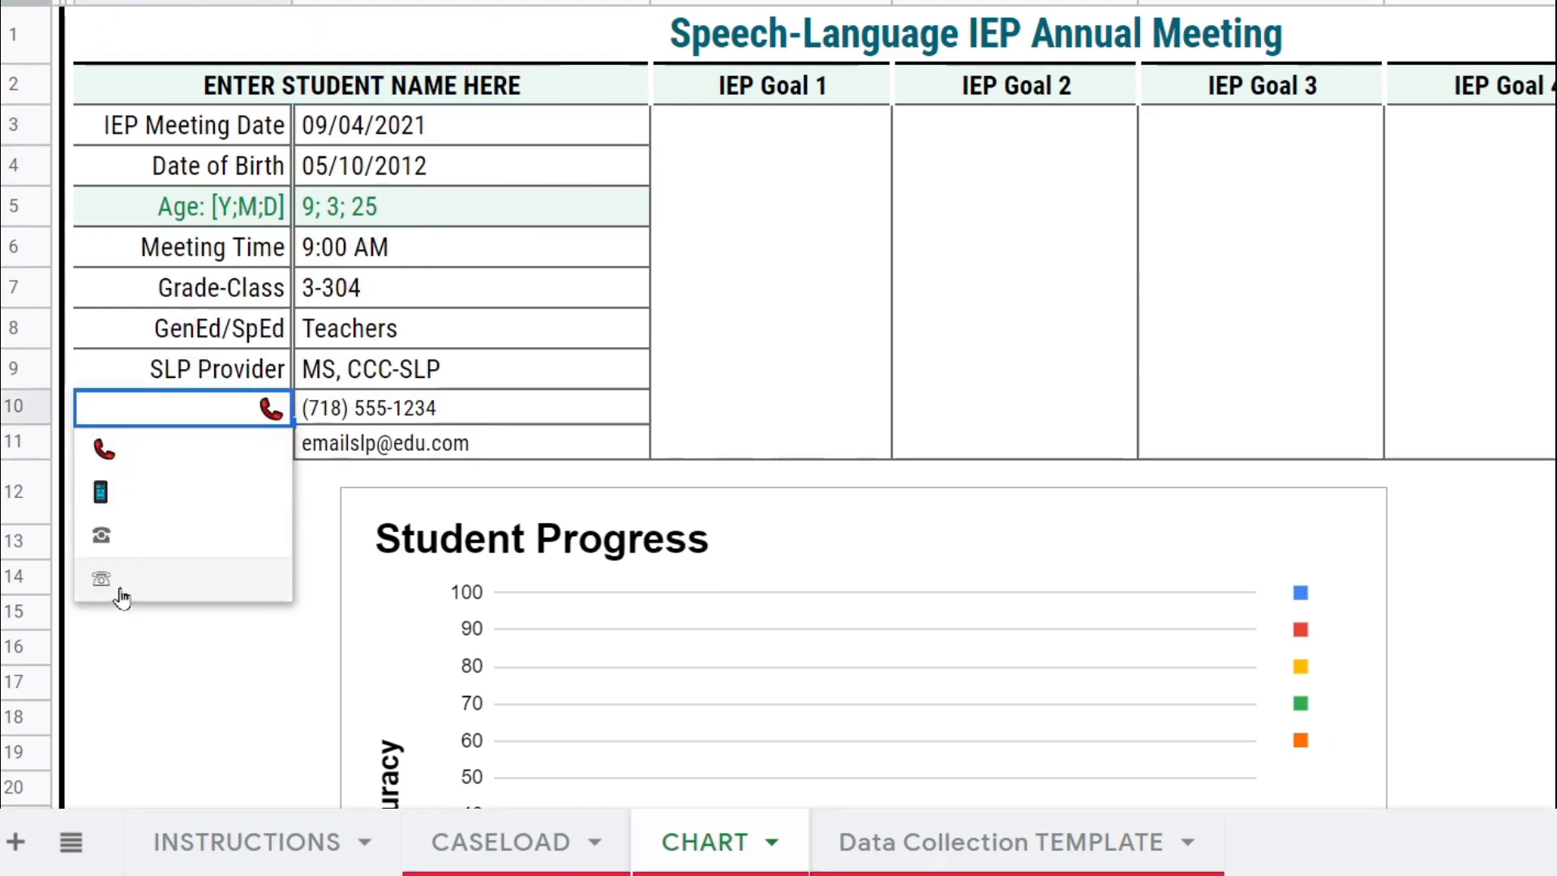
{"action": "left_click", "coordinate": [130, 535]}
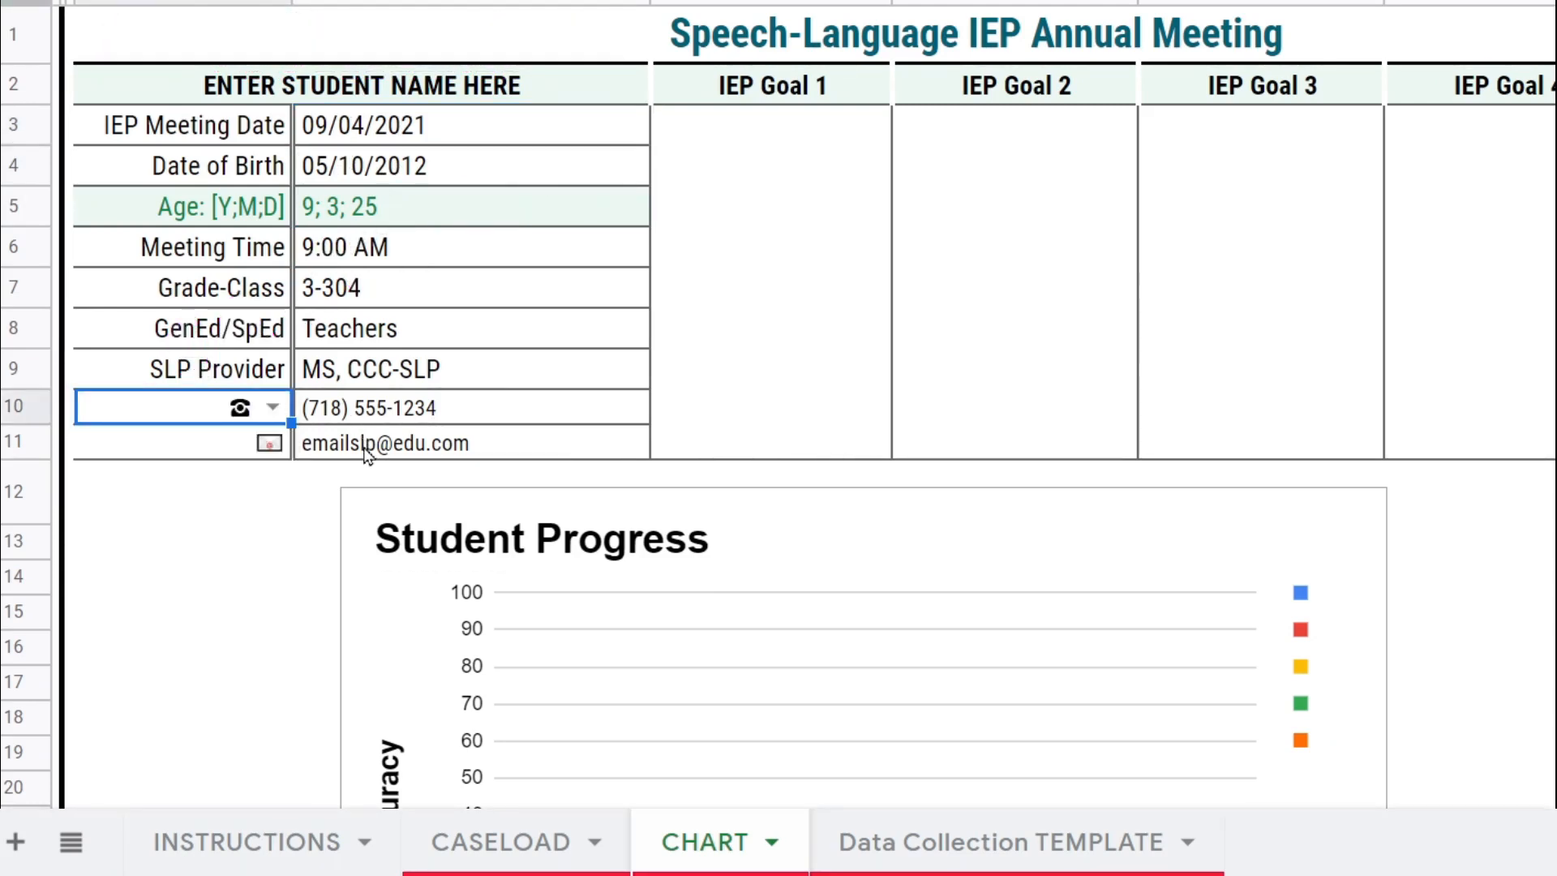
{"action": "key", "text": "ctrl+z"}
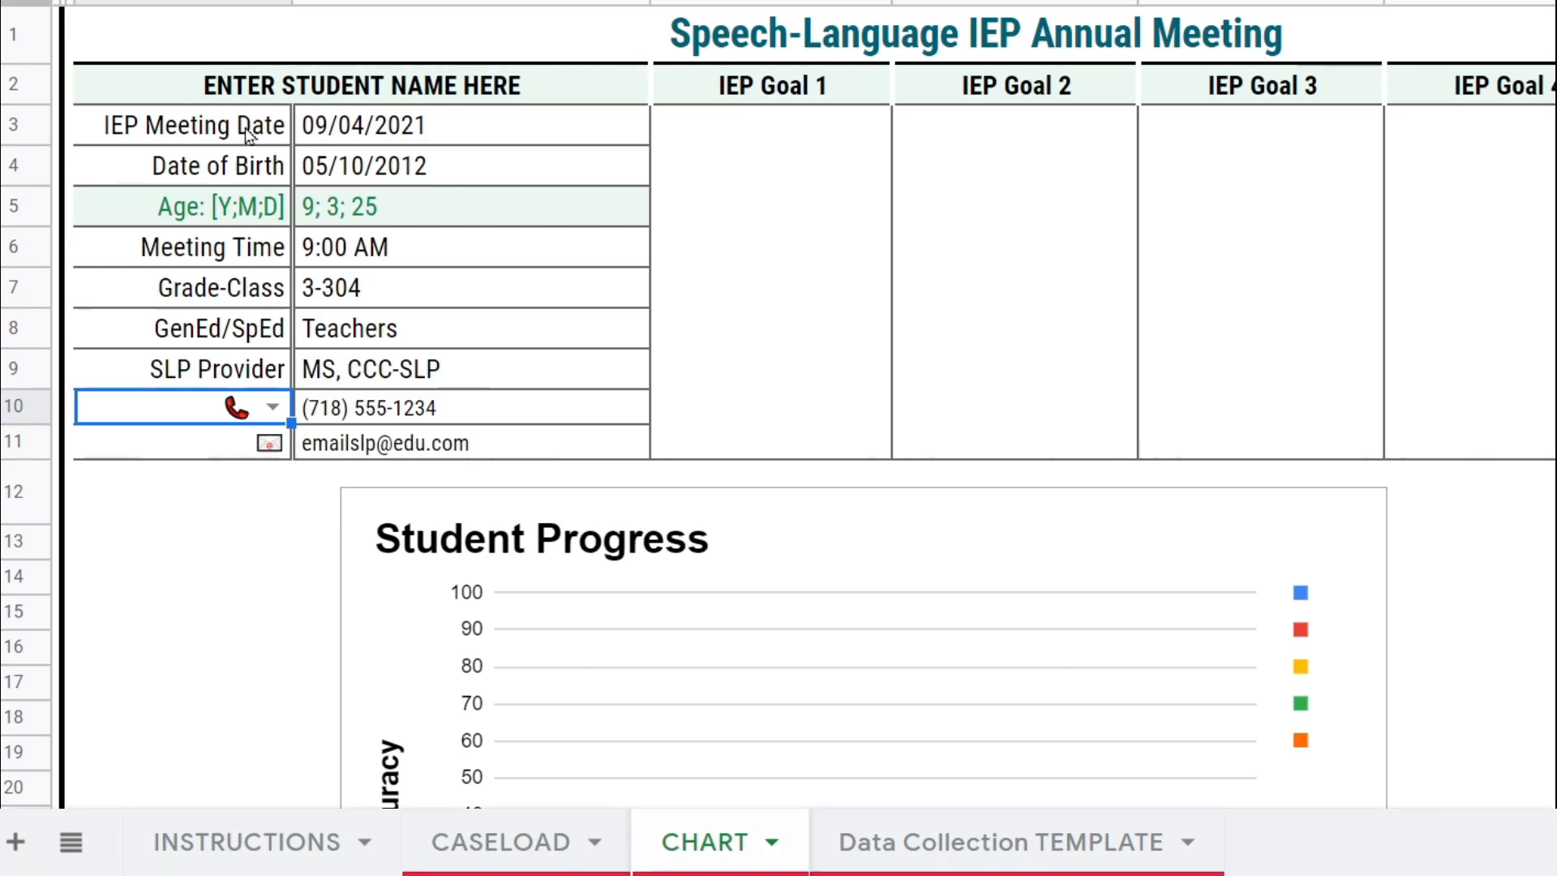
Select the whole student information block in CHART, including its student name header
{"action": "left_click_drag", "start_coordinate": [247, 132], "coordinate": [308, 458]}
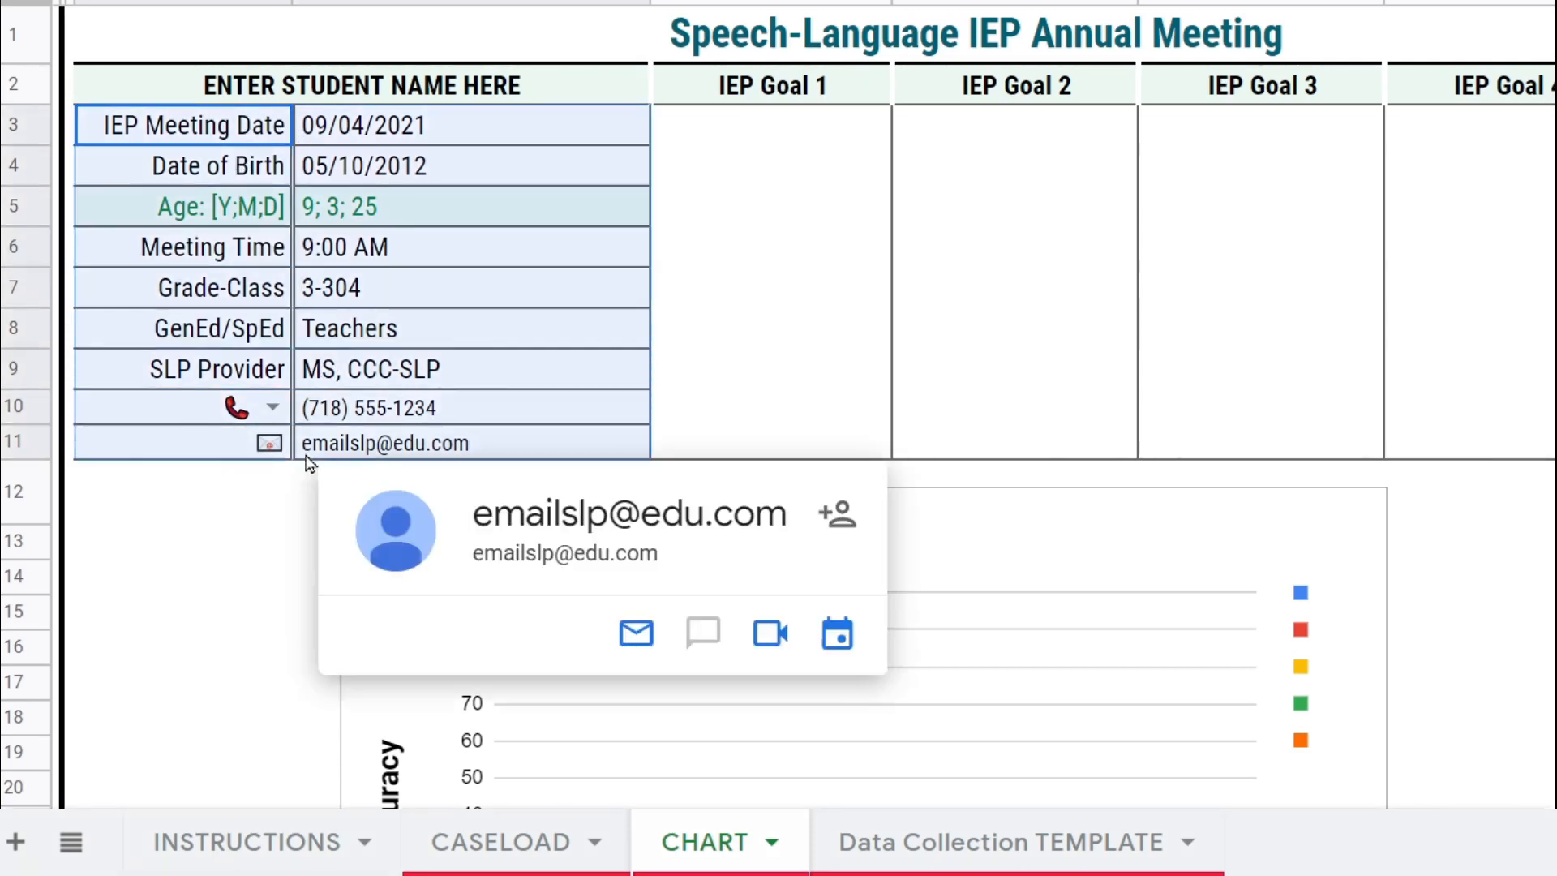
{"action": "left_click", "coordinate": [318, 101]}
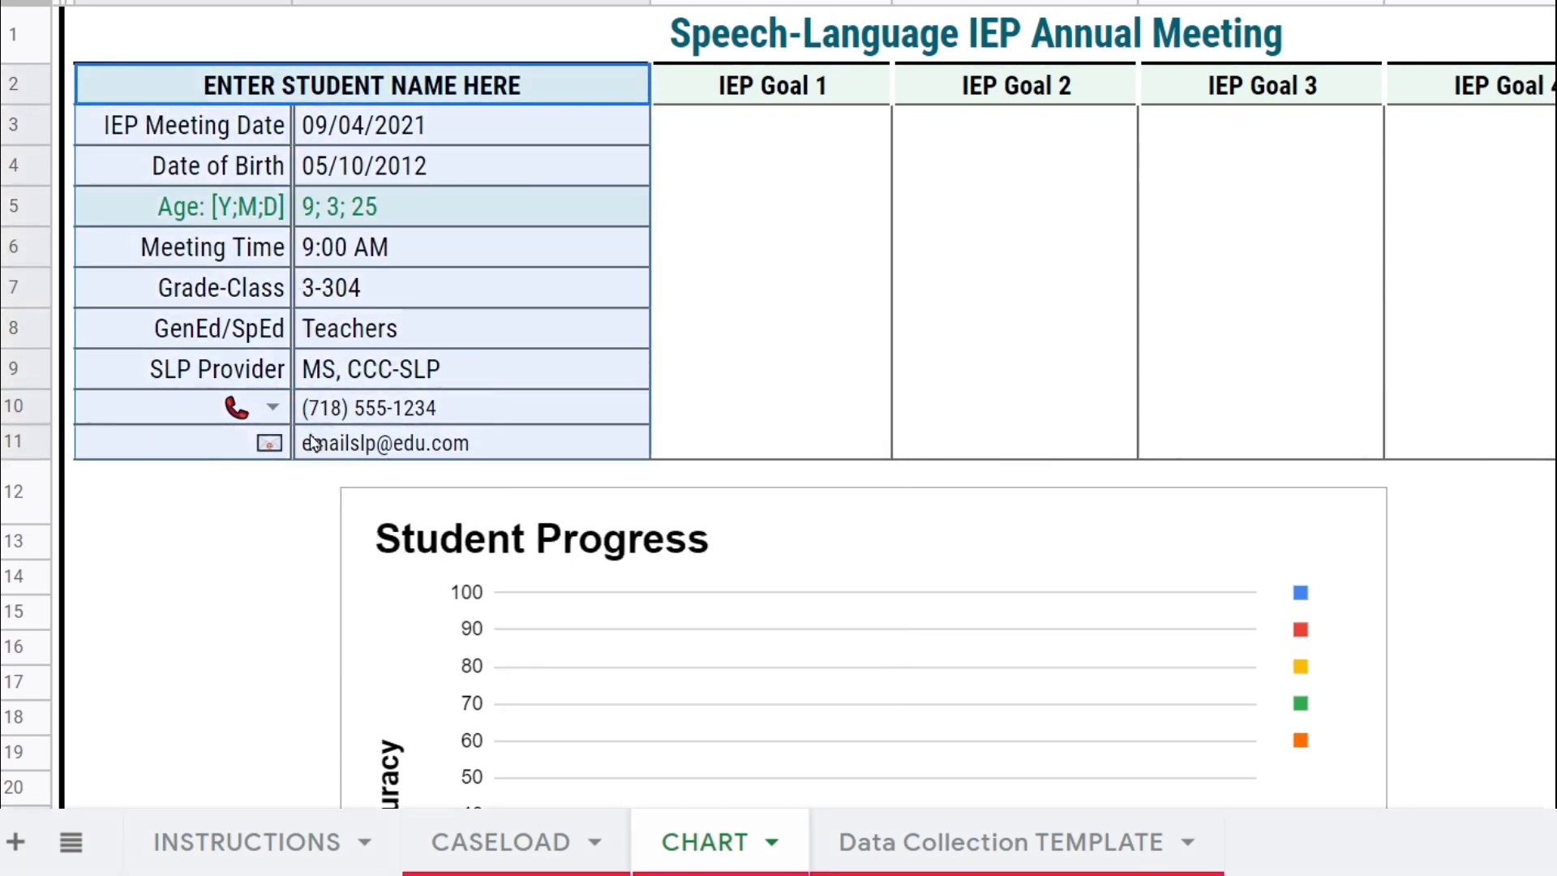
Review the Annual IEP Review instructions on inactivating old goals, adding new goals and creating a new progress chart
{"action": "left_click", "coordinate": [280, 866]}
{"action": "scroll", "coordinate": [985, 308], "scroll_direction": "down", "scroll_amount": 3}
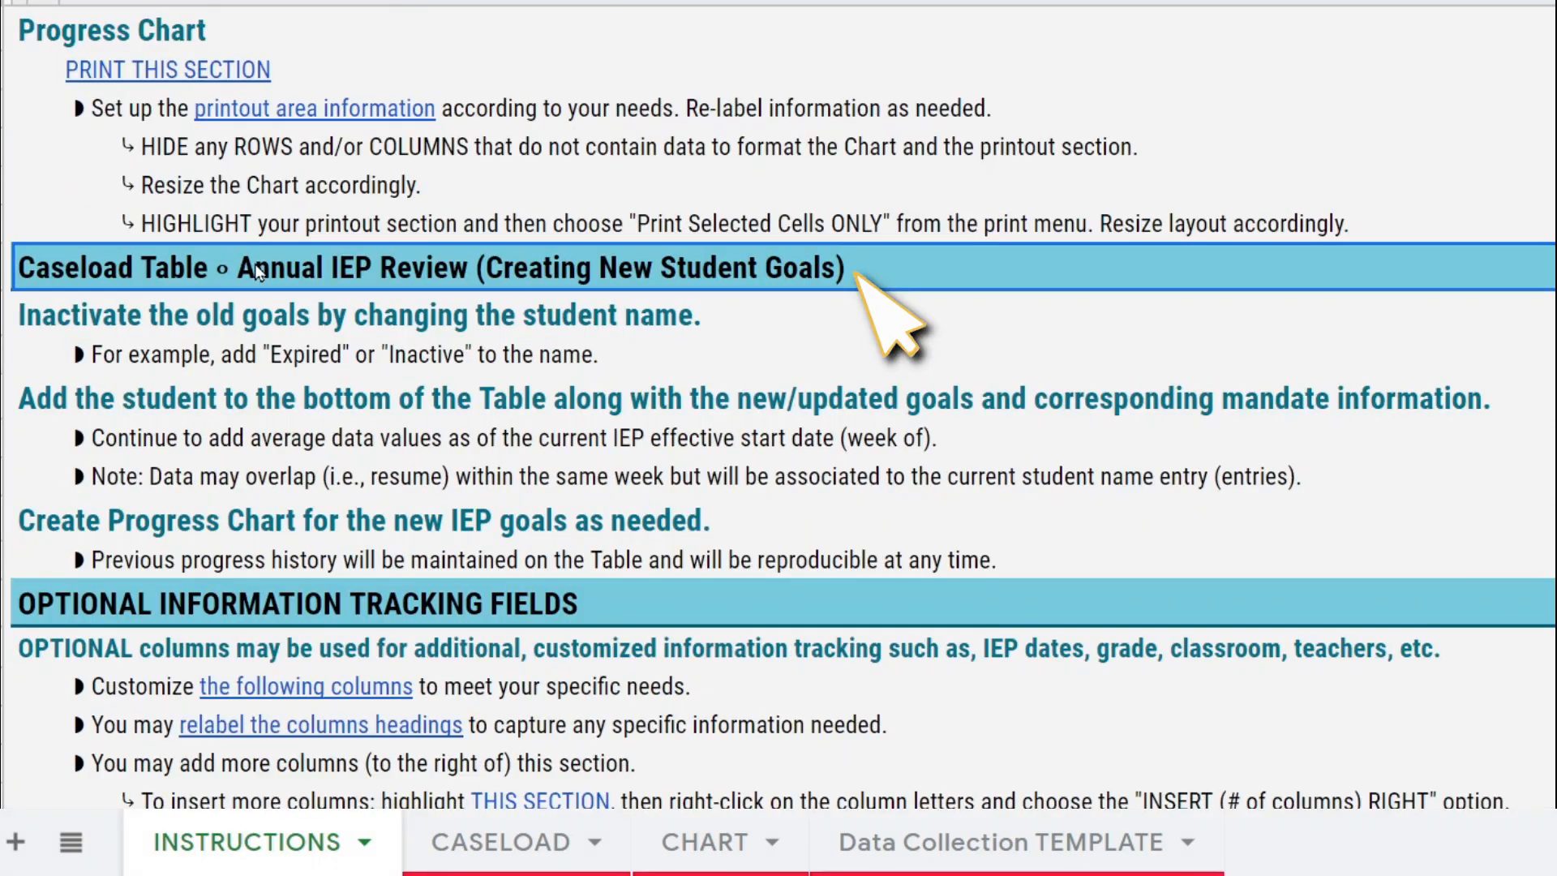
{"action": "left_click", "coordinate": [190, 335]}
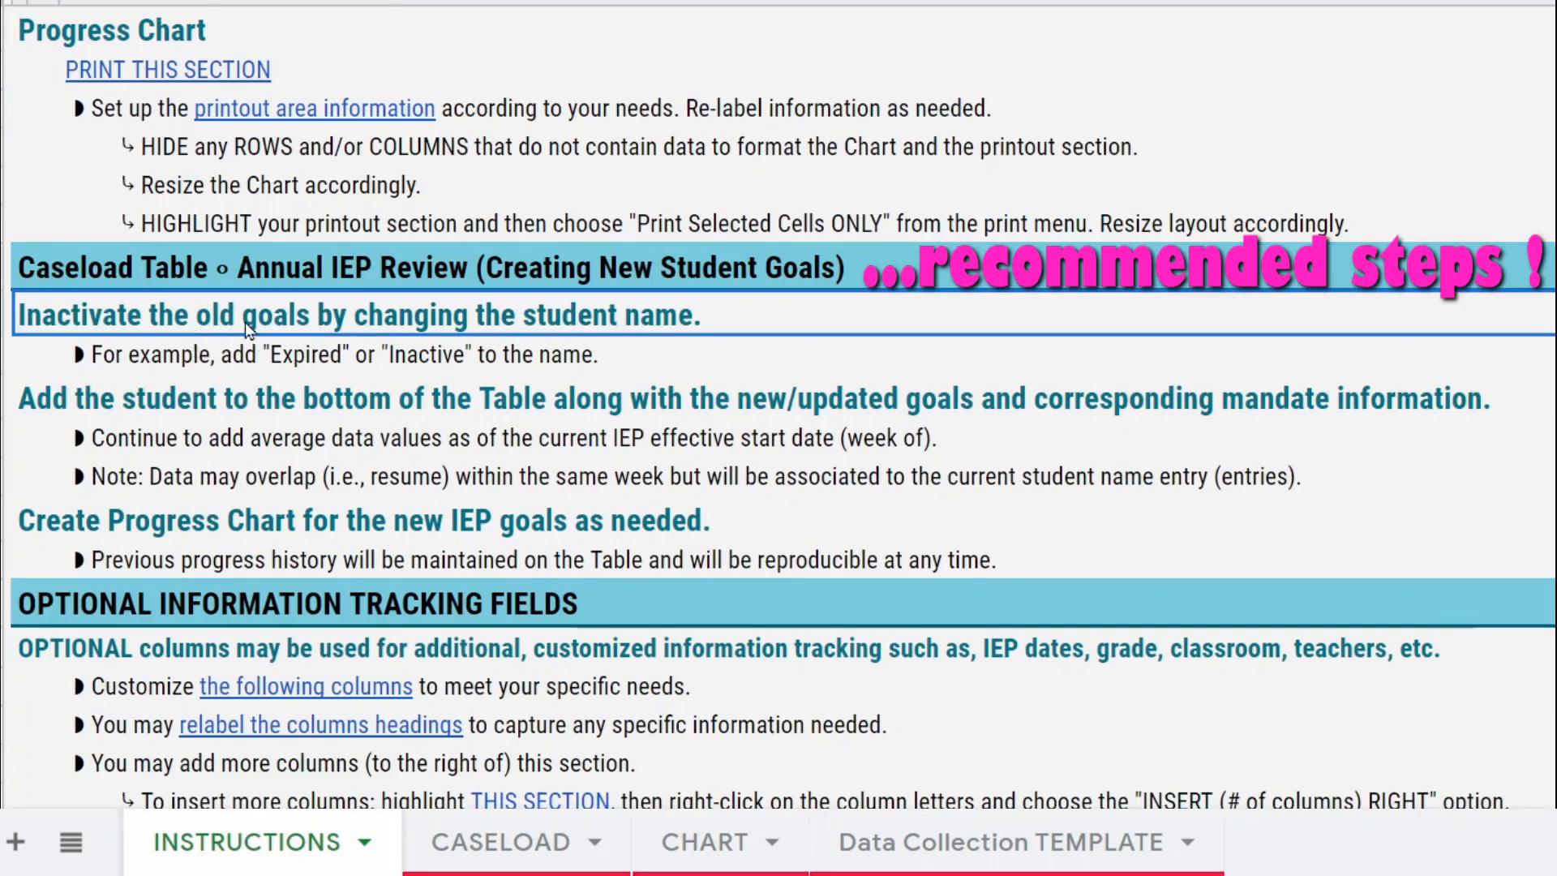
{"action": "left_click", "coordinate": [140, 360]}
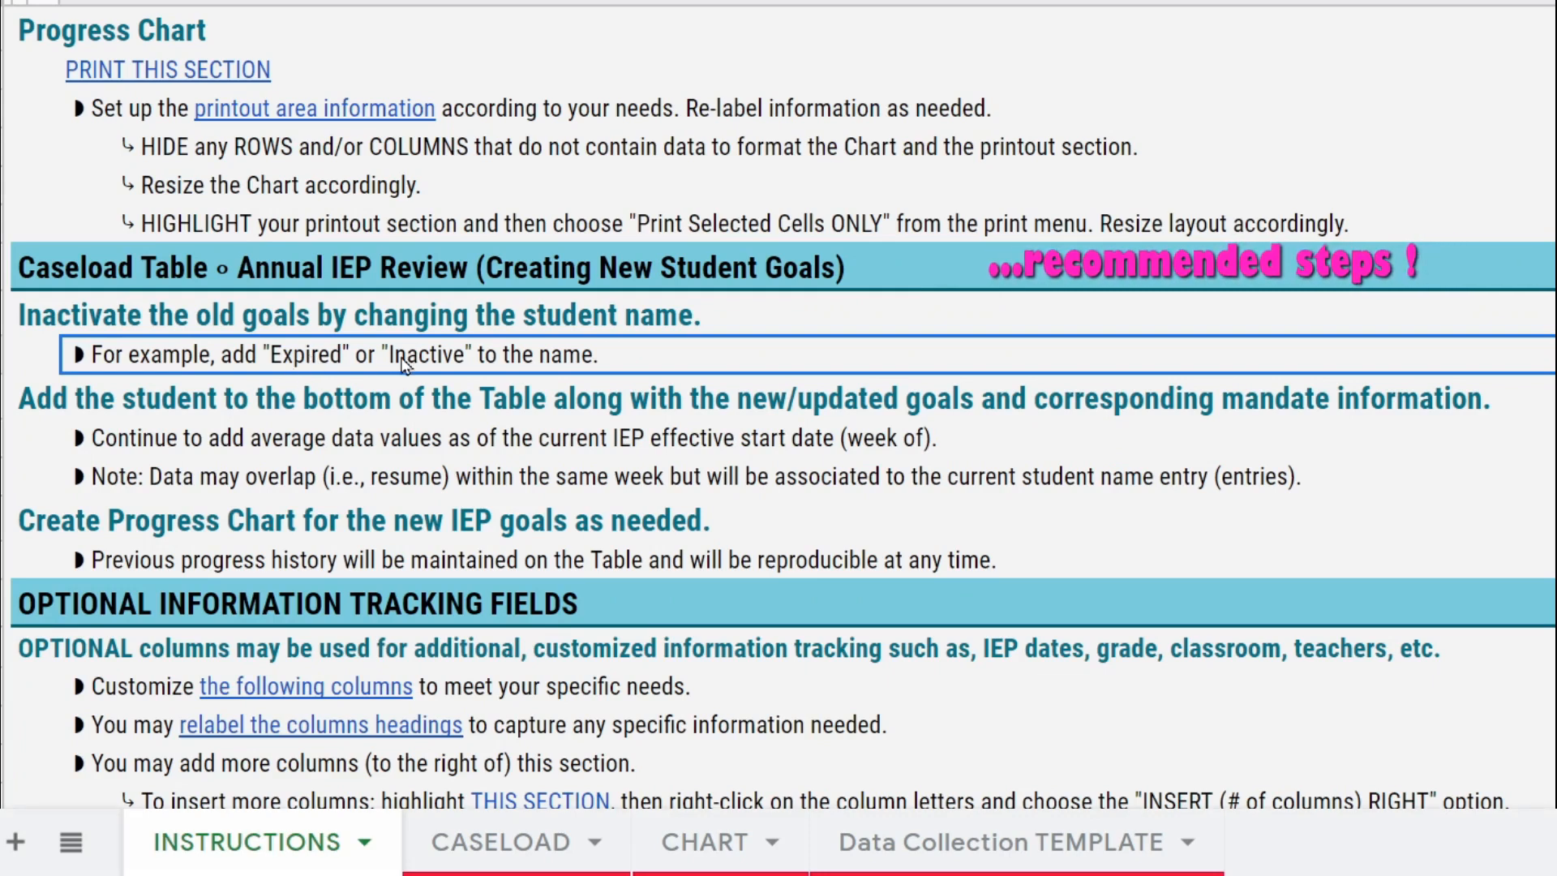
{"action": "left_click", "coordinate": [213, 406]}
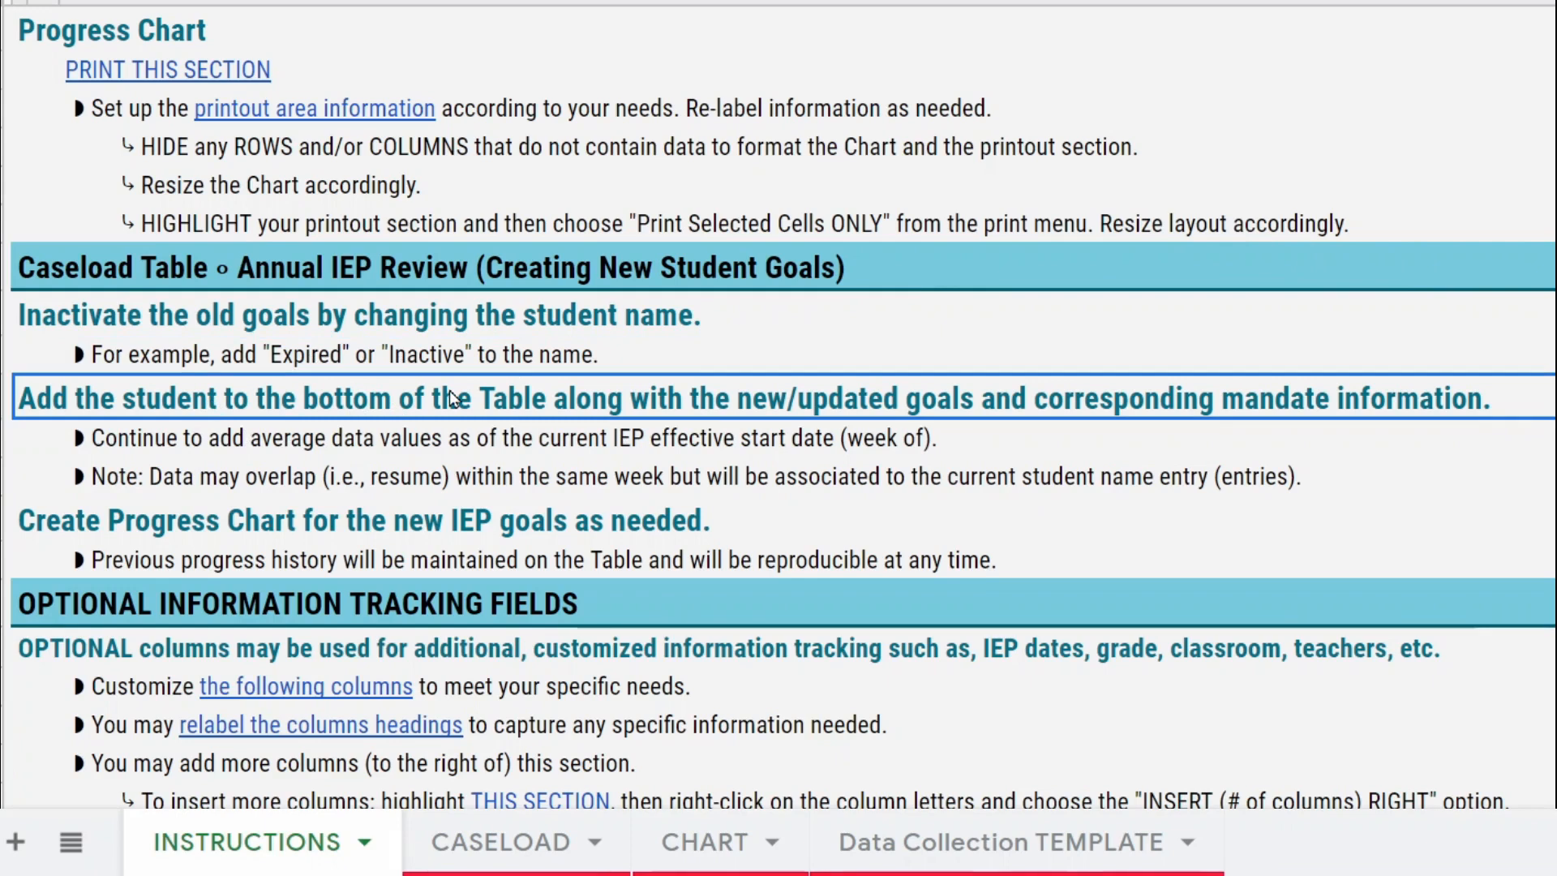
{"action": "left_click", "coordinate": [217, 450]}
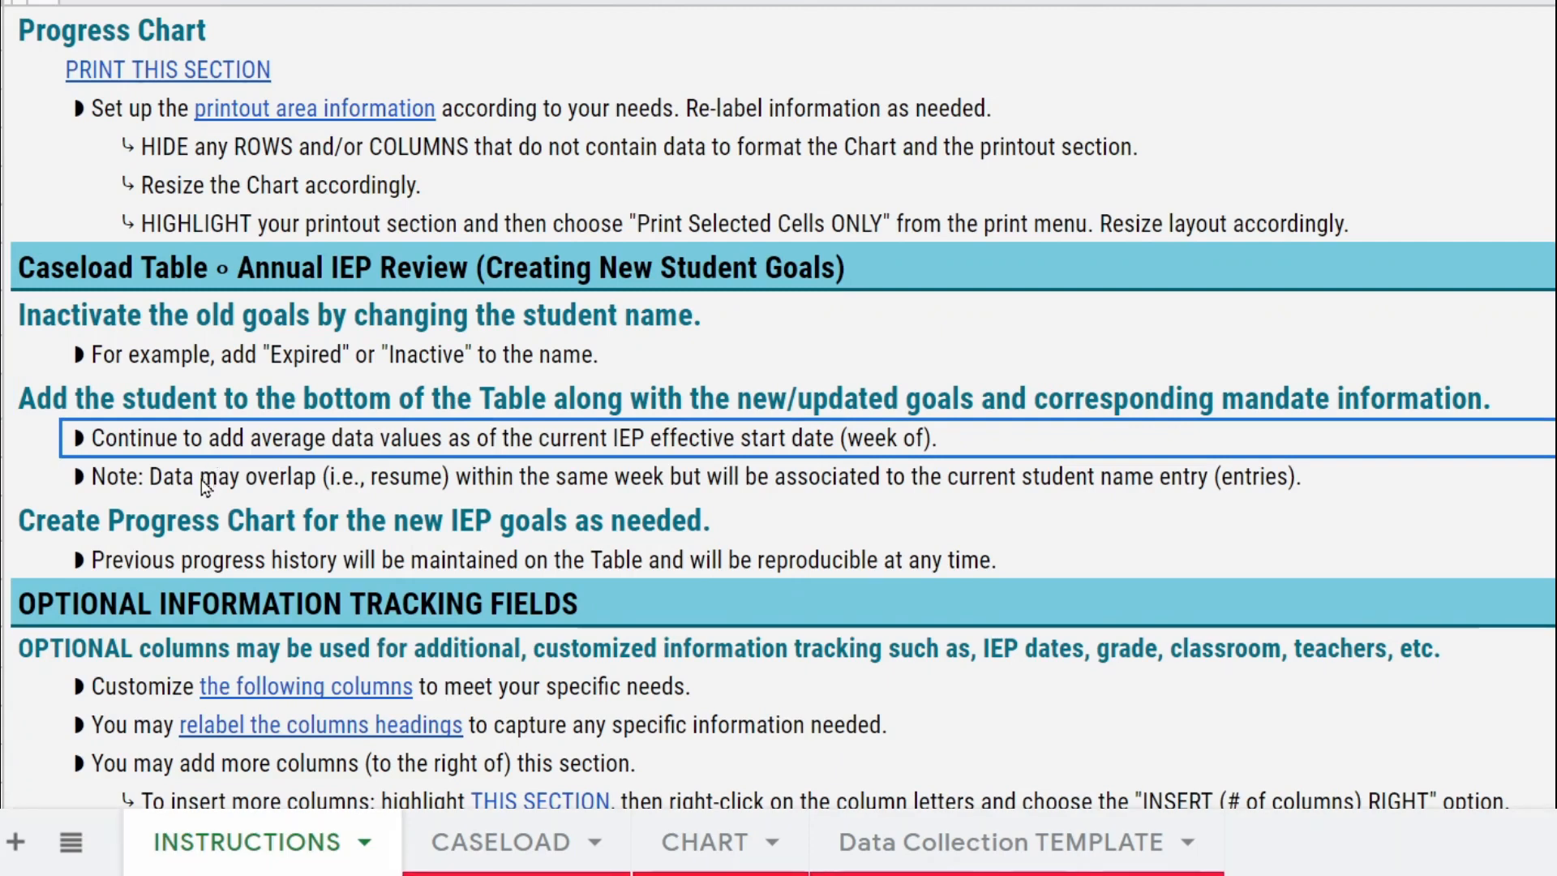
{"action": "left_click", "coordinate": [202, 481]}
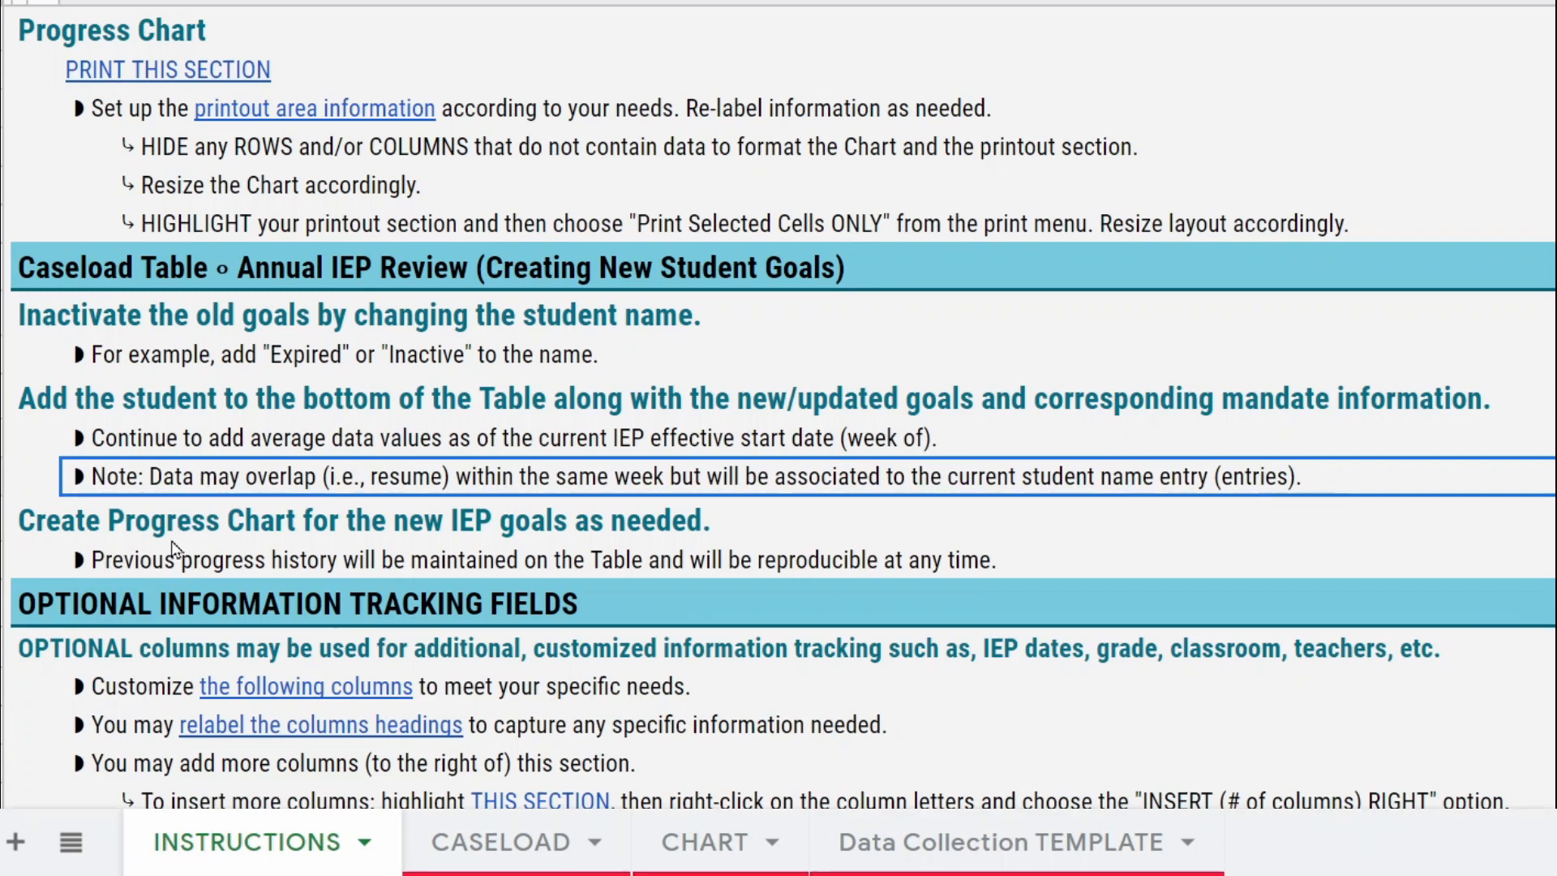
{"action": "left_click", "coordinate": [124, 562]}
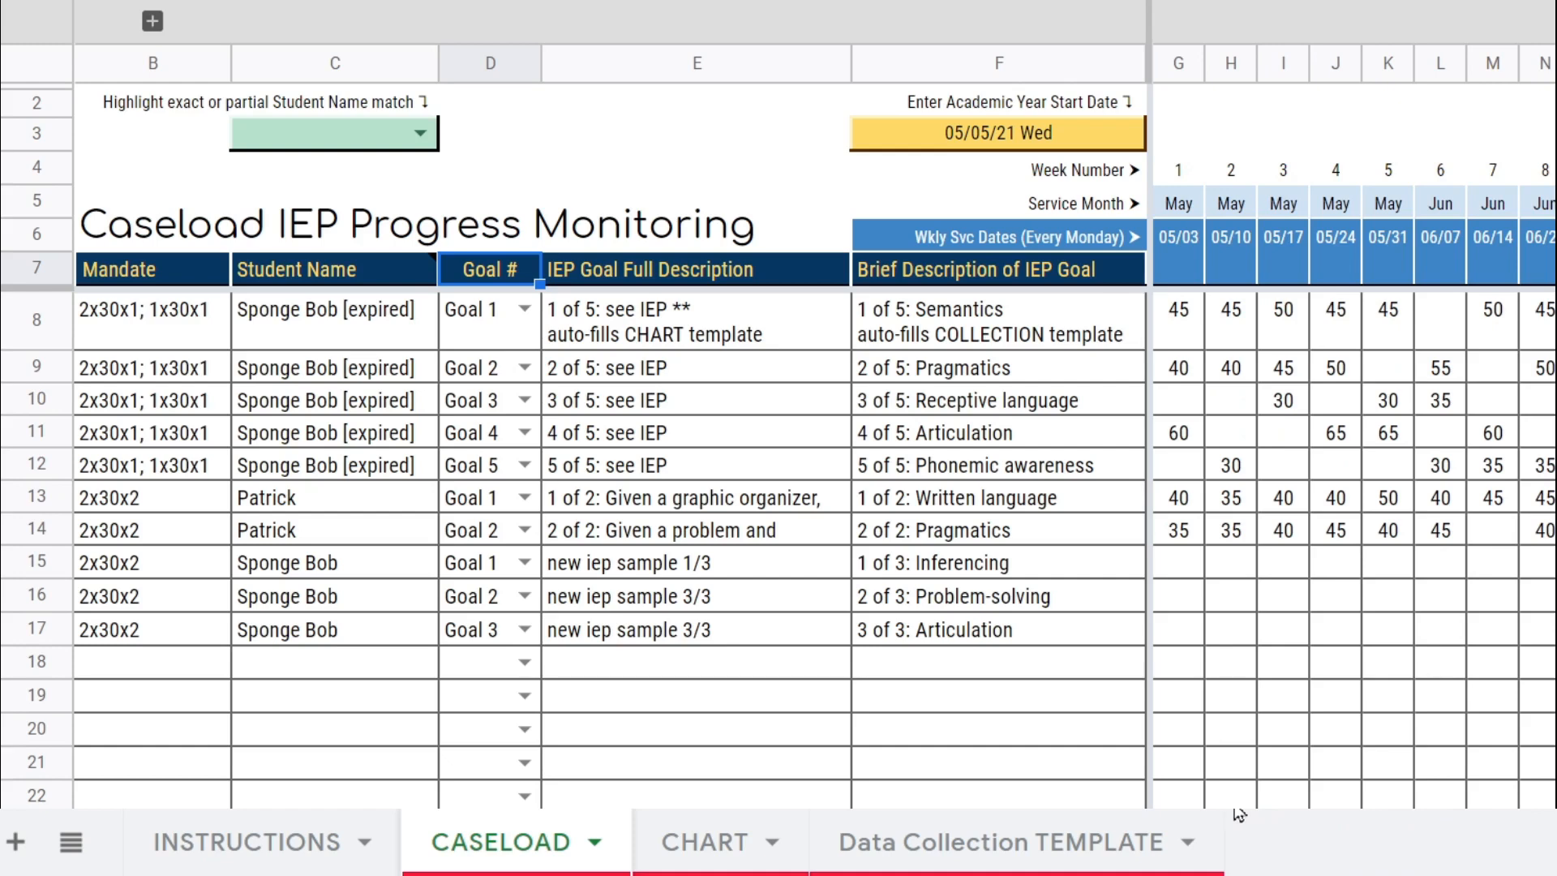
Examine the weekly date columns in CASELOAD through week 52
{"action": "left_click_drag", "start_coordinate": [1238, 814], "coordinate": [1556, 822]}
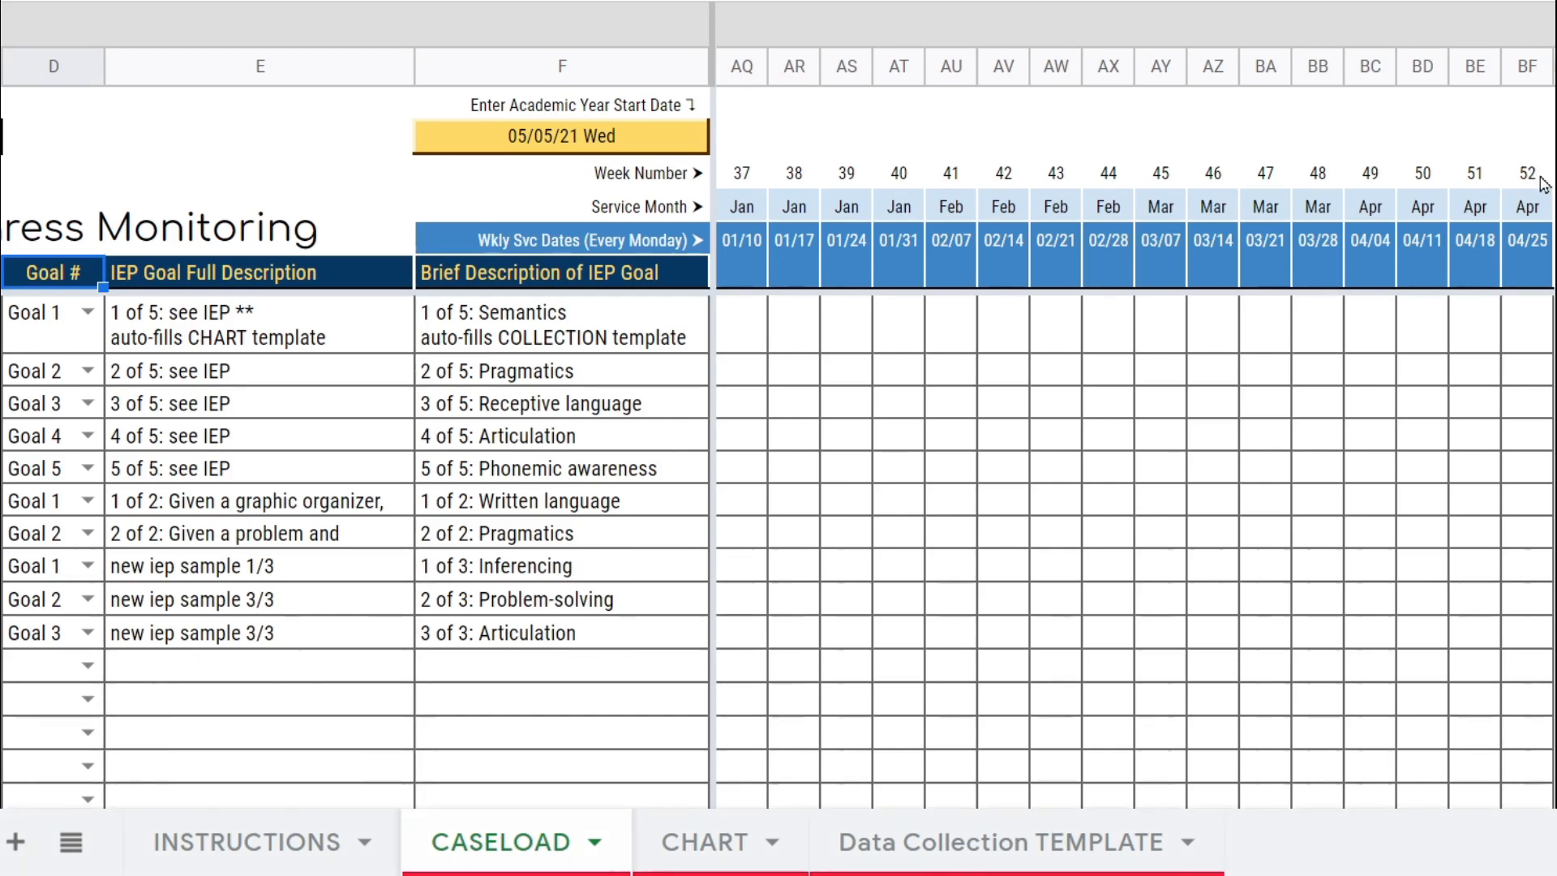
{"action": "left_click", "coordinate": [1541, 178]}
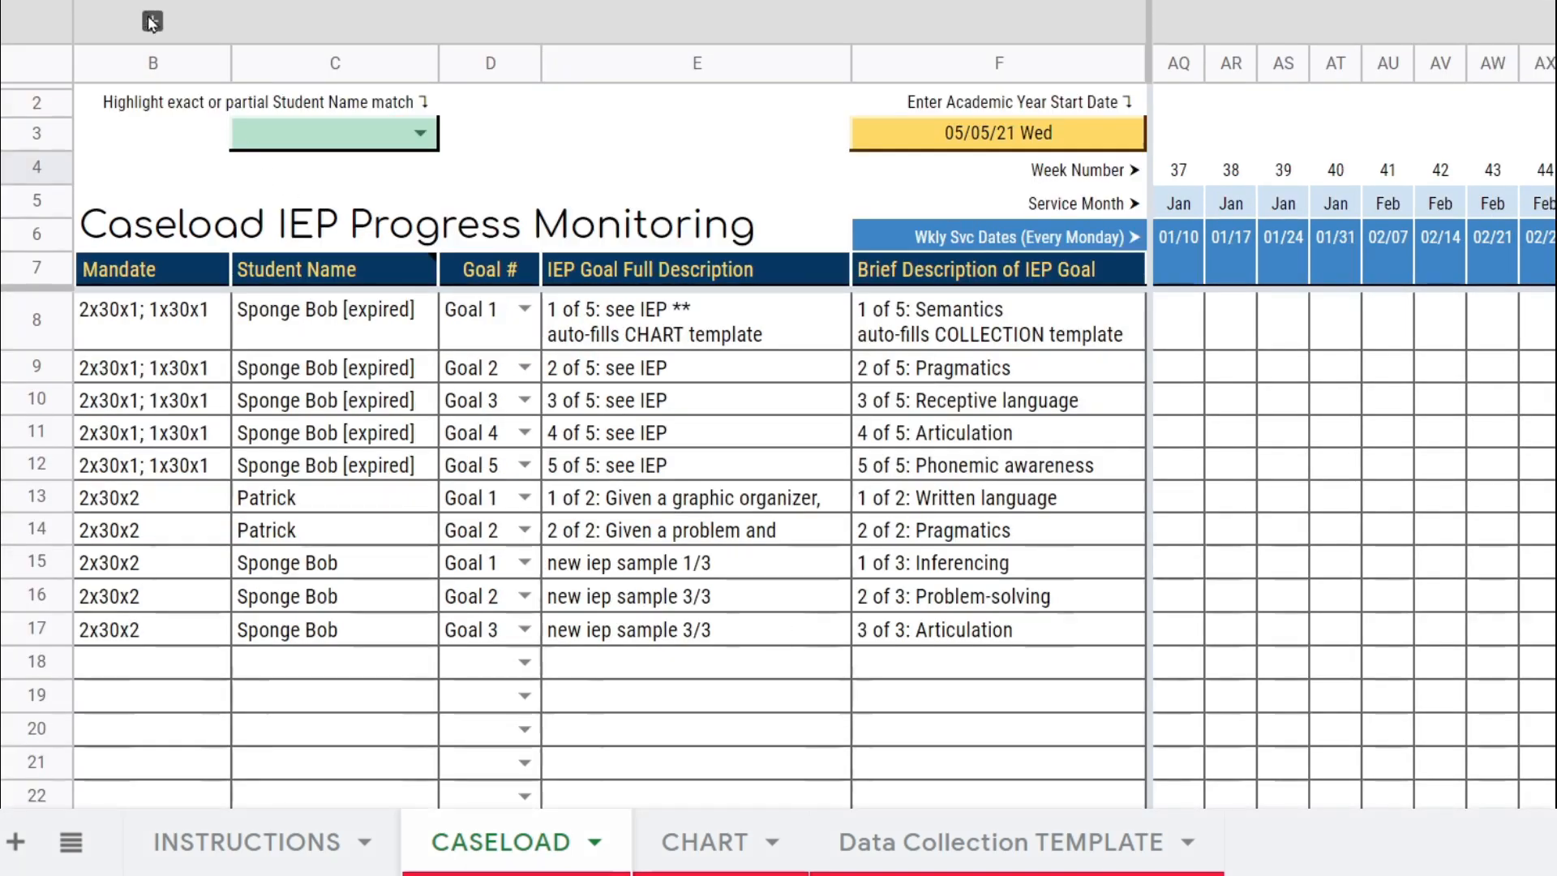
Expand the grouped column A in CASELOAD, examine its formula column, and collapse the group
{"action": "left_click", "coordinate": [152, 21]}
{"action": "left_click", "coordinate": [198, 208]}
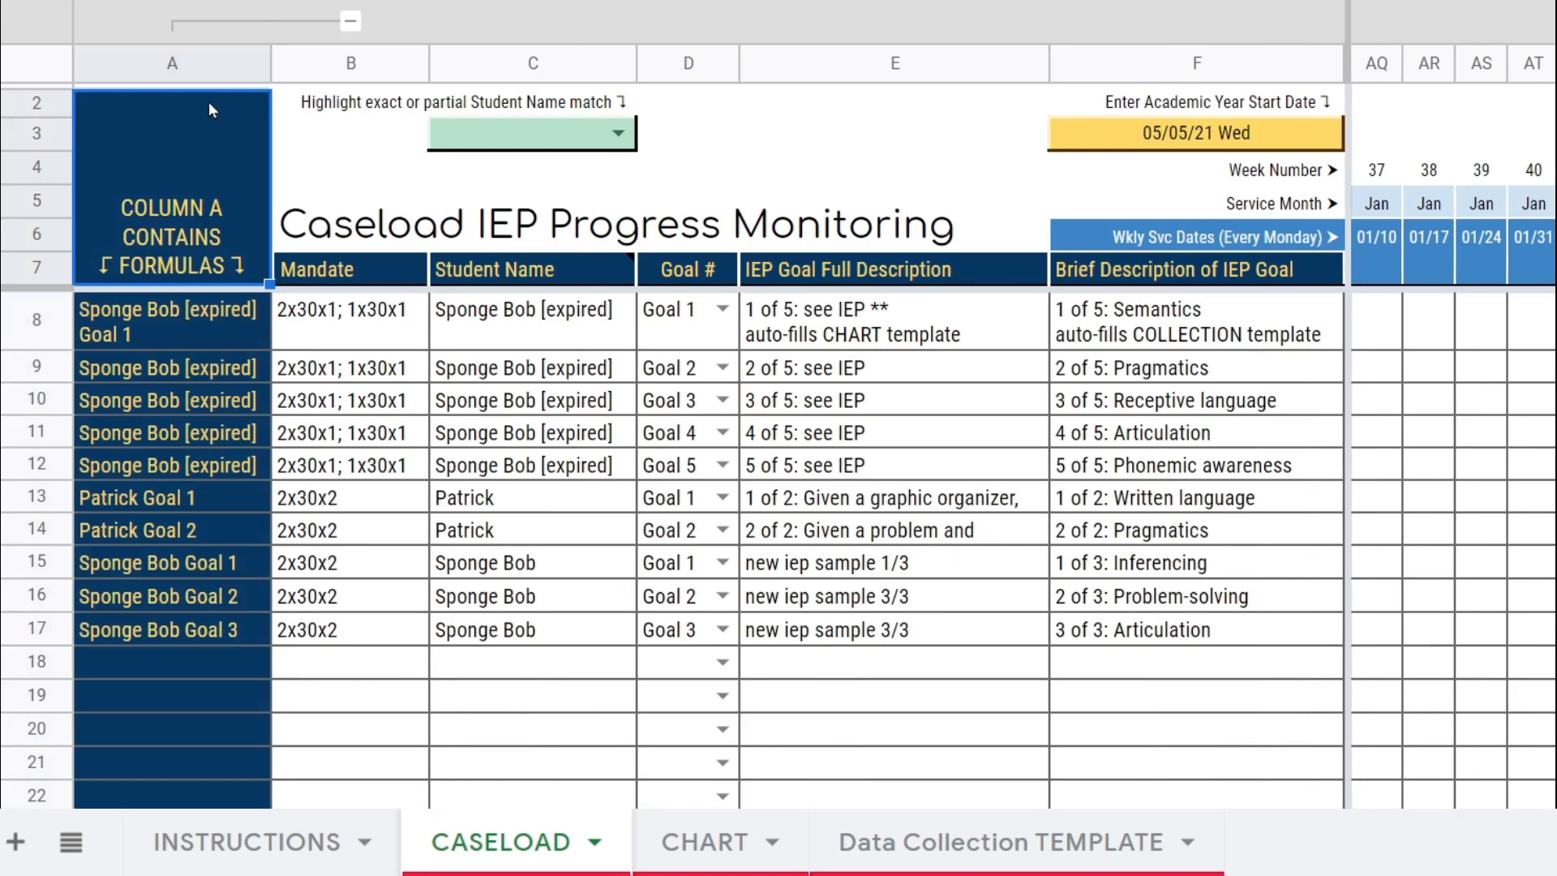
{"action": "left_click", "coordinate": [211, 67]}
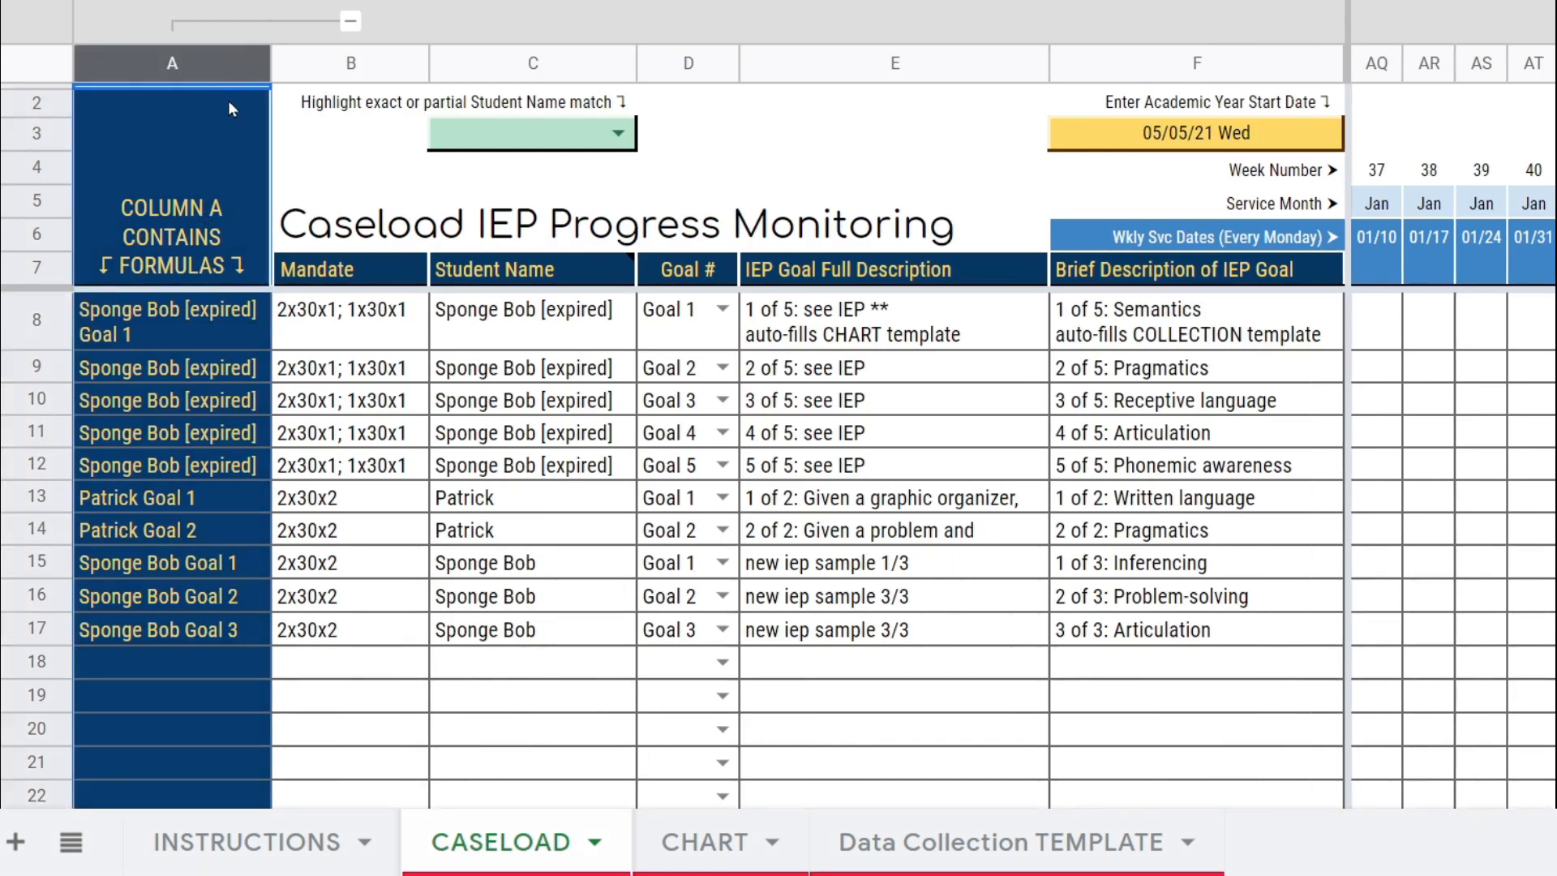
{"action": "mouse_move", "coordinate": [254, 71]}
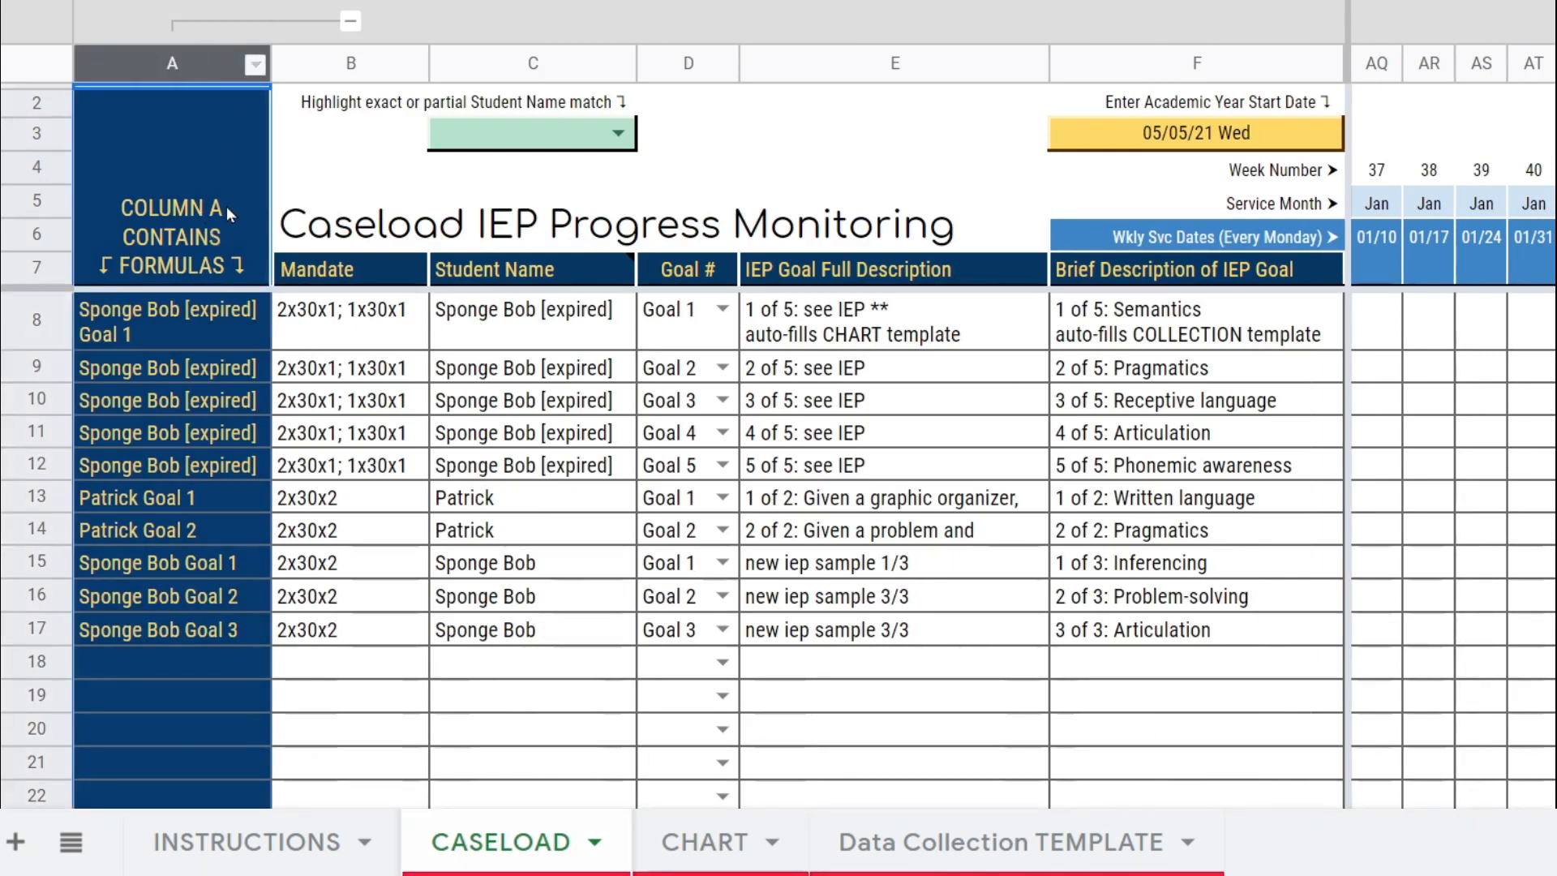
{"action": "left_click", "coordinate": [350, 21]}
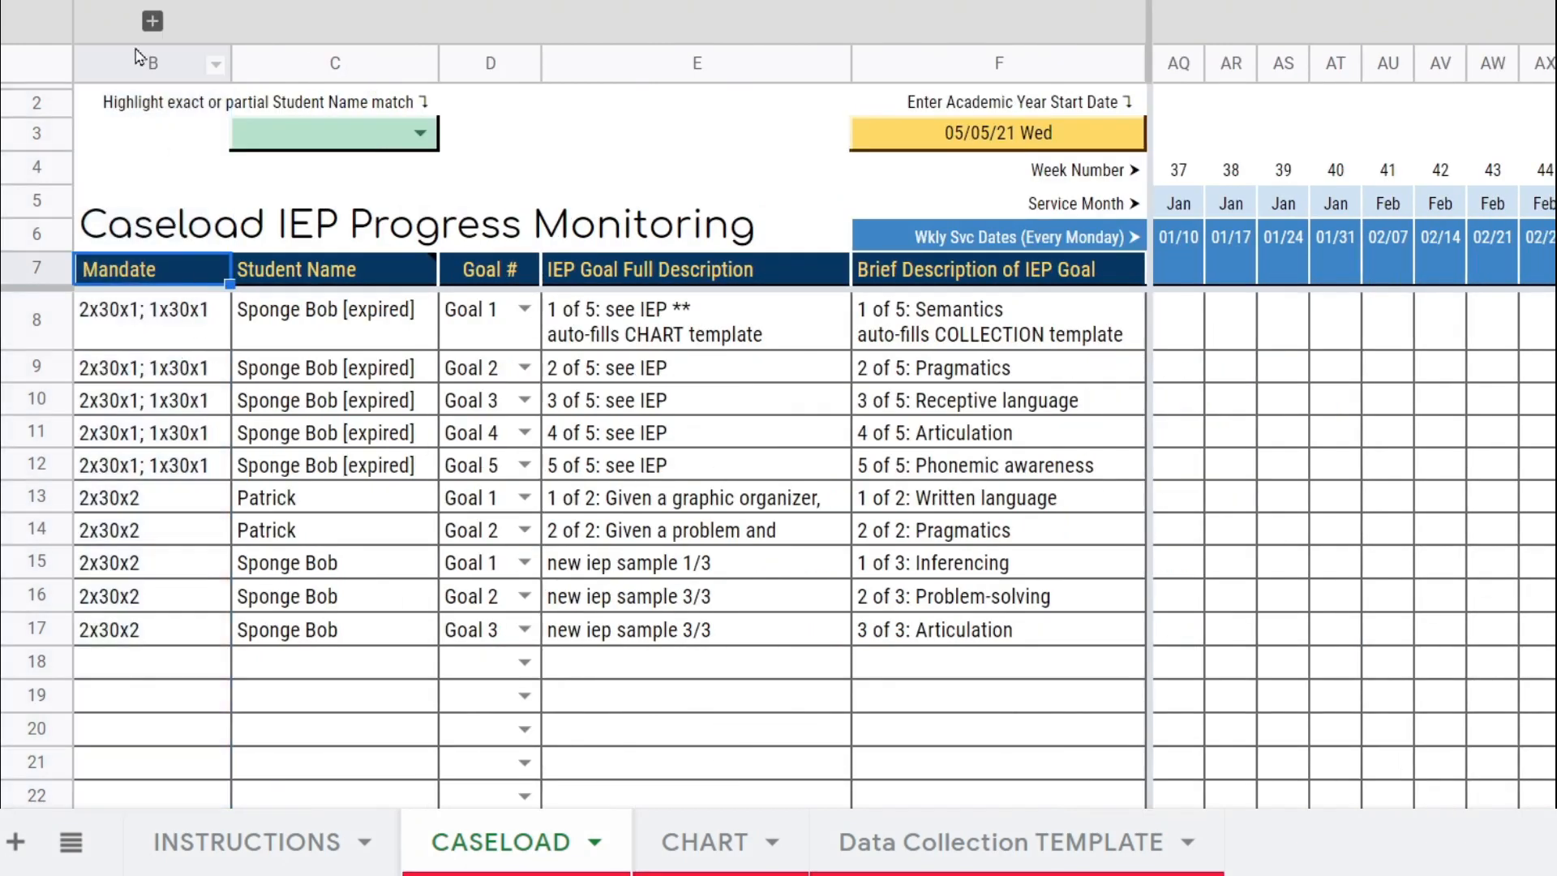
Expand column A in CASELOAD and check the goal names it supplies to the first Reporting Dashboard drop-down in CHART
{"action": "left_click", "coordinate": [152, 21]}
{"action": "left_click", "coordinate": [152, 312]}
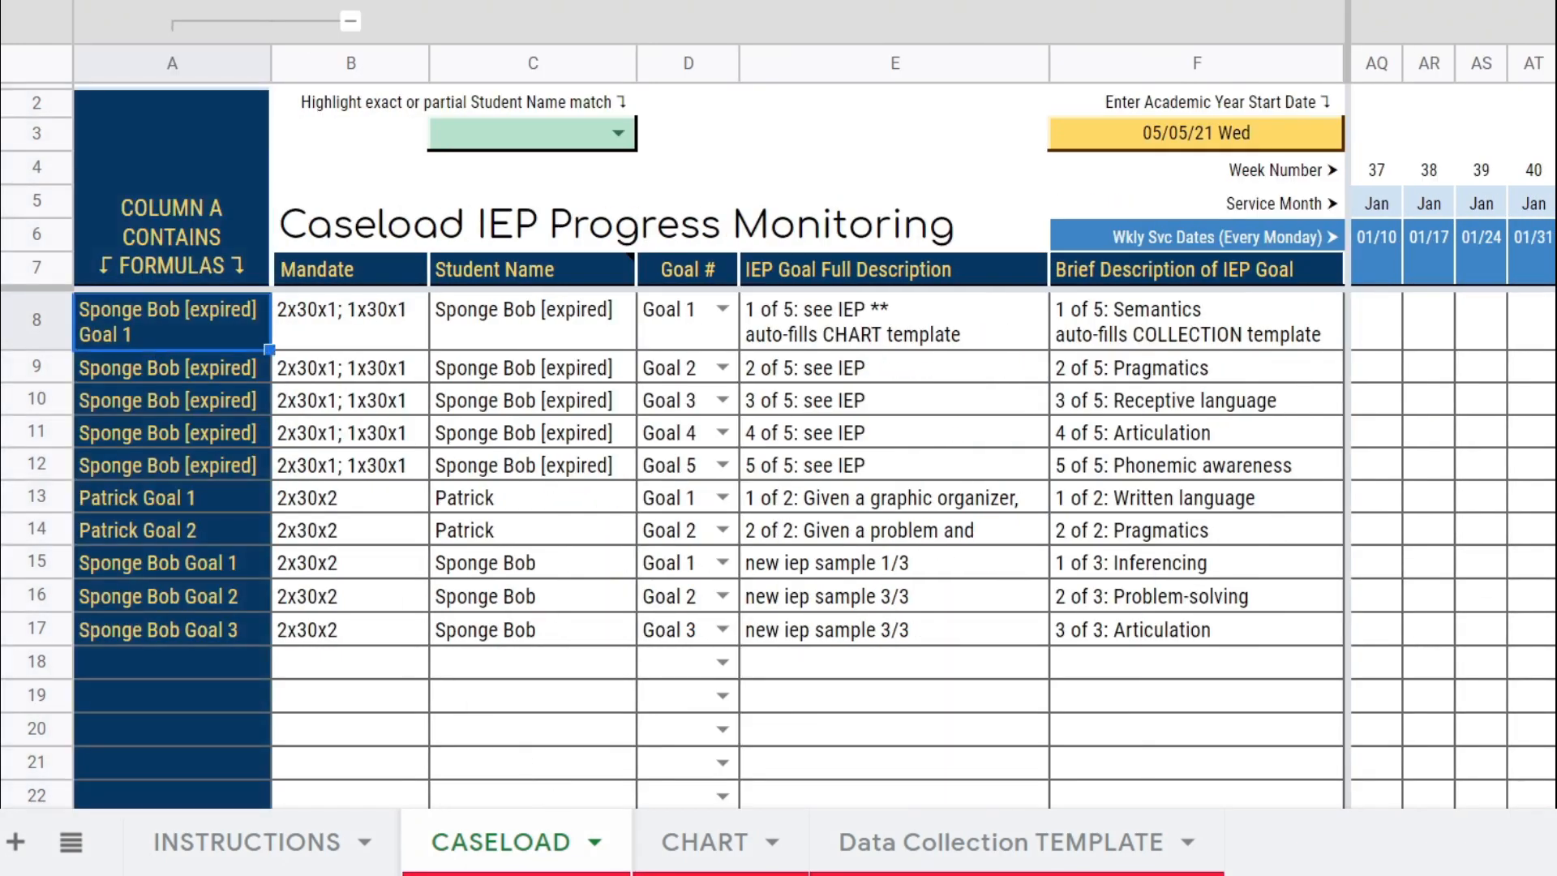
{"action": "left_click", "coordinate": [729, 858]}
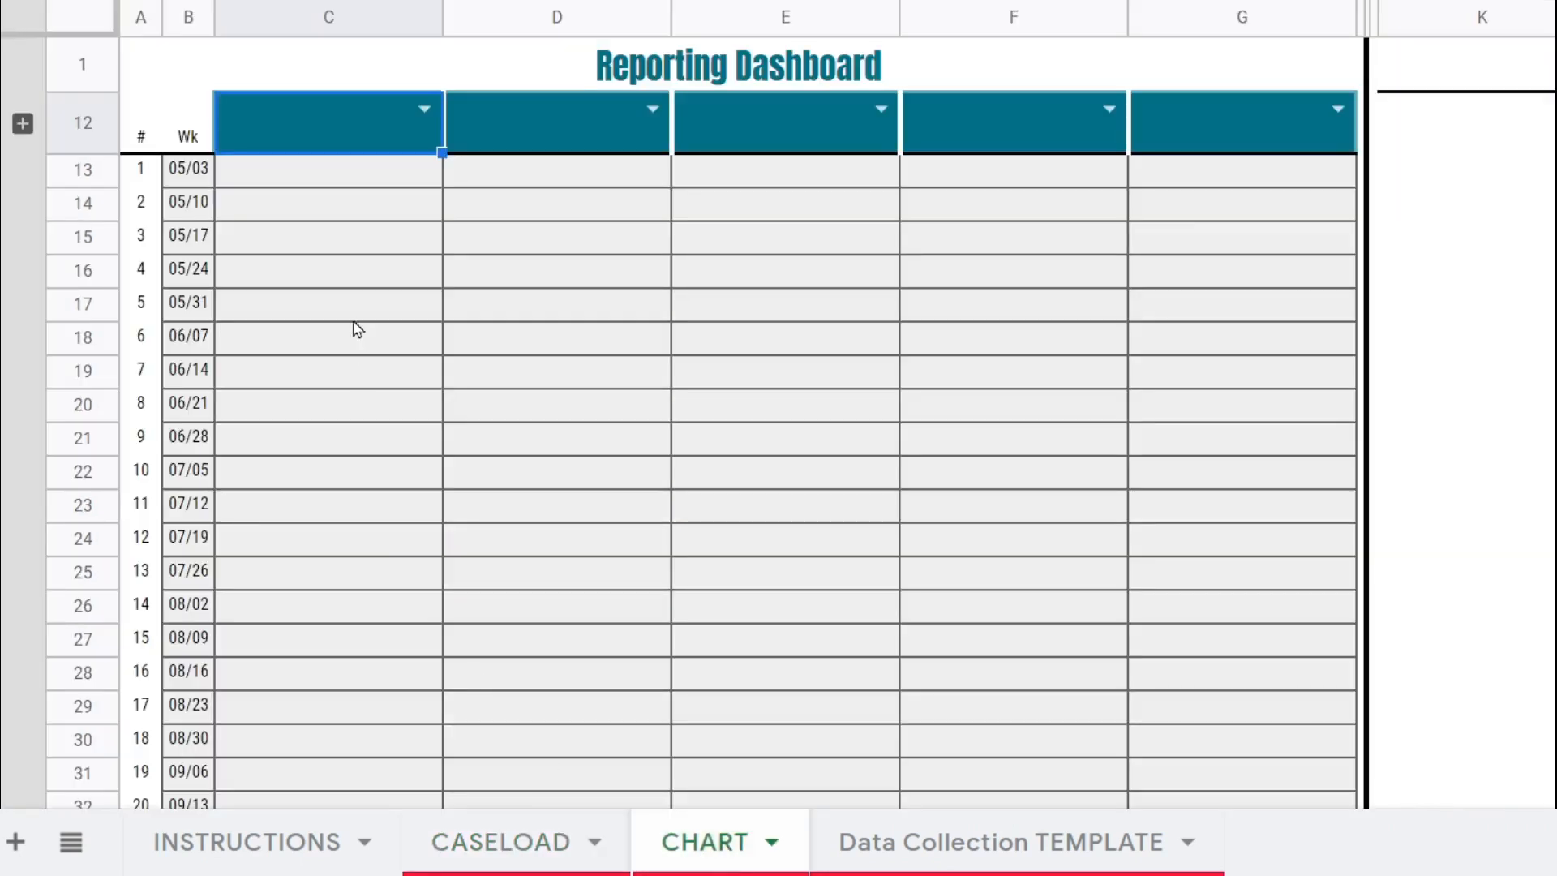
{"action": "left_click", "coordinate": [424, 108]}
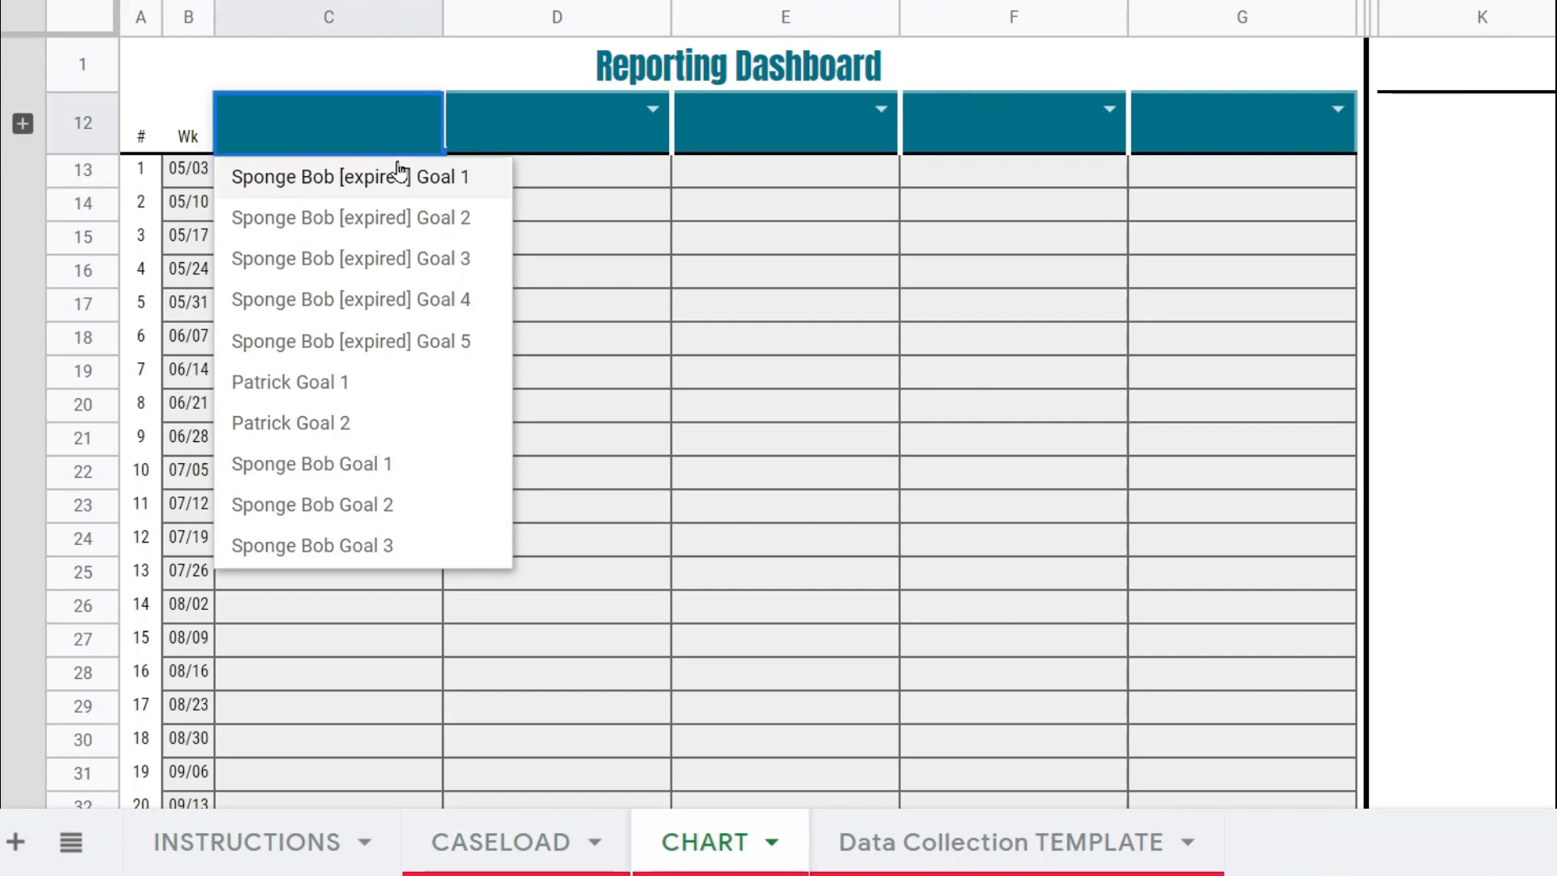
{"action": "left_click", "coordinate": [381, 138]}
{"action": "left_click", "coordinate": [418, 115]}
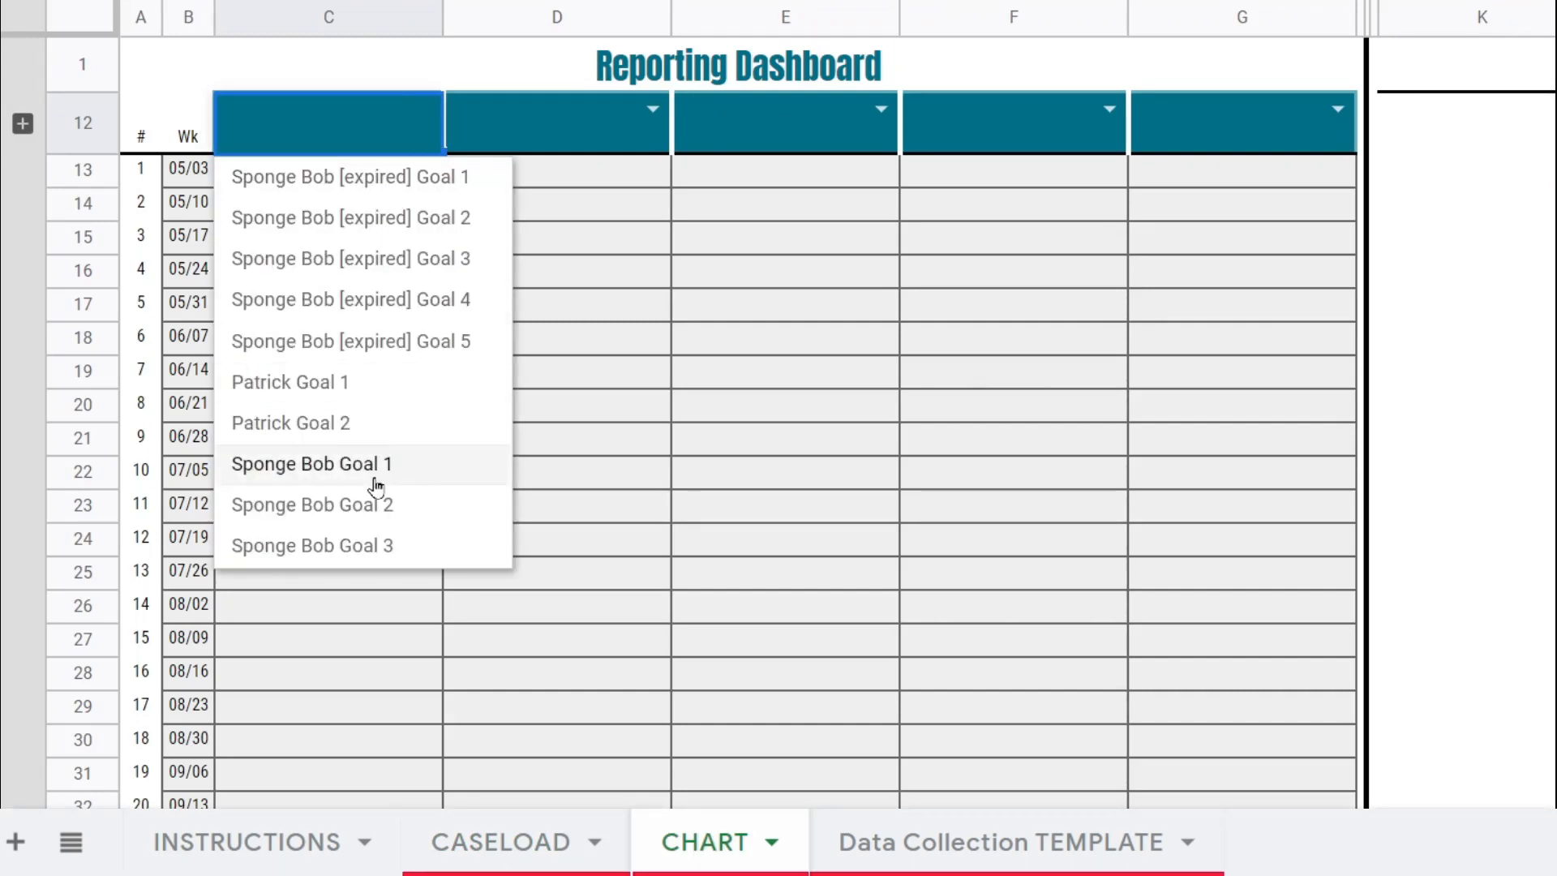
{"action": "left_click", "coordinate": [358, 599]}
Return to CASELOAD and collapse the column A group
{"action": "left_click", "coordinate": [475, 841]}
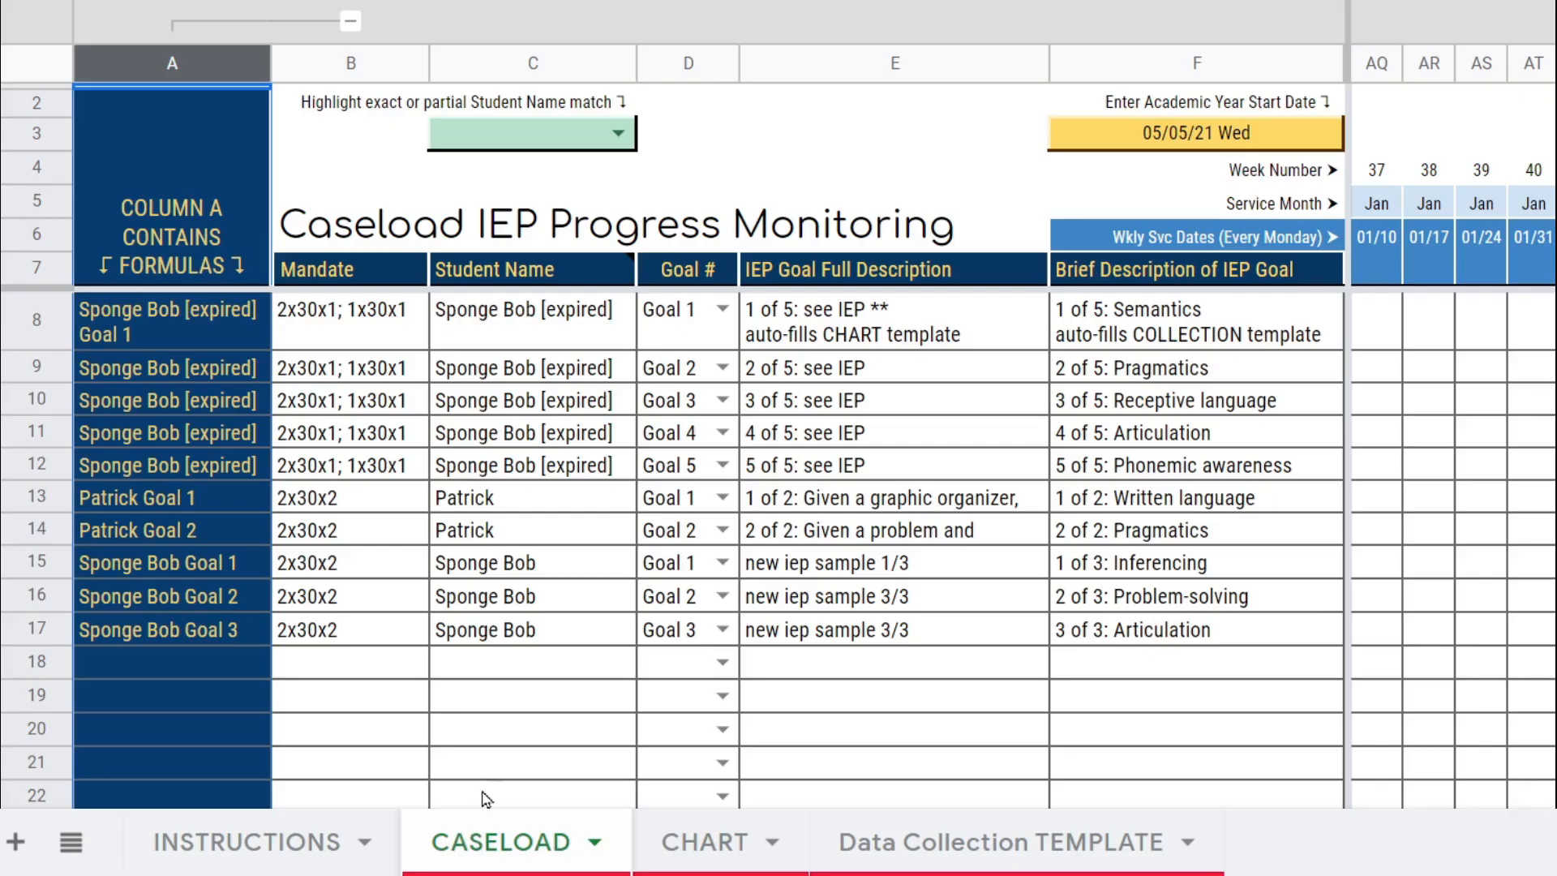
{"action": "left_click", "coordinate": [350, 22]}
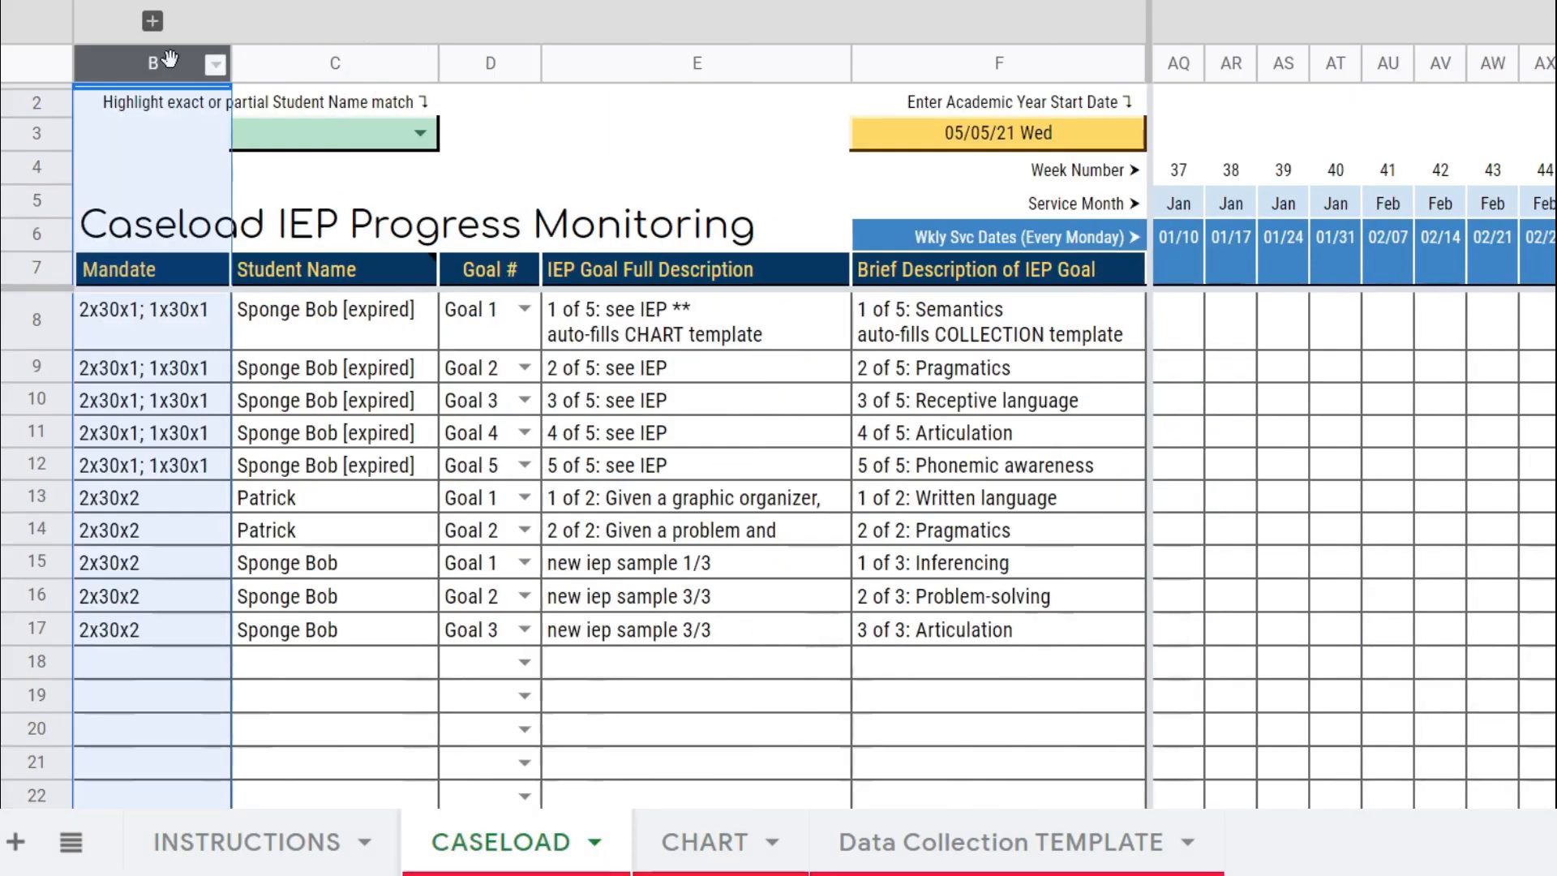
{"action": "left_click_drag", "start_coordinate": [154, 320], "coordinate": [969, 638]}
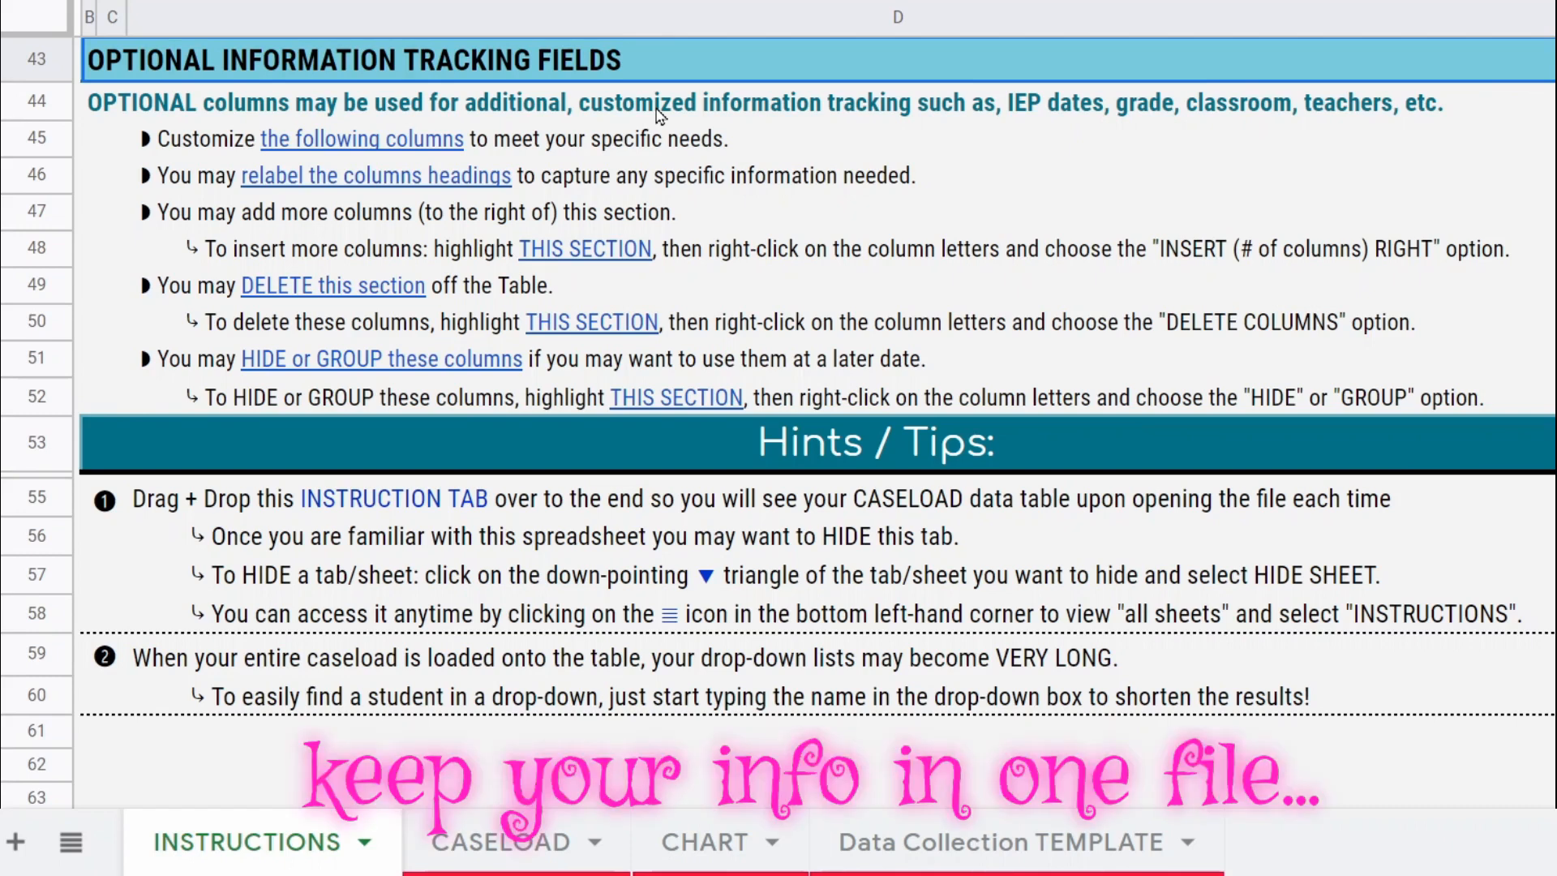
Follow the INSTRUCTIONS links to the optional CASELOAD columns BH:BO and their headings BH7:BO7, and return to the guidance
{"action": "left_click", "coordinate": [339, 141]}
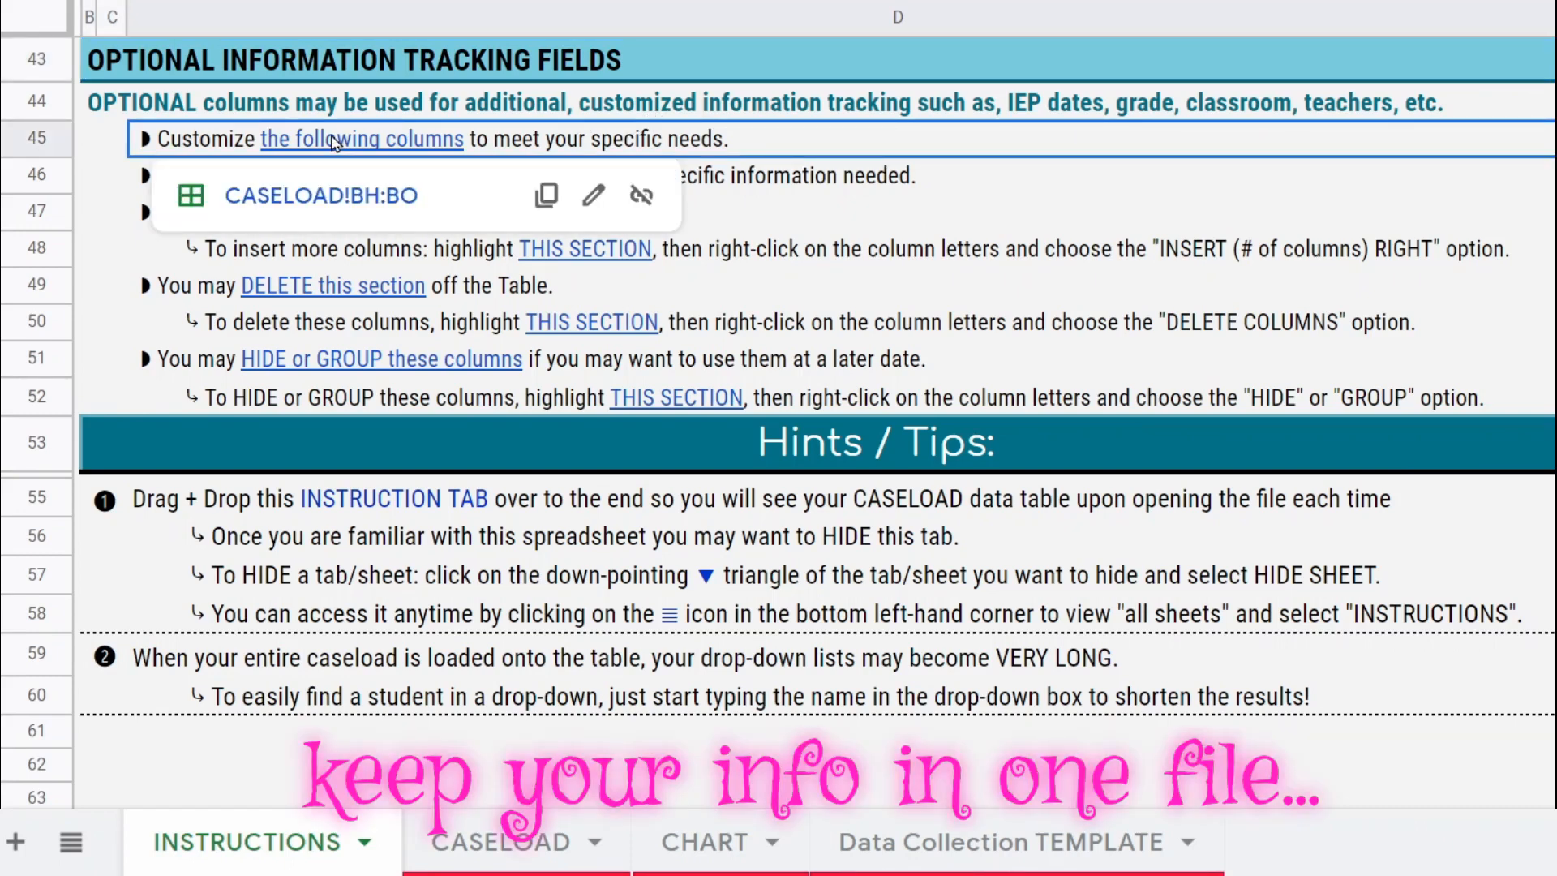
{"action": "left_click", "coordinate": [321, 195]}
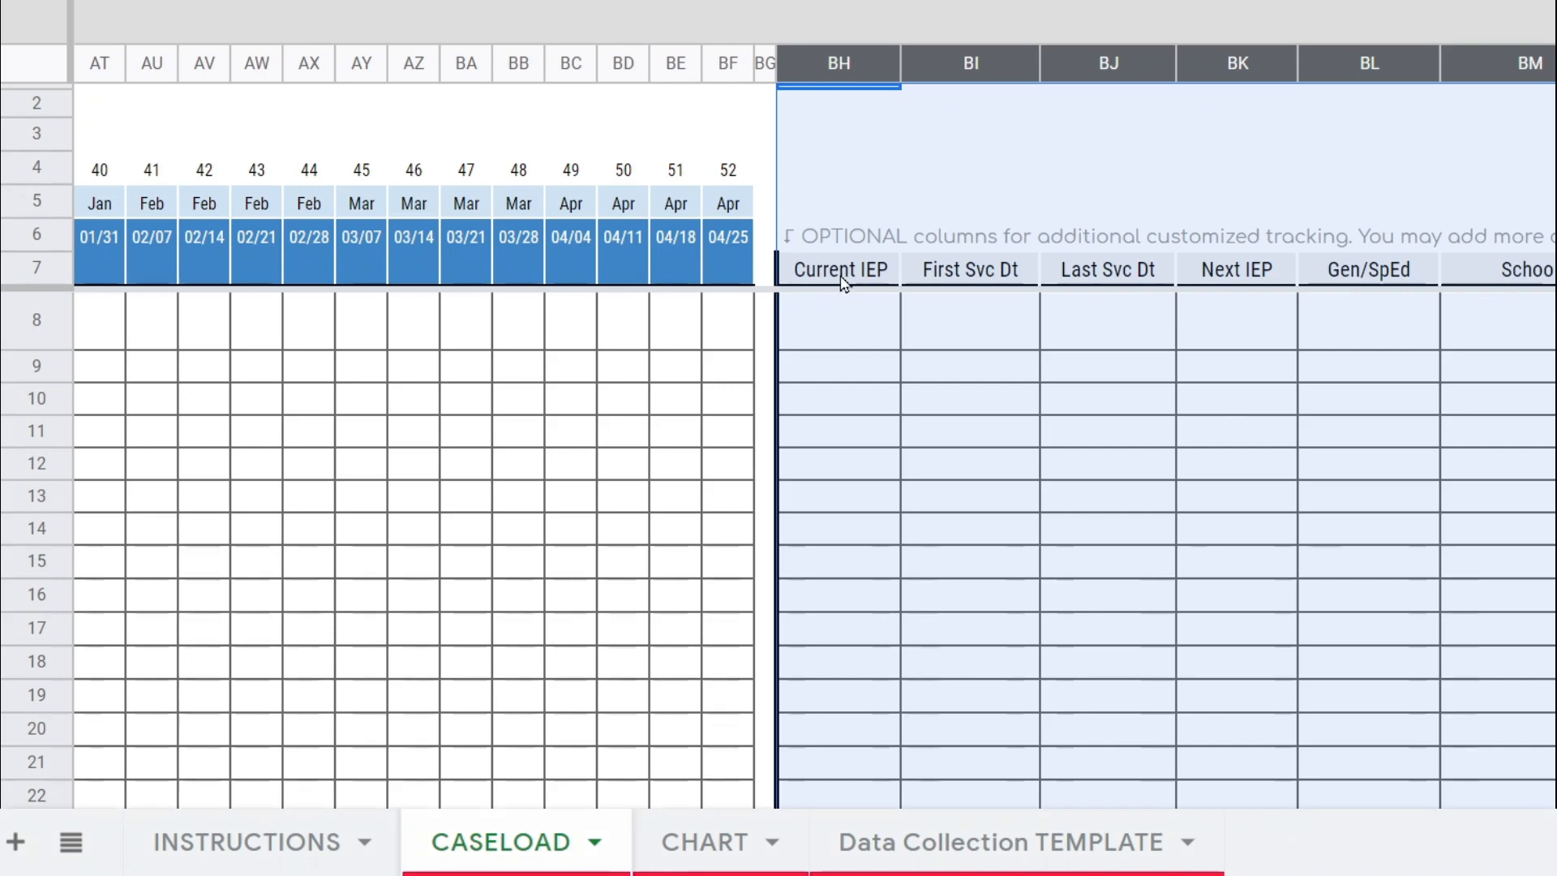
{"action": "left_click", "coordinate": [292, 843]}
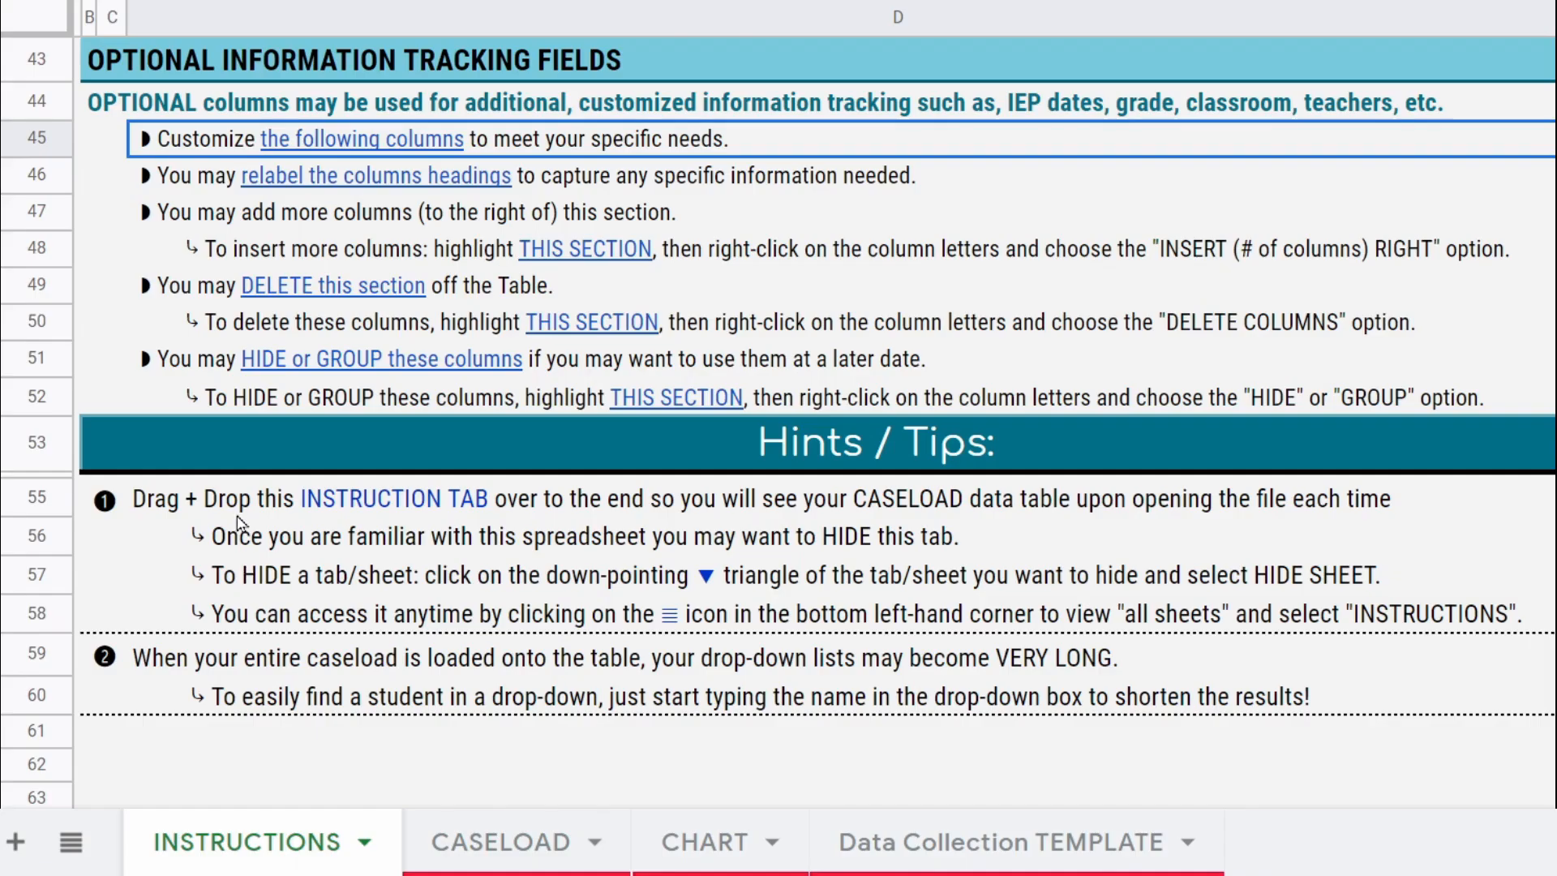
{"action": "left_click", "coordinate": [297, 180]}
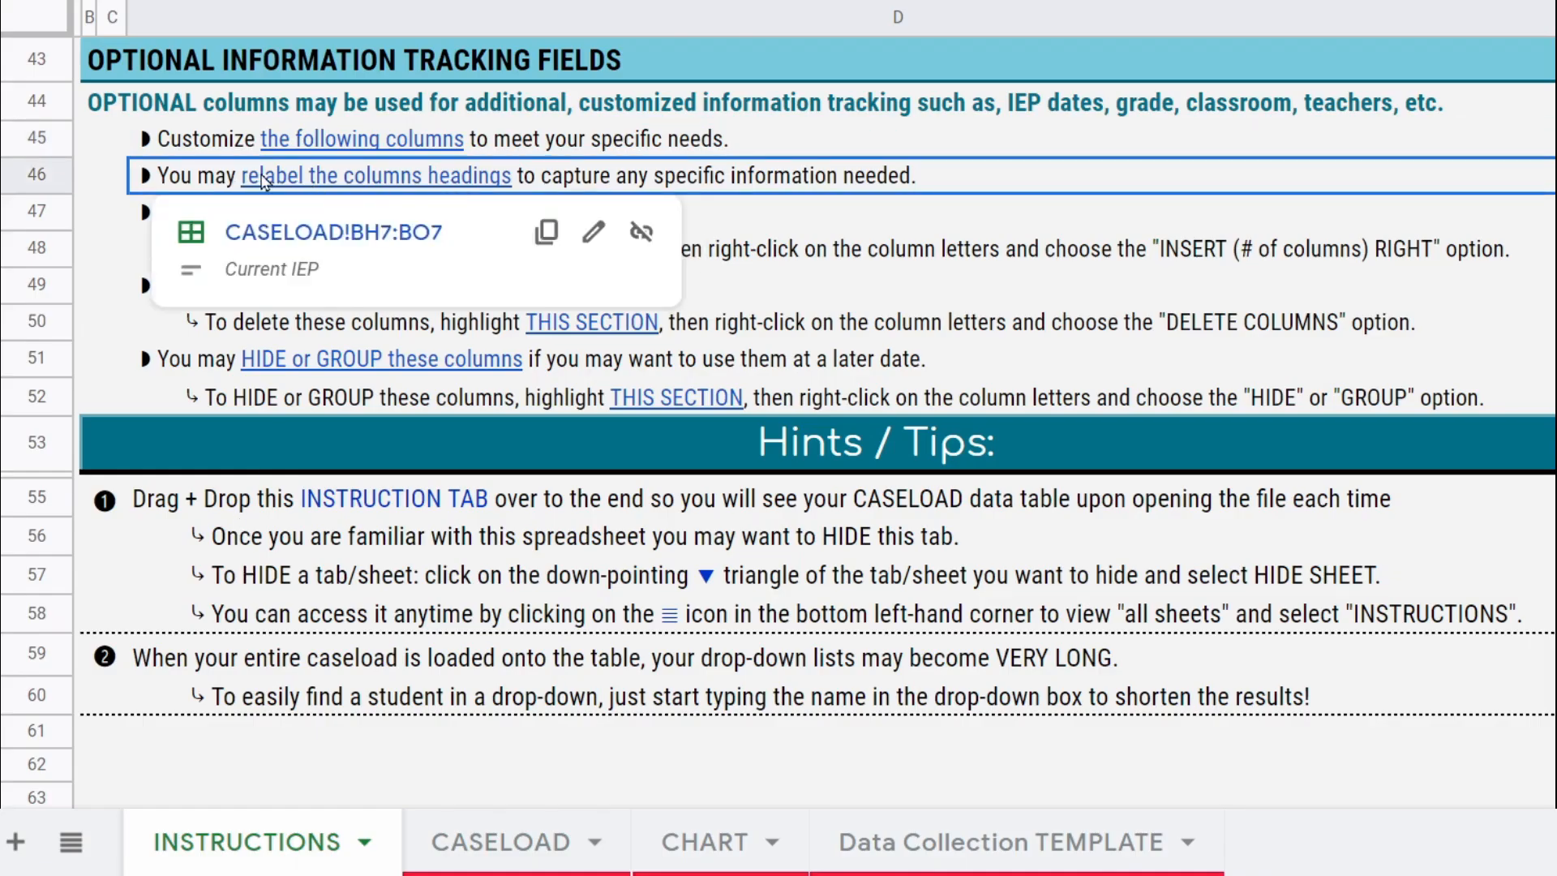
{"action": "left_click", "coordinate": [272, 233]}
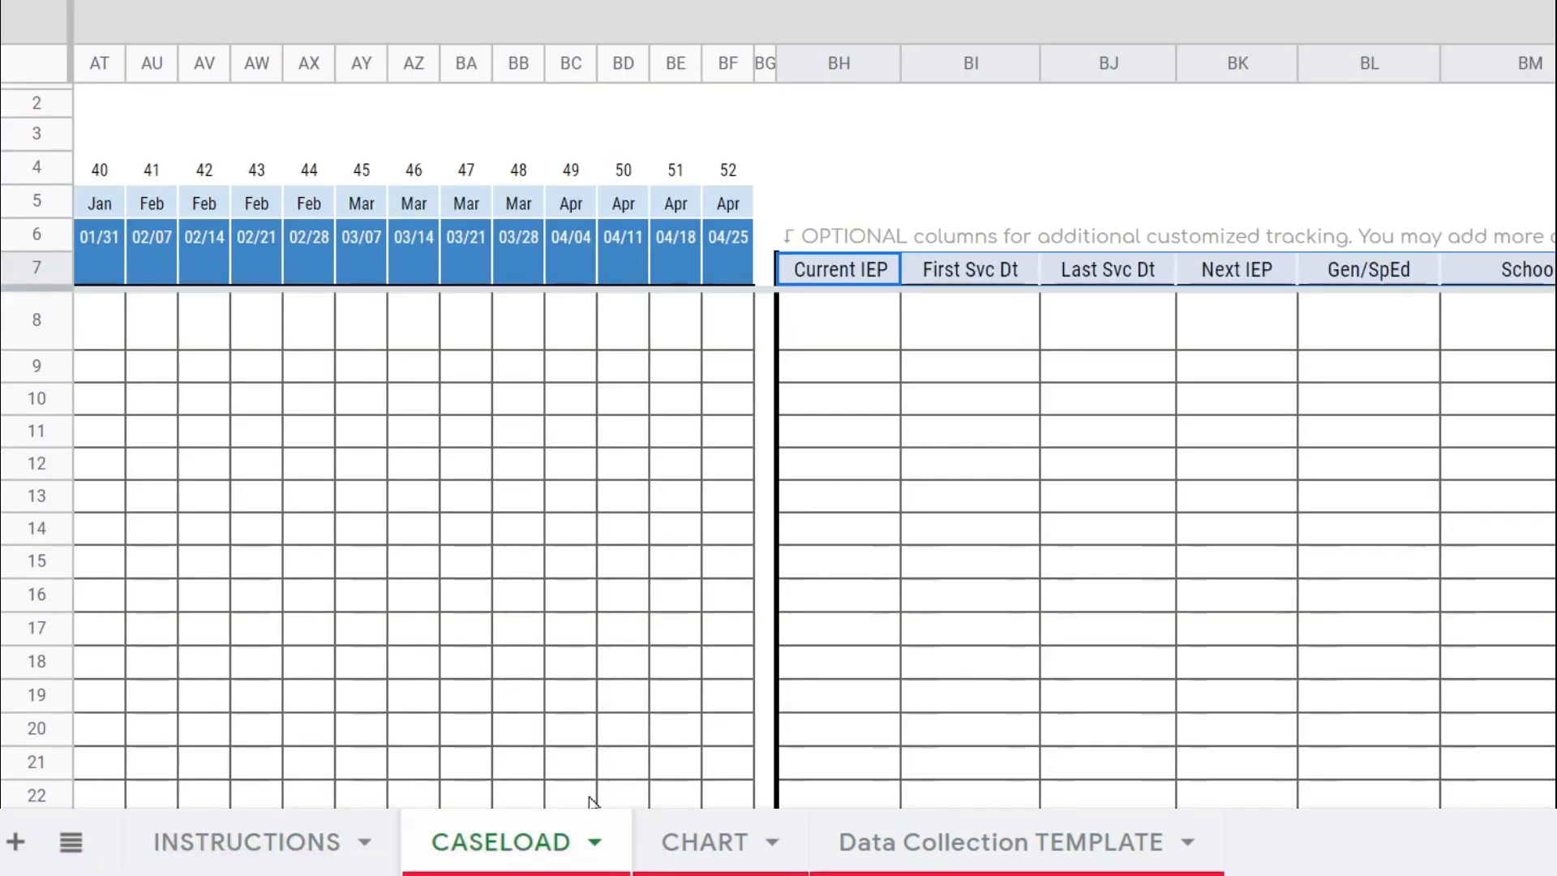
{"action": "left_click", "coordinate": [277, 839]}
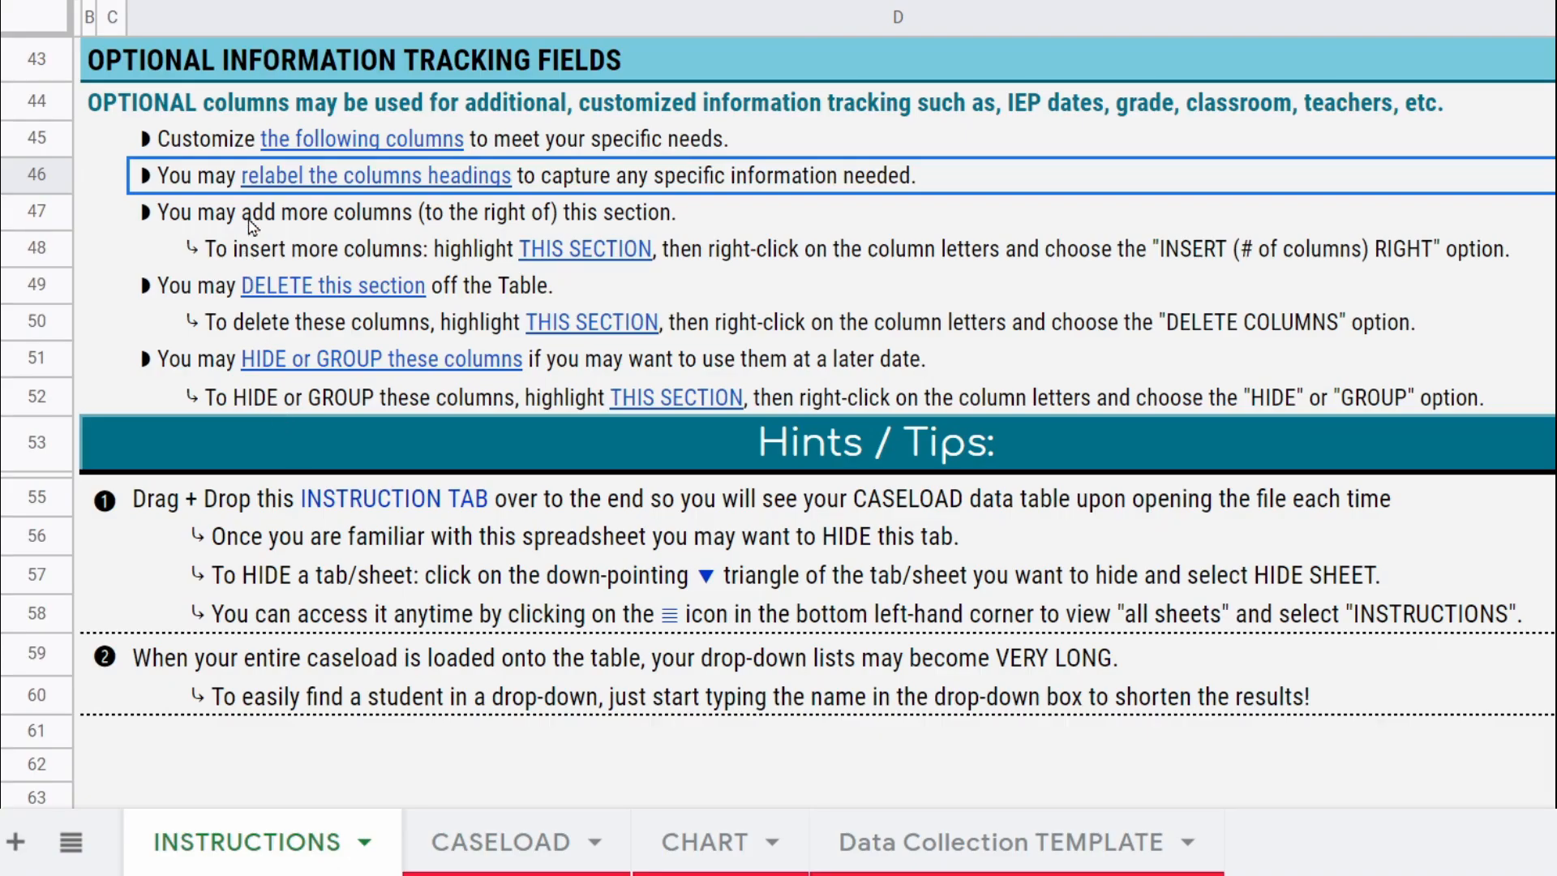
Select the optional CASELOAD columns BH:BO through their INSTRUCTIONS link and insert eight columns to their right
{"action": "left_click", "coordinate": [251, 219]}
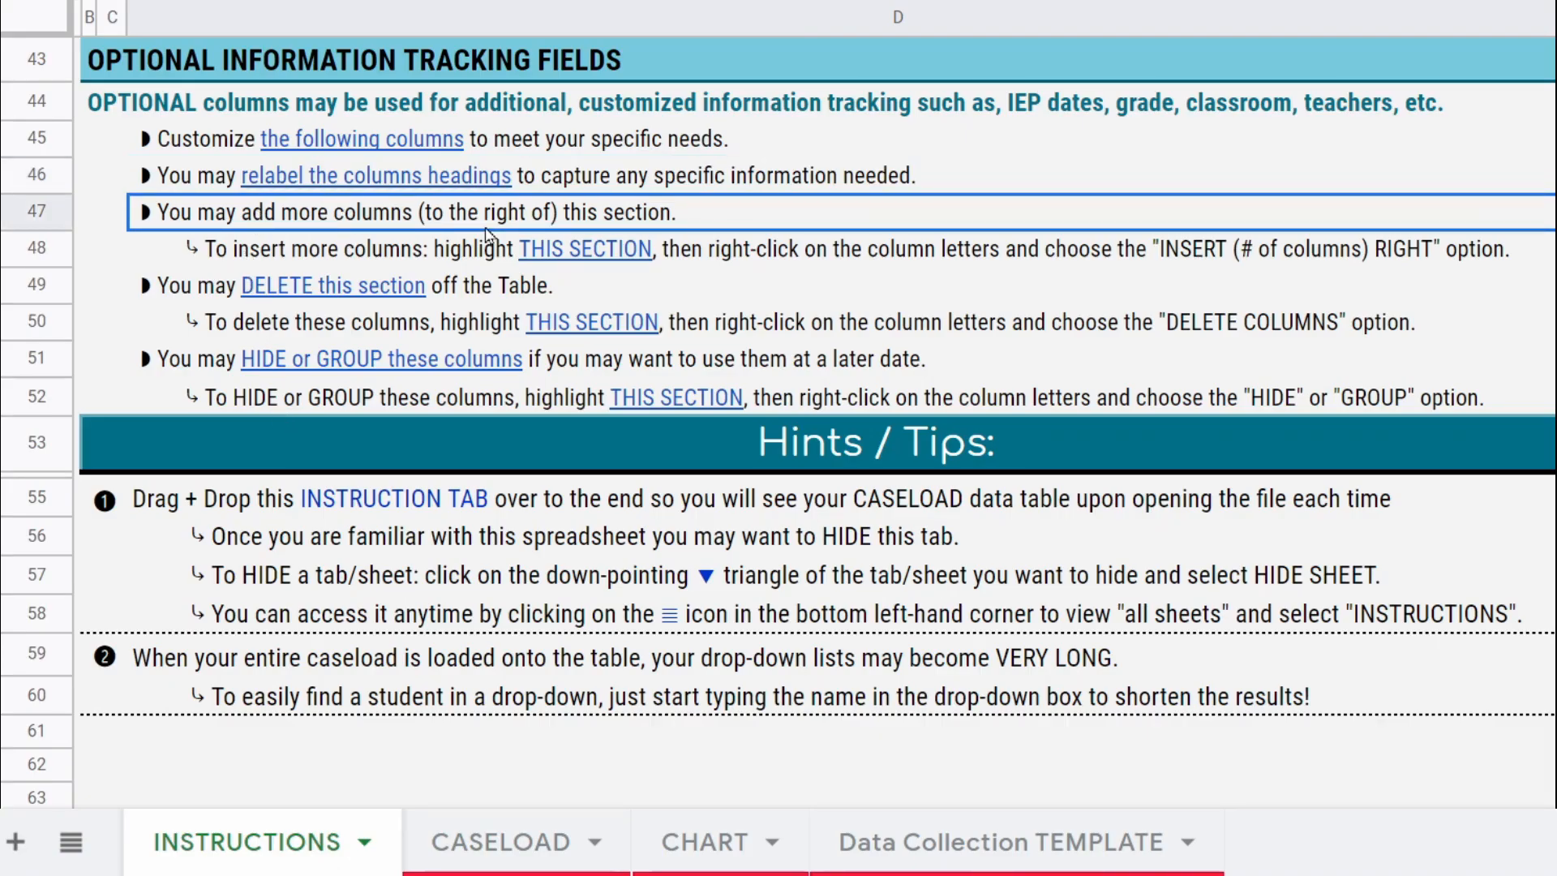
{"action": "left_click", "coordinate": [469, 258]}
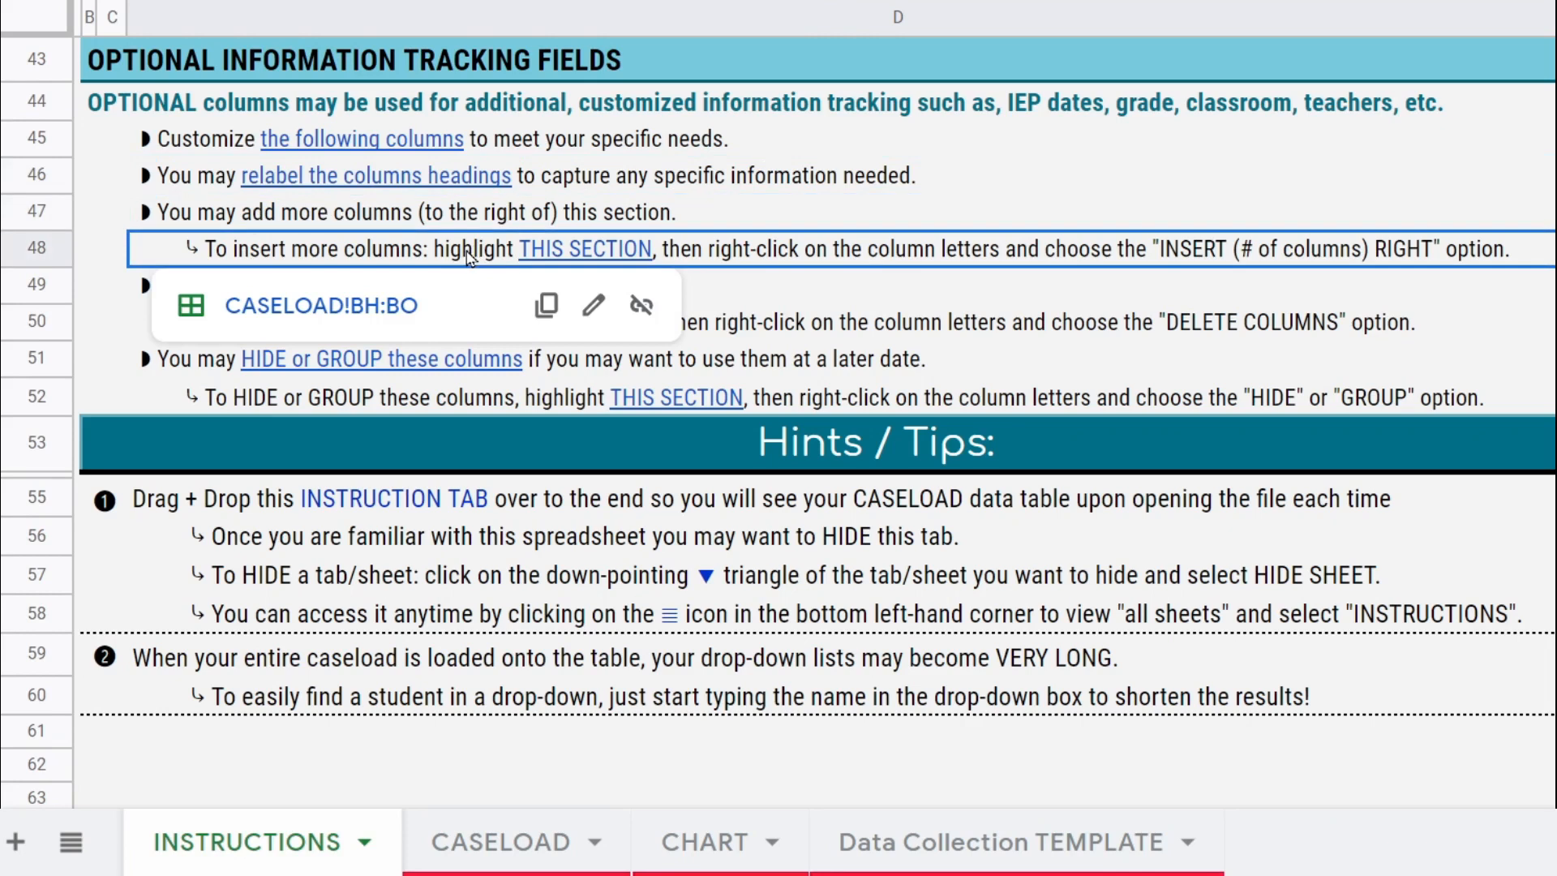
{"action": "left_click", "coordinate": [289, 315]}
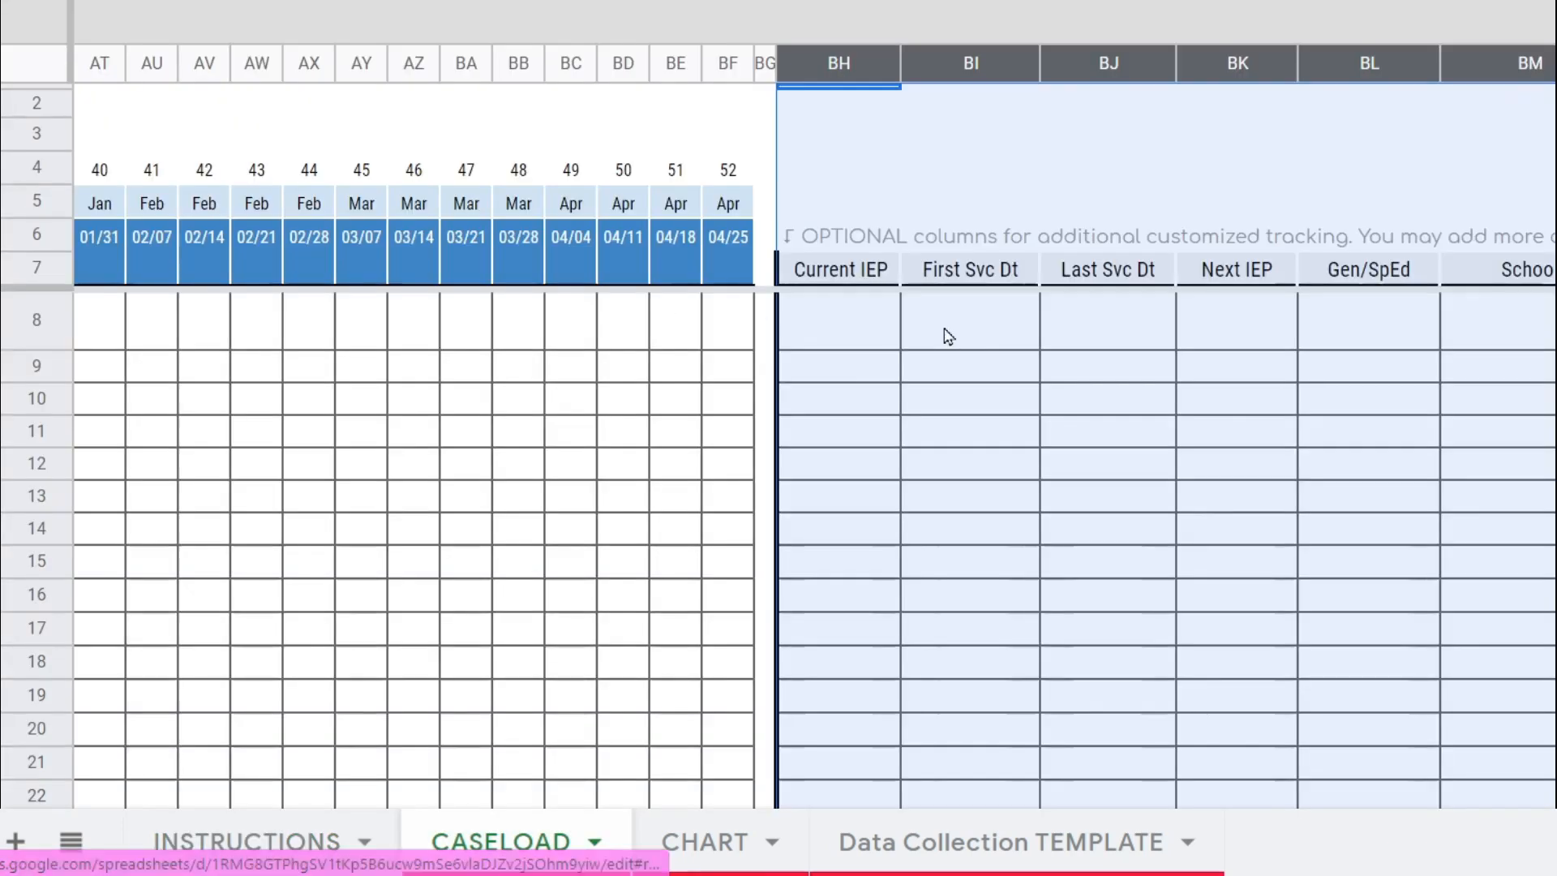
{"action": "right_click", "coordinate": [1380, 74]}
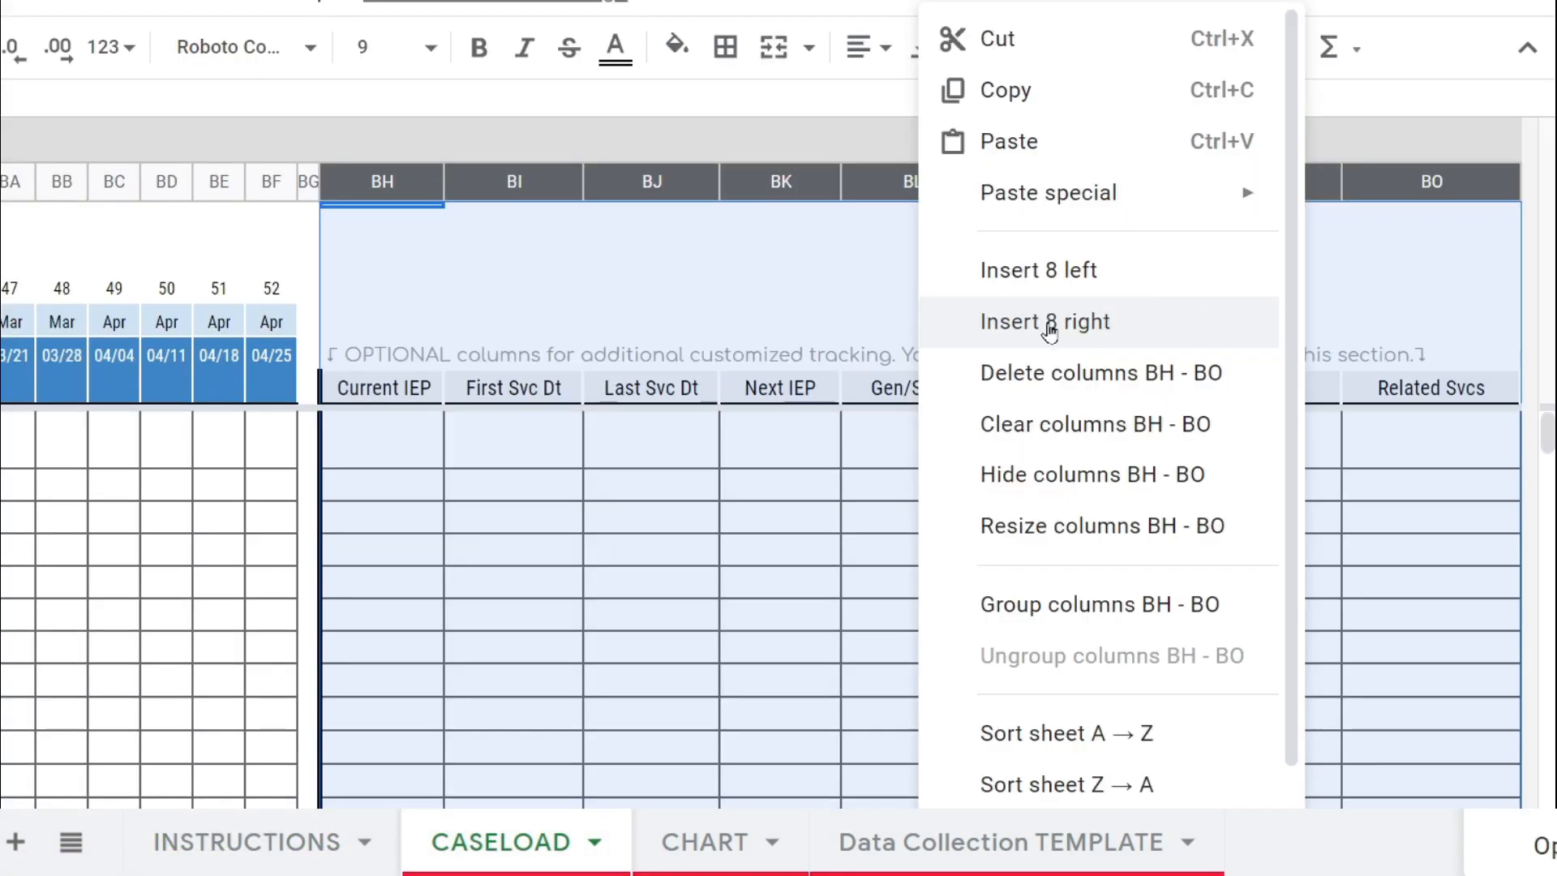
{"action": "left_click", "coordinate": [1124, 337]}
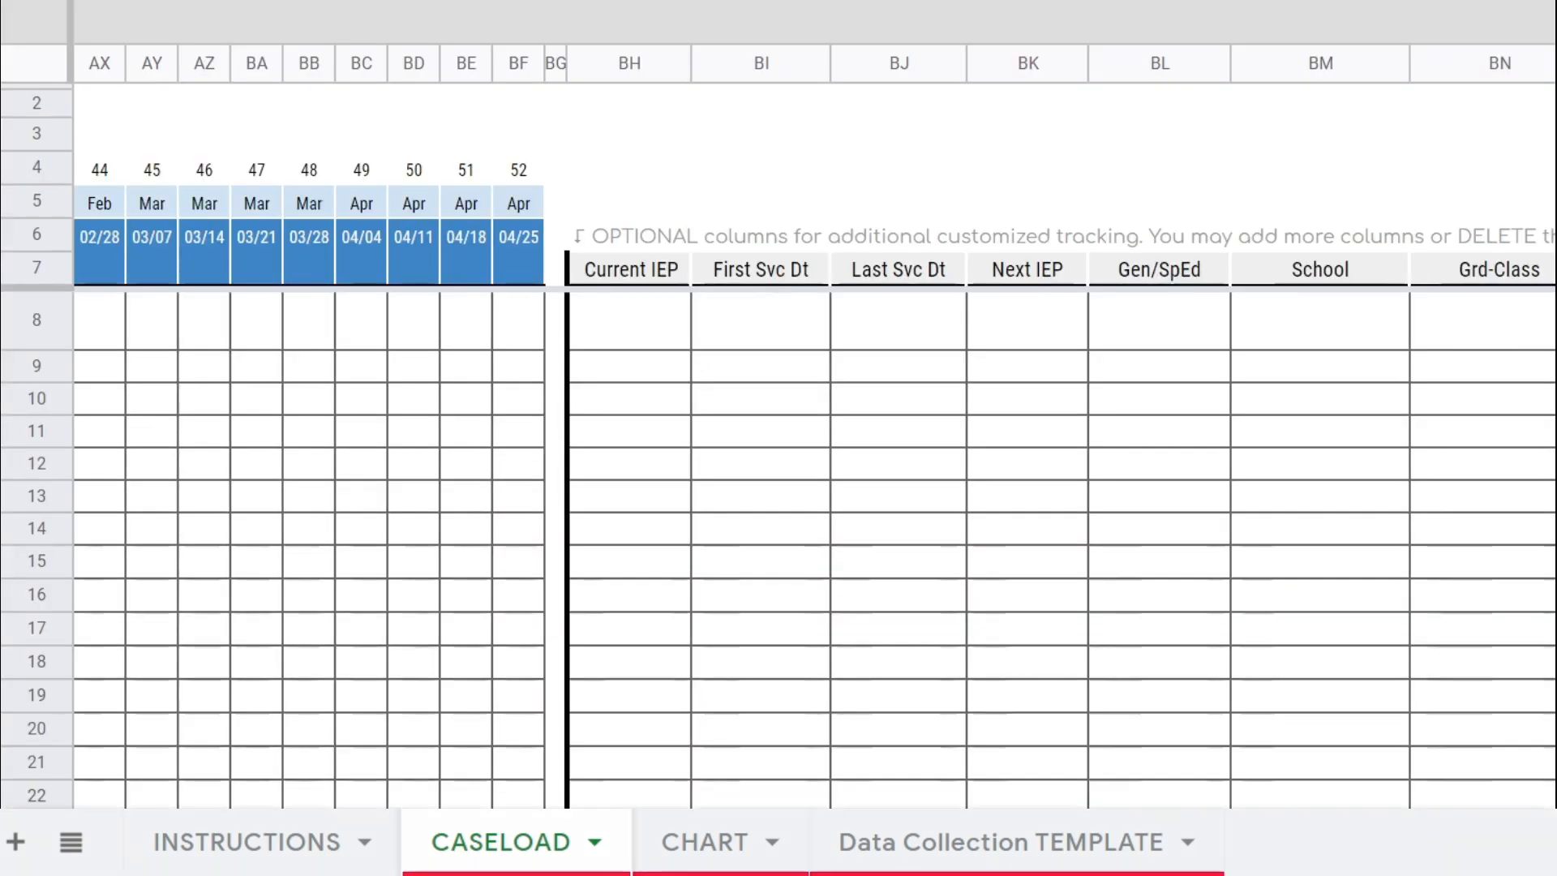
{"action": "scroll", "coordinate": [815, 552], "scroll_direction": "right", "scroll_amount": 8}
{"action": "left_click", "coordinate": [1547, 795]}
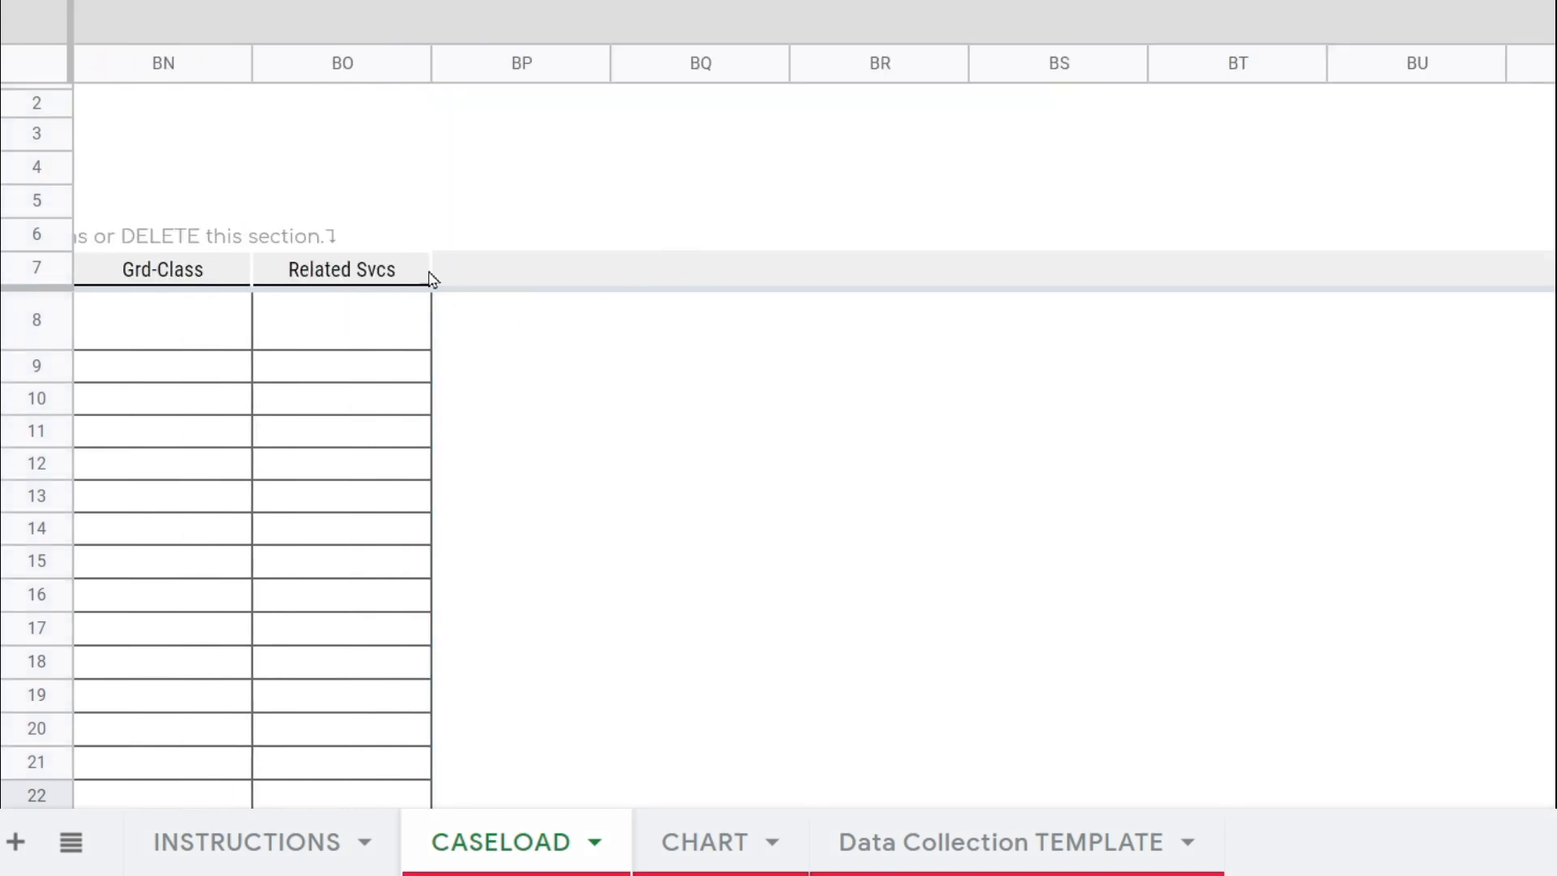
{"action": "left_click", "coordinate": [389, 70]}
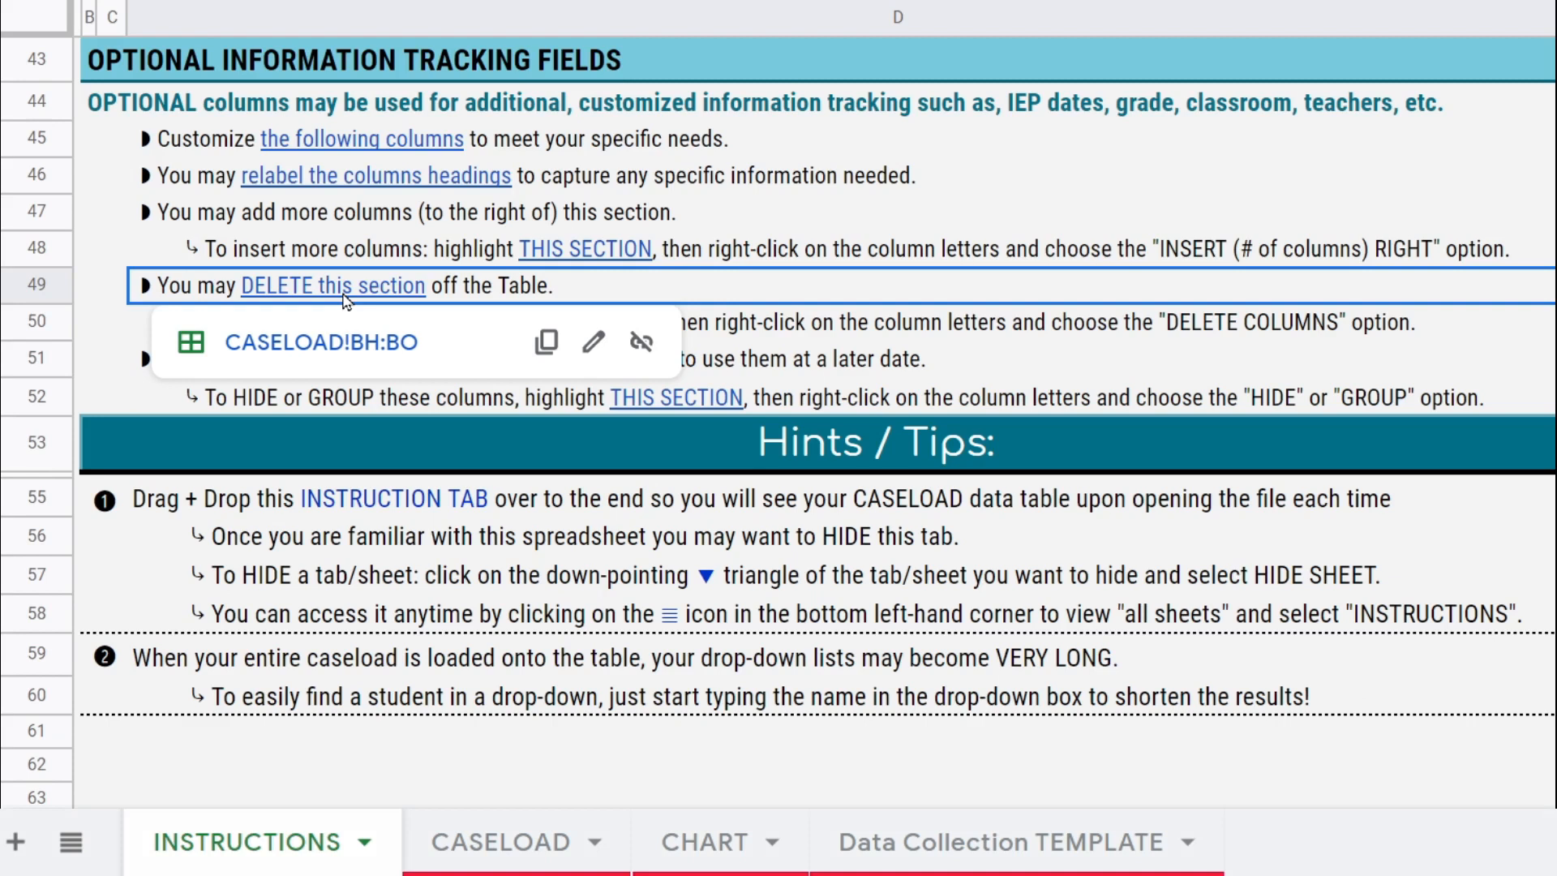
Follow the link for deleting the optional section, view the delete option for columns BH:BO, and return to INSTRUCTIONS
{"action": "left_click", "coordinate": [344, 342]}
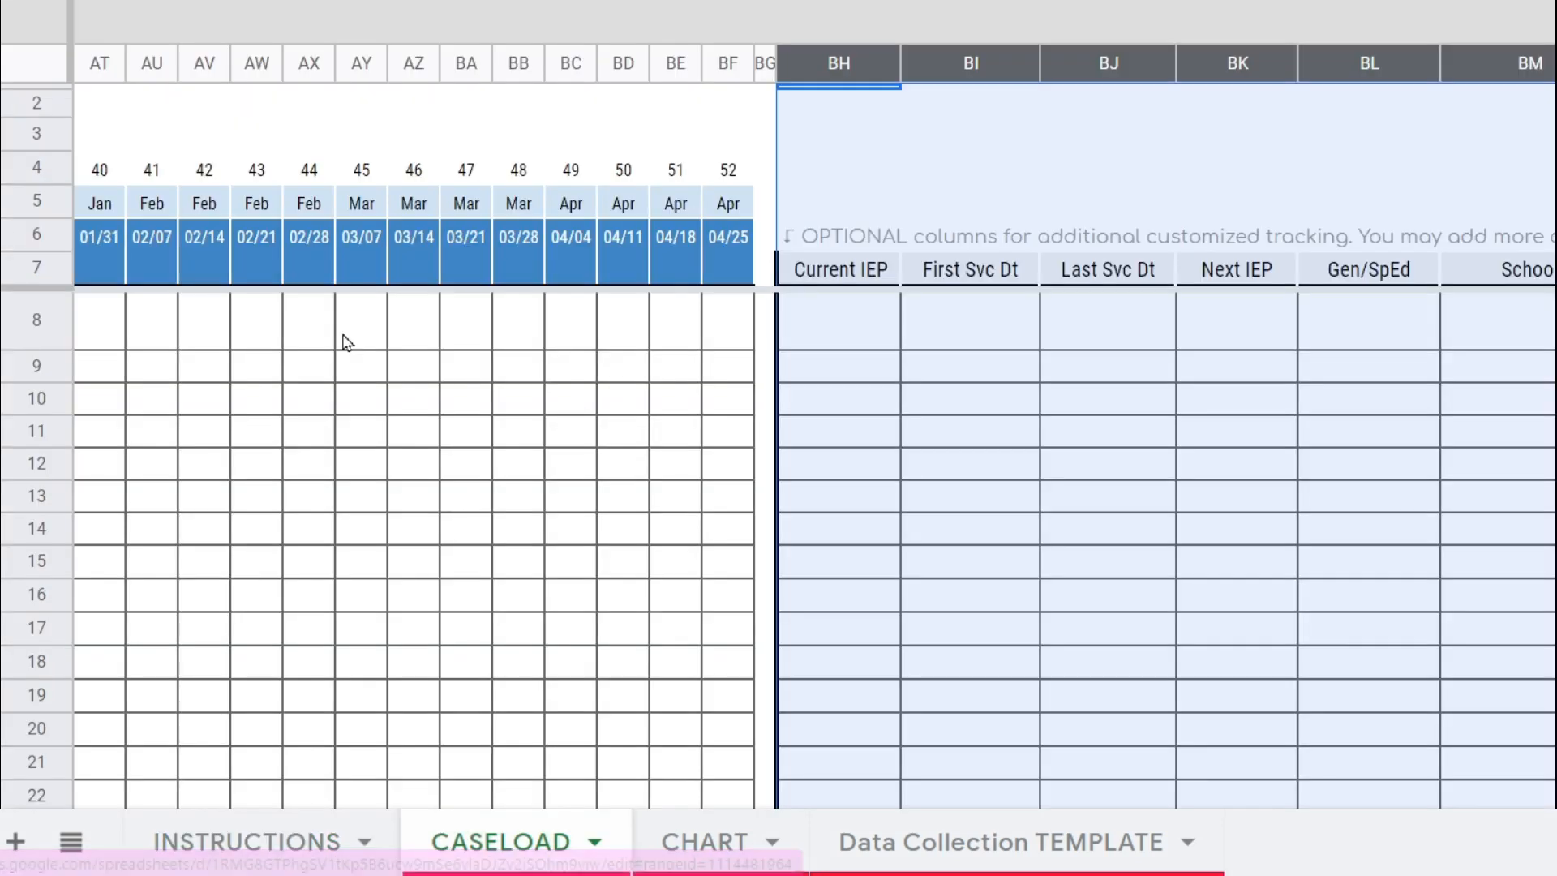
{"action": "right_click", "coordinate": [943, 63]}
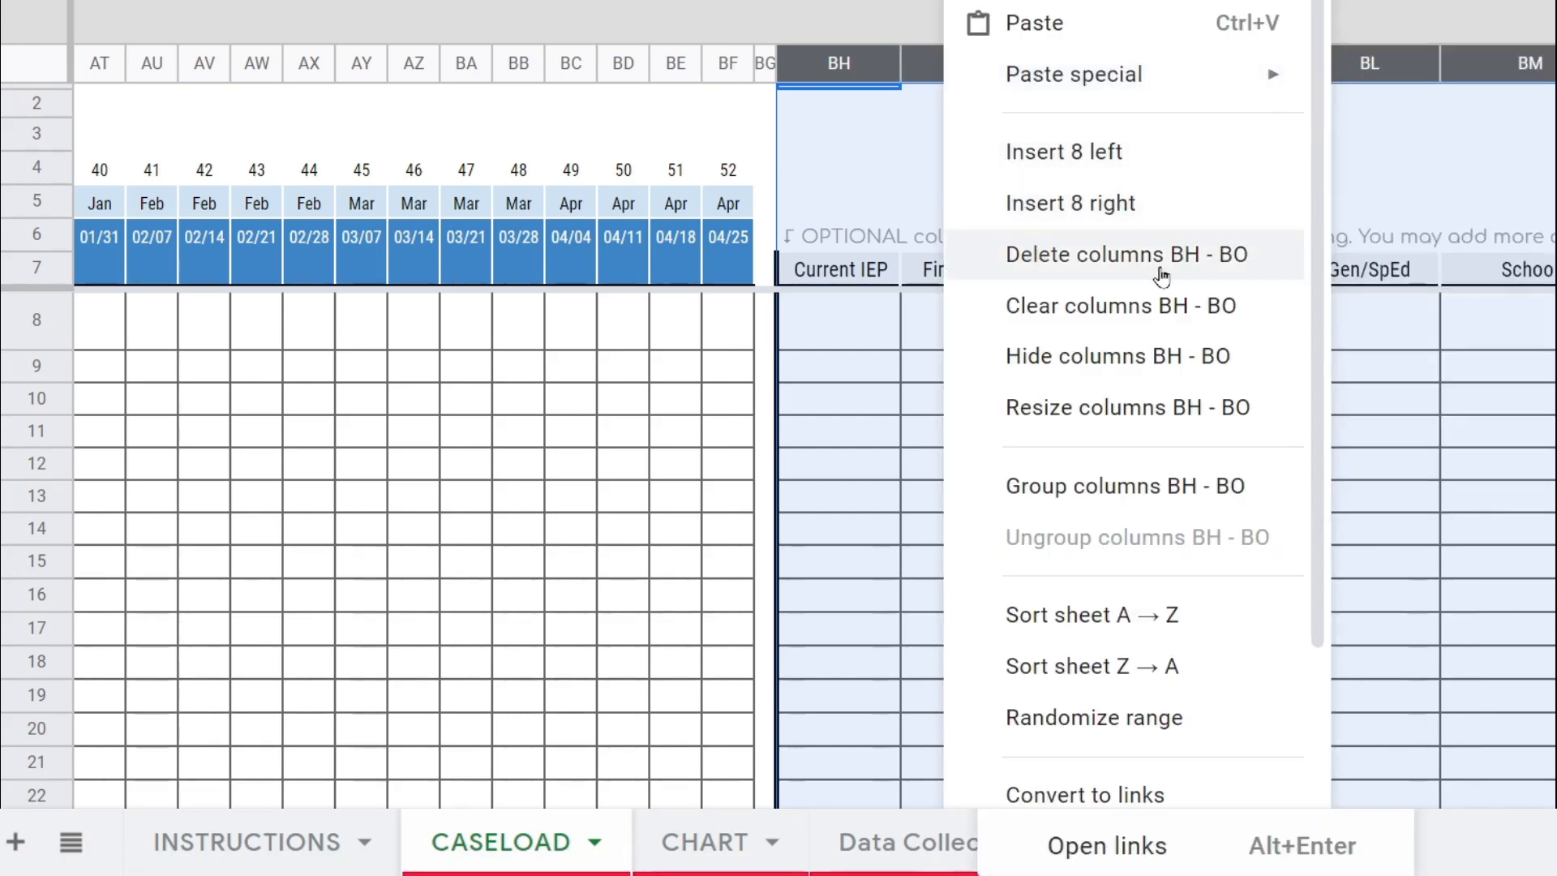
{"action": "left_click", "coordinate": [290, 848]}
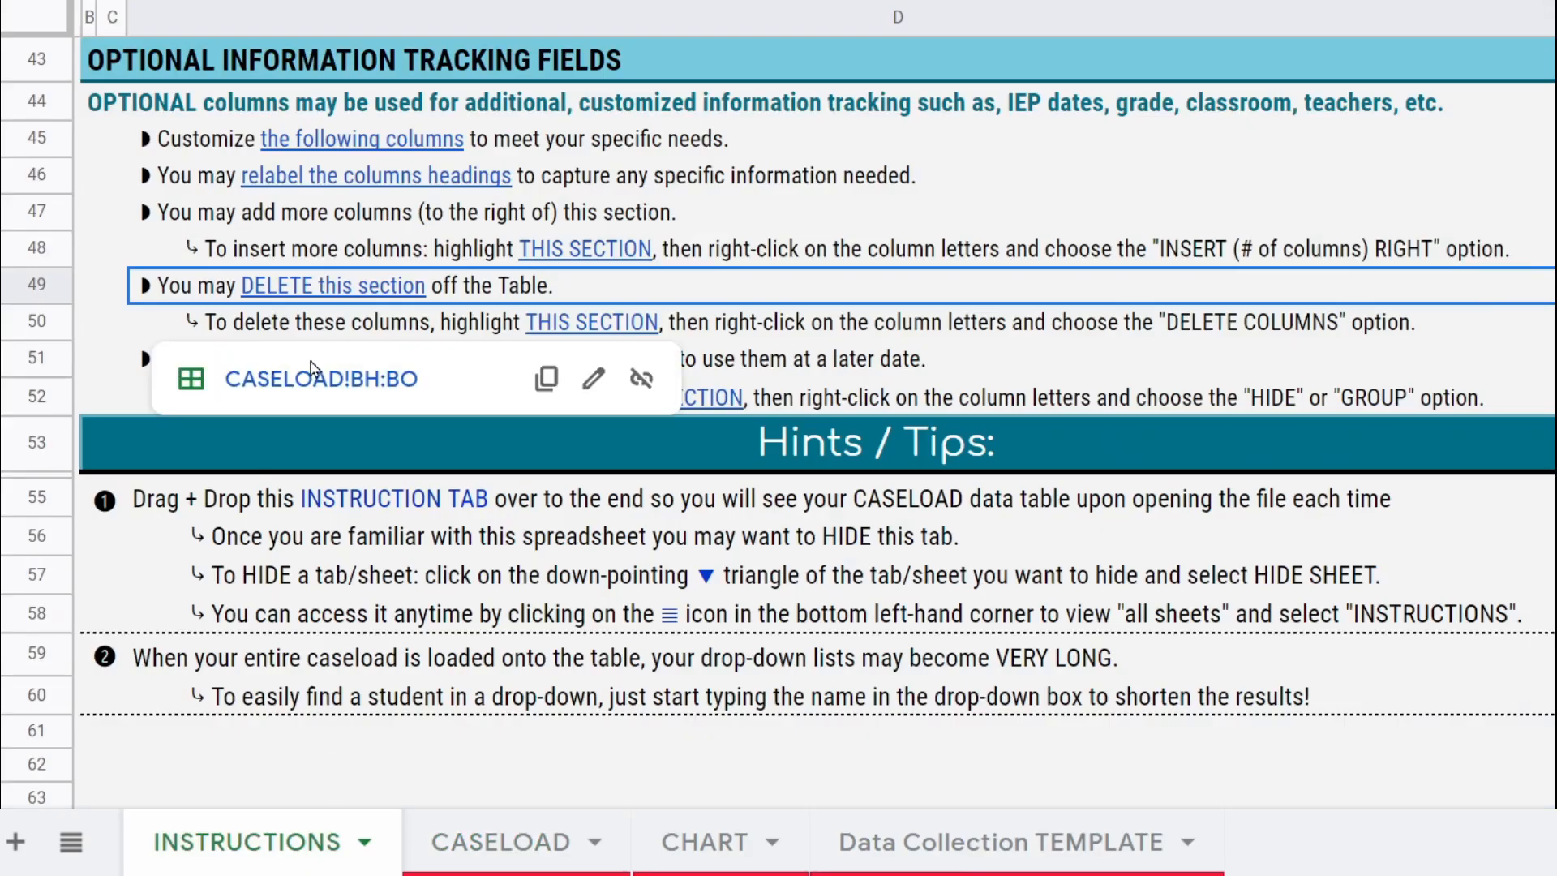
Select the optional CASELOAD columns through the HIDE or GROUP link and group columns BH:BO
{"action": "left_click", "coordinate": [741, 371]}
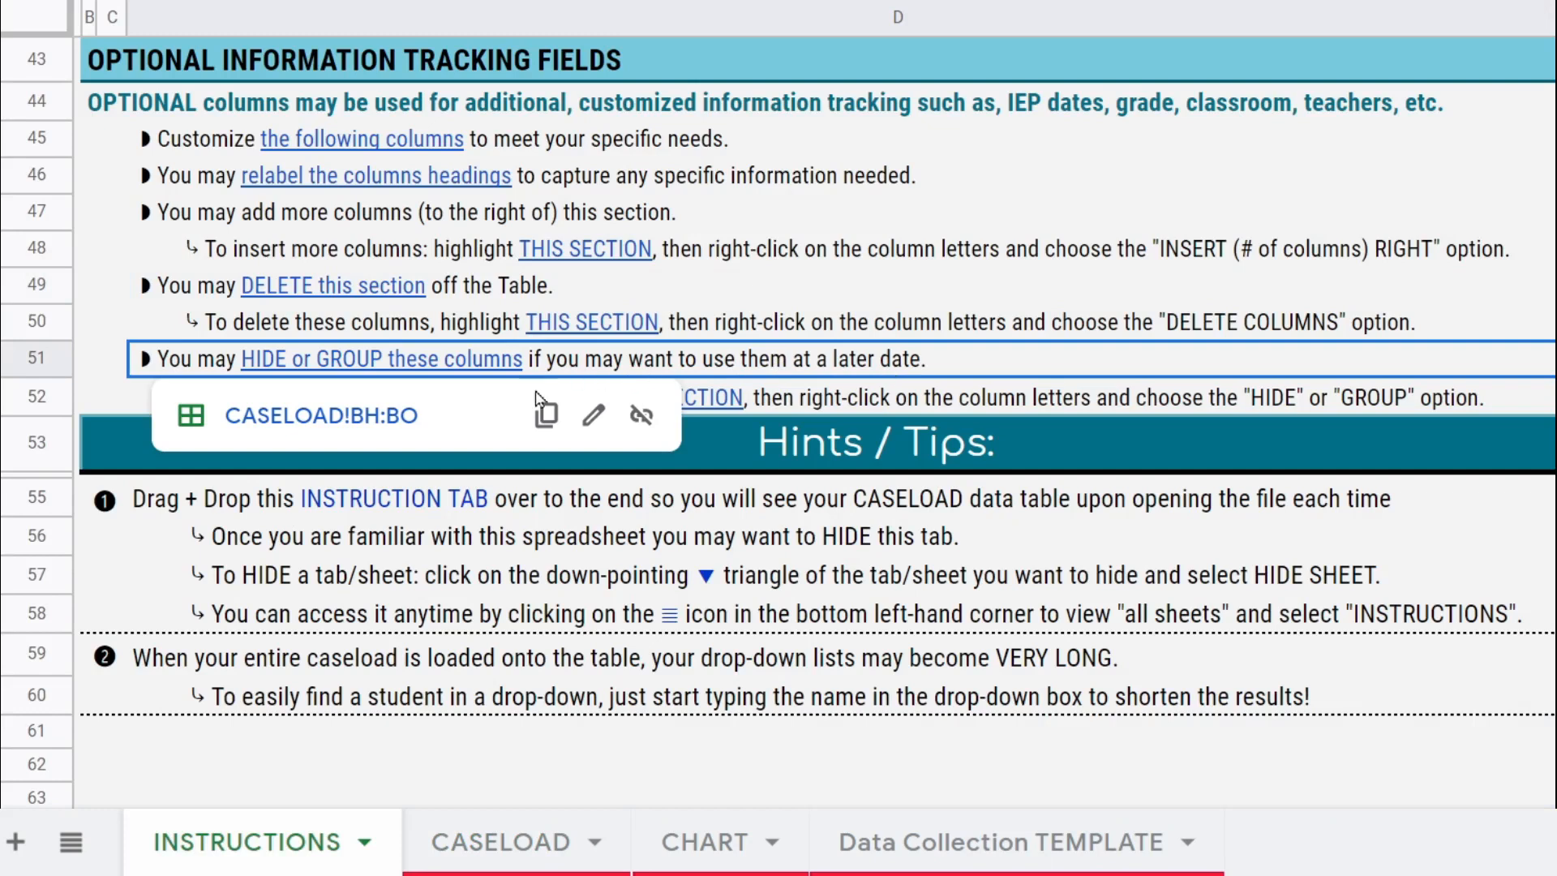
{"action": "left_click", "coordinate": [347, 427]}
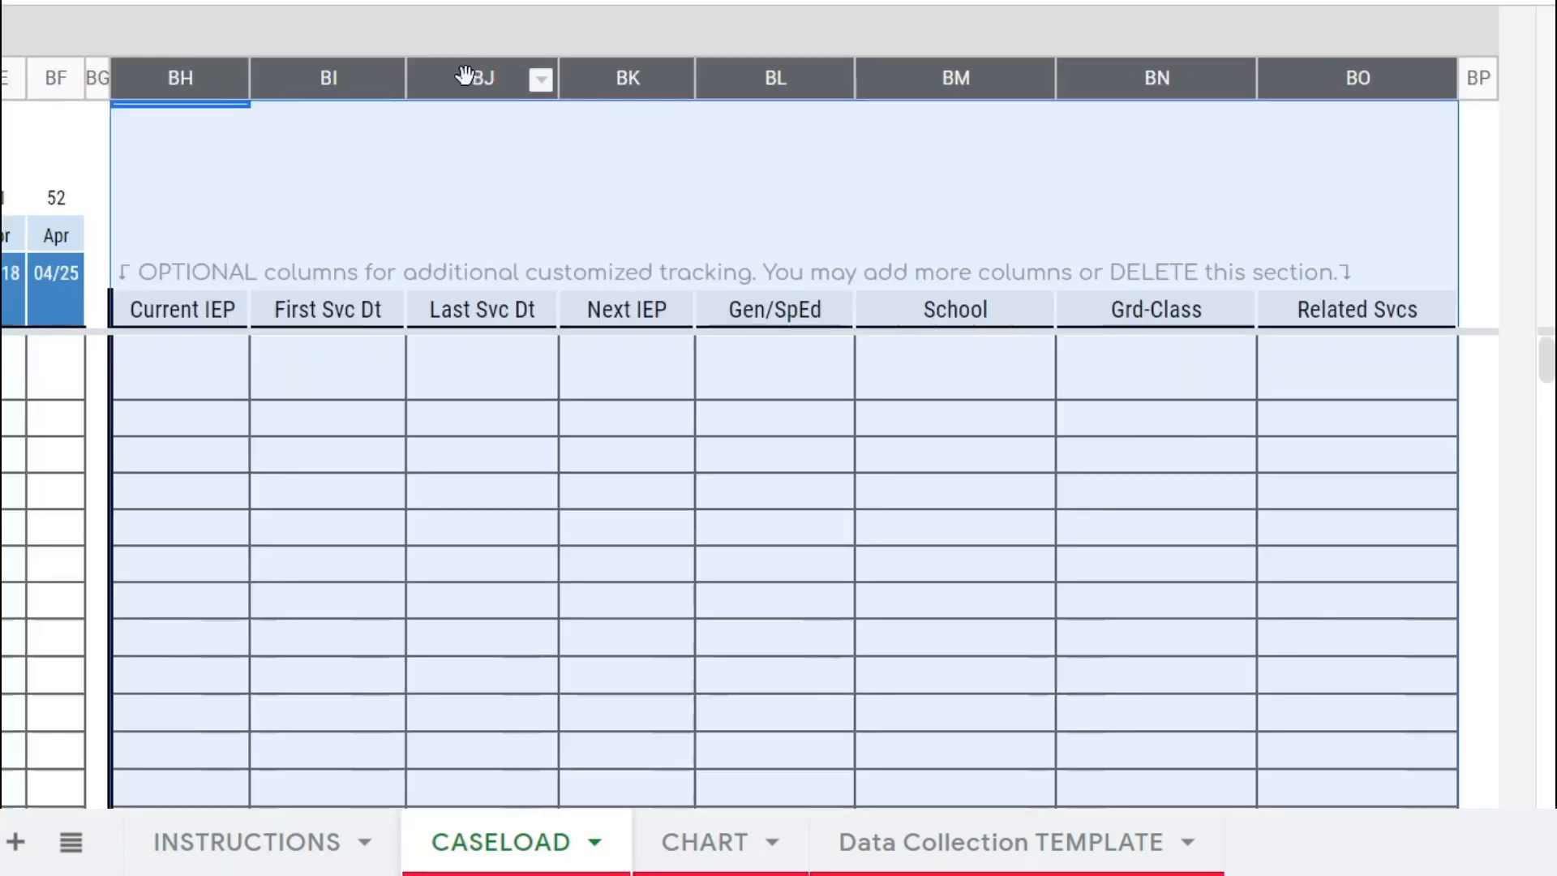
{"action": "right_click", "coordinate": [425, 76]}
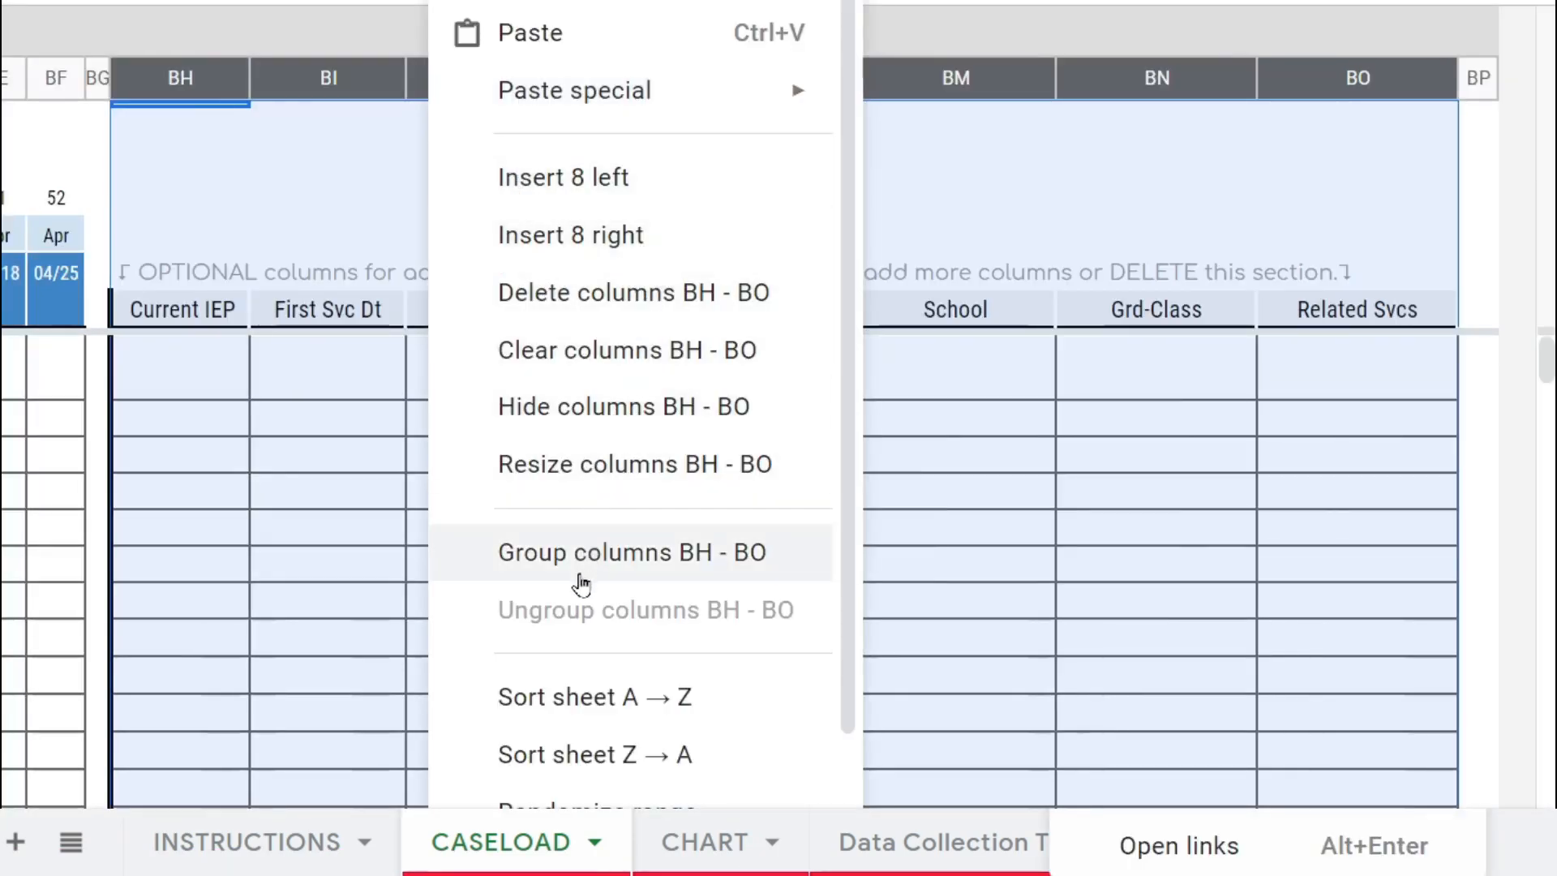
{"action": "left_click", "coordinate": [581, 583]}
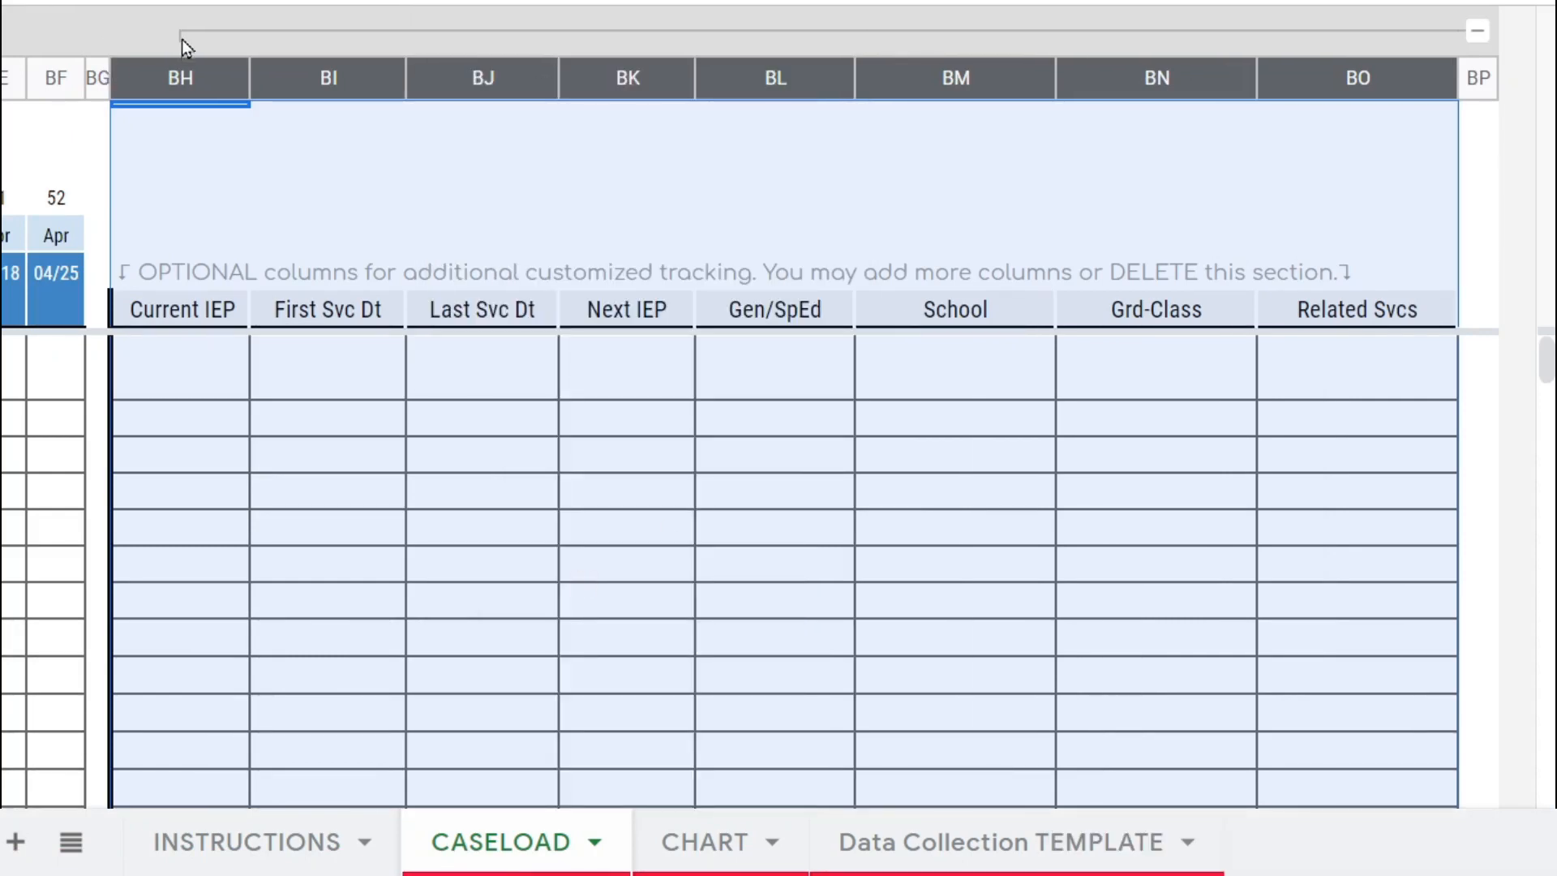
Collapse the BH:BO column group in CASELOAD and expand it again
{"action": "left_click", "coordinate": [1481, 34]}
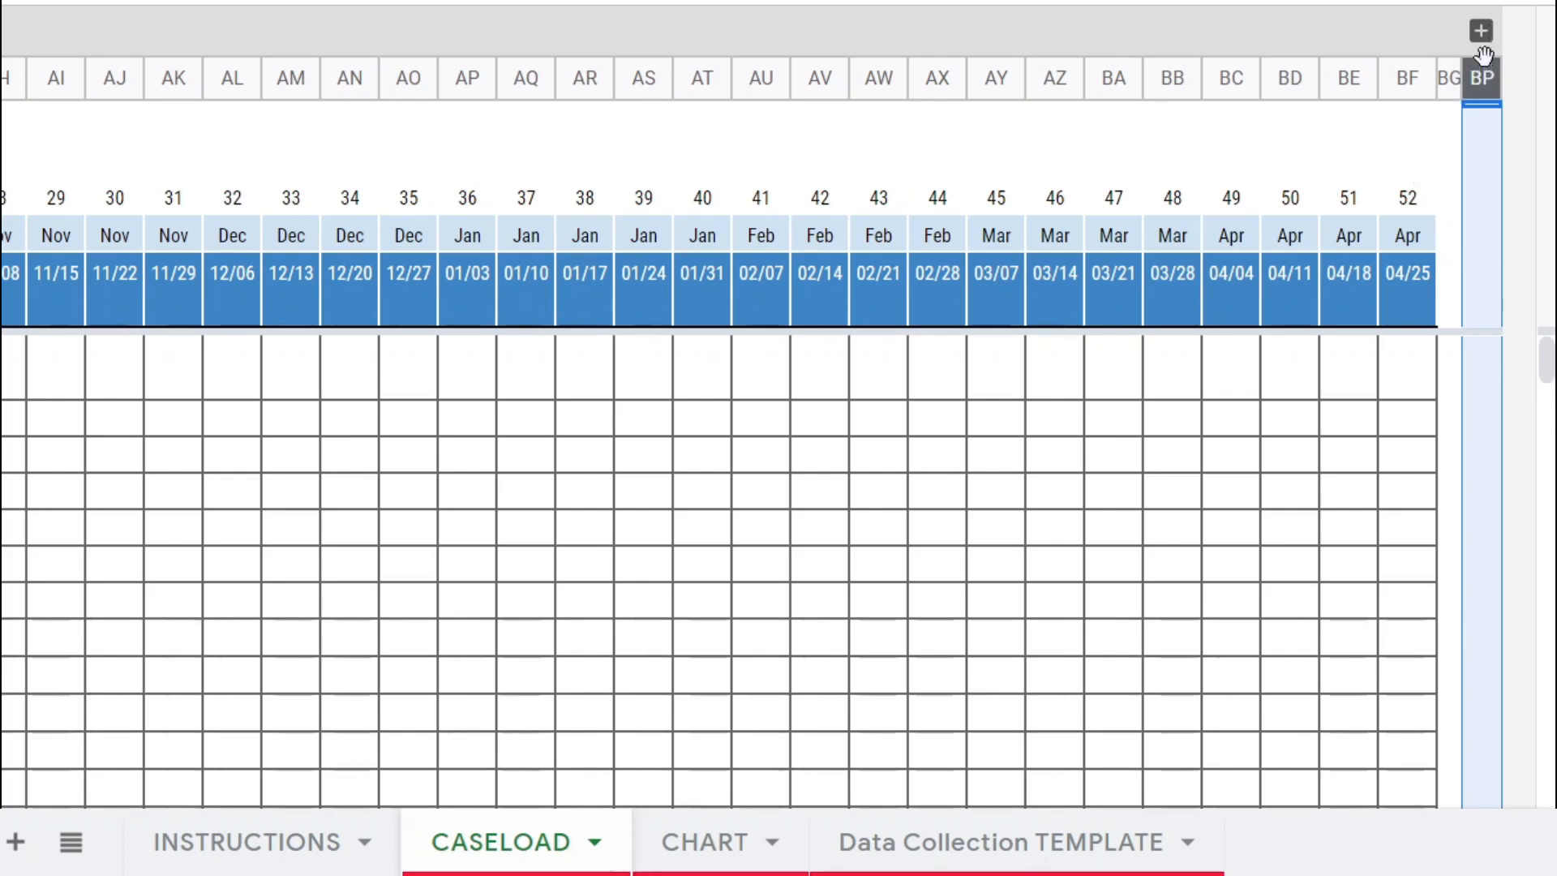
{"action": "left_click", "coordinate": [1382, 185]}
{"action": "left_click", "coordinate": [1481, 32]}
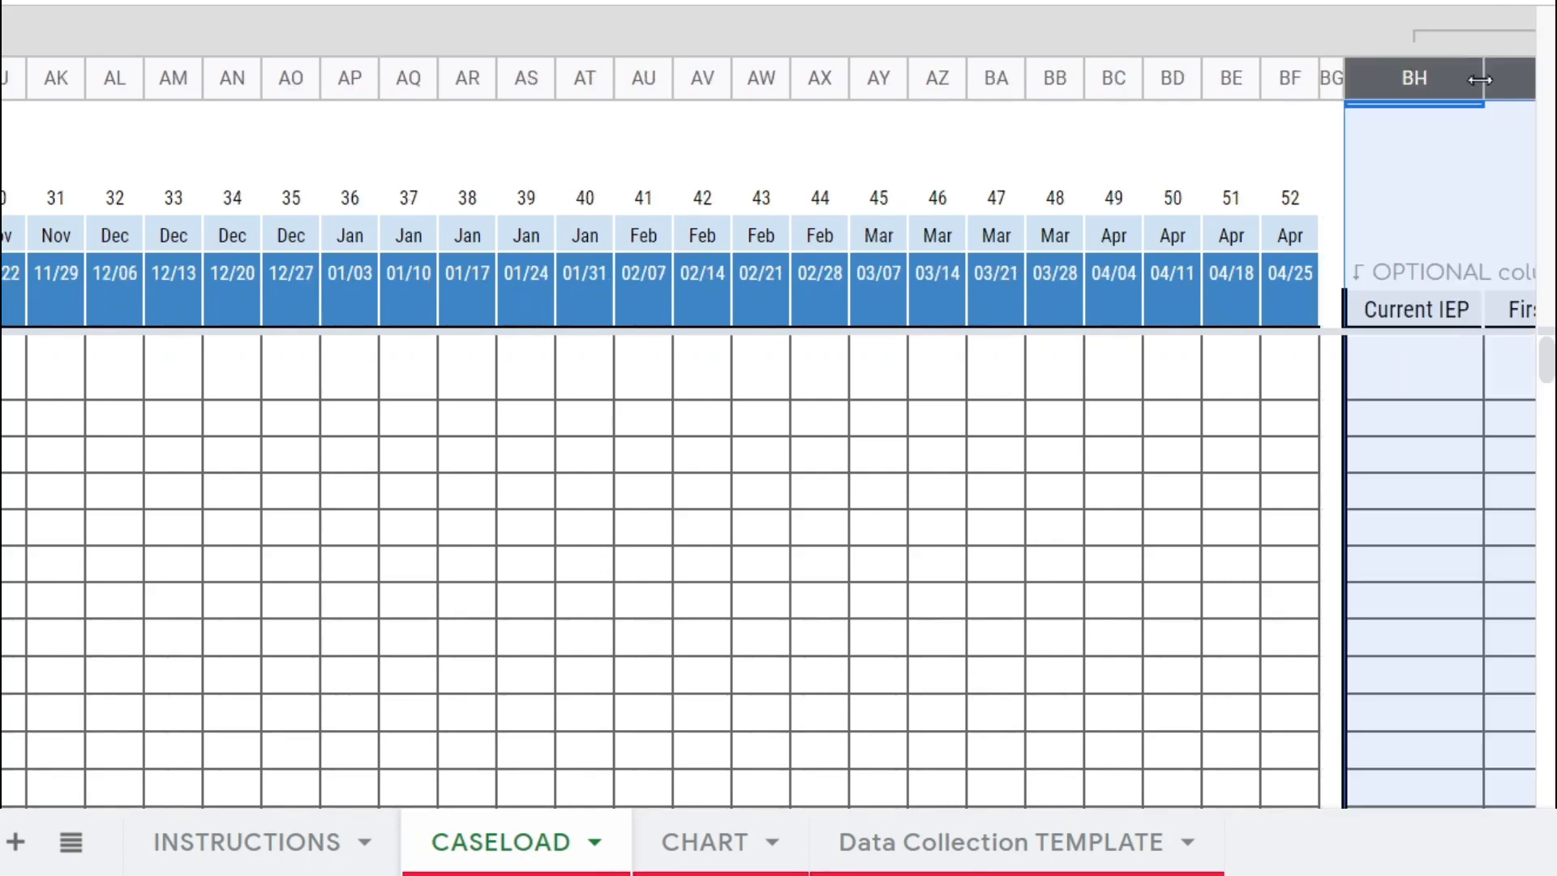
{"action": "left_click", "coordinate": [1422, 199]}
{"action": "left_click_drag", "start_coordinate": [1504, 193], "coordinate": [1555, 213]}
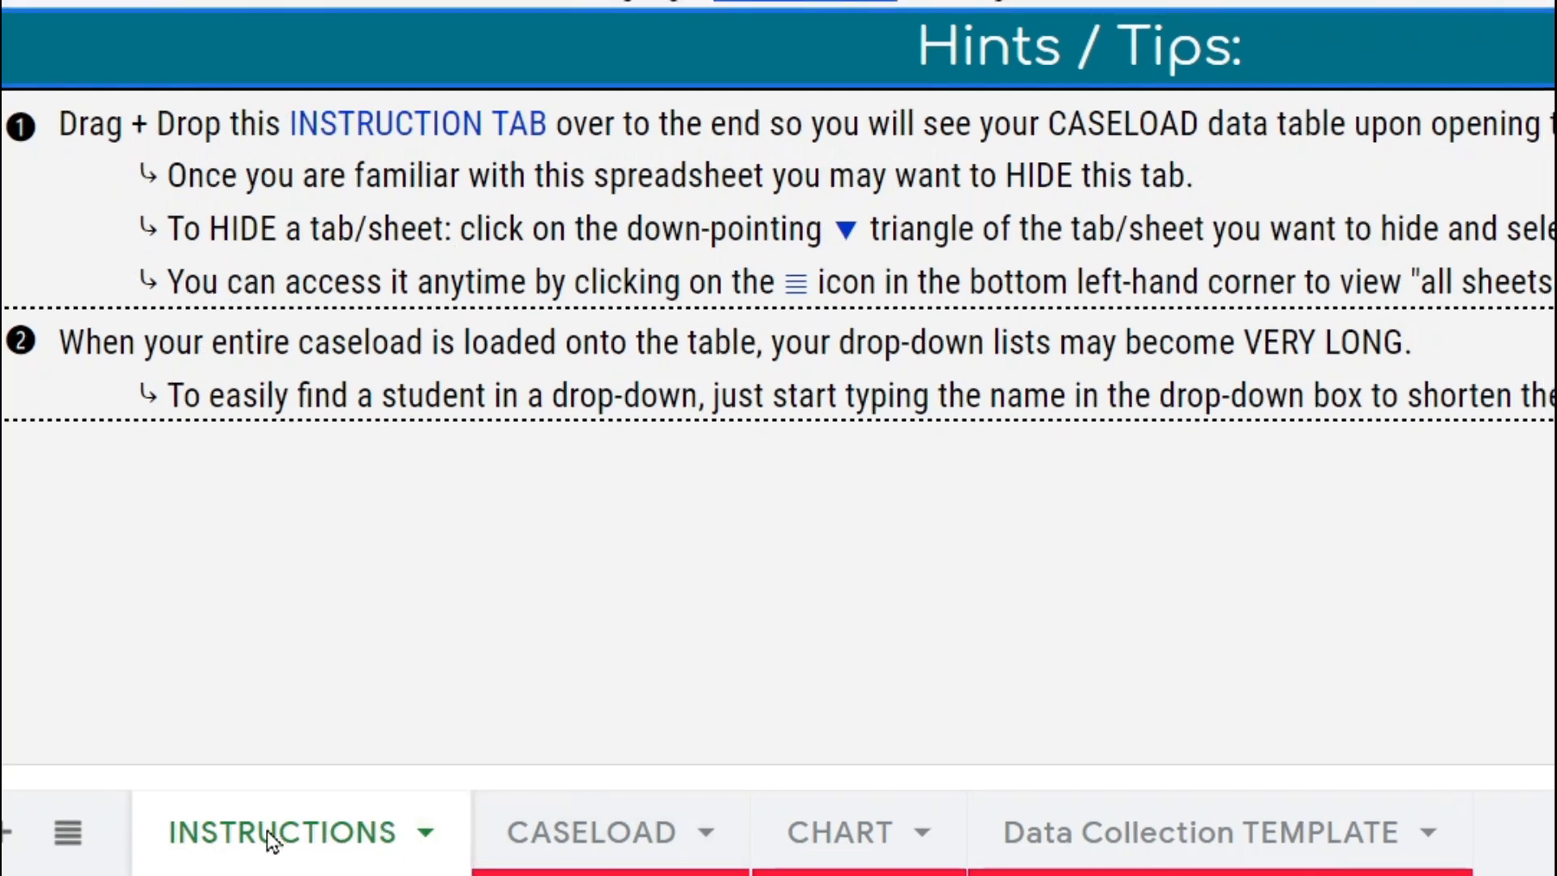
Move the INSTRUCTIONS sheet to the end, after Data Collection TEMPLATE, and switch to CASELOAD
{"action": "left_click", "coordinate": [316, 830]}
{"action": "left_click_drag", "start_coordinate": [316, 830], "coordinate": [1339, 784]}
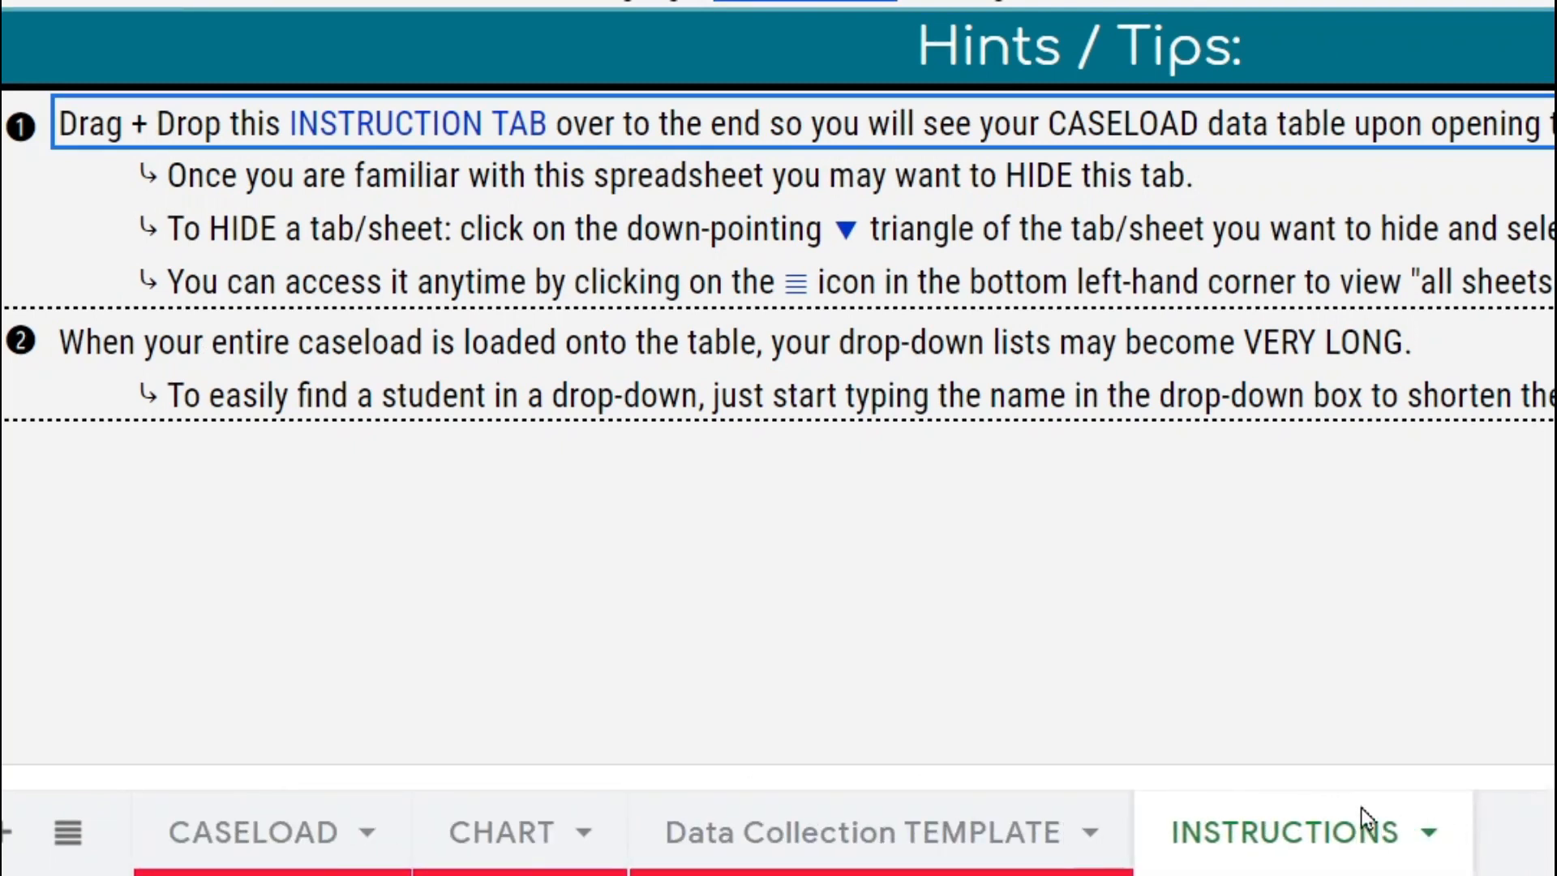
{"action": "left_click", "coordinate": [306, 847]}
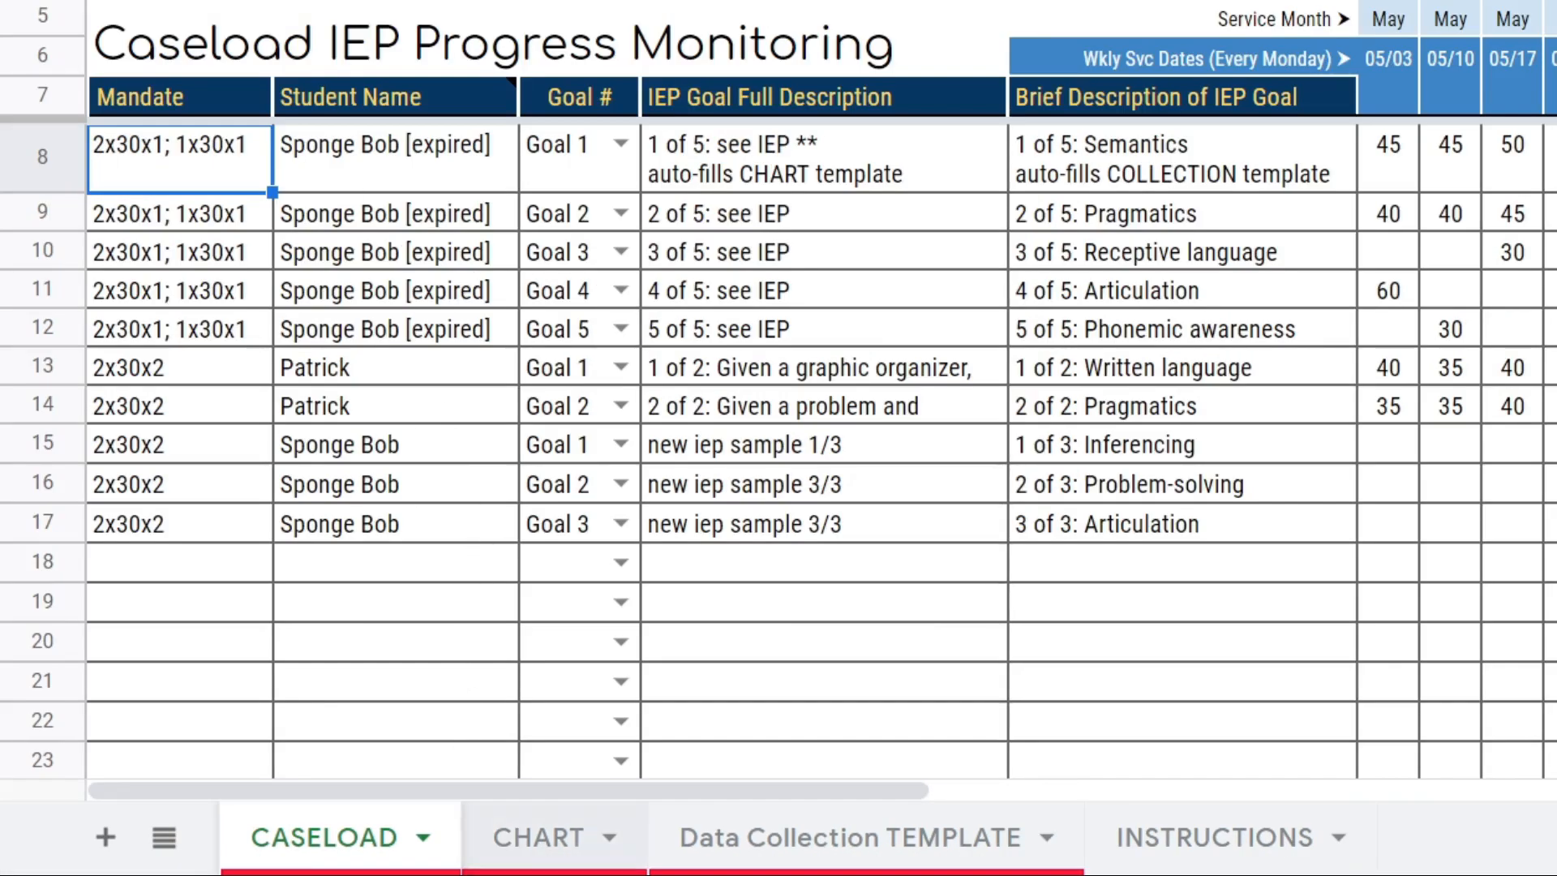
{"action": "left_click", "coordinate": [1407, 484]}
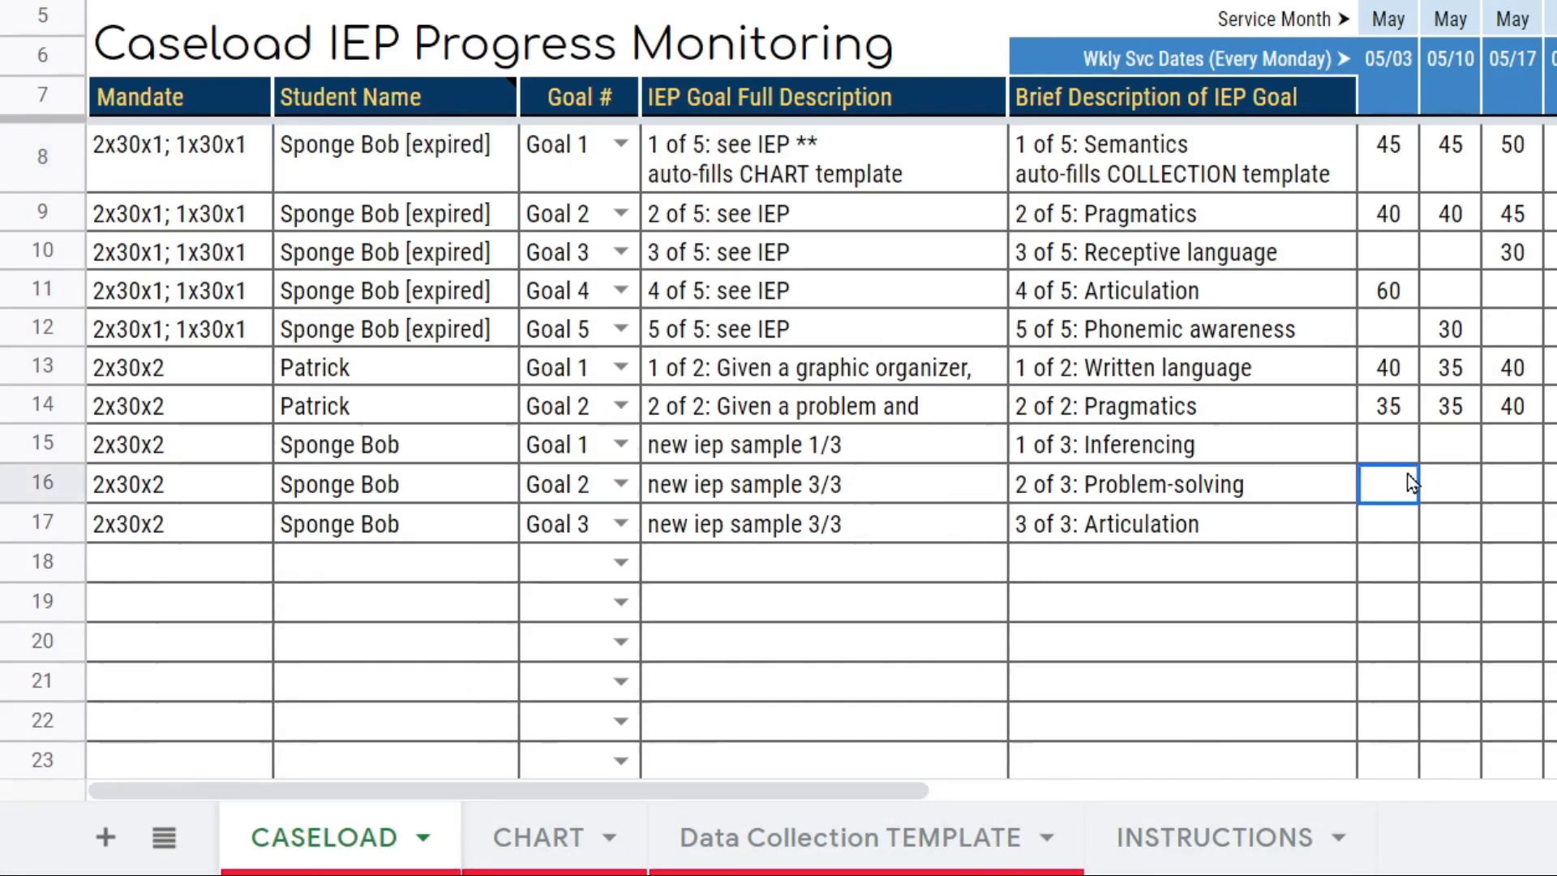
{"action": "key", "text": "Down"}
Hide the INSTRUCTIONS sheet and switch to the CASELOAD sheet
{"action": "left_click", "coordinate": [1225, 843]}
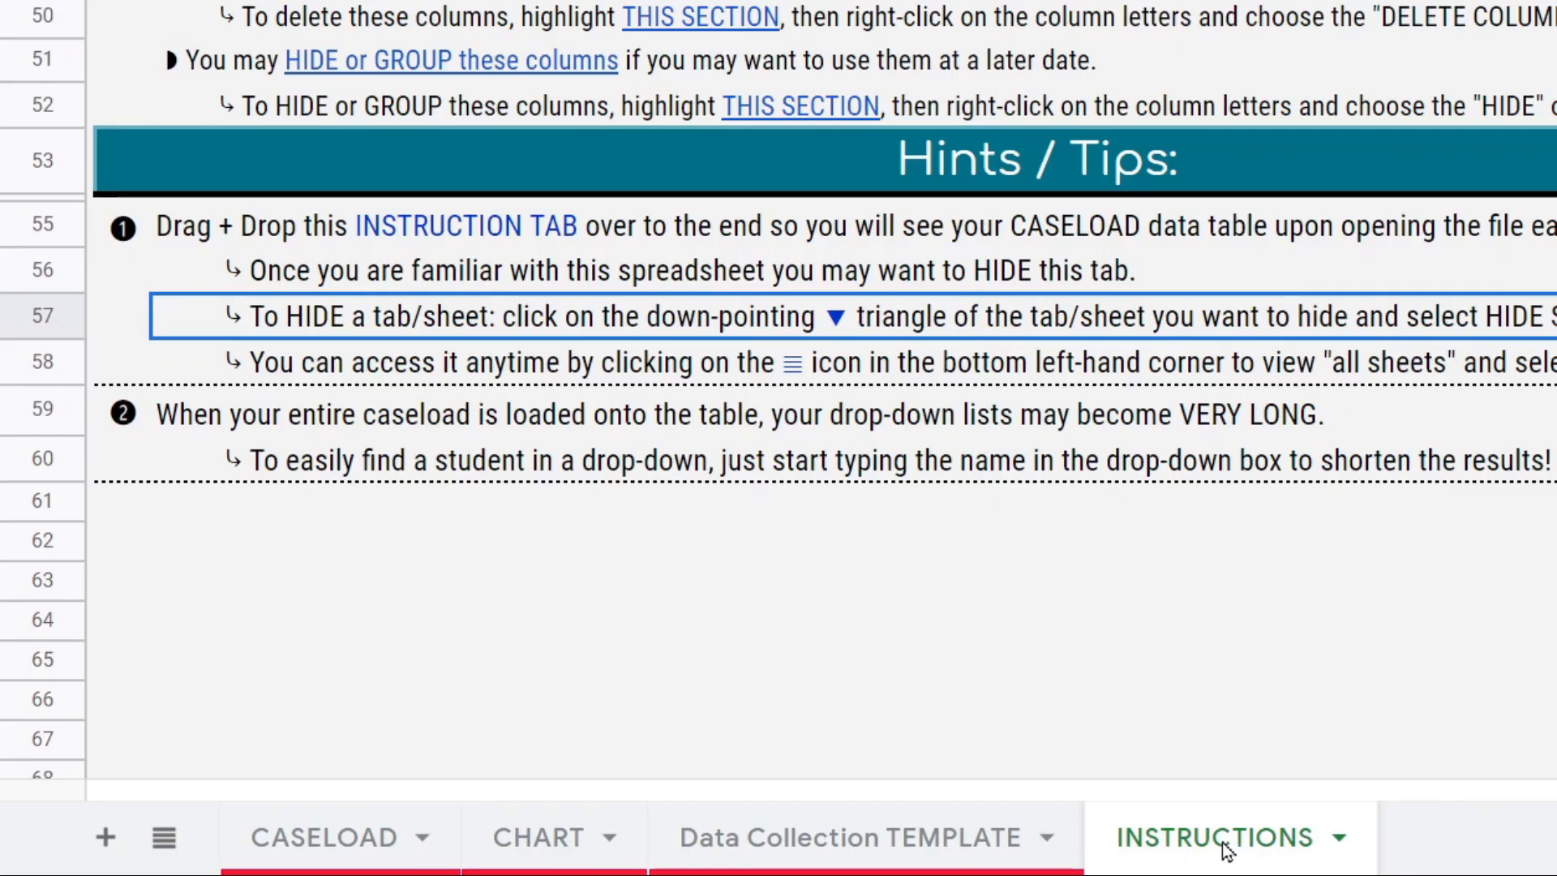
{"action": "left_click", "coordinate": [1340, 839]}
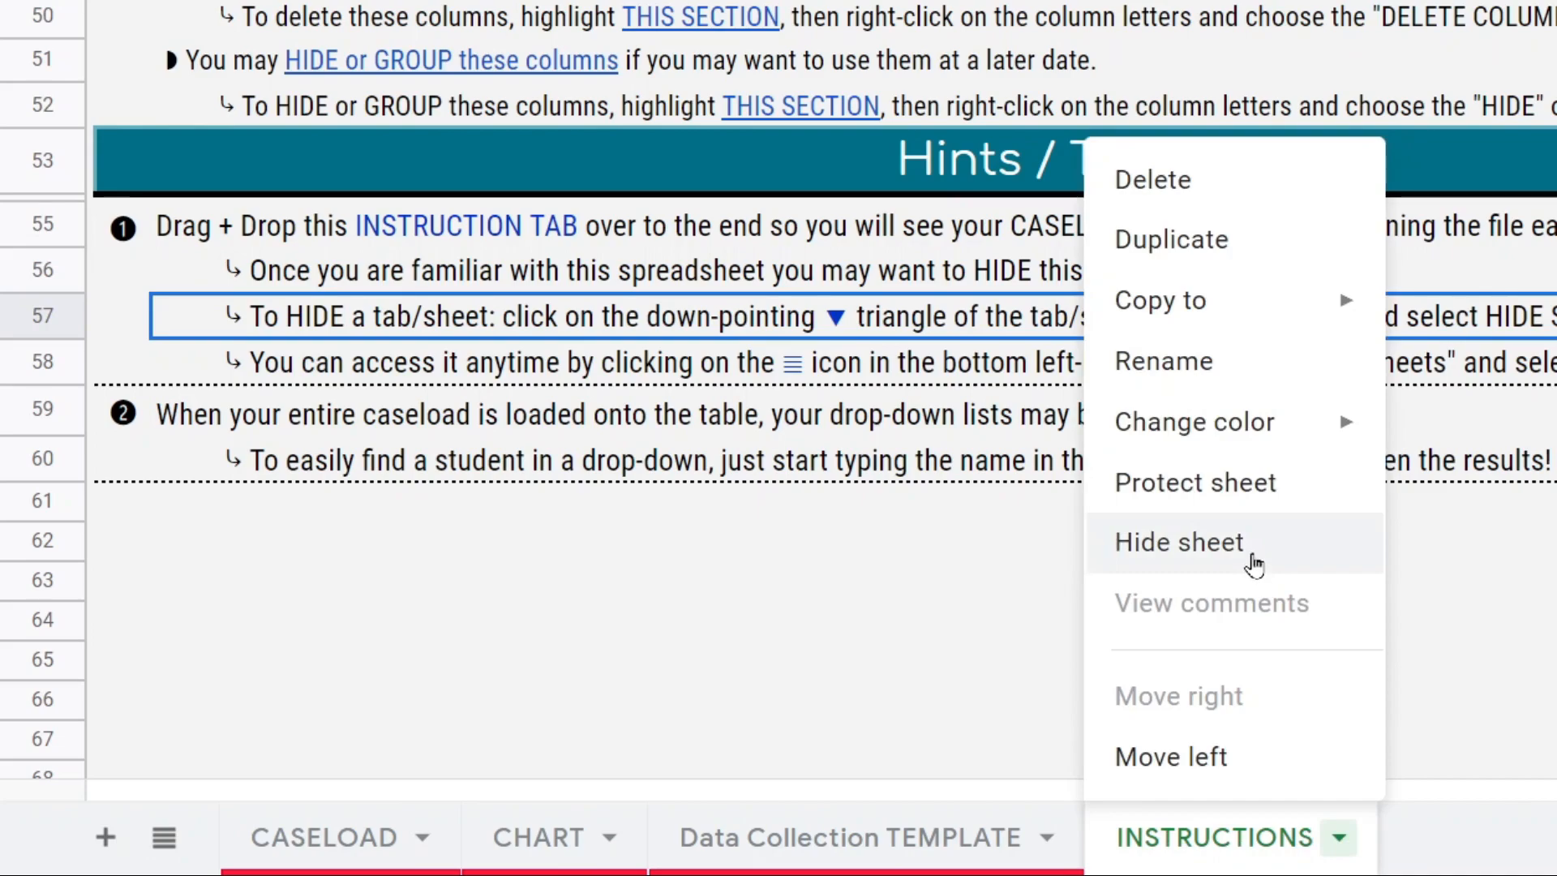
{"action": "left_click", "coordinate": [1255, 564]}
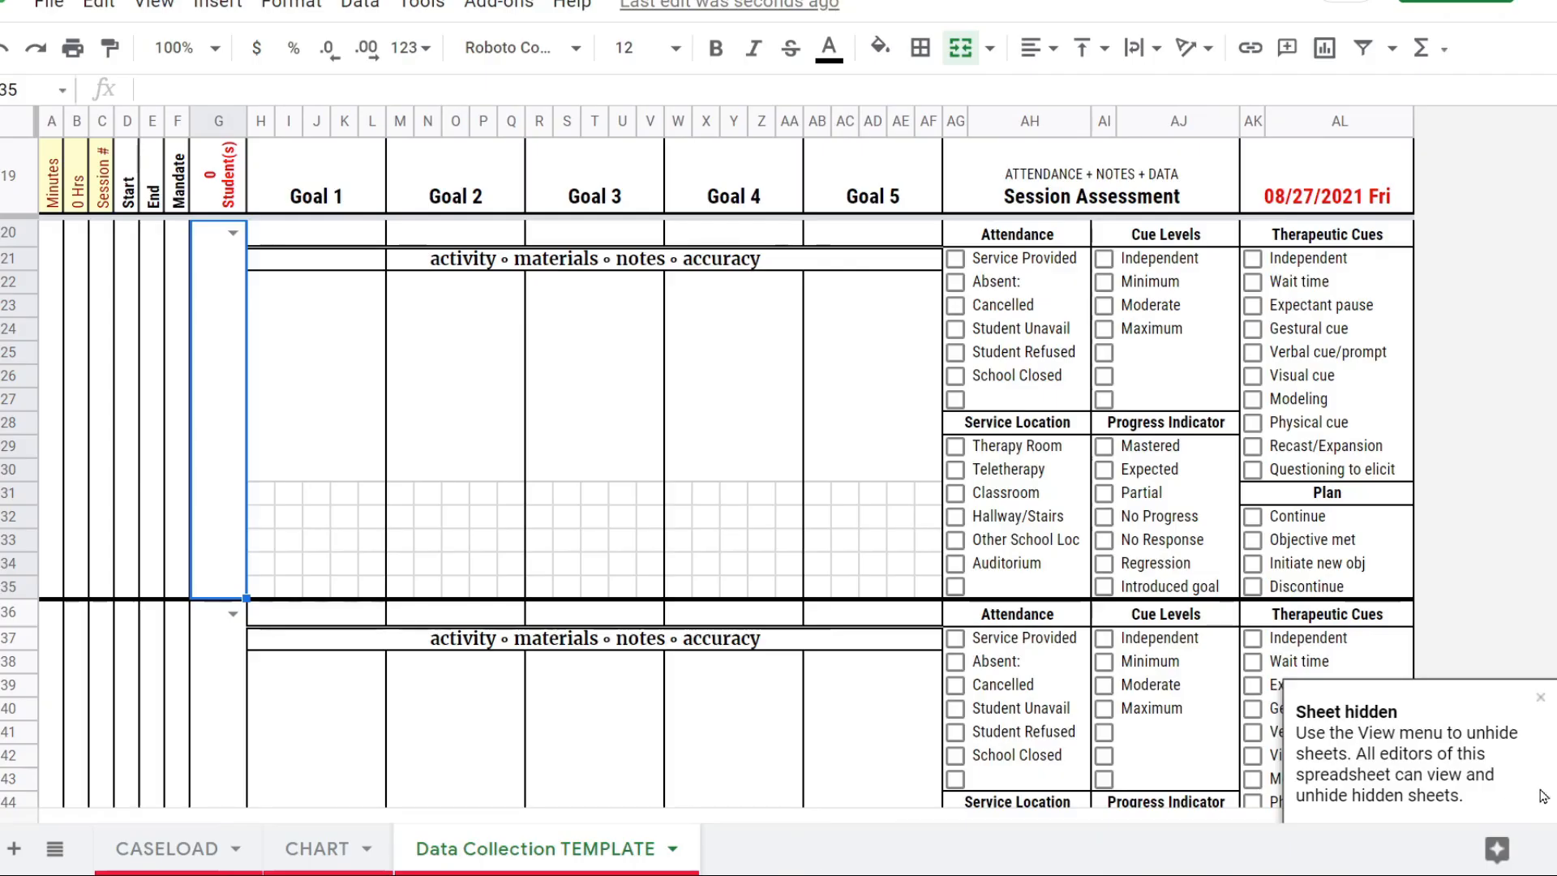
{"action": "left_click", "coordinate": [158, 849]}
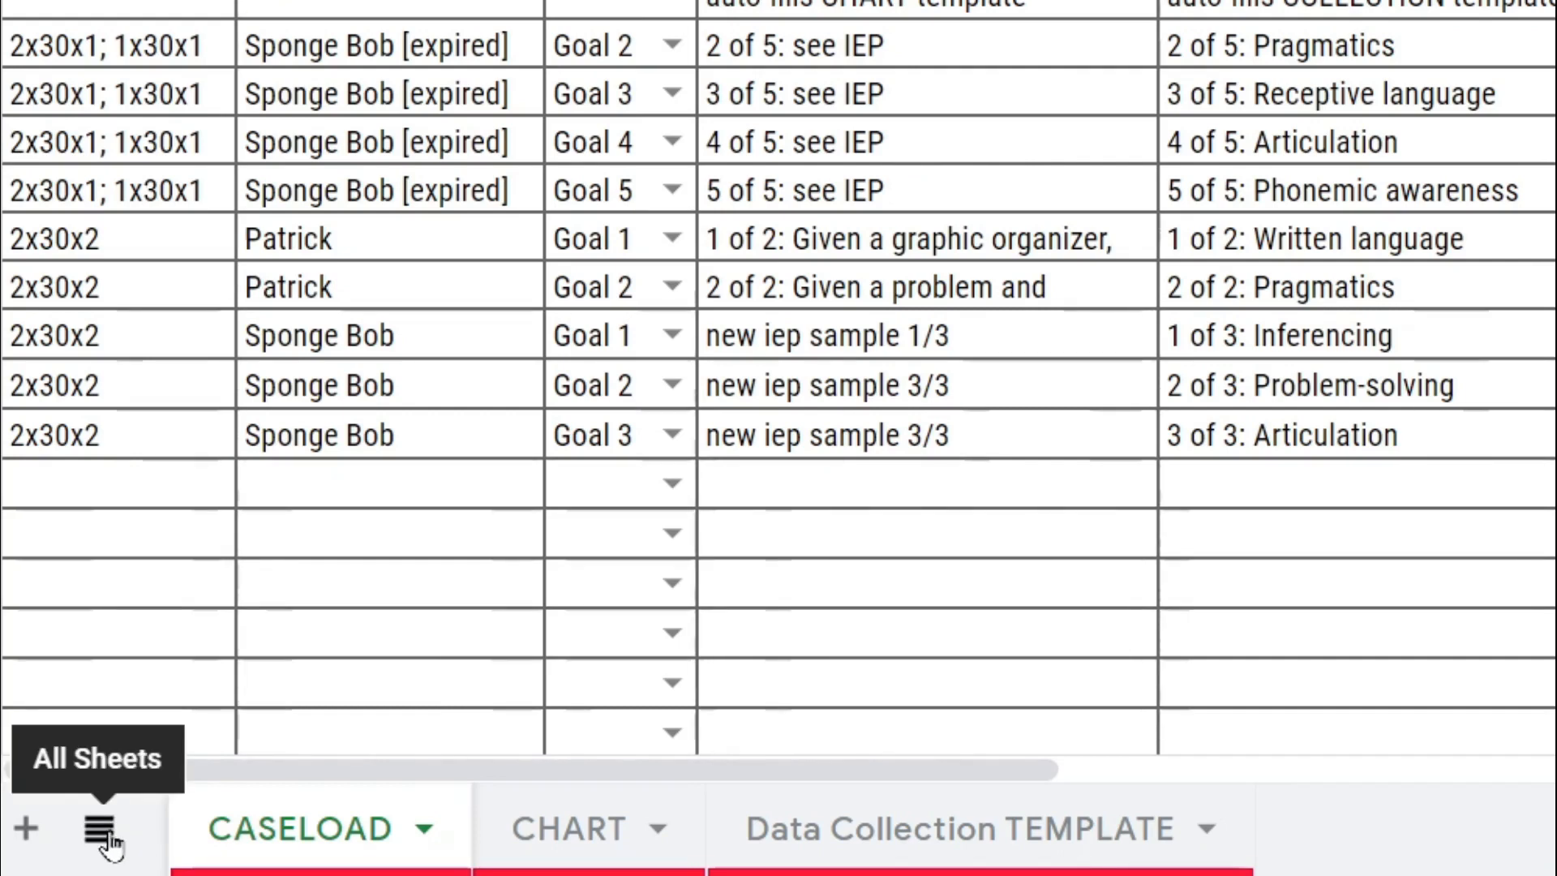
Restore the hidden INSTRUCTIONS sheet from the list of all sheets and move it to the front, before CASELOAD
{"action": "left_click", "coordinate": [108, 841]}
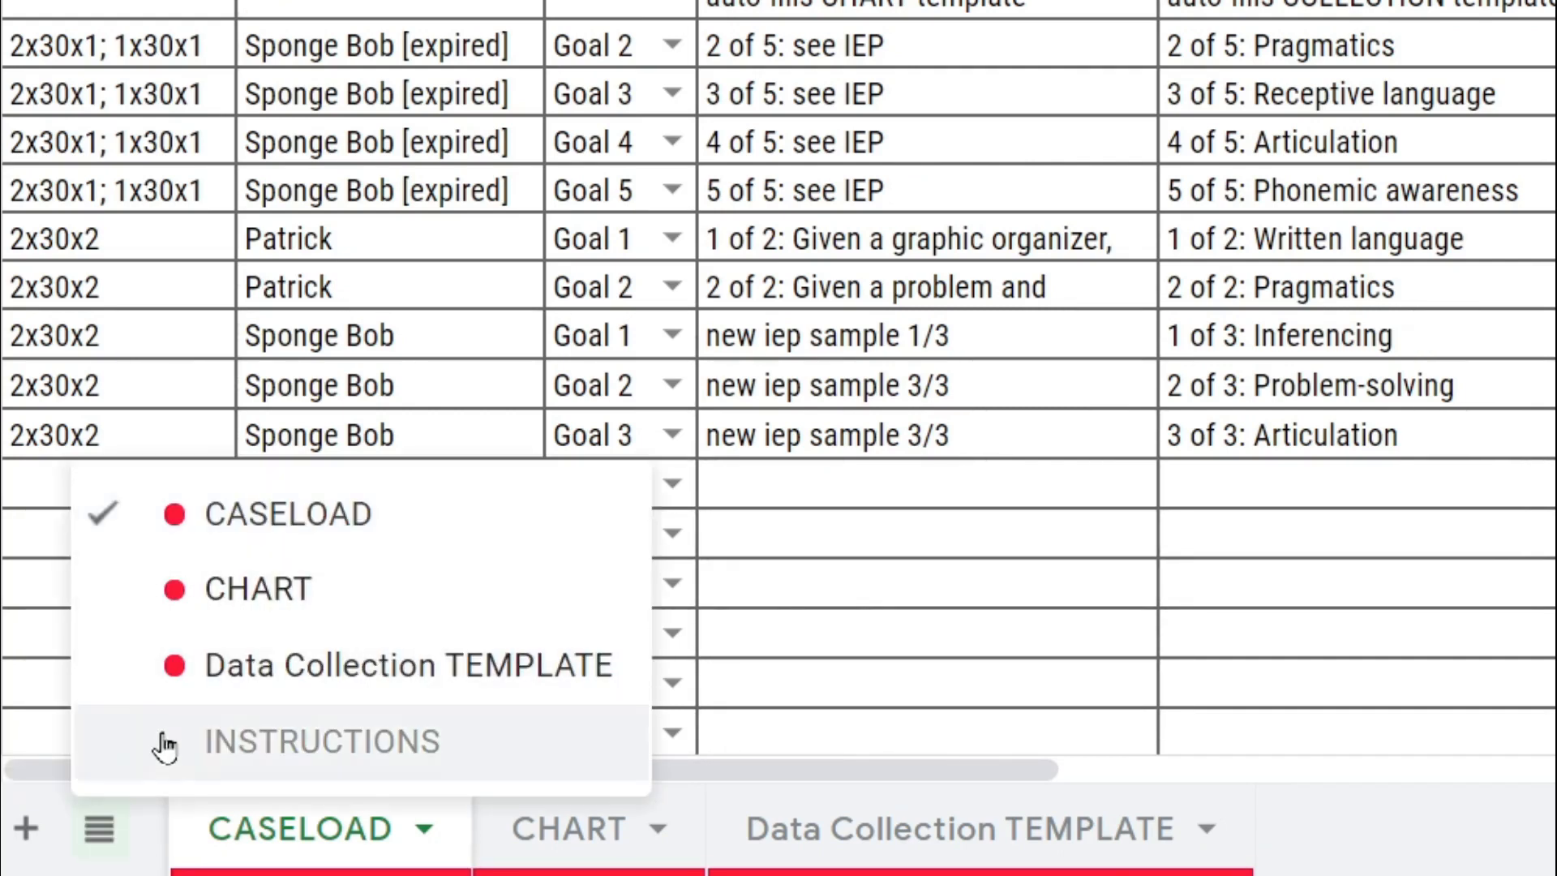
{"action": "left_click", "coordinate": [284, 764]}
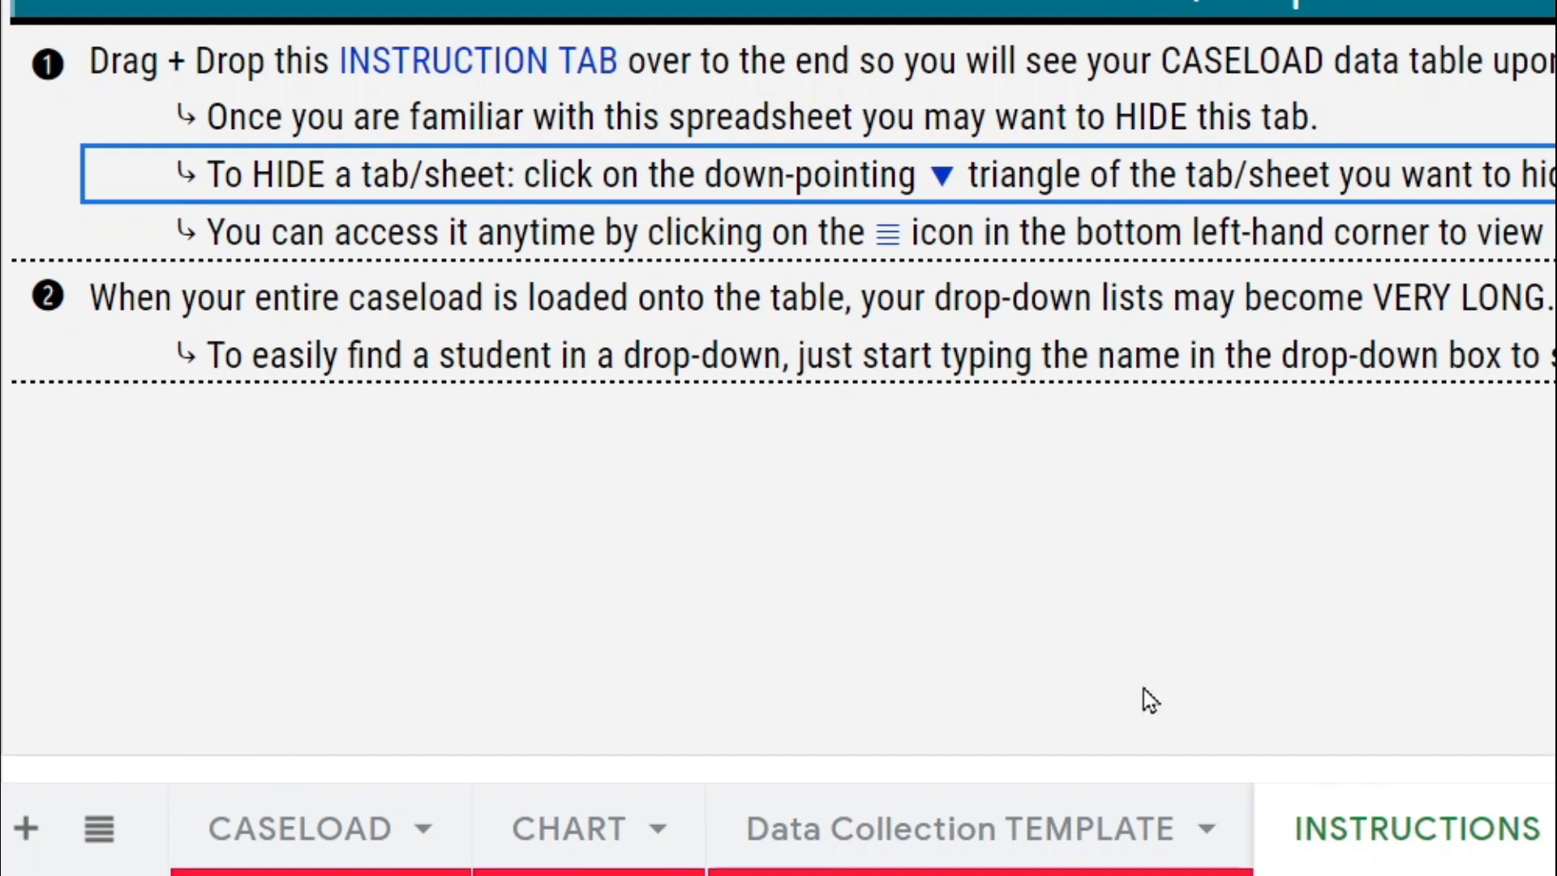
{"action": "left_click_drag", "start_coordinate": [1362, 828], "coordinate": [275, 762]}
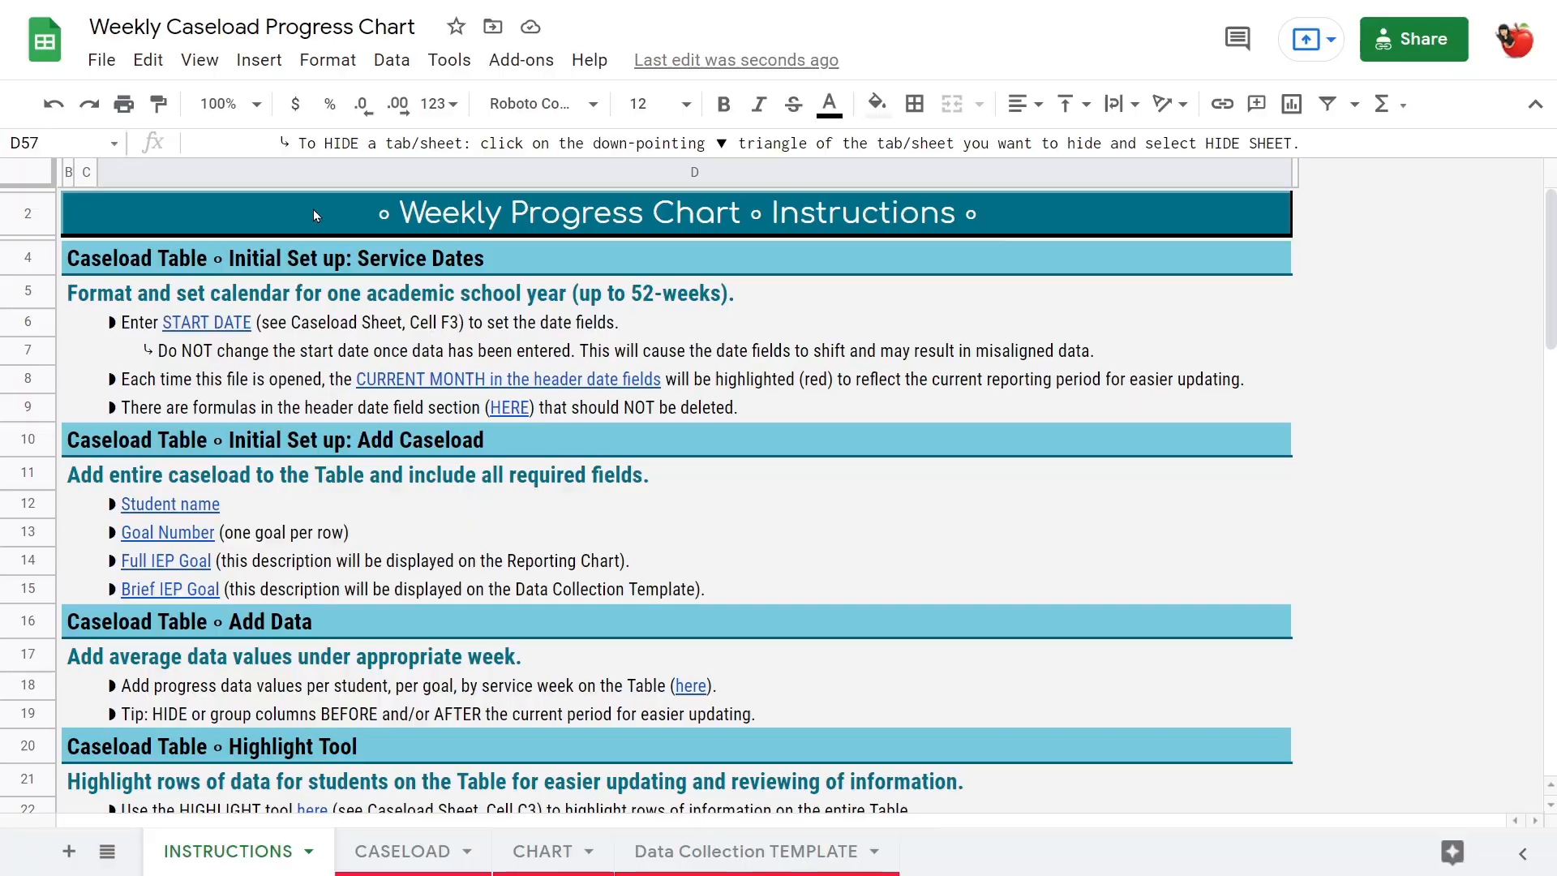
{"action": "left_click", "coordinate": [313, 209]}
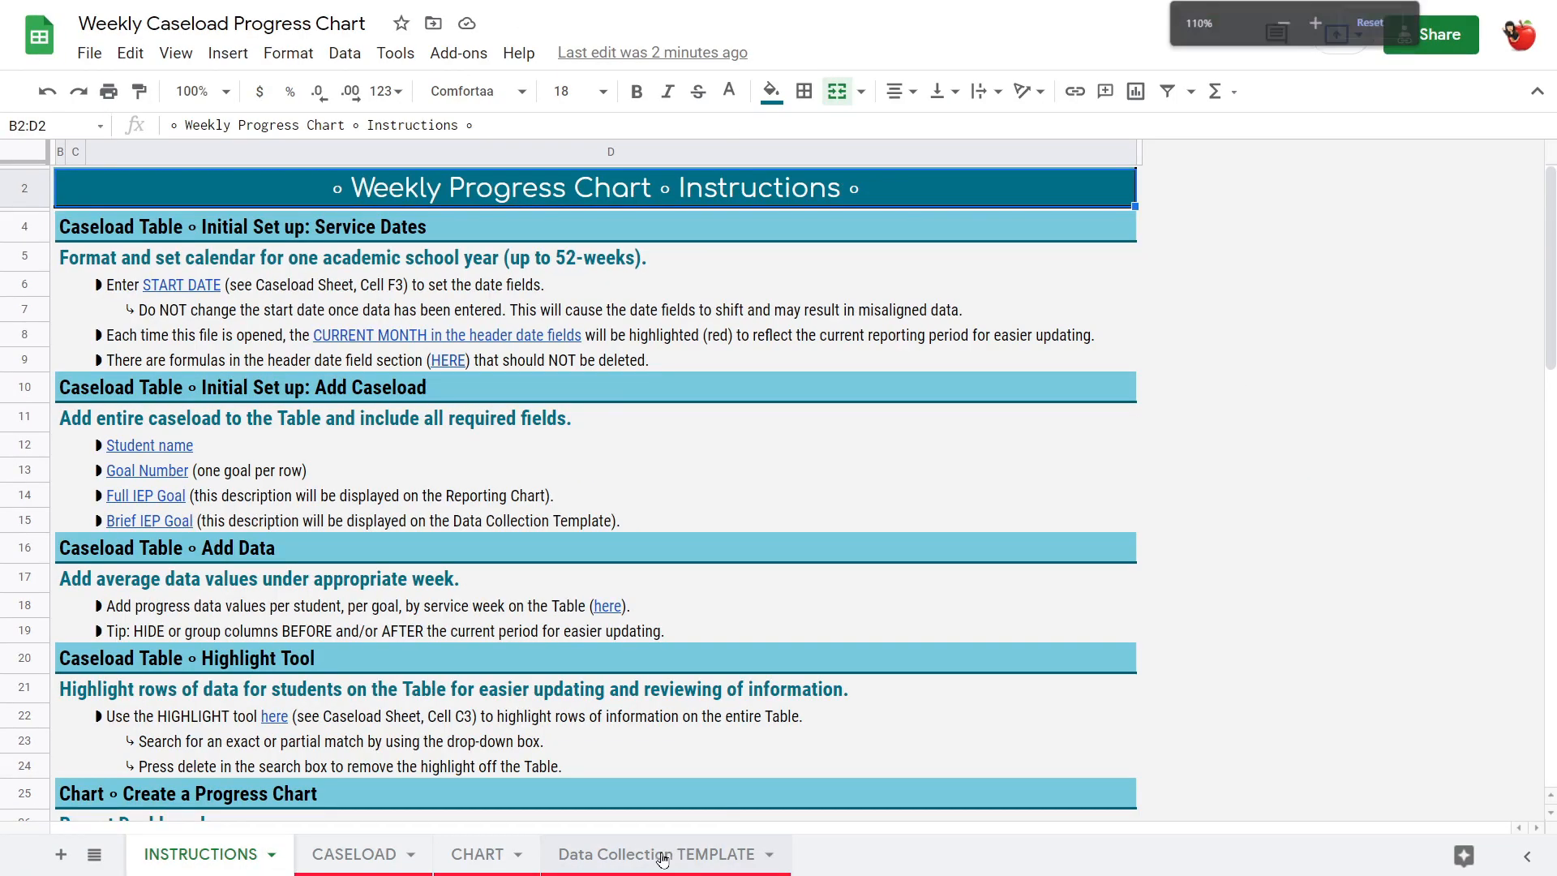
Highlight the brief IEP goal descriptions F8:F20 in CASELOAD and the matching Goal 1 to Goal 5 cells in Data Collection TEMPLATE
{"action": "left_click", "coordinate": [612, 861]}
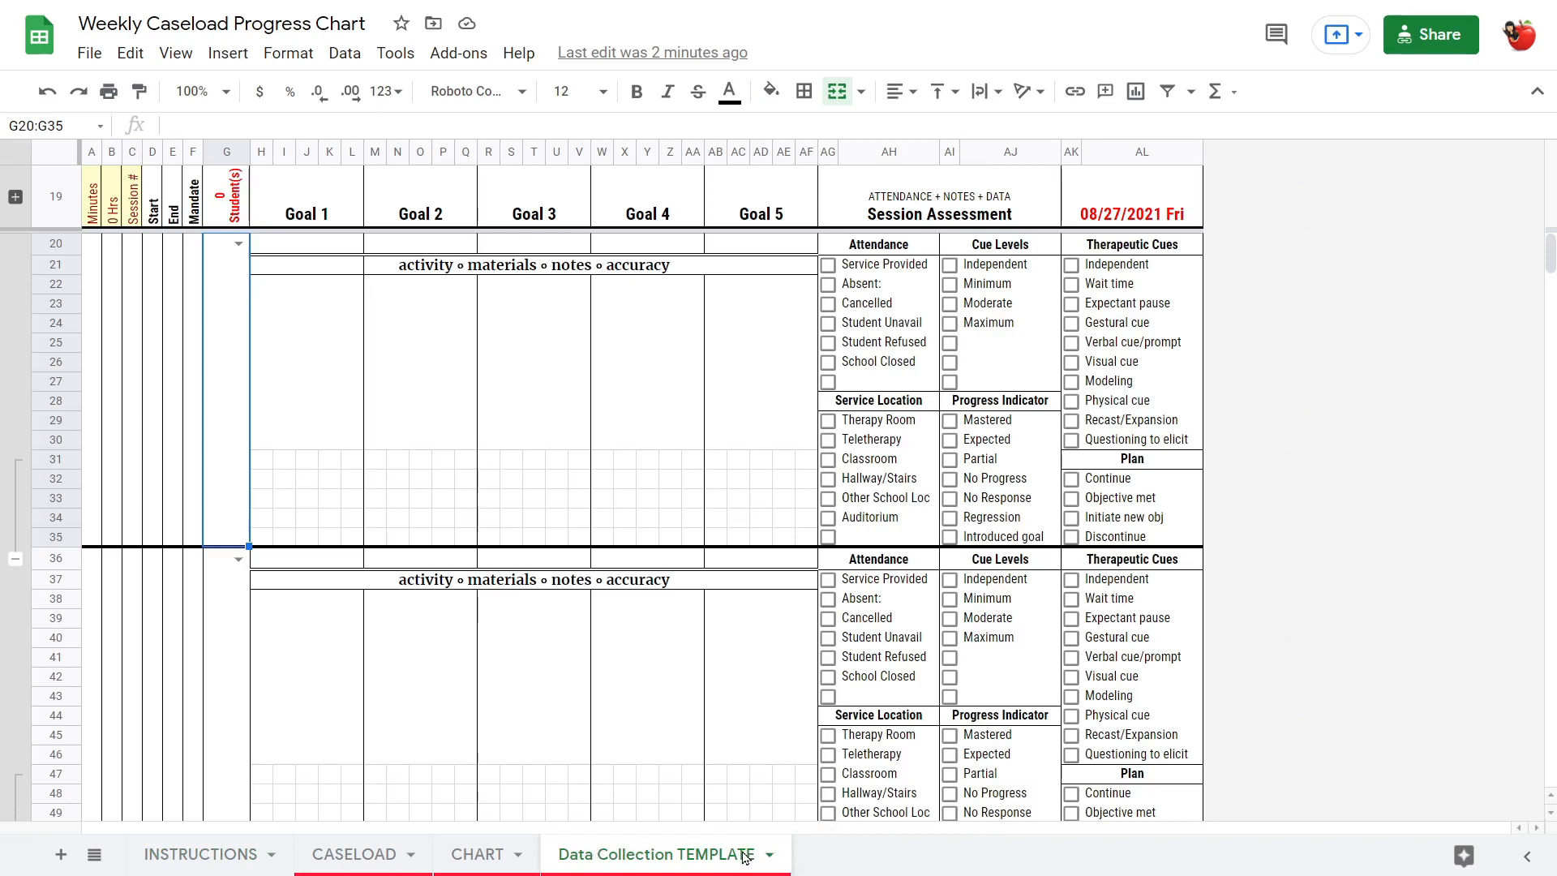
{"action": "left_click", "coordinate": [354, 851]}
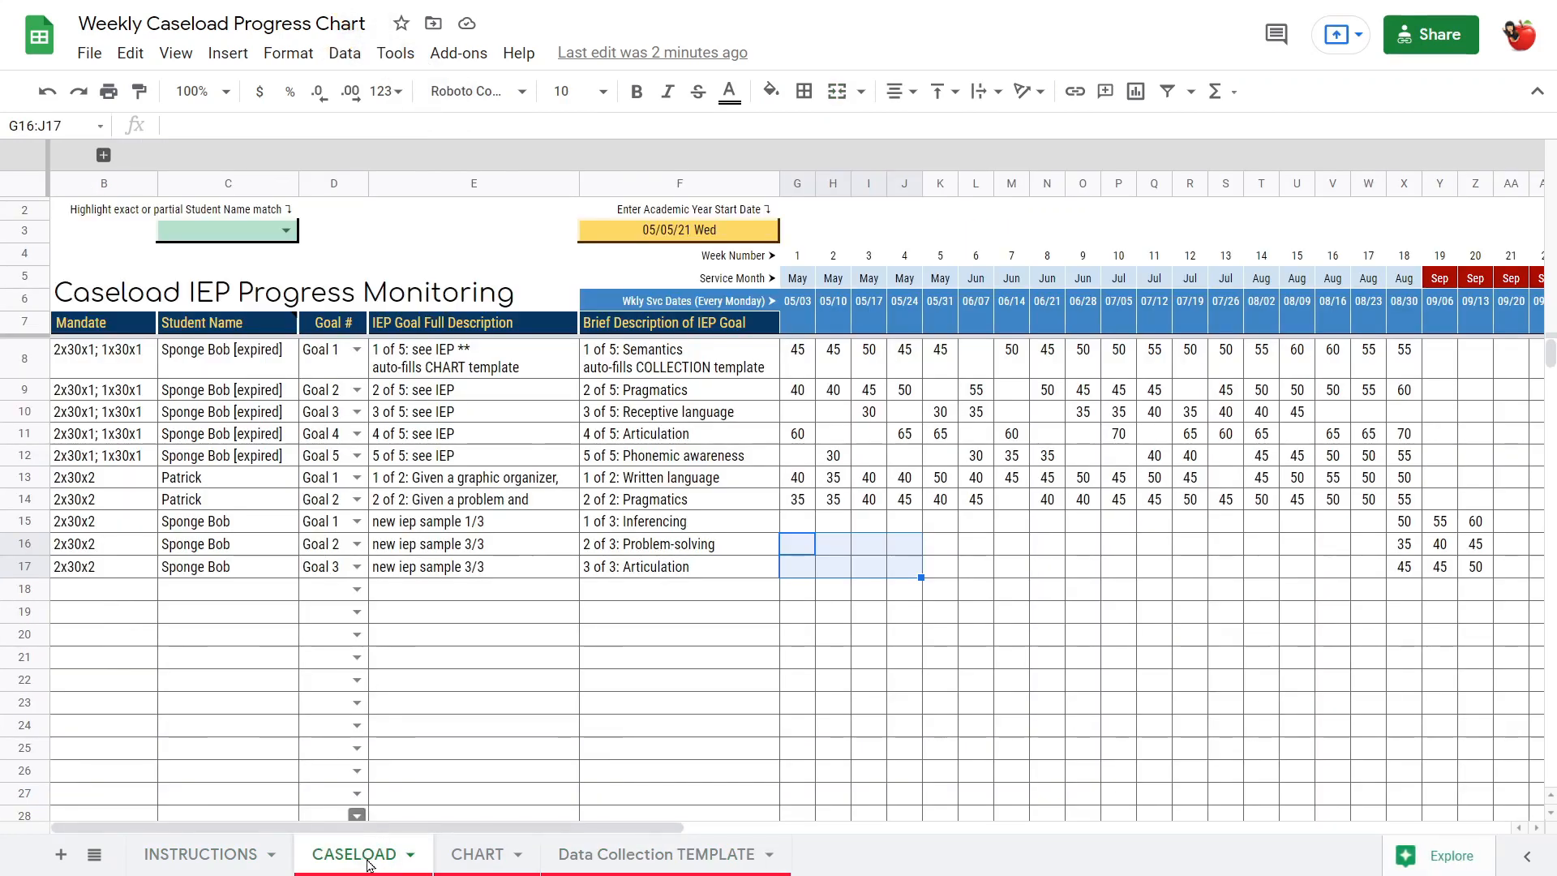
{"action": "left_click_drag", "start_coordinate": [626, 347], "coordinate": [623, 572]}
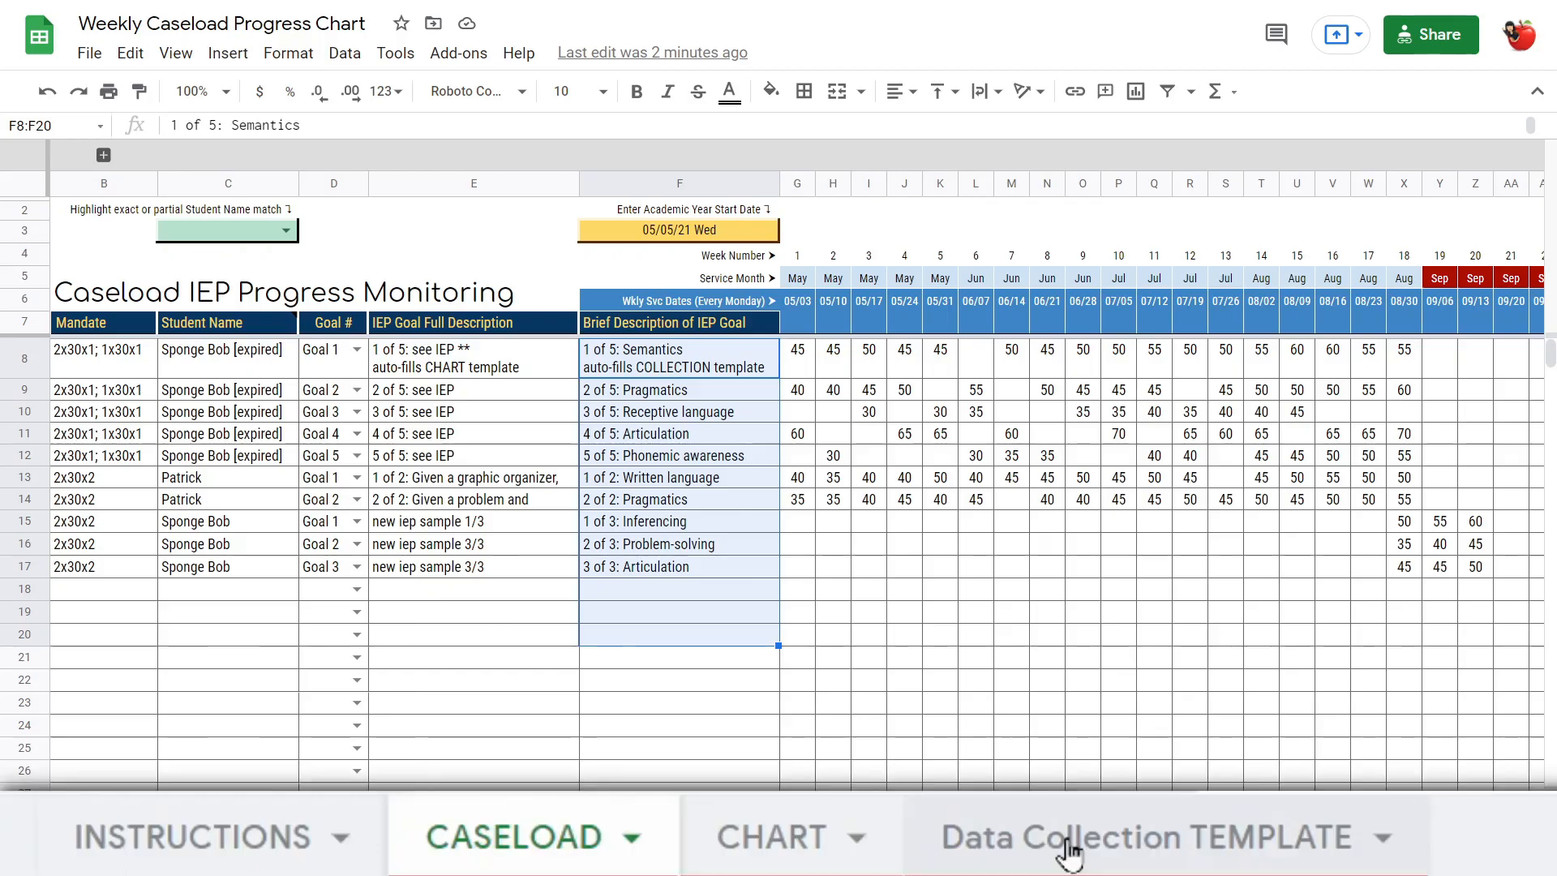
{"action": "left_click", "coordinate": [1129, 835]}
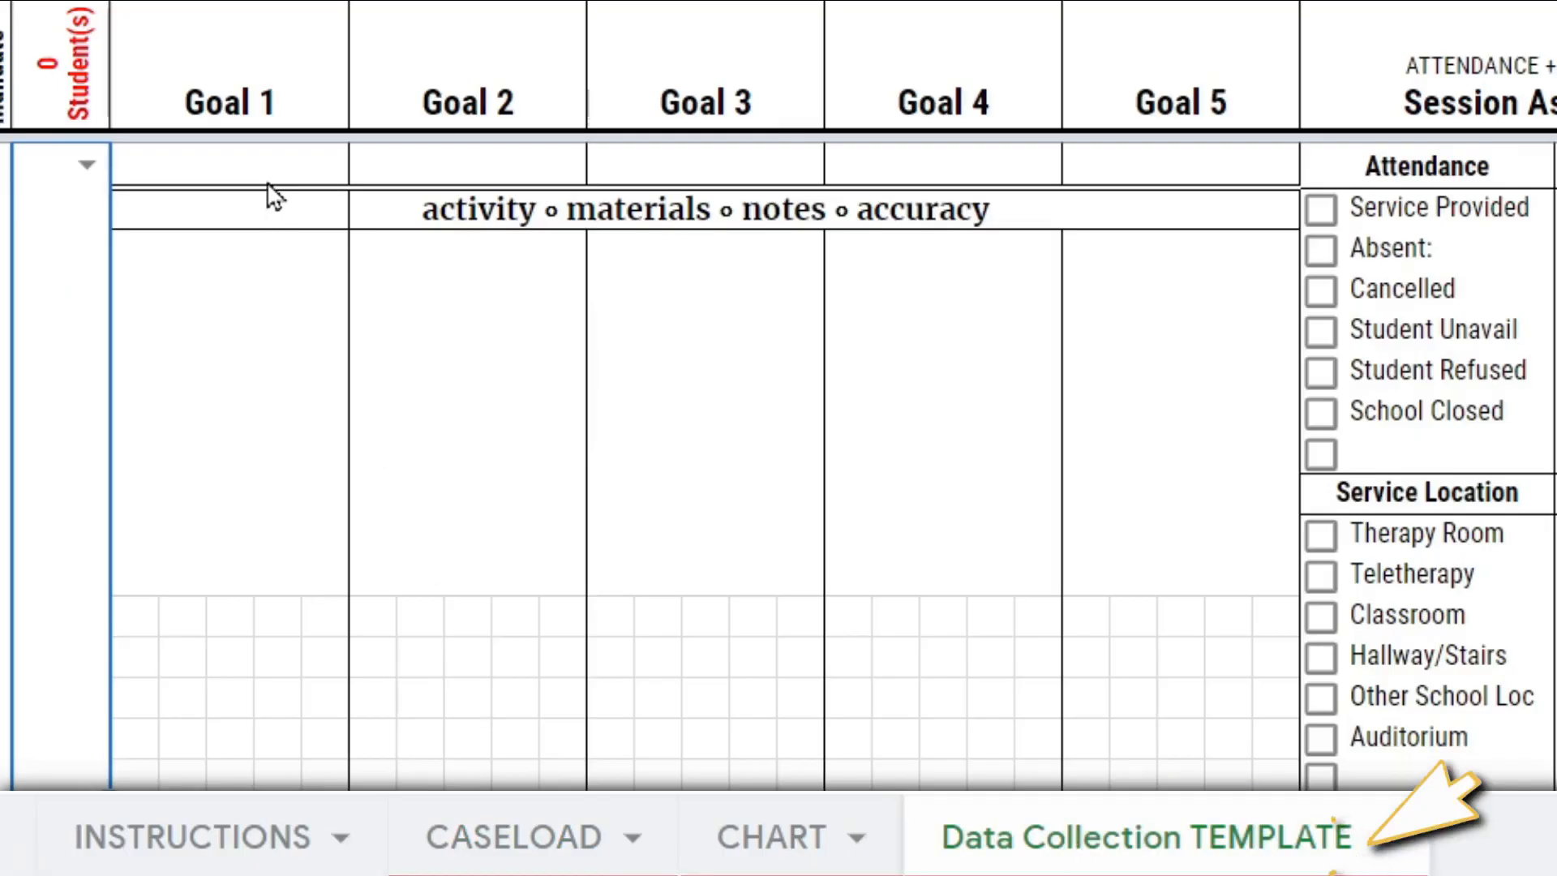
{"action": "left_click_drag", "start_coordinate": [272, 166], "coordinate": [1054, 174]}
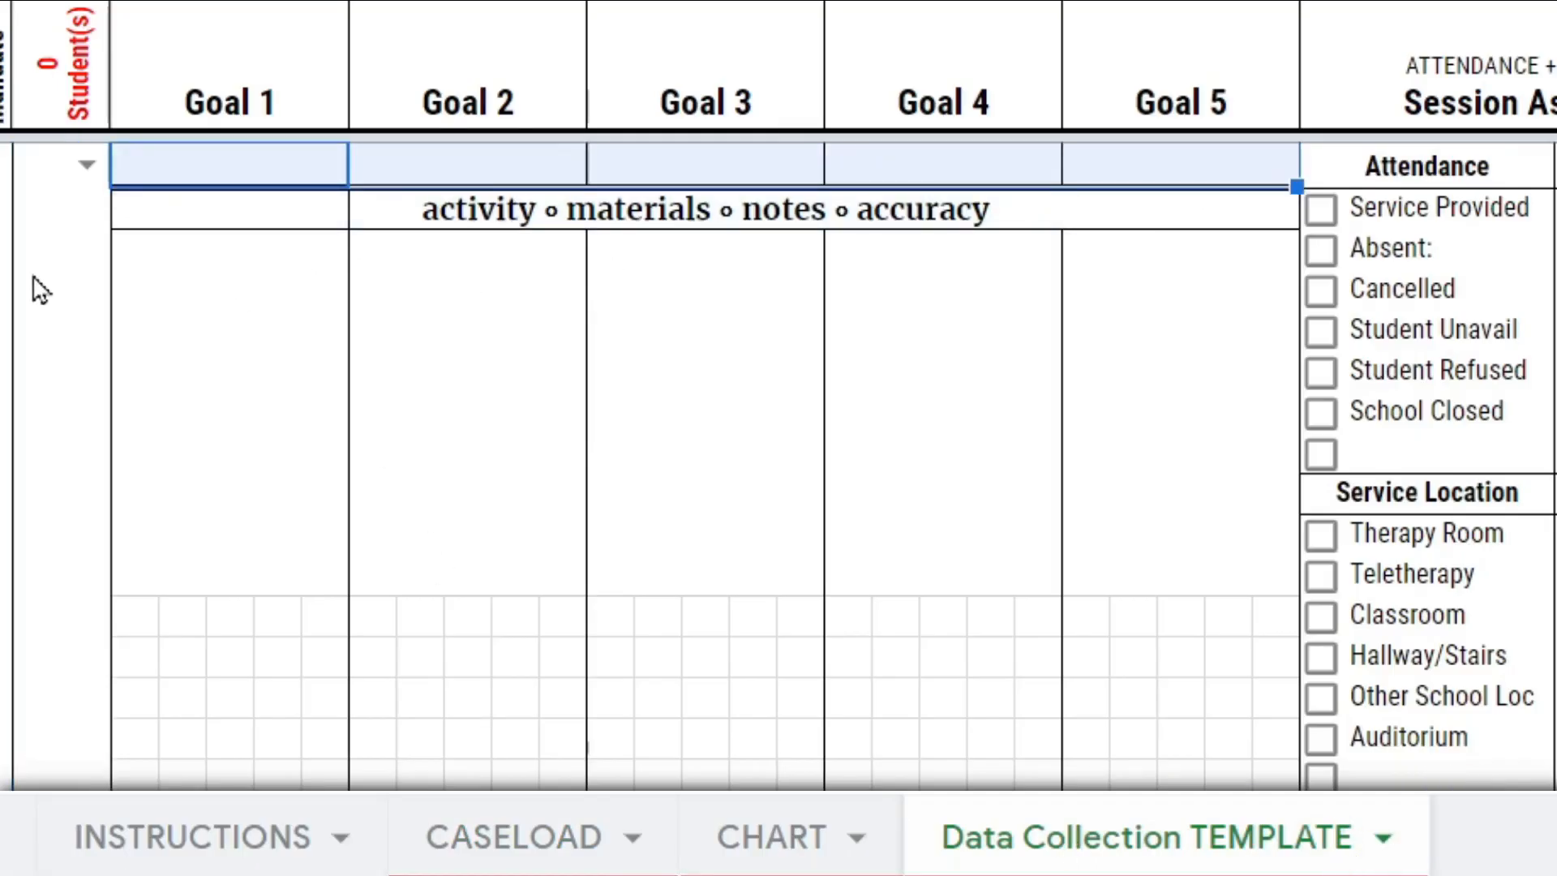
Try Sponge Bob [expired] and Sponge Bob as the first student in Data Collection TEMPLATE, and clear the student cell
{"action": "double_click", "coordinate": [89, 167]}
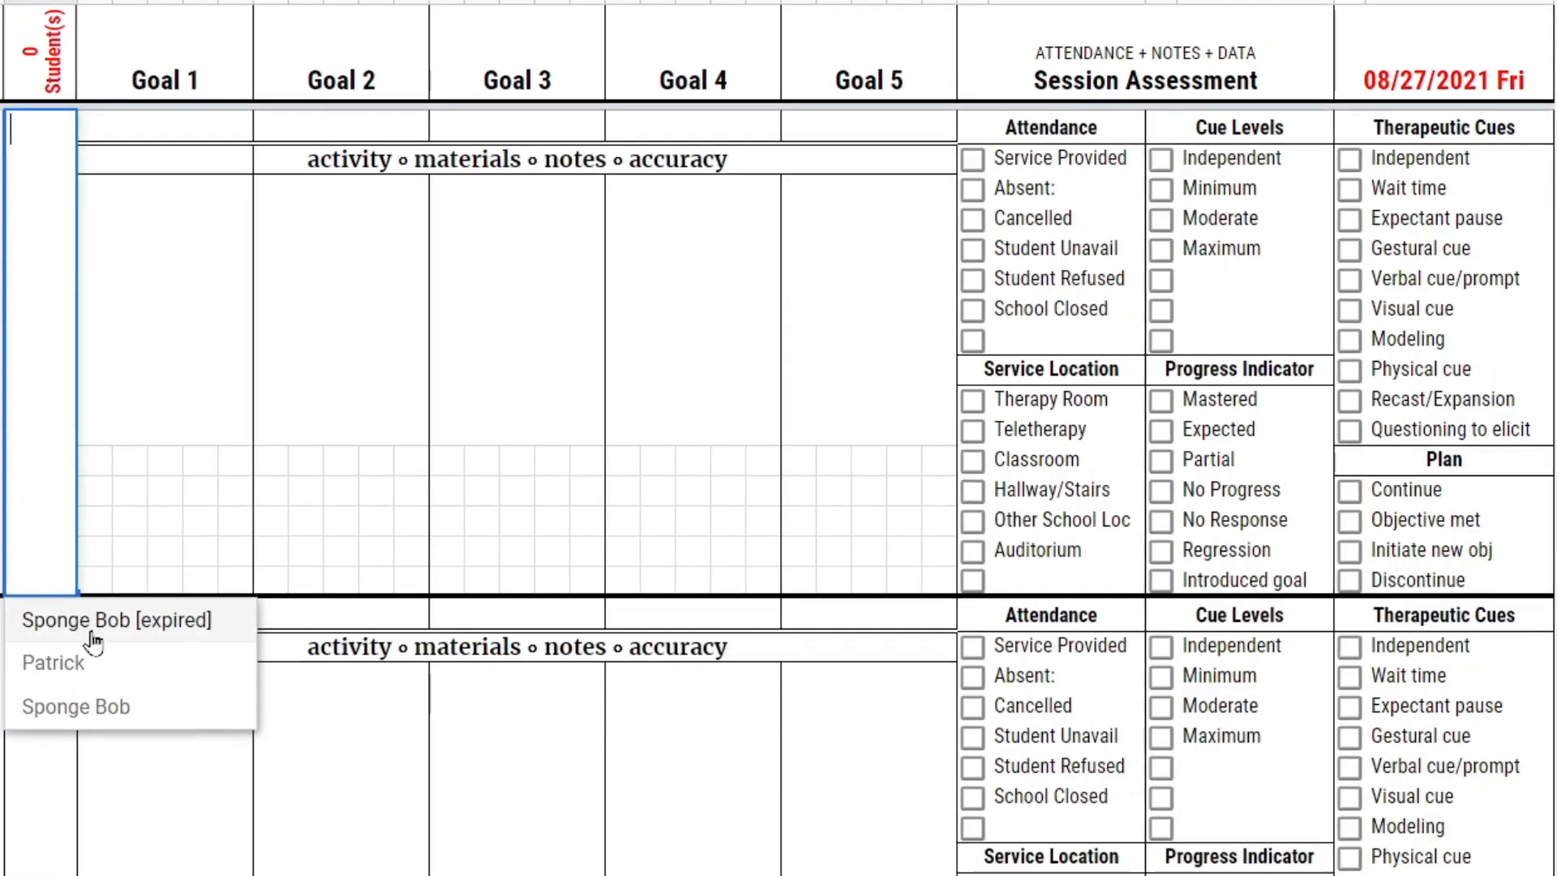
{"action": "left_click", "coordinate": [90, 625]}
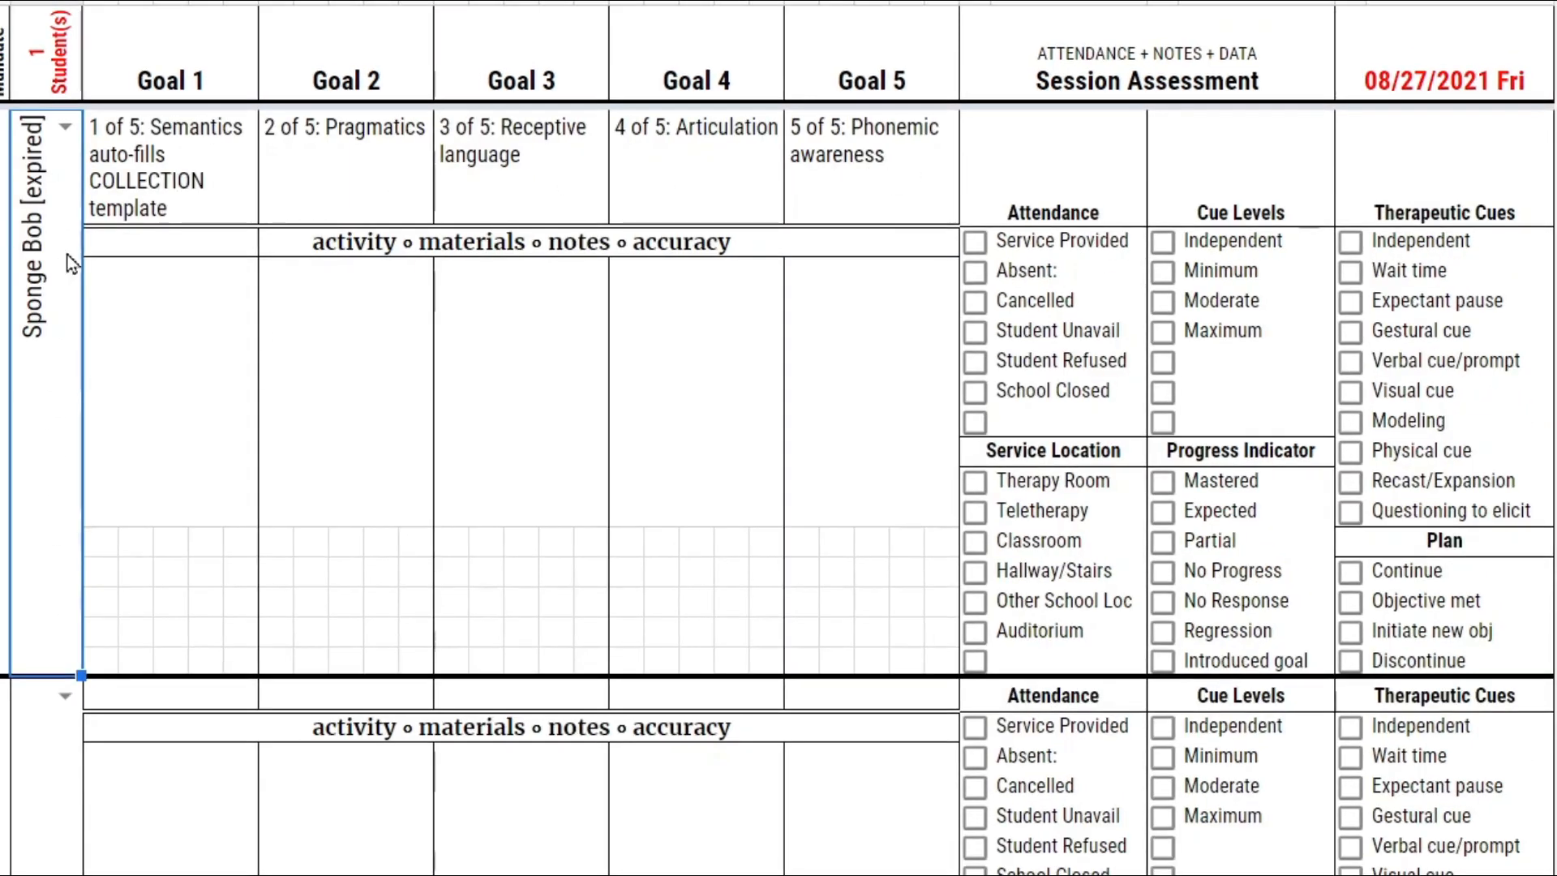
{"action": "left_click", "coordinate": [68, 131]}
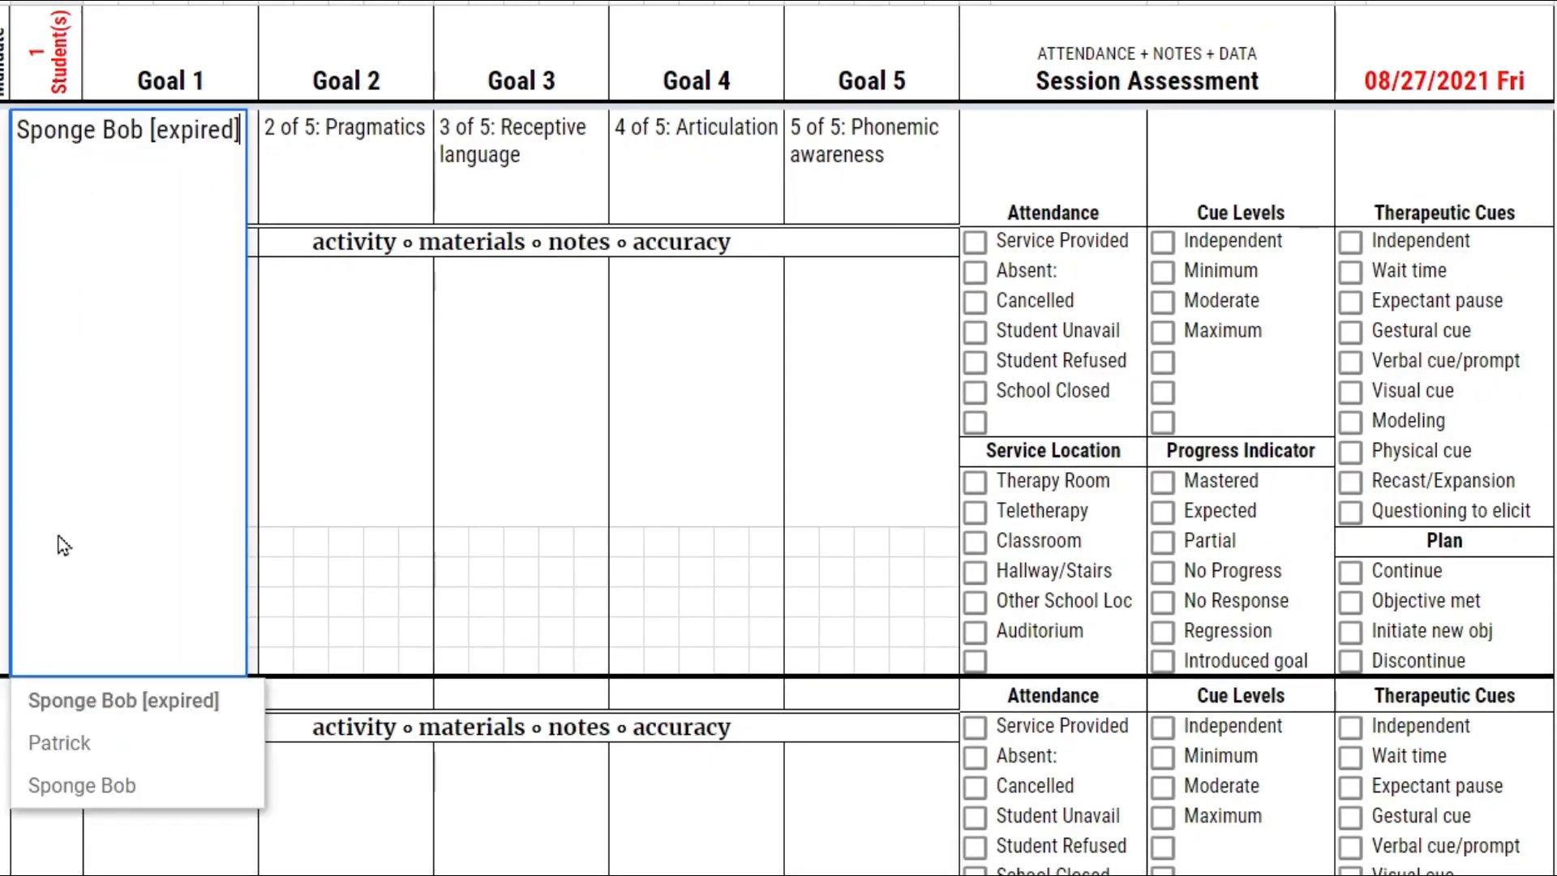
{"action": "left_click", "coordinate": [81, 791]}
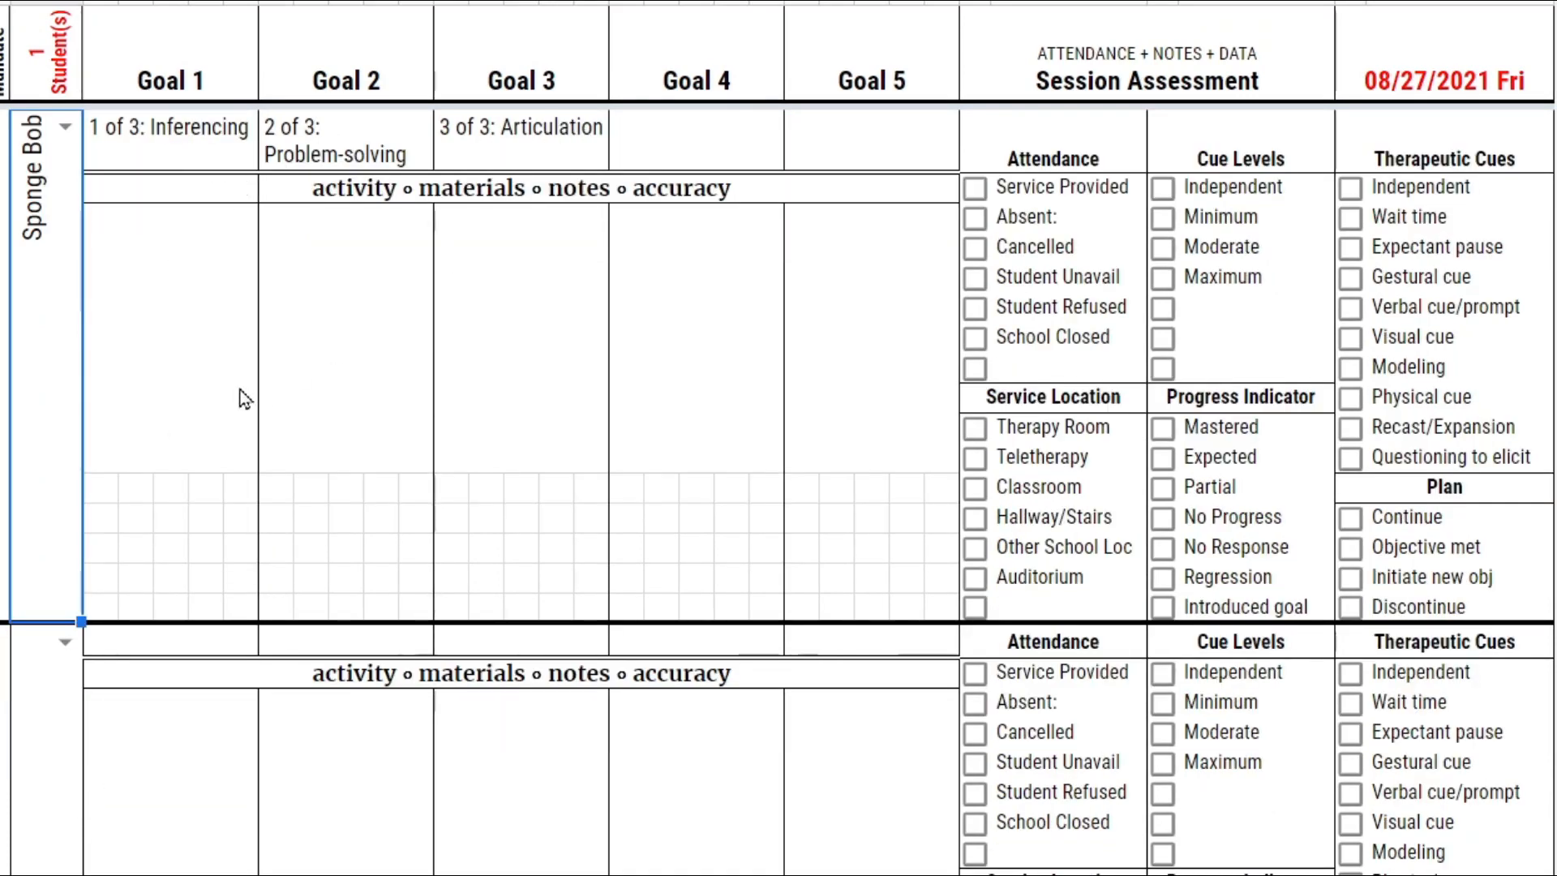
{"action": "key", "text": "Delete"}
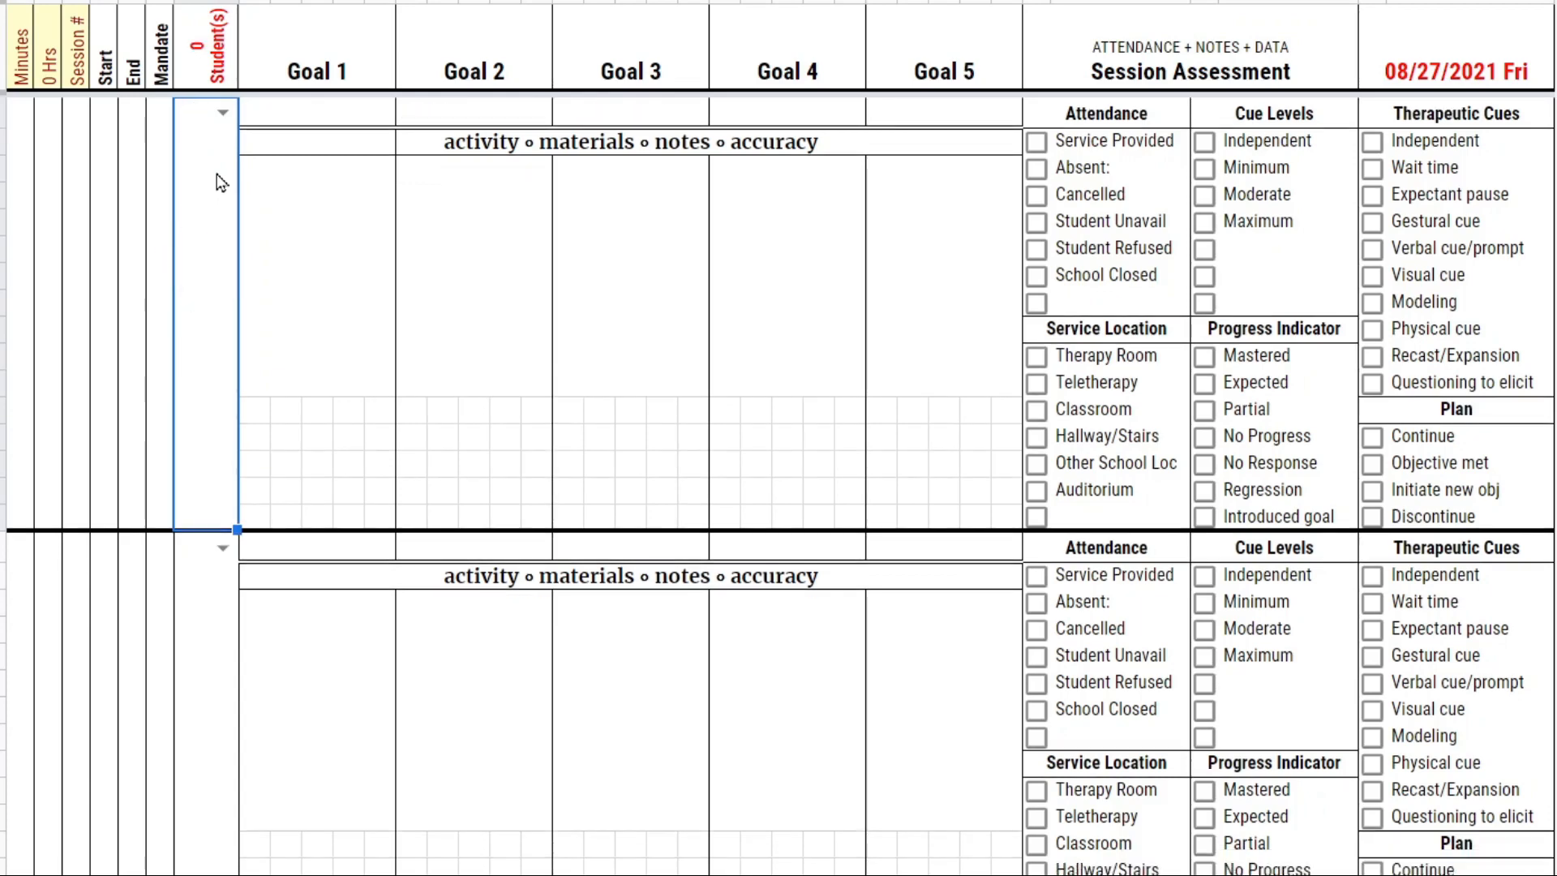